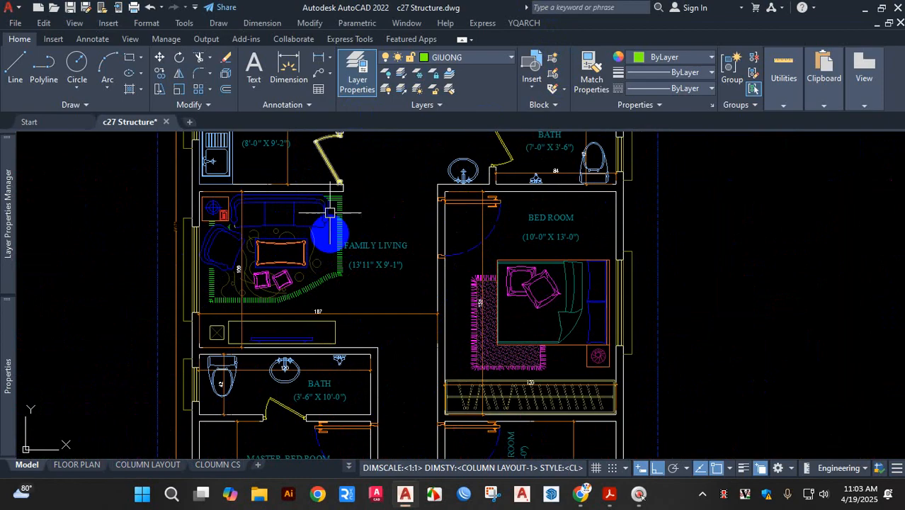
Turn off the layer that holds the furniture in the apartment floor plan's living room
{"action": "scroll", "coordinate": [396, 269], "scroll_direction": "down", "scroll_amount": 6}
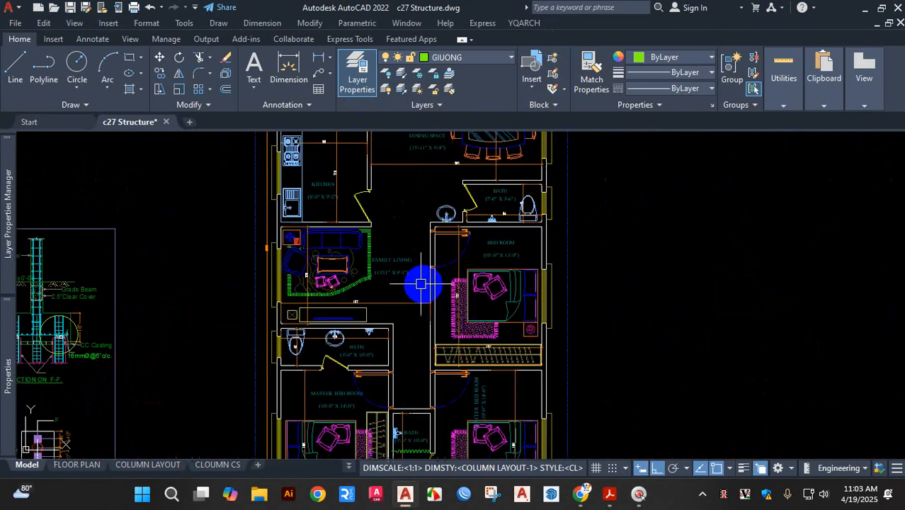
{"action": "scroll", "coordinate": [234, 303], "scroll_direction": "up", "scroll_amount": 2}
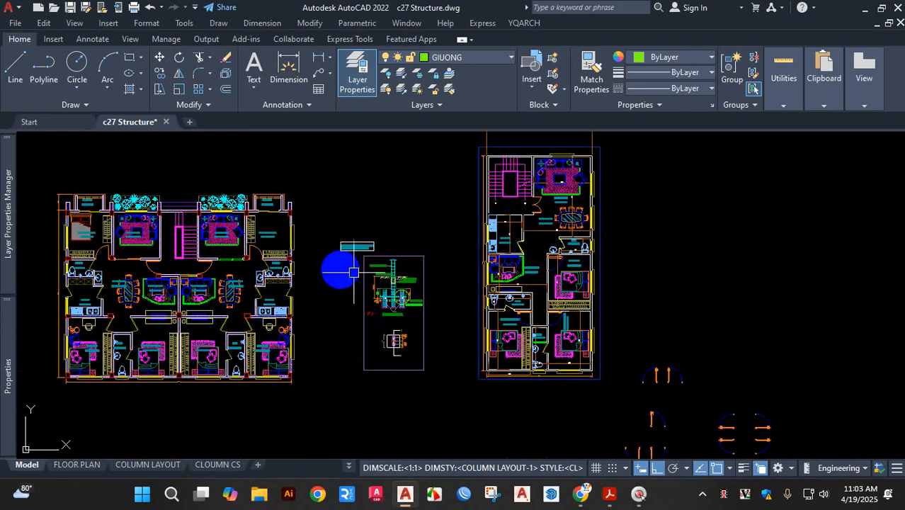
{"action": "scroll", "coordinate": [240, 242], "scroll_direction": "up", "scroll_amount": 2}
{"action": "scroll", "coordinate": [228, 233], "scroll_direction": "up", "scroll_amount": 2}
{"action": "left_click", "coordinate": [188, 202]}
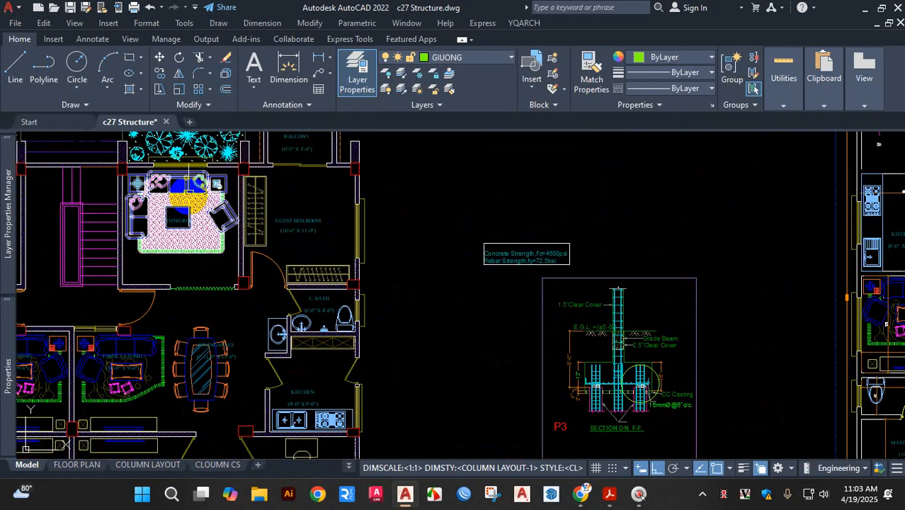
{"action": "left_click", "coordinate": [243, 284]}
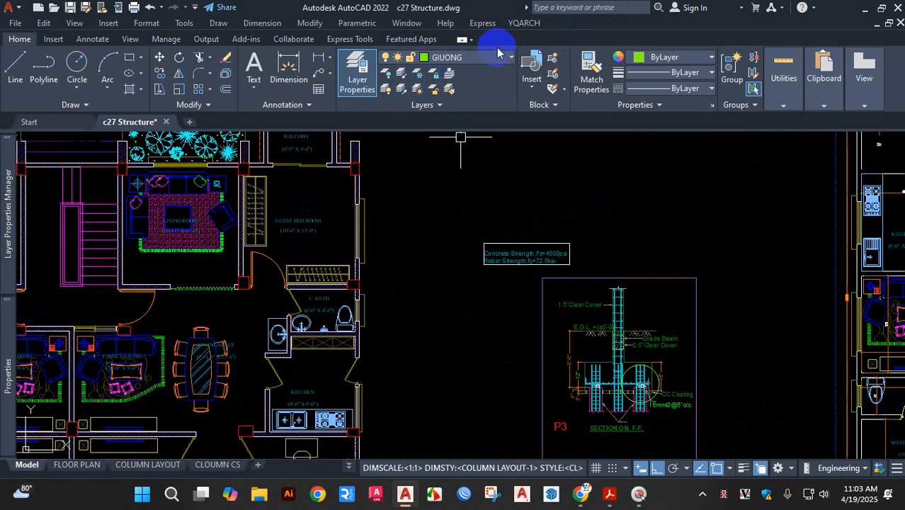
{"action": "left_click", "coordinate": [387, 74]}
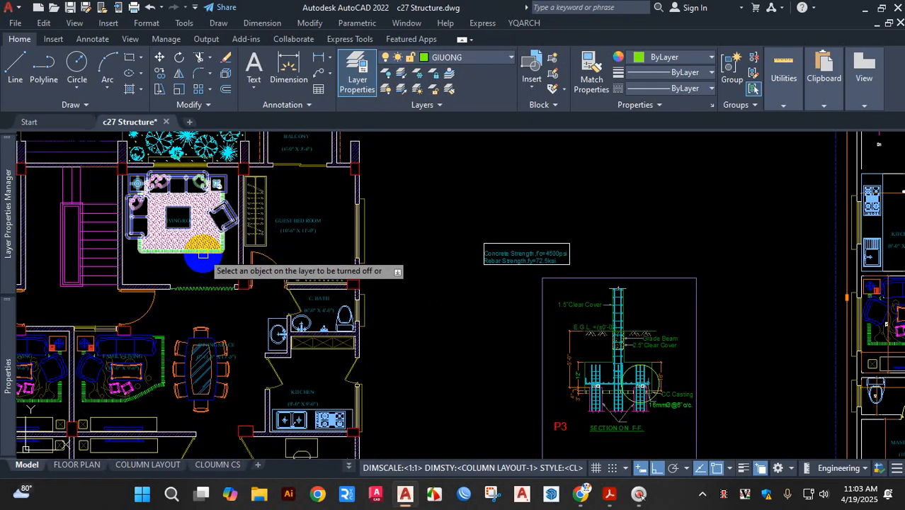
{"action": "scroll", "coordinate": [333, 239], "scroll_direction": "down", "scroll_amount": 5}
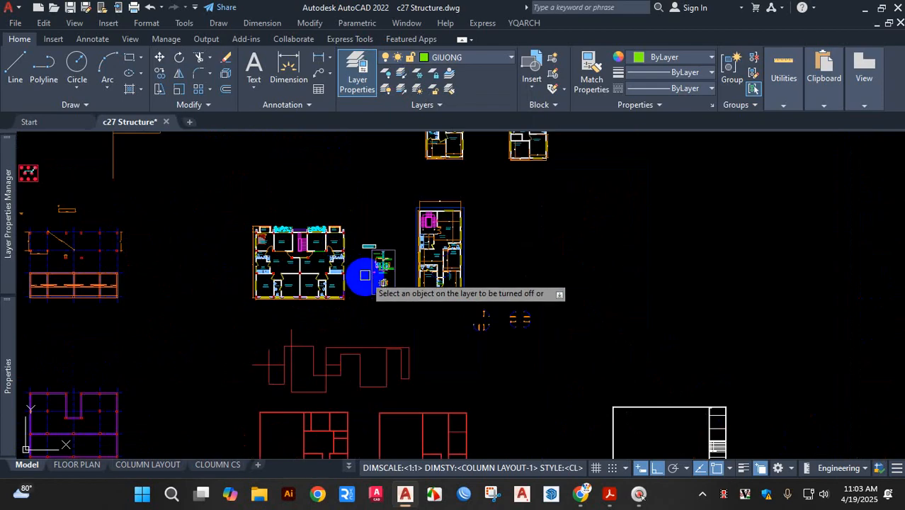
Turn off the layer of the bathroom and kitchen fixtures in the apartment floor plan
{"action": "scroll", "coordinate": [299, 246], "scroll_direction": "up", "scroll_amount": 3}
{"action": "scroll", "coordinate": [284, 202], "scroll_direction": "up", "scroll_amount": 5}
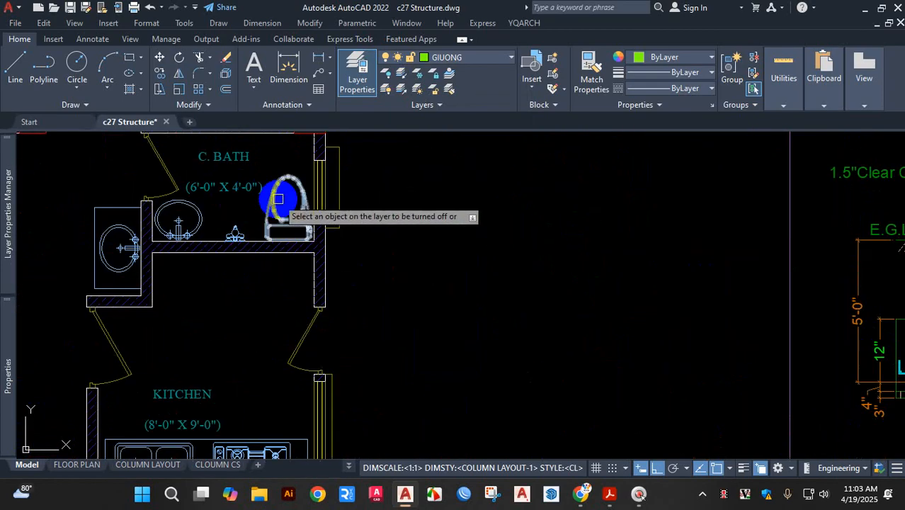
{"action": "scroll", "coordinate": [333, 209], "scroll_direction": "down", "scroll_amount": 5}
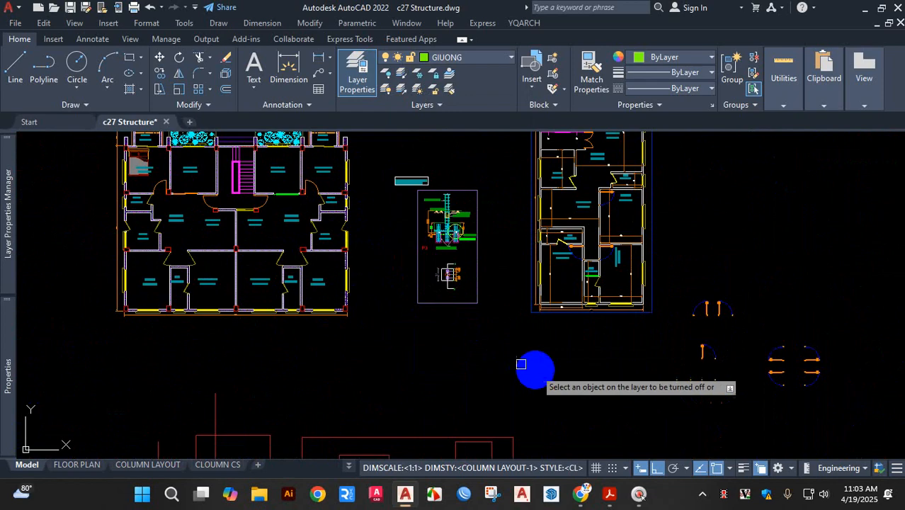
{"action": "scroll", "coordinate": [308, 209], "scroll_direction": "up", "scroll_amount": 2}
{"action": "scroll", "coordinate": [307, 287], "scroll_direction": "down", "scroll_amount": 3}
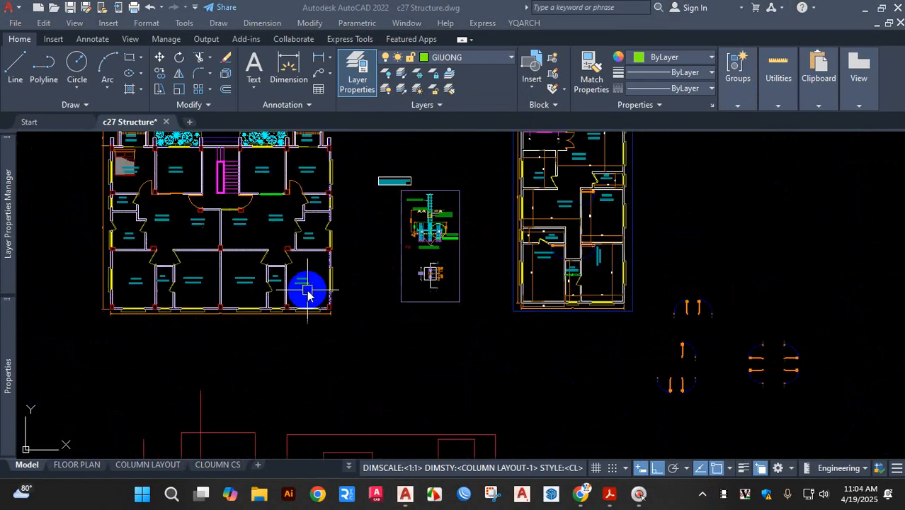
Turn off the layer of the room name and size labels, such as the dining space label
{"action": "scroll", "coordinate": [259, 234], "scroll_direction": "up", "scroll_amount": 4}
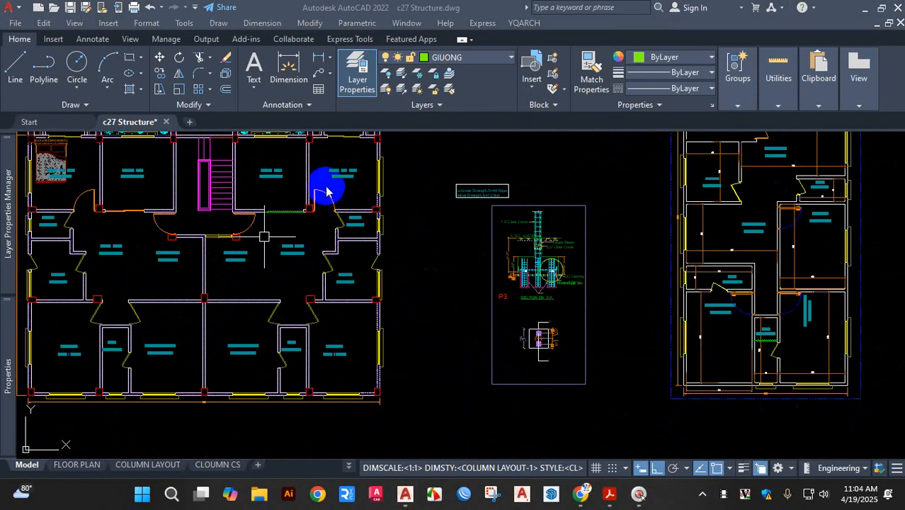
{"action": "scroll", "coordinate": [277, 228], "scroll_direction": "up", "scroll_amount": 4}
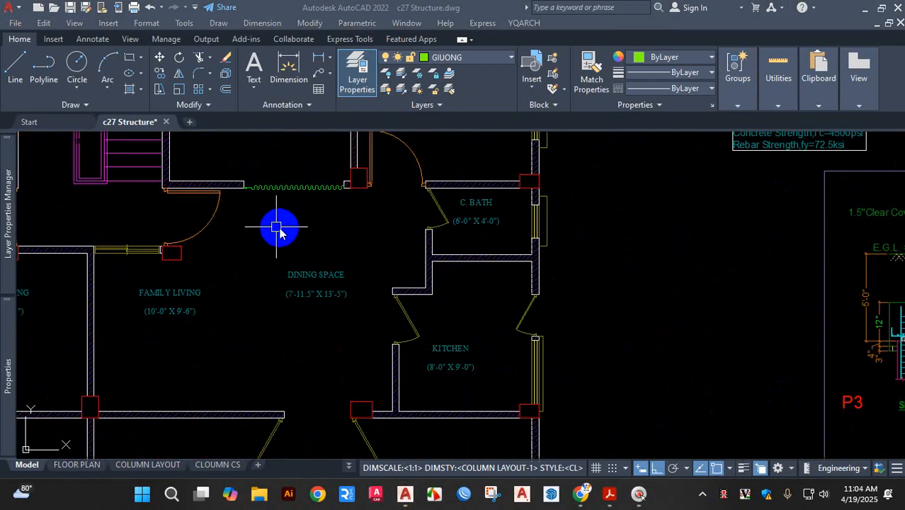
{"action": "left_click", "coordinate": [388, 75]}
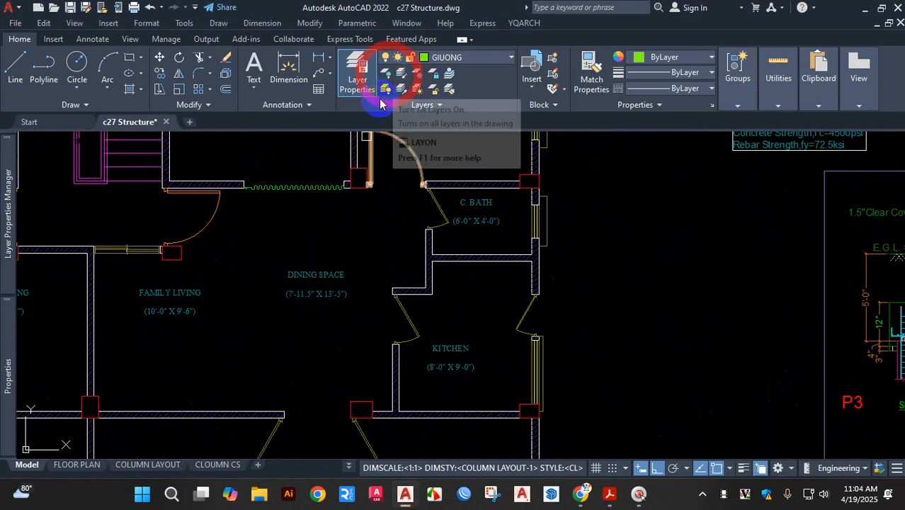
{"action": "left_click", "coordinate": [317, 272]}
{"action": "scroll", "coordinate": [317, 271], "scroll_direction": "down", "scroll_amount": 5}
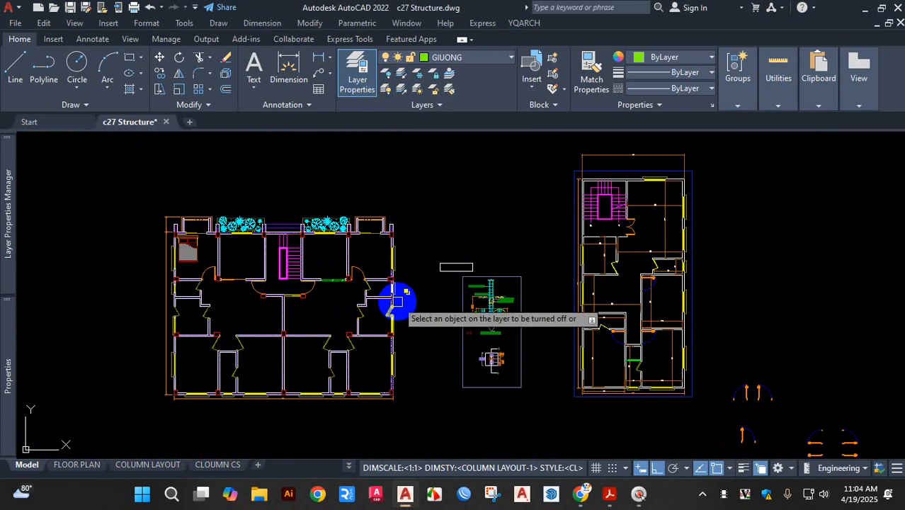
{"action": "key", "text": "Escape"}
Copy the whole cleared apartment floor plan to the empty area beyond the neighbouring narrow plan
{"action": "left_click", "coordinate": [404, 199]}
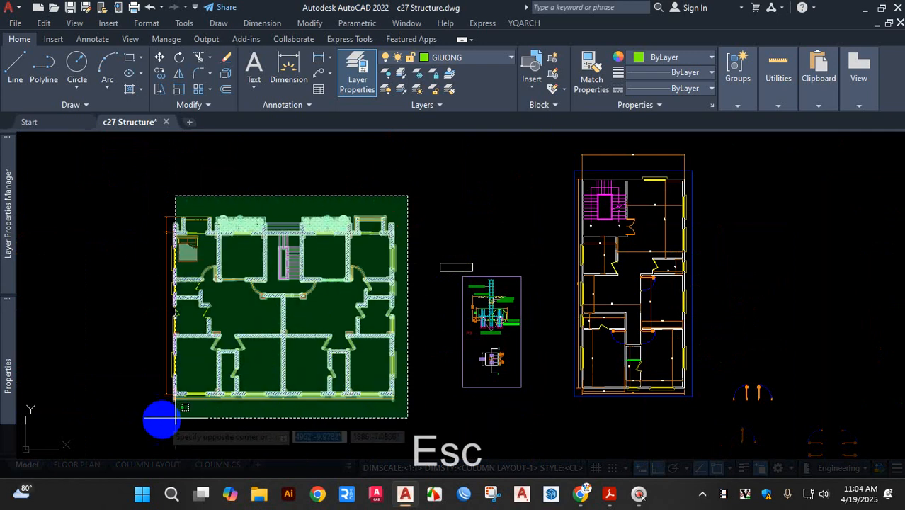
{"action": "left_click", "coordinate": [150, 417]}
{"action": "type", "text": "co"}
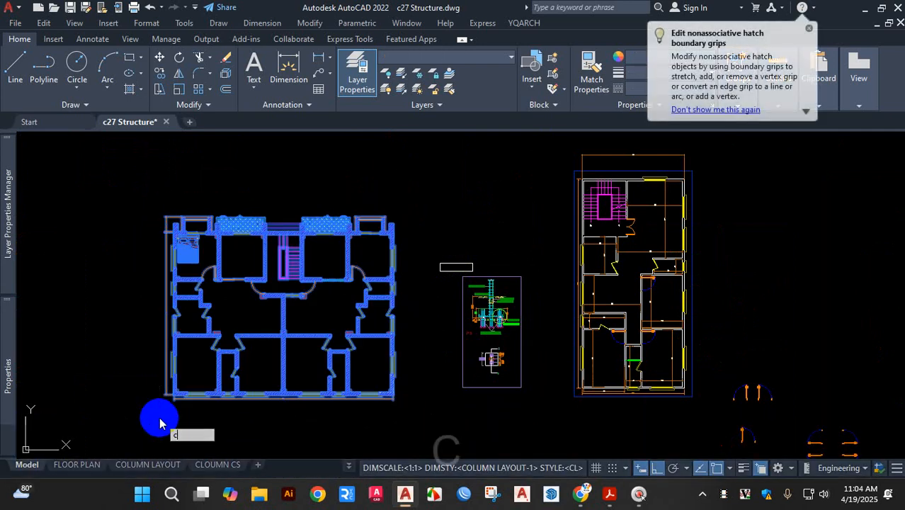
{"action": "key", "text": "Return"}
{"action": "left_click", "coordinate": [166, 422]}
{"action": "scroll", "coordinate": [163, 403], "scroll_direction": "down", "scroll_amount": 7}
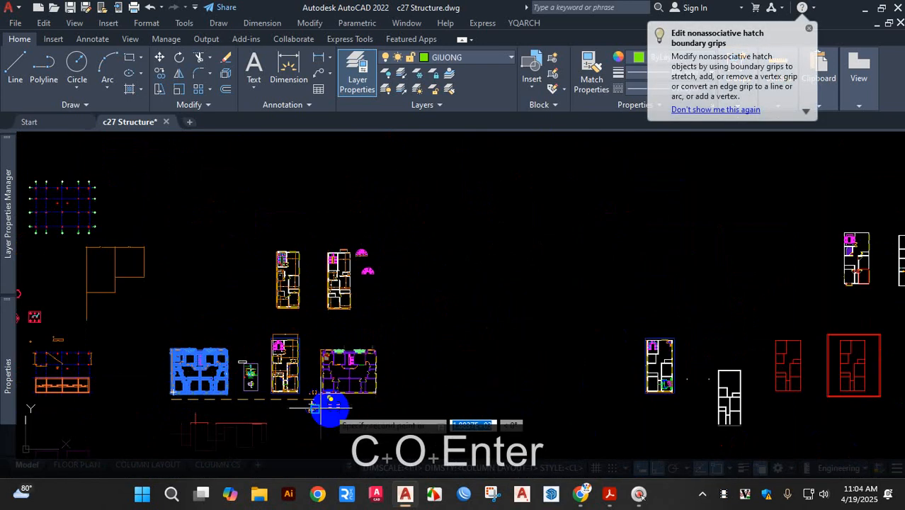
{"action": "scroll", "coordinate": [397, 400], "scroll_direction": "up", "scroll_amount": 5}
{"action": "key", "text": "Escape"}
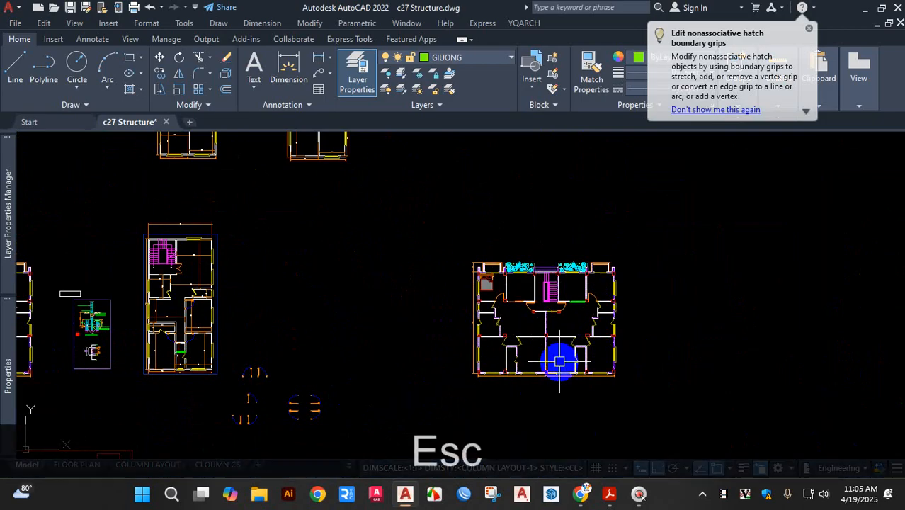
{"action": "scroll", "coordinate": [549, 359], "scroll_direction": "up", "scroll_amount": 4}
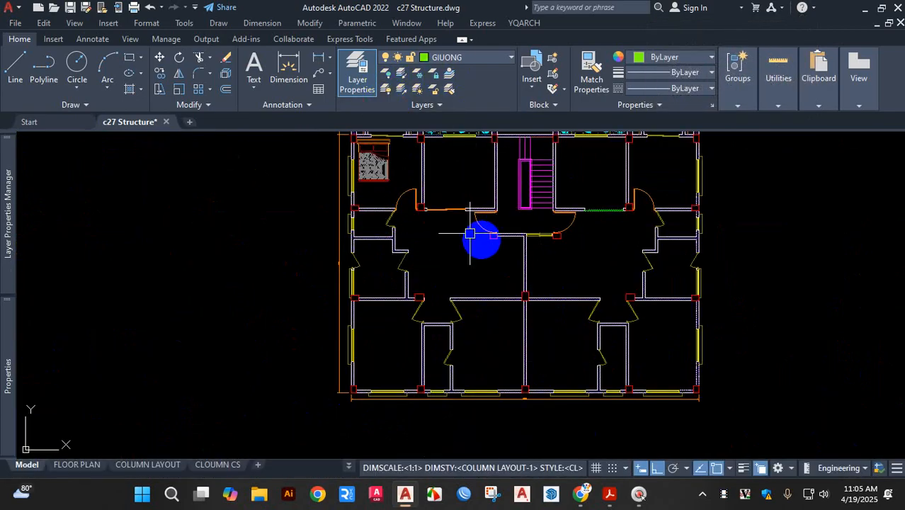
{"action": "scroll", "coordinate": [425, 241], "scroll_direction": "down", "scroll_amount": 5}
{"action": "scroll", "coordinate": [666, 267], "scroll_direction": "up", "scroll_amount": 3}
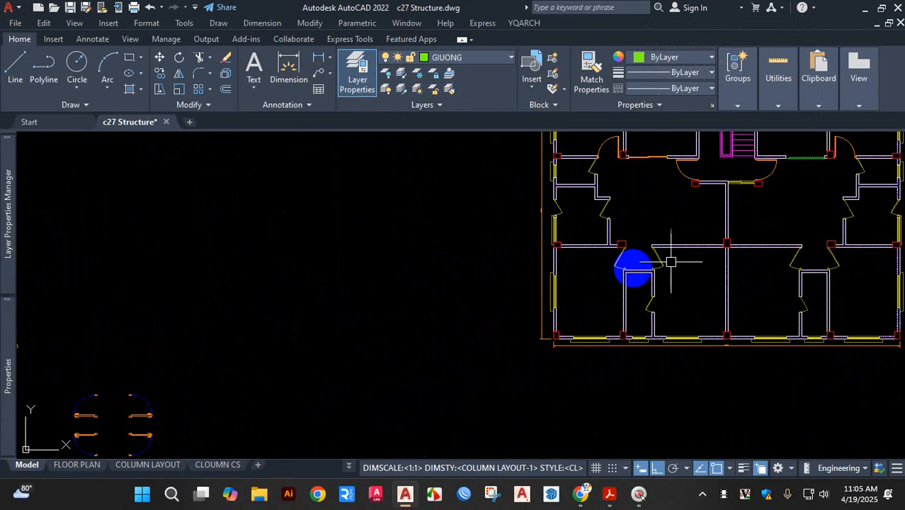
{"action": "scroll", "coordinate": [606, 378], "scroll_direction": "down", "scroll_amount": 6}
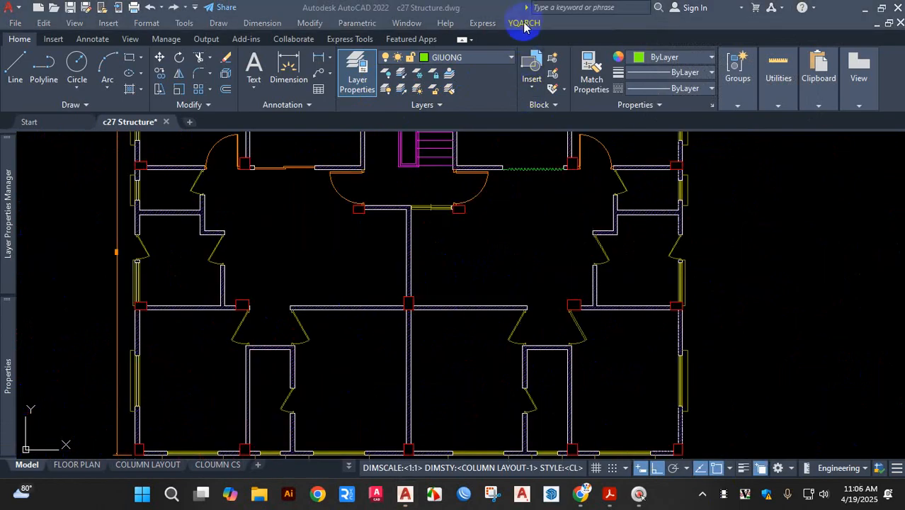
{"action": "left_click", "coordinate": [524, 23]}
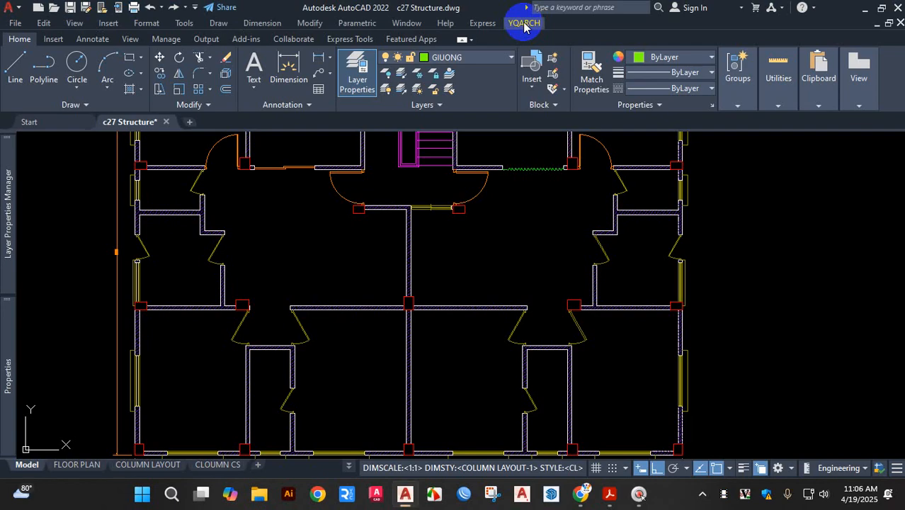
{"action": "left_click", "coordinate": [524, 24]}
{"action": "mouse_move", "coordinate": [560, 111]}
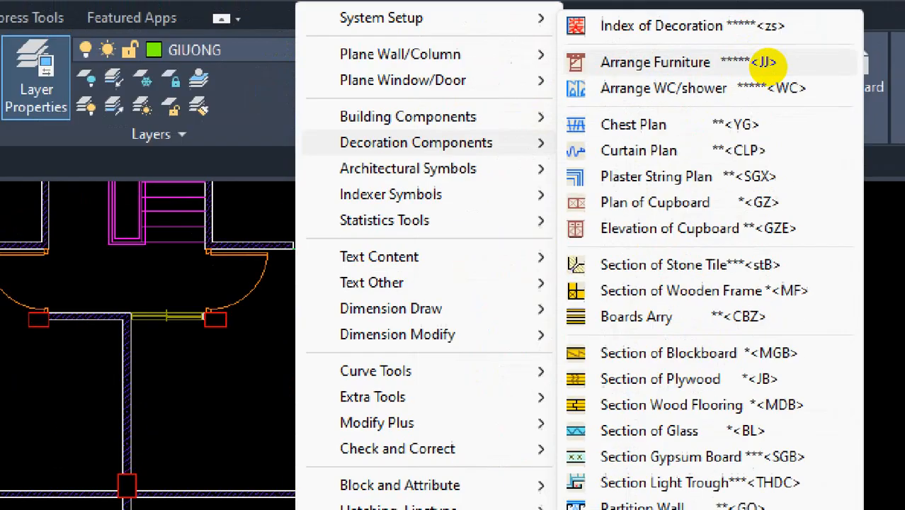
{"action": "left_click", "coordinate": [796, 65]}
{"action": "left_click_drag", "start_coordinate": [759, 58], "coordinate": [785, 67]}
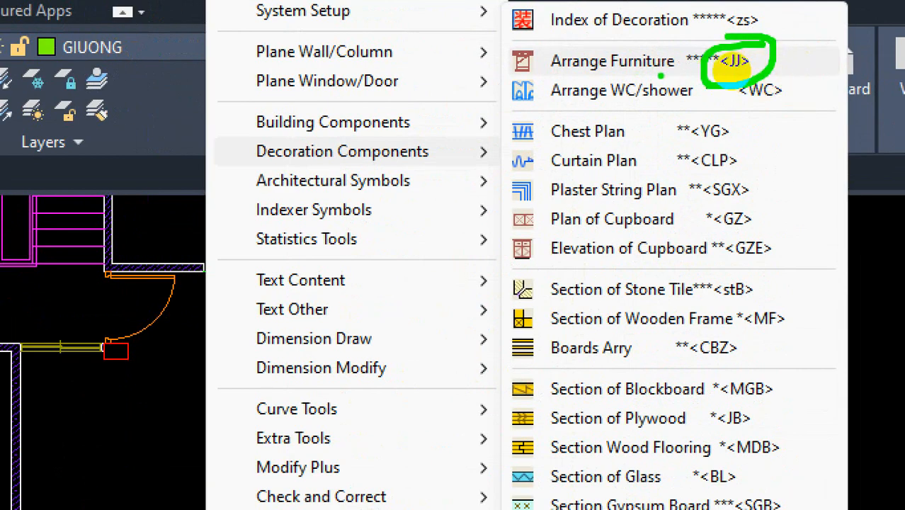
{"action": "left_click_drag", "start_coordinate": [553, 79], "coordinate": [637, 77]}
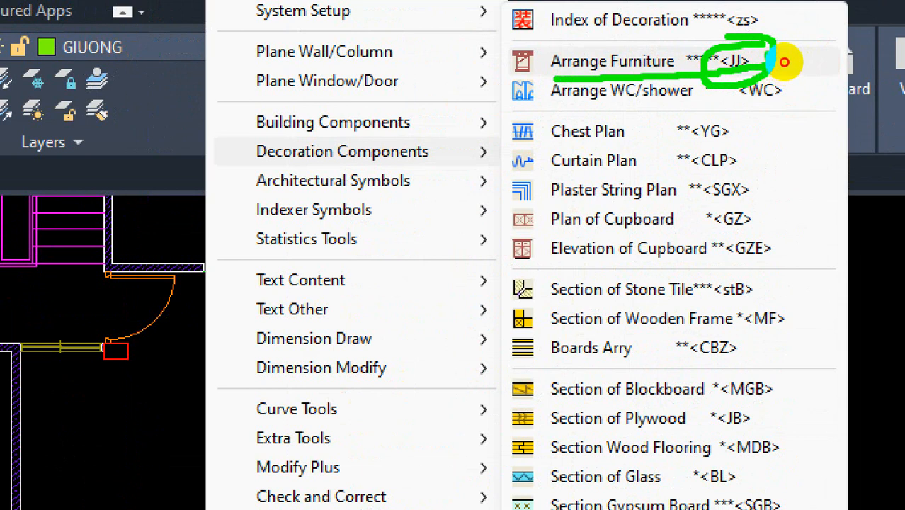
{"action": "left_click_drag", "start_coordinate": [728, 37], "coordinate": [508, 40]}
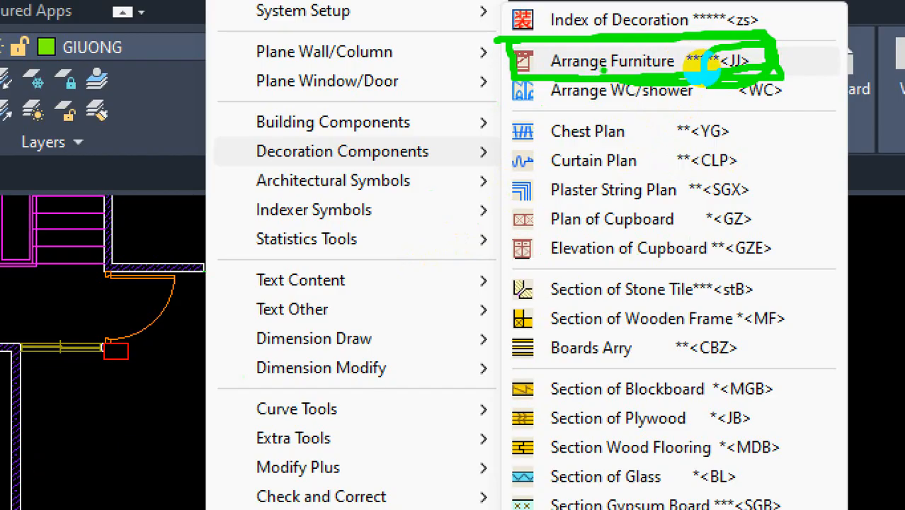
{"action": "left_click", "coordinate": [697, 64]}
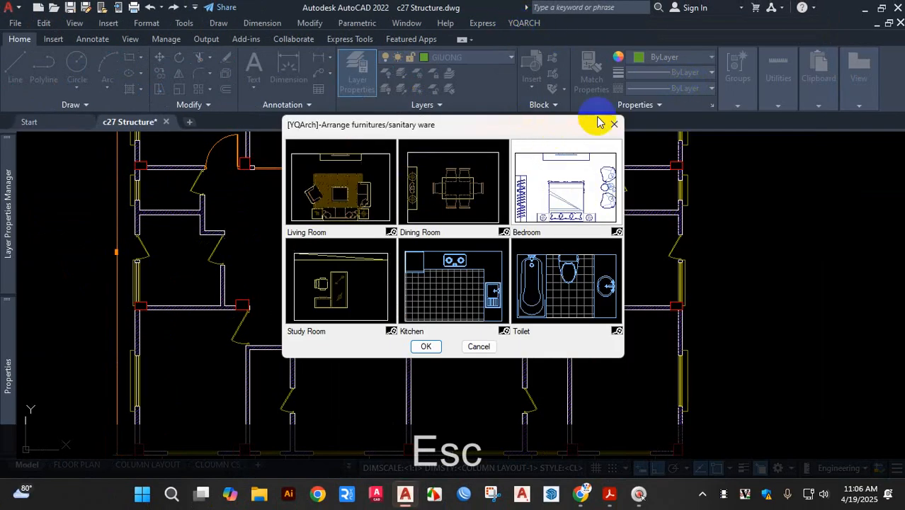
{"action": "left_click", "coordinate": [614, 126]}
{"action": "left_click", "coordinate": [524, 22]}
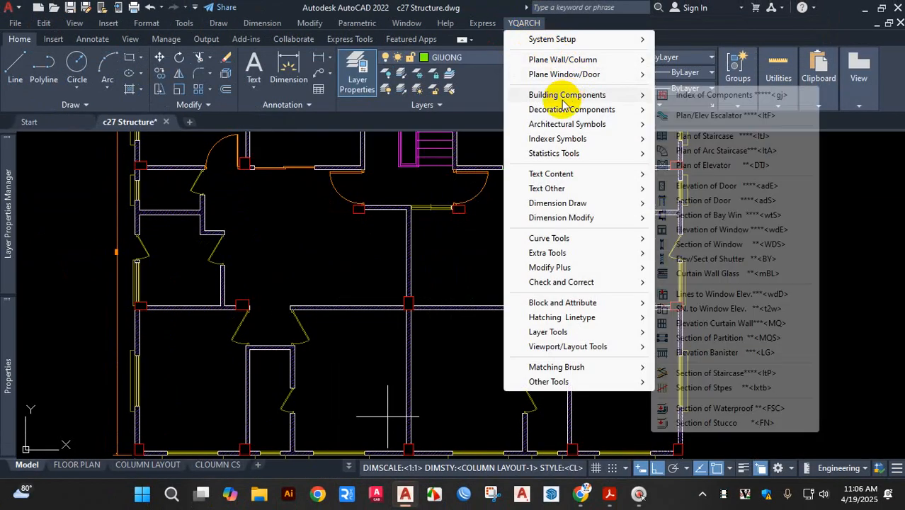
{"action": "mouse_move", "coordinate": [561, 112]}
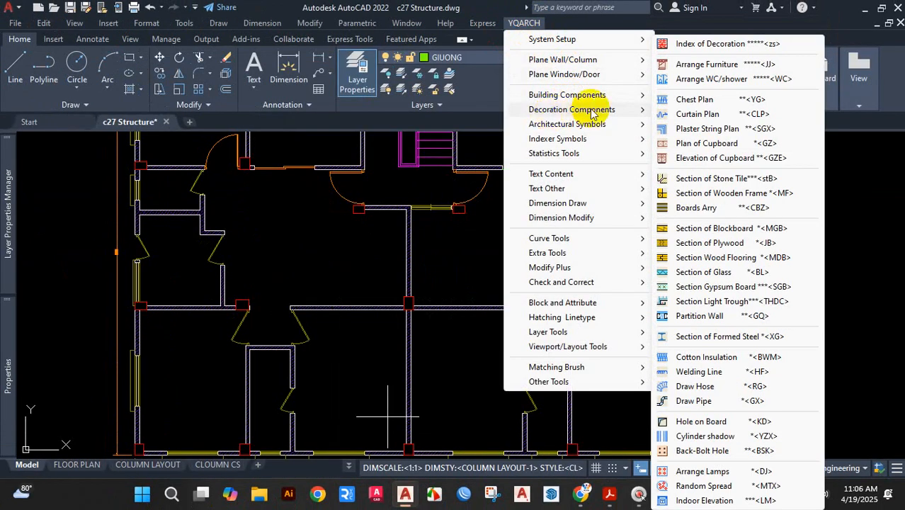
{"action": "key", "text": "Escape"}
{"action": "key", "text": "Escape"}
{"action": "key", "text": "Escape"}
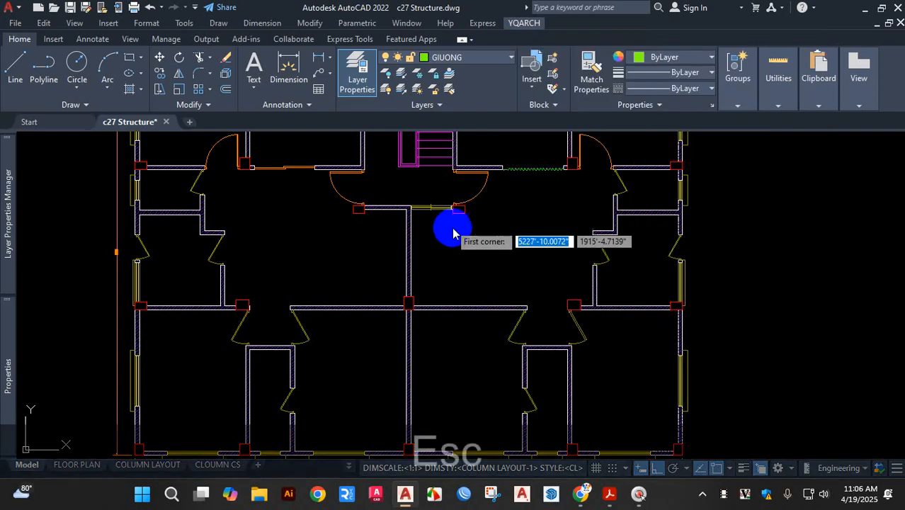
Open the YQArch room-type chooser for arranging furniture and sanitary ware with the JJ command
{"action": "type", "text": "jj"}
{"action": "key", "text": "Escape"}
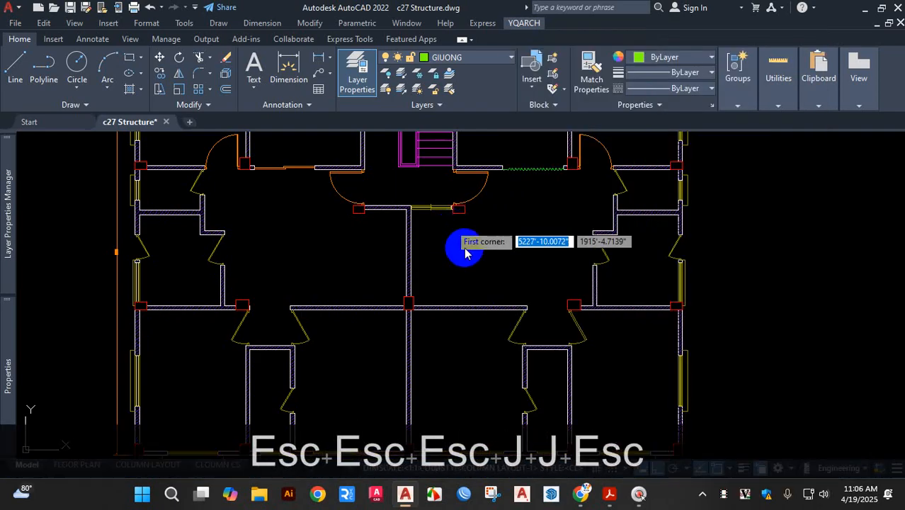
{"action": "left_click", "coordinate": [434, 263]}
{"action": "key", "text": "Escape"}
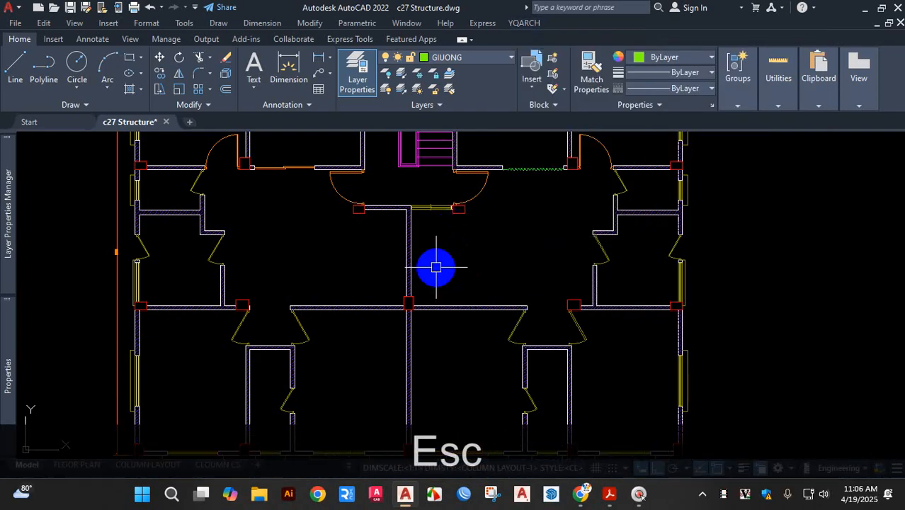
{"action": "key", "text": "Return"}
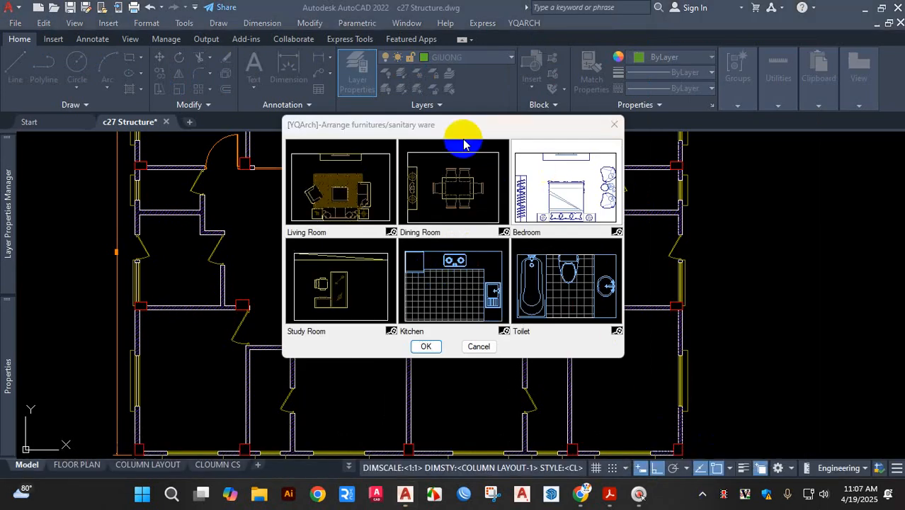
{"action": "key", "text": "ctrl+1"}
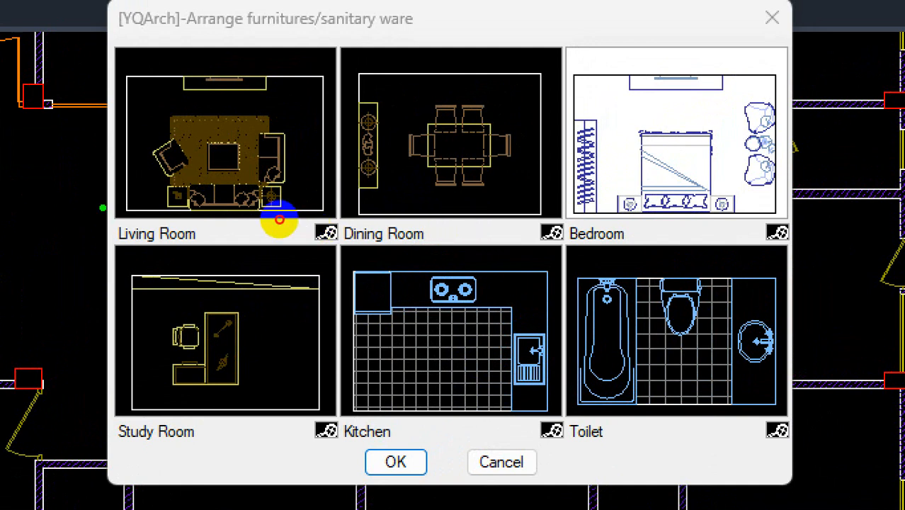
{"action": "left_click_drag", "start_coordinate": [103, 207], "coordinate": [182, 217]}
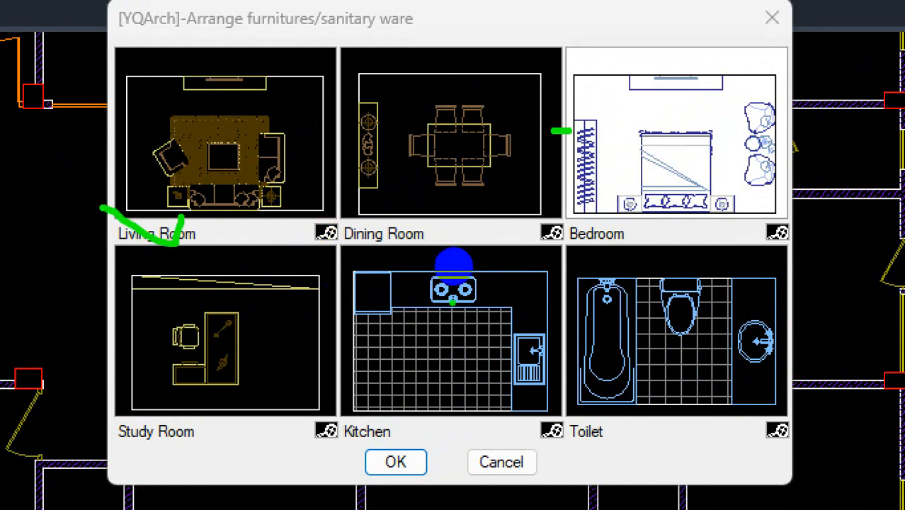
{"action": "key", "text": "Escape"}
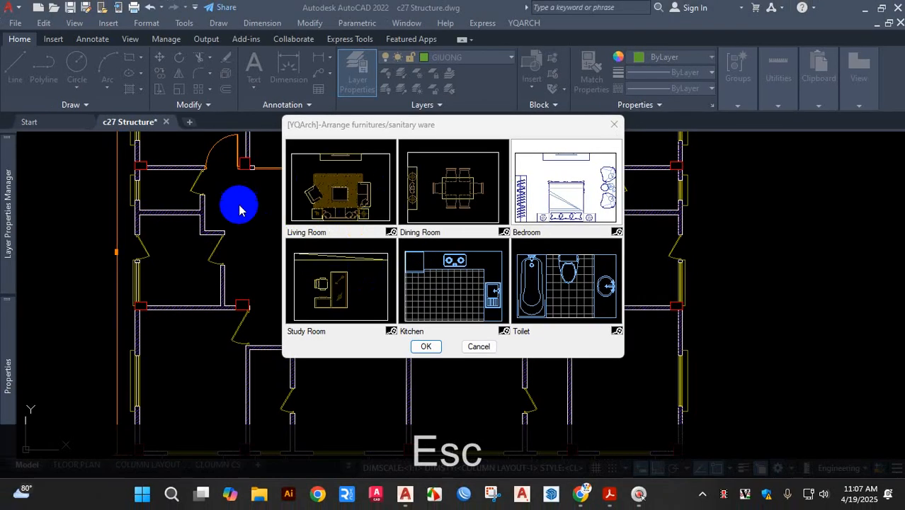
Choose the Living Room furniture arrangement for placement in the floor plan
{"action": "left_click", "coordinate": [340, 198]}
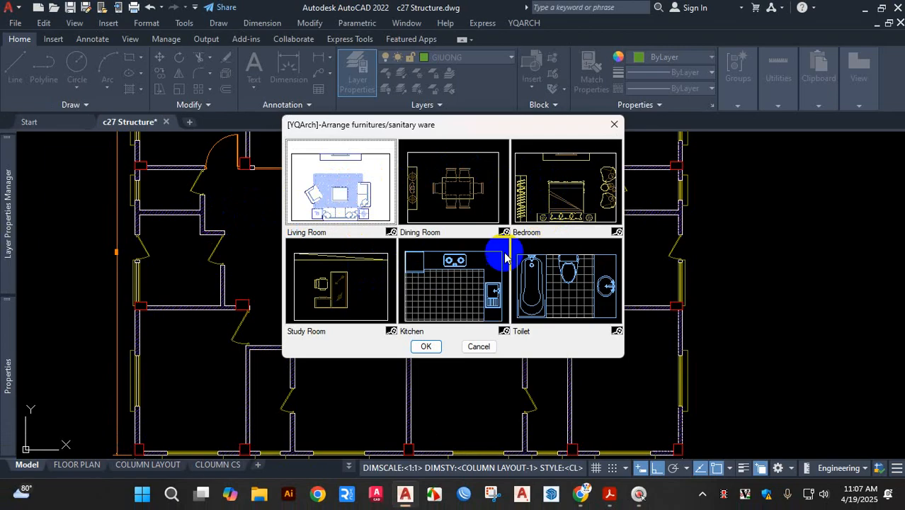
{"action": "left_click", "coordinate": [343, 197]}
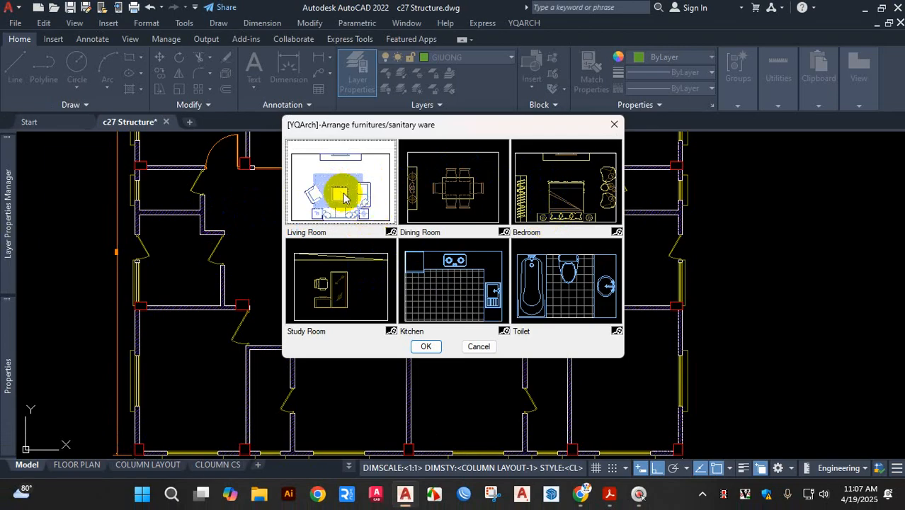
{"action": "left_click", "coordinate": [428, 347]}
Examine how the living room is furnished in the original apartment plan and locate the same room in the cleared copy
{"action": "scroll", "coordinate": [435, 346], "scroll_direction": "down", "scroll_amount": 5}
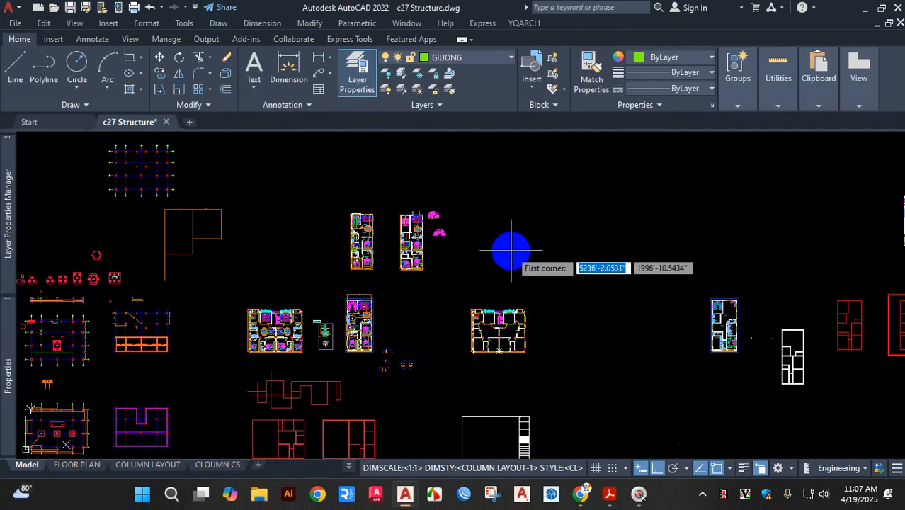
{"action": "scroll", "coordinate": [333, 312], "scroll_direction": "up", "scroll_amount": 5}
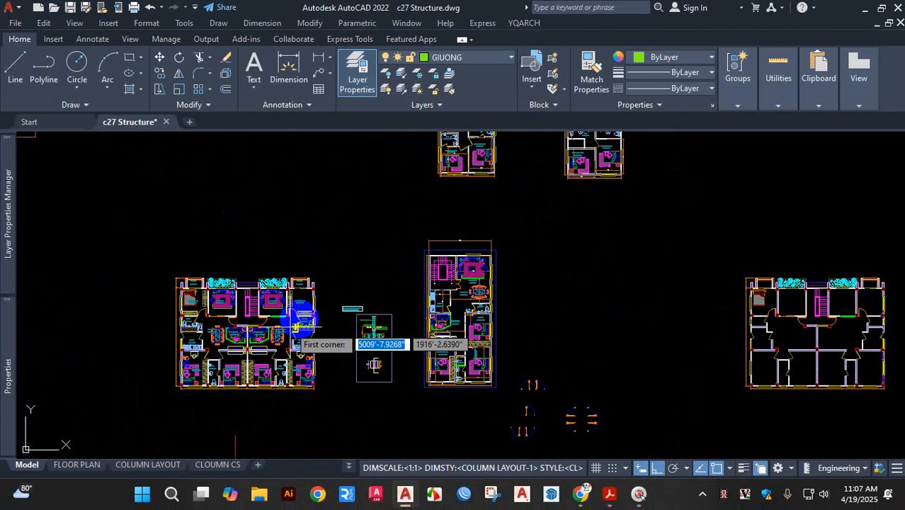
{"action": "scroll", "coordinate": [404, 259], "scroll_direction": "down", "scroll_amount": 2}
{"action": "scroll", "coordinate": [259, 269], "scroll_direction": "up", "scroll_amount": 6}
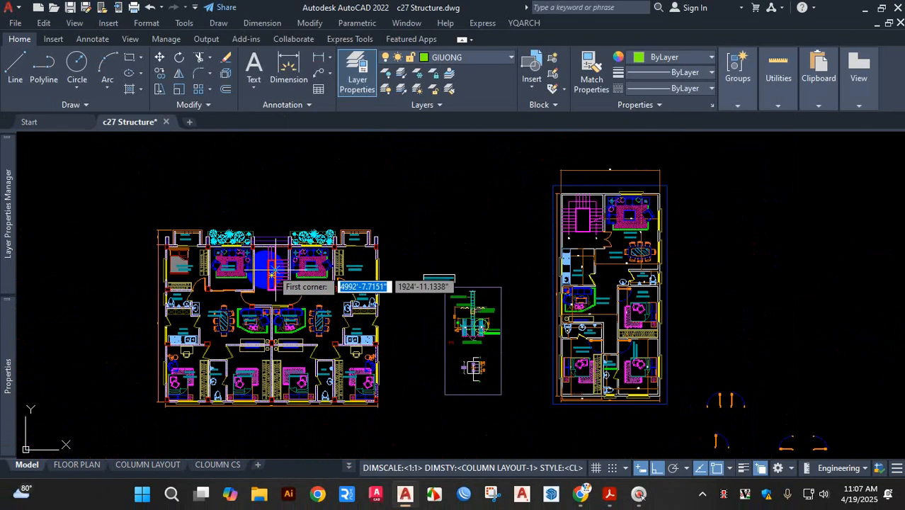
{"action": "scroll", "coordinate": [253, 293], "scroll_direction": "down", "scroll_amount": 3}
{"action": "scroll", "coordinate": [284, 283], "scroll_direction": "up", "scroll_amount": 5}
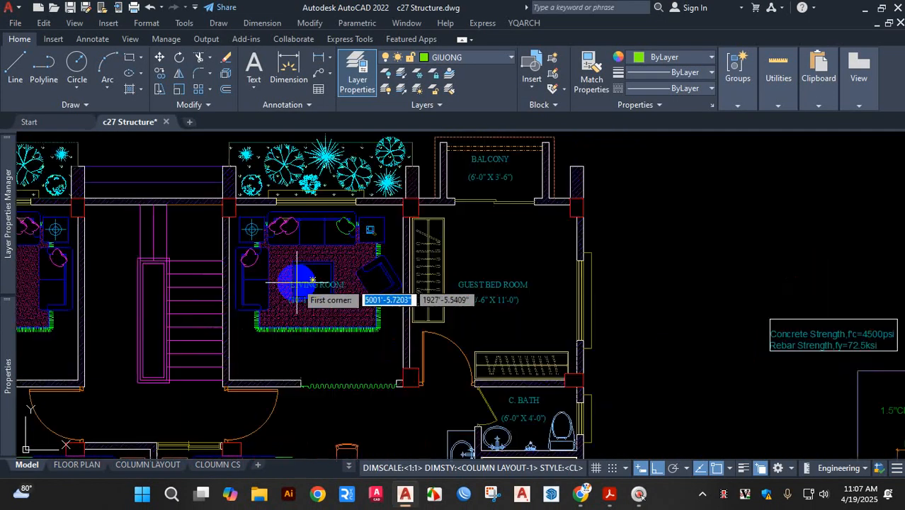
{"action": "scroll", "coordinate": [317, 283], "scroll_direction": "down", "scroll_amount": 6}
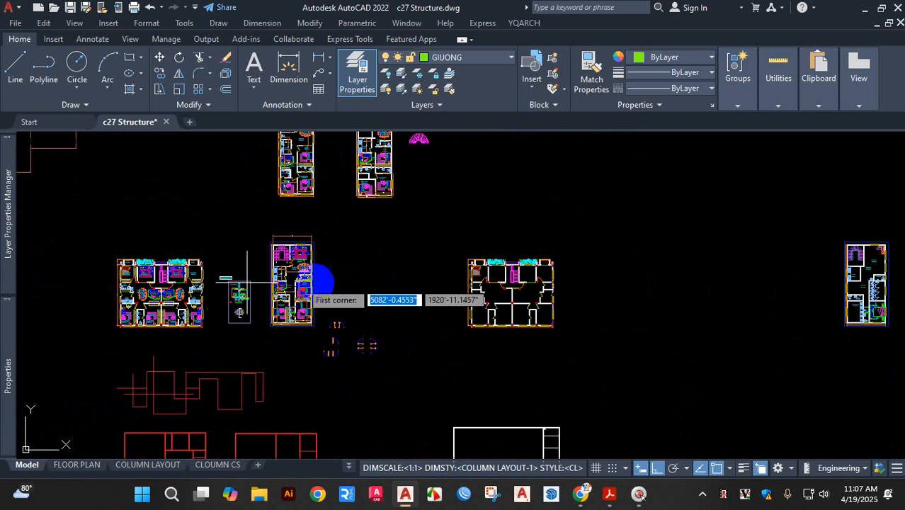
{"action": "scroll", "coordinate": [549, 251], "scroll_direction": "up", "scroll_amount": 6}
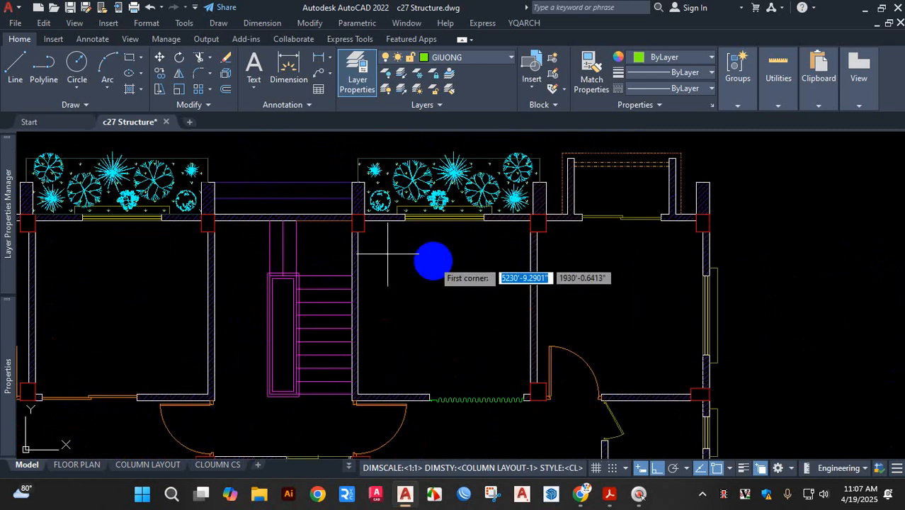
{"action": "key", "text": "ctrl+1"}
{"action": "left_click", "coordinate": [480, 283]}
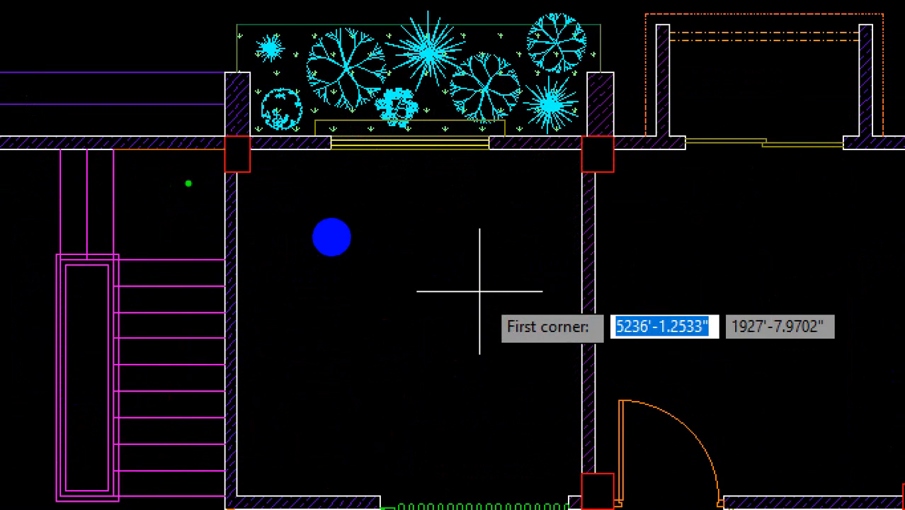
{"action": "left_click_drag", "start_coordinate": [244, 147], "coordinate": [581, 473]}
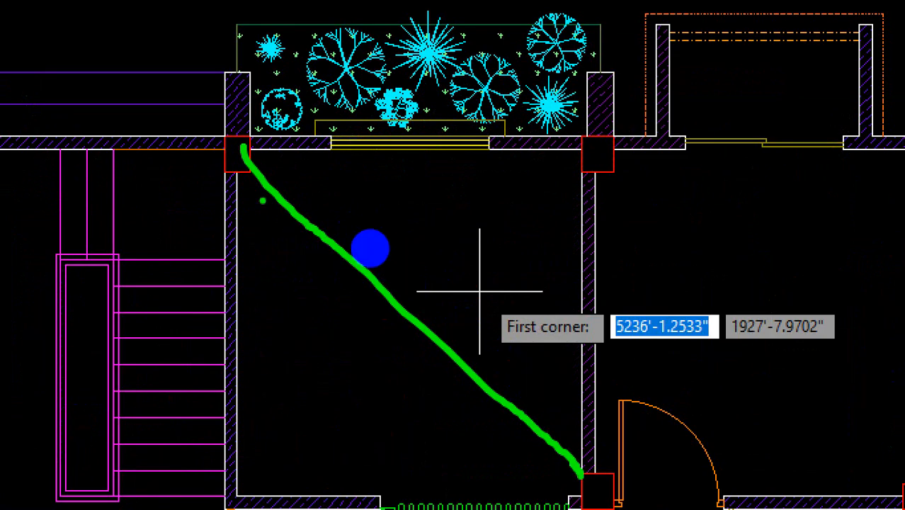
{"action": "left_click_drag", "start_coordinate": [583, 504], "coordinate": [582, 473]}
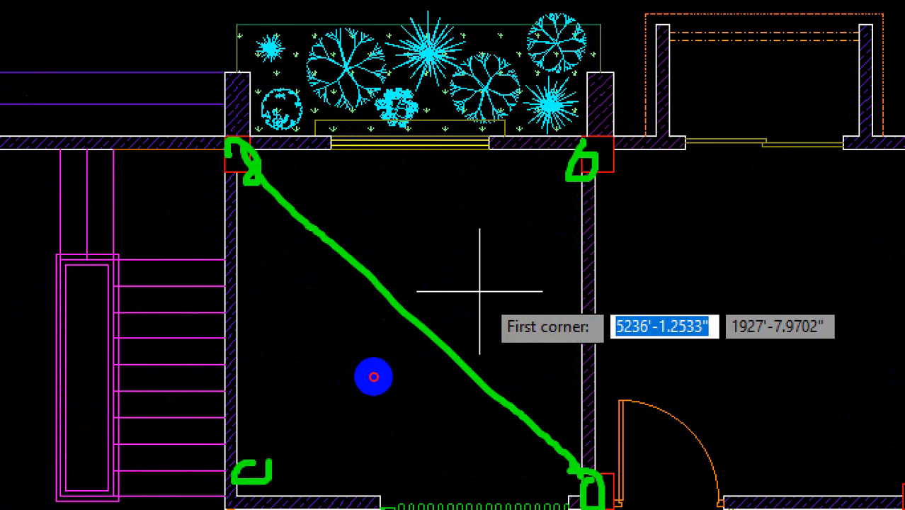
{"action": "key", "text": "Escape"}
Mark the living room beside the stairs by two diagonal inside corners, from the planter-side column to the wall corner by the green curtain
{"action": "scroll", "coordinate": [269, 121], "scroll_direction": "up", "scroll_amount": 6}
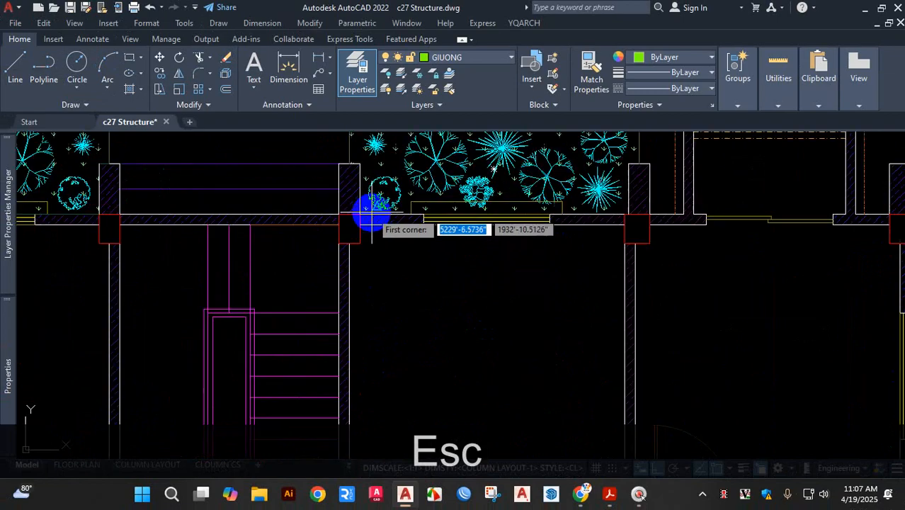
{"action": "scroll", "coordinate": [360, 232], "scroll_direction": "up", "scroll_amount": 5}
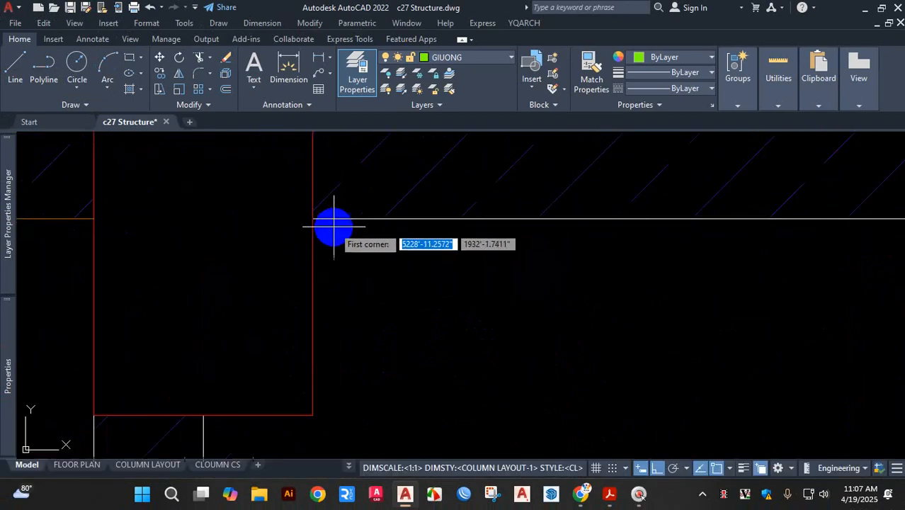
{"action": "scroll", "coordinate": [304, 221], "scroll_direction": "up", "scroll_amount": 2}
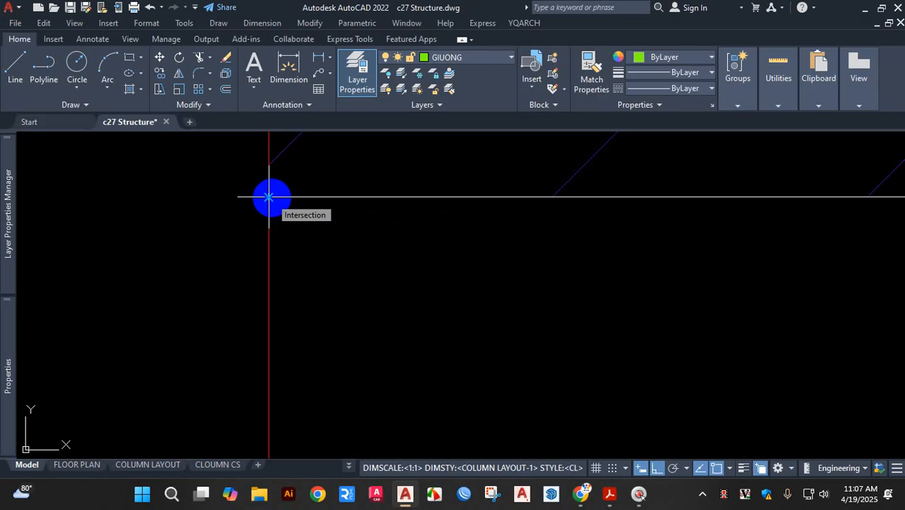
{"action": "scroll", "coordinate": [275, 203], "scroll_direction": "up", "scroll_amount": 3}
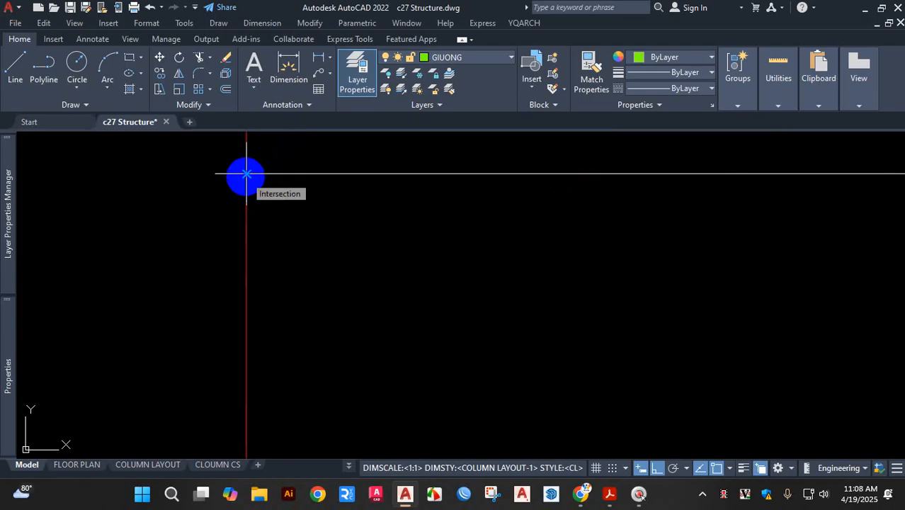
{"action": "scroll", "coordinate": [332, 238], "scroll_direction": "down", "scroll_amount": 5}
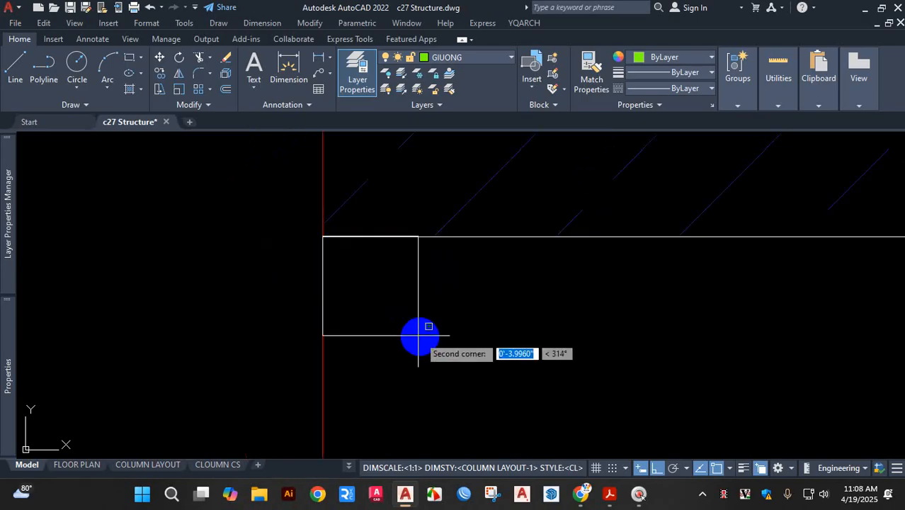
{"action": "scroll", "coordinate": [415, 331], "scroll_direction": "down", "scroll_amount": 6}
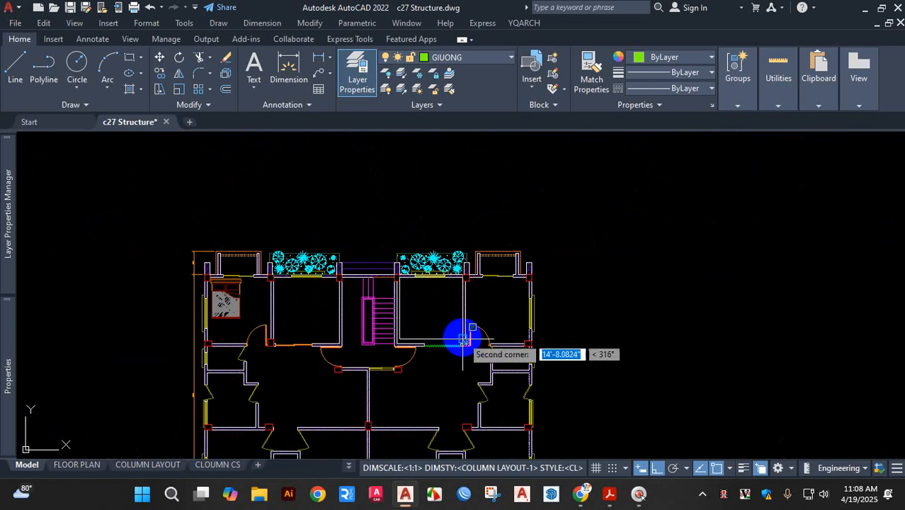
{"action": "scroll", "coordinate": [462, 335], "scroll_direction": "up", "scroll_amount": 5}
{"action": "scroll", "coordinate": [439, 408], "scroll_direction": "up", "scroll_amount": 5}
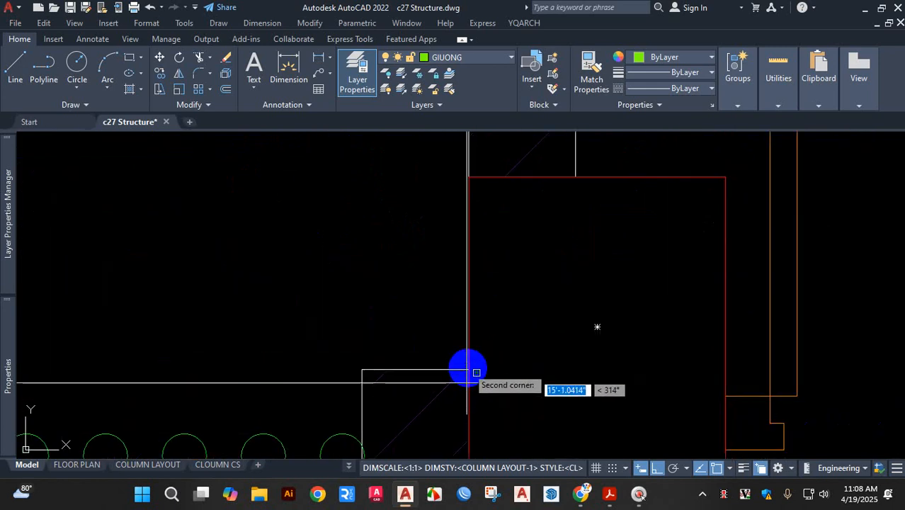
{"action": "scroll", "coordinate": [451, 340], "scroll_direction": "down", "scroll_amount": 8}
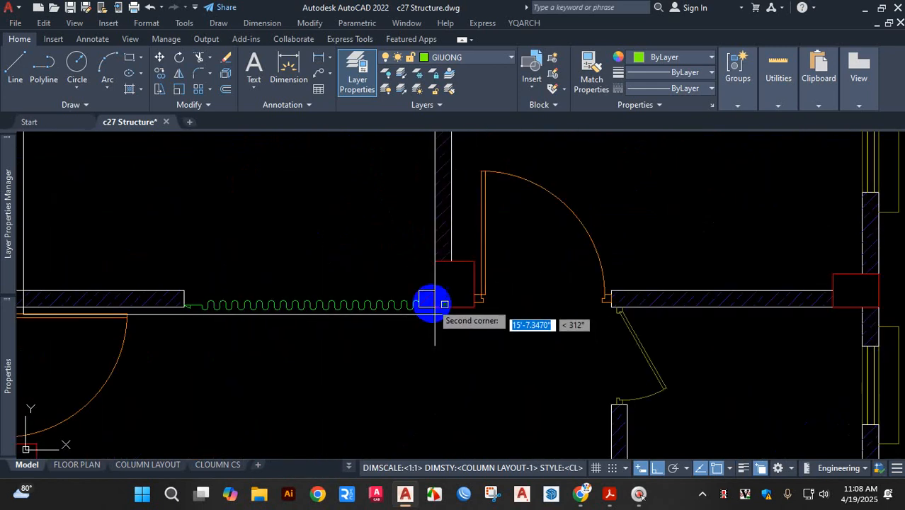
{"action": "scroll", "coordinate": [429, 303], "scroll_direction": "up", "scroll_amount": 4}
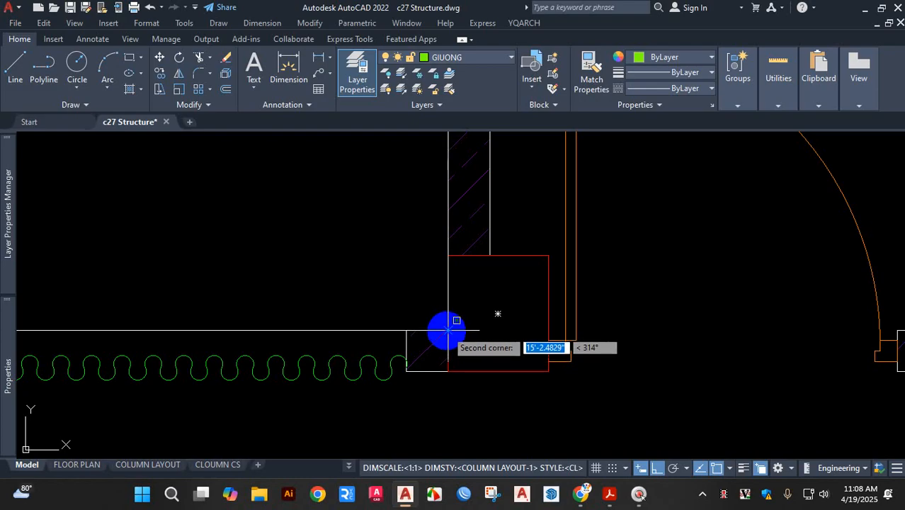
{"action": "scroll", "coordinate": [446, 330], "scroll_direction": "down", "scroll_amount": 10}
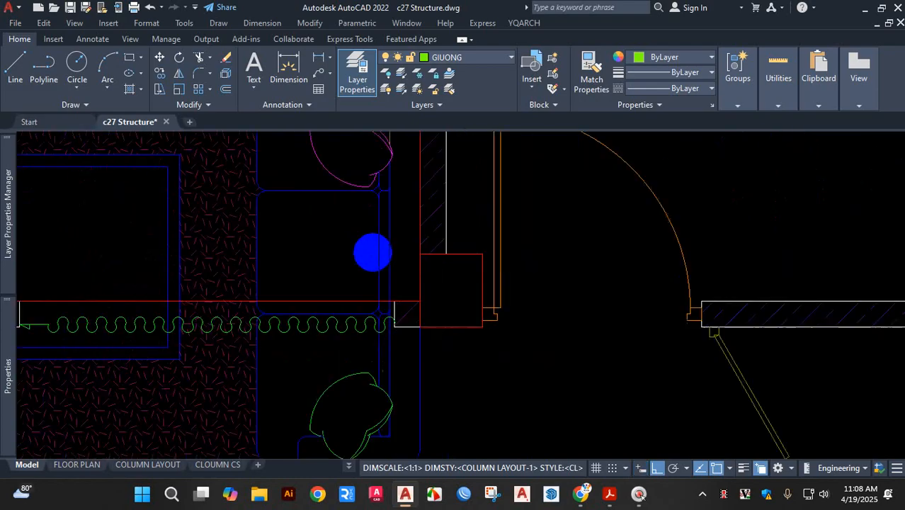
Try different orientations of the living room furniture set inside the marked room
{"action": "scroll", "coordinate": [373, 247], "scroll_direction": "up", "scroll_amount": 8}
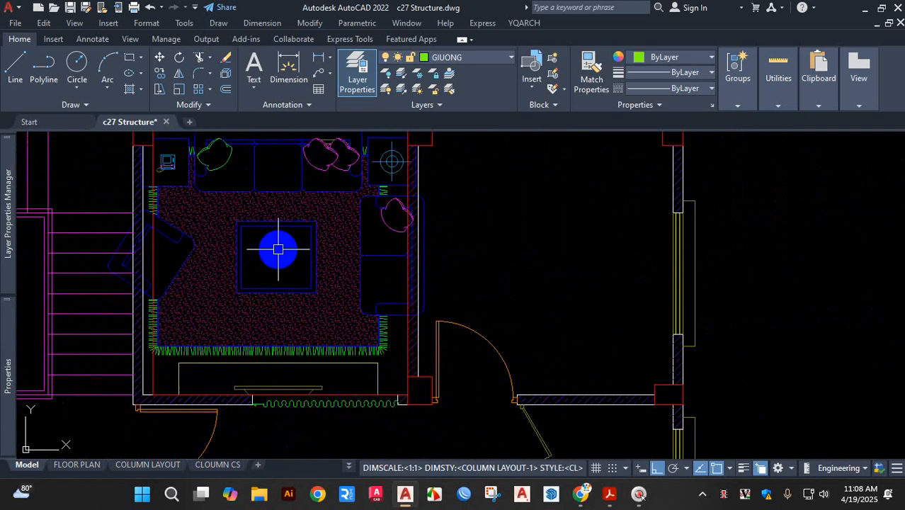
{"action": "scroll", "coordinate": [294, 255], "scroll_direction": "down", "scroll_amount": 3}
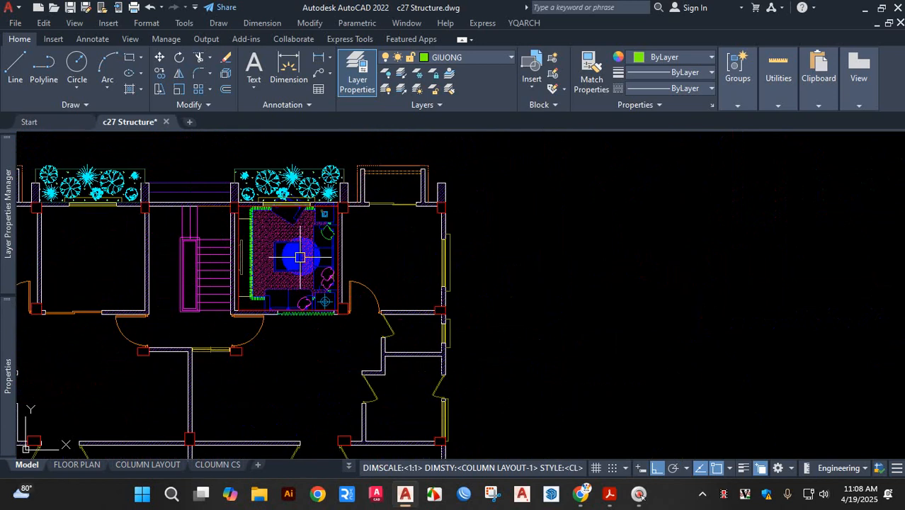
{"action": "scroll", "coordinate": [297, 253], "scroll_direction": "up", "scroll_amount": 3}
{"action": "scroll", "coordinate": [301, 256], "scroll_direction": "up", "scroll_amount": 2}
{"action": "scroll", "coordinate": [301, 255], "scroll_direction": "down", "scroll_amount": 3}
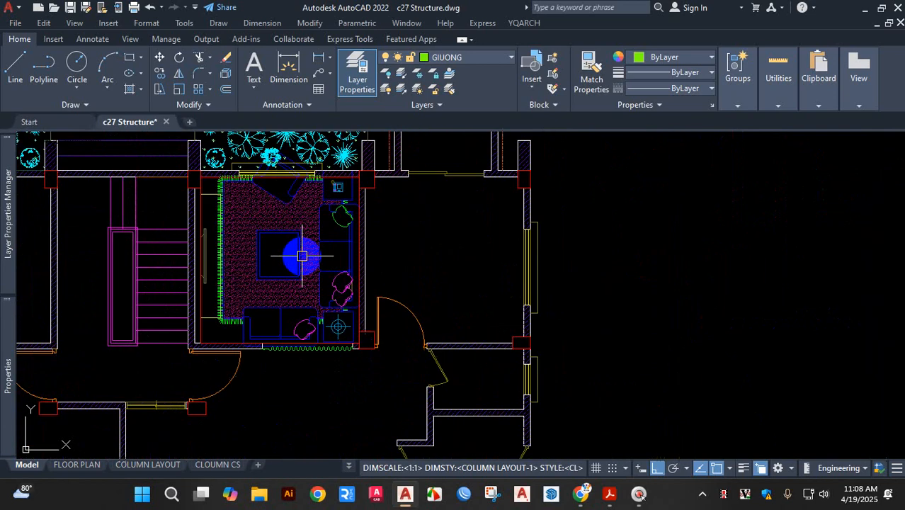
{"action": "scroll", "coordinate": [302, 255], "scroll_direction": "up", "scroll_amount": 2}
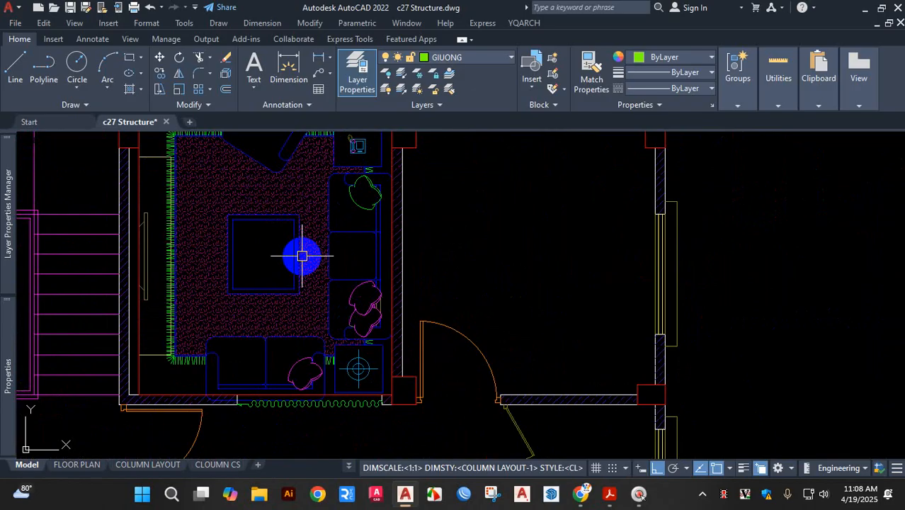
{"action": "scroll", "coordinate": [301, 255], "scroll_direction": "down", "scroll_amount": 1}
{"action": "scroll", "coordinate": [302, 256], "scroll_direction": "up", "scroll_amount": 1}
{"action": "scroll", "coordinate": [302, 256], "scroll_direction": "down", "scroll_amount": 1}
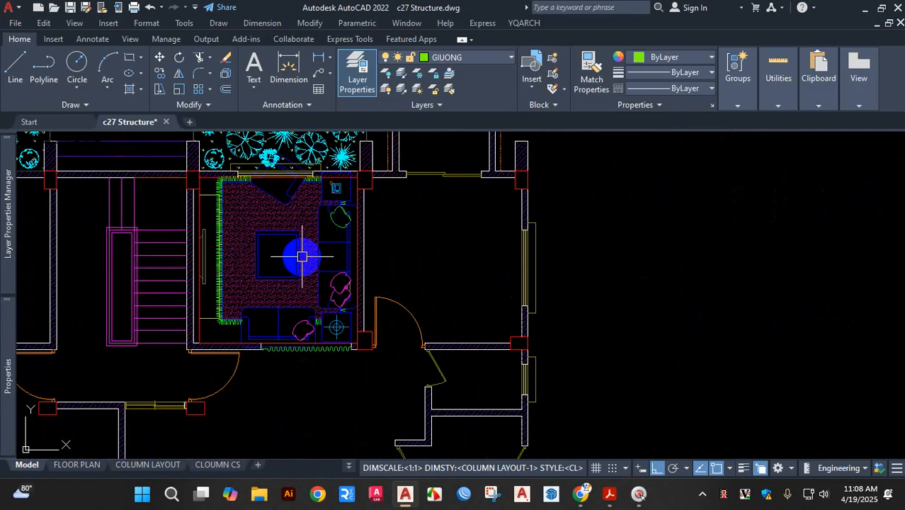
Cancel the living room furniture placement and delete the red room outline left behind
{"action": "key", "text": "ctrl+z"}
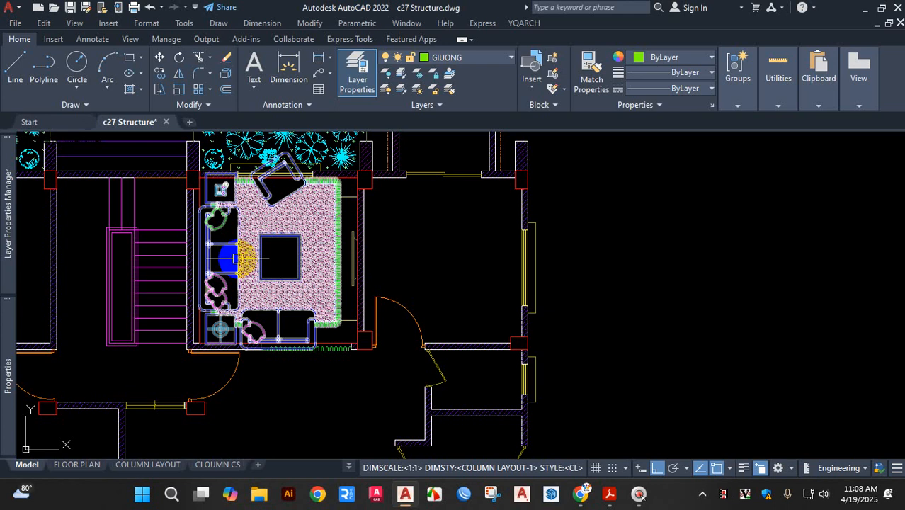
{"action": "key", "text": "Escape"}
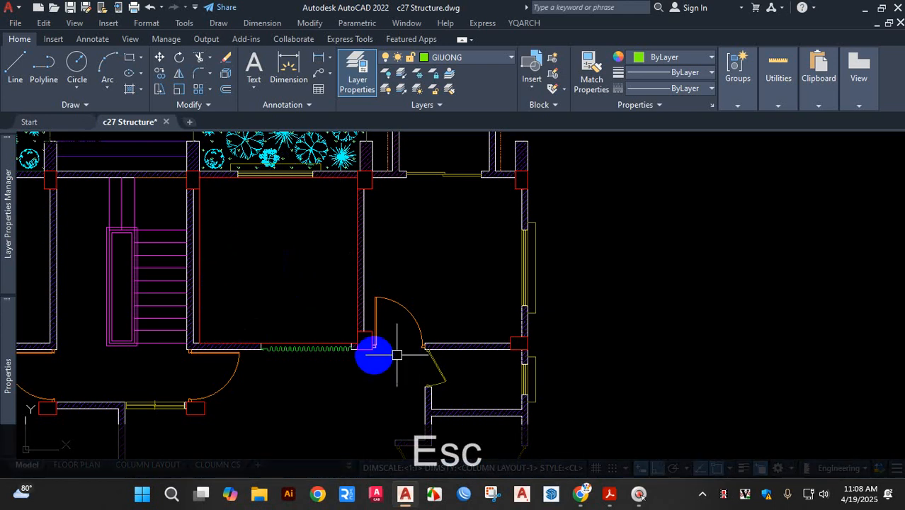
{"action": "scroll", "coordinate": [309, 339], "scroll_direction": "up", "scroll_amount": 5}
{"action": "left_click", "coordinate": [309, 337]}
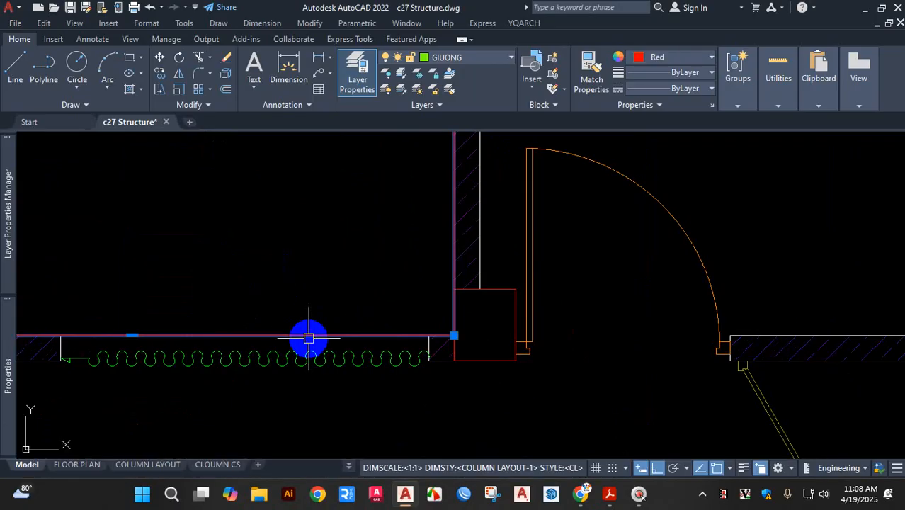
{"action": "key", "text": "Delete"}
Show the command line, move it clear of the drawing work and widen it
{"action": "key", "text": "ctrl"}
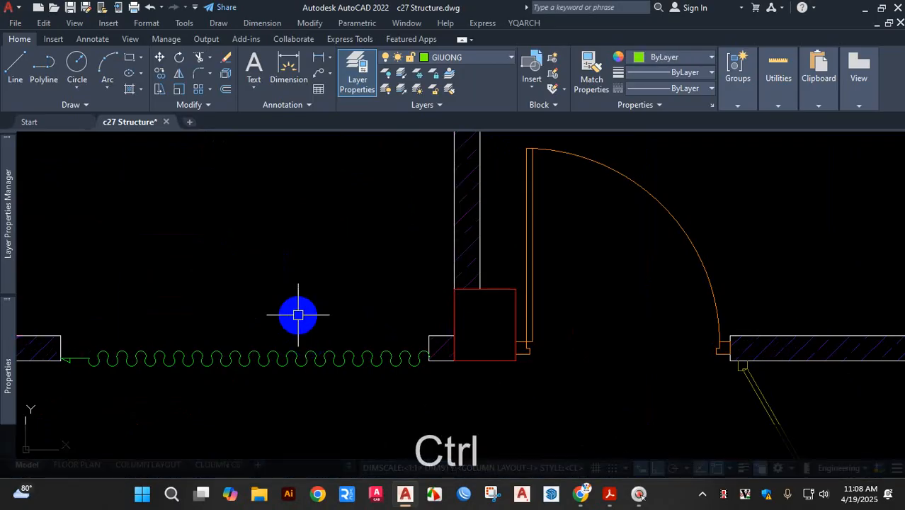
{"action": "key", "text": "ctrl+9"}
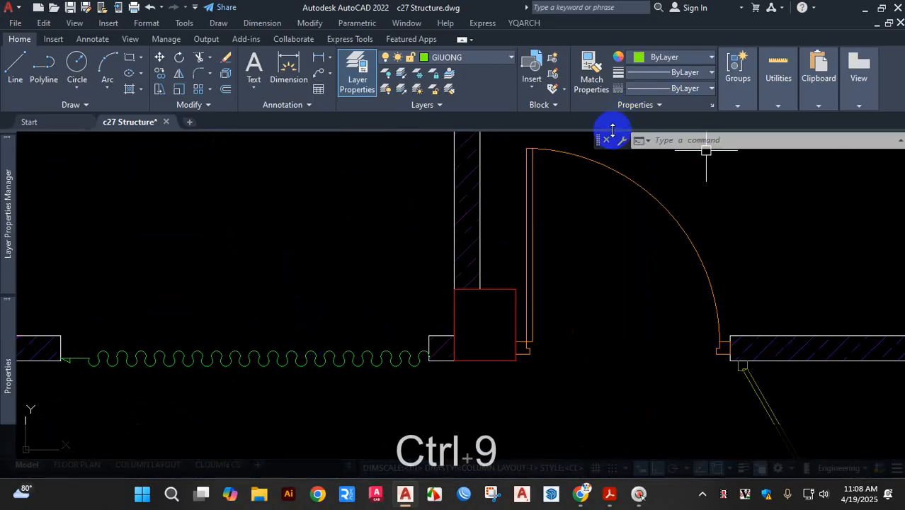
{"action": "left_click_drag", "start_coordinate": [598, 141], "coordinate": [226, 158]}
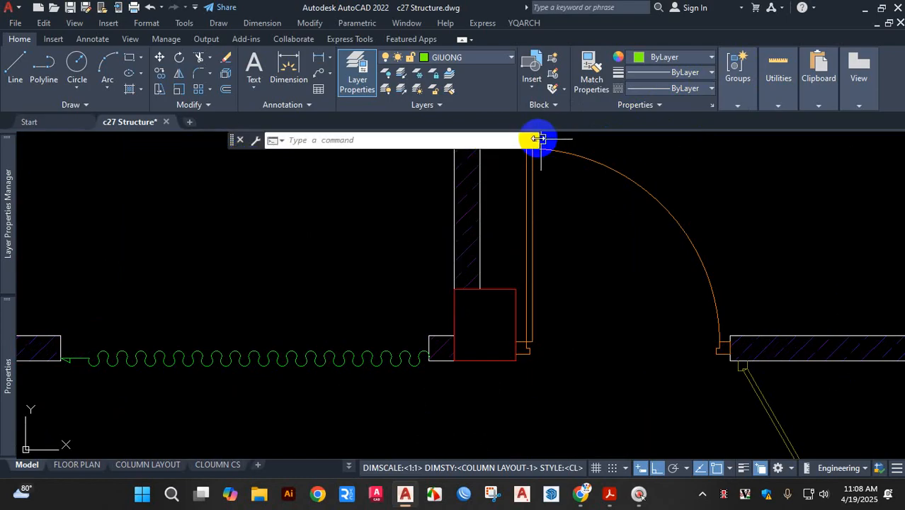
{"action": "left_click_drag", "start_coordinate": [540, 140], "coordinate": [653, 138]}
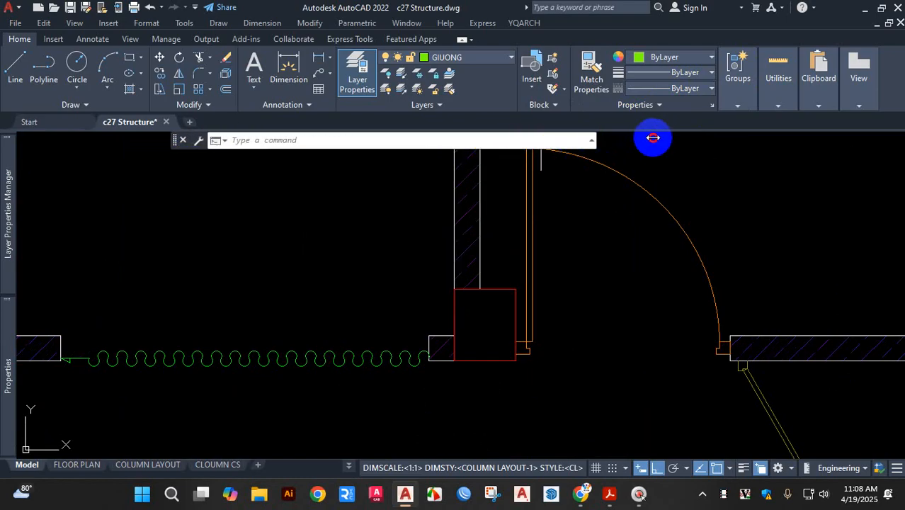
Start YQArch's Arrange Furniture command again to bring up the room-type choices
{"action": "left_click", "coordinate": [523, 23]}
{"action": "mouse_move", "coordinate": [619, 112]}
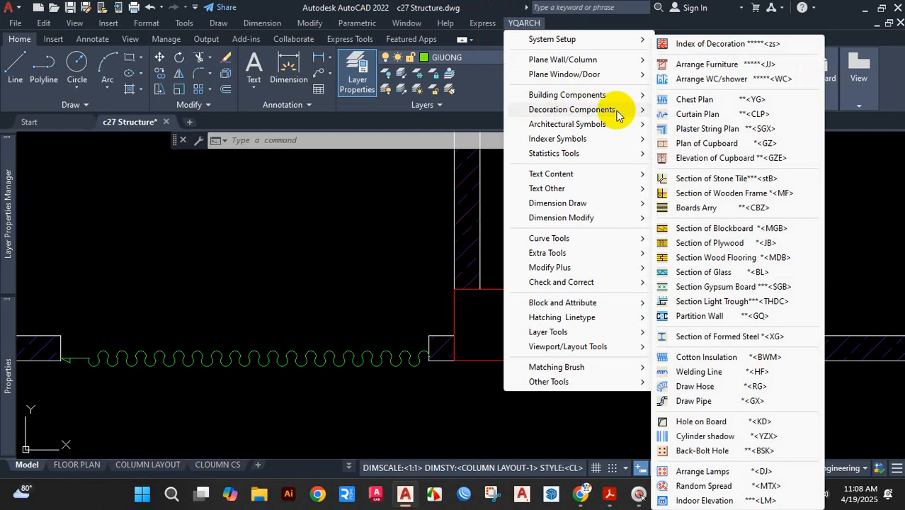
{"action": "left_click", "coordinate": [701, 65]}
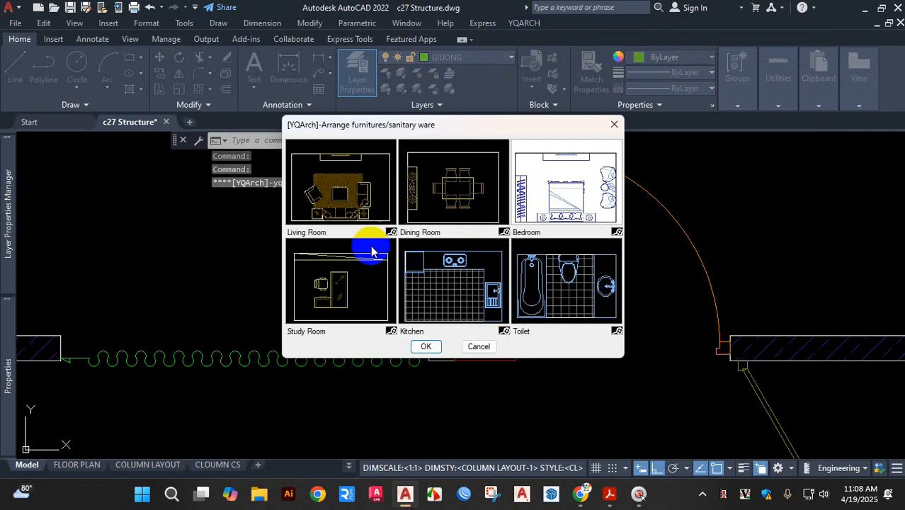
Choose the Living Room type and mark the room beside the staircase by its opposite inner wall corners
{"action": "left_click", "coordinate": [342, 195]}
{"action": "left_click", "coordinate": [424, 345]}
{"action": "scroll", "coordinate": [491, 371], "scroll_direction": "down", "scroll_amount": 6}
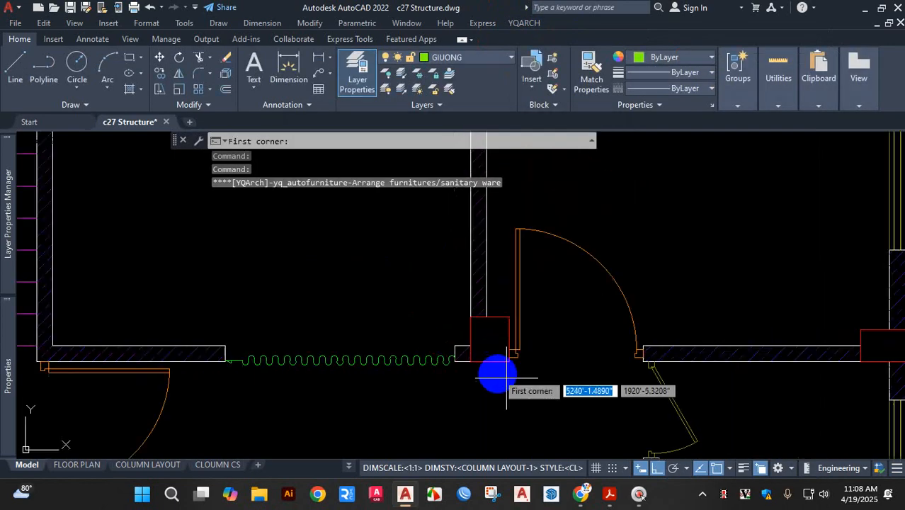
{"action": "scroll", "coordinate": [384, 272], "scroll_direction": "up", "scroll_amount": 10}
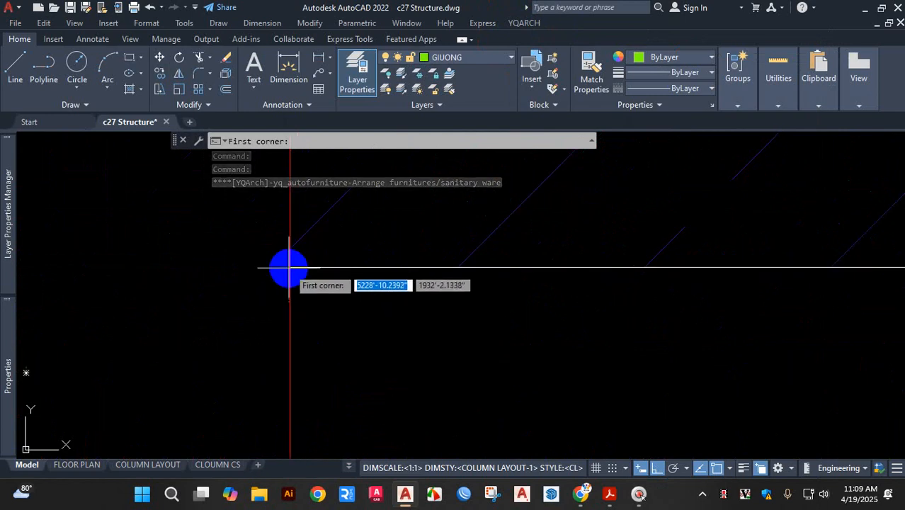
{"action": "left_click", "coordinate": [290, 270]}
{"action": "scroll", "coordinate": [317, 305], "scroll_direction": "down", "scroll_amount": 5}
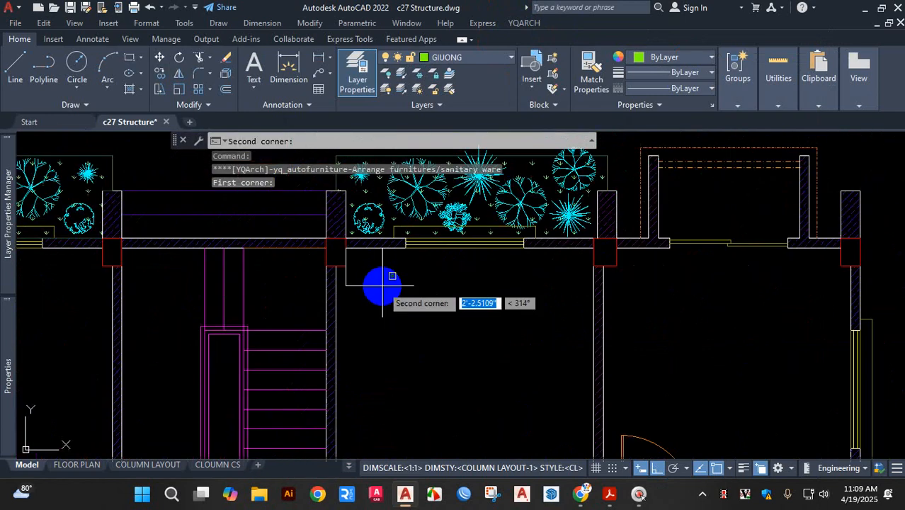
{"action": "scroll", "coordinate": [488, 381], "scroll_direction": "up", "scroll_amount": 7}
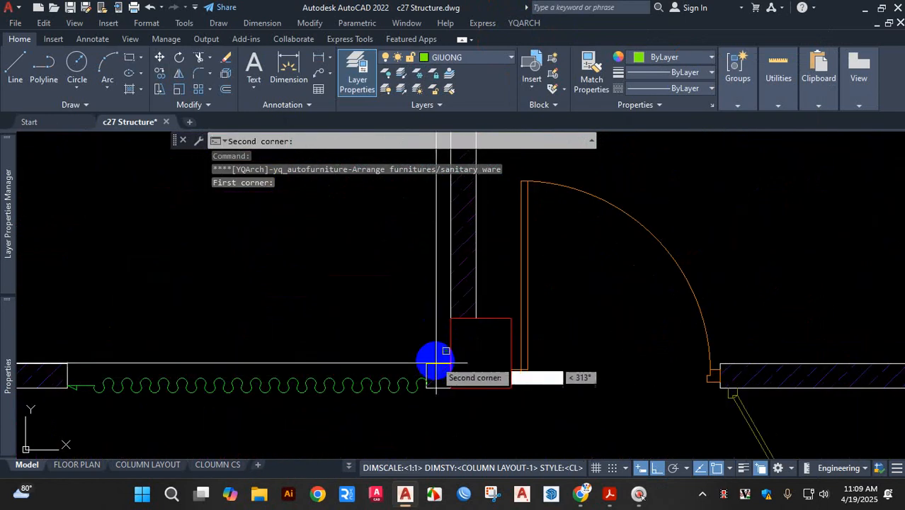
{"action": "left_click", "coordinate": [469, 367]}
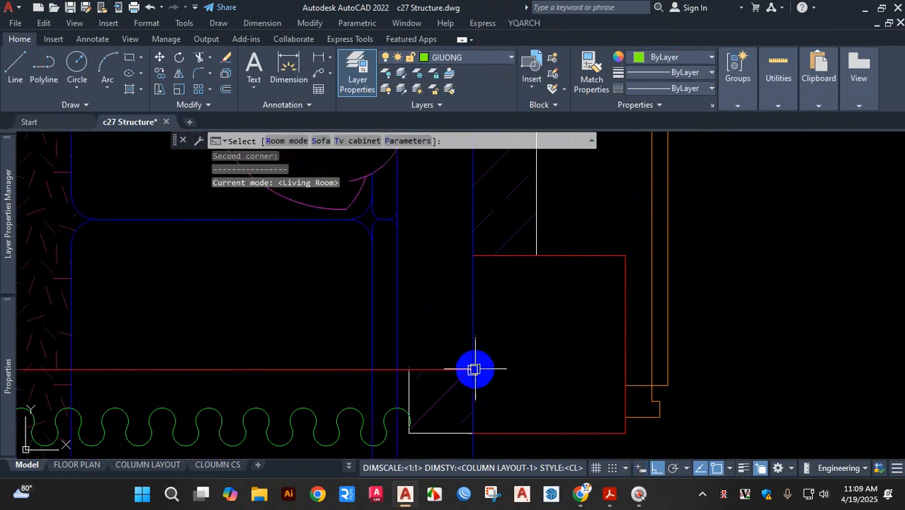
Examine how the living room furniture set fits in the marked room in different orientations
{"action": "scroll", "coordinate": [398, 308], "scroll_direction": "down", "scroll_amount": 5}
{"action": "scroll", "coordinate": [369, 265], "scroll_direction": "up", "scroll_amount": 3}
{"action": "scroll", "coordinate": [365, 263], "scroll_direction": "down", "scroll_amount": 3}
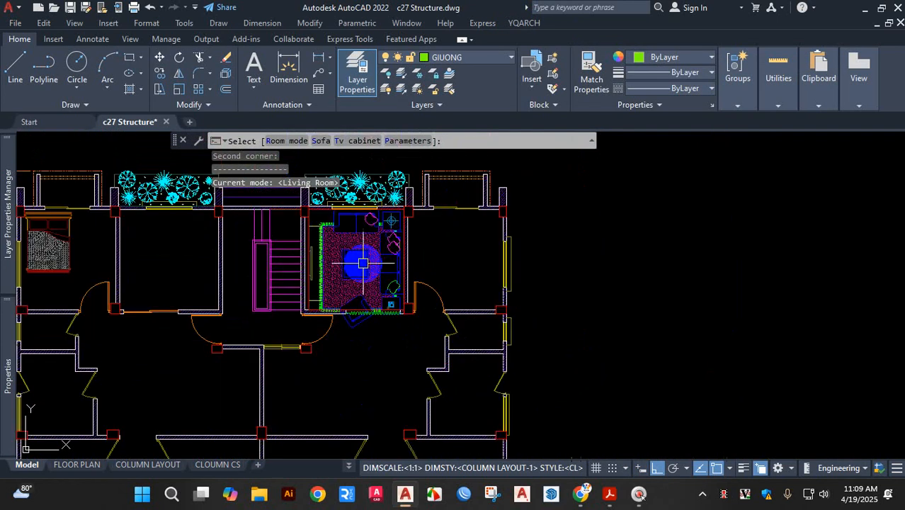
{"action": "scroll", "coordinate": [351, 258], "scroll_direction": "up", "scroll_amount": 3}
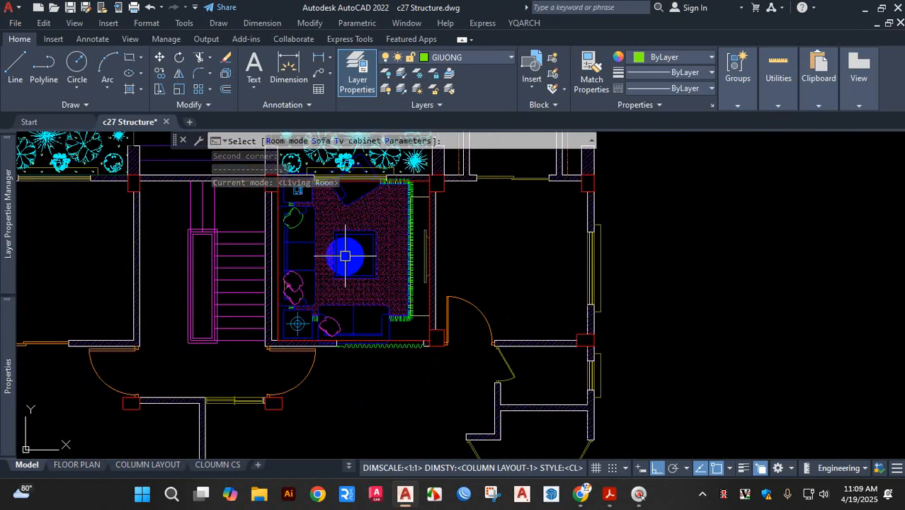
{"action": "scroll", "coordinate": [345, 256], "scroll_direction": "up", "scroll_amount": 2}
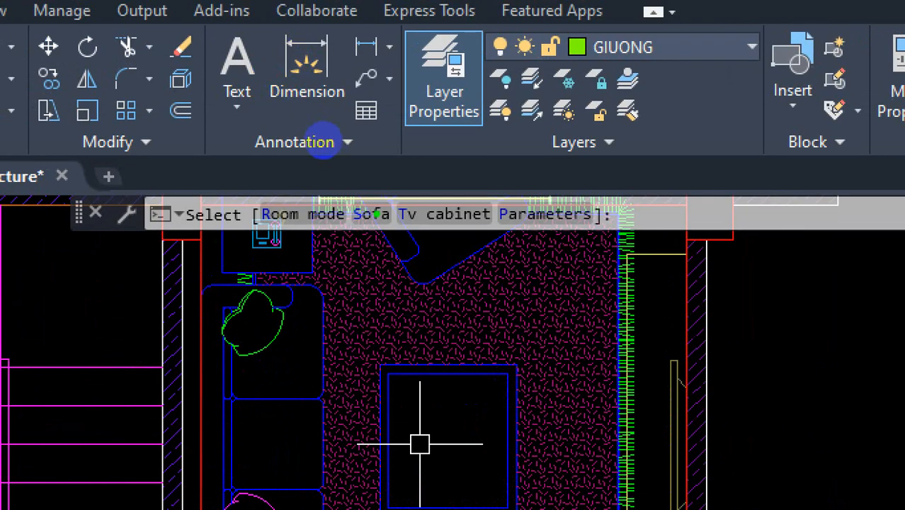
{"action": "key", "text": "Escape"}
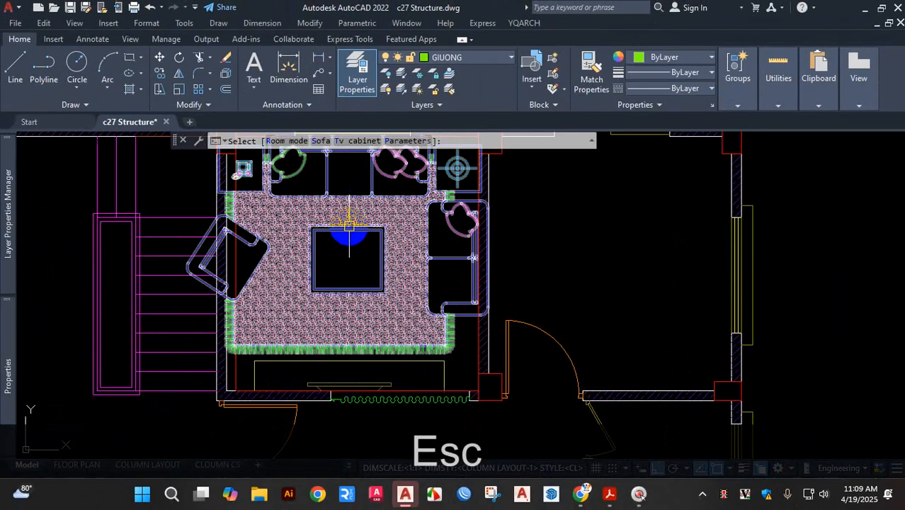
{"action": "scroll", "coordinate": [319, 281], "scroll_direction": "down", "scroll_amount": 3}
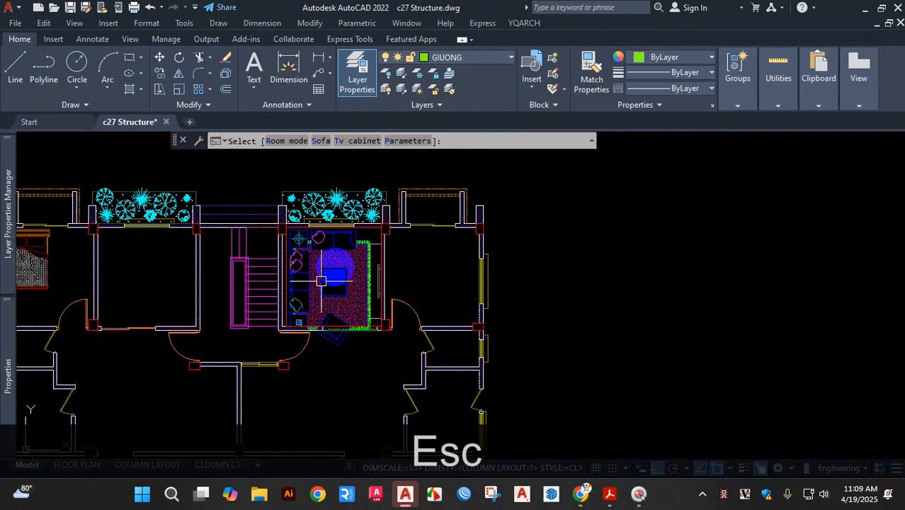
{"action": "scroll", "coordinate": [328, 271], "scroll_direction": "up", "scroll_amount": 3}
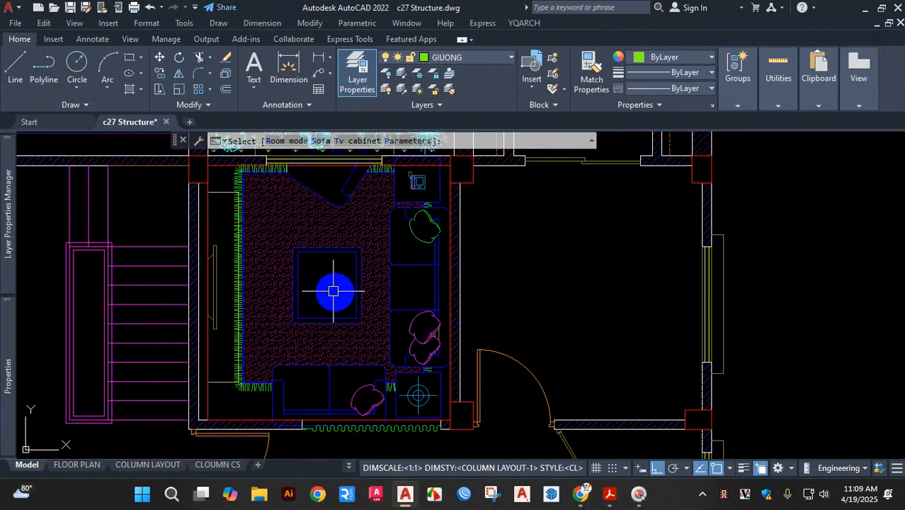
Cycle through the sofa designs to the set with a curved coffee table, two armchairs and two seated figures
{"action": "key", "text": "s"}
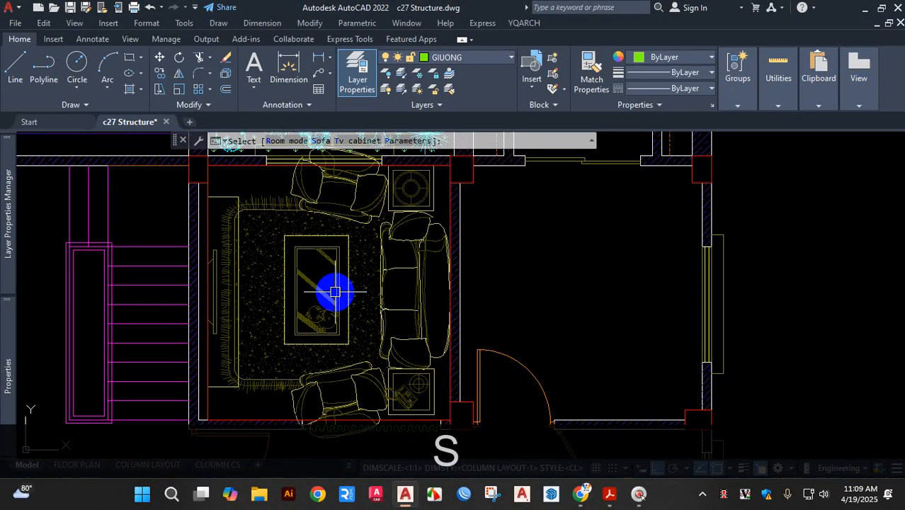
{"action": "key", "text": "s"}
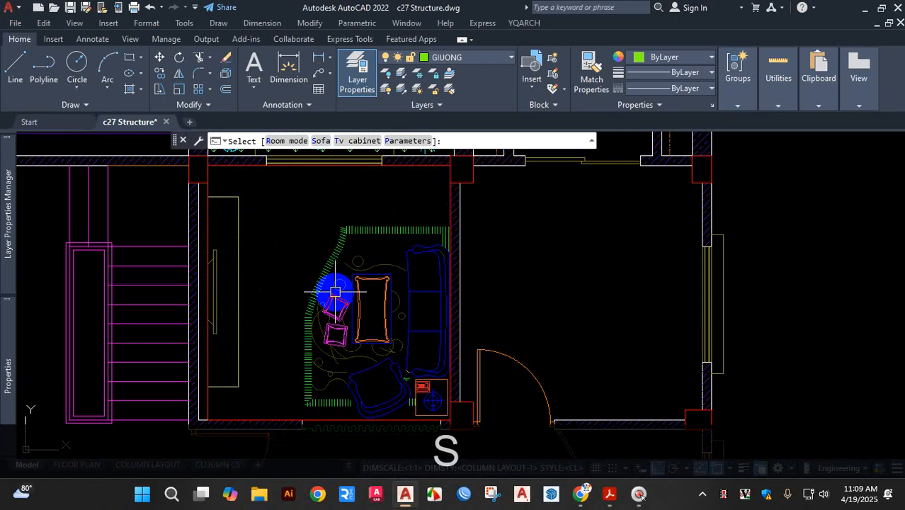
{"action": "key", "text": "s"}
{"action": "key", "text": "s"}
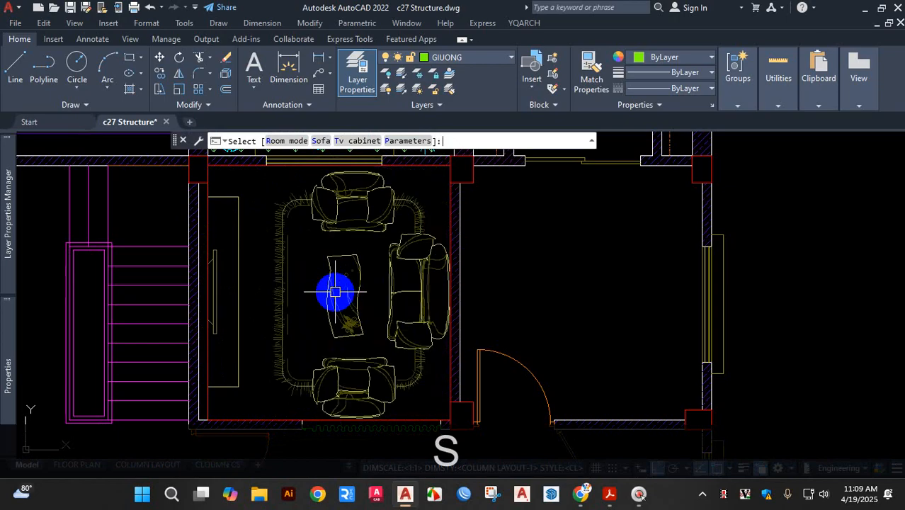
{"action": "key", "text": "s"}
{"action": "key", "text": "s"}
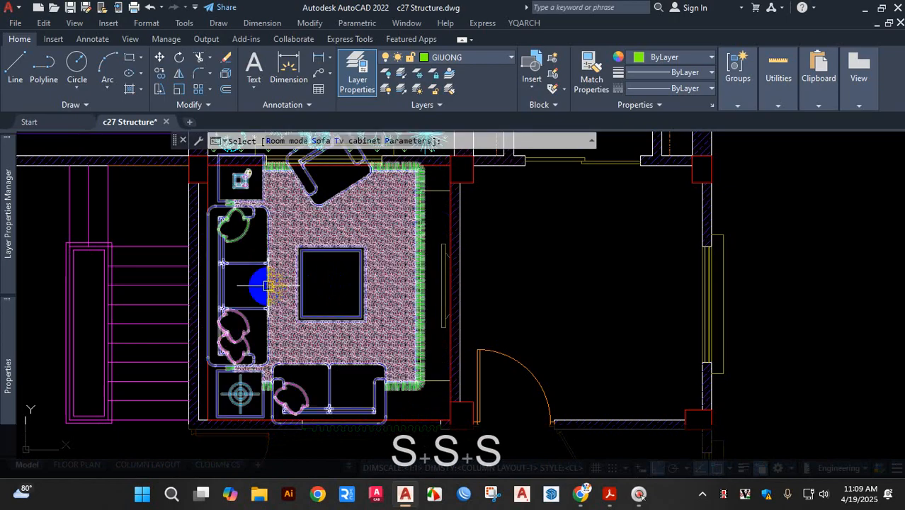
{"action": "key", "text": "s"}
{"action": "key", "text": "s"}
{"action": "key", "text": "s"}
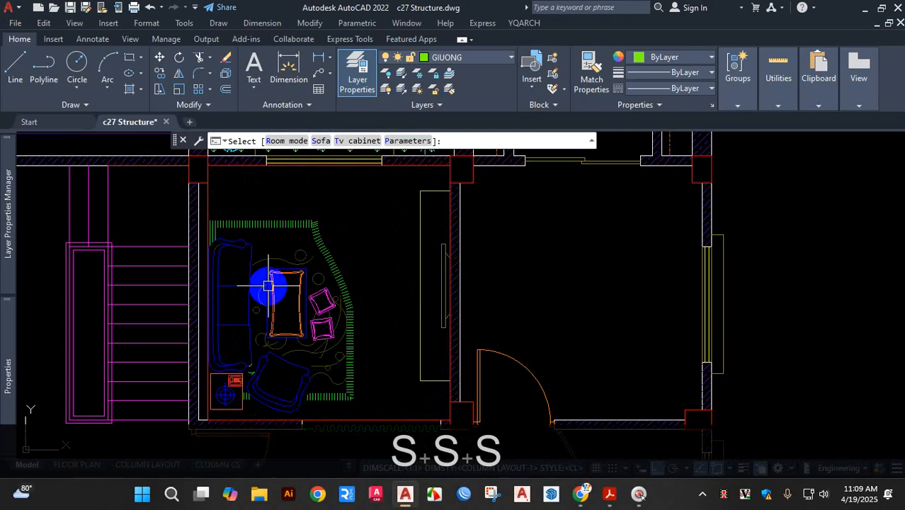
{"action": "key", "text": "s"}
{"action": "key", "text": "s"}
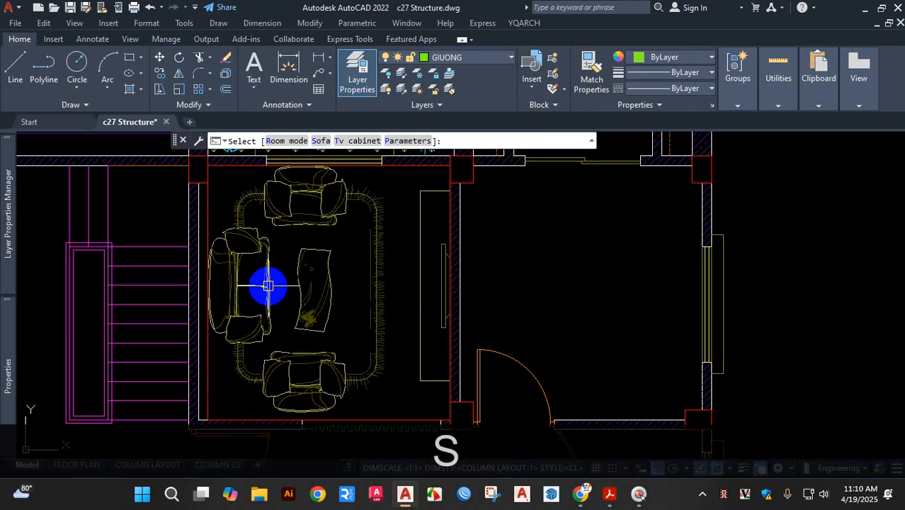
{"action": "key", "text": "s"}
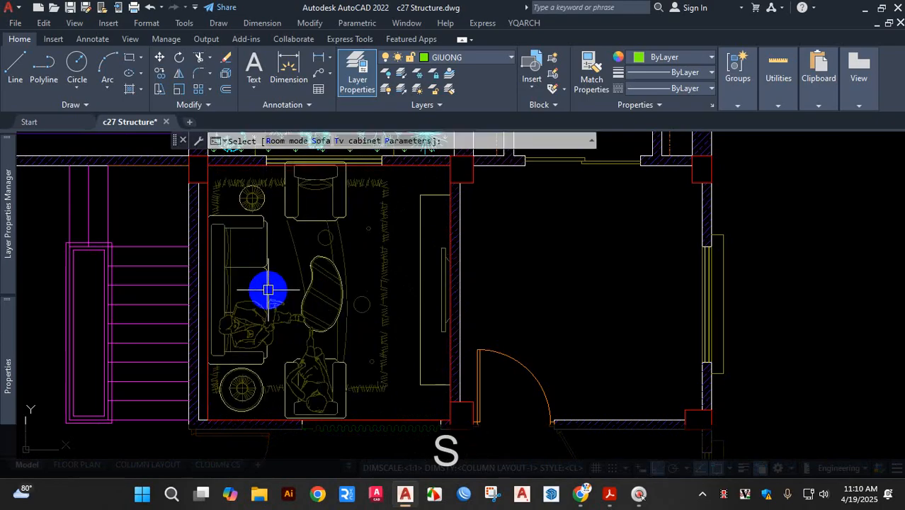
{"action": "key", "text": "s"}
{"action": "key", "text": "s"}
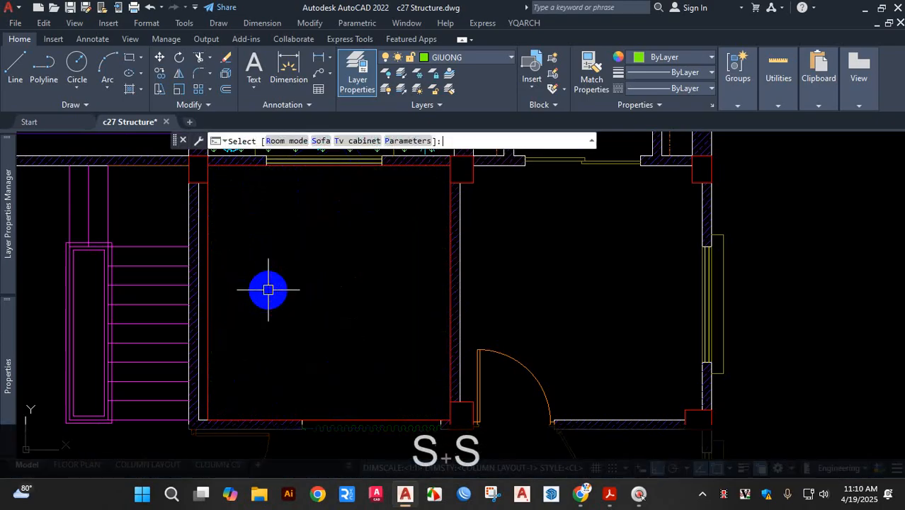
{"action": "key", "text": "s"}
{"action": "key", "text": "s"}
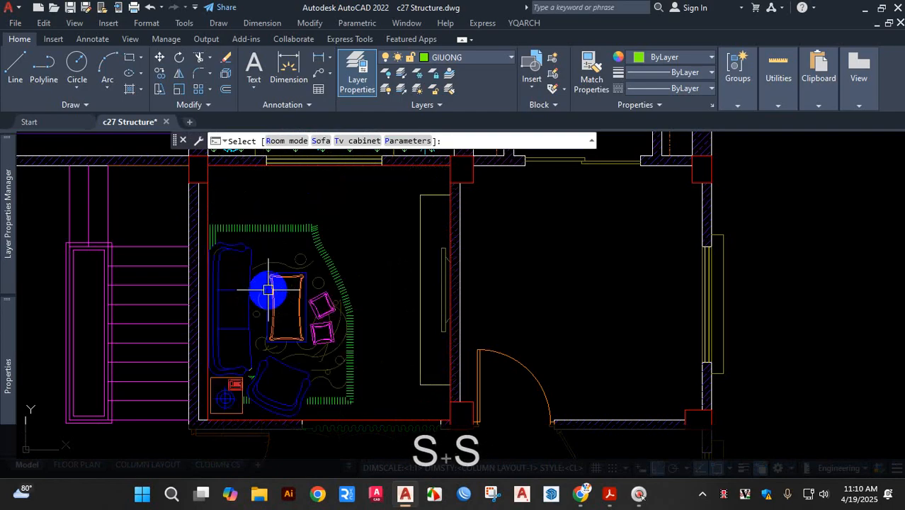
{"action": "key", "text": "s"}
{"action": "key", "text": "s"}
{"action": "key", "text": "s"}
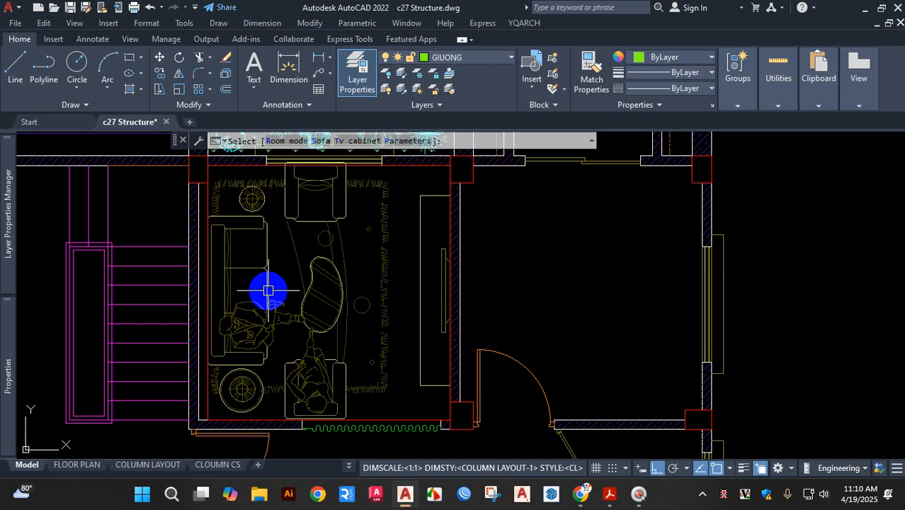
{"action": "key", "text": "s"}
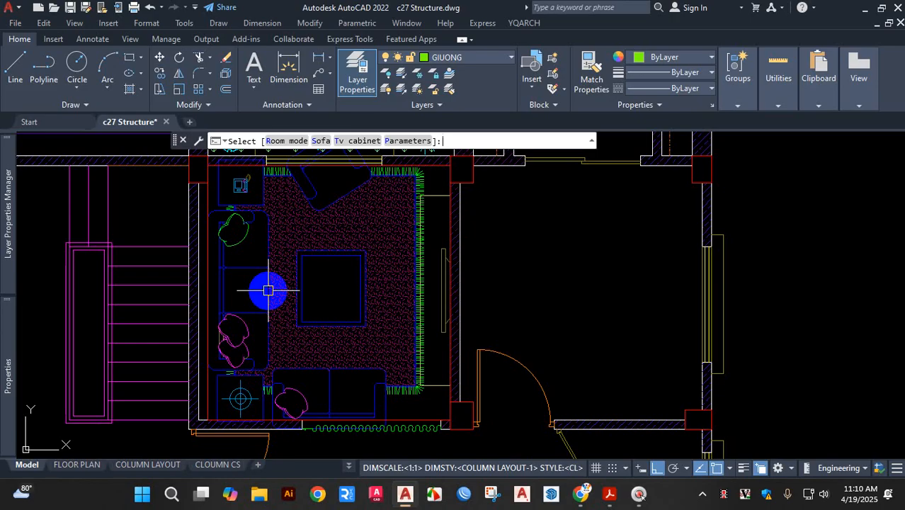
{"action": "key", "text": "s"}
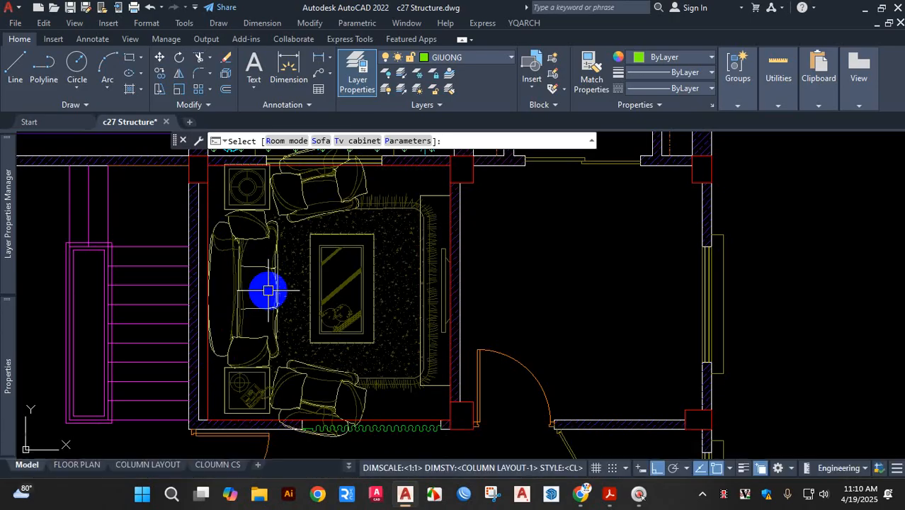
{"action": "key", "text": "s"}
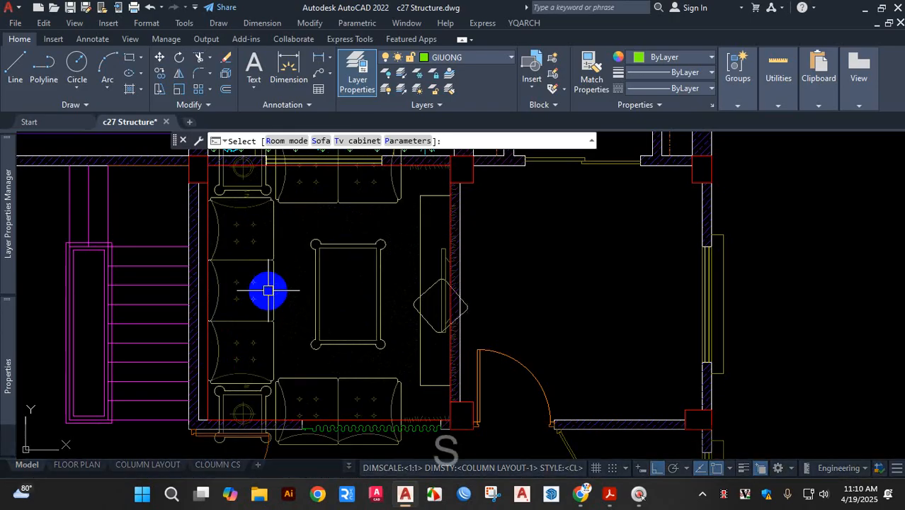
{"action": "key", "text": "s"}
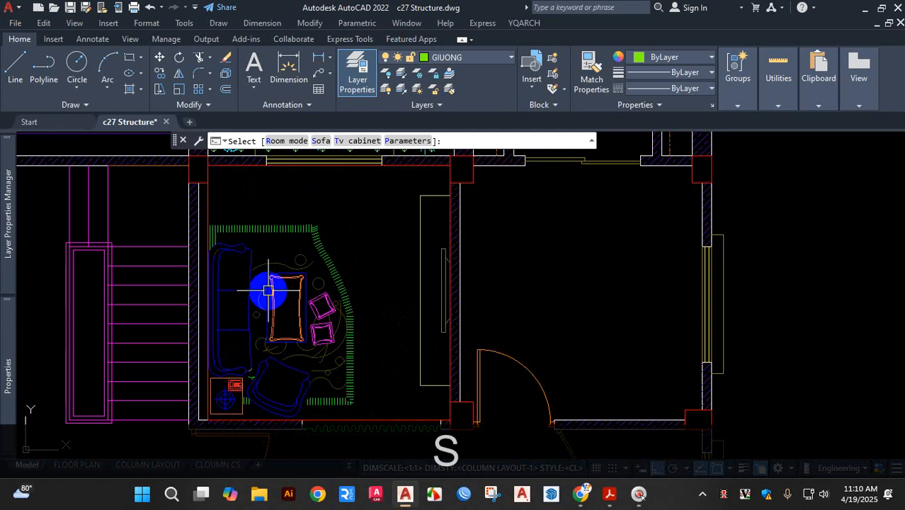
{"action": "key", "text": "s"}
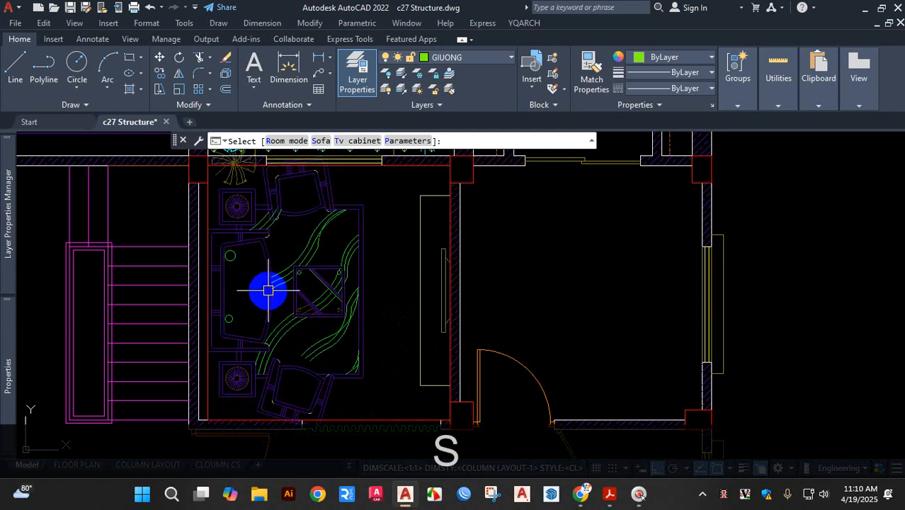
{"action": "key", "text": "s"}
{"action": "key", "text": "s"}
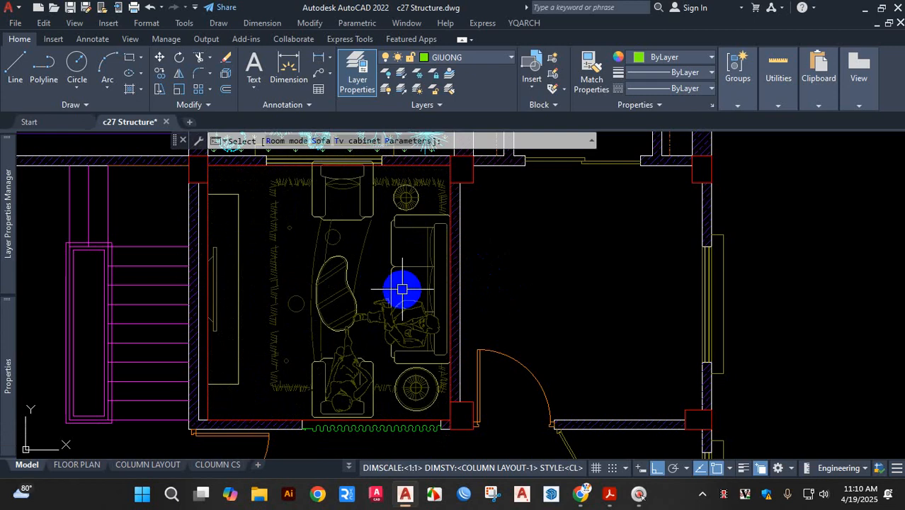
Cycle through the TV cabinet designs to the long cabinet with a blue TV and a small square unit beside it
{"action": "key", "text": "t"}
{"action": "key", "text": "t"}
{"action": "key", "text": "t"}
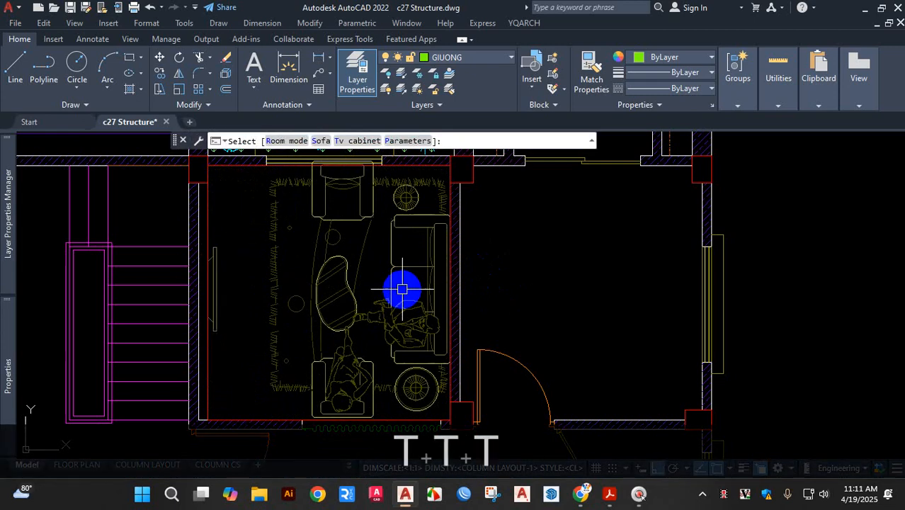
{"action": "key", "text": "t"}
{"action": "key", "text": "t"}
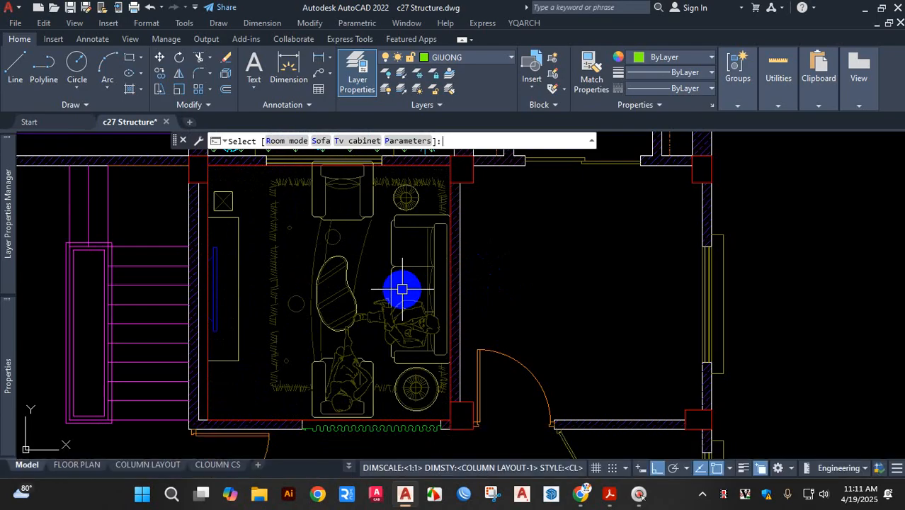
{"action": "key", "text": "ctrl+1"}
{"action": "left_click", "coordinate": [318, 274]}
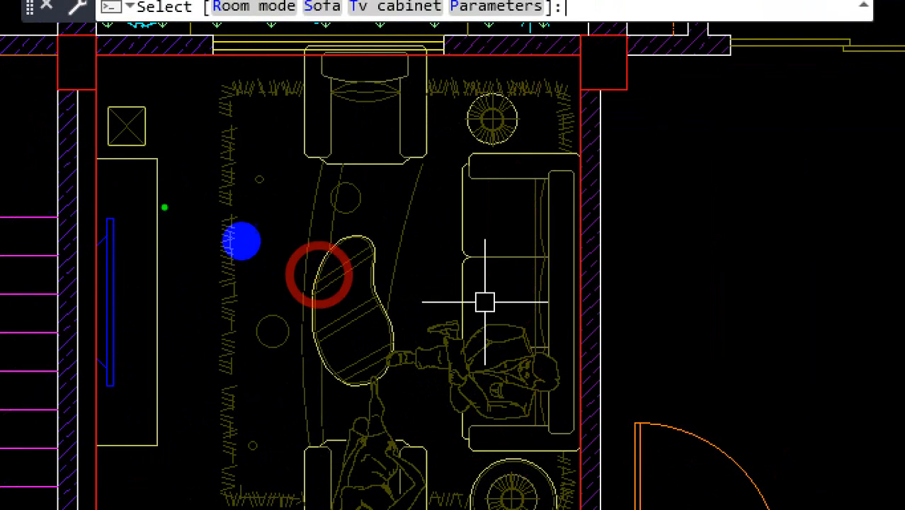
{"action": "mouse_move", "coordinate": [117, 468]}
{"action": "left_mouse_down"}
{"action": "mouse_move", "coordinate": [157, 501]}
{"action": "mouse_move", "coordinate": [118, 468]}
{"action": "mouse_move", "coordinate": [128, 485]}
{"action": "left_mouse_up"}
{"action": "left_click_drag", "start_coordinate": [122, 461], "coordinate": [147, 477]}
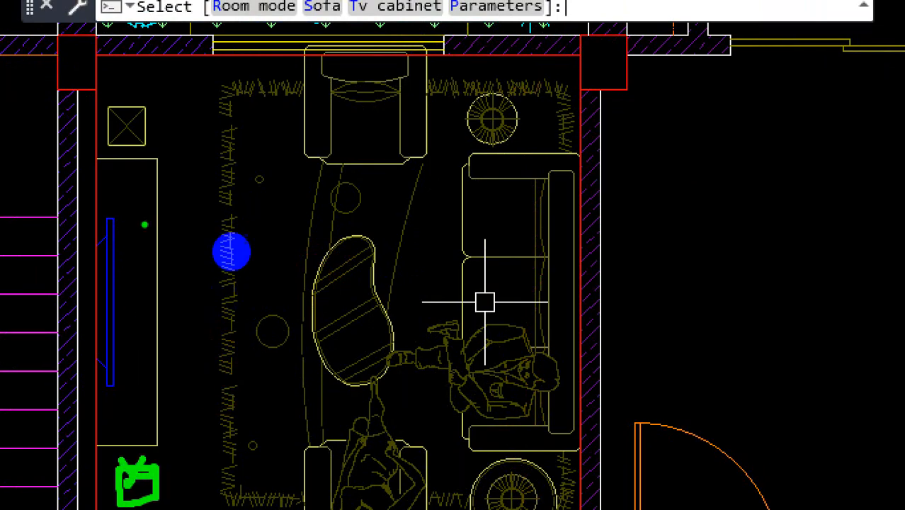
{"action": "left_click_drag", "start_coordinate": [143, 198], "coordinate": [59, 354]}
{"action": "left_click_drag", "start_coordinate": [189, 311], "coordinate": [238, 242]}
{"action": "key", "text": "ctrl+1"}
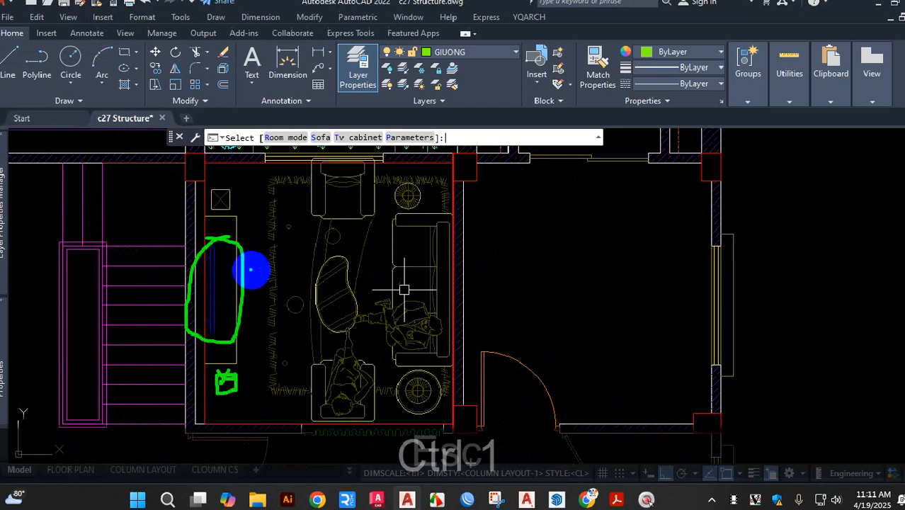
{"action": "key", "text": "Escape"}
{"action": "scroll", "coordinate": [311, 278], "scroll_direction": "down", "scroll_amount": 4}
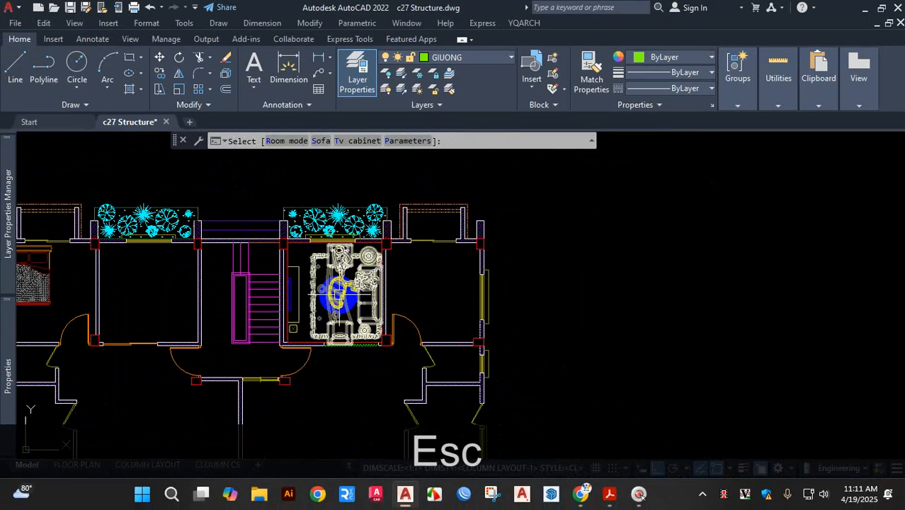
{"action": "scroll", "coordinate": [304, 282], "scroll_direction": "up", "scroll_amount": 2}
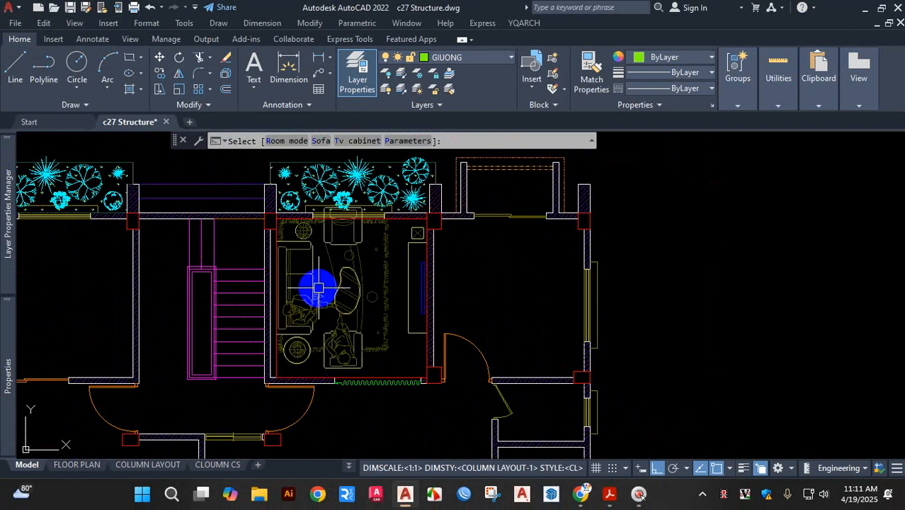
{"action": "scroll", "coordinate": [318, 290], "scroll_direction": "up", "scroll_amount": 2}
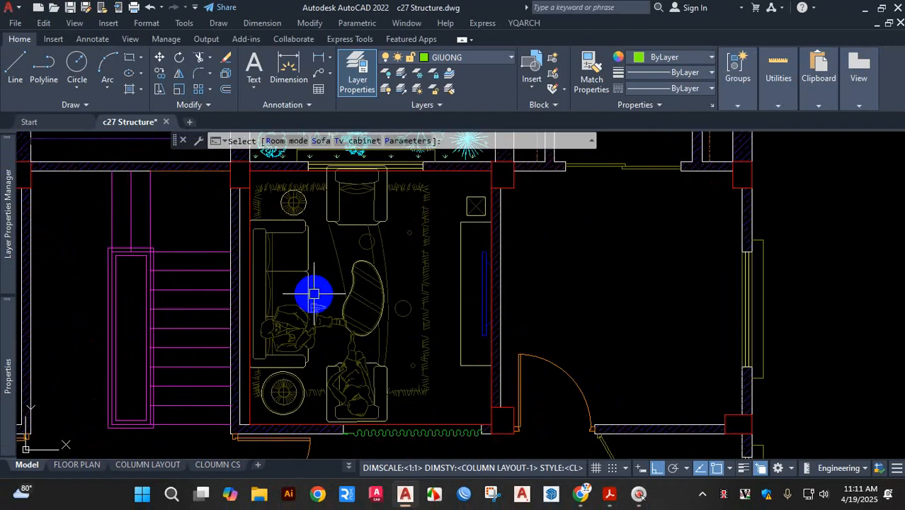
Cycle through the Dining Room, Bedroom, Study Room, Kitchen and bathroom layouts in the marked room, back to Living Room
{"action": "key", "text": "r"}
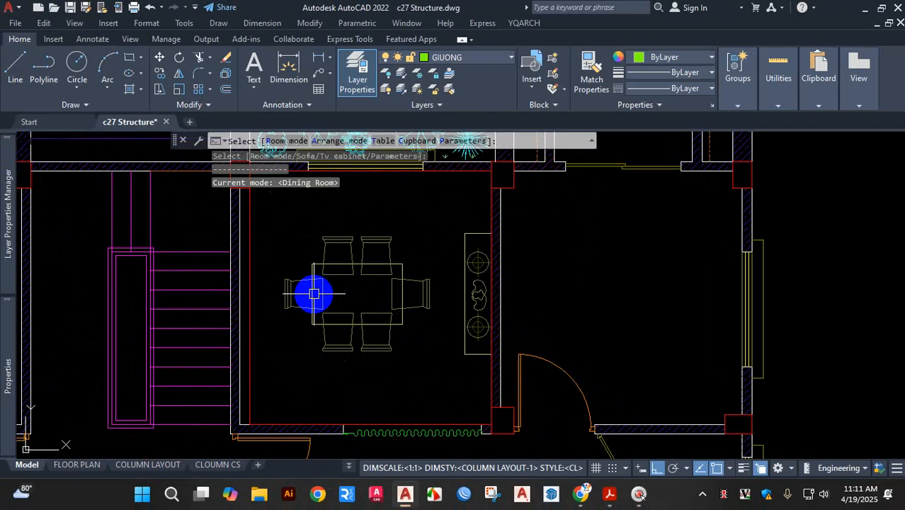
{"action": "key", "text": "r"}
{"action": "key", "text": "r"}
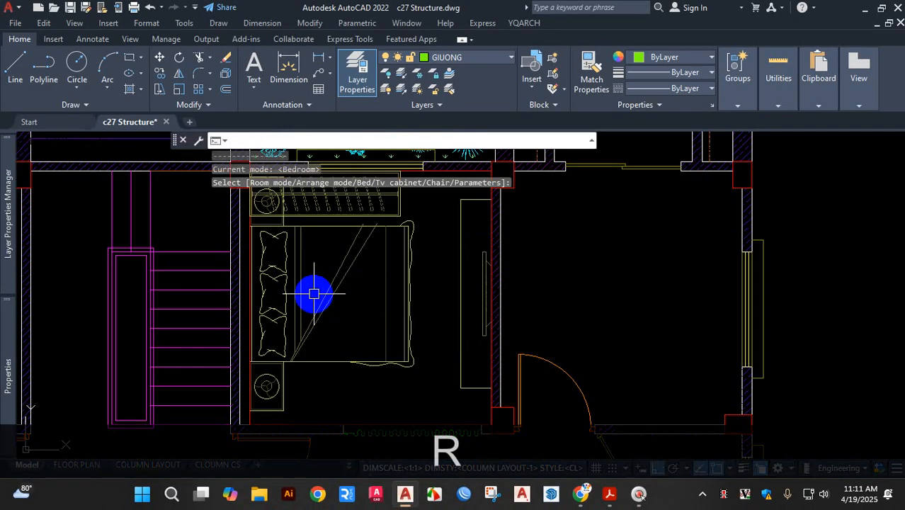
{"action": "key", "text": "r"}
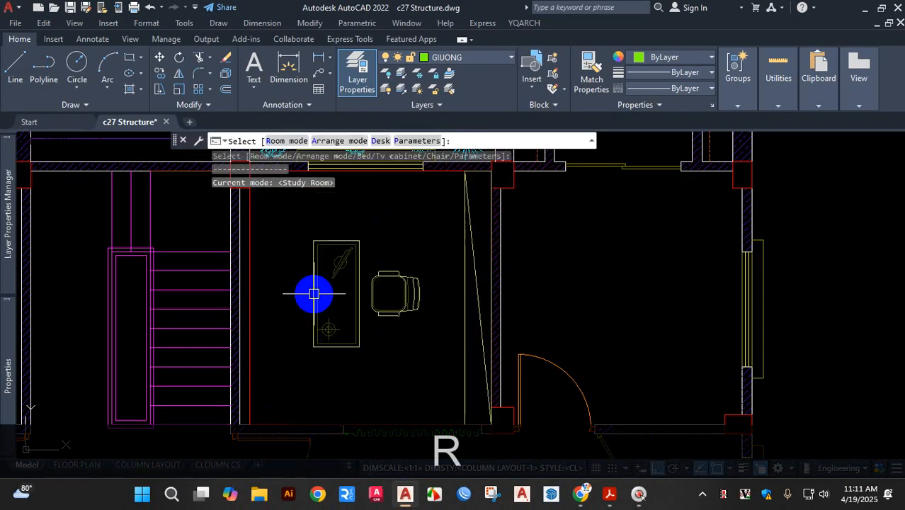
{"action": "key", "text": "r"}
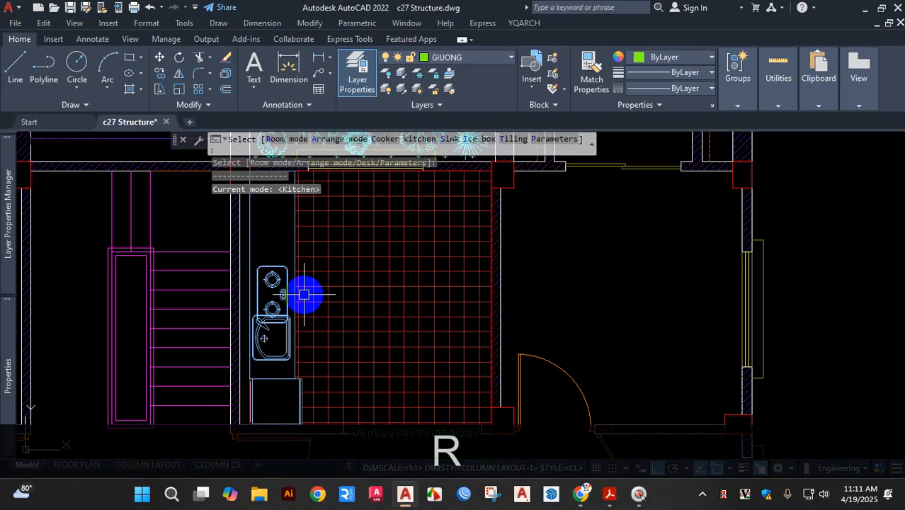
{"action": "key", "text": "r"}
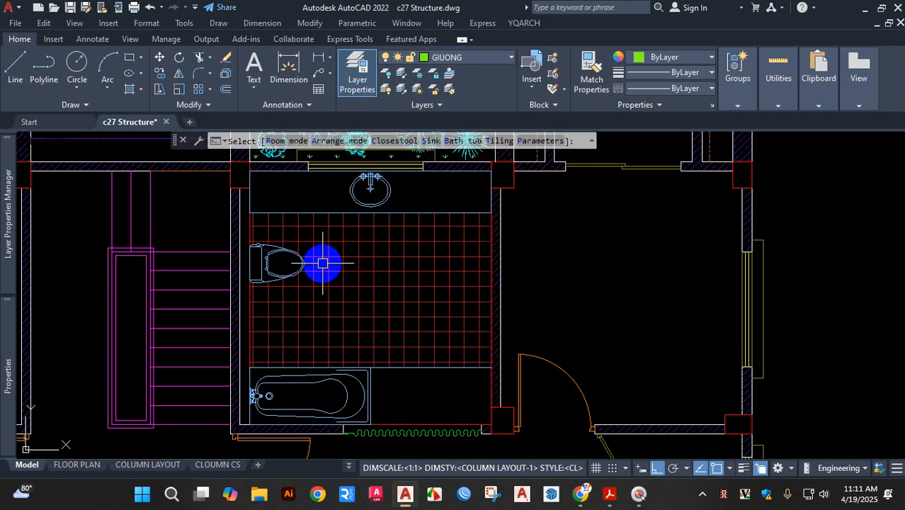
{"action": "key", "text": "r"}
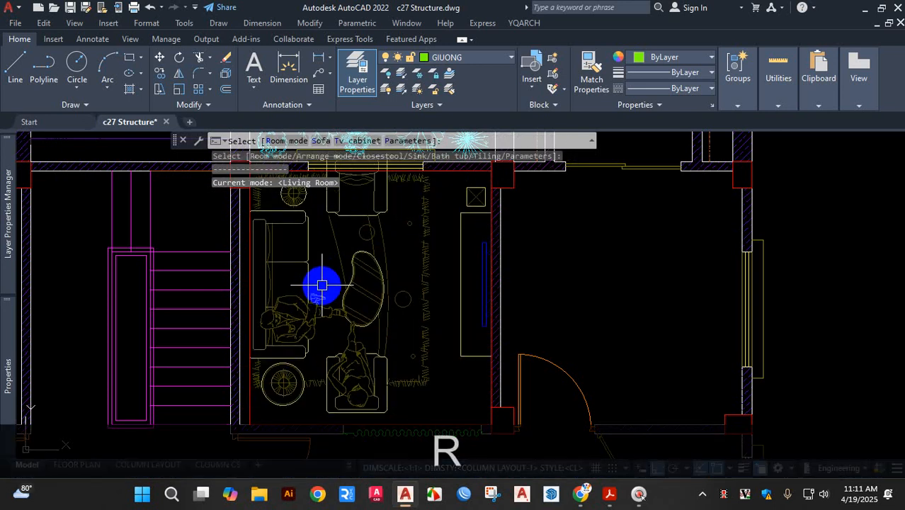
{"action": "scroll", "coordinate": [321, 285], "scroll_direction": "down", "scroll_amount": 2}
{"action": "scroll", "coordinate": [322, 281], "scroll_direction": "up", "scroll_amount": 2}
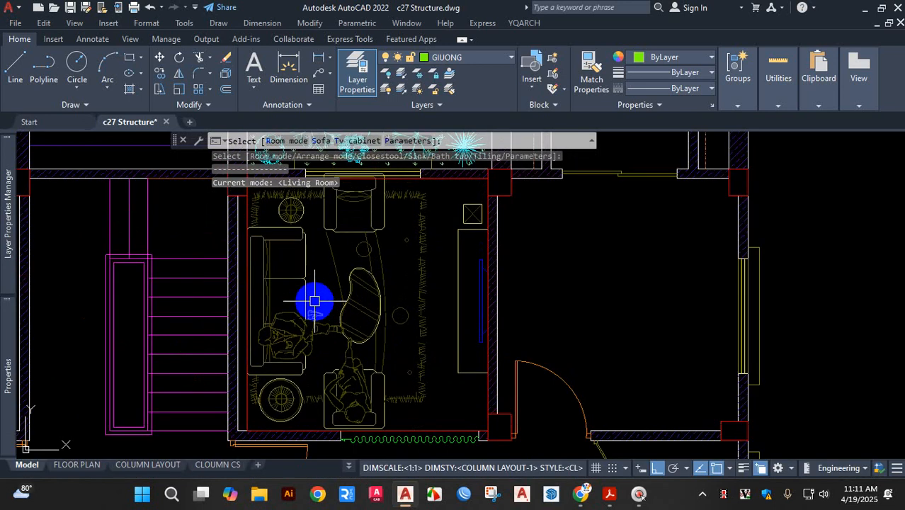
Switch the TV cabinet to the single long cabinet without a side unit and place the living room furniture against the staircase-side wall
{"action": "key", "text": "t"}
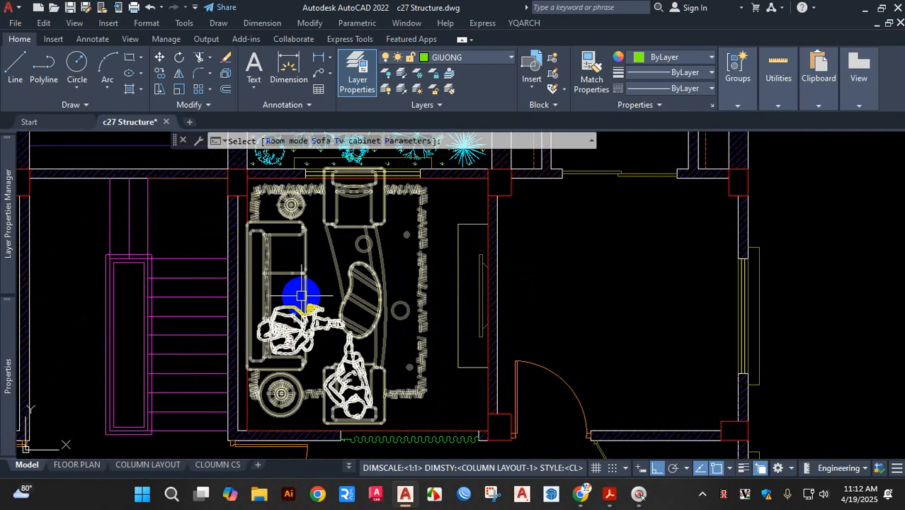
{"action": "left_click", "coordinate": [301, 296]}
{"action": "scroll", "coordinate": [452, 369], "scroll_direction": "down", "scroll_amount": 3}
{"action": "scroll", "coordinate": [487, 352], "scroll_direction": "up", "scroll_amount": 1}
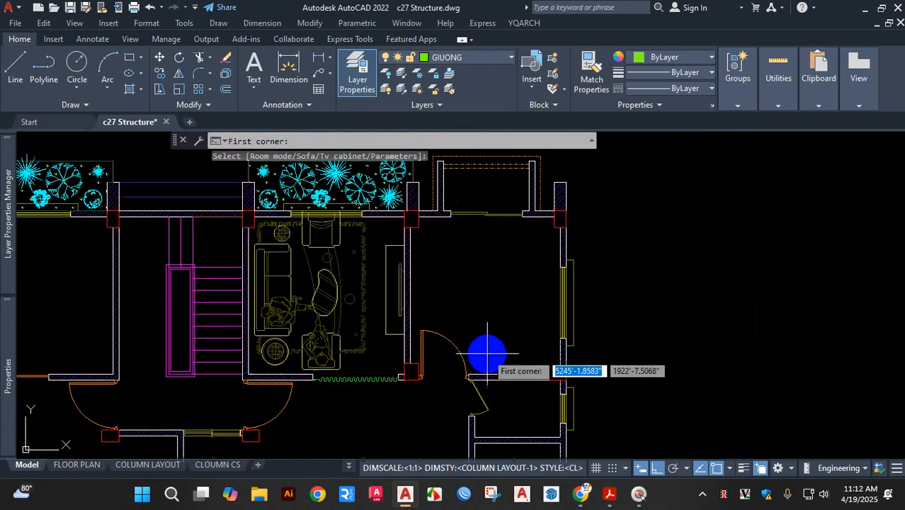
Examine the furnished reference floor plan, especially how its bedrooms and bathrooms are arranged
{"action": "scroll", "coordinate": [398, 229], "scroll_direction": "up", "scroll_amount": 4}
{"action": "scroll", "coordinate": [393, 233], "scroll_direction": "down", "scroll_amount": 4}
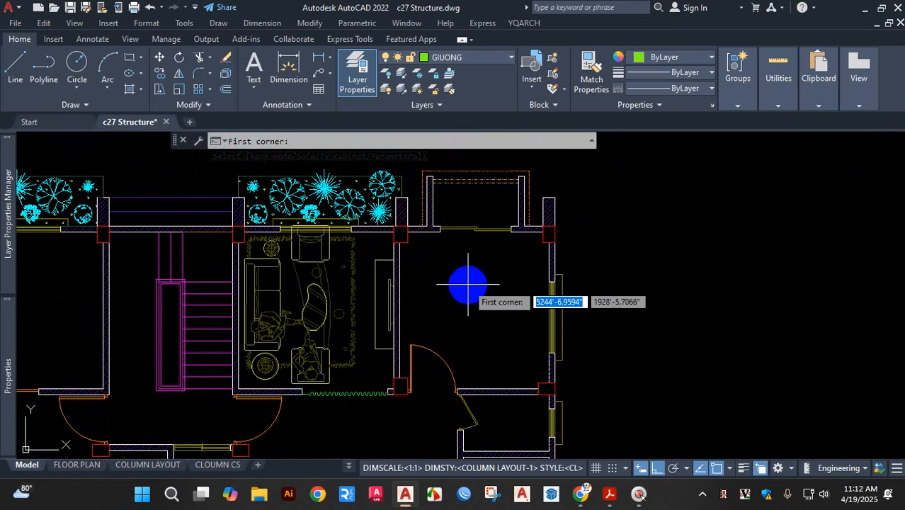
{"action": "scroll", "coordinate": [547, 230], "scroll_direction": "up", "scroll_amount": 4}
{"action": "scroll", "coordinate": [499, 255], "scroll_direction": "down", "scroll_amount": 8}
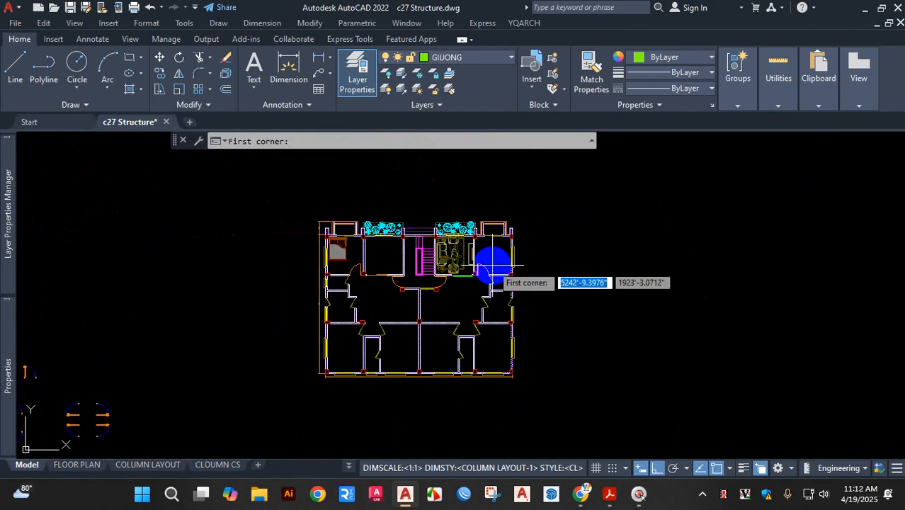
{"action": "scroll", "coordinate": [248, 294], "scroll_direction": "down", "scroll_amount": 3}
{"action": "scroll", "coordinate": [404, 319], "scroll_direction": "up", "scroll_amount": 10}
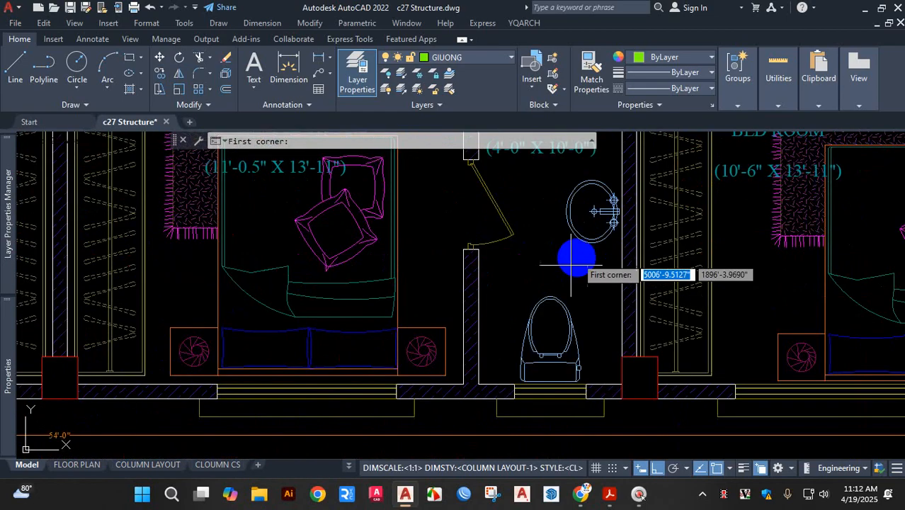
{"action": "scroll", "coordinate": [571, 264], "scroll_direction": "down", "scroll_amount": 5}
{"action": "scroll", "coordinate": [216, 258], "scroll_direction": "up", "scroll_amount": 2}
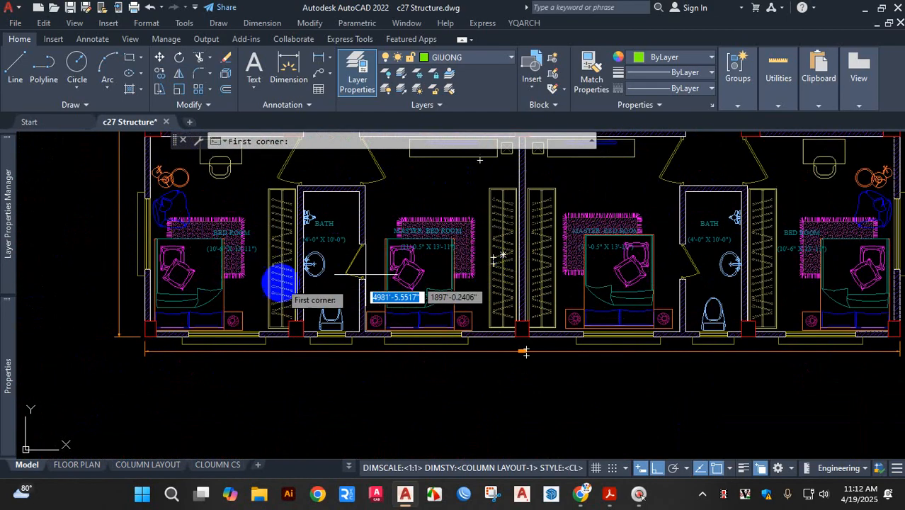
{"action": "scroll", "coordinate": [283, 287], "scroll_direction": "down", "scroll_amount": 4}
{"action": "scroll", "coordinate": [516, 262], "scroll_direction": "up", "scroll_amount": 2}
{"action": "scroll", "coordinate": [323, 297], "scroll_direction": "up", "scroll_amount": 2}
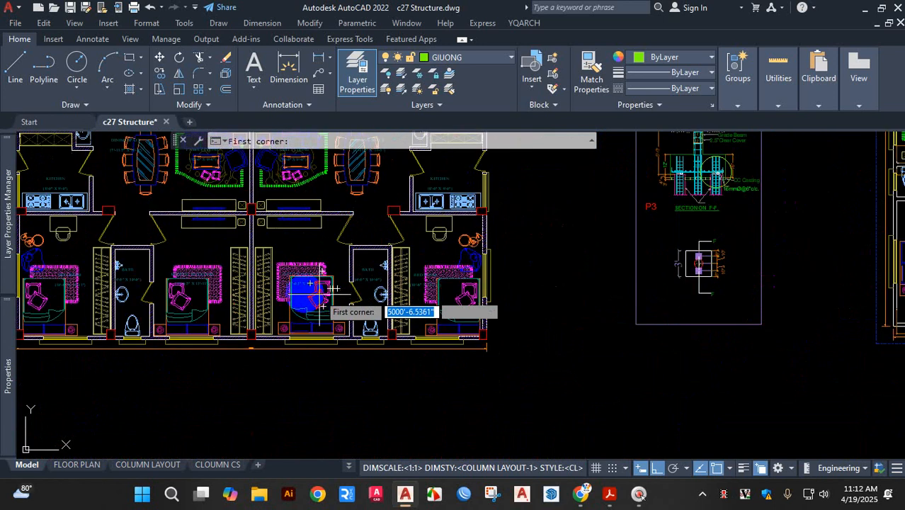
{"action": "scroll", "coordinate": [323, 304], "scroll_direction": "down", "scroll_amount": 4}
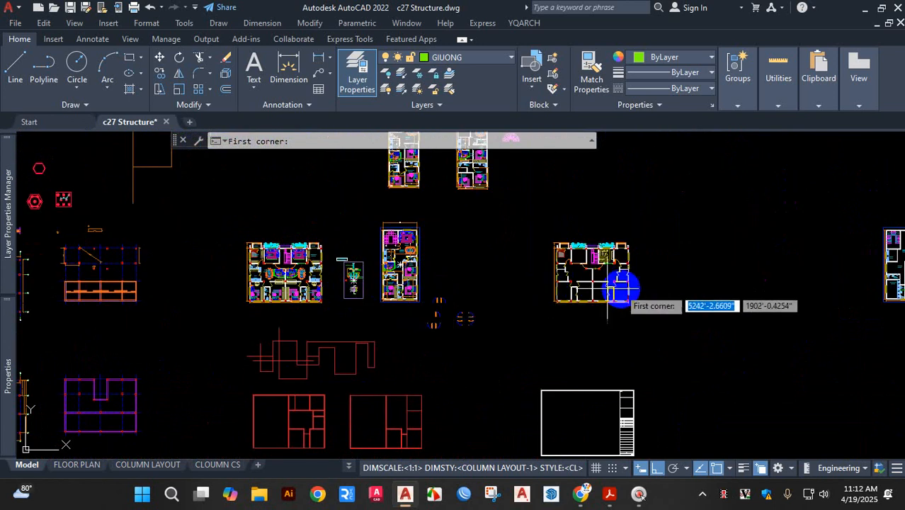
Mark the unfurnished room beside the small bathroom, from the inner wall corner at the column to the opposite wall beside the door jamb
{"action": "scroll", "coordinate": [621, 287], "scroll_direction": "up", "scroll_amount": 8}
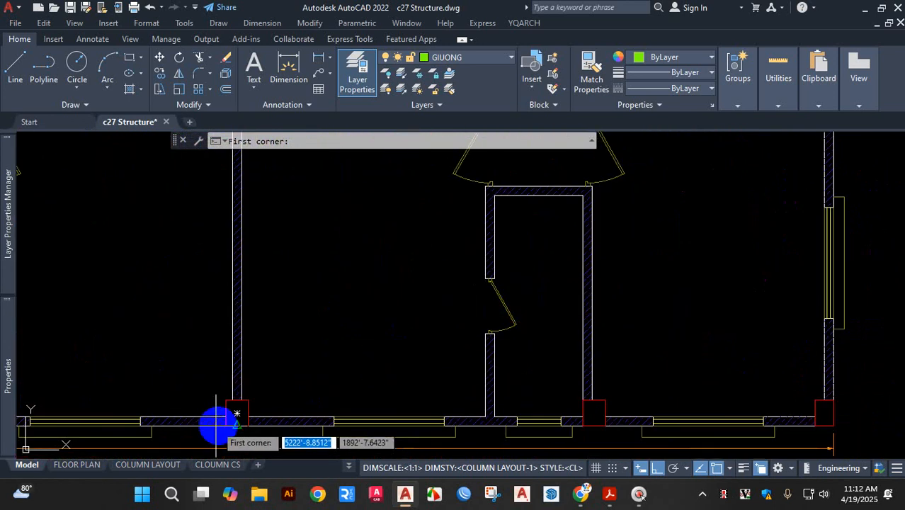
{"action": "scroll", "coordinate": [231, 423], "scroll_direction": "up", "scroll_amount": 4}
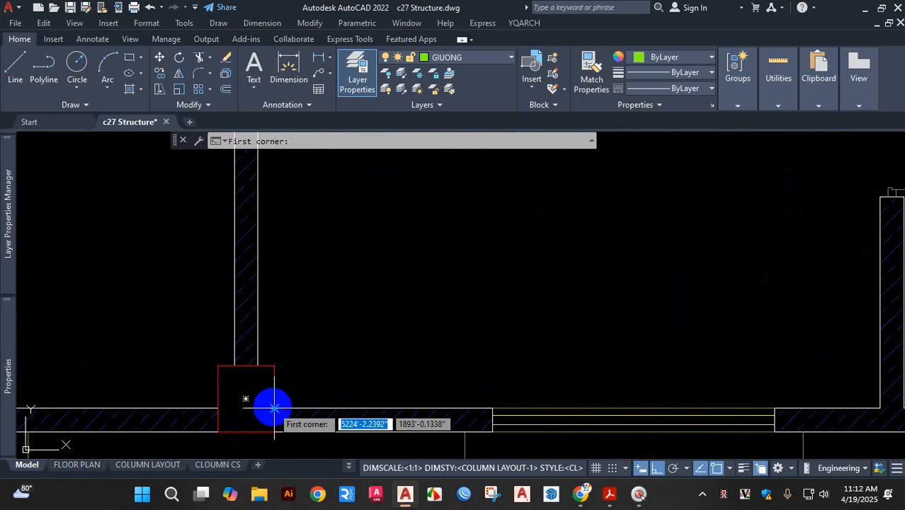
{"action": "left_click", "coordinate": [273, 408]}
{"action": "scroll", "coordinate": [313, 355], "scroll_direction": "down", "scroll_amount": 5}
{"action": "scroll", "coordinate": [380, 303], "scroll_direction": "up", "scroll_amount": 6}
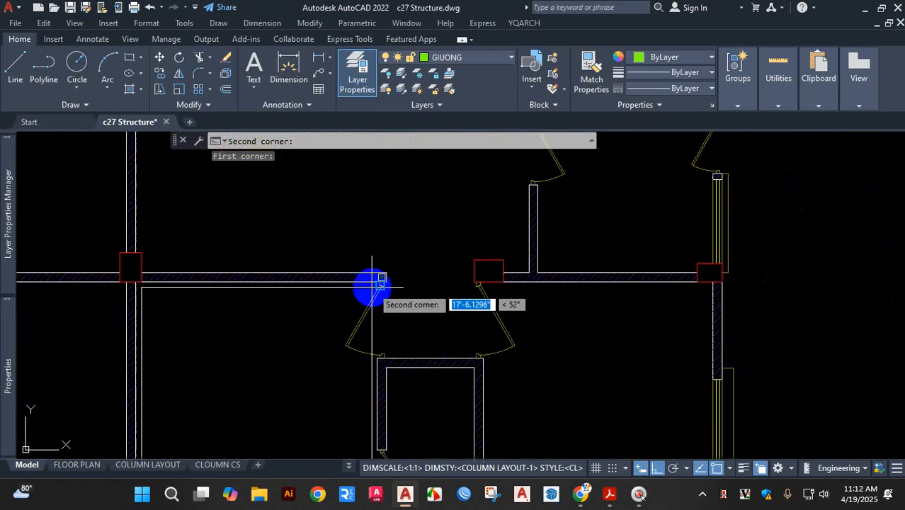
{"action": "scroll", "coordinate": [373, 398], "scroll_direction": "up", "scroll_amount": 3}
{"action": "scroll", "coordinate": [380, 274], "scroll_direction": "up", "scroll_amount": 4}
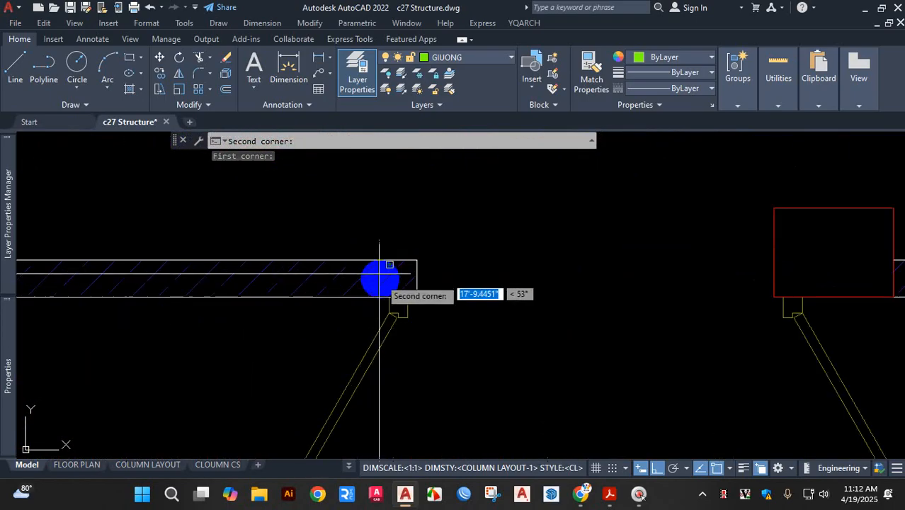
{"action": "left_click", "coordinate": [388, 297]}
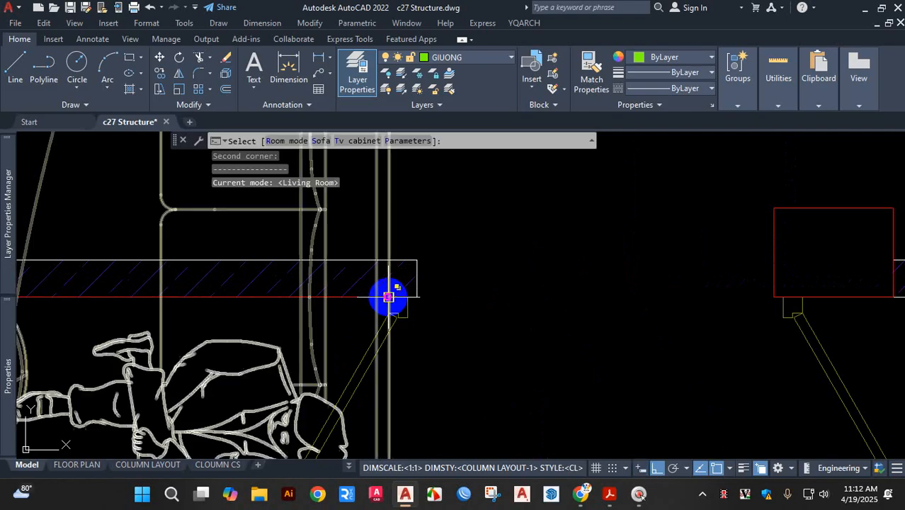
Change the room type of the marked room to Bedroom and orient the layout with the wardrobe along the door-side wall
{"action": "scroll", "coordinate": [390, 255], "scroll_direction": "down", "scroll_amount": 5}
{"action": "scroll", "coordinate": [364, 299], "scroll_direction": "up", "scroll_amount": 6}
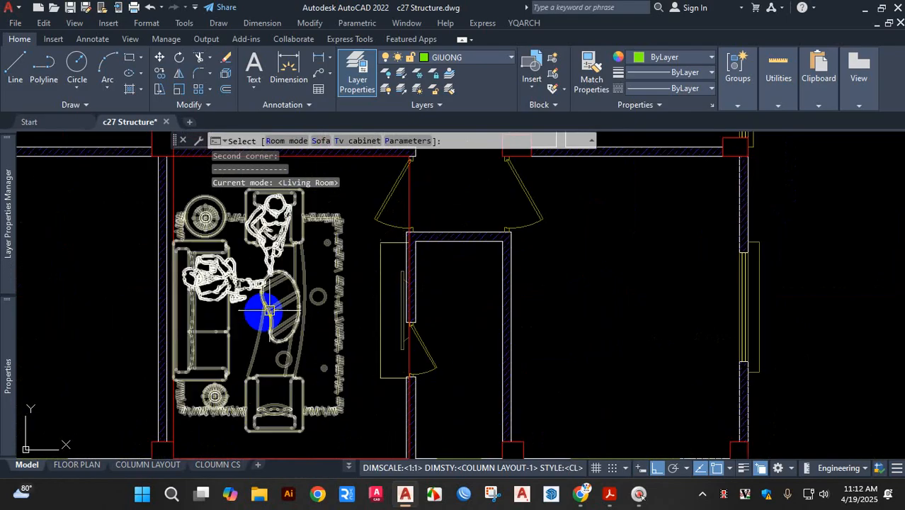
{"action": "scroll", "coordinate": [270, 309], "scroll_direction": "down", "scroll_amount": 2}
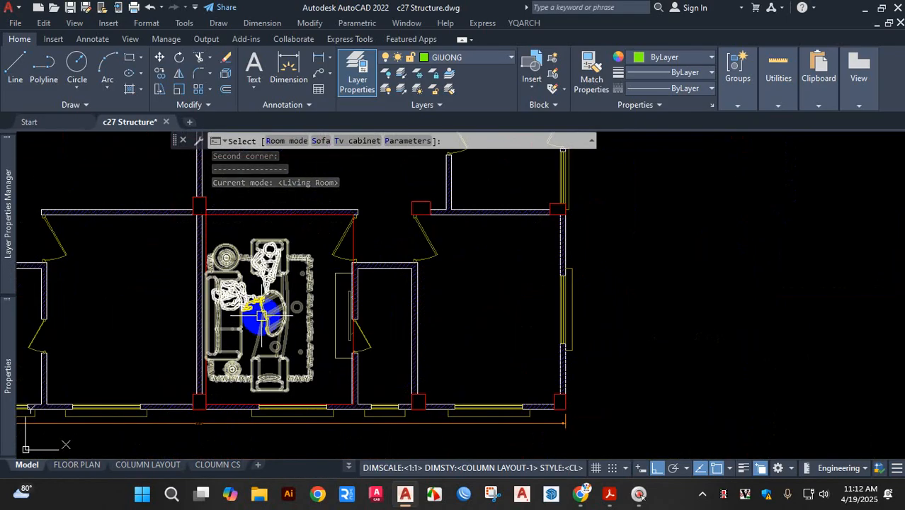
{"action": "scroll", "coordinate": [262, 316], "scroll_direction": "up", "scroll_amount": 2}
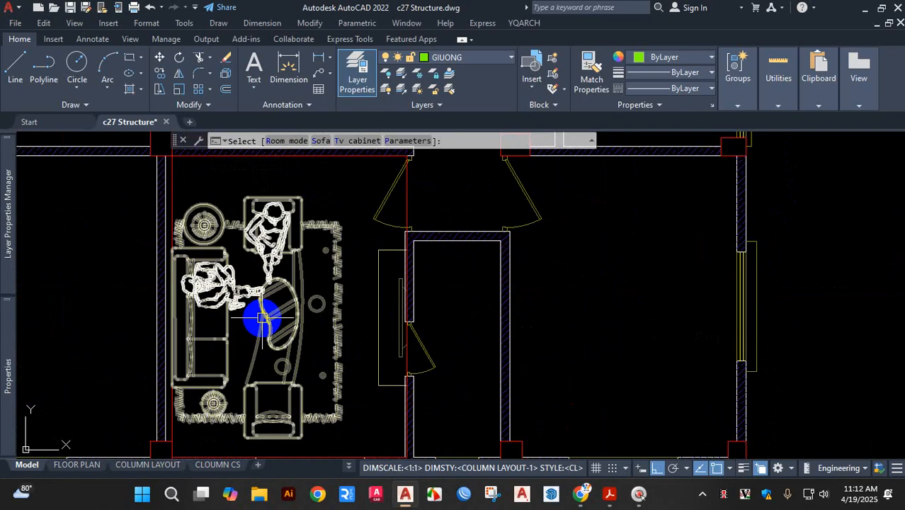
{"action": "key", "text": "r"}
{"action": "key", "text": "r"}
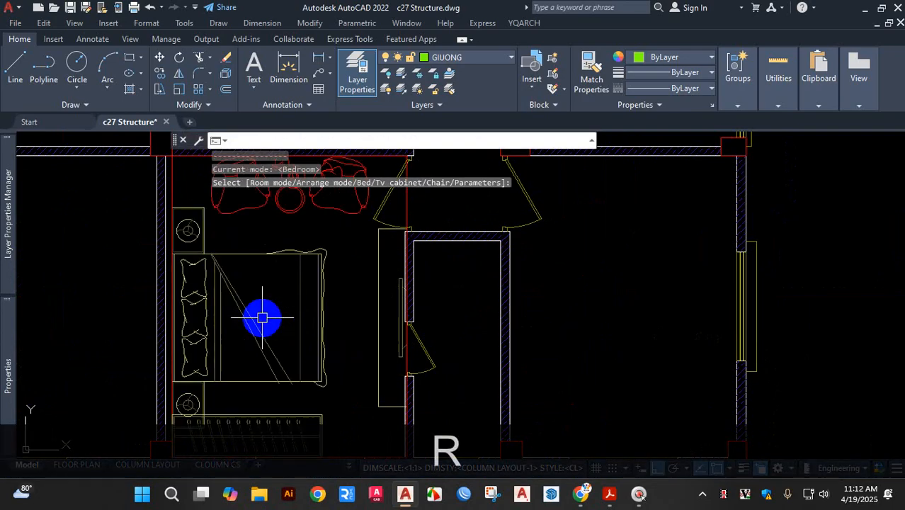
{"action": "scroll", "coordinate": [262, 317], "scroll_direction": "down", "scroll_amount": 5}
{"action": "scroll", "coordinate": [263, 322], "scroll_direction": "up", "scroll_amount": 3}
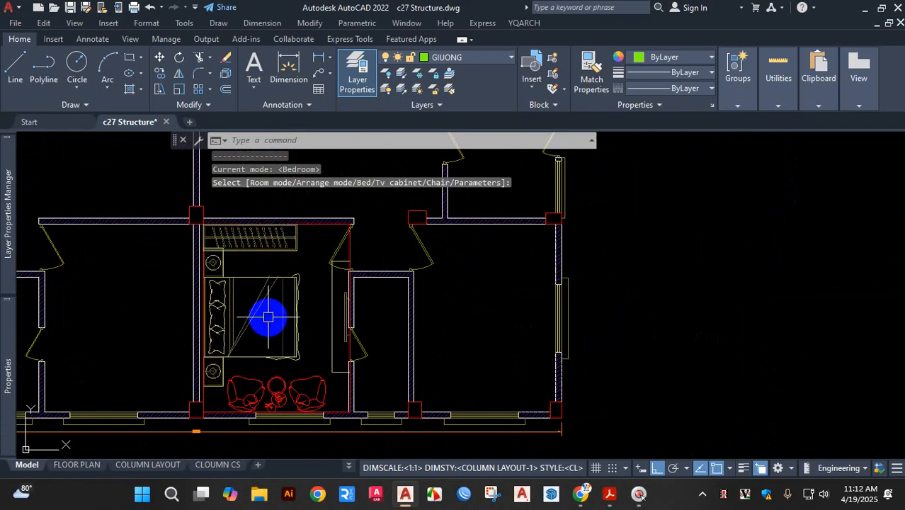
{"action": "key", "text": "ctrl+1"}
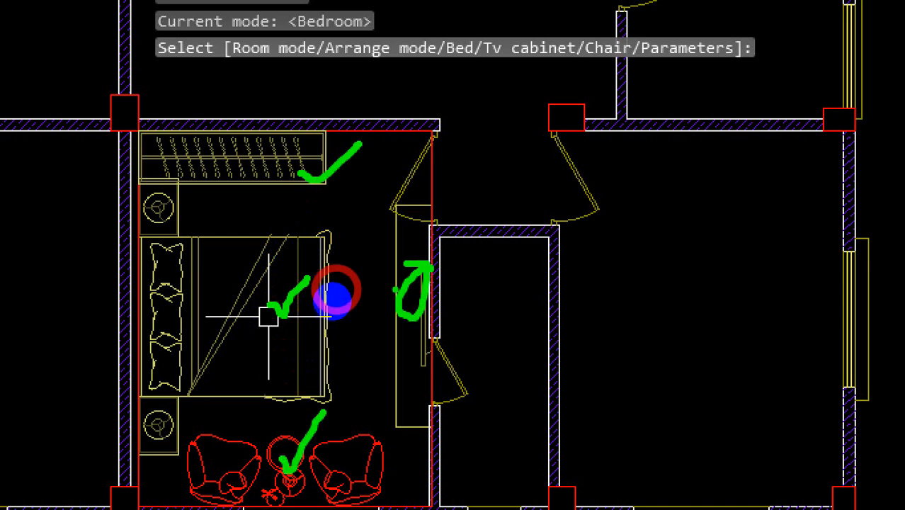
{"action": "key", "text": "ctrl+1"}
{"action": "key", "text": "Escape"}
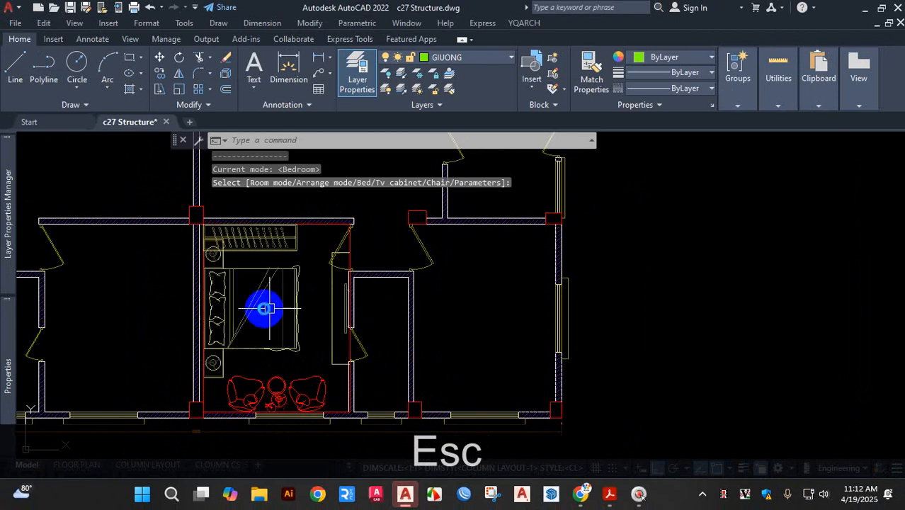
{"action": "left_click", "coordinate": [262, 309]}
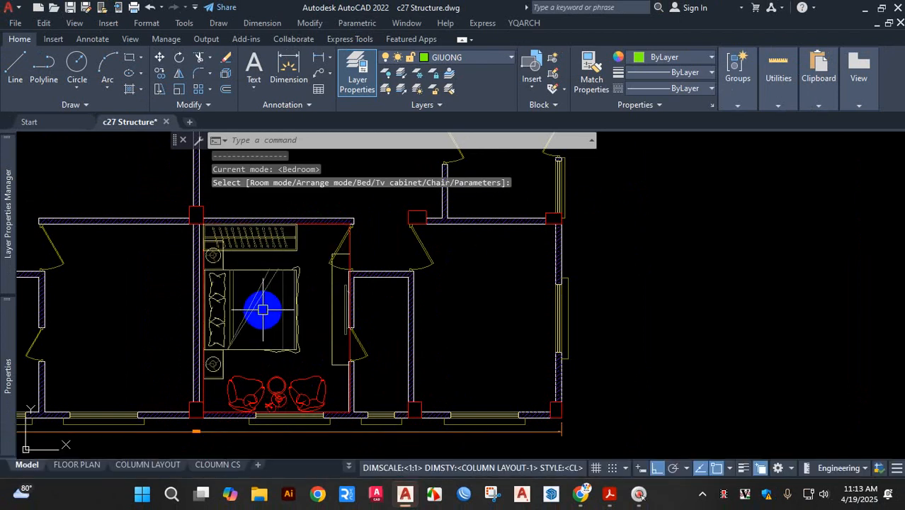
Cycle through the bed designs to the double bed with a dotted, rumpled blanket, two pillows and two nightstands
{"action": "key", "text": "b"}
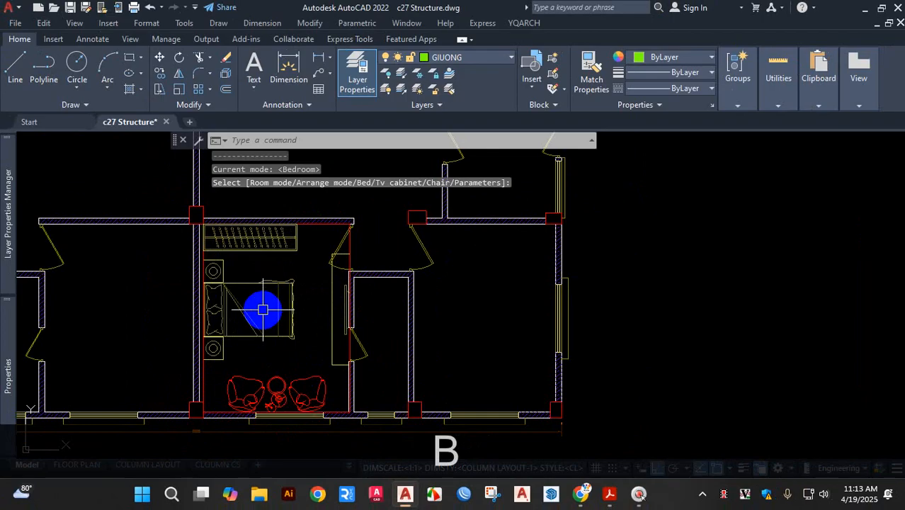
{"action": "key", "text": "b"}
{"action": "key", "text": "b"}
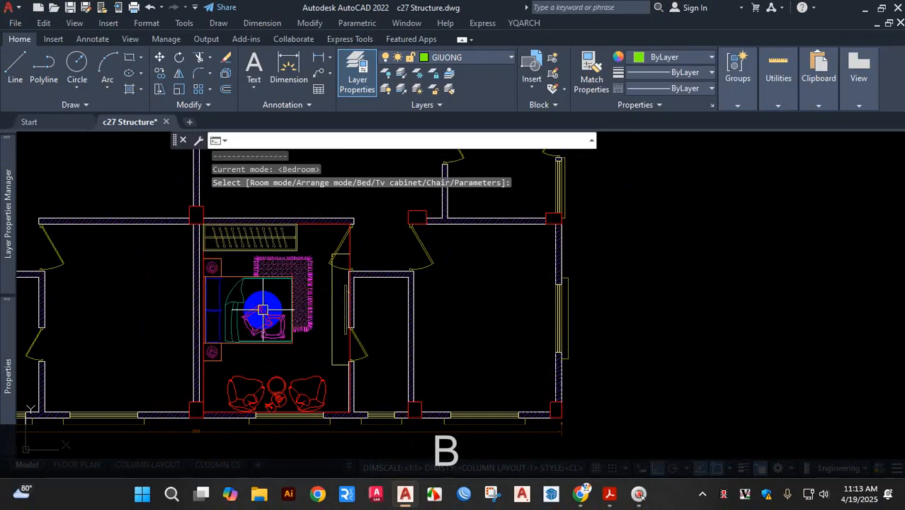
{"action": "scroll", "coordinate": [262, 309], "scroll_direction": "up", "scroll_amount": 2}
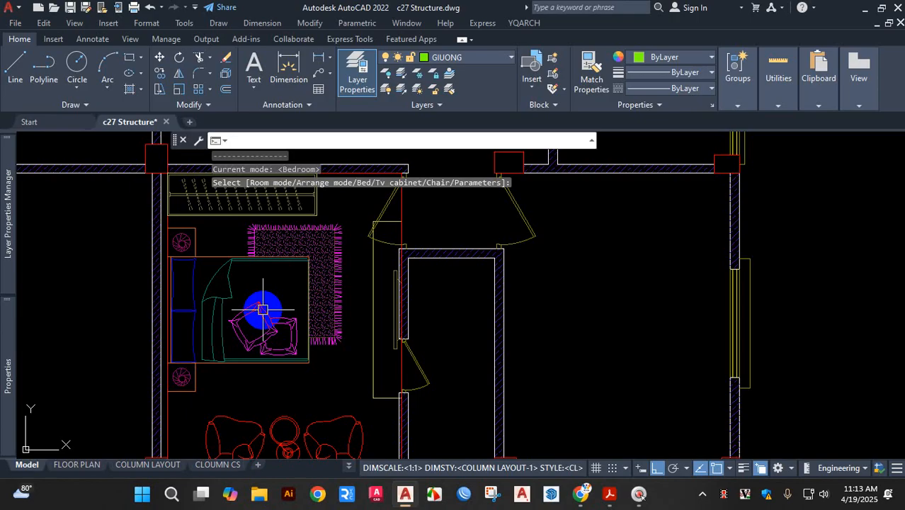
{"action": "key", "text": "b"}
{"action": "key", "text": "b"}
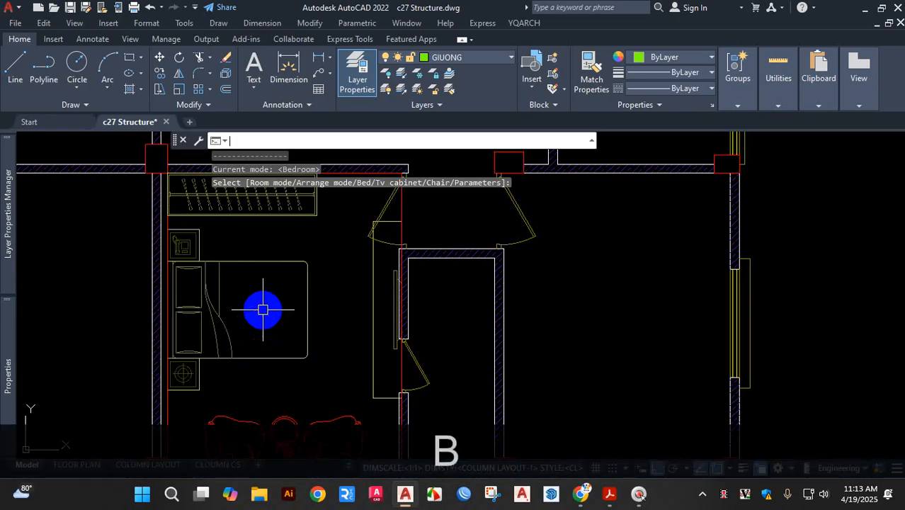
{"action": "key", "text": "b"}
{"action": "key", "text": "b"}
{"action": "key", "text": "b"}
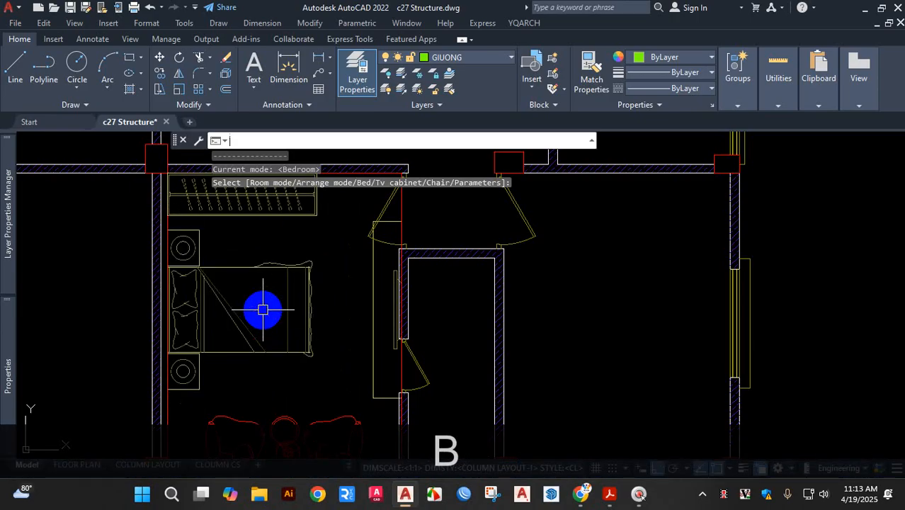
{"action": "key", "text": "b"}
{"action": "key", "text": "b"}
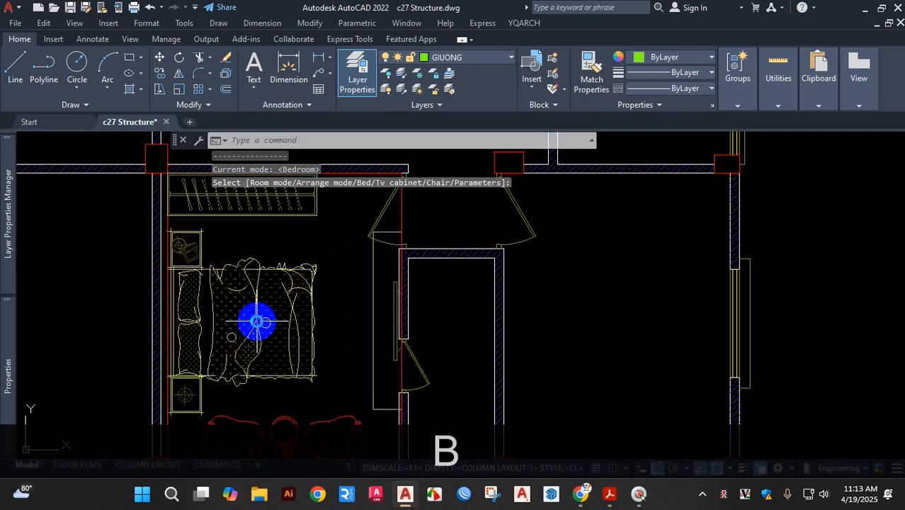
{"action": "scroll", "coordinate": [256, 322], "scroll_direction": "down", "scroll_amount": 2}
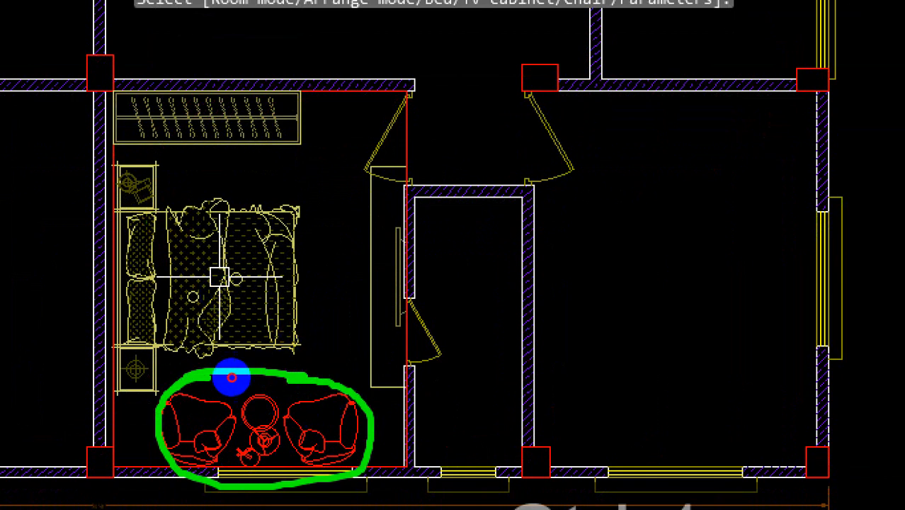
Cancel the pending bedroom layout and undo the last furniture arrangements
{"action": "key", "text": "Escape"}
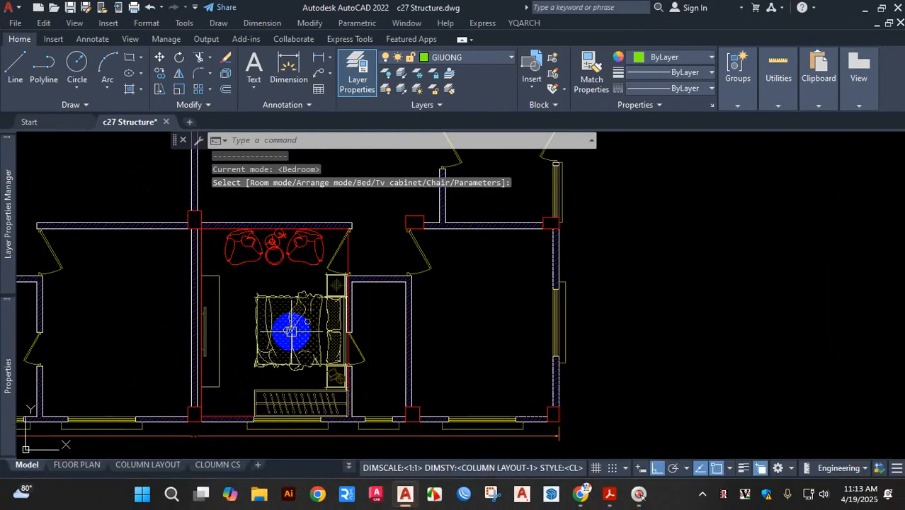
{"action": "key", "text": "s"}
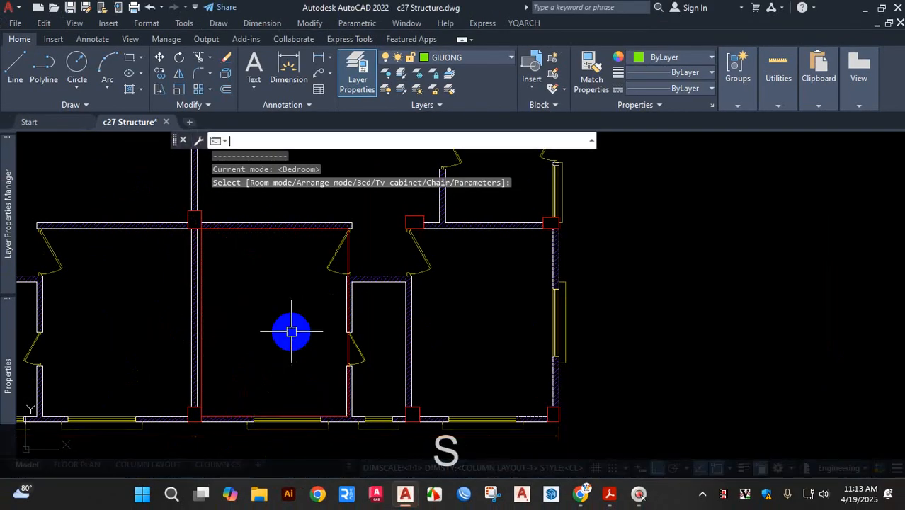
{"action": "key", "text": "Escape"}
{"action": "key", "text": "Escape"}
{"action": "key", "text": "ctrl+z"}
{"action": "key", "text": "ctrl+z"}
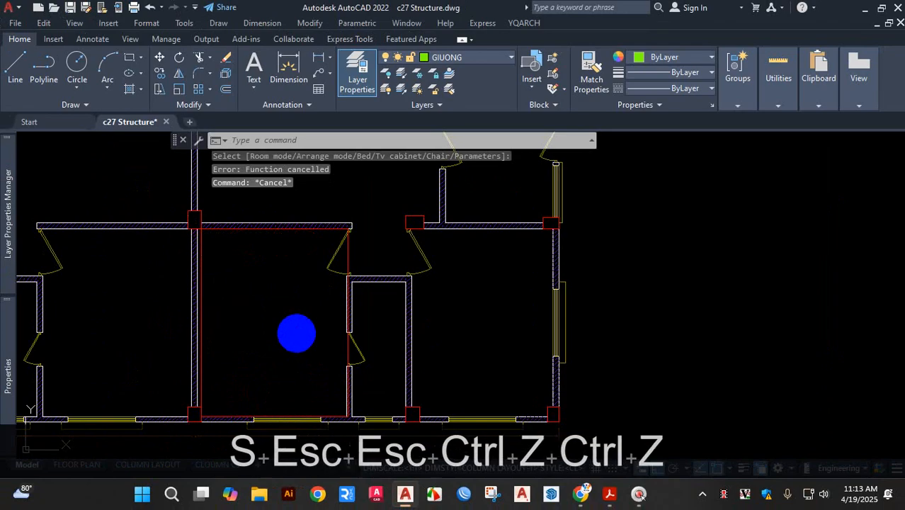
{"action": "key", "text": "Escape"}
{"action": "left_click", "coordinate": [650, 334]}
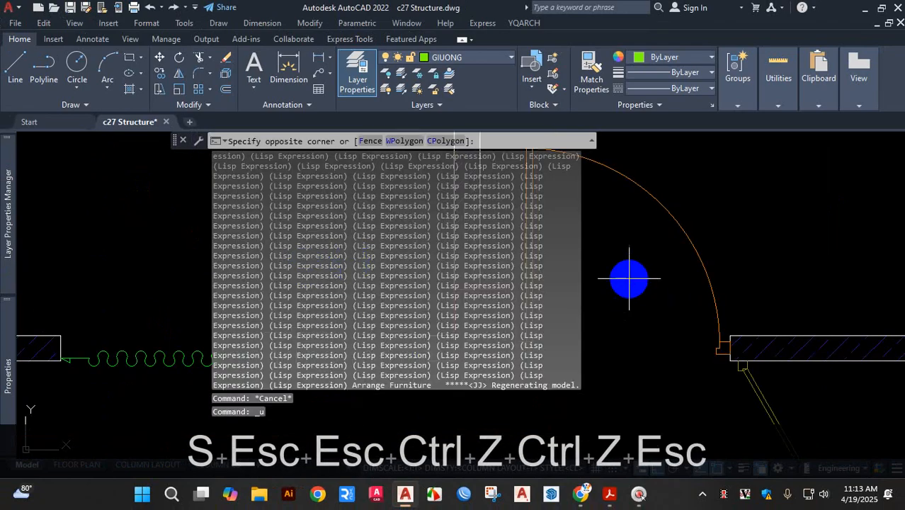
{"action": "key", "text": "Escape"}
Start Arrange Furniture again for the unfurnished floor plan with the Bedroom room type
{"action": "scroll", "coordinate": [538, 311], "scroll_direction": "down", "scroll_amount": 6}
{"action": "scroll", "coordinate": [477, 347], "scroll_direction": "down", "scroll_amount": 2}
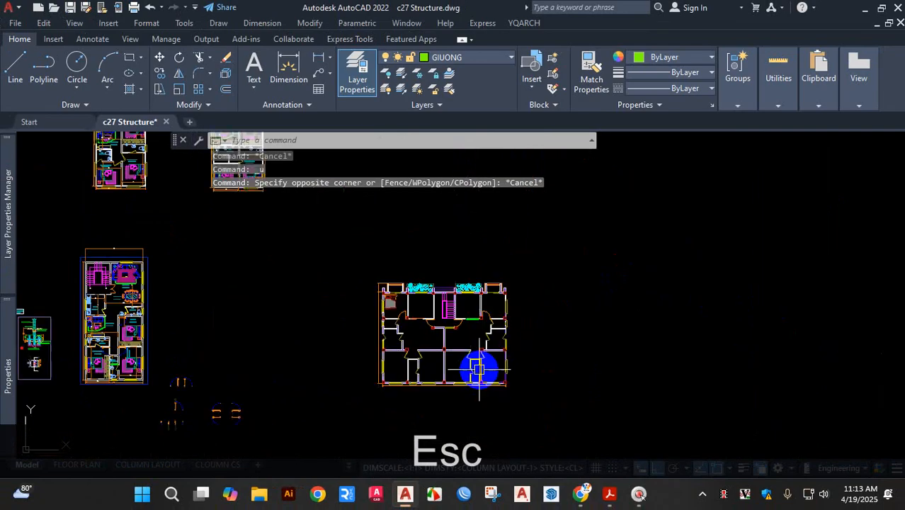
{"action": "scroll", "coordinate": [414, 372], "scroll_direction": "up", "scroll_amount": 8}
{"action": "type", "text": "jj"}
{"action": "key", "text": "Return"}
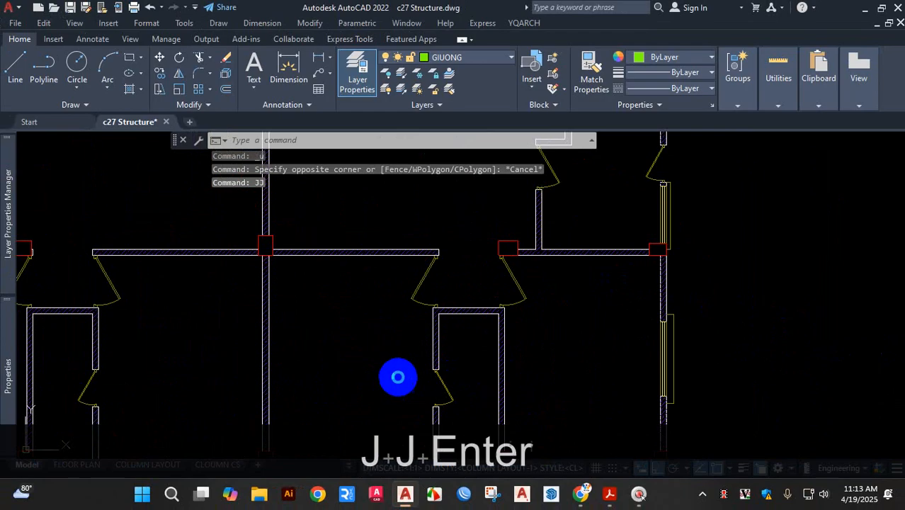
{"action": "left_click", "coordinate": [566, 192]}
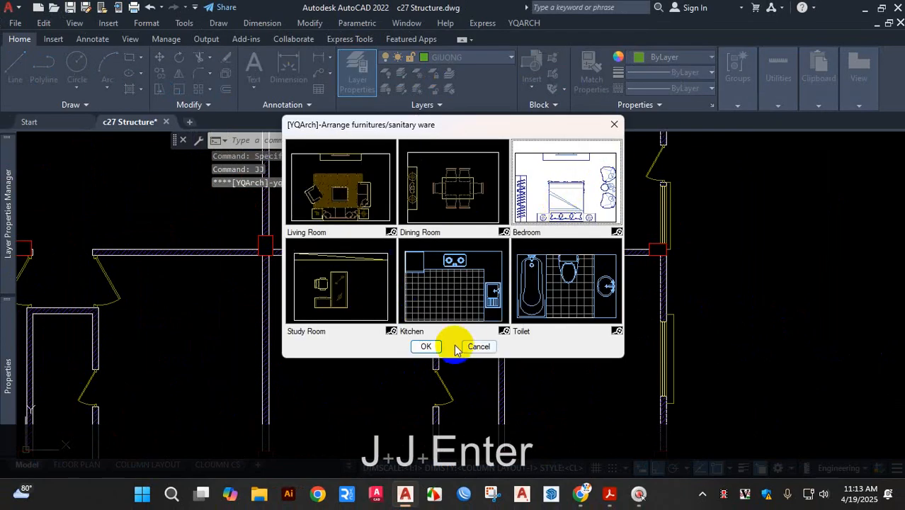
{"action": "left_click", "coordinate": [425, 346]}
Mark the corner bedroom from its outer wall corner at the column to the diagonally opposite inner corner beside the bathroom
{"action": "scroll", "coordinate": [559, 240], "scroll_direction": "down", "scroll_amount": 3}
{"action": "scroll", "coordinate": [583, 264], "scroll_direction": "up", "scroll_amount": 8}
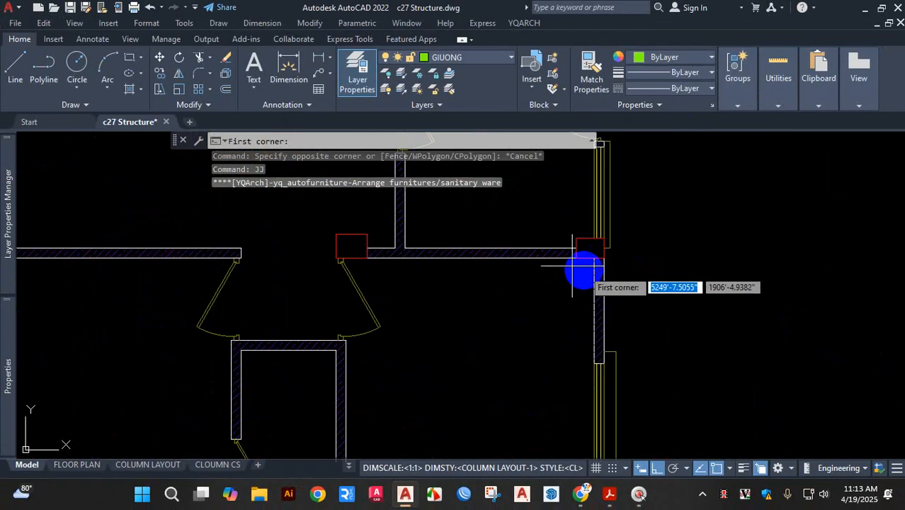
{"action": "left_click", "coordinate": [617, 218]}
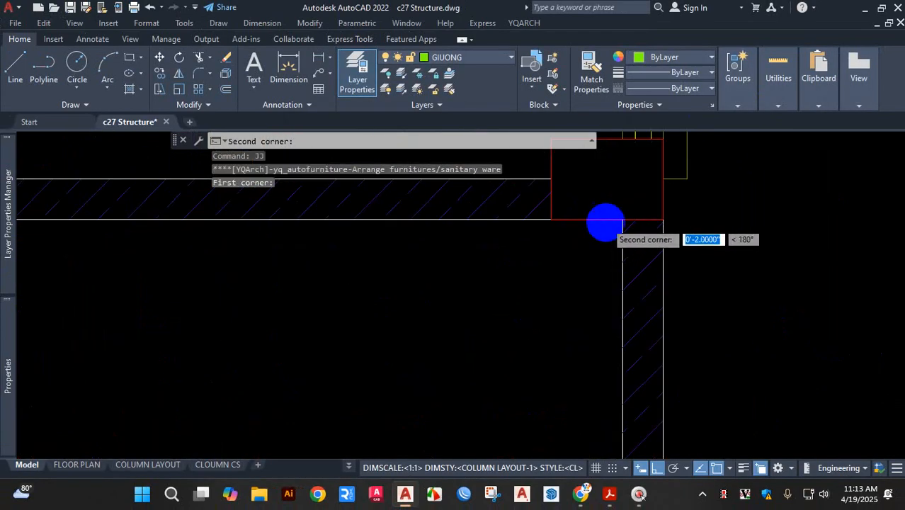
{"action": "scroll", "coordinate": [560, 283], "scroll_direction": "down", "scroll_amount": 5}
{"action": "scroll", "coordinate": [544, 300], "scroll_direction": "up", "scroll_amount": 6}
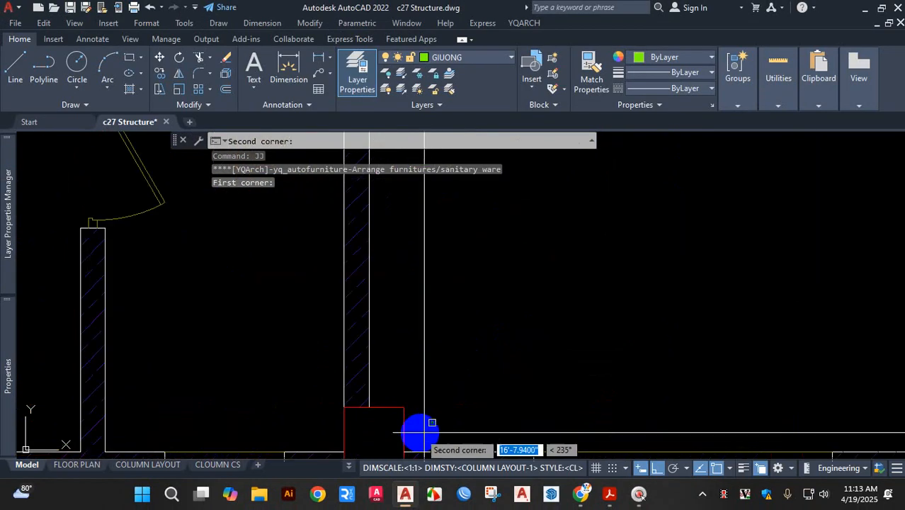
{"action": "scroll", "coordinate": [409, 414], "scroll_direction": "up", "scroll_amount": 4}
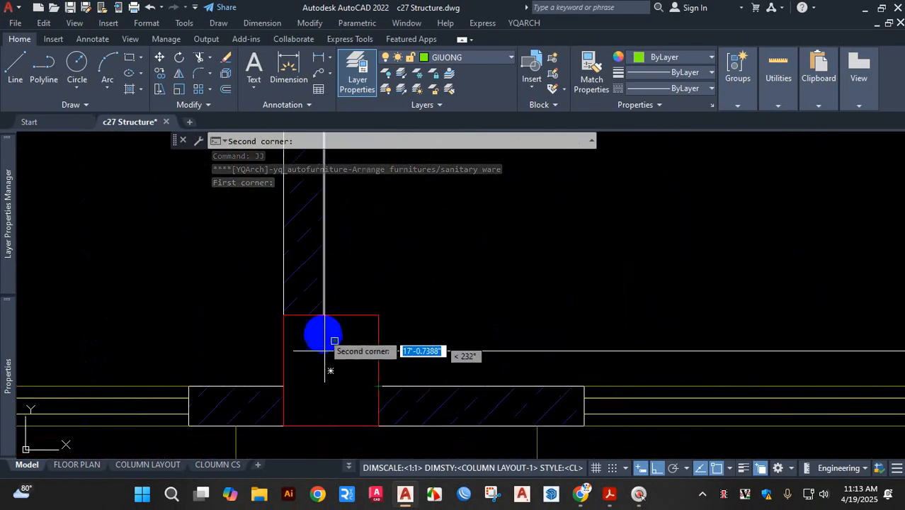
{"action": "left_click", "coordinate": [323, 386]}
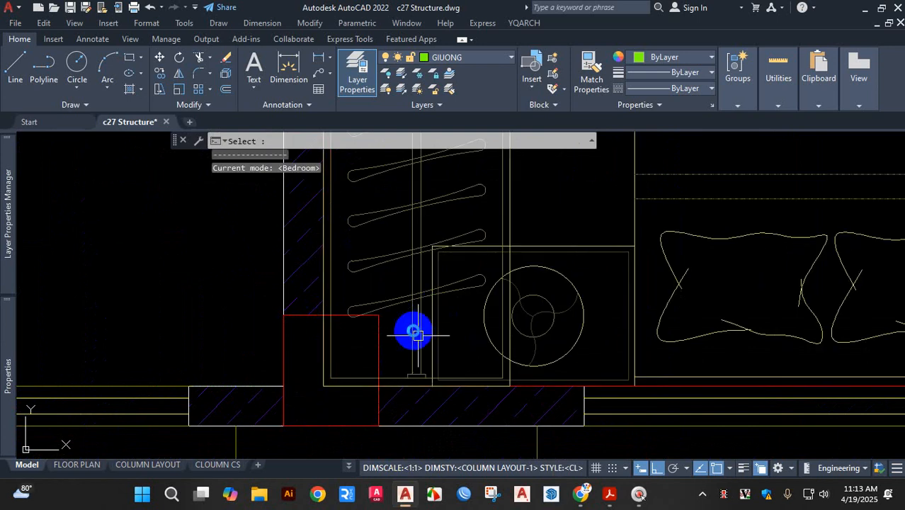
Orient the corner bedroom's layout with the wardrobe along the door-side wall and the bed's head against the side window wall
{"action": "key", "text": "space"}
{"action": "scroll", "coordinate": [377, 352], "scroll_direction": "down", "scroll_amount": 4}
{"action": "scroll", "coordinate": [378, 353], "scroll_direction": "up", "scroll_amount": 5}
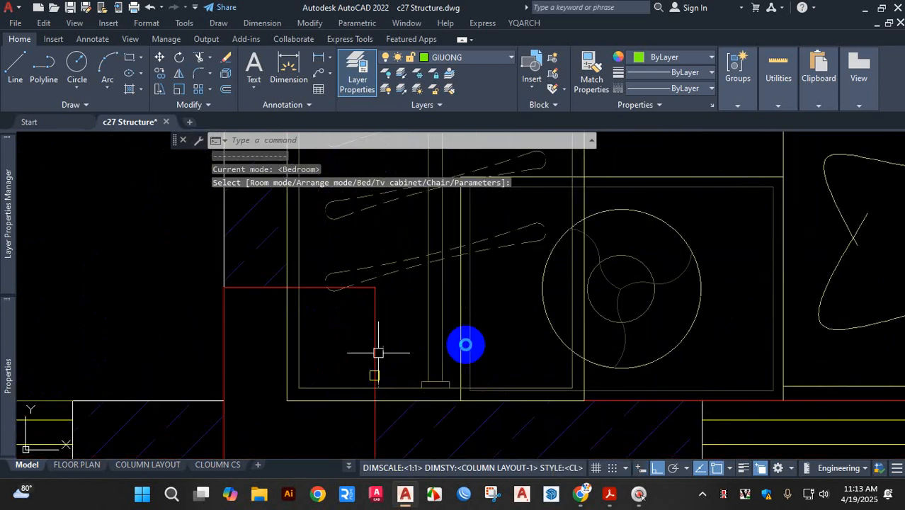
{"action": "left_click", "coordinate": [459, 352]}
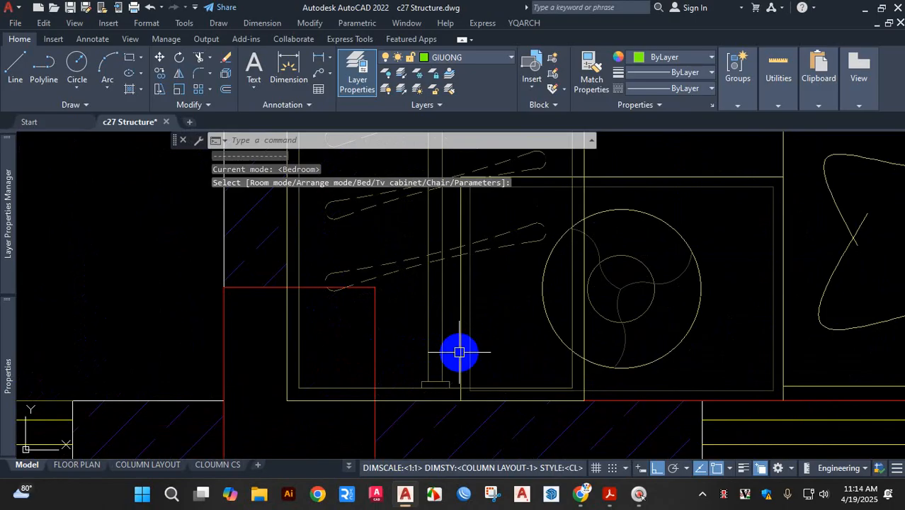
{"action": "left_click", "coordinate": [401, 344]}
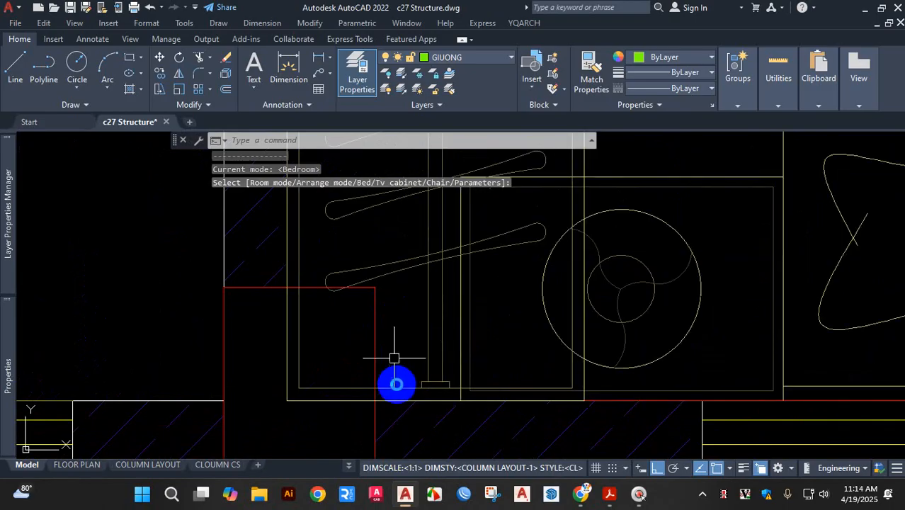
{"action": "scroll", "coordinate": [394, 348], "scroll_direction": "down", "scroll_amount": 5}
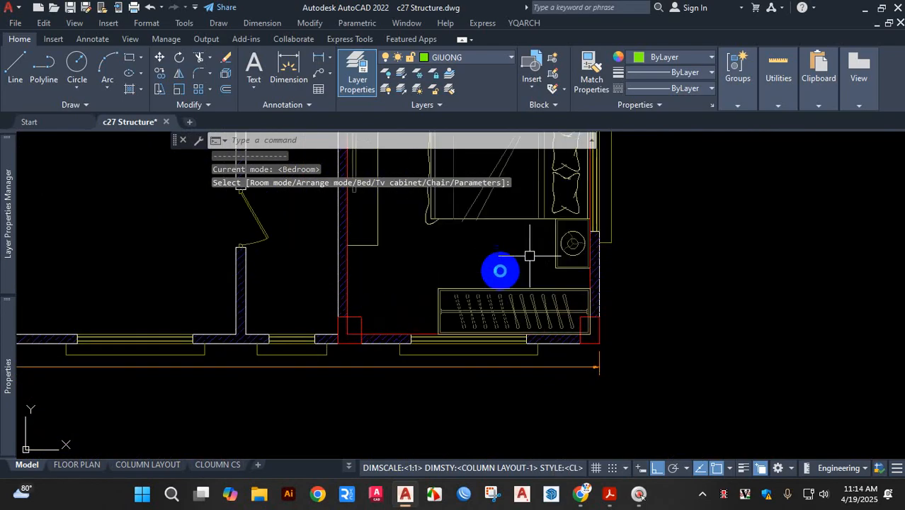
{"action": "scroll", "coordinate": [499, 276], "scroll_direction": "down", "scroll_amount": 5}
{"action": "scroll", "coordinate": [513, 210], "scroll_direction": "up", "scroll_amount": 7}
{"action": "scroll", "coordinate": [511, 255], "scroll_direction": "down", "scroll_amount": 3}
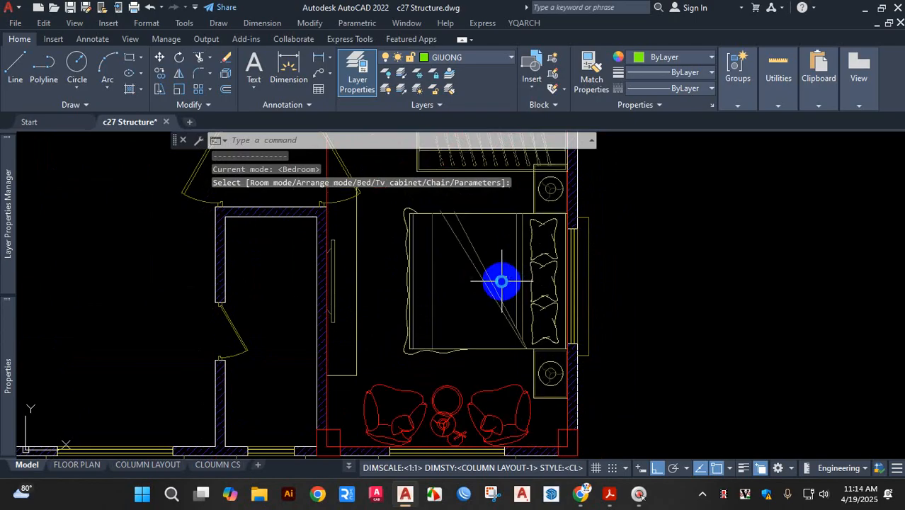
Change the corner bedroom's bed to the double bed with a dotted, rumpled blanket, two pillows and two nightstands
{"action": "type", "text": "B"}
{"action": "key", "text": "Return"}
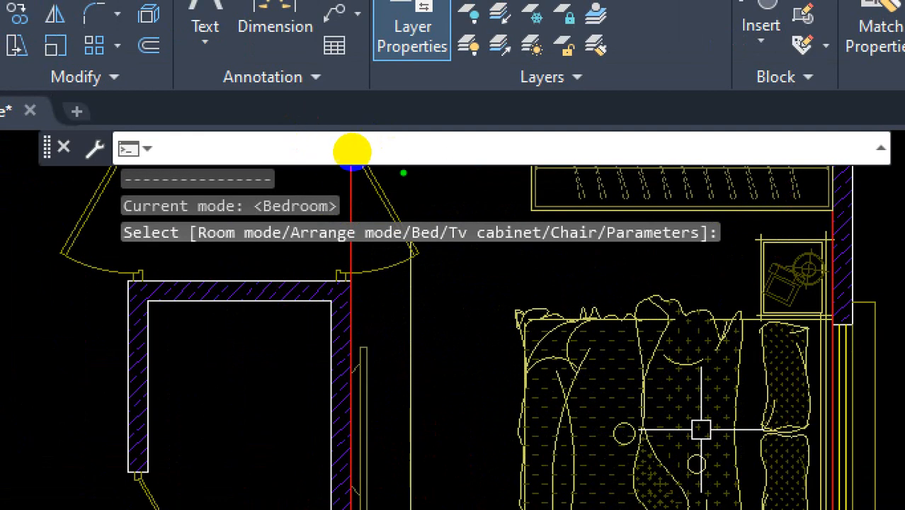
{"action": "left_click_drag", "start_coordinate": [205, 153], "coordinate": [518, 144]}
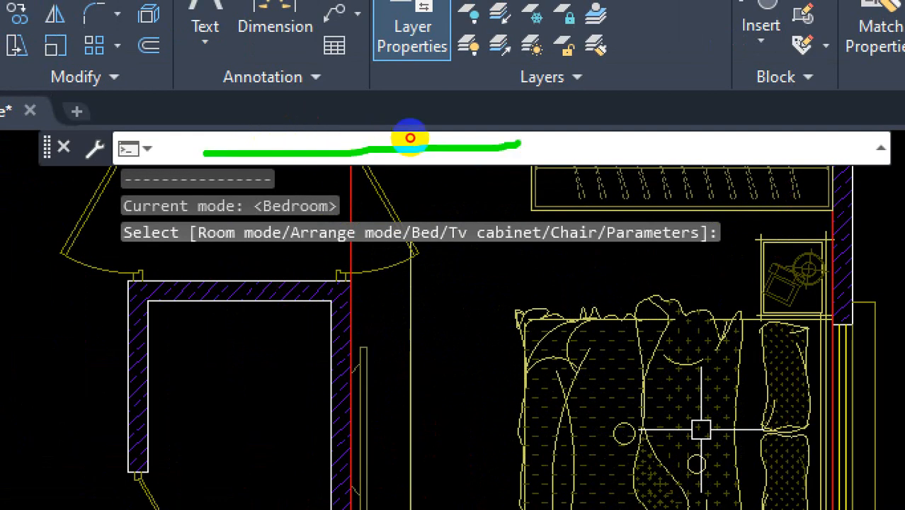
{"action": "left_click_drag", "start_coordinate": [242, 254], "coordinate": [309, 247]}
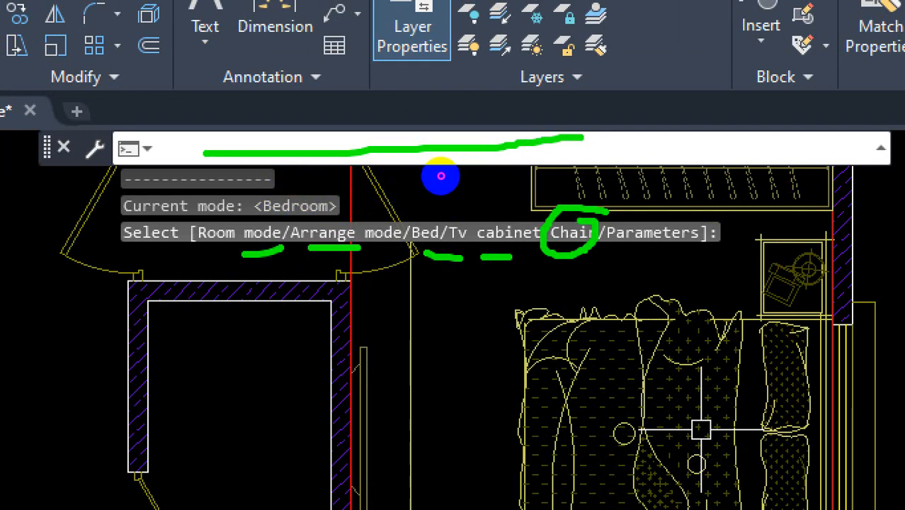
{"action": "key", "text": "Escape"}
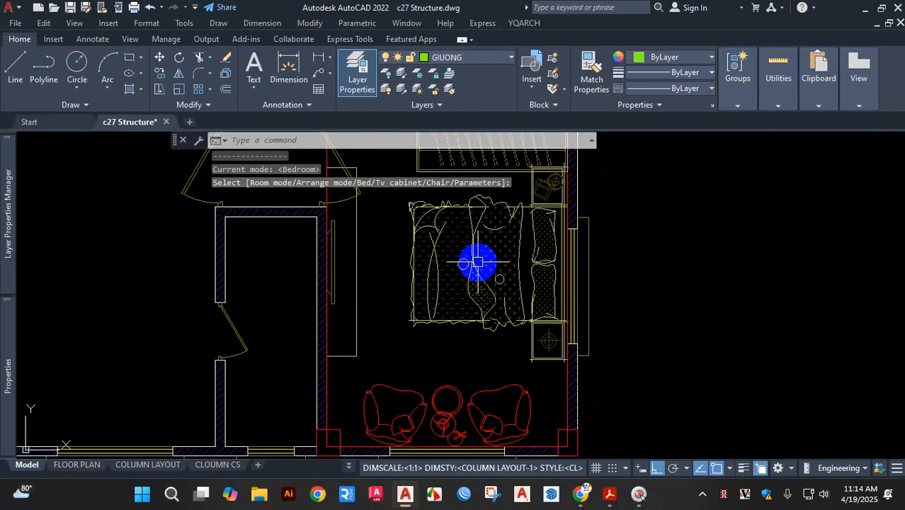
Cycle through the chair designs to two scroll-armed armchairs with a rectangular table between them, and place the corner bedroom's furniture
{"action": "key", "text": "c"}
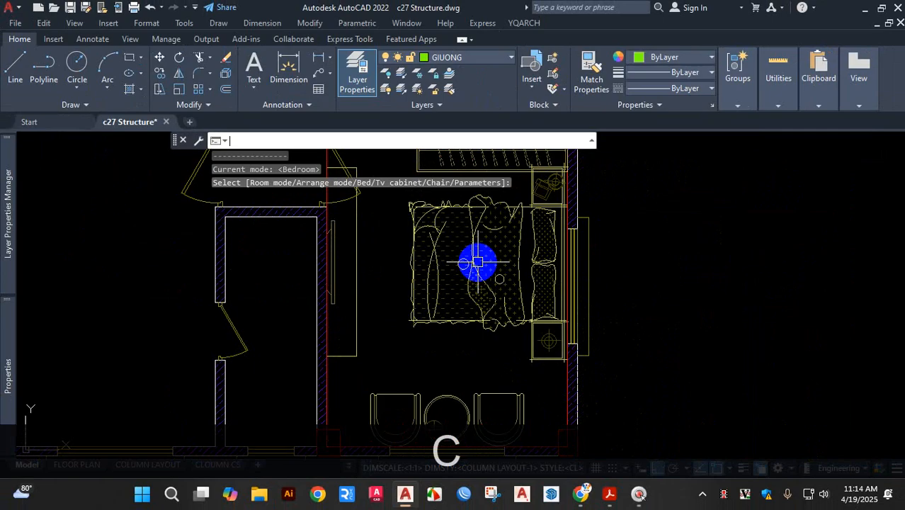
{"action": "key", "text": "c"}
{"action": "key", "text": "c"}
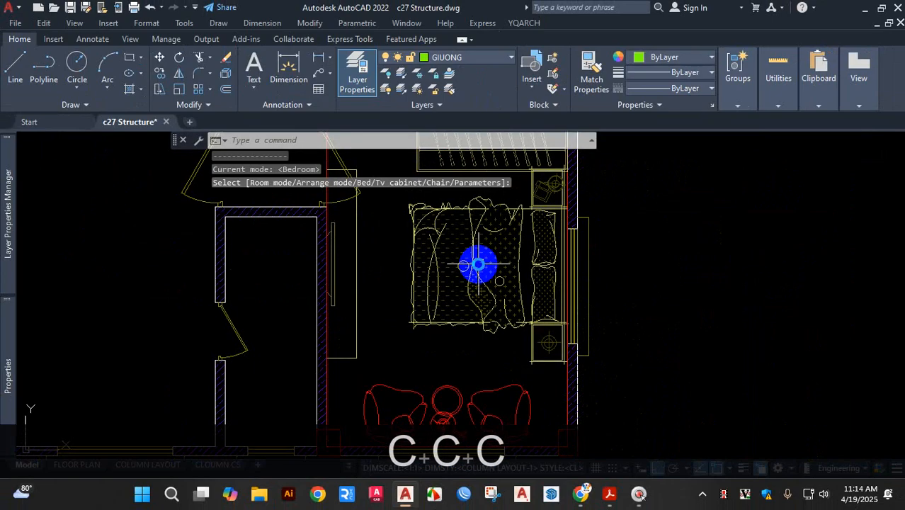
{"action": "key", "text": "c"}
{"action": "key", "text": "c"}
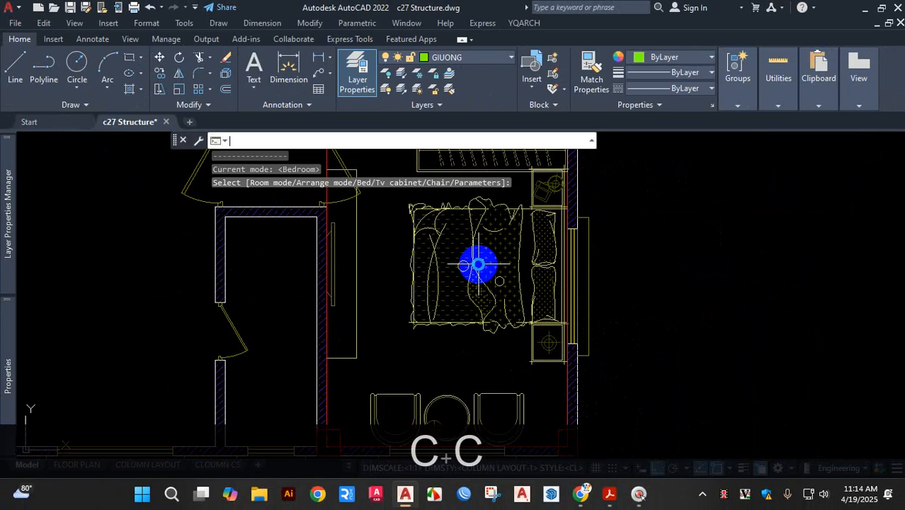
{"action": "key", "text": "c"}
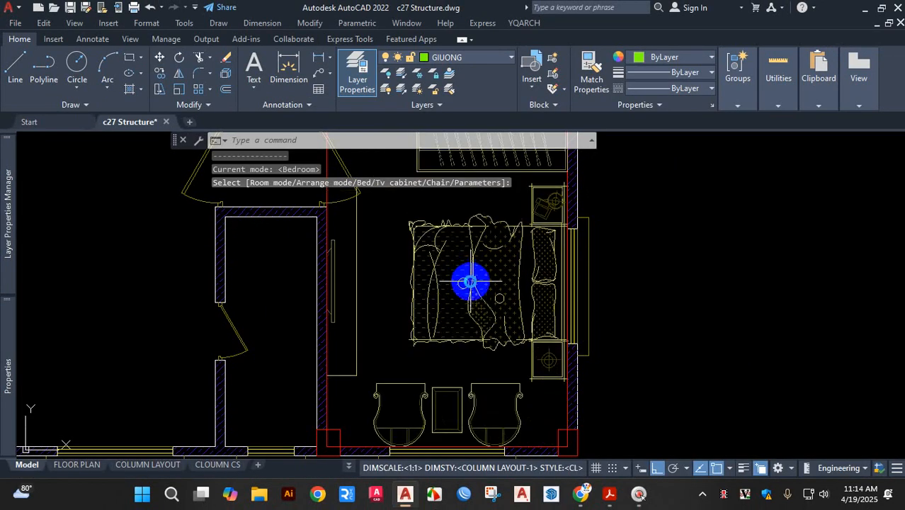
{"action": "left_click", "coordinate": [470, 282]}
Mark the neighbouring bedroom across the small bathroom, from the inner corner at the central column to the window-side corner at the bathroom wall
{"action": "scroll", "coordinate": [497, 364], "scroll_direction": "down", "scroll_amount": 4}
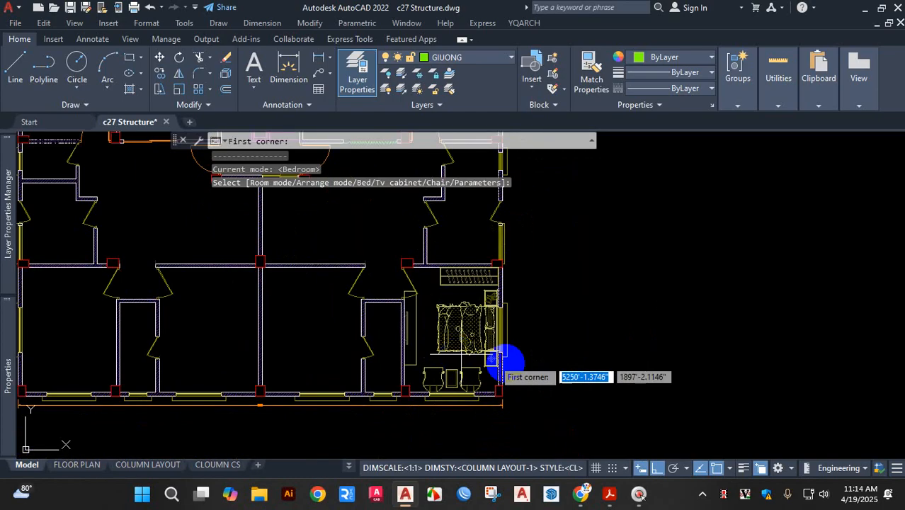
{"action": "left_click", "coordinate": [391, 339]}
{"action": "scroll", "coordinate": [386, 343], "scroll_direction": "up", "scroll_amount": 5}
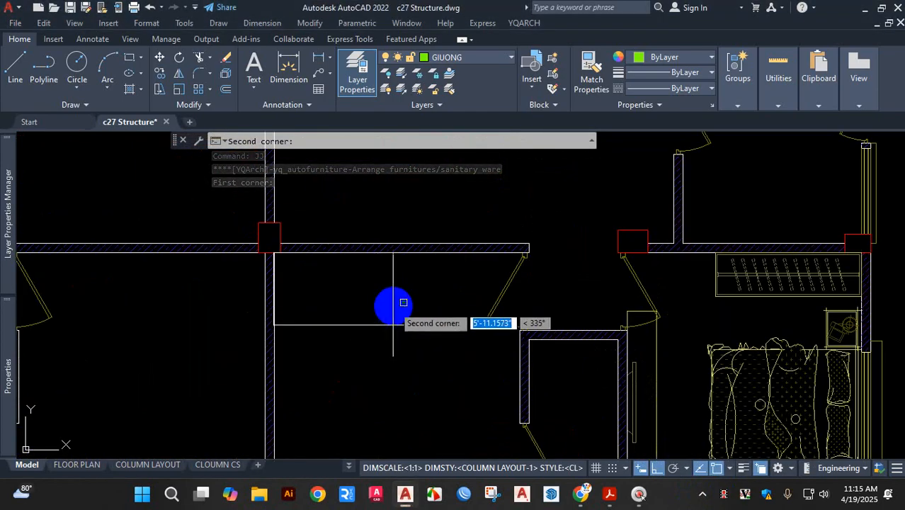
{"action": "scroll", "coordinate": [424, 372], "scroll_direction": "down", "scroll_amount": 5}
{"action": "scroll", "coordinate": [424, 372], "scroll_direction": "up", "scroll_amount": 5}
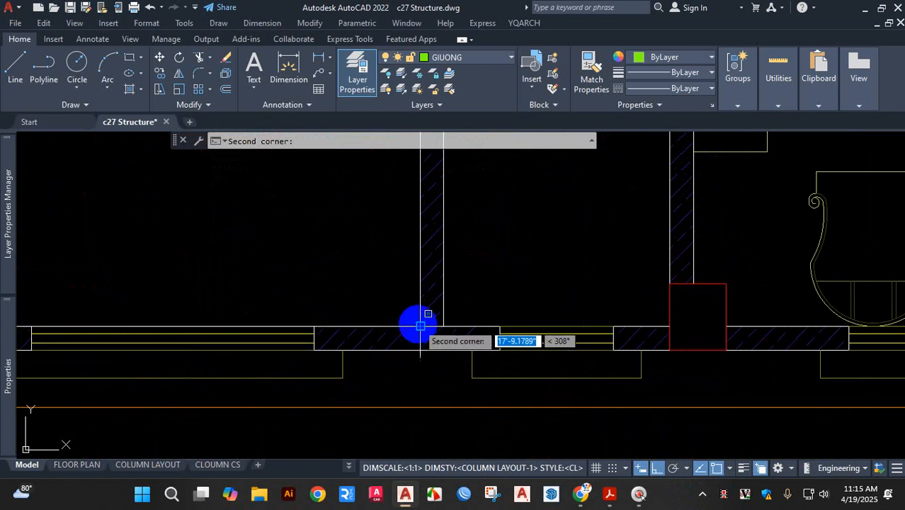
{"action": "left_click", "coordinate": [418, 324]}
{"action": "scroll", "coordinate": [385, 308], "scroll_direction": "down", "scroll_amount": 5}
{"action": "scroll", "coordinate": [353, 266], "scroll_direction": "up", "scroll_amount": 3}
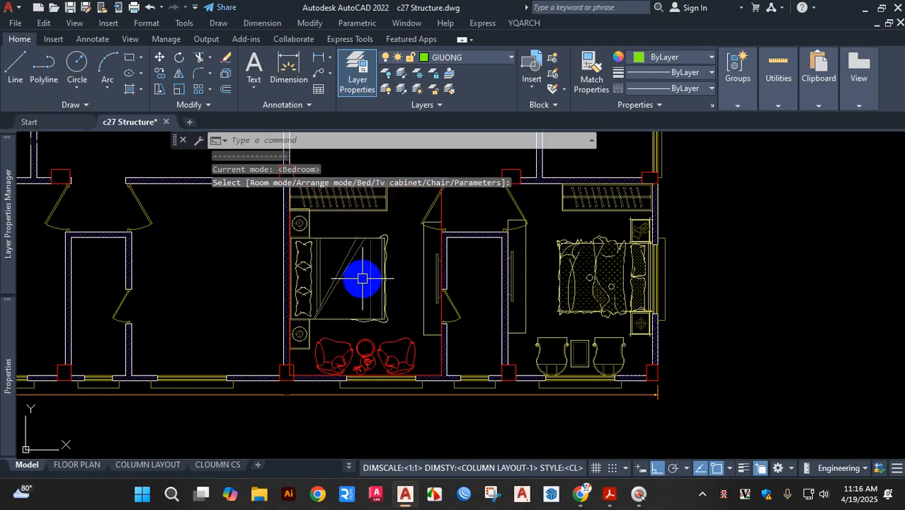
Change this bedroom's bed to the double bed with a draped blanket and a bench at its foot, place the furniture and end the arrangement
{"action": "key", "text": "b"}
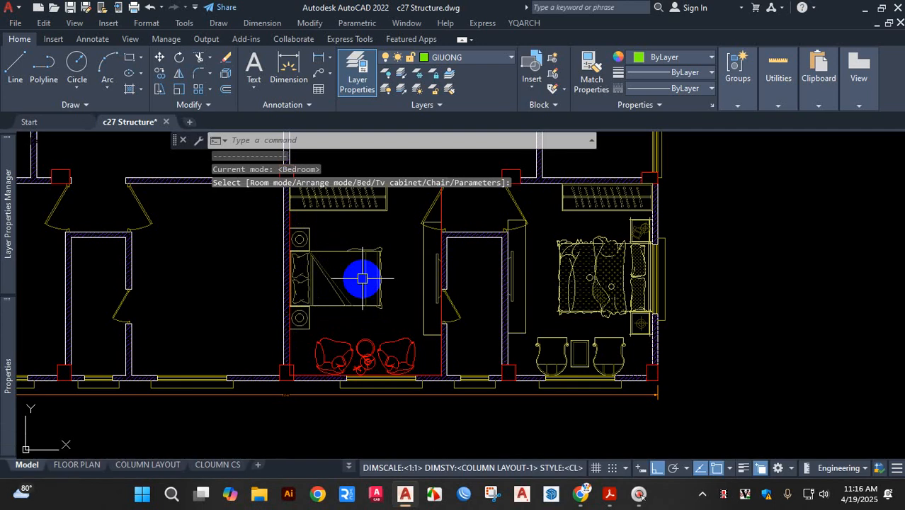
{"action": "key", "text": "b"}
{"action": "key", "text": "b"}
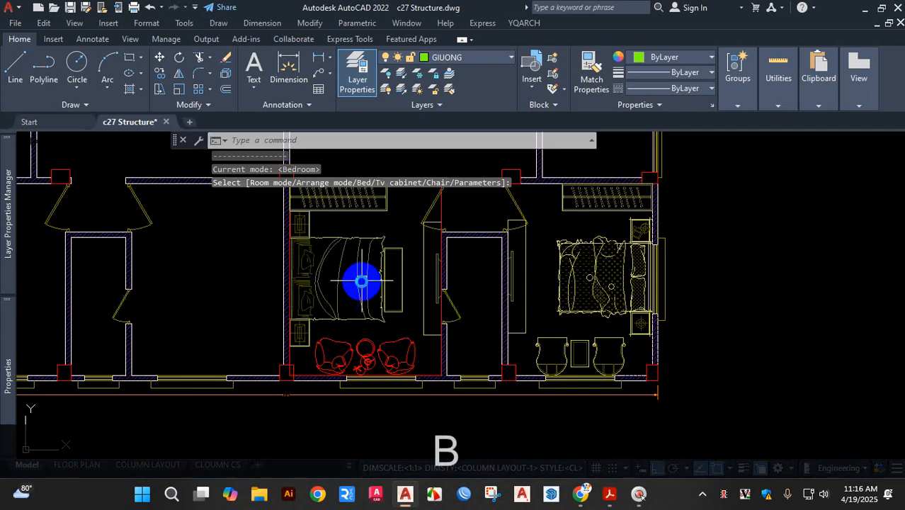
{"action": "left_click", "coordinate": [360, 280]}
{"action": "left_click", "coordinate": [360, 280]}
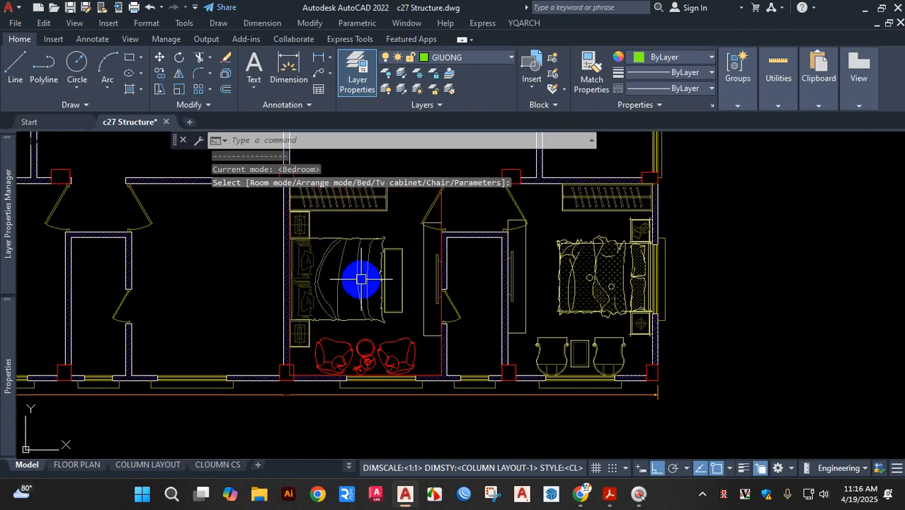
{"action": "left_click", "coordinate": [360, 279]}
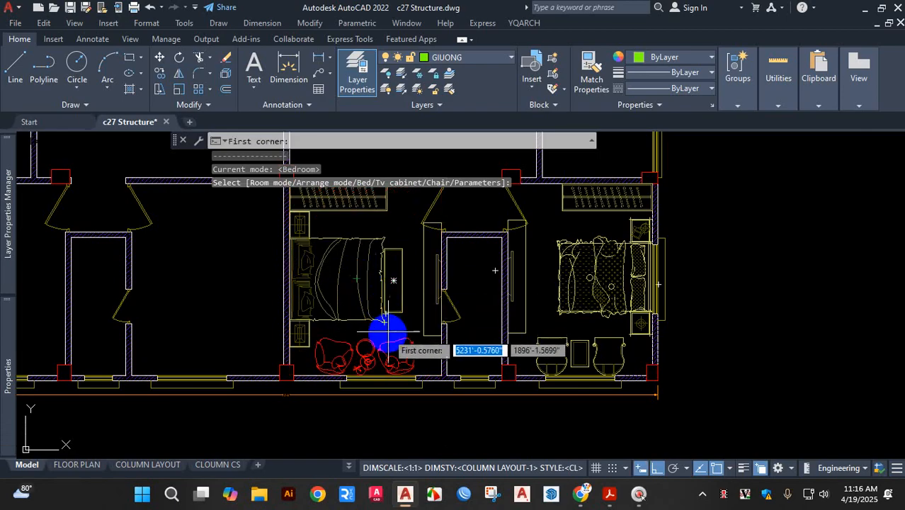
{"action": "scroll", "coordinate": [396, 311], "scroll_direction": "down", "scroll_amount": 4}
{"action": "scroll", "coordinate": [409, 292], "scroll_direction": "up", "scroll_amount": 6}
{"action": "scroll", "coordinate": [409, 292], "scroll_direction": "down", "scroll_amount": 2}
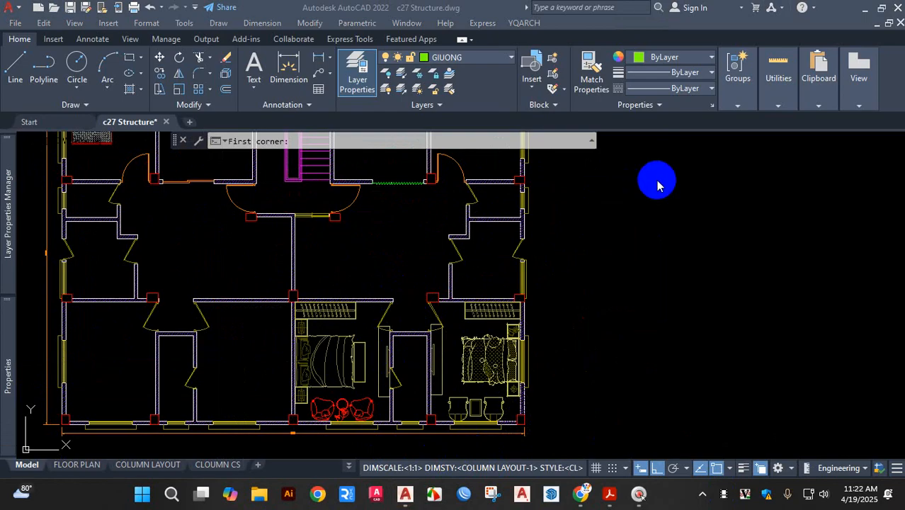
{"action": "scroll", "coordinate": [610, 324], "scroll_direction": "down", "scroll_amount": 5}
{"action": "key", "text": "Escape"}
{"action": "scroll", "coordinate": [590, 338], "scroll_direction": "up", "scroll_amount": 7}
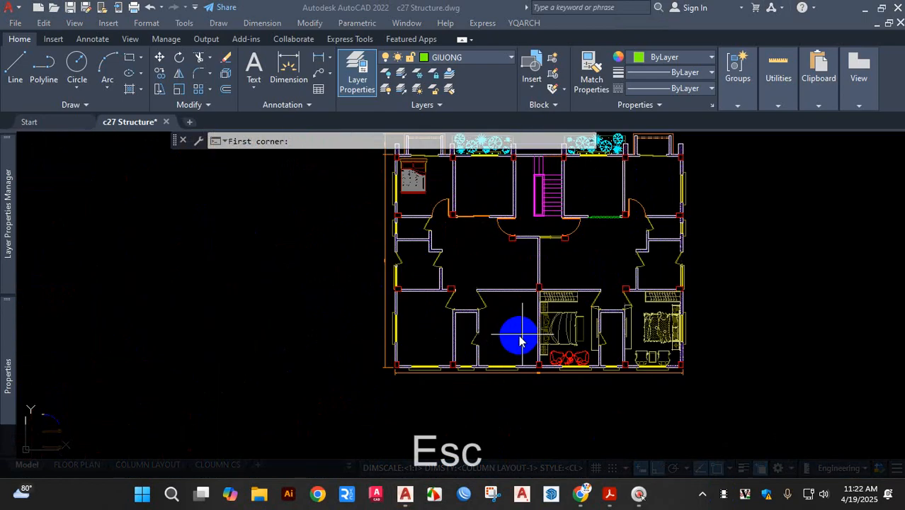
Start a Bedroom arrangement in the room across the shared central wall, marking it from the central column corner to the window-side corner at the bathroom wall
{"action": "key", "text": "Escape"}
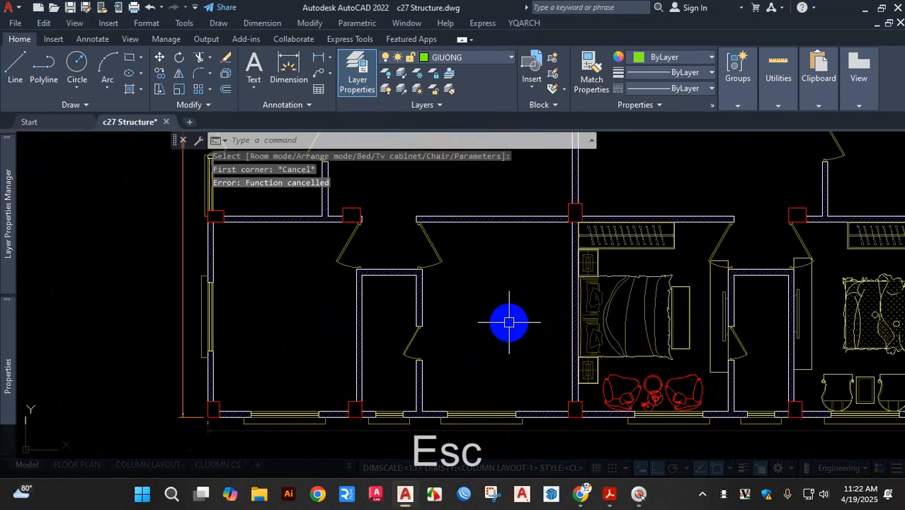
{"action": "type", "text": "jj"}
{"action": "key", "text": "Return"}
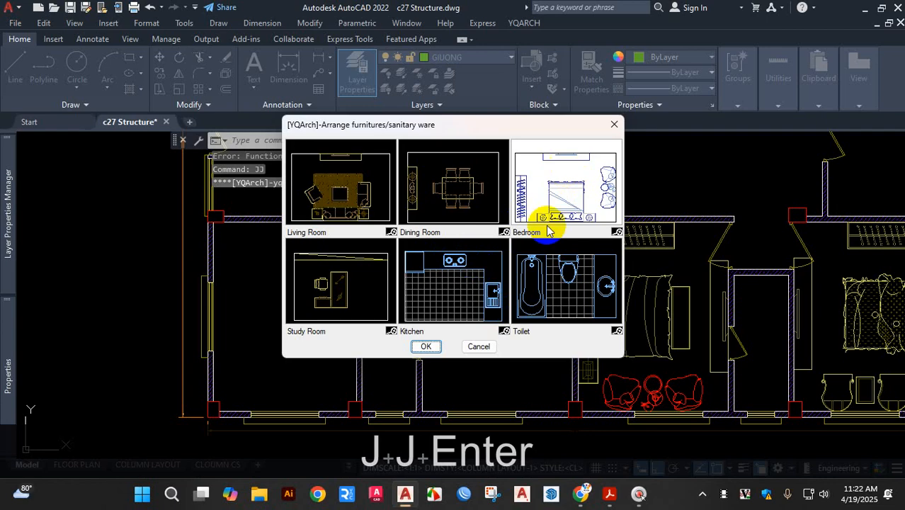
{"action": "left_click", "coordinate": [413, 352]}
{"action": "scroll", "coordinate": [632, 247], "scroll_direction": "up", "scroll_amount": 5}
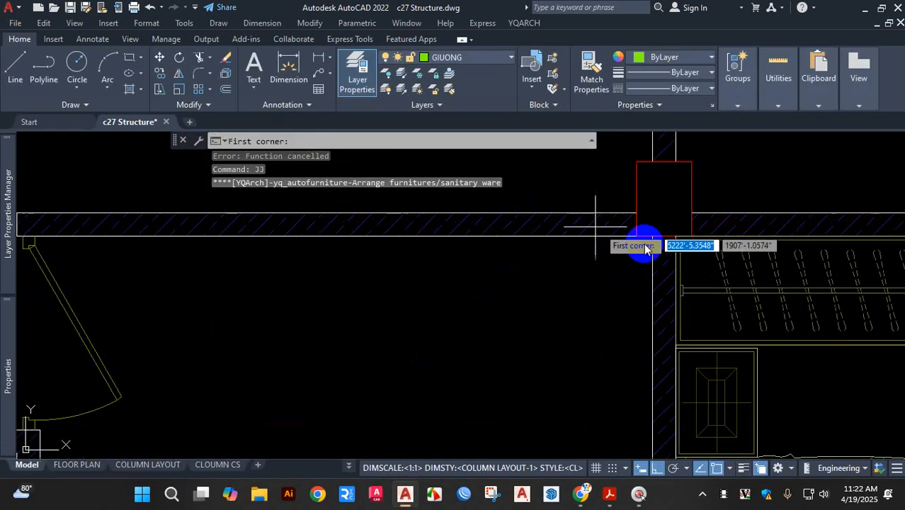
{"action": "left_click", "coordinate": [665, 246]}
{"action": "scroll", "coordinate": [655, 238], "scroll_direction": "down", "scroll_amount": 6}
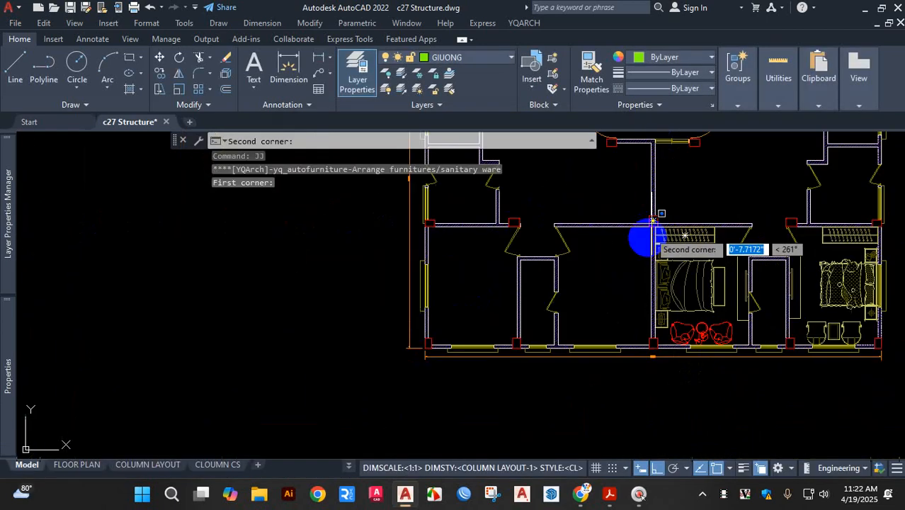
{"action": "scroll", "coordinate": [602, 298], "scroll_direction": "up", "scroll_amount": 2}
{"action": "scroll", "coordinate": [602, 297], "scroll_direction": "up", "scroll_amount": 5}
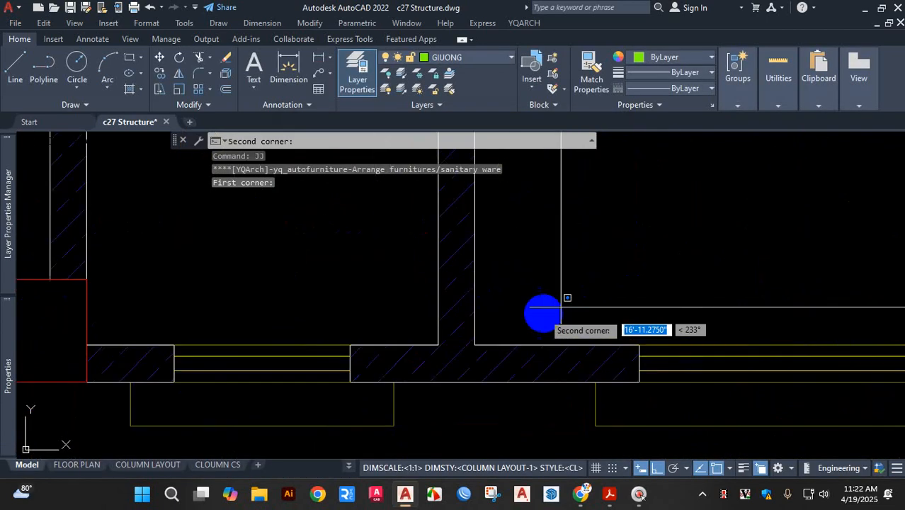
{"action": "left_click", "coordinate": [475, 345]}
{"action": "scroll", "coordinate": [598, 206], "scroll_direction": "down", "scroll_amount": 3}
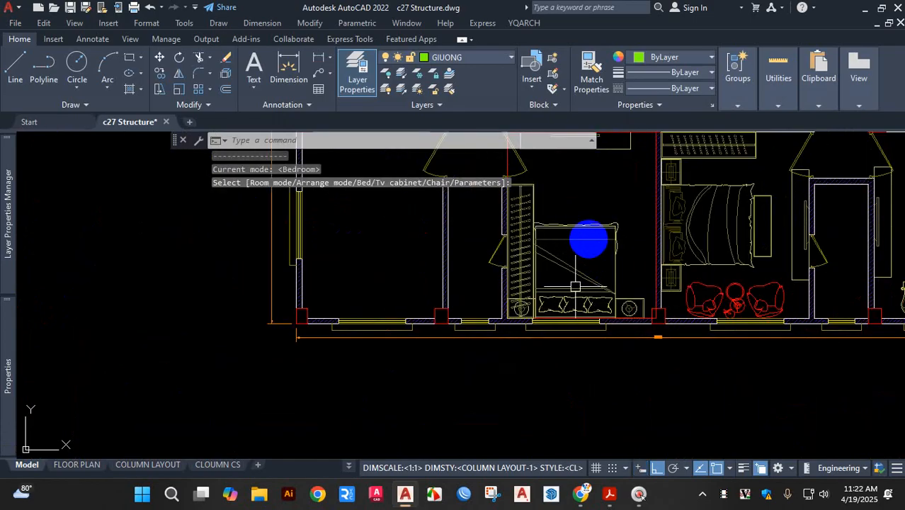
{"action": "scroll", "coordinate": [595, 226], "scroll_direction": "down", "scroll_amount": 1}
{"action": "scroll", "coordinate": [604, 219], "scroll_direction": "up", "scroll_amount": 2}
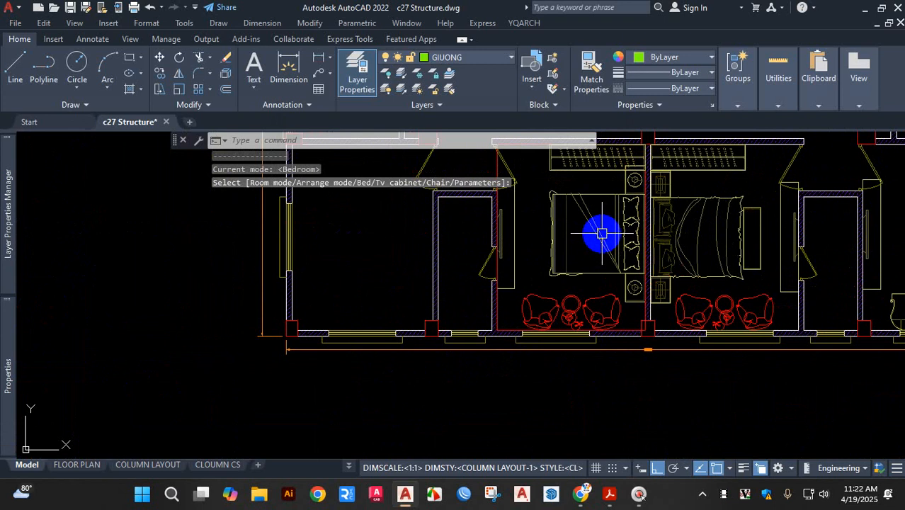
Try the single-bed-and-desk arrangement along different walls, and return to the layout with wardrobe, TV cabinet and two armchairs, bed against the shared wall
{"action": "key", "text": "a"}
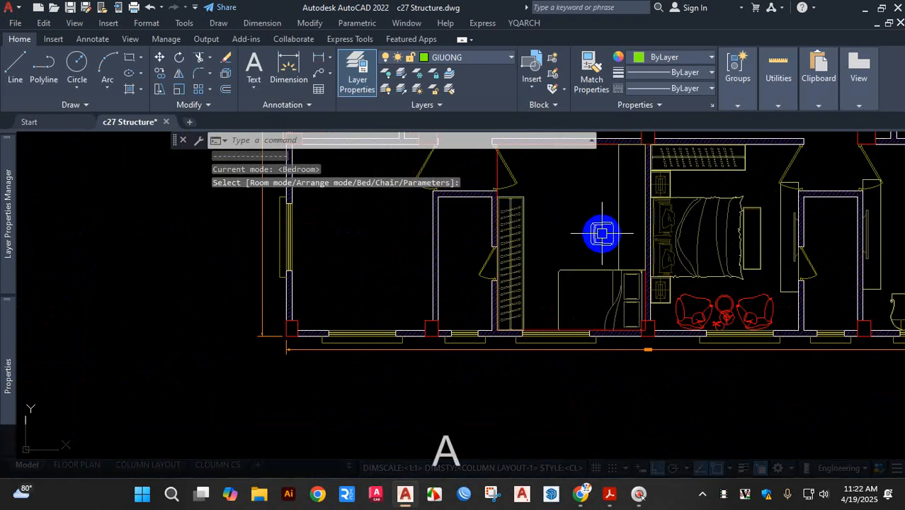
{"action": "key", "text": "a"}
{"action": "key", "text": "a"}
{"action": "key", "text": "a"}
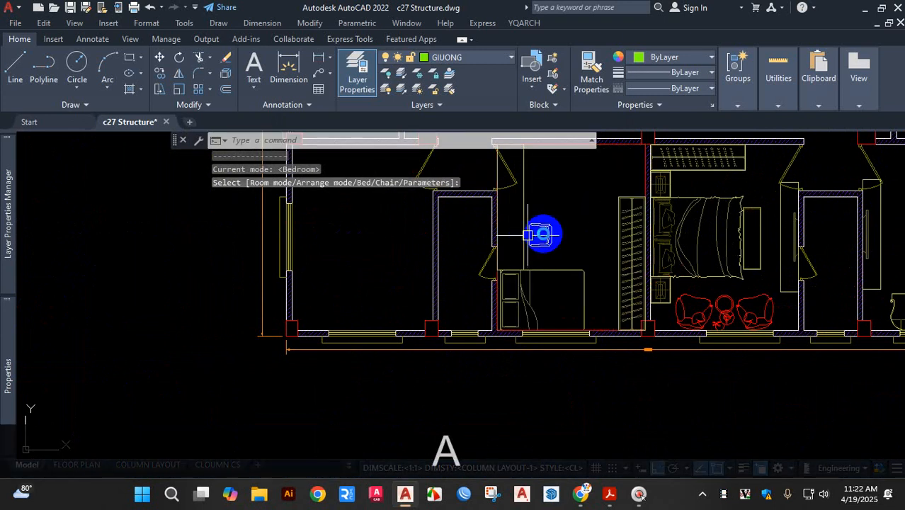
{"action": "scroll", "coordinate": [595, 216], "scroll_direction": "down", "scroll_amount": 4}
{"action": "scroll", "coordinate": [595, 210], "scroll_direction": "up", "scroll_amount": 4}
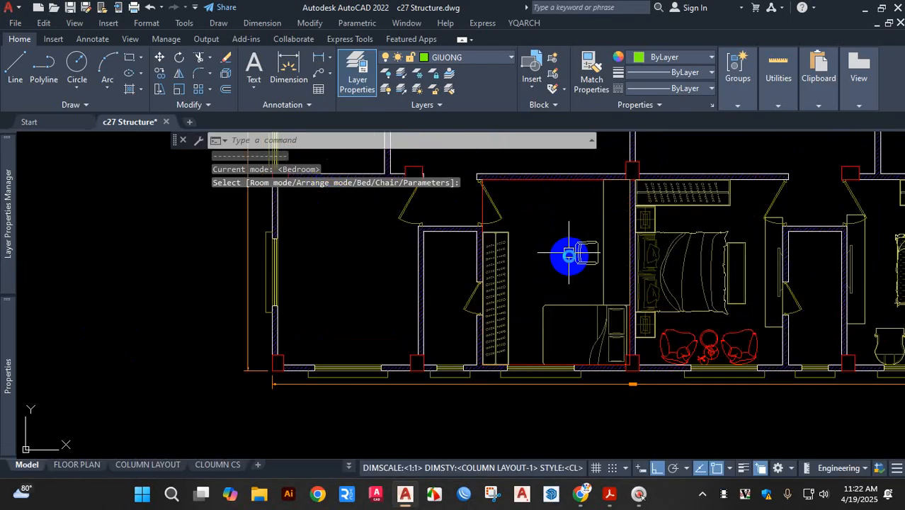
{"action": "key", "text": "a"}
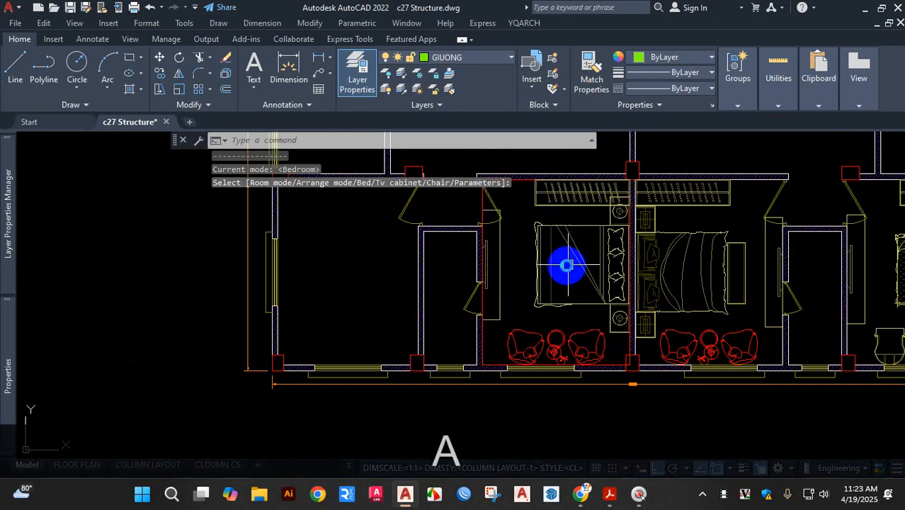
{"action": "key", "text": "a"}
{"action": "key", "text": "a"}
{"action": "key", "text": "a"}
{"action": "key", "text": "a"}
{"action": "key", "text": "a"}
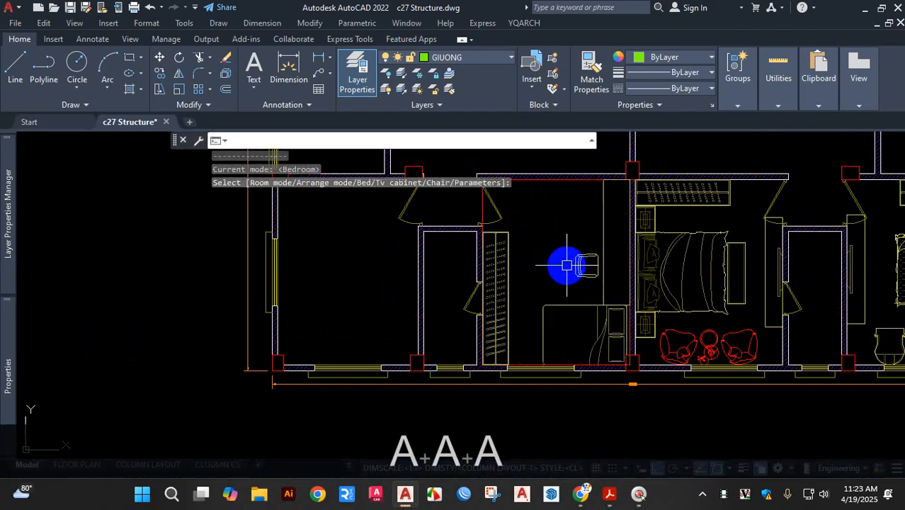
{"action": "key", "text": "a"}
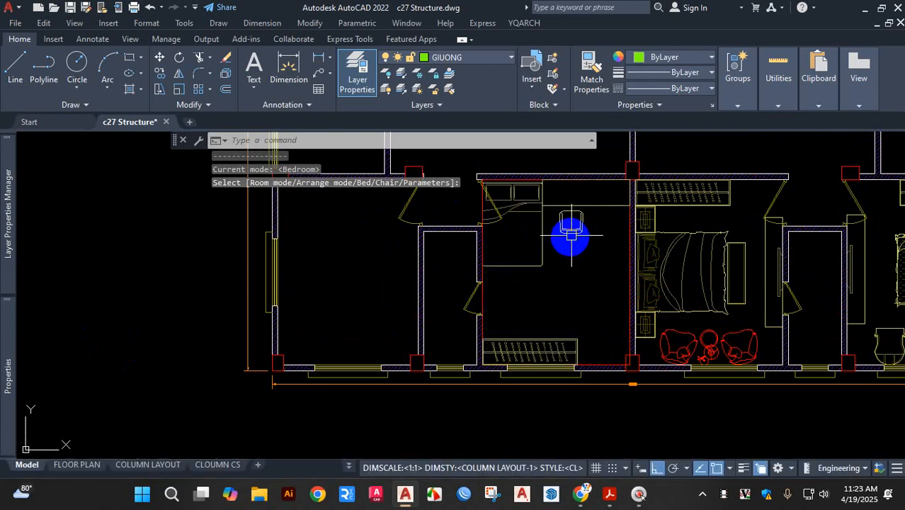
{"action": "key", "text": "a"}
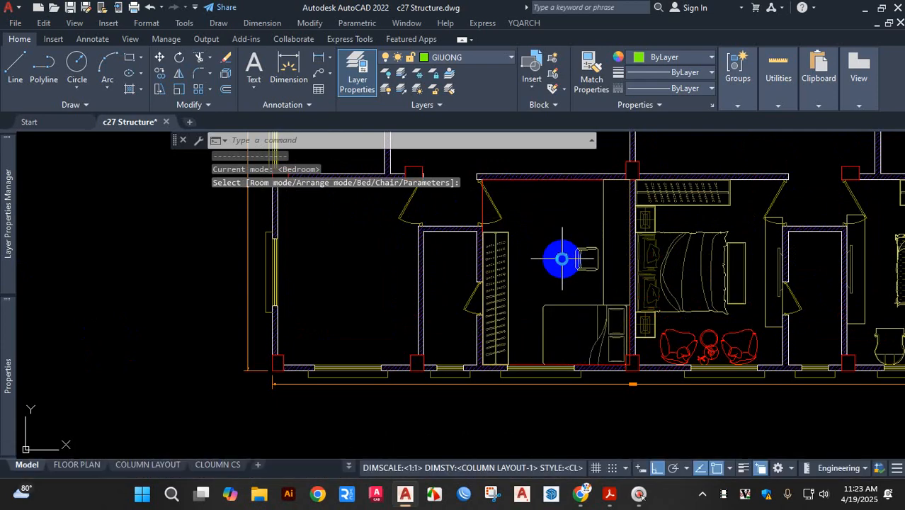
{"action": "scroll", "coordinate": [564, 257], "scroll_direction": "up", "scroll_amount": 5}
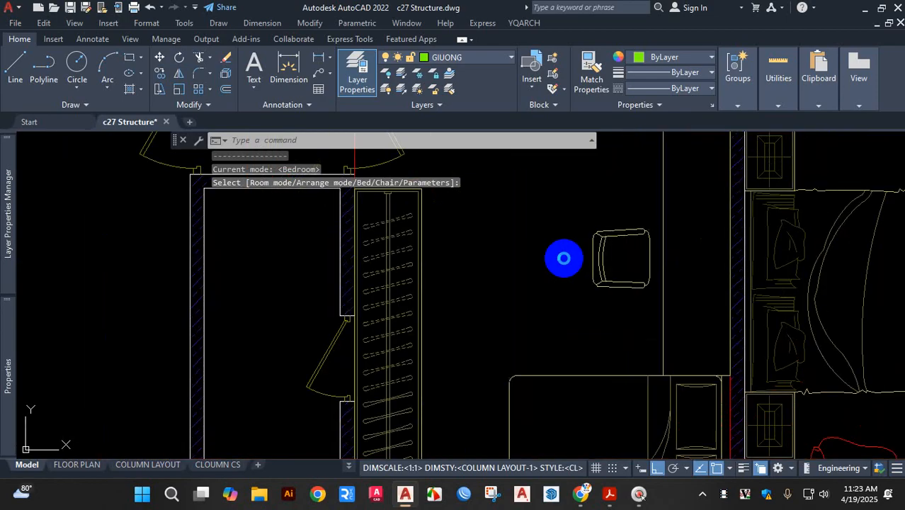
{"action": "key", "text": "a"}
{"action": "scroll", "coordinate": [558, 257], "scroll_direction": "down", "scroll_amount": 5}
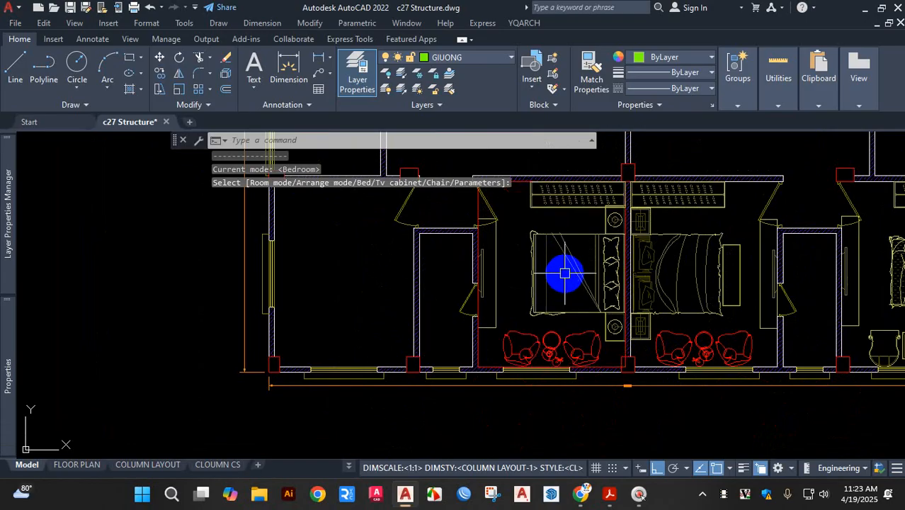
Change this bedroom's bed to the plain one with a folded cover, two pillows and two nightstands, place the furniture and end the arrangement
{"action": "key", "text": "b"}
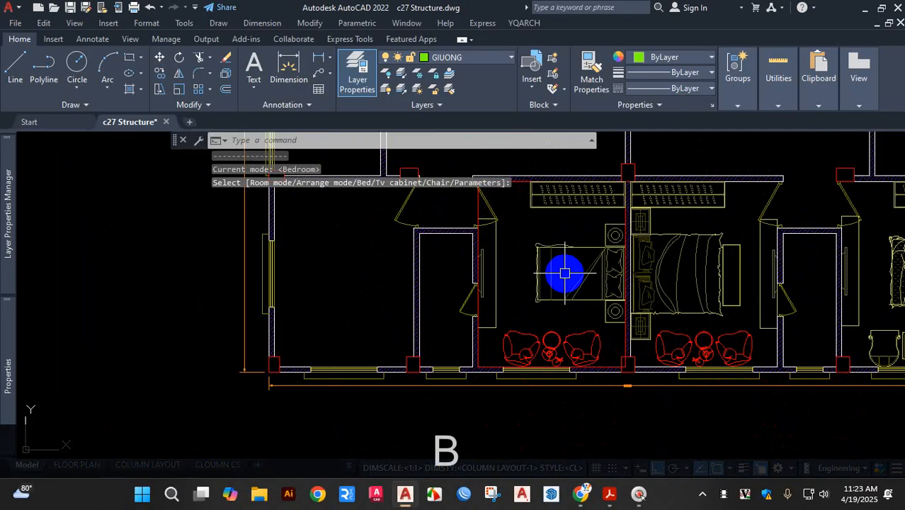
{"action": "key", "text": "b"}
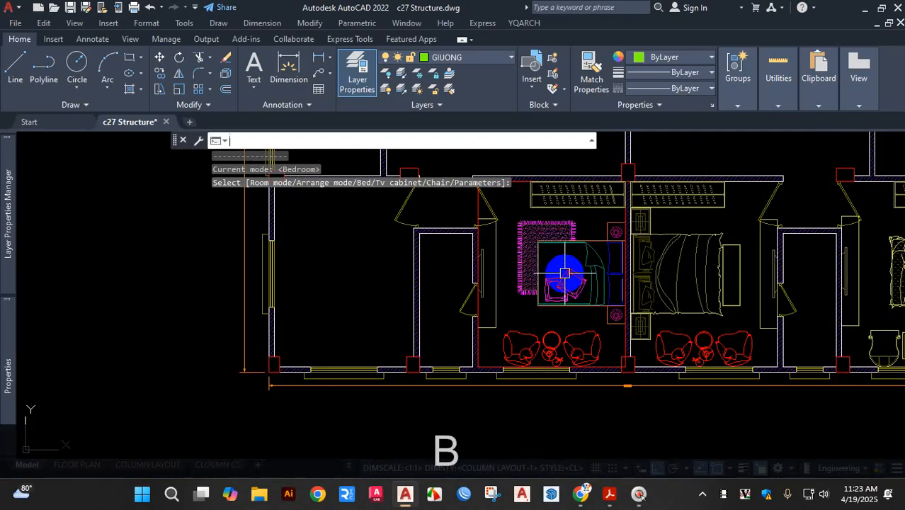
{"action": "key", "text": "b"}
{"action": "key", "text": "b"}
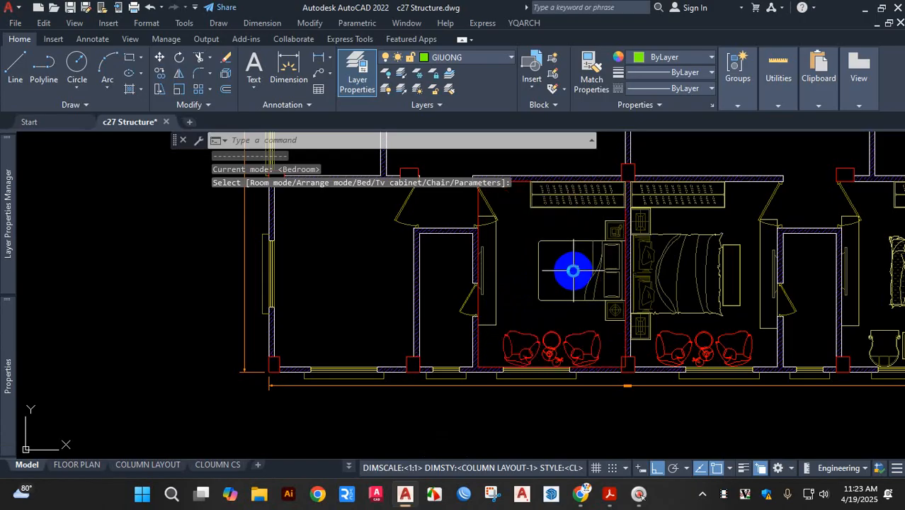
{"action": "left_click", "coordinate": [574, 271]}
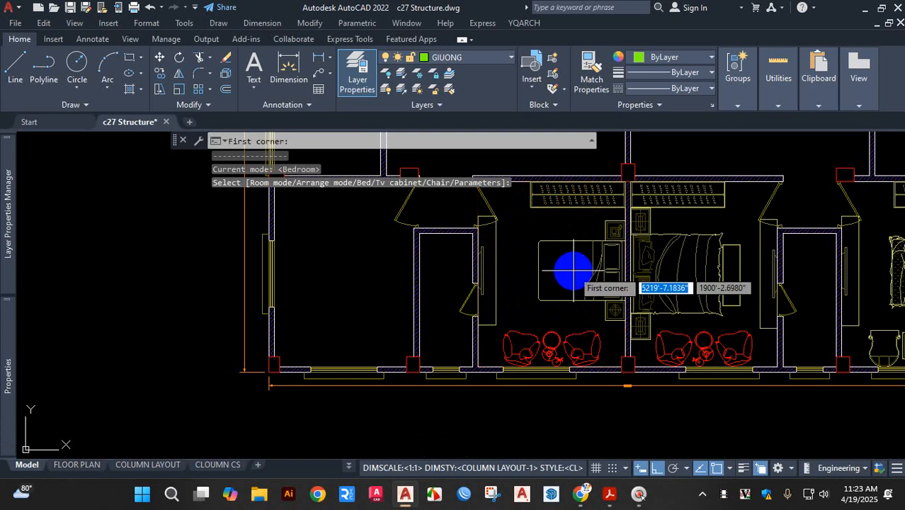
{"action": "key", "text": "Escape"}
Erase the TV cabinet on the bathroom wall in the corner bedroom with the dotted blanket
{"action": "scroll", "coordinate": [405, 267], "scroll_direction": "up", "scroll_amount": 4}
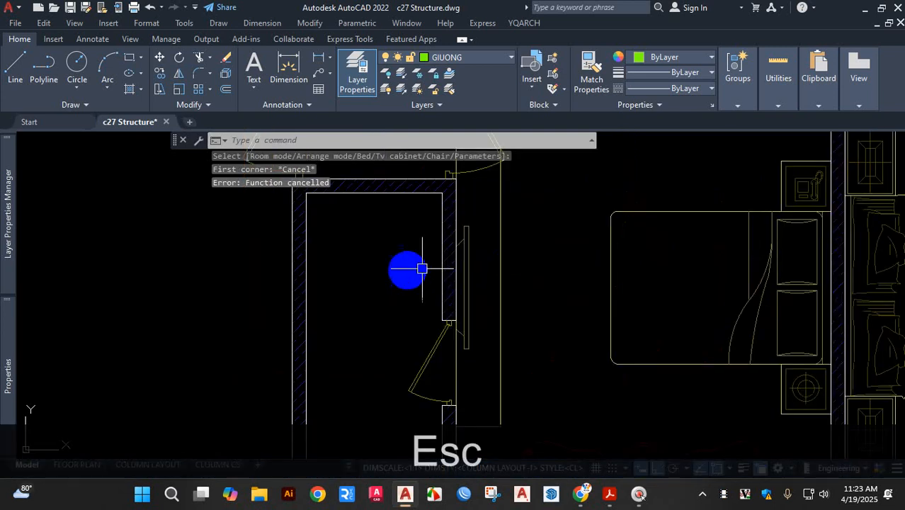
{"action": "scroll", "coordinate": [640, 309], "scroll_direction": "down", "scroll_amount": 6}
{"action": "scroll", "coordinate": [618, 266], "scroll_direction": "up", "scroll_amount": 4}
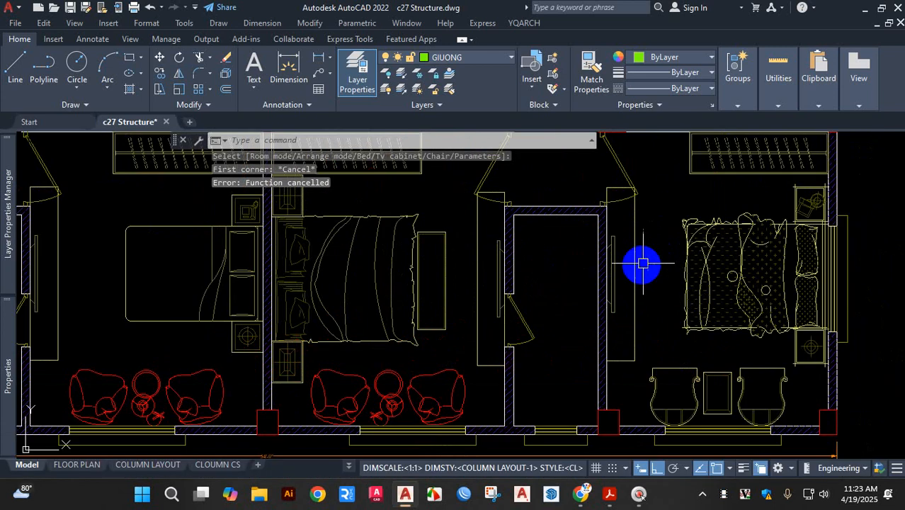
{"action": "scroll", "coordinate": [652, 257], "scroll_direction": "up", "scroll_amount": 2}
{"action": "left_click", "coordinate": [648, 260]}
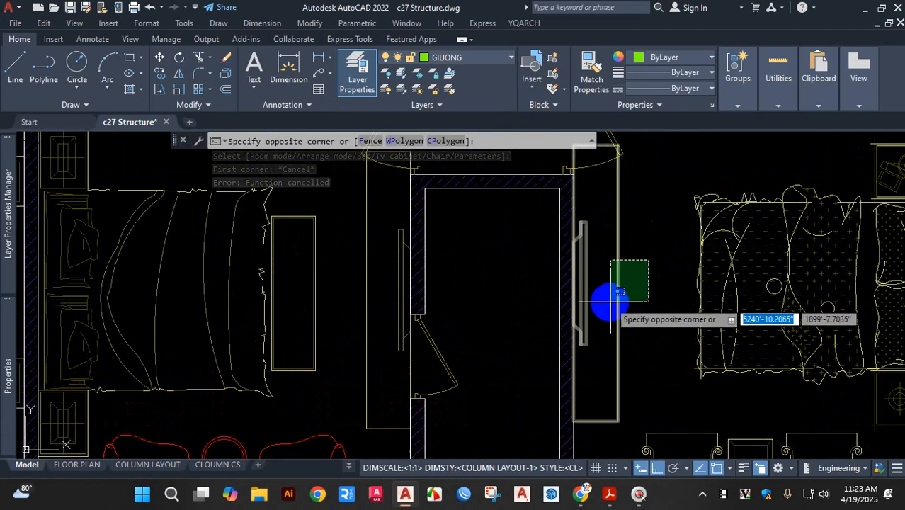
{"action": "left_click", "coordinate": [600, 228]}
{"action": "key", "text": "Delete"}
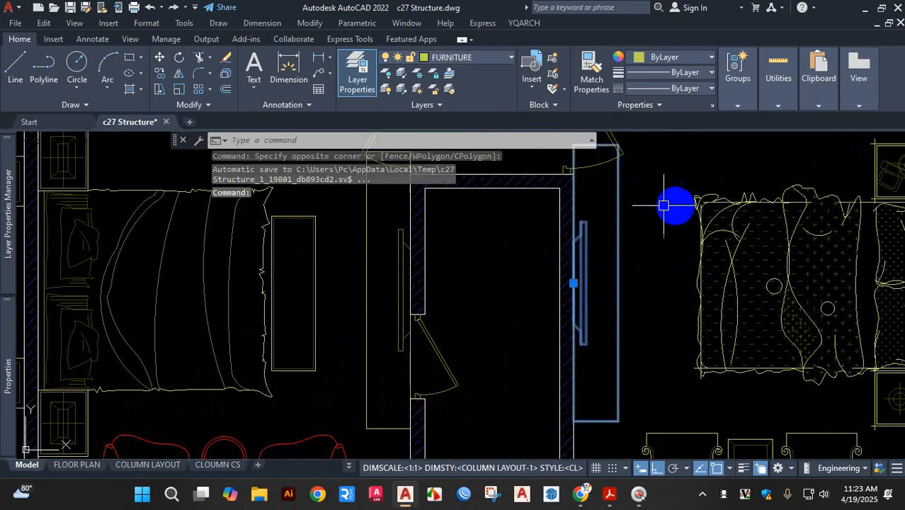
Erase the TV cabinet on the bathroom wall in the newly furnished bedroom with the plain bed
{"action": "scroll", "coordinate": [619, 256], "scroll_direction": "down", "scroll_amount": 4}
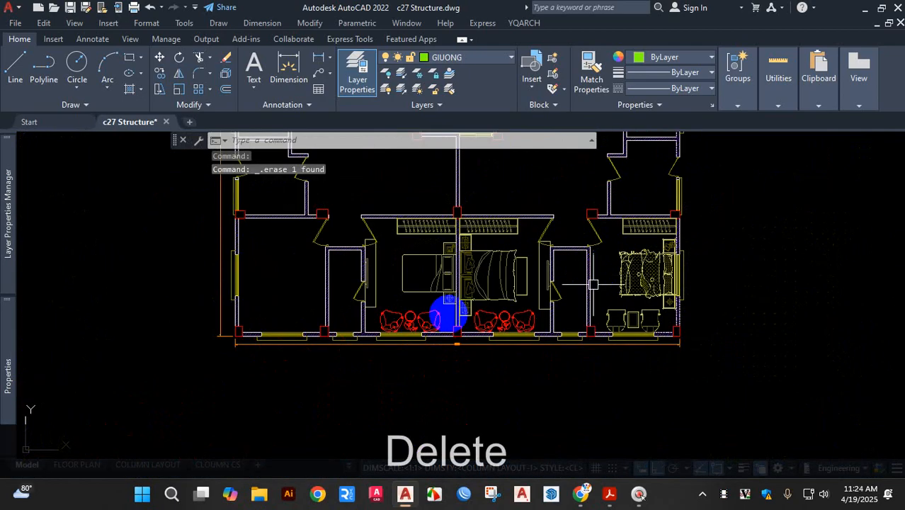
{"action": "scroll", "coordinate": [375, 272], "scroll_direction": "up", "scroll_amount": 2}
{"action": "left_click", "coordinate": [354, 252]}
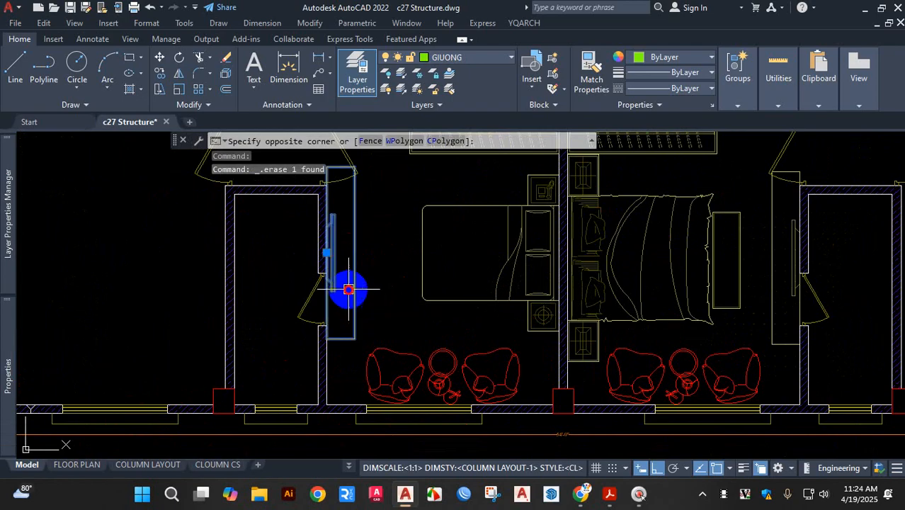
{"action": "left_click", "coordinate": [354, 289]}
{"action": "key", "text": "Delete"}
{"action": "scroll", "coordinate": [390, 310], "scroll_direction": "down", "scroll_amount": 3}
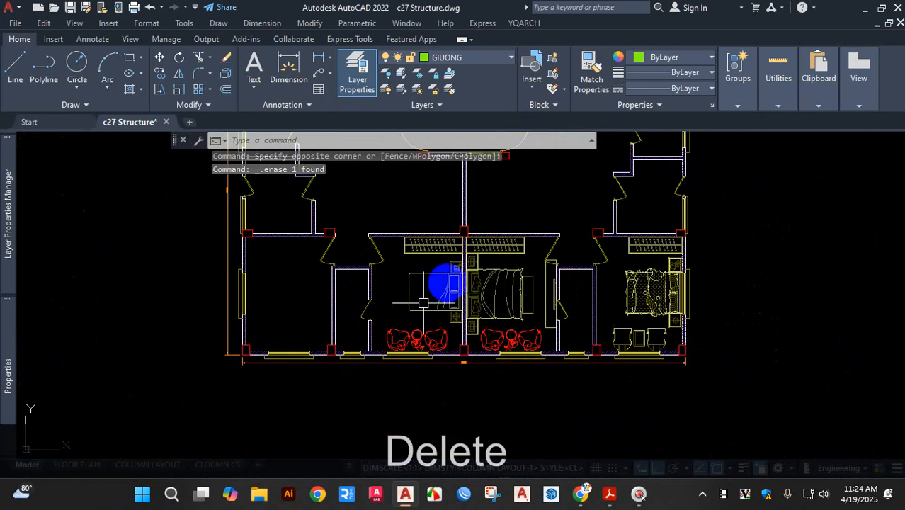
Erase the TV cabinet beside the door in the bedroom with the draped blanket and bench
{"action": "scroll", "coordinate": [658, 255], "scroll_direction": "up", "scroll_amount": 2}
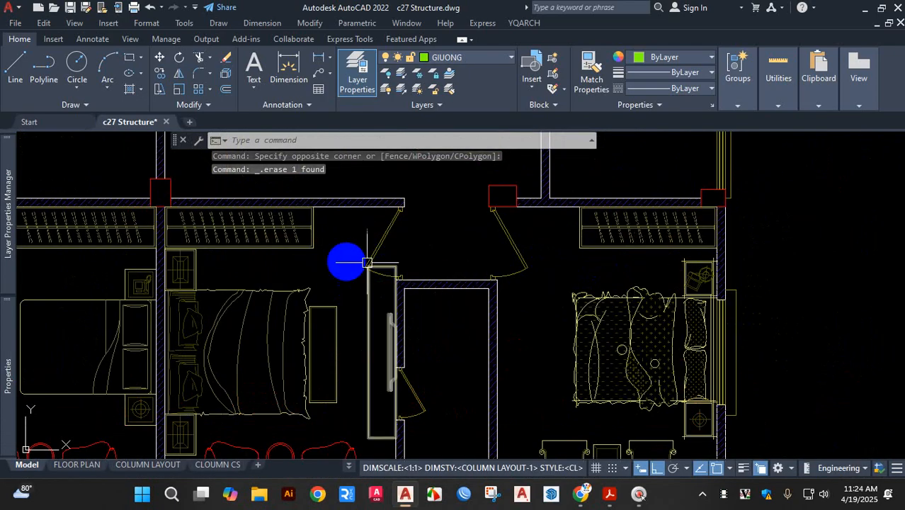
{"action": "scroll", "coordinate": [348, 239], "scroll_direction": "down", "scroll_amount": 1}
{"action": "scroll", "coordinate": [371, 283], "scroll_direction": "up", "scroll_amount": 3}
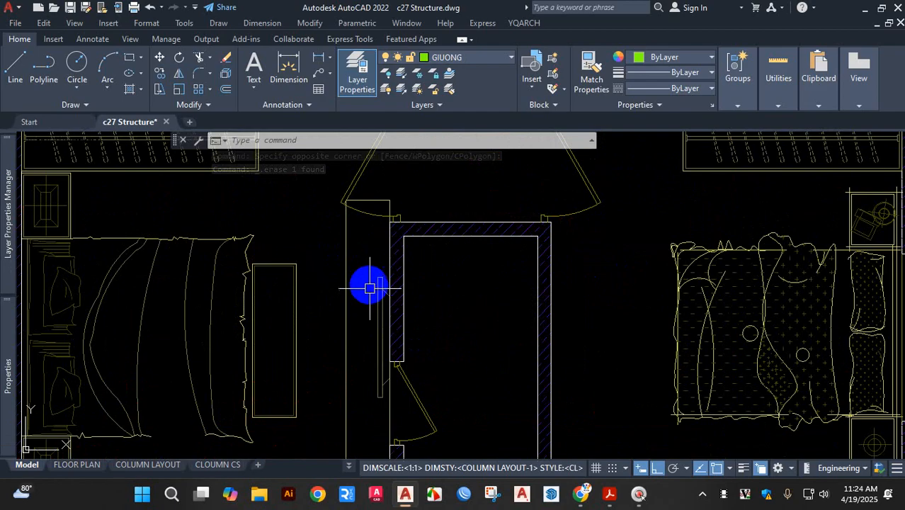
{"action": "left_click", "coordinate": [365, 280]}
{"action": "left_click", "coordinate": [338, 270]}
{"action": "key", "text": "Delete"}
{"action": "scroll", "coordinate": [485, 249], "scroll_direction": "down", "scroll_amount": 3}
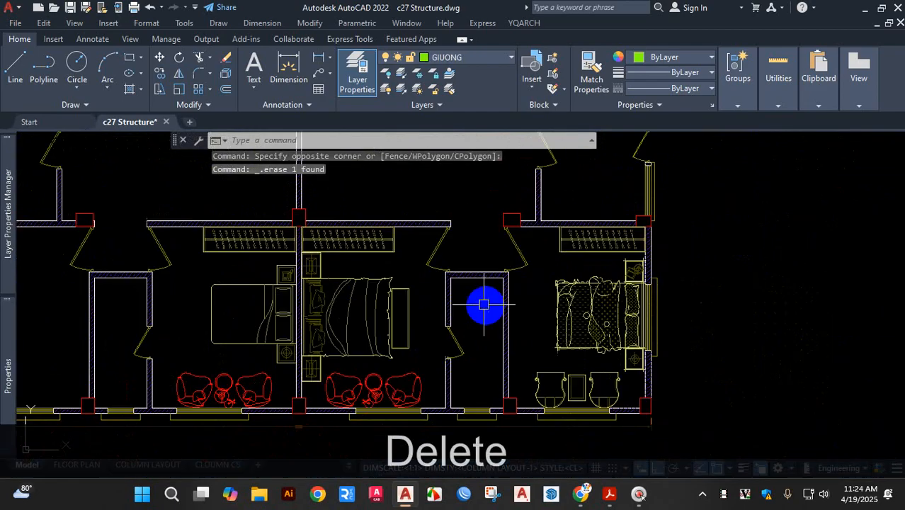
{"action": "scroll", "coordinate": [366, 264], "scroll_direction": "up", "scroll_amount": 2}
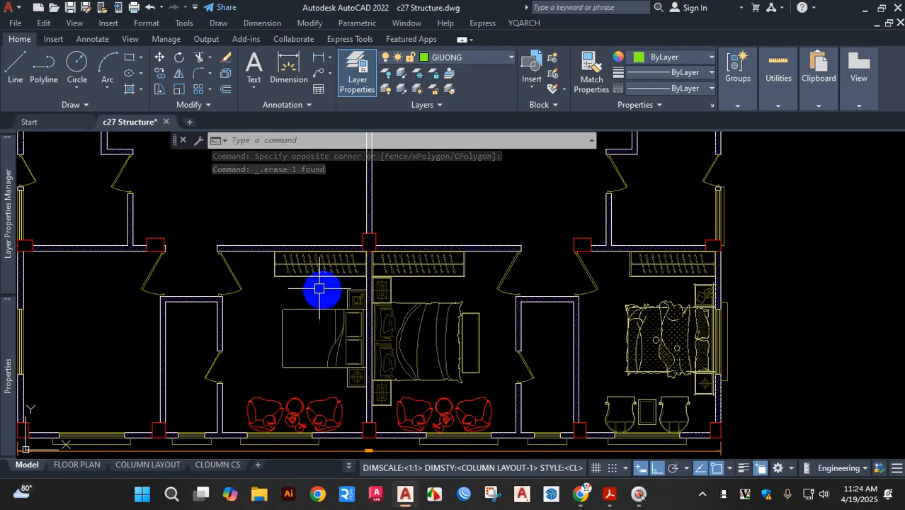
{"action": "scroll", "coordinate": [272, 348], "scroll_direction": "down", "scroll_amount": 2}
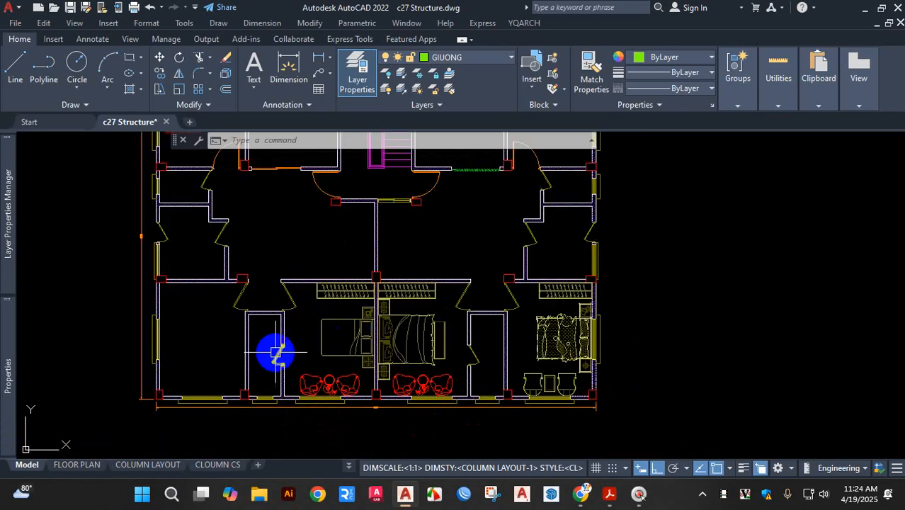
{"action": "scroll", "coordinate": [208, 309], "scroll_direction": "up", "scroll_amount": 3}
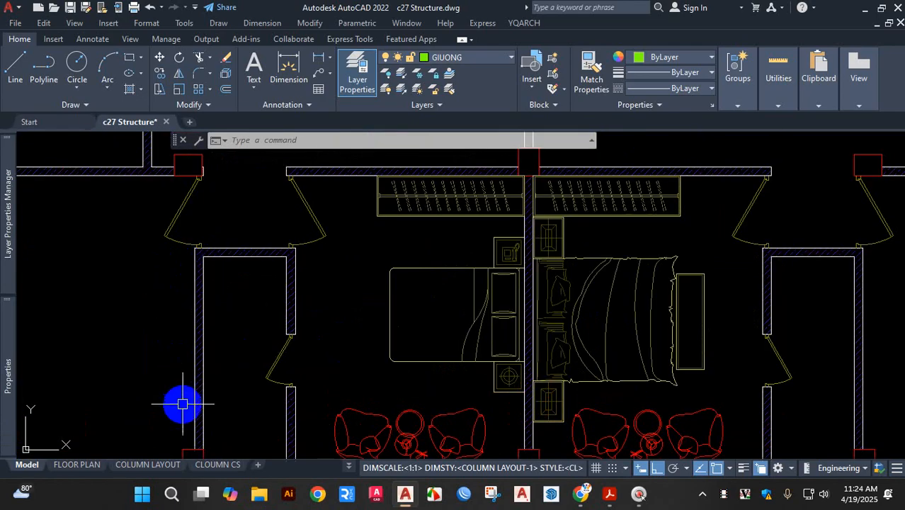
{"action": "scroll", "coordinate": [421, 327], "scroll_direction": "down", "scroll_amount": 4}
{"action": "scroll", "coordinate": [315, 340], "scroll_direction": "up", "scroll_amount": 2}
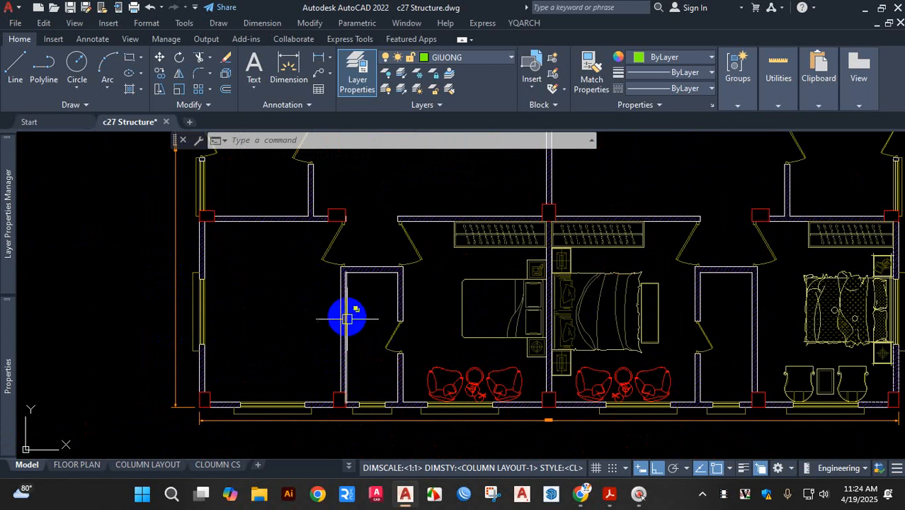
{"action": "scroll", "coordinate": [500, 337], "scroll_direction": "down", "scroll_amount": 3}
{"action": "scroll", "coordinate": [623, 259], "scroll_direction": "up", "scroll_amount": 4}
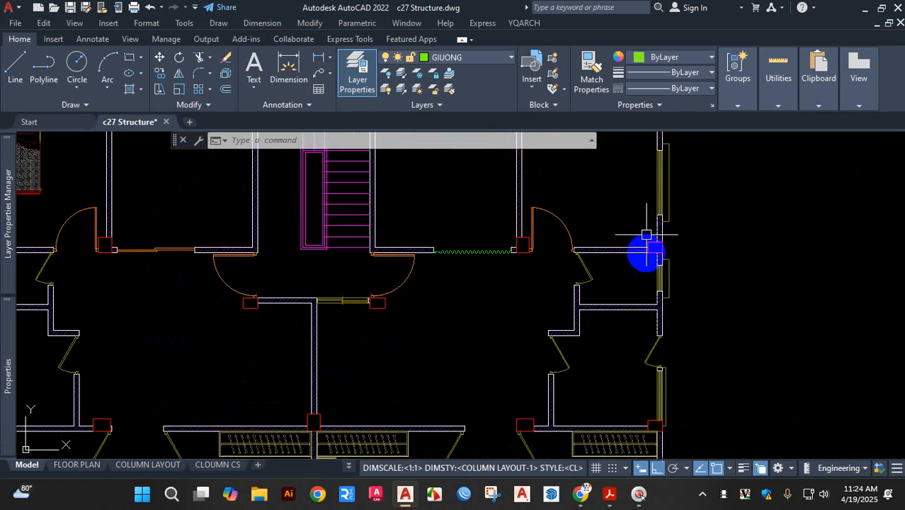
Start a new furniture arrangement using the Kitchen room type
{"action": "type", "text": "jj"}
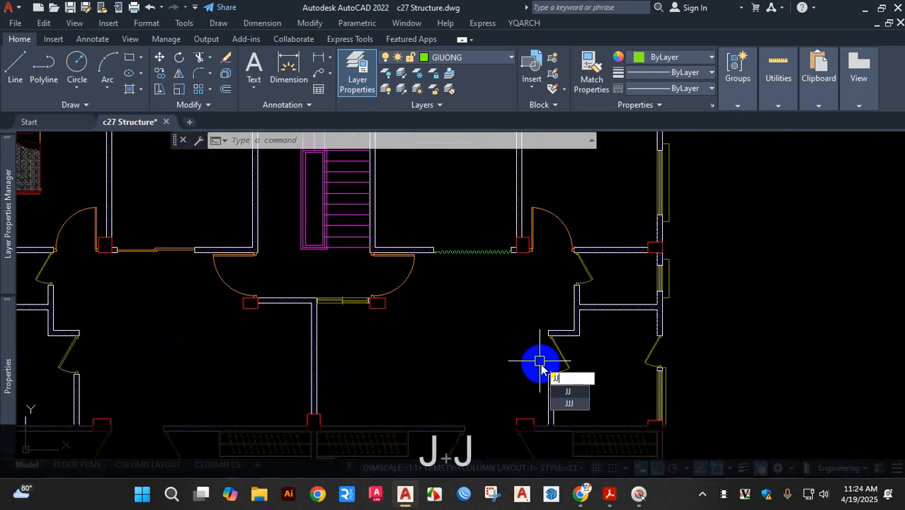
{"action": "key", "text": "Return"}
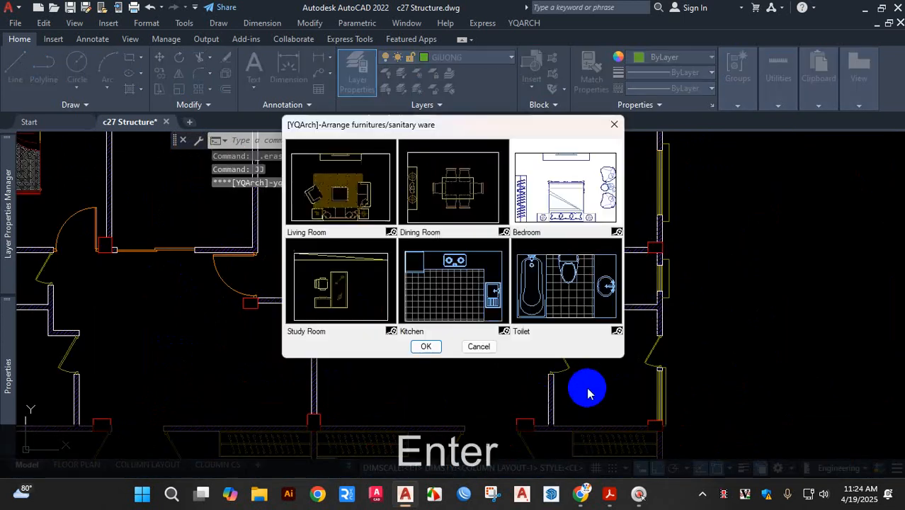
{"action": "left_click", "coordinate": [456, 296]}
{"action": "left_click", "coordinate": [426, 347]}
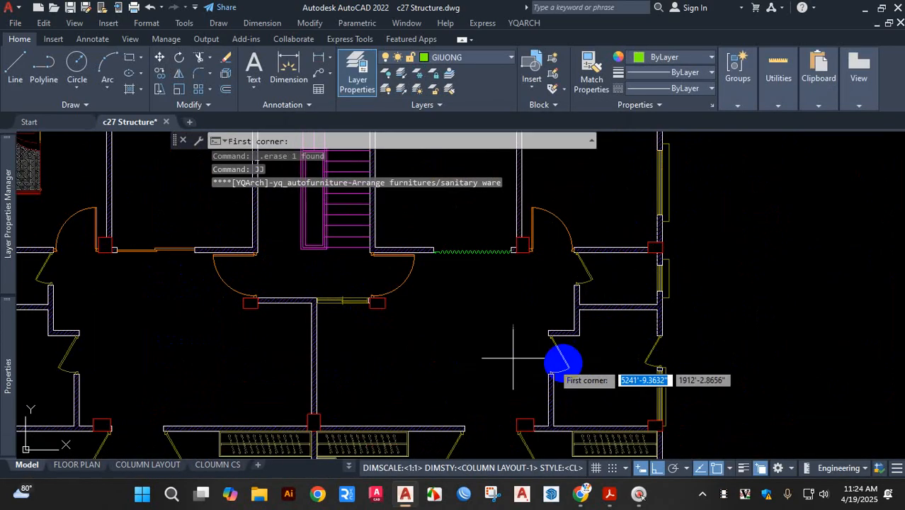
Define the kitchen area diagonally from the wall end above the interior door to the opposite corner at the column beside the window
{"action": "scroll", "coordinate": [650, 418], "scroll_direction": "up", "scroll_amount": 3}
{"action": "scroll", "coordinate": [619, 372], "scroll_direction": "down", "scroll_amount": 3}
{"action": "scroll", "coordinate": [620, 372], "scroll_direction": "up", "scroll_amount": 3}
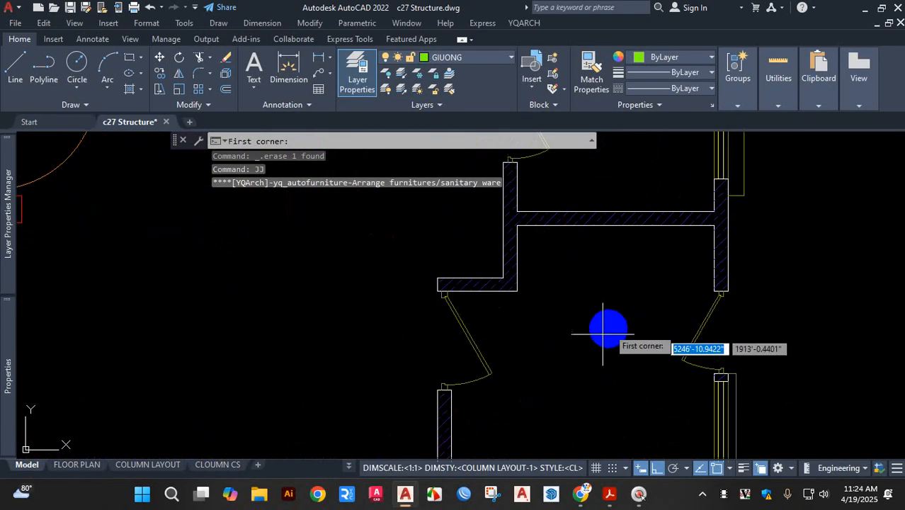
{"action": "scroll", "coordinate": [479, 267], "scroll_direction": "up", "scroll_amount": 2}
{"action": "scroll", "coordinate": [479, 297], "scroll_direction": "down", "scroll_amount": 3}
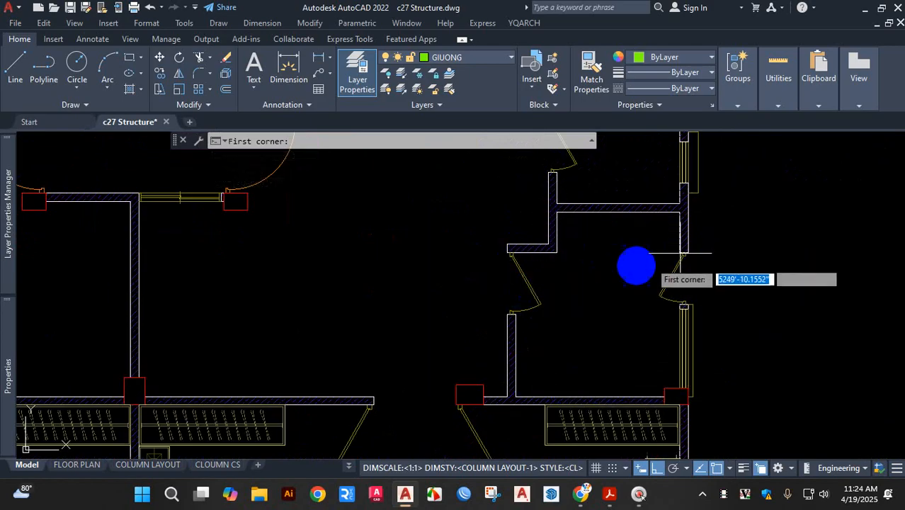
{"action": "scroll", "coordinate": [525, 263], "scroll_direction": "up", "scroll_amount": 6}
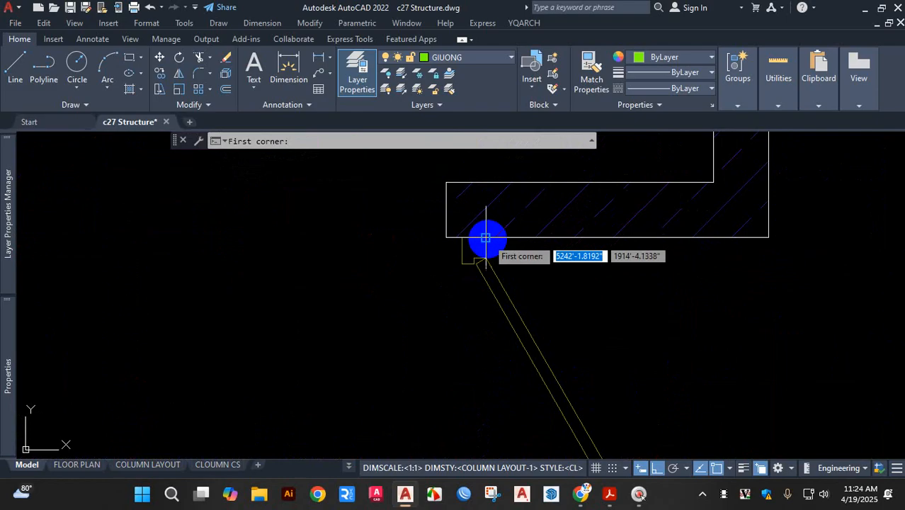
{"action": "left_click", "coordinate": [486, 237]}
{"action": "scroll", "coordinate": [549, 210], "scroll_direction": "down", "scroll_amount": 4}
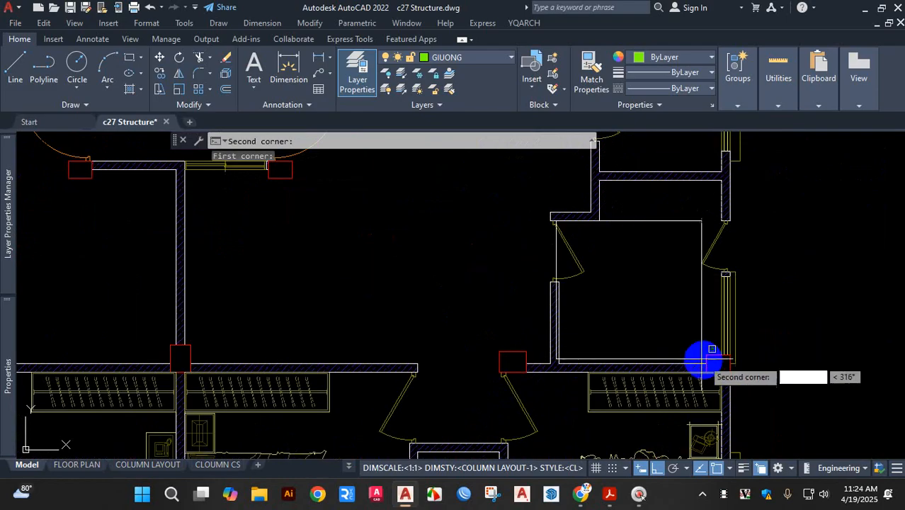
{"action": "scroll", "coordinate": [701, 359], "scroll_direction": "up", "scroll_amount": 2}
{"action": "scroll", "coordinate": [718, 354], "scroll_direction": "up", "scroll_amount": 4}
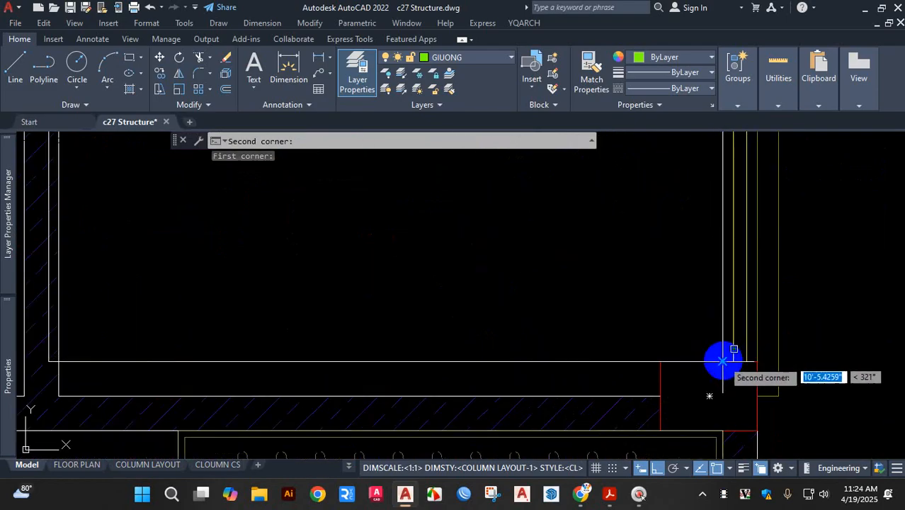
{"action": "left_click", "coordinate": [722, 362]}
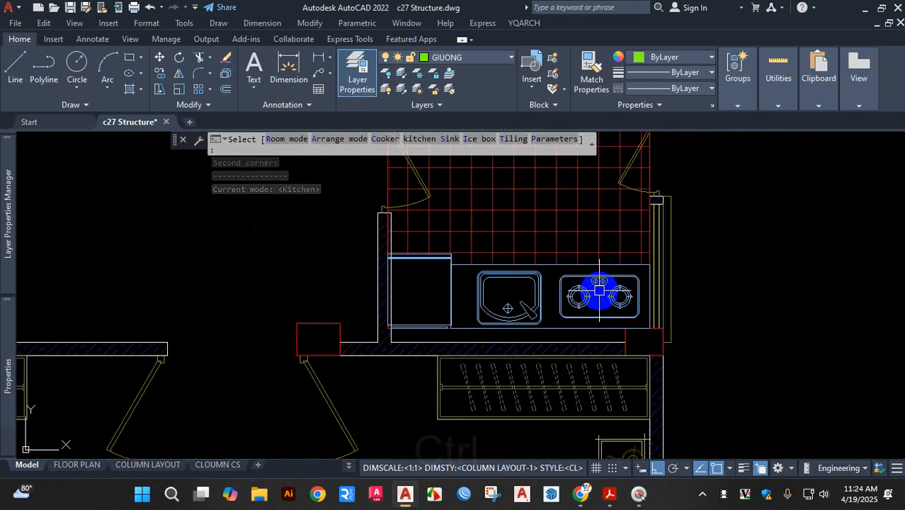
{"action": "key", "text": "ctrl+1"}
{"action": "left_click", "coordinate": [555, 231]}
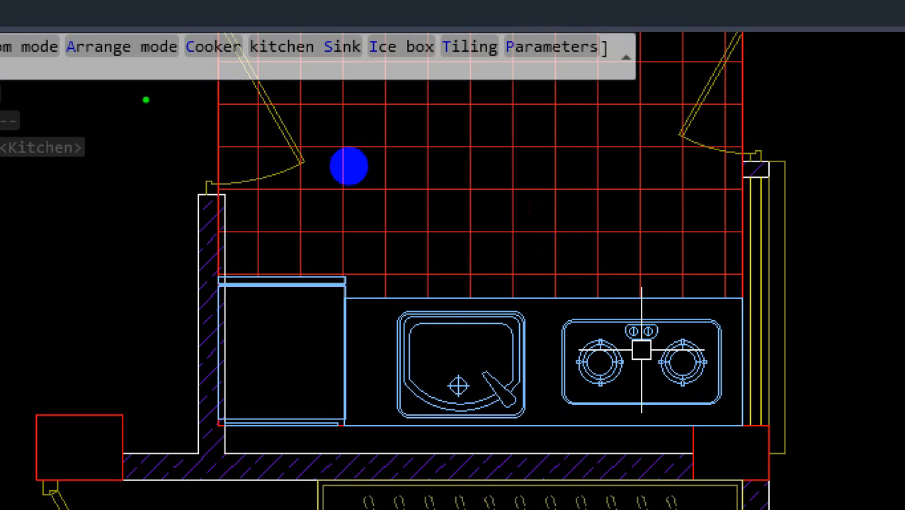
{"action": "left_click", "coordinate": [400, 143]}
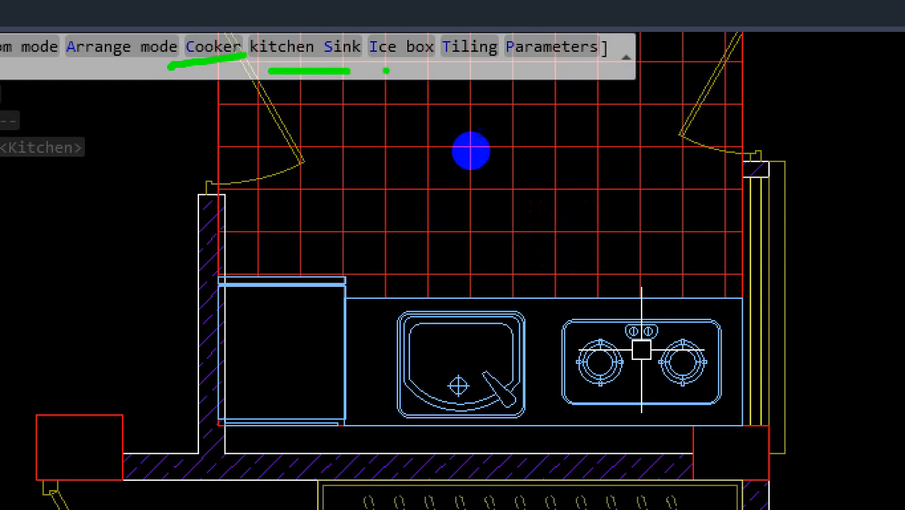
{"action": "left_click", "coordinate": [497, 144]}
{"action": "mouse_move", "coordinate": [407, 28]}
{"action": "left_mouse_down"}
{"action": "mouse_move", "coordinate": [347, 27]}
{"action": "mouse_move", "coordinate": [415, 78]}
{"action": "mouse_move", "coordinate": [375, 20]}
{"action": "left_mouse_up"}
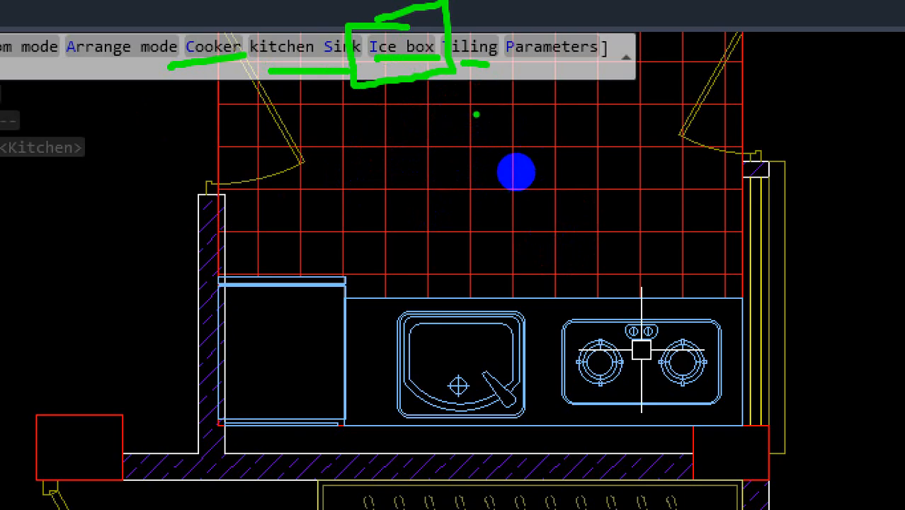
{"action": "left_click_drag", "start_coordinate": [476, 114], "coordinate": [489, 209]}
{"action": "left_click_drag", "start_coordinate": [433, 93], "coordinate": [453, 225]}
{"action": "left_click_drag", "start_coordinate": [428, 108], "coordinate": [426, 191]}
{"action": "left_click_drag", "start_coordinate": [386, 114], "coordinate": [395, 182]}
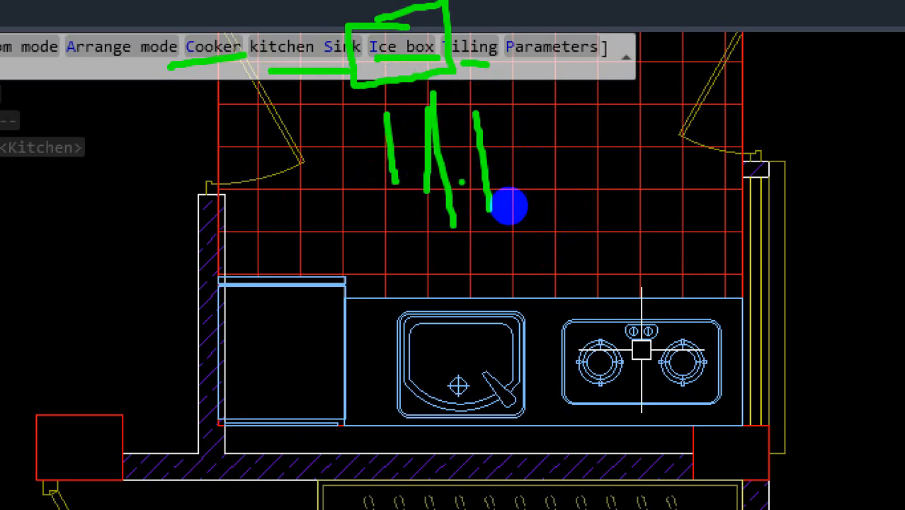
{"action": "key", "text": "Escape"}
Set the kitchen layout along the wardrobe-side wall to have no ice box and no floor tiling
{"action": "scroll", "coordinate": [550, 240], "scroll_direction": "down", "scroll_amount": 1}
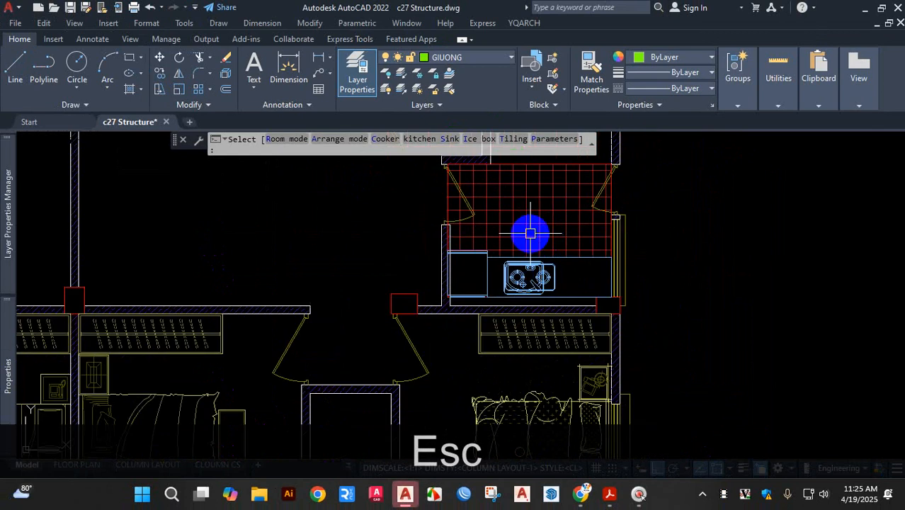
{"action": "scroll", "coordinate": [541, 216], "scroll_direction": "up", "scroll_amount": 1}
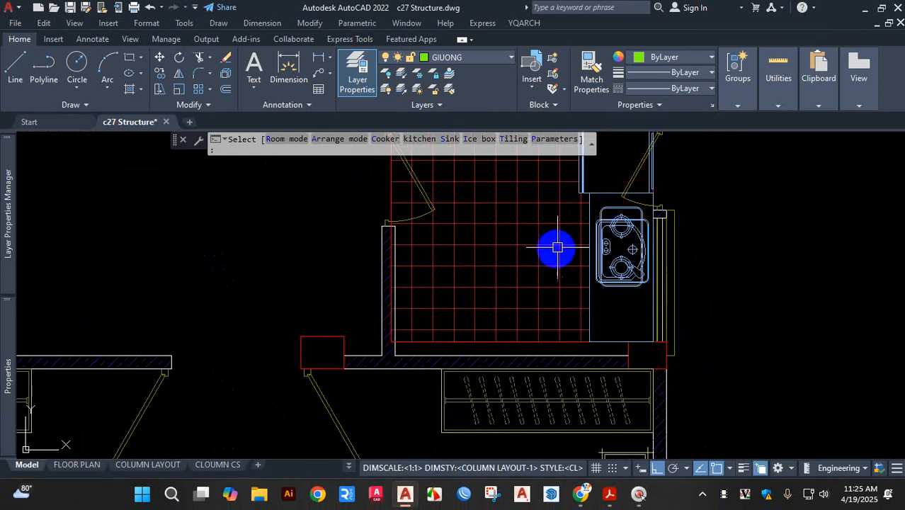
{"action": "key", "text": "t"}
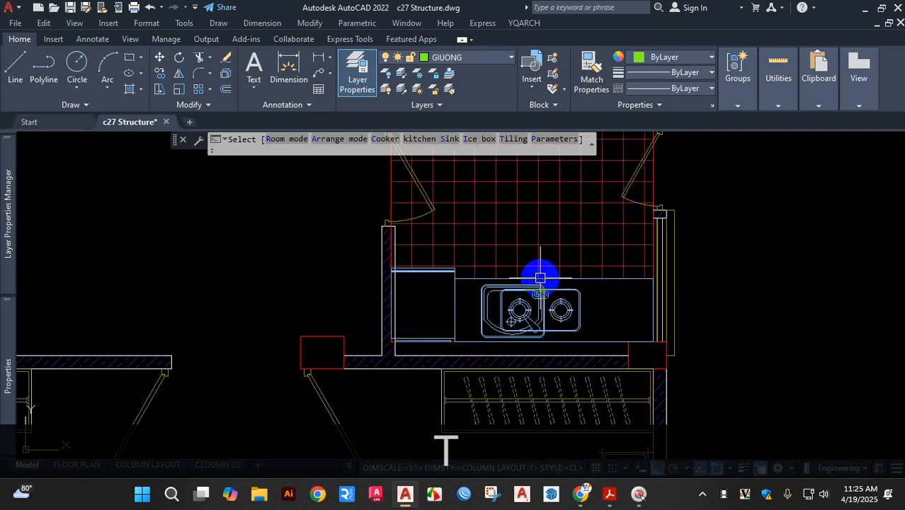
{"action": "scroll", "coordinate": [562, 286], "scroll_direction": "down", "scroll_amount": 2}
{"action": "scroll", "coordinate": [591, 296], "scroll_direction": "up", "scroll_amount": 2}
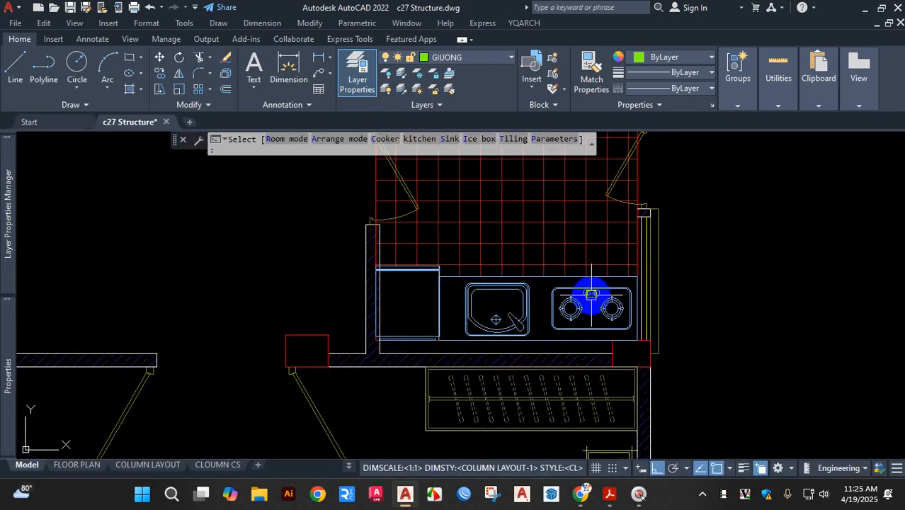
{"action": "key", "text": "i"}
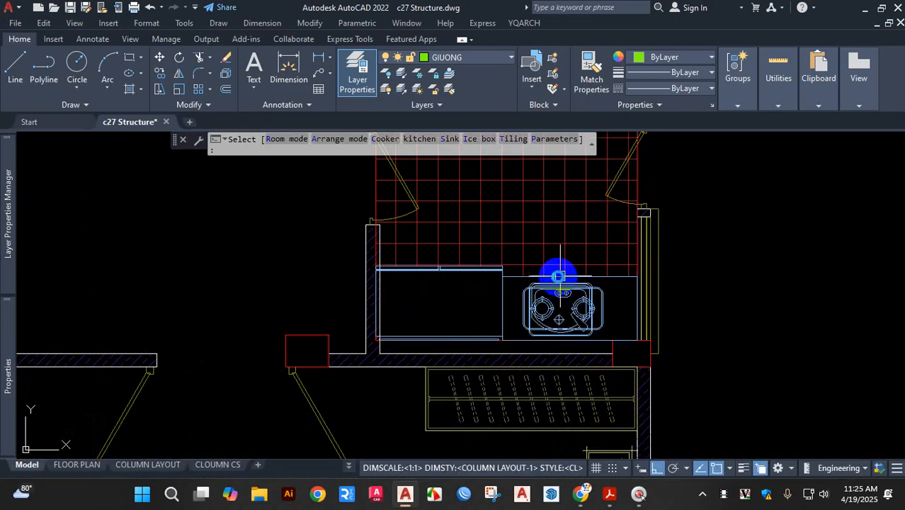
{"action": "key", "text": "i"}
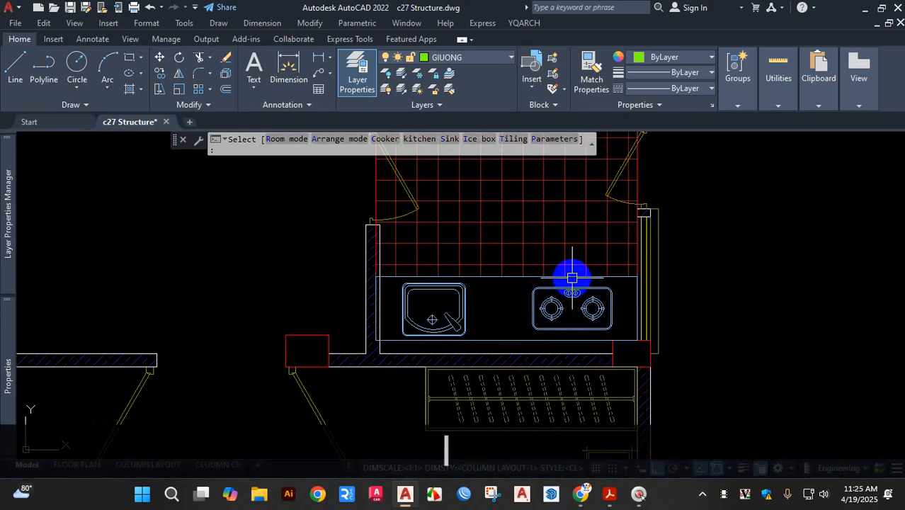
{"action": "scroll", "coordinate": [574, 301], "scroll_direction": "down", "scroll_amount": 4}
{"action": "scroll", "coordinate": [573, 301], "scroll_direction": "up", "scroll_amount": 2}
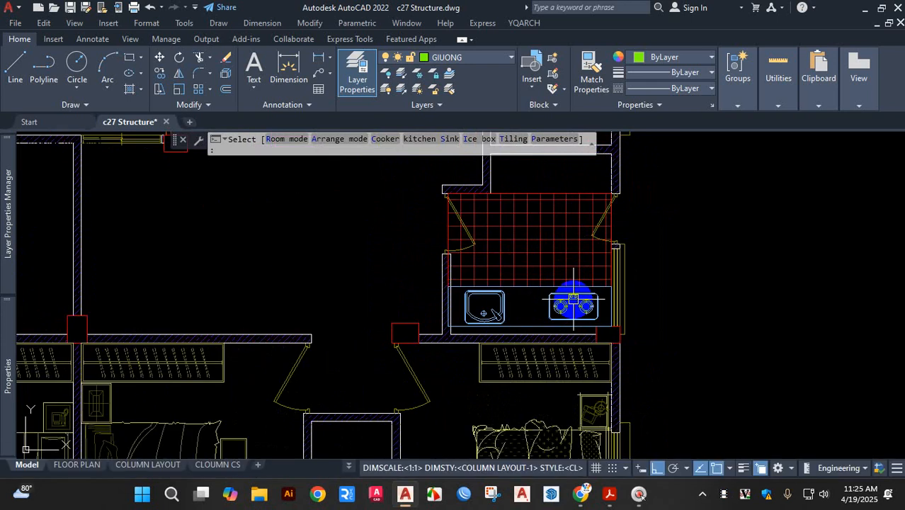
{"action": "key", "text": "t"}
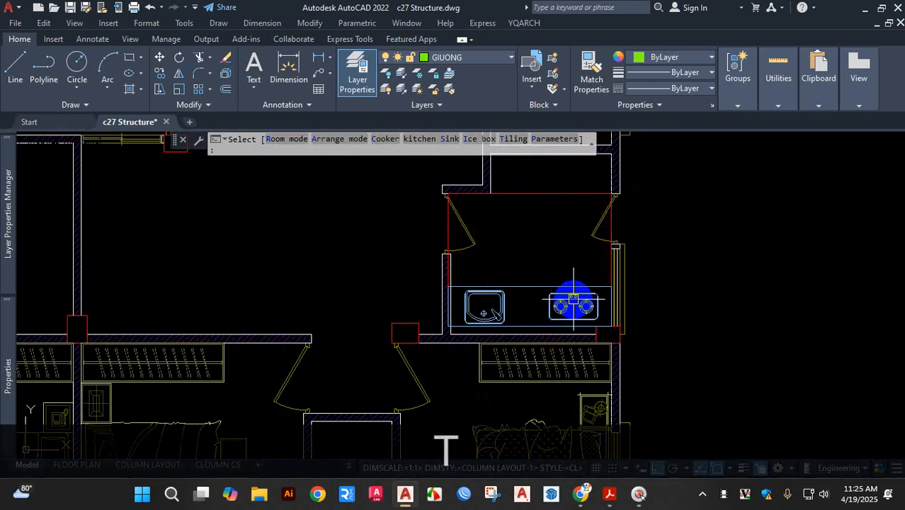
Cycle through the cooker designs and choose the four-burner cooker with a column of knobs at its side
{"action": "scroll", "coordinate": [574, 301], "scroll_direction": "up", "scroll_amount": 2}
{"action": "scroll", "coordinate": [567, 302], "scroll_direction": "up", "scroll_amount": 2}
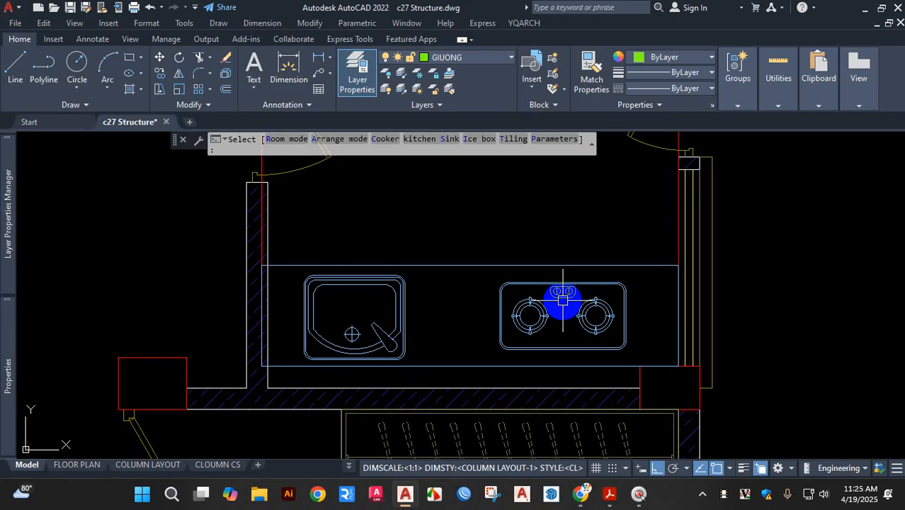
{"action": "key", "text": "c"}
{"action": "key", "text": "c"}
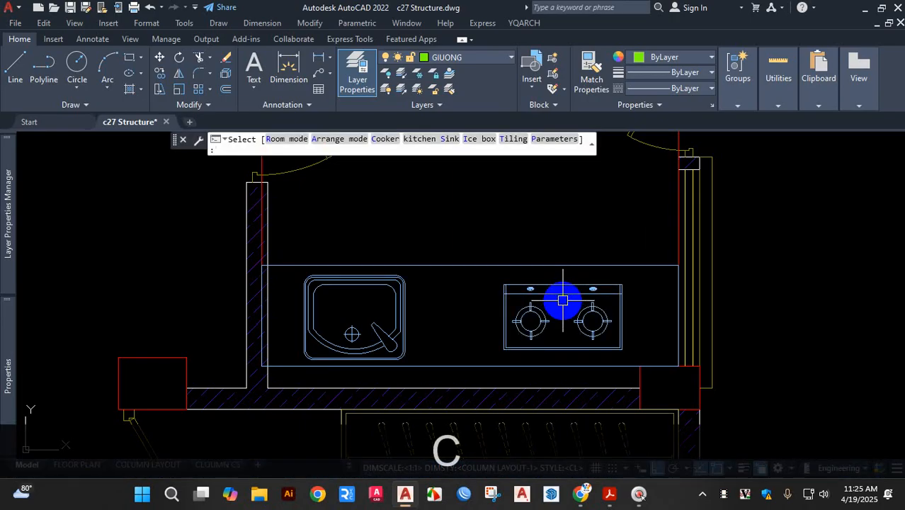
{"action": "scroll", "coordinate": [562, 300], "scroll_direction": "up", "scroll_amount": 2}
{"action": "scroll", "coordinate": [563, 300], "scroll_direction": "up", "scroll_amount": 2}
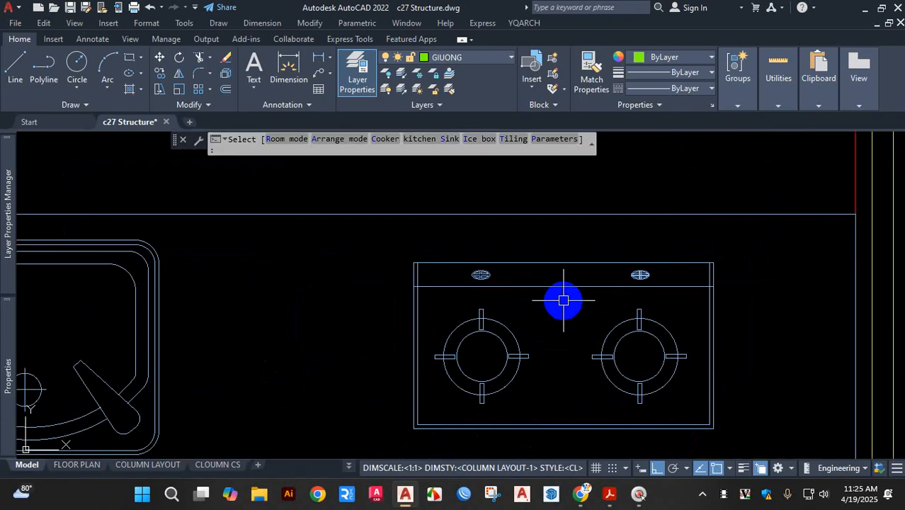
{"action": "key", "text": "c"}
{"action": "key", "text": "c"}
{"action": "key", "text": "c"}
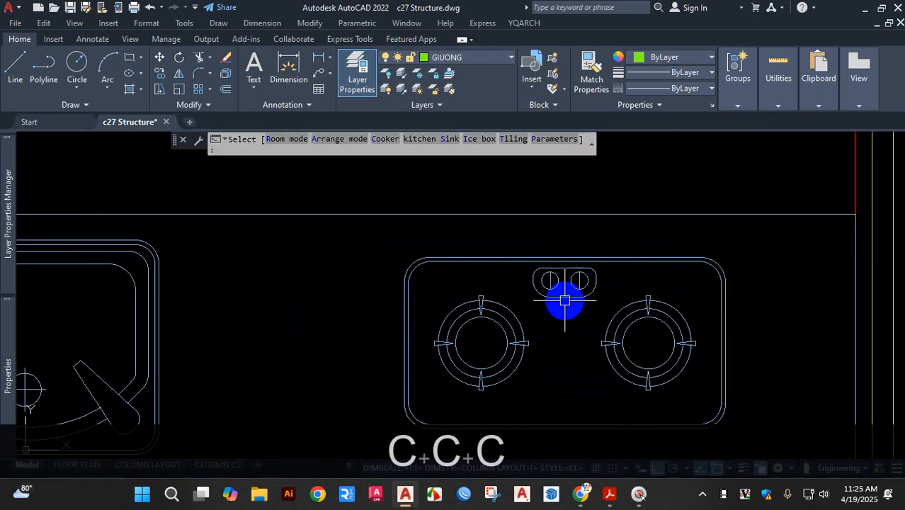
{"action": "key", "text": "c"}
{"action": "key", "text": "c"}
{"action": "key", "text": "c"}
{"action": "key", "text": "c"}
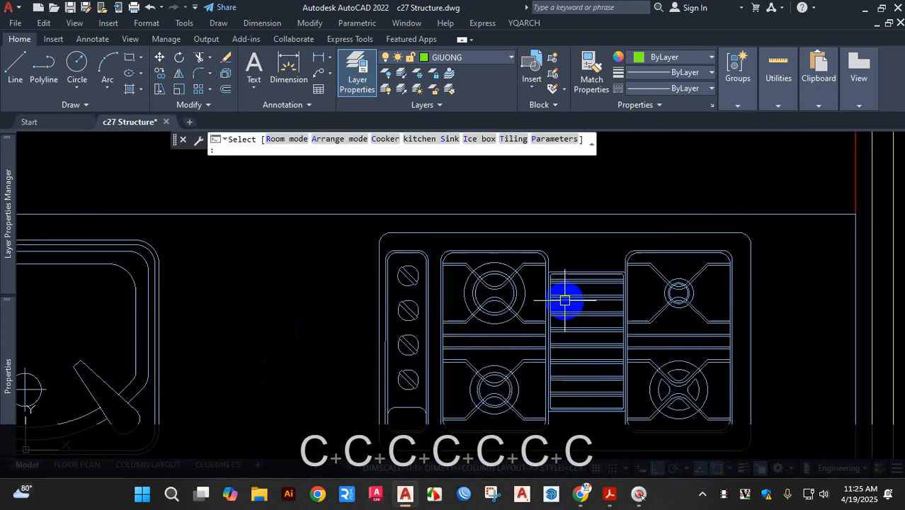
{"action": "scroll", "coordinate": [565, 300], "scroll_direction": "down", "scroll_amount": 2}
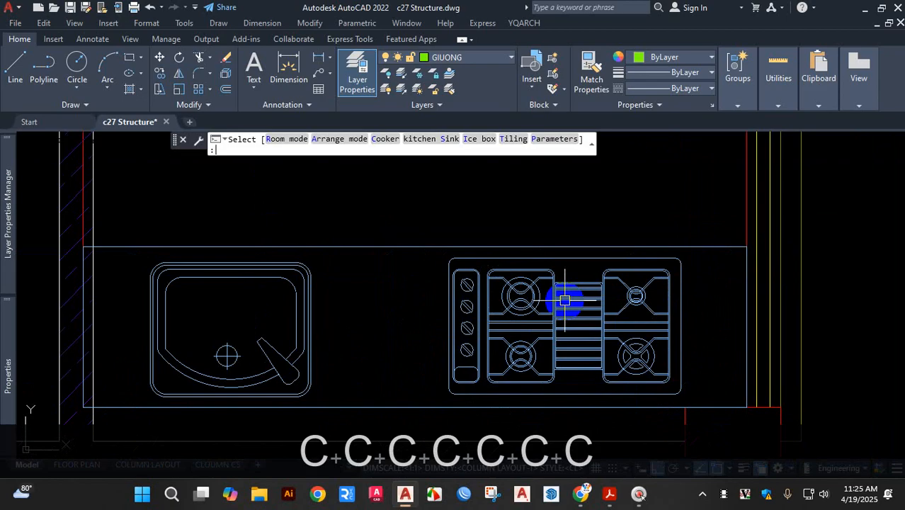
{"action": "key", "text": "c"}
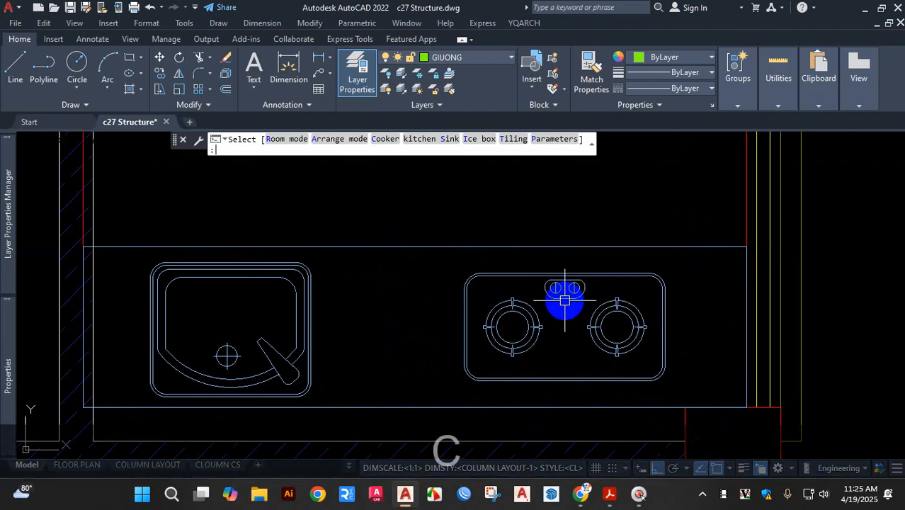
{"action": "key", "text": "c"}
{"action": "key", "text": "c"}
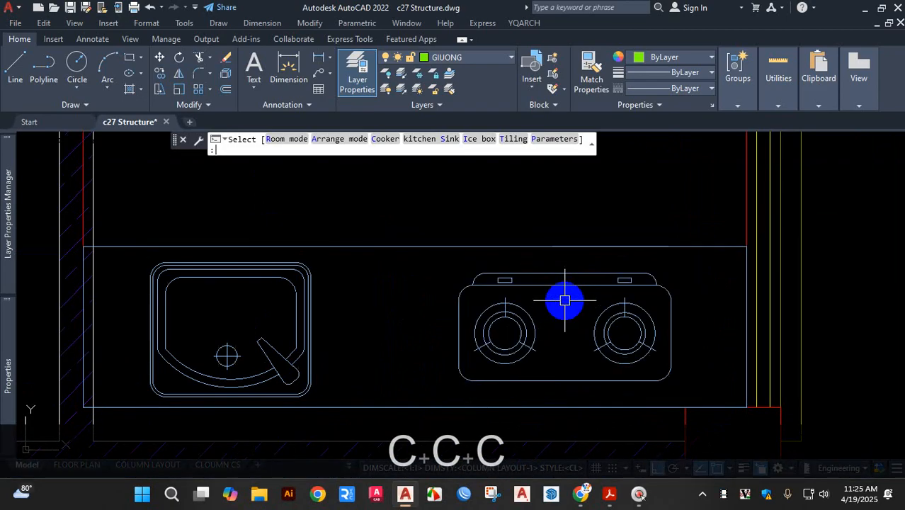
{"action": "key", "text": "c"}
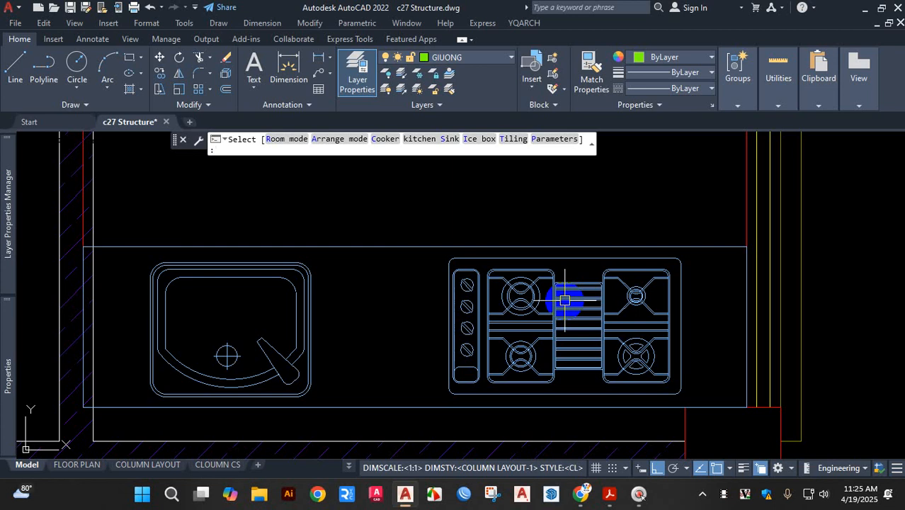
Cycle through the kitchen sink designs to the double-basin sink with a double rim and slanted faucet
{"action": "key", "text": "s"}
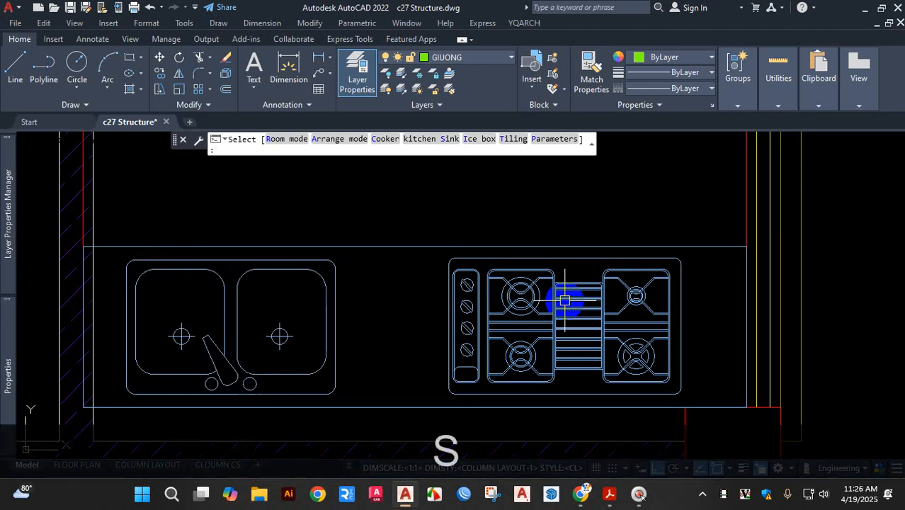
{"action": "key", "text": "s"}
{"action": "key", "text": "s"}
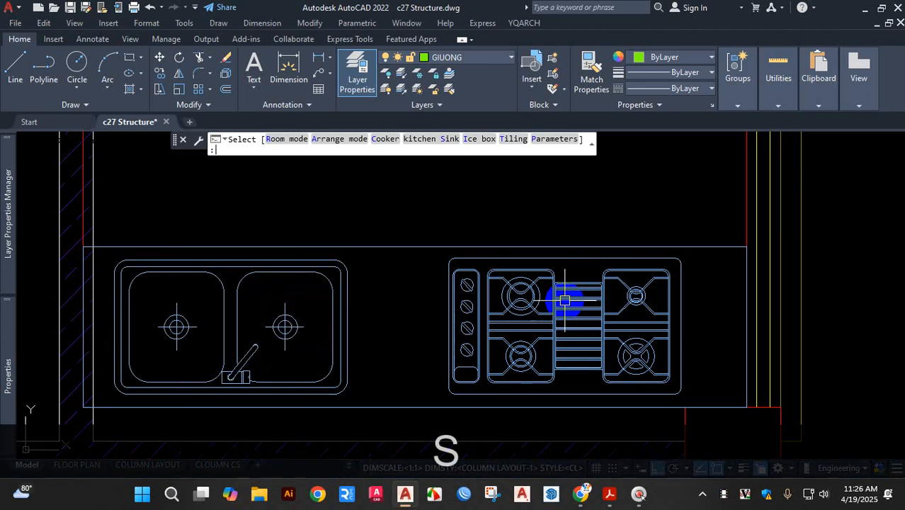
{"action": "key", "text": "s"}
{"action": "key", "text": "s"}
{"action": "key", "text": "s"}
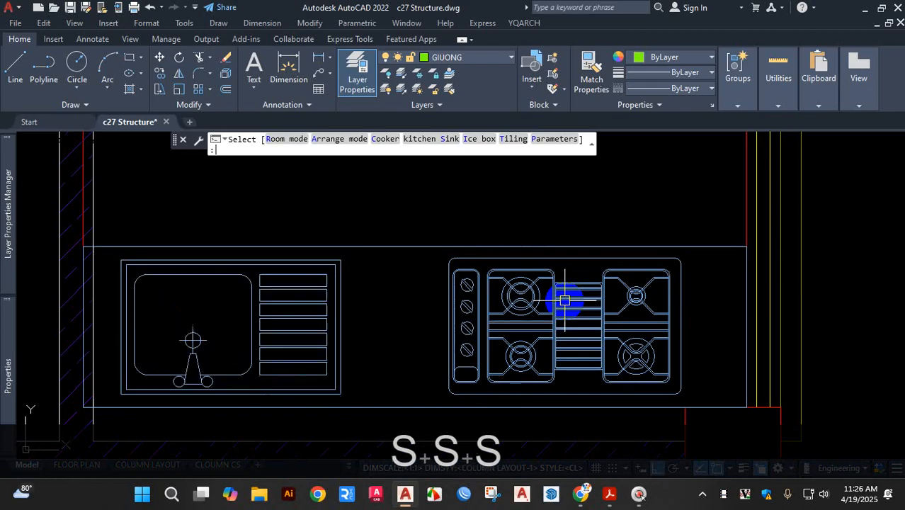
{"action": "key", "text": "s"}
{"action": "key", "text": "s"}
{"action": "key", "text": "s"}
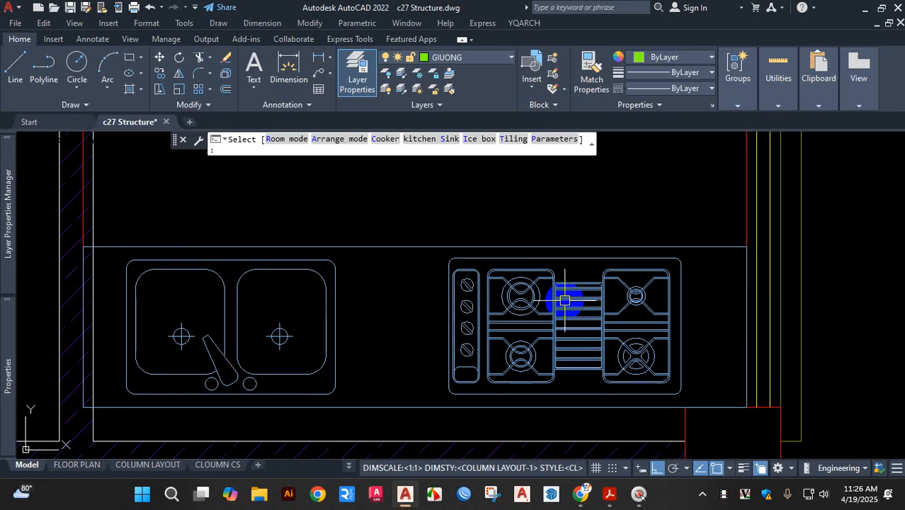
{"action": "key", "text": "s"}
{"action": "key", "text": "s"}
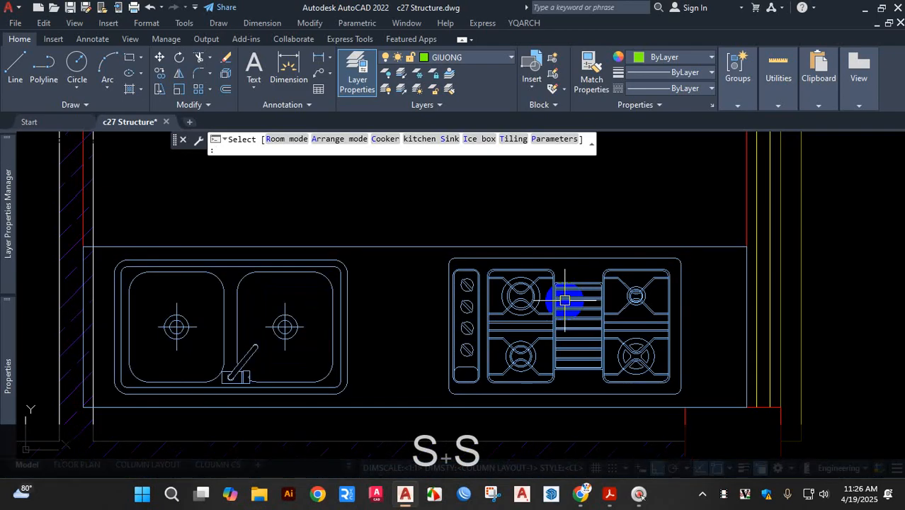
Browse the other kitchen sink designs and return to the double-rim, double-basin sink with the slanted faucet
{"action": "key", "text": "s"}
{"action": "key", "text": "s"}
{"action": "key", "text": "s"}
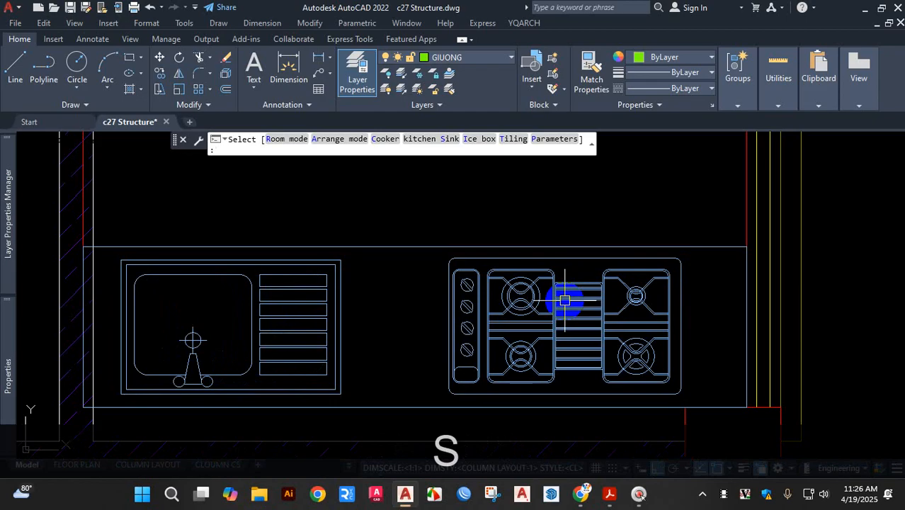
{"action": "key", "text": "s"}
{"action": "key", "text": "s"}
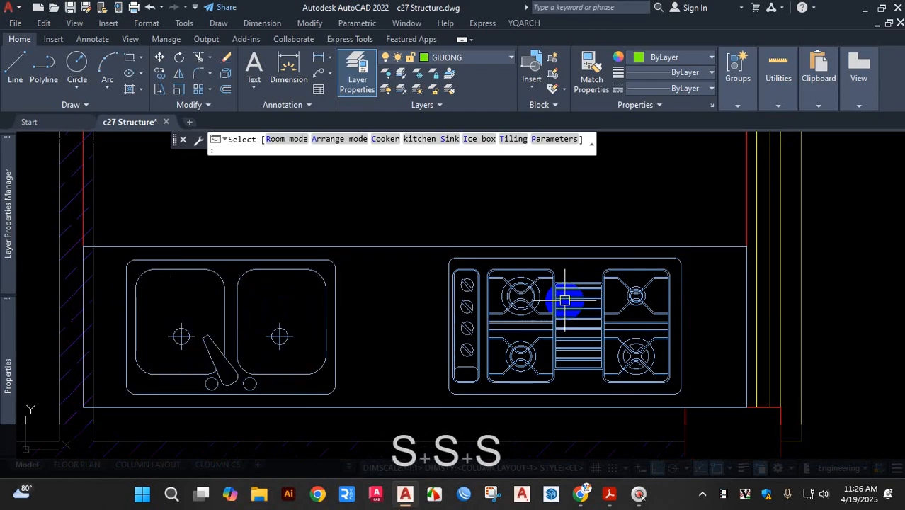
{"action": "key", "text": "s"}
{"action": "key", "text": "s"}
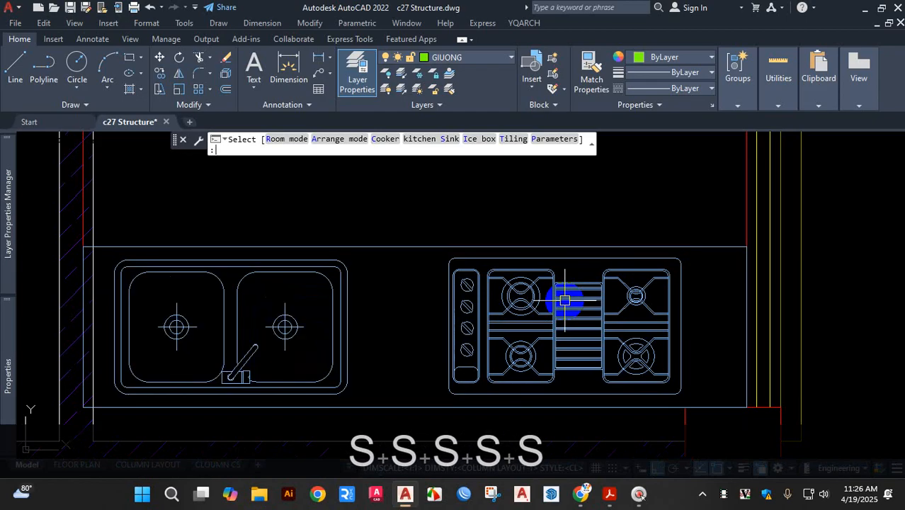
{"action": "scroll", "coordinate": [567, 296], "scroll_direction": "down", "scroll_amount": 4}
{"action": "scroll", "coordinate": [580, 283], "scroll_direction": "down", "scroll_amount": 2}
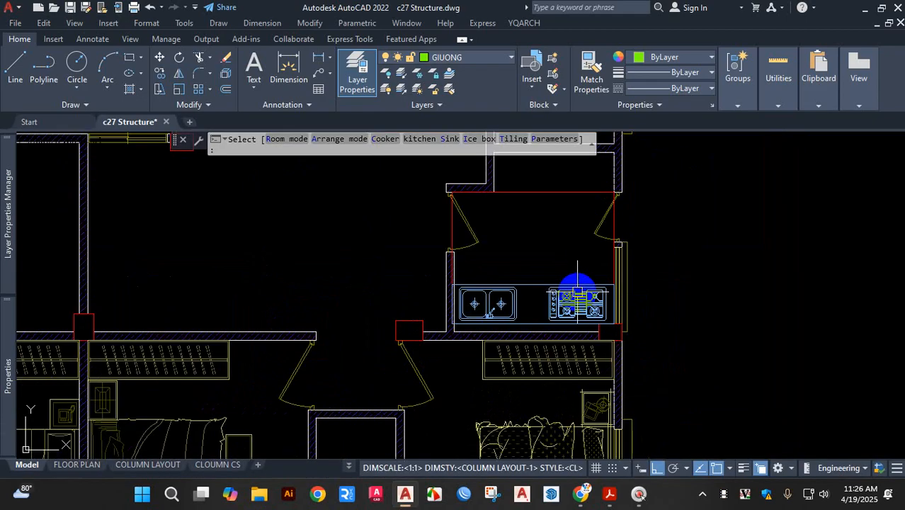
{"action": "scroll", "coordinate": [577, 291], "scroll_direction": "up", "scroll_amount": 2}
{"action": "key", "text": "ctrl+1"}
{"action": "left_click", "coordinate": [577, 291]}
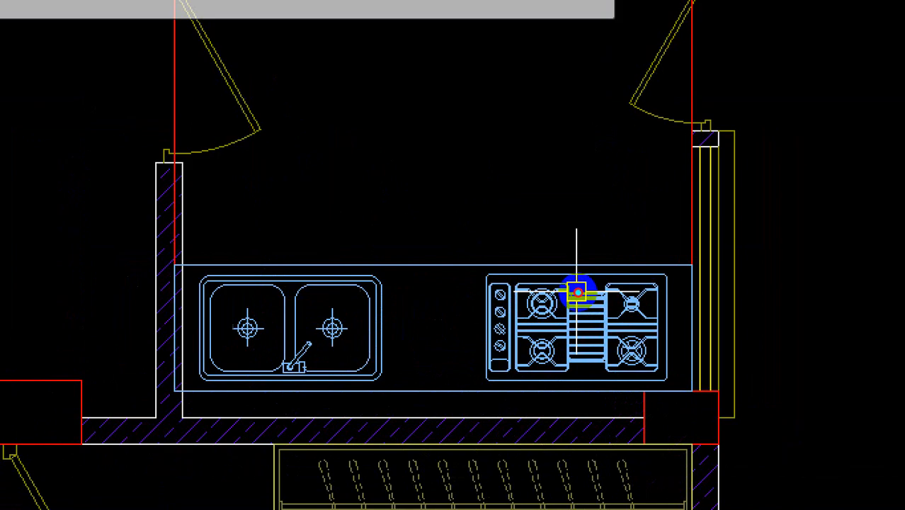
{"action": "left_click_drag", "start_coordinate": [181, 258], "coordinate": [188, 290]}
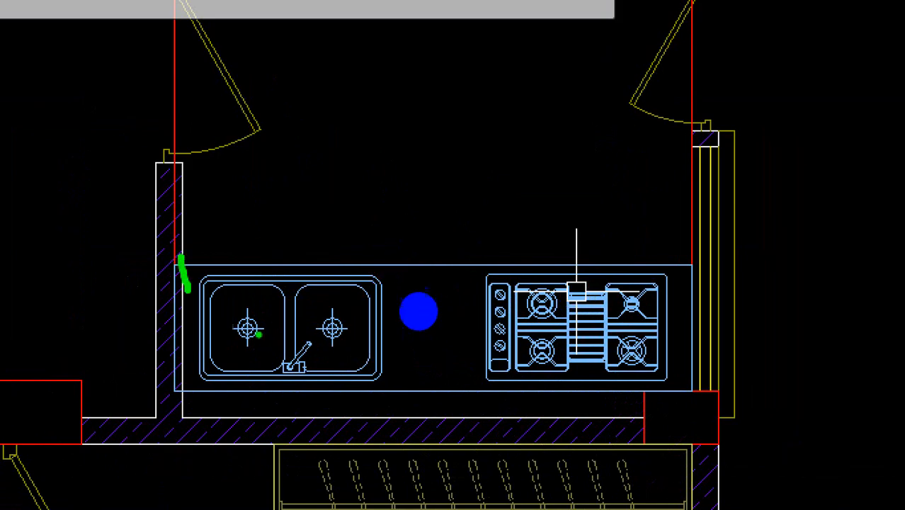
{"action": "key", "text": "ctrl+1"}
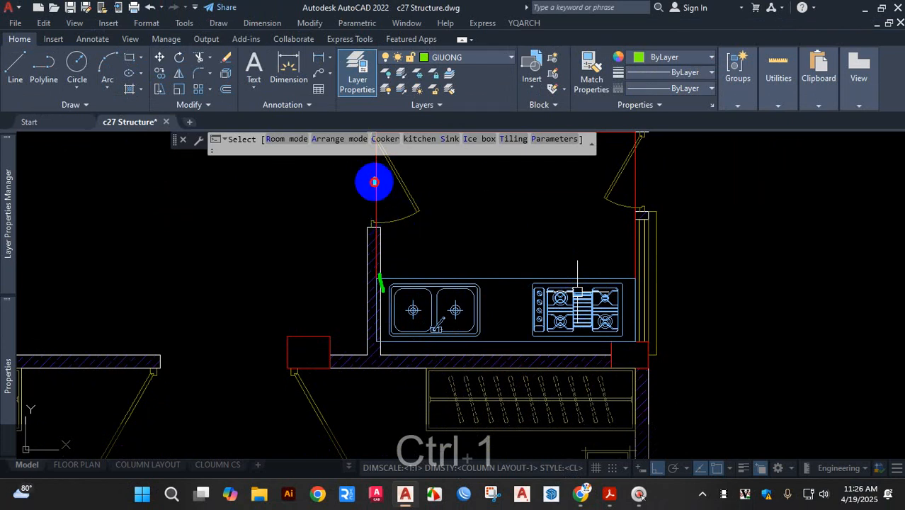
{"action": "mouse_move", "coordinate": [374, 179]}
{"action": "left_mouse_down"}
{"action": "mouse_move", "coordinate": [377, 314]}
{"action": "mouse_move", "coordinate": [420, 334]}
{"action": "mouse_move", "coordinate": [461, 336]}
{"action": "left_mouse_up"}
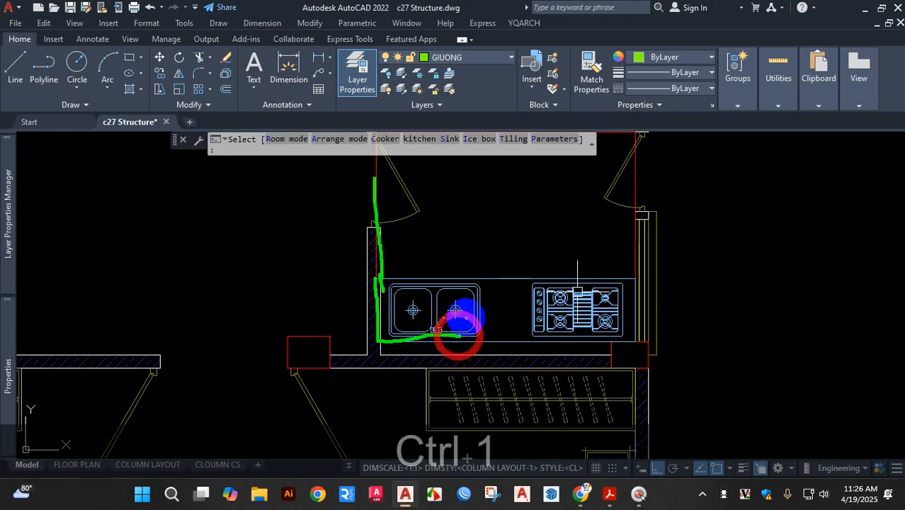
{"action": "left_click_drag", "start_coordinate": [381, 229], "coordinate": [462, 230]}
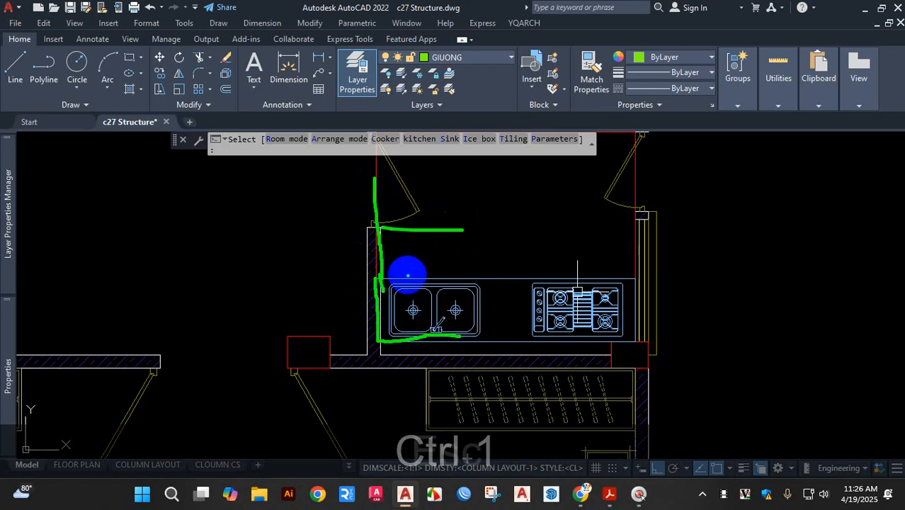
{"action": "key", "text": "Escape"}
{"action": "scroll", "coordinate": [480, 291], "scroll_direction": "down", "scroll_amount": 2}
{"action": "scroll", "coordinate": [480, 289], "scroll_direction": "down", "scroll_amount": 2}
{"action": "scroll", "coordinate": [424, 214], "scroll_direction": "up", "scroll_amount": 8}
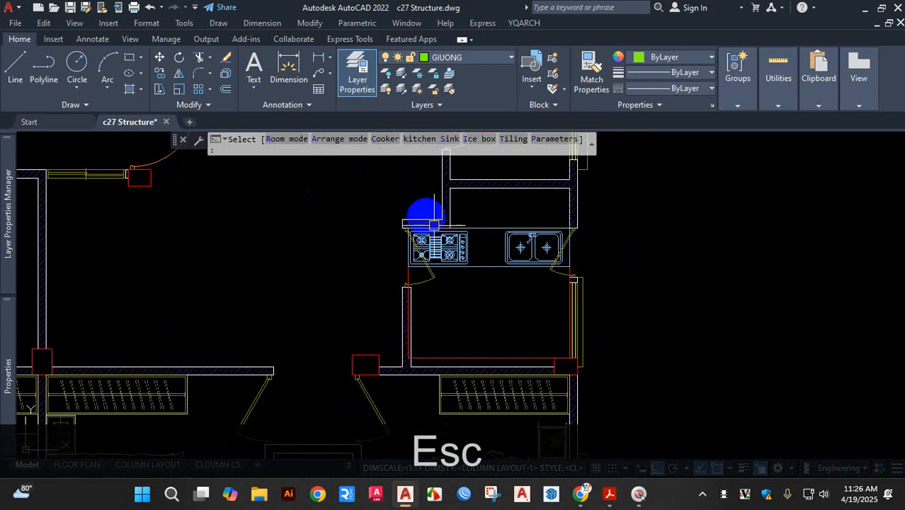
{"action": "key", "text": "ctrl"}
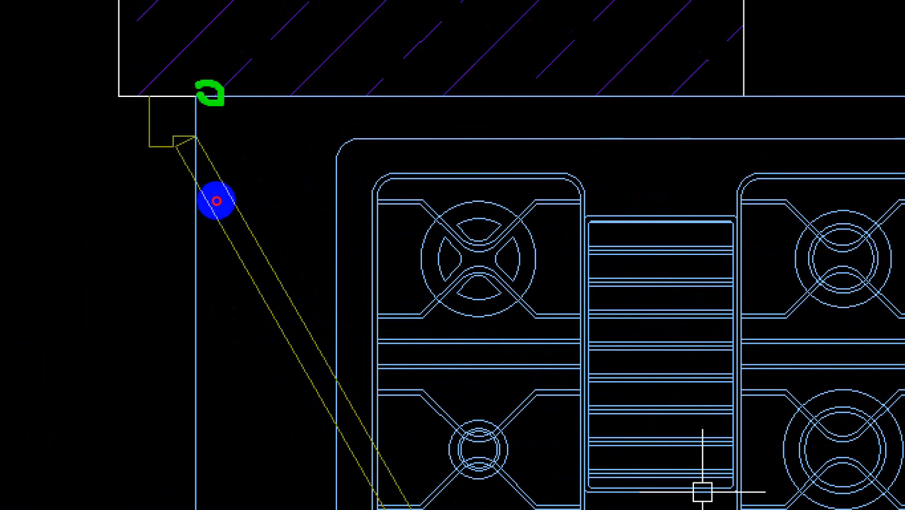
{"action": "left_click_drag", "start_coordinate": [199, 85], "coordinate": [260, 483]}
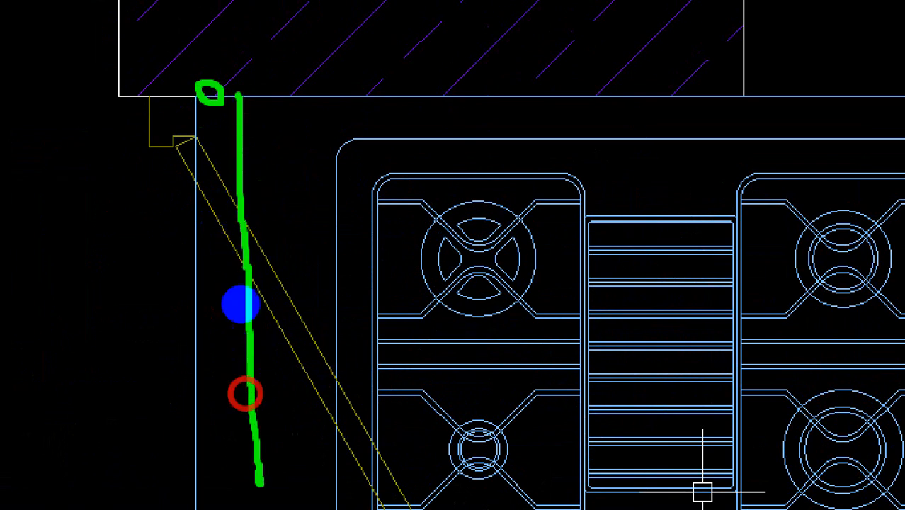
{"action": "left_click", "coordinate": [223, 216]}
{"action": "key", "text": "Escape"}
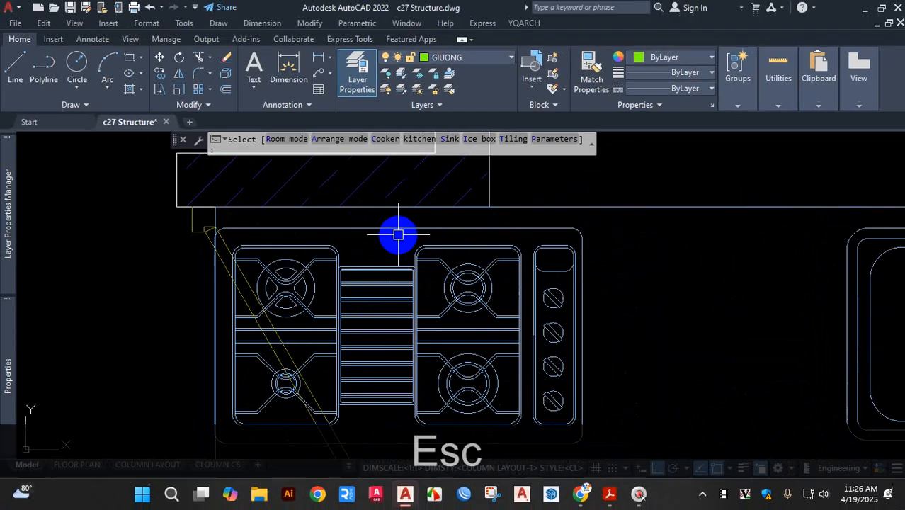
Place the kitchen counter along the wardrobe-side wall with the cooker beside the interior wall and the sink beside the window
{"action": "scroll", "coordinate": [460, 284], "scroll_direction": "down", "scroll_amount": 4}
{"action": "scroll", "coordinate": [471, 311], "scroll_direction": "up", "scroll_amount": 4}
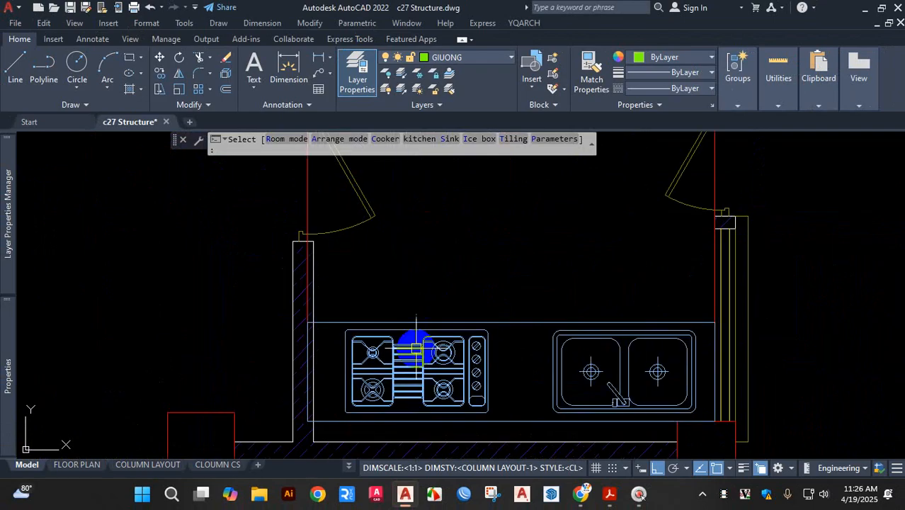
{"action": "left_click", "coordinate": [415, 348]}
{"action": "key", "text": "Escape"}
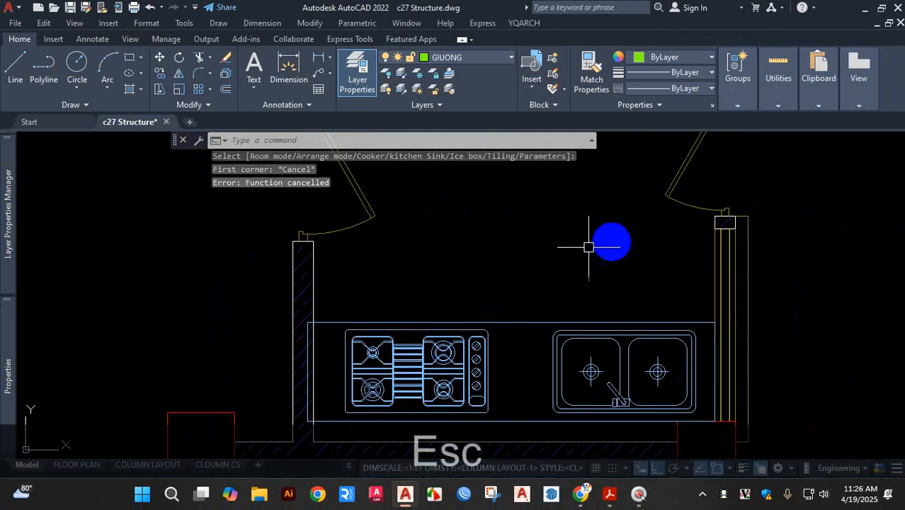
Stretch the countertop's cooker-side edge to the inner face of the adjoining wall
{"action": "scroll", "coordinate": [609, 242], "scroll_direction": "down", "scroll_amount": 4}
{"action": "scroll", "coordinate": [559, 292], "scroll_direction": "up", "scroll_amount": 4}
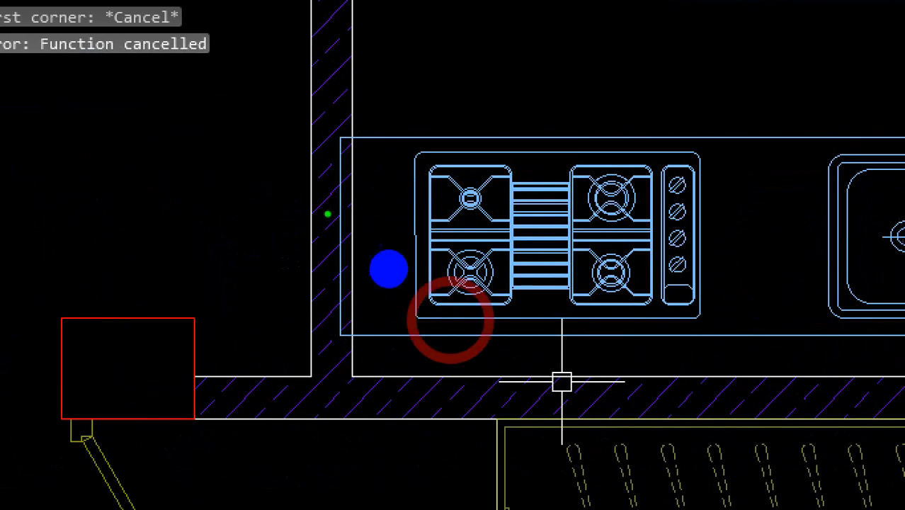
{"action": "mouse_move", "coordinate": [399, 137]}
{"action": "left_mouse_down"}
{"action": "mouse_move", "coordinate": [348, 138]}
{"action": "mouse_move", "coordinate": [330, 333]}
{"action": "left_mouse_up"}
{"action": "key", "text": "Escape"}
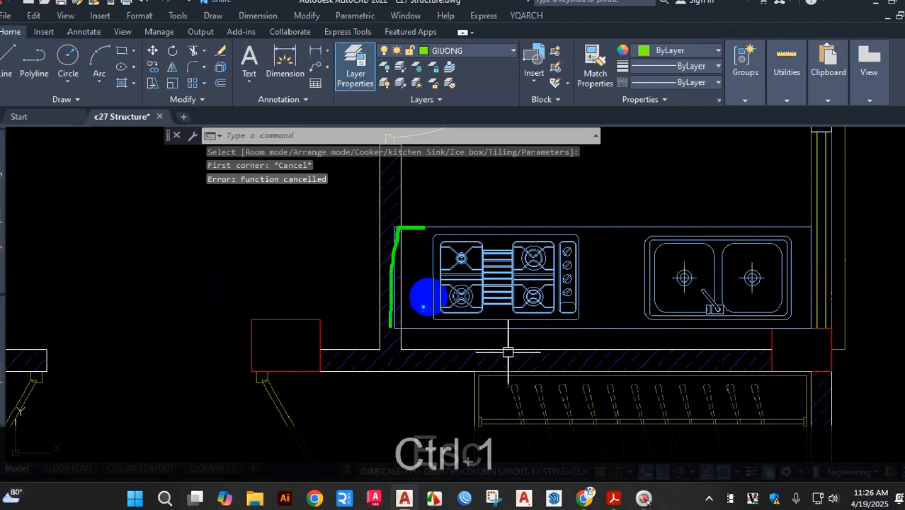
{"action": "left_click", "coordinate": [418, 229]}
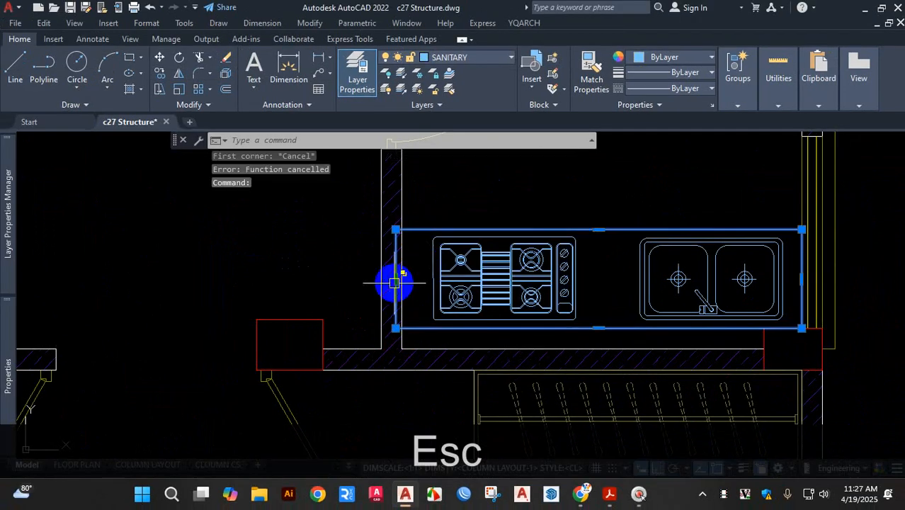
{"action": "left_click", "coordinate": [395, 279]}
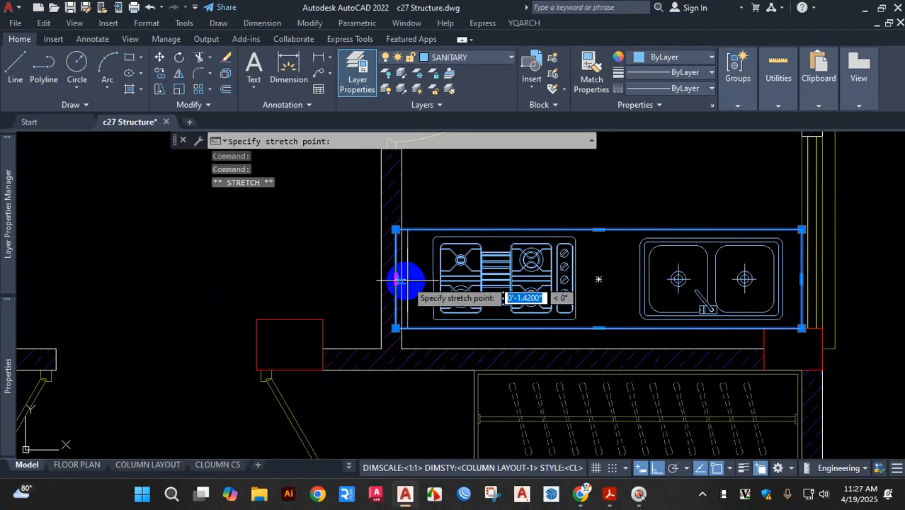
{"action": "key", "text": "Escape"}
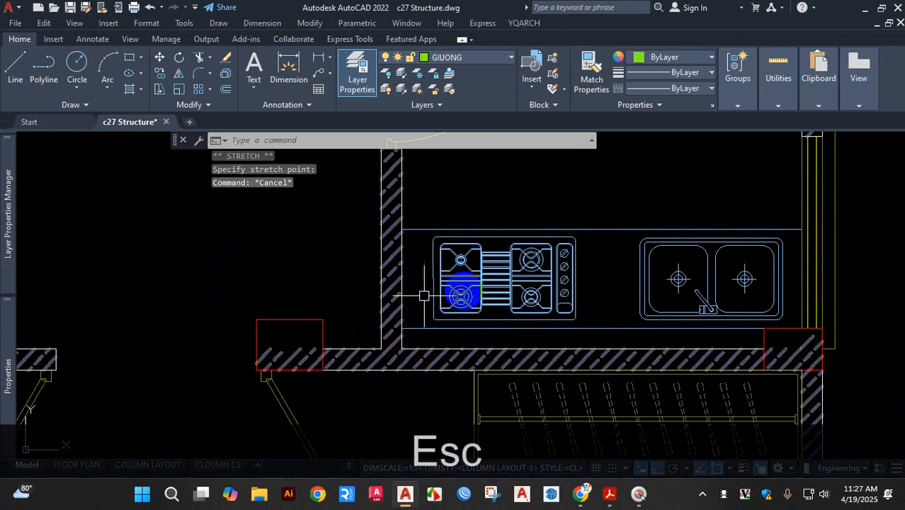
Examine the placed kitchen counter and the small unfurnished rooms on both sides of the floor plan
{"action": "scroll", "coordinate": [433, 289], "scroll_direction": "down", "scroll_amount": 3}
{"action": "scroll", "coordinate": [524, 276], "scroll_direction": "up", "scroll_amount": 4}
{"action": "scroll", "coordinate": [482, 308], "scroll_direction": "down", "scroll_amount": 6}
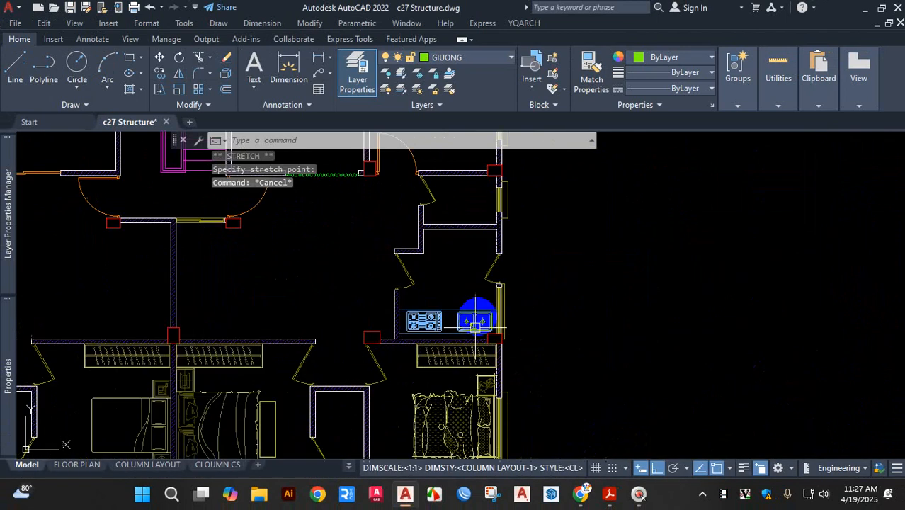
{"action": "scroll", "coordinate": [472, 304], "scroll_direction": "up", "scroll_amount": 4}
{"action": "scroll", "coordinate": [453, 350], "scroll_direction": "down", "scroll_amount": 5}
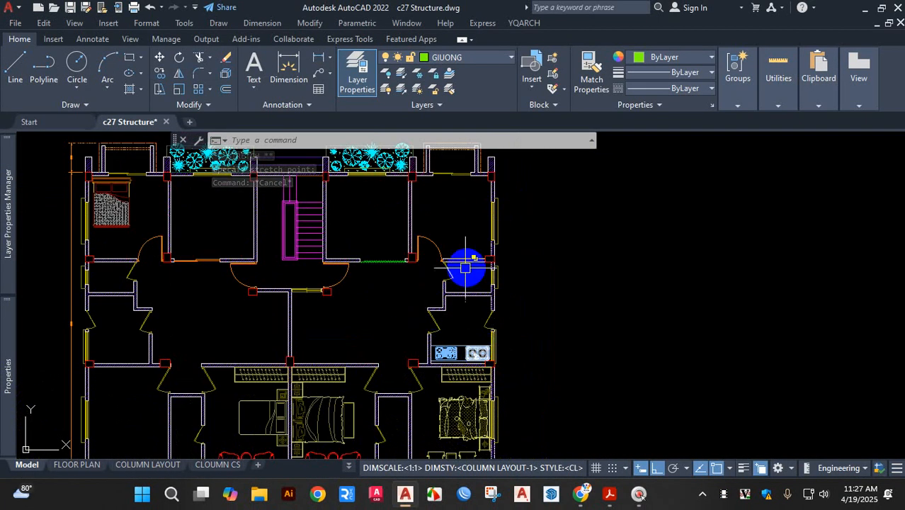
{"action": "scroll", "coordinate": [475, 272], "scroll_direction": "up", "scroll_amount": 5}
{"action": "scroll", "coordinate": [495, 293], "scroll_direction": "down", "scroll_amount": 5}
{"action": "scroll", "coordinate": [256, 325], "scroll_direction": "up", "scroll_amount": 4}
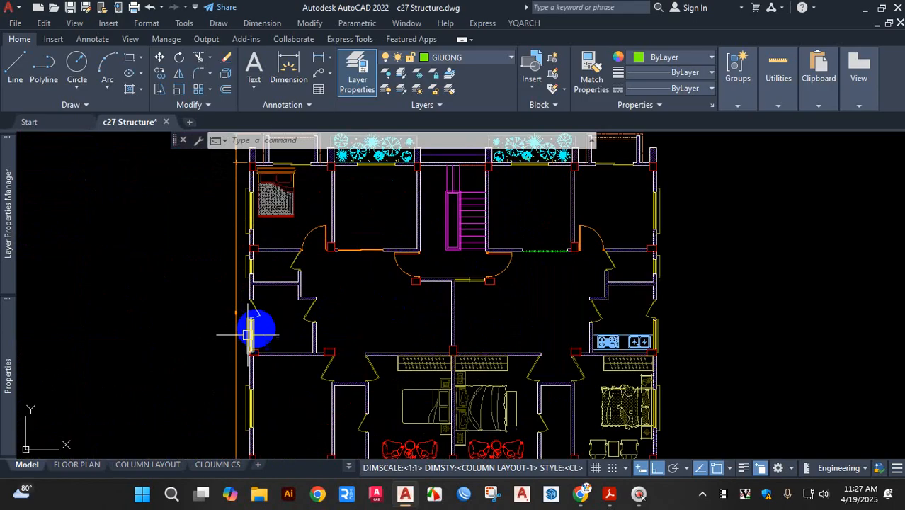
{"action": "scroll", "coordinate": [305, 312], "scroll_direction": "up", "scroll_amount": 2}
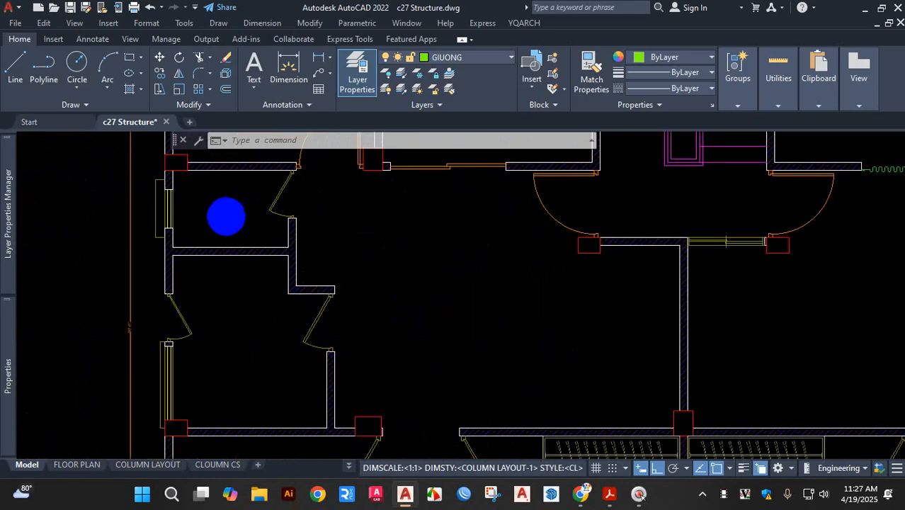
Start a Toilet layout with YQArch's Arrange Furniture command and define its rectangular area in empty drawing space
{"action": "scroll", "coordinate": [319, 261], "scroll_direction": "down", "scroll_amount": 8}
{"action": "scroll", "coordinate": [520, 270], "scroll_direction": "up", "scroll_amount": 5}
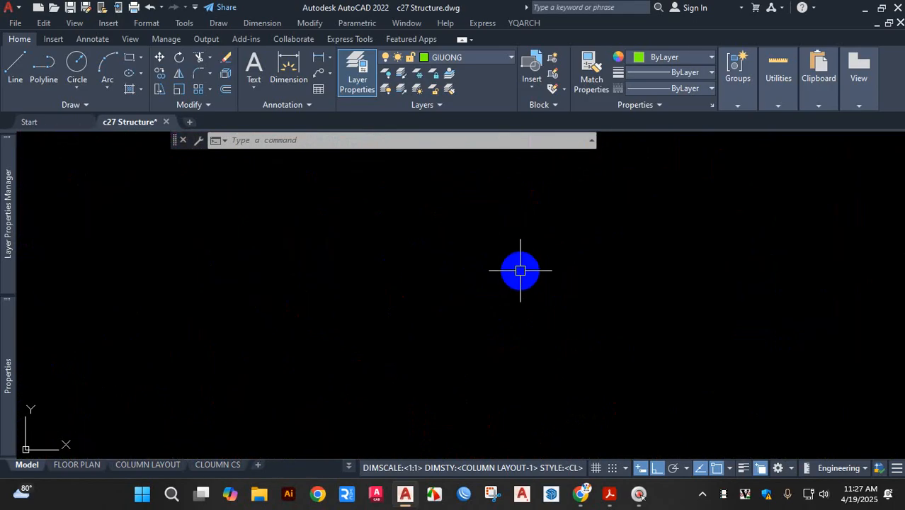
{"action": "type", "text": "jj"}
{"action": "key", "text": "Return"}
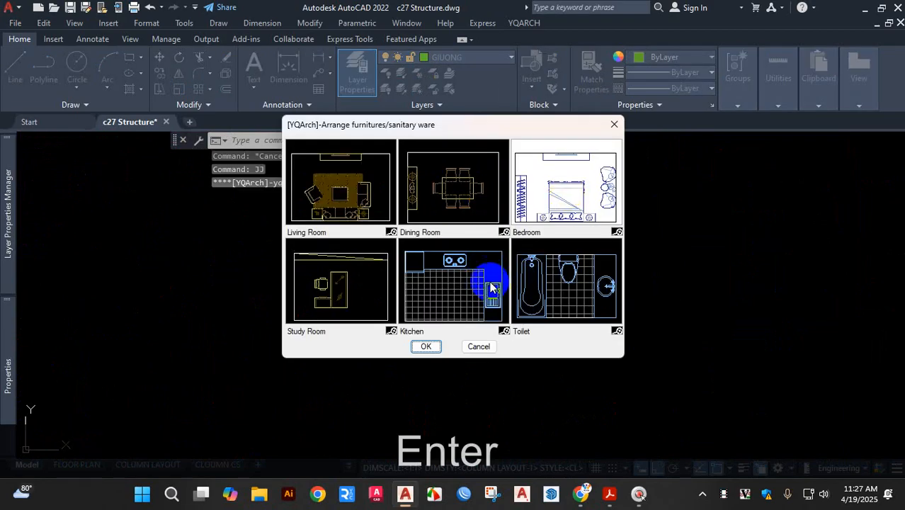
{"action": "left_click", "coordinate": [584, 261]}
{"action": "left_click", "coordinate": [427, 346]}
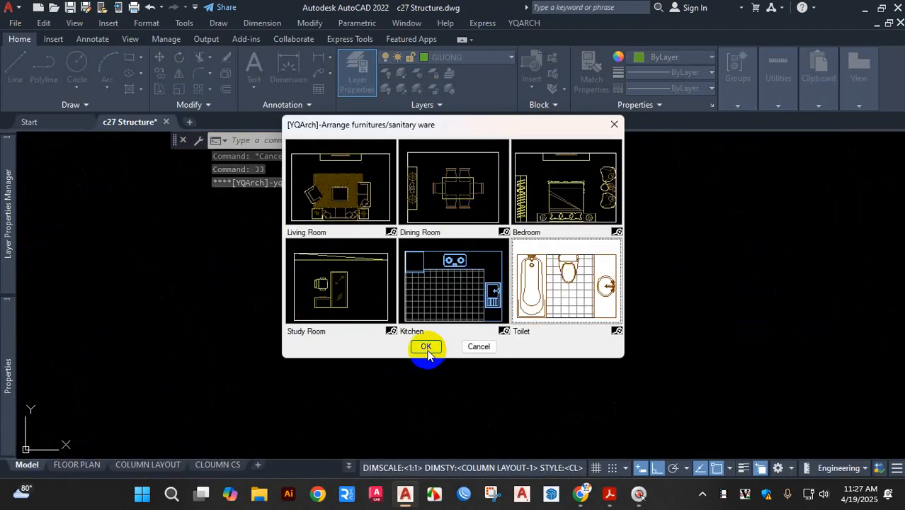
{"action": "left_click", "coordinate": [332, 257]}
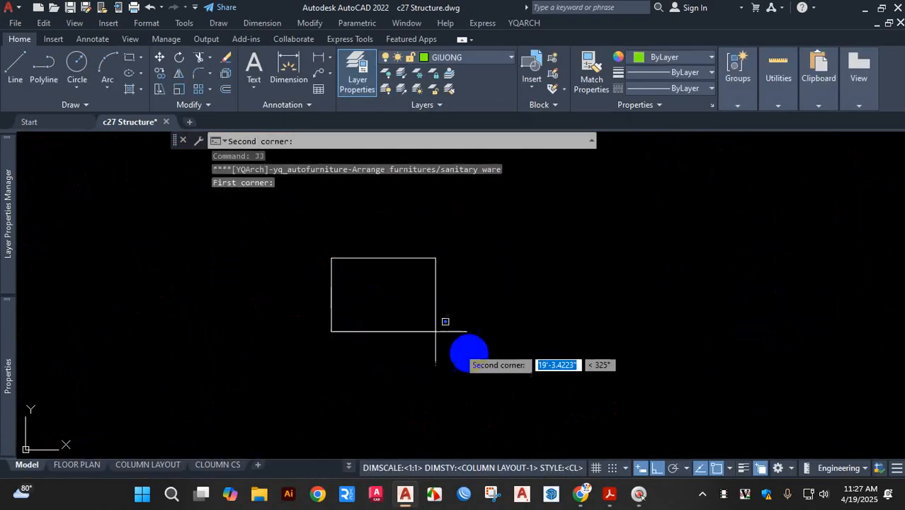
{"action": "left_click", "coordinate": [435, 317]}
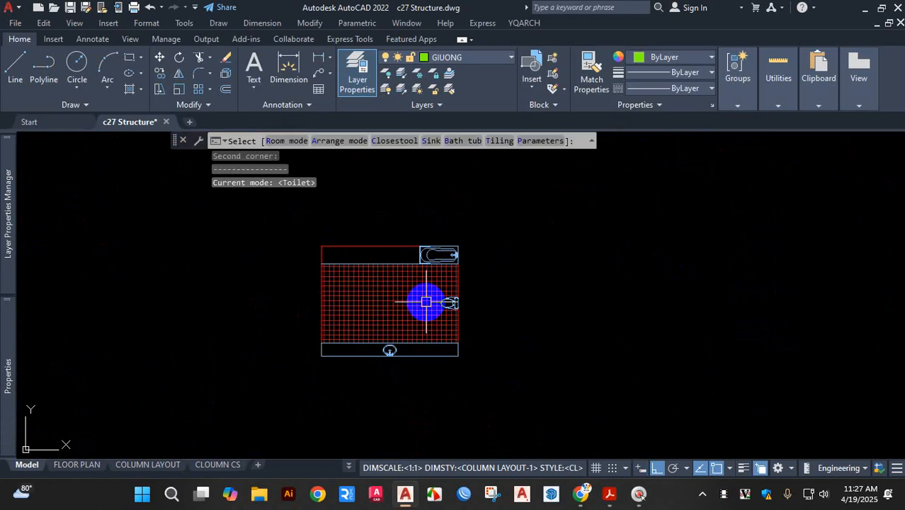
{"action": "scroll", "coordinate": [401, 298], "scroll_direction": "up", "scroll_amount": 2}
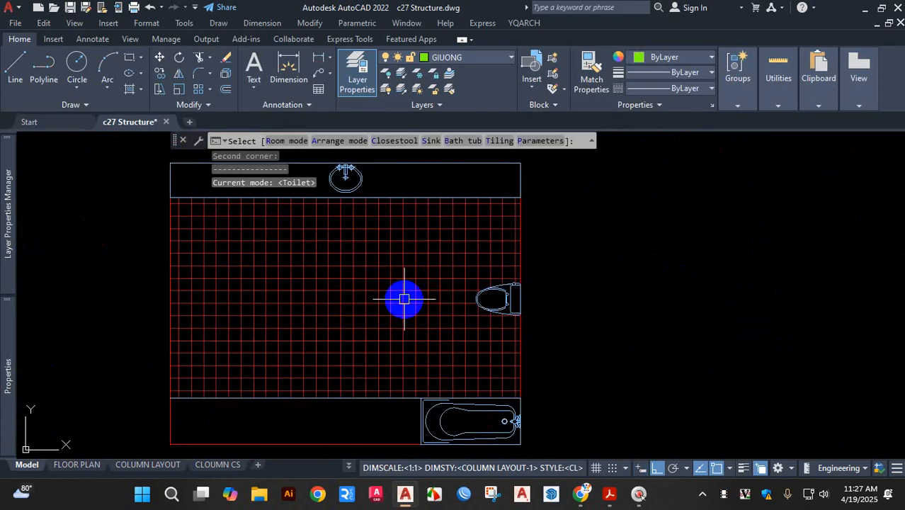
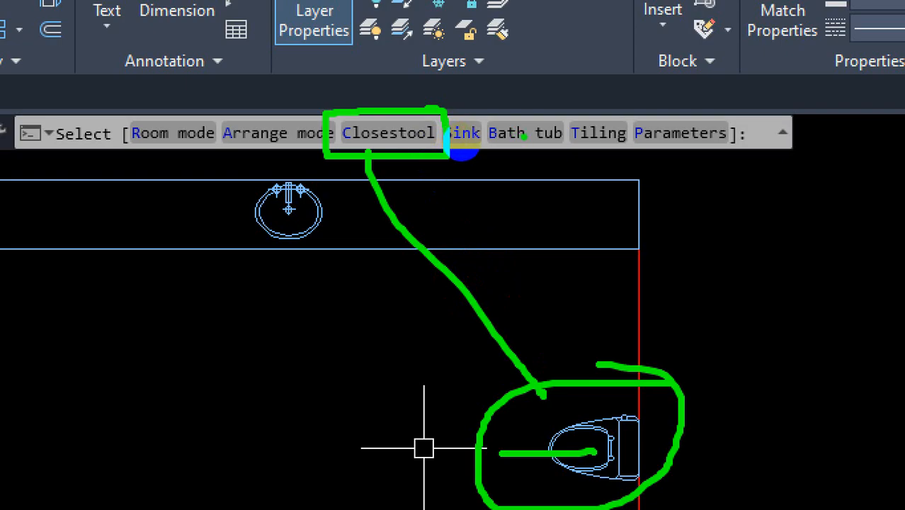
{"action": "mouse_move", "coordinate": [519, 143]}
{"action": "left_mouse_down"}
{"action": "mouse_move", "coordinate": [397, 354]}
{"action": "mouse_move", "coordinate": [427, 409]}
{"action": "mouse_move", "coordinate": [457, 437]}
{"action": "mouse_move", "coordinate": [458, 408]}
{"action": "left_mouse_up"}
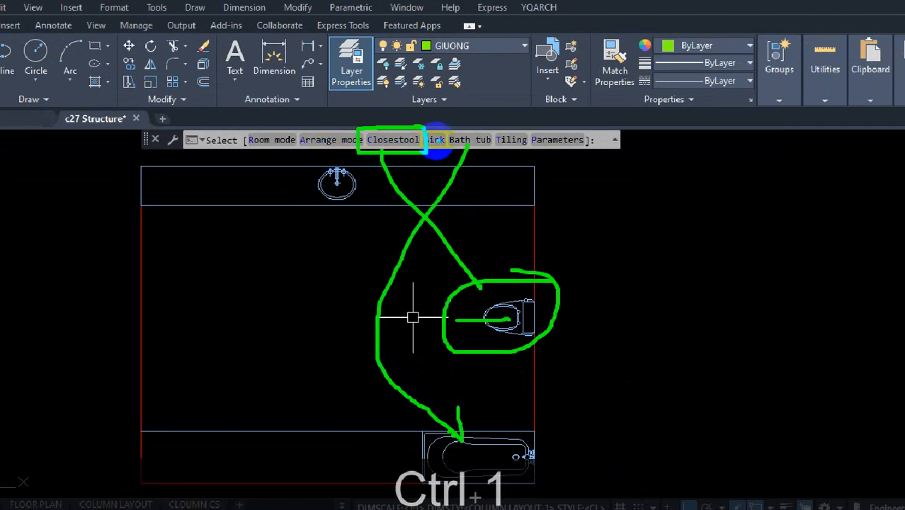
{"action": "mouse_move", "coordinate": [437, 141]}
{"action": "left_mouse_down"}
{"action": "mouse_move", "coordinate": [420, 170]}
{"action": "mouse_move", "coordinate": [369, 180]}
{"action": "mouse_move", "coordinate": [370, 189]}
{"action": "left_mouse_up"}
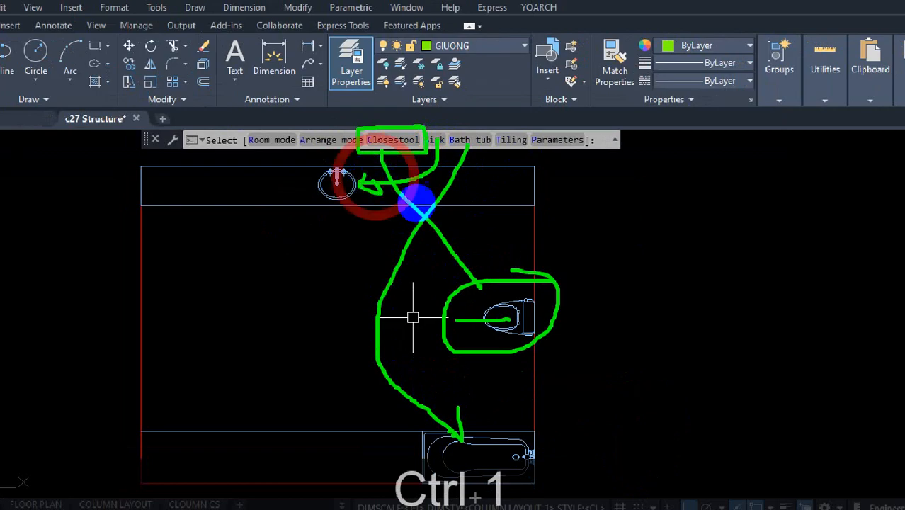
{"action": "key", "text": "Escape"}
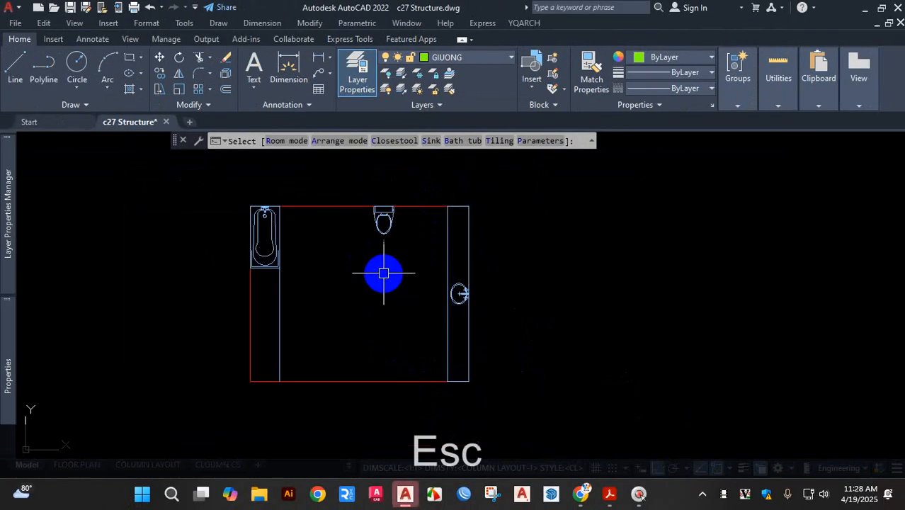
Cycle through the bath tub designs to the toilet layout option without a bath tub
{"action": "key", "text": "b"}
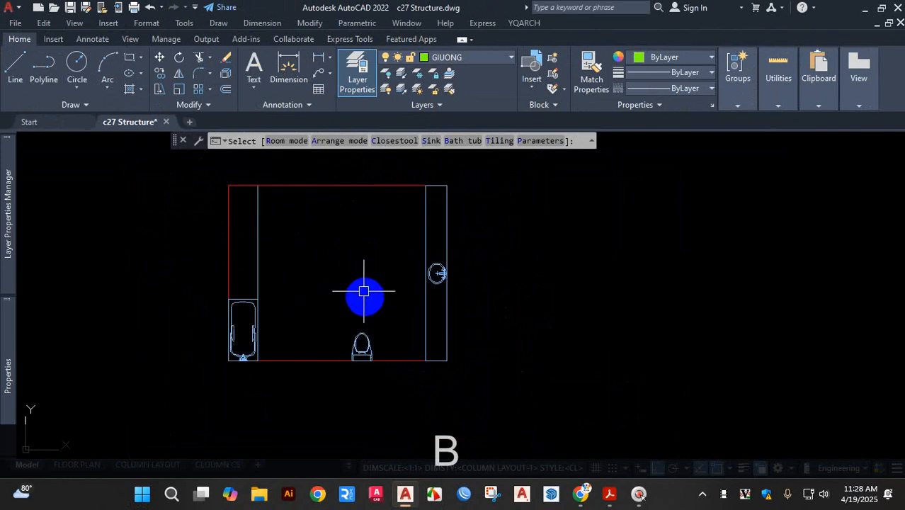
{"action": "scroll", "coordinate": [375, 295], "scroll_direction": "up", "scroll_amount": 4}
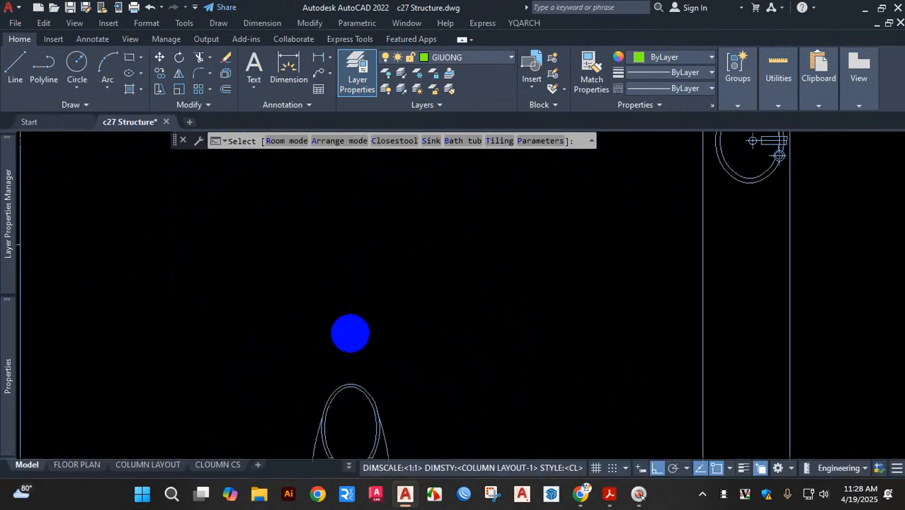
{"action": "key", "text": "b"}
{"action": "key", "text": "b"}
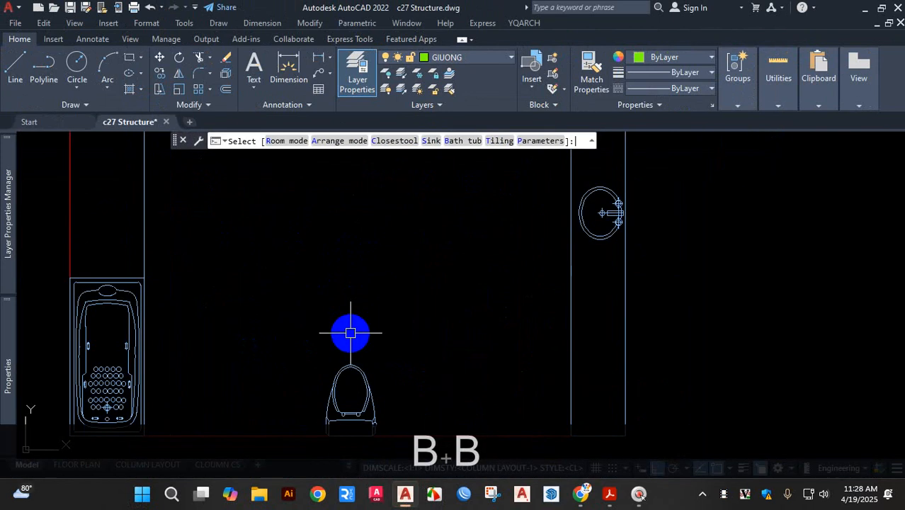
{"action": "key", "text": "b"}
{"action": "key", "text": "b"}
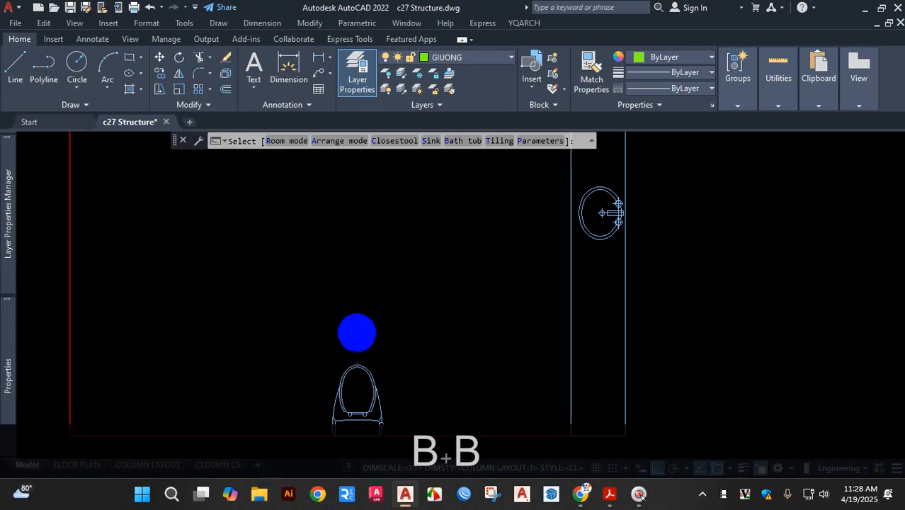
{"action": "scroll", "coordinate": [354, 332], "scroll_direction": "down", "scroll_amount": 4}
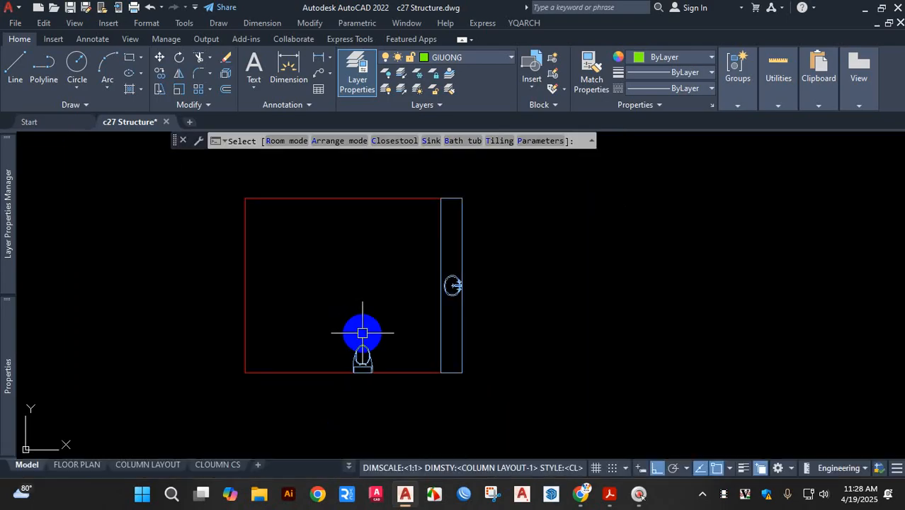
Cycle the Toilet arrangement in the red test rectangle through the available bath tub and closestool styles
{"action": "scroll", "coordinate": [363, 332], "scroll_direction": "up", "scroll_amount": 4}
{"action": "key", "text": "b"}
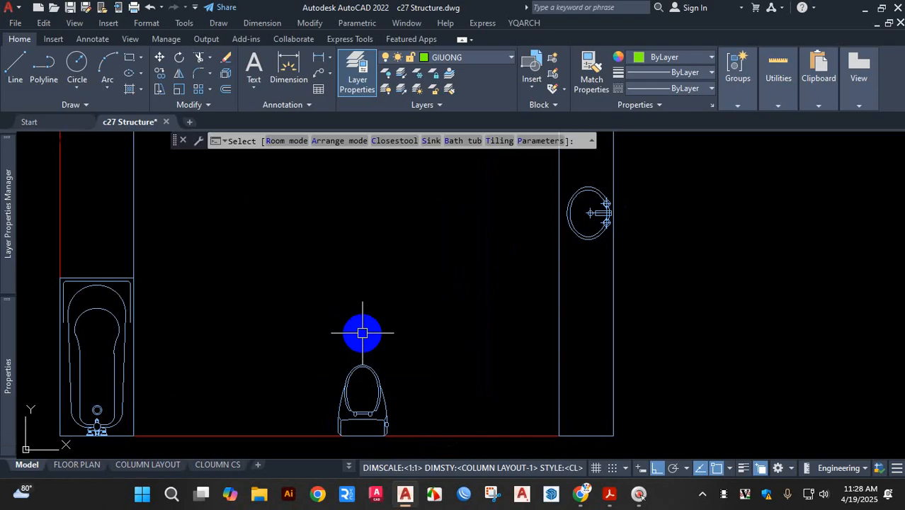
{"action": "key", "text": "c"}
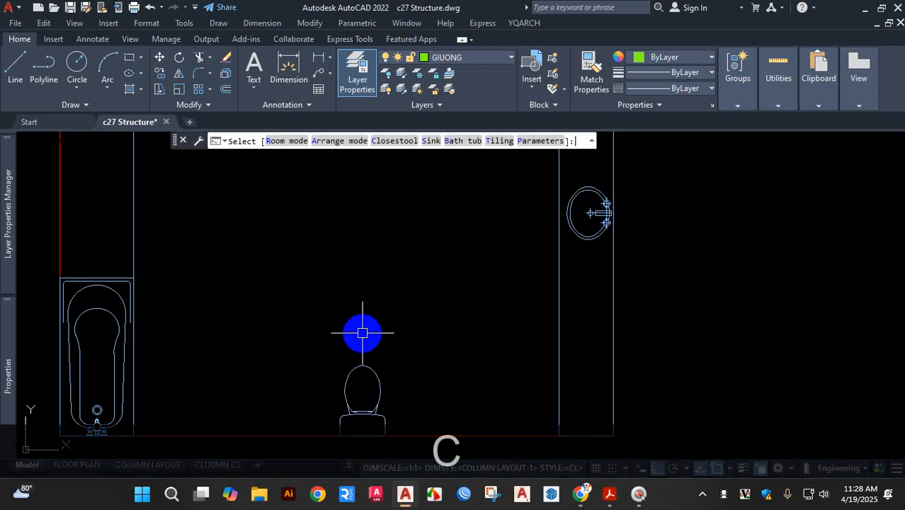
{"action": "key", "text": "c"}
{"action": "key", "text": "c"}
{"action": "key", "text": "c"}
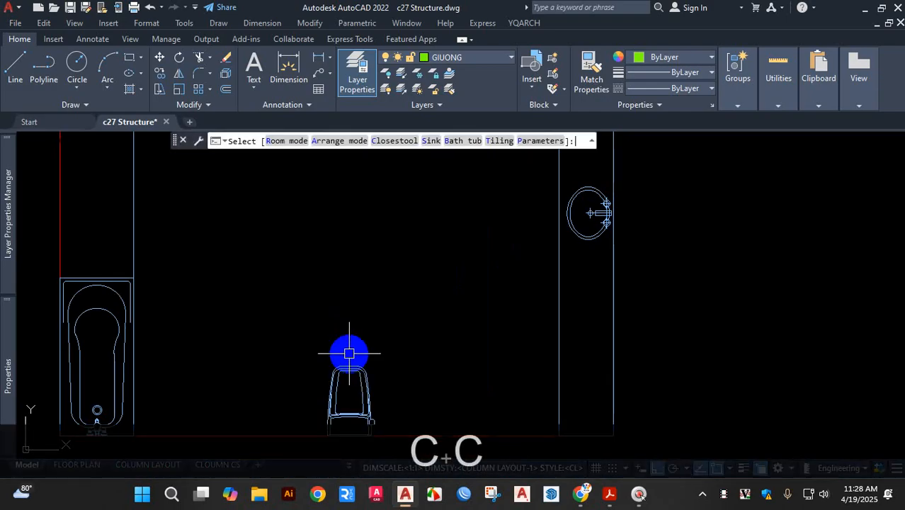
{"action": "scroll", "coordinate": [349, 353], "scroll_direction": "up", "scroll_amount": 2}
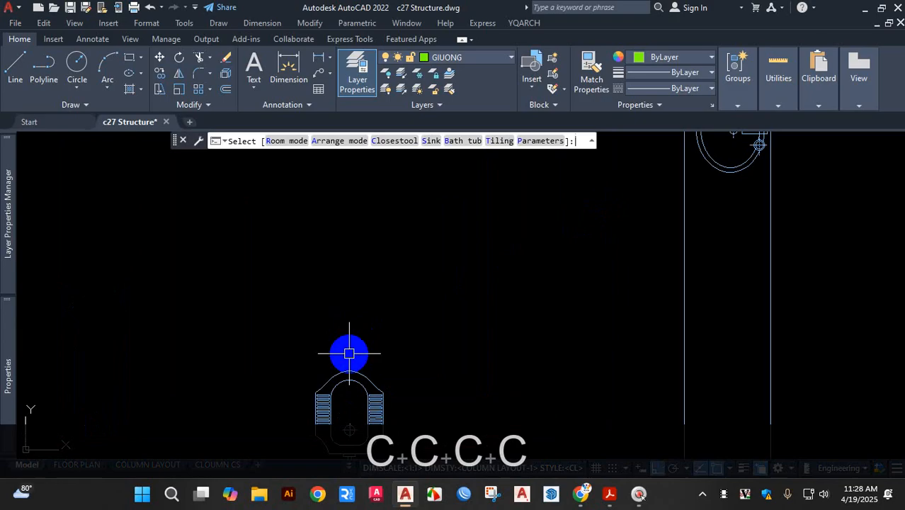
{"action": "key", "text": "c"}
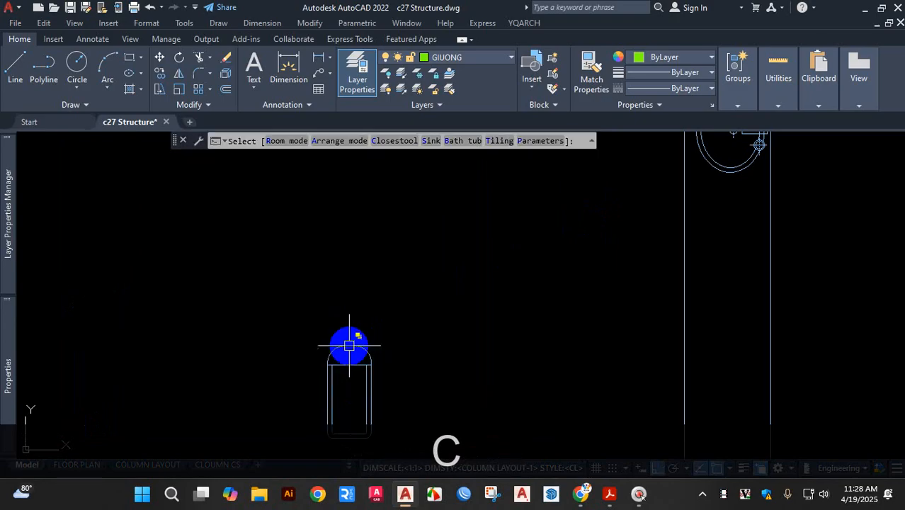
{"action": "key", "text": "c"}
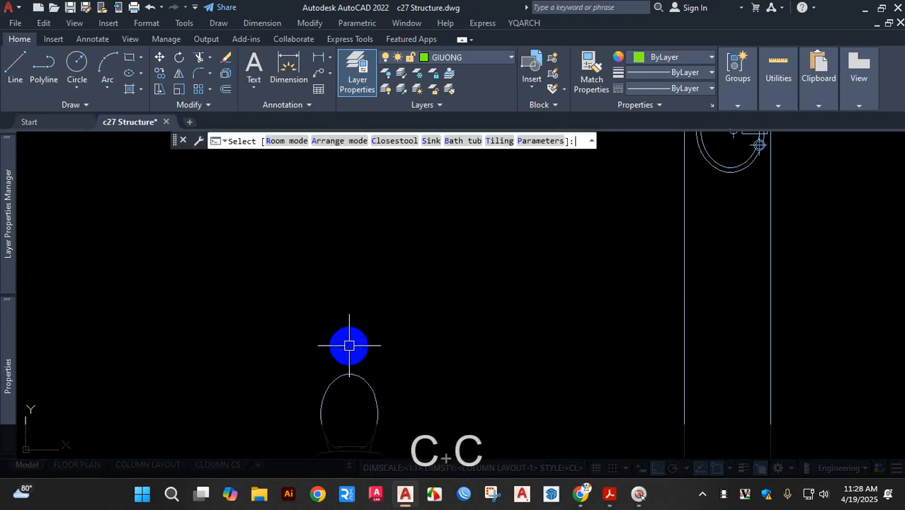
{"action": "key", "text": "c"}
{"action": "scroll", "coordinate": [351, 324], "scroll_direction": "down", "scroll_amount": 4}
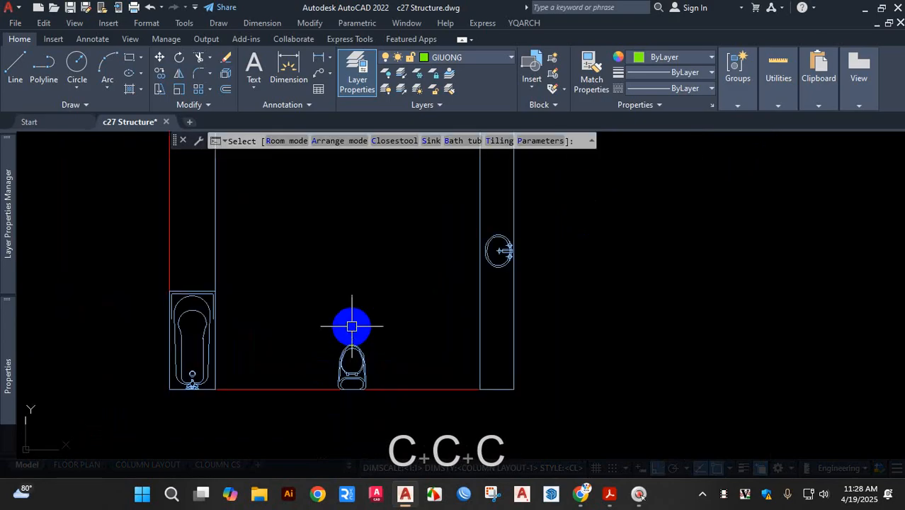
{"action": "scroll", "coordinate": [352, 326], "scroll_direction": "up", "scroll_amount": 2}
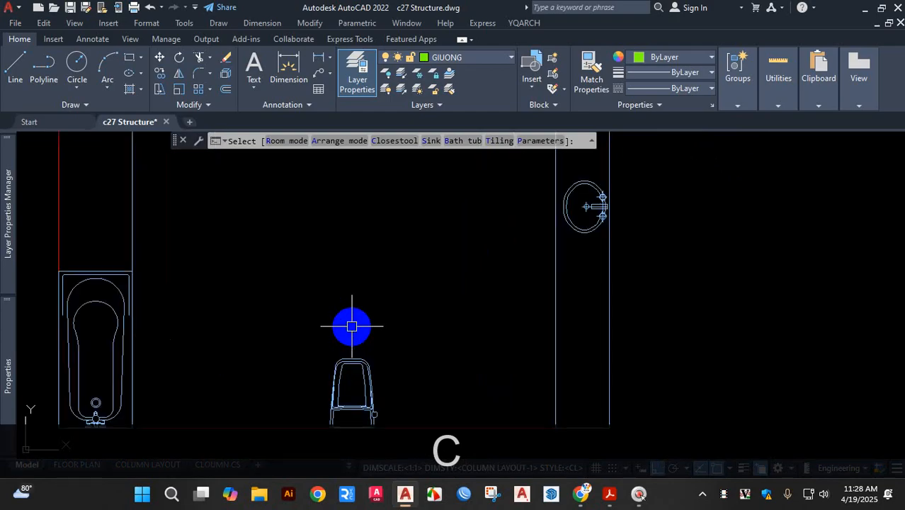
Cycle through the sink styles in the test arrangement, and cancel the arrangement without placing it
{"action": "key", "text": "s"}
{"action": "key", "text": "s"}
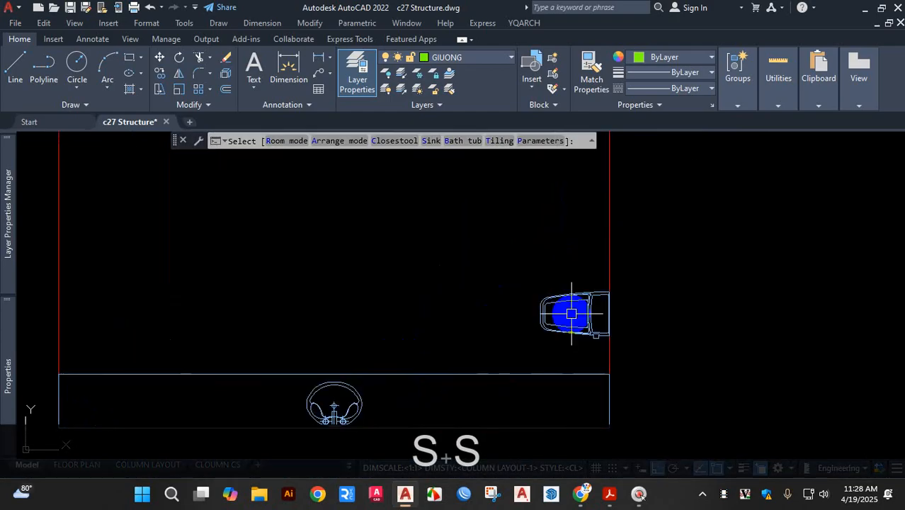
{"action": "key", "text": "s"}
{"action": "key", "text": "s"}
{"action": "key", "text": "s"}
{"action": "key", "text": "s"}
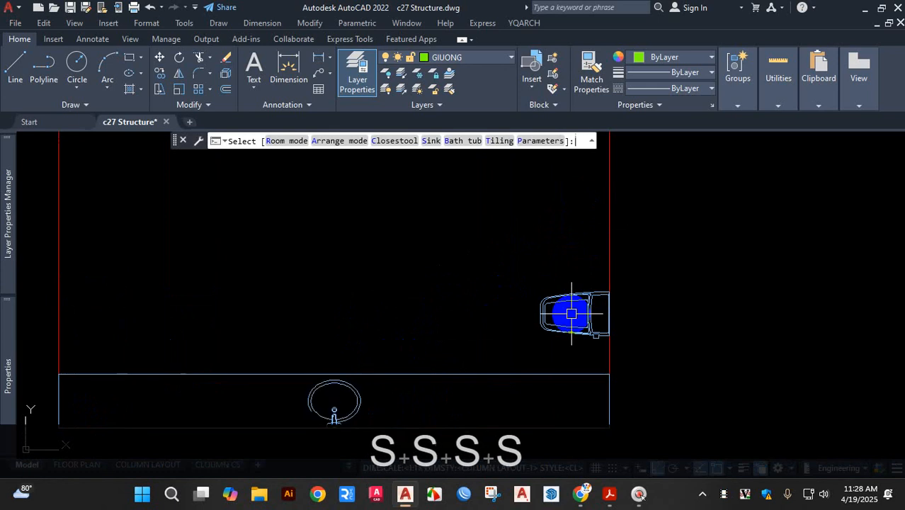
{"action": "key", "text": "Escape"}
Start a YQArch Toilet arrangement in the narrow room beside the lower-right bedroom, spanning its upper-left to lower-right inner corners
{"action": "scroll", "coordinate": [572, 313], "scroll_direction": "down", "scroll_amount": 6}
{"action": "scroll", "coordinate": [387, 249], "scroll_direction": "up", "scroll_amount": 4}
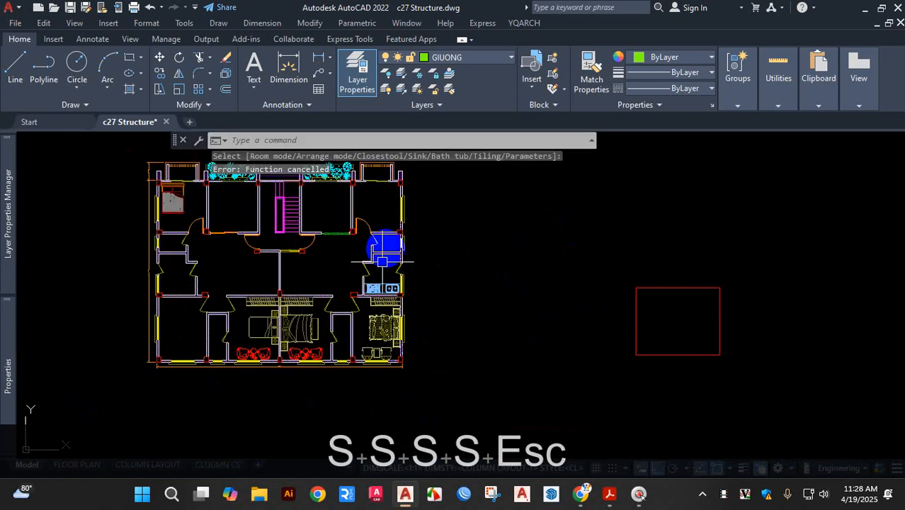
{"action": "scroll", "coordinate": [387, 249], "scroll_direction": "down", "scroll_amount": 4}
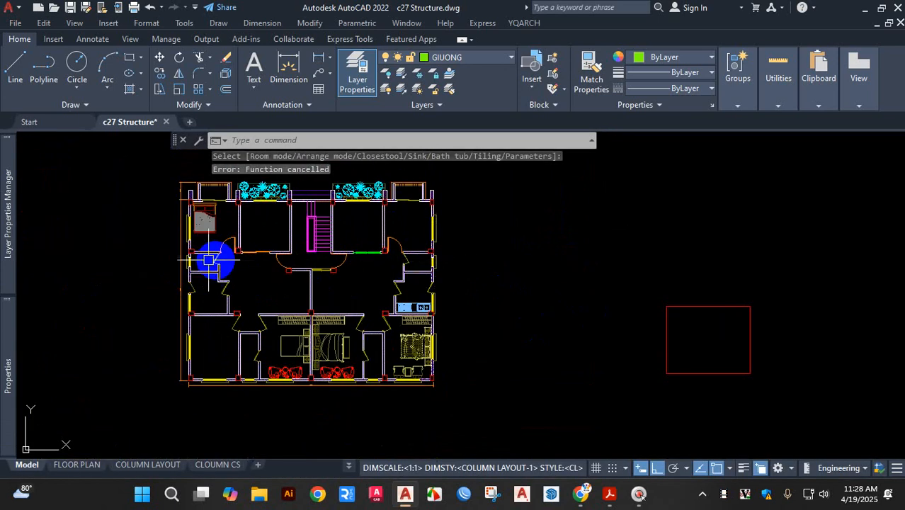
{"action": "scroll", "coordinate": [384, 343], "scroll_direction": "up", "scroll_amount": 4}
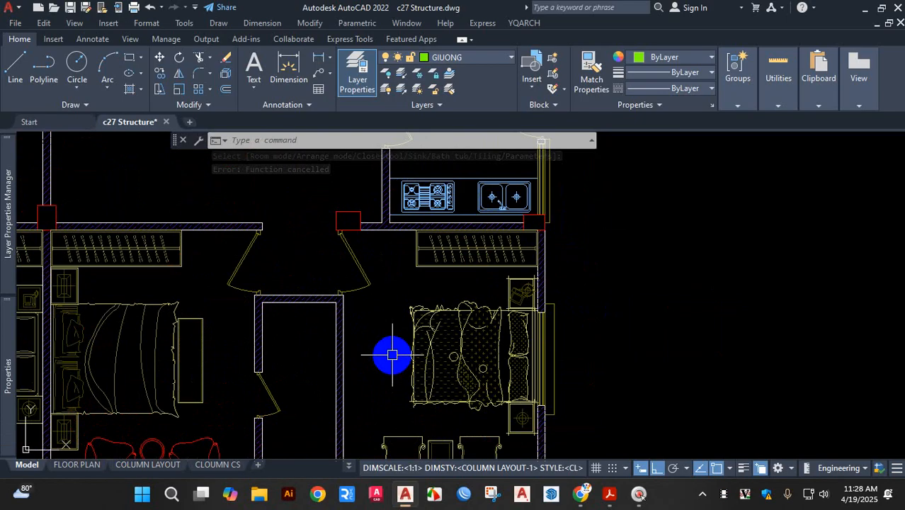
{"action": "type", "text": "jj"}
{"action": "key", "text": "Return"}
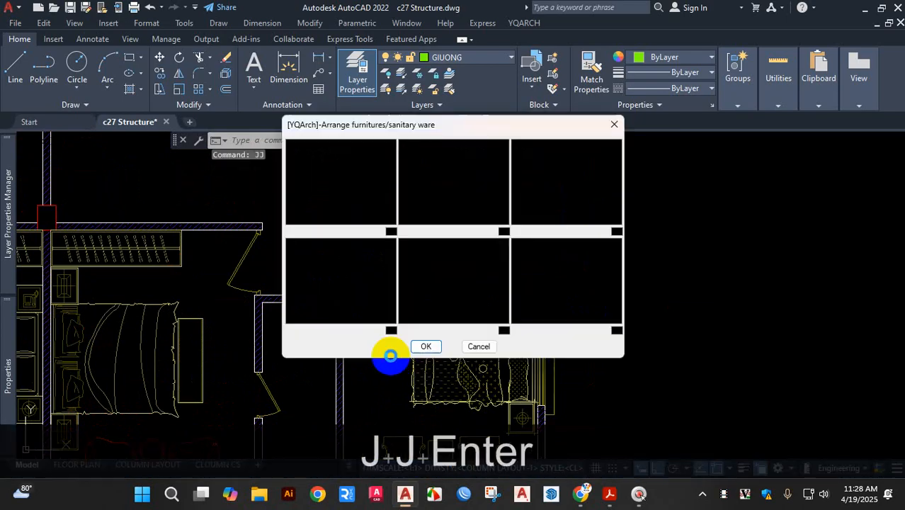
{"action": "left_click", "coordinate": [528, 281]}
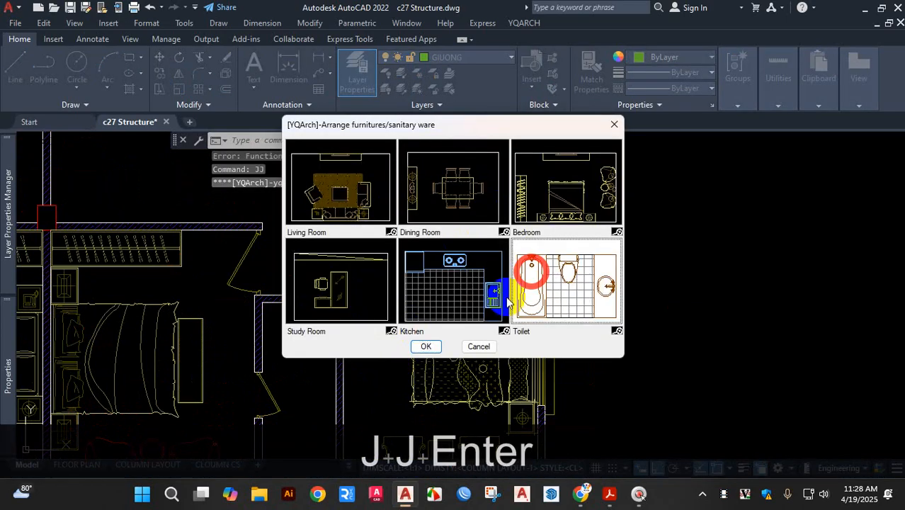
{"action": "left_click", "coordinate": [426, 346]}
{"action": "scroll", "coordinate": [256, 313], "scroll_direction": "up", "scroll_amount": 3}
{"action": "scroll", "coordinate": [255, 313], "scroll_direction": "up", "scroll_amount": 4}
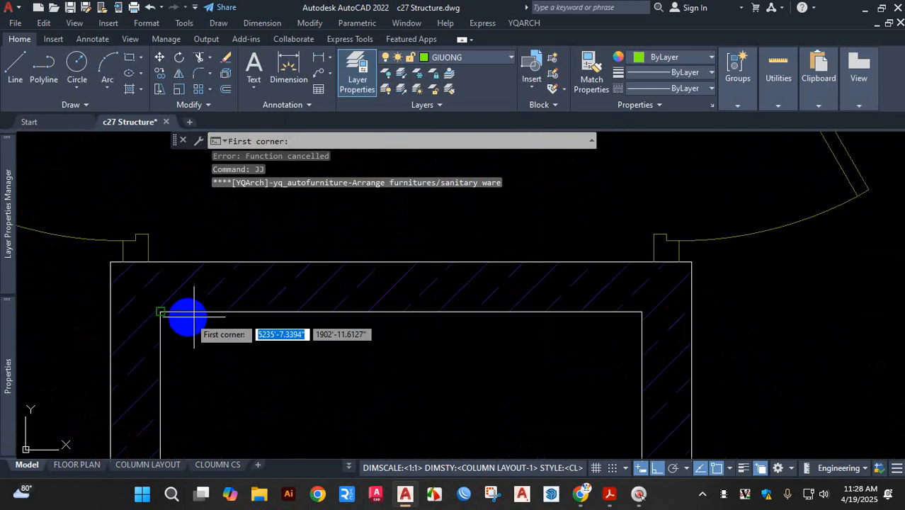
{"action": "left_click", "coordinate": [183, 308]}
{"action": "scroll", "coordinate": [263, 441], "scroll_direction": "down", "scroll_amount": 5}
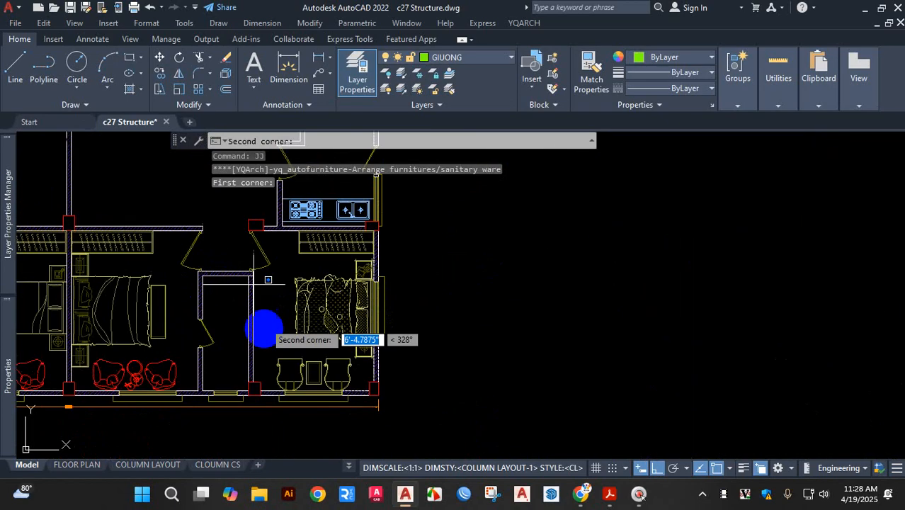
{"action": "scroll", "coordinate": [242, 397], "scroll_direction": "up", "scroll_amount": 5}
{"action": "left_click", "coordinate": [231, 413]}
{"action": "scroll", "coordinate": [213, 407], "scroll_direction": "down", "scroll_amount": 4}
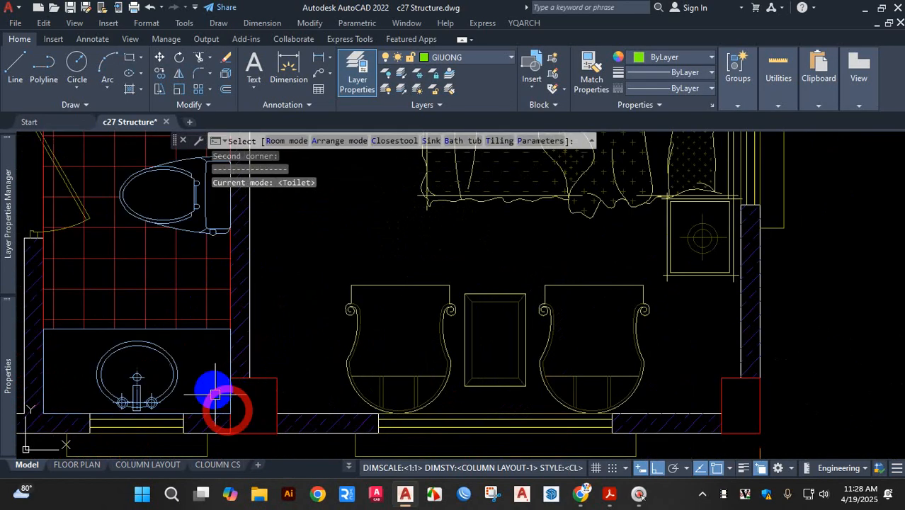
Turn off the floor tiling in the narrow room's Toilet arrangement
{"action": "scroll", "coordinate": [181, 313], "scroll_direction": "up", "scroll_amount": 4}
{"action": "scroll", "coordinate": [198, 313], "scroll_direction": "up", "scroll_amount": 2}
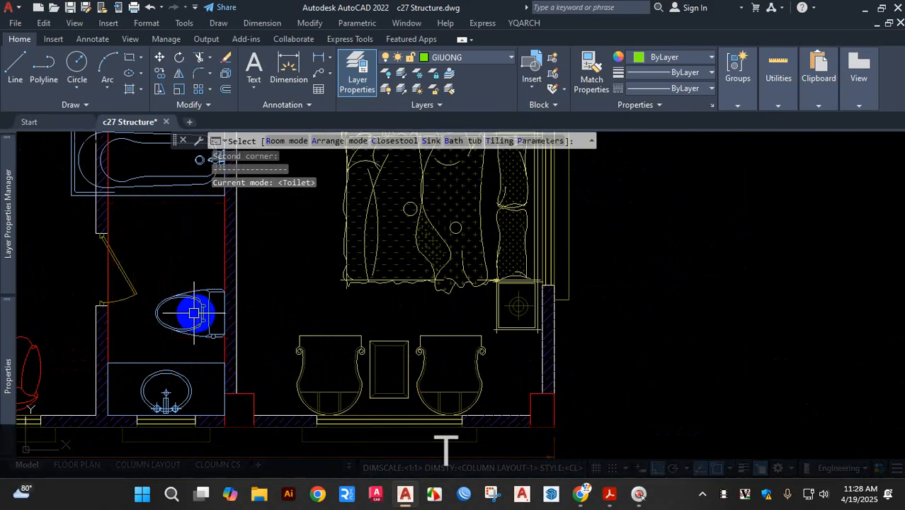
{"action": "scroll", "coordinate": [185, 303], "scroll_direction": "down", "scroll_amount": 4}
{"action": "scroll", "coordinate": [185, 303], "scroll_direction": "up", "scroll_amount": 2}
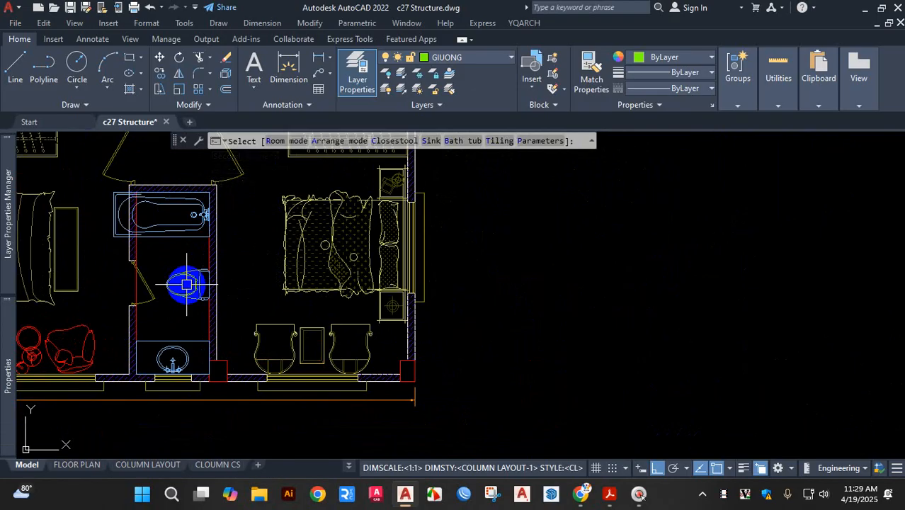
Cycle the bath tub styles to the plain shower area with diagonal lines, and change the arrangement mode to turn the sink toward the right wall
{"action": "key", "text": "b"}
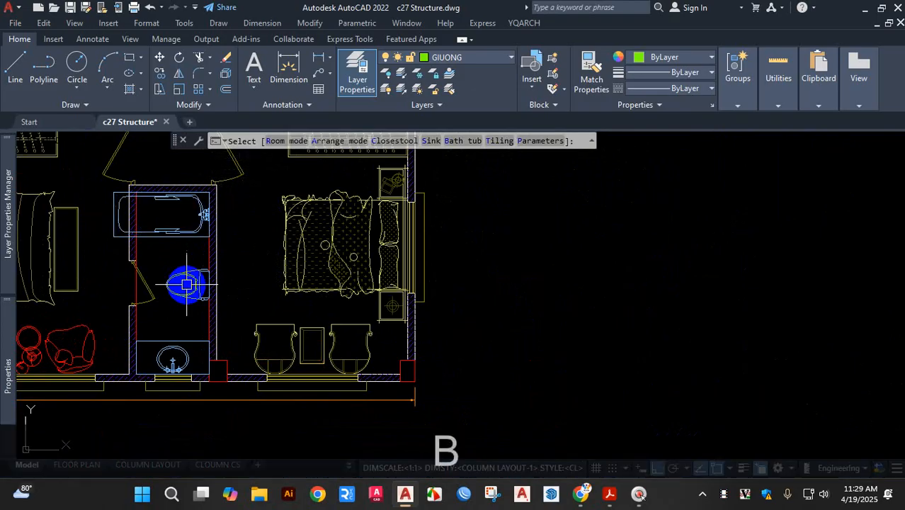
{"action": "key", "text": "b"}
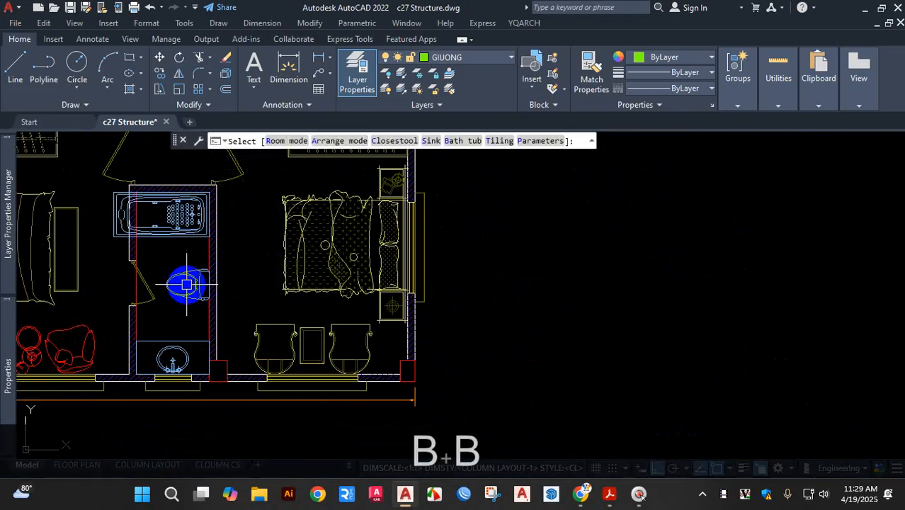
{"action": "key", "text": "b"}
{"action": "key", "text": "b"}
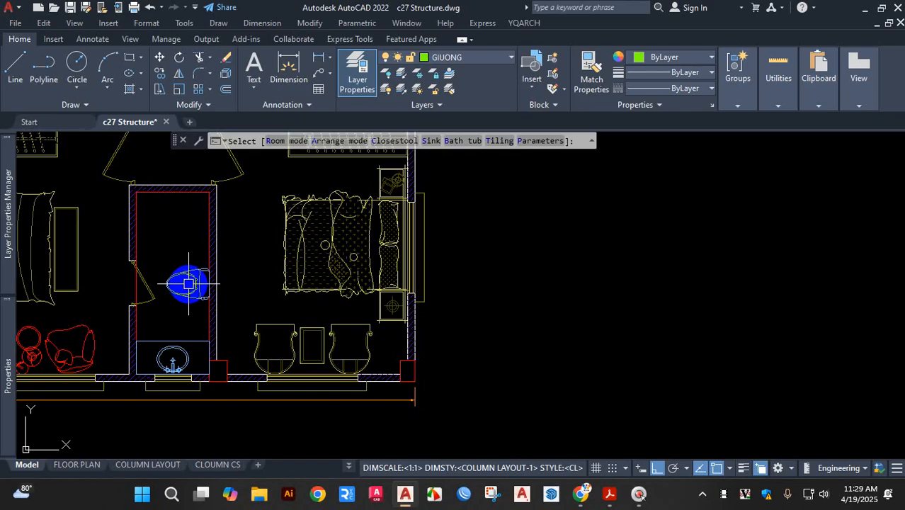
{"action": "key", "text": "a"}
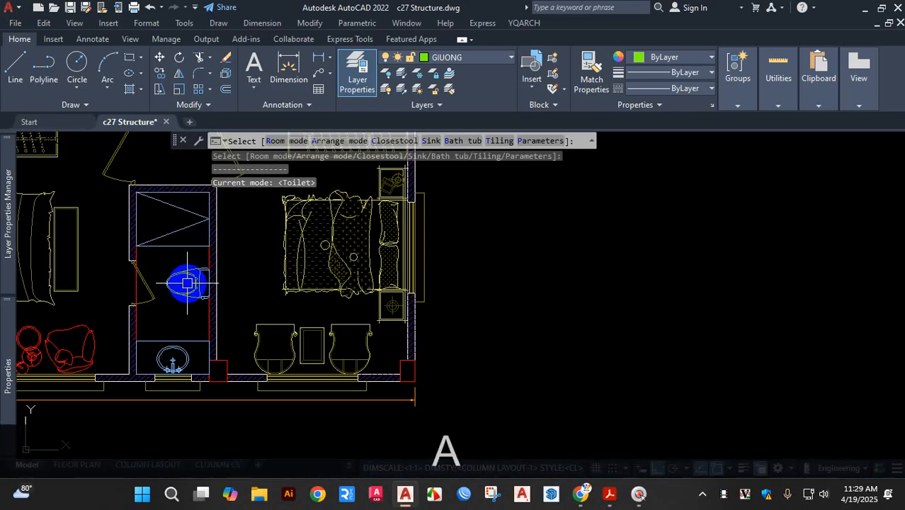
{"action": "key", "text": "a"}
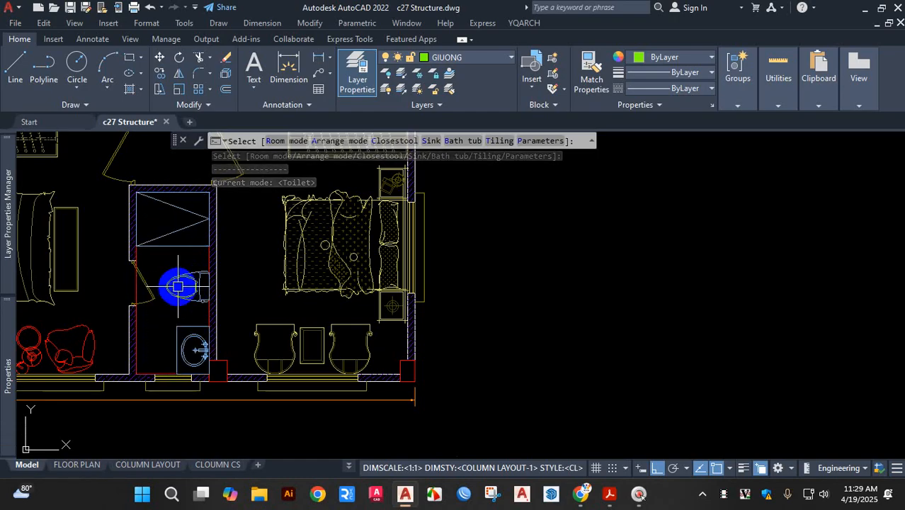
{"action": "key", "text": "ctrl+1"}
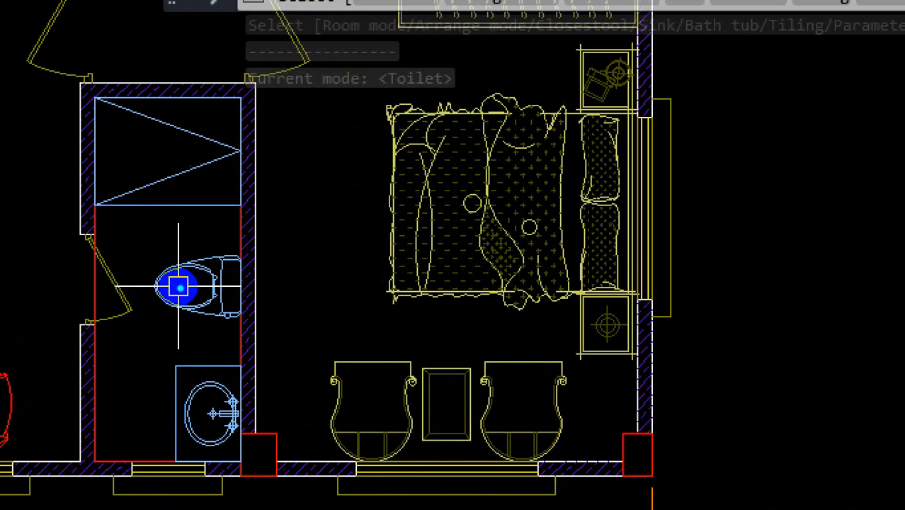
{"action": "left_click", "coordinate": [180, 288]}
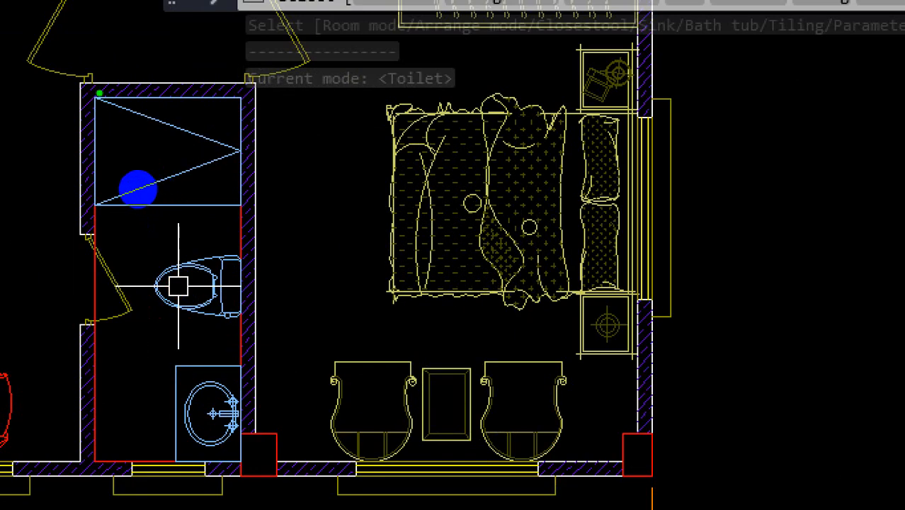
{"action": "mouse_move", "coordinate": [99, 93]}
{"action": "left_mouse_down"}
{"action": "mouse_move", "coordinate": [93, 141]}
{"action": "mouse_move", "coordinate": [225, 204]}
{"action": "mouse_move", "coordinate": [239, 106]}
{"action": "left_mouse_up"}
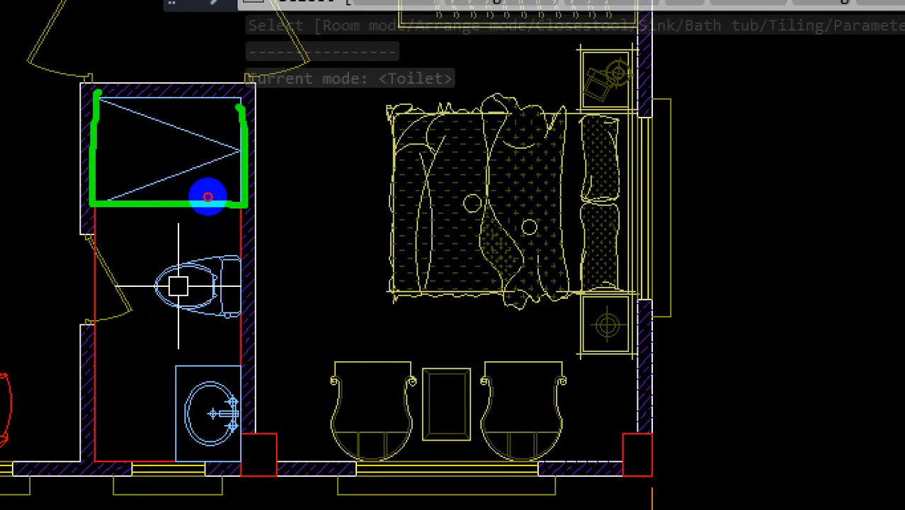
{"action": "left_click", "coordinate": [205, 385]}
{"action": "left_click_drag", "start_coordinate": [182, 386], "coordinate": [202, 383]}
{"action": "left_click_drag", "start_coordinate": [250, 283], "coordinate": [198, 285]}
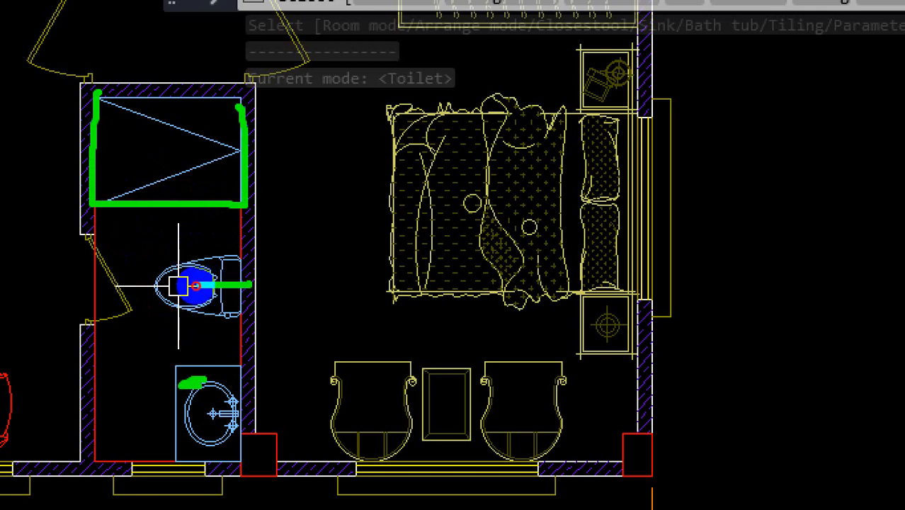
{"action": "key", "text": "Escape"}
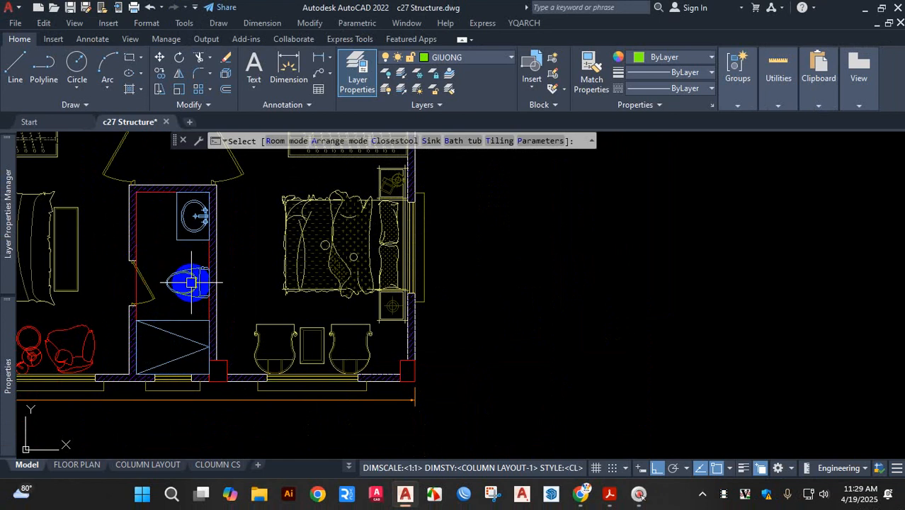
Accept the narrow room's layout with the sink at the upper end, closestool mid-wall and shower area at the lower end
{"action": "left_click", "coordinate": [188, 282]}
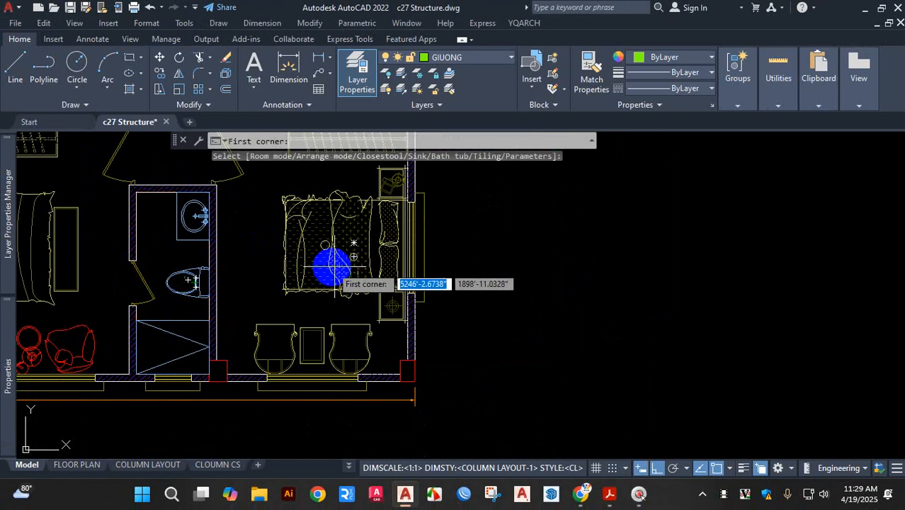
Span another Toilet arrangement over the small room above the kitchen, from its upper-right to its lower-left inner corner
{"action": "scroll", "coordinate": [347, 283], "scroll_direction": "down", "scroll_amount": 4}
{"action": "scroll", "coordinate": [322, 310], "scroll_direction": "down", "scroll_amount": 1}
{"action": "scroll", "coordinate": [324, 247], "scroll_direction": "up", "scroll_amount": 6}
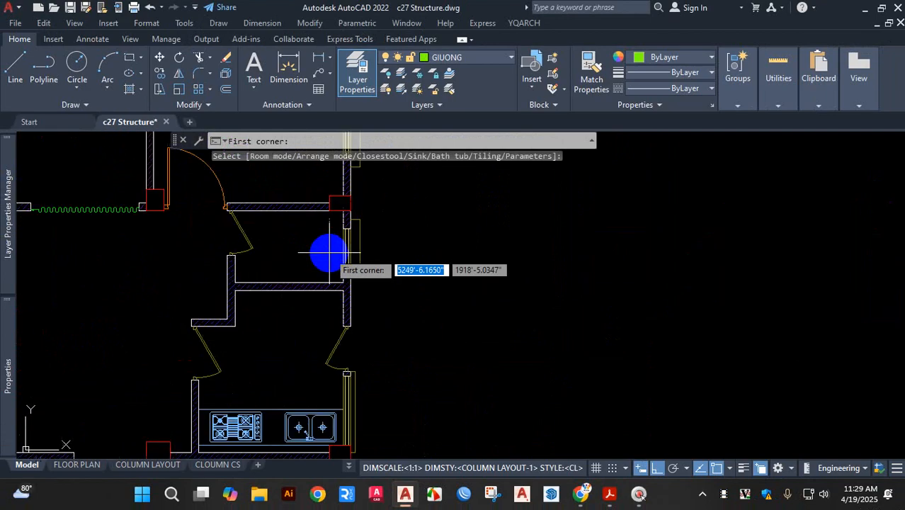
{"action": "left_click", "coordinate": [356, 188]}
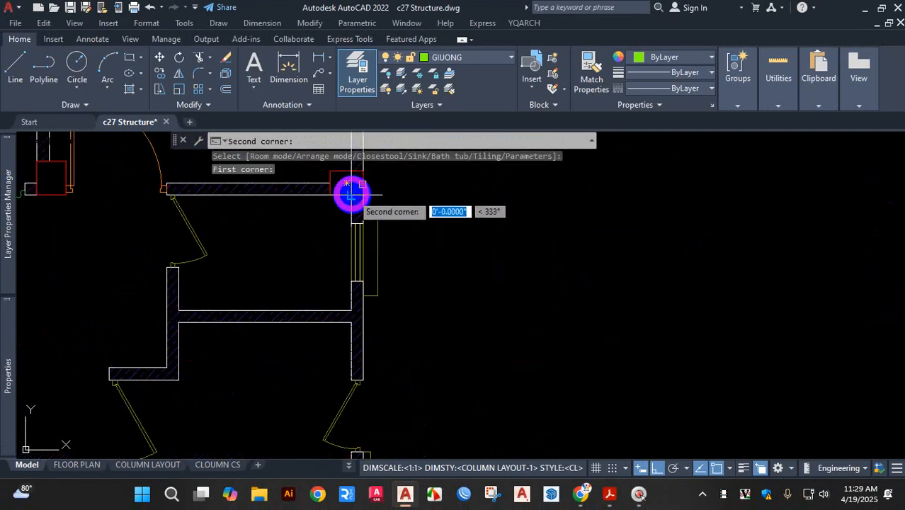
{"action": "left_click", "coordinate": [179, 309]}
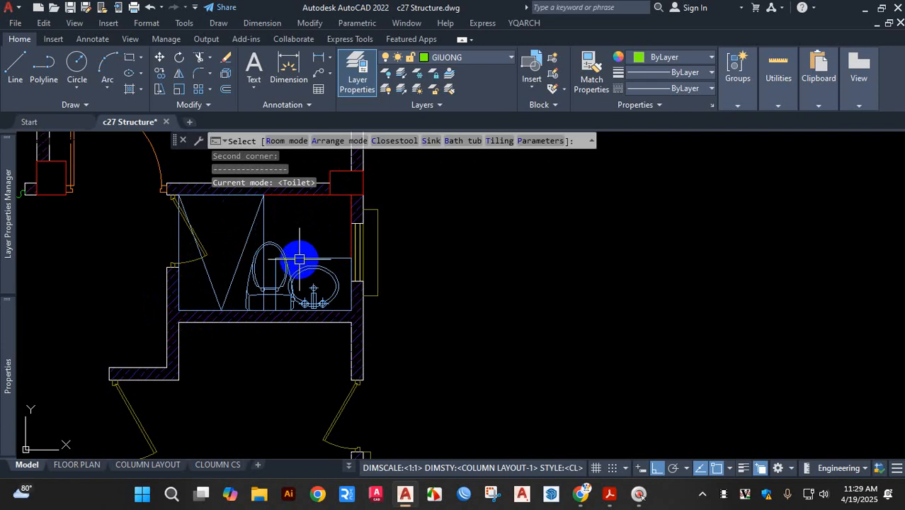
Cycle the arrangement mode to the layout without a bath tub, with the closestool on the window wall and the sink counter along the lower wall
{"action": "key", "text": "a"}
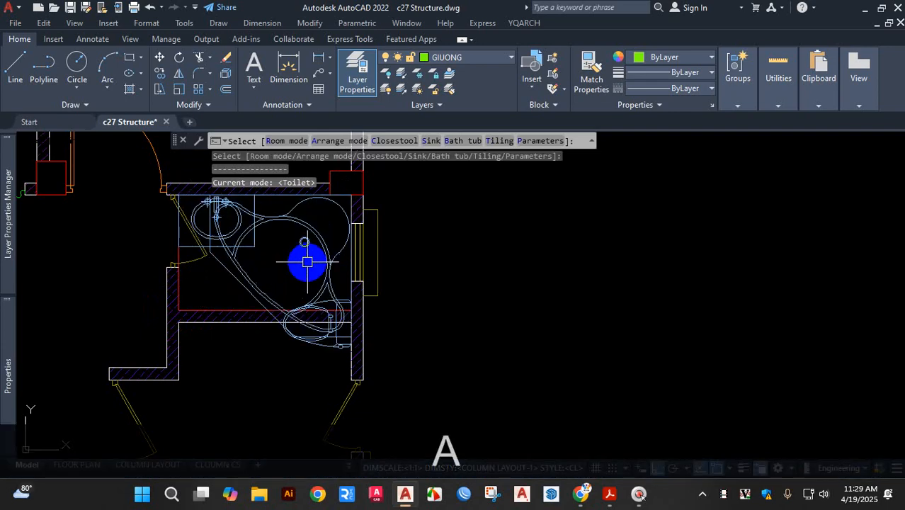
{"action": "key", "text": "a"}
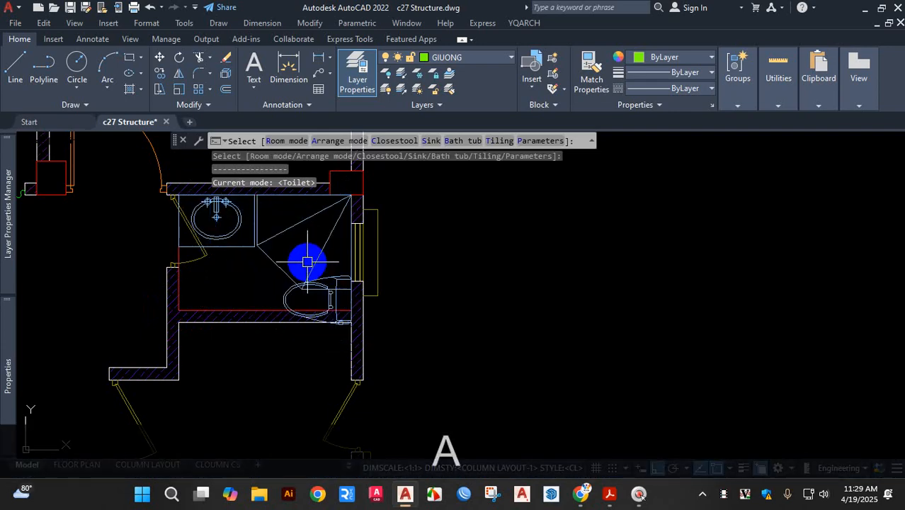
{"action": "scroll", "coordinate": [308, 255], "scroll_direction": "up", "scroll_amount": 2}
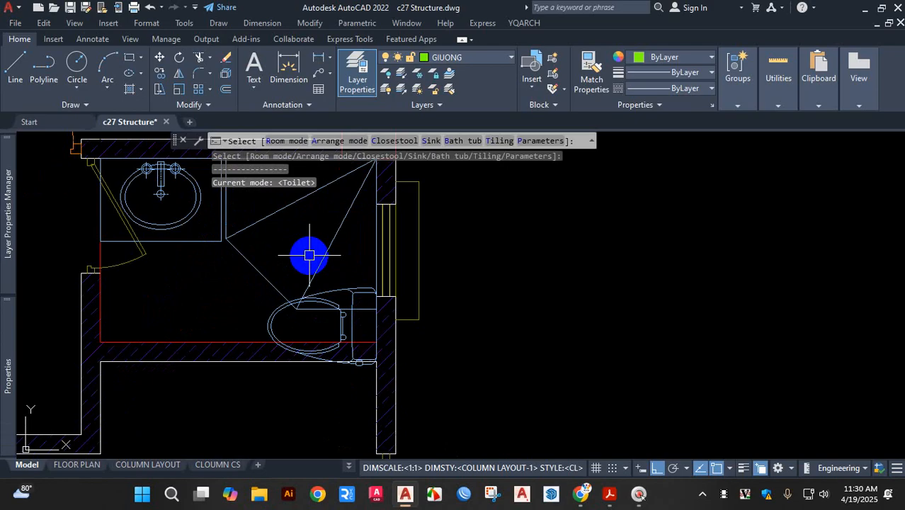
{"action": "key", "text": "a"}
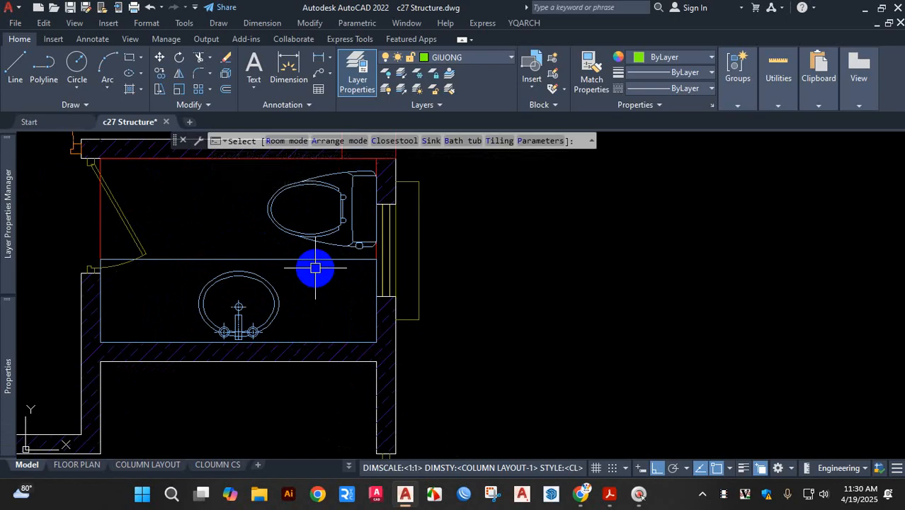
Cycle the closestool styles to the squat pan with flared, ribbed footrests
{"action": "key", "text": "c"}
{"action": "key", "text": "c"}
{"action": "key", "text": "c"}
{"action": "key", "text": "c"}
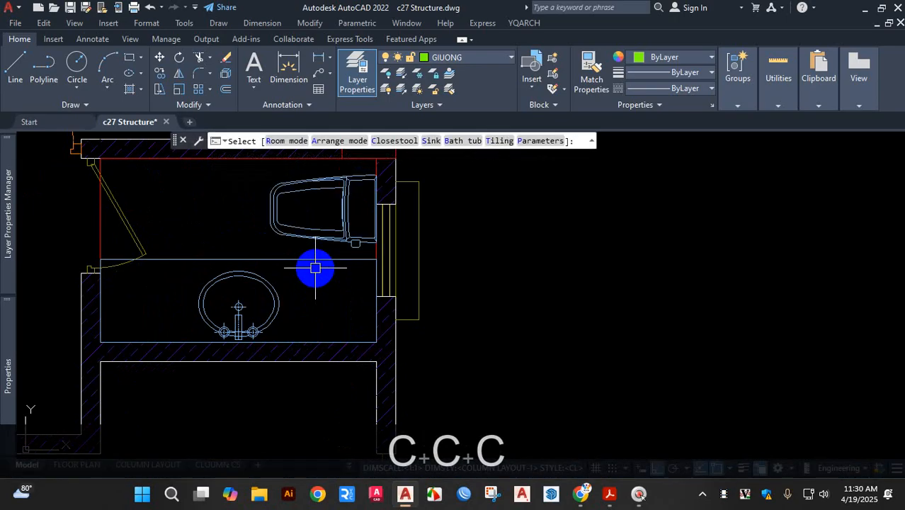
{"action": "key", "text": "c"}
{"action": "key", "text": "c"}
{"action": "key", "text": "c"}
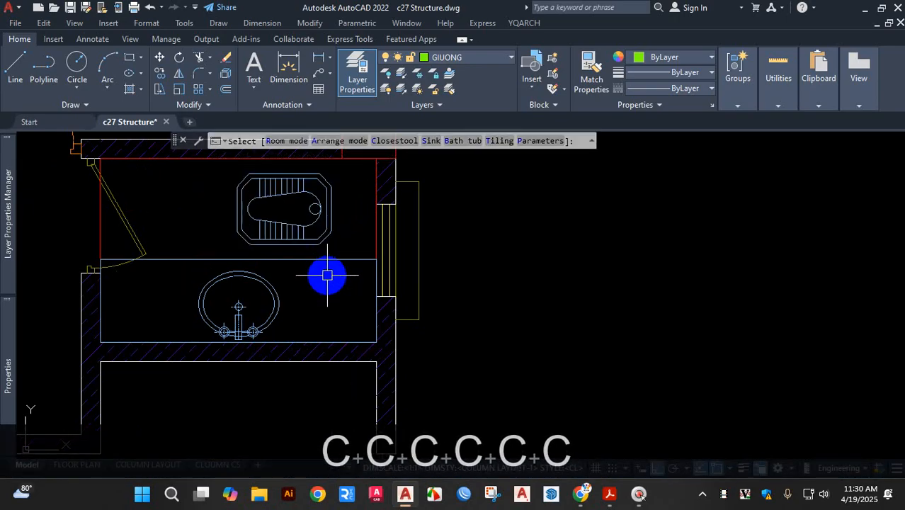
{"action": "key", "text": "c"}
{"action": "key", "text": "c"}
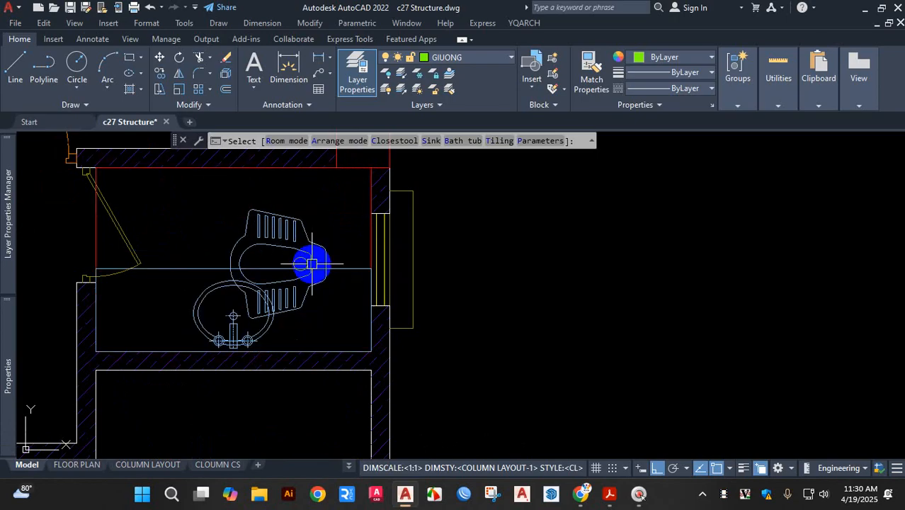
{"action": "scroll", "coordinate": [312, 263], "scroll_direction": "up", "scroll_amount": 2}
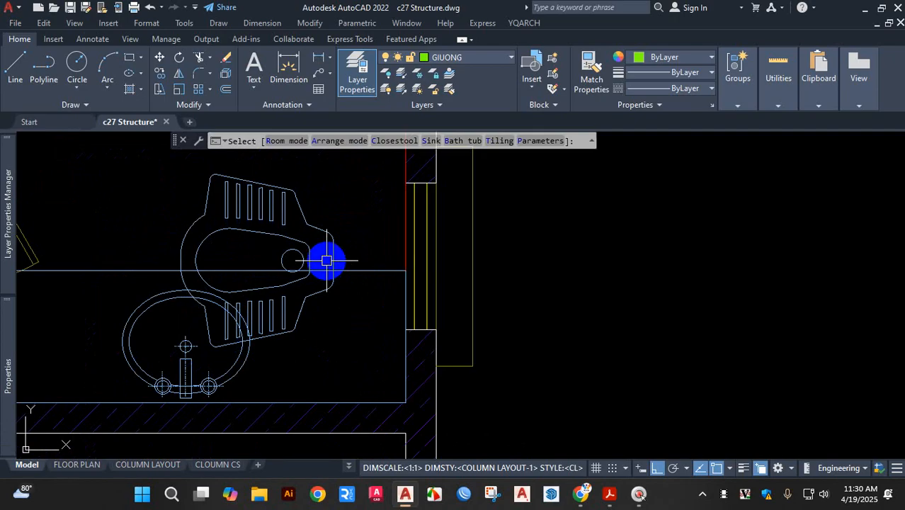
Cycle through the arrangement modes and place the layout with the squat pan facing the window wall and the sink counter along the lower wall
{"action": "key", "text": "a"}
{"action": "key", "text": "a"}
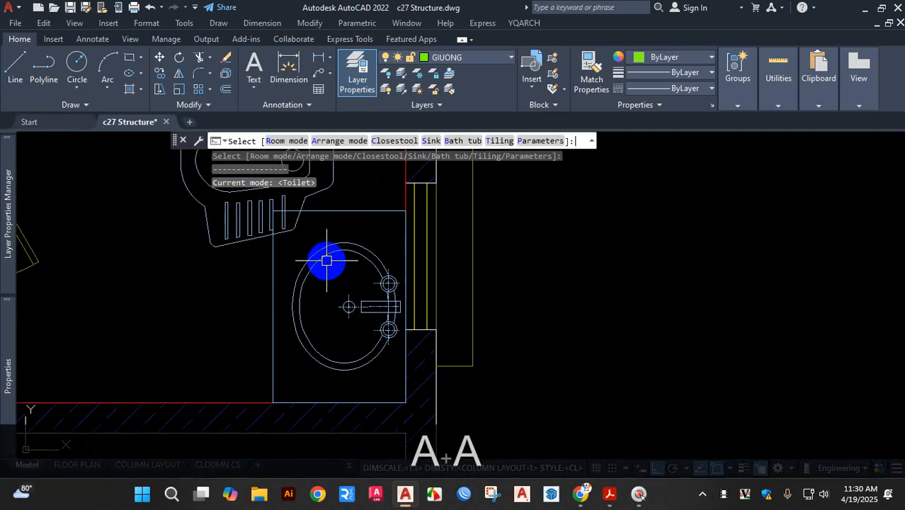
{"action": "scroll", "coordinate": [227, 315], "scroll_direction": "down", "scroll_amount": 4}
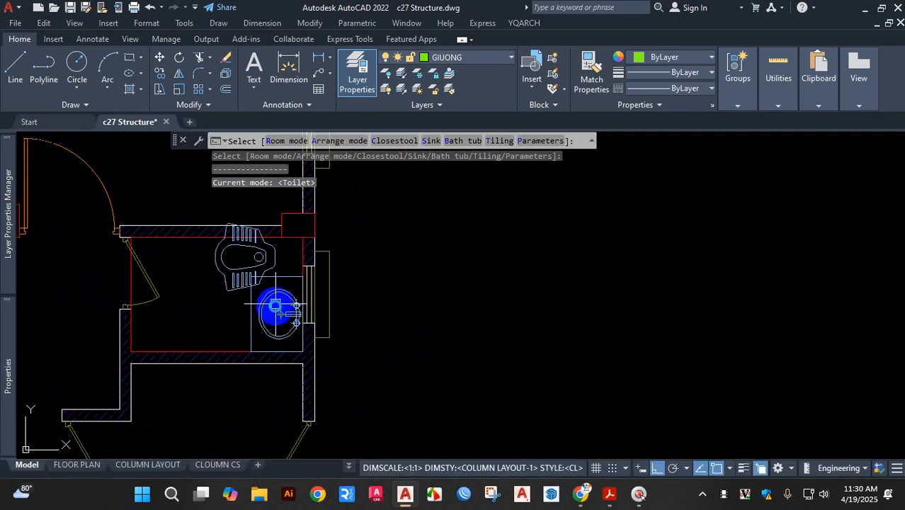
{"action": "key", "text": "a"}
{"action": "key", "text": "a"}
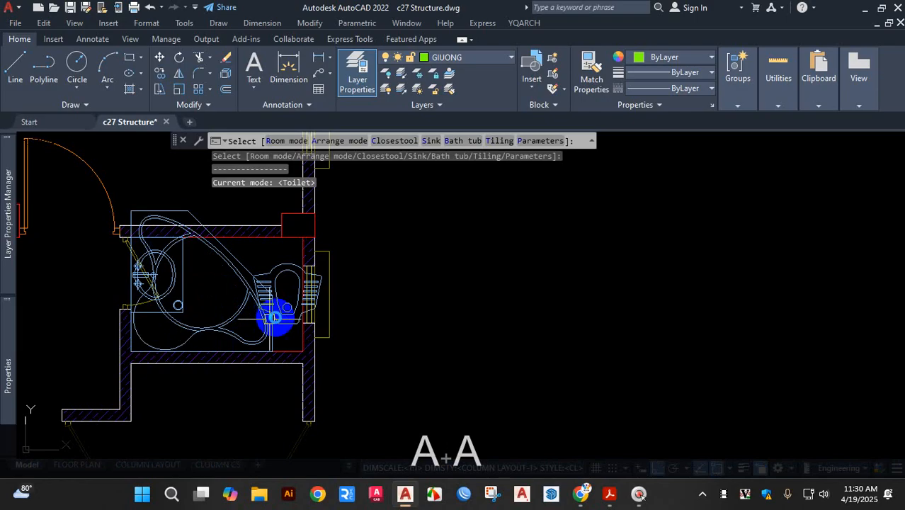
{"action": "key", "text": "a"}
{"action": "key", "text": "a"}
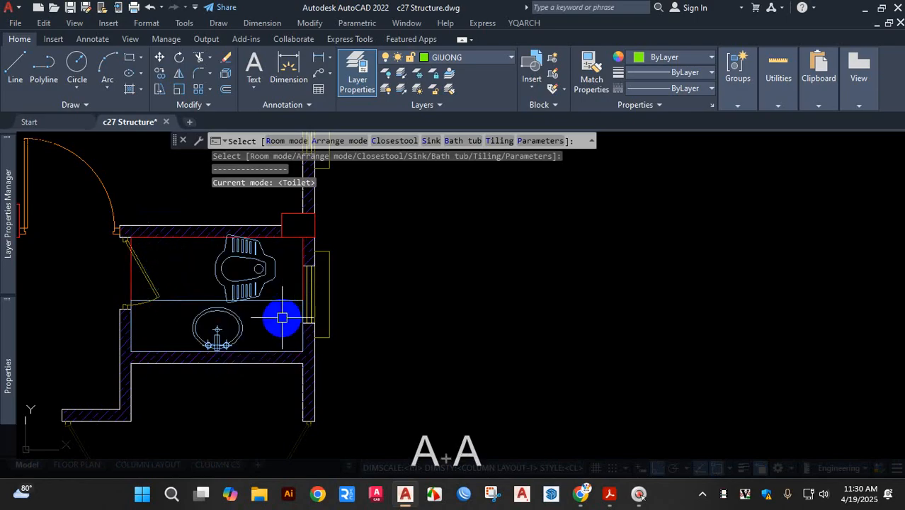
{"action": "key", "text": "a"}
{"action": "key", "text": "a"}
{"action": "key", "text": "a"}
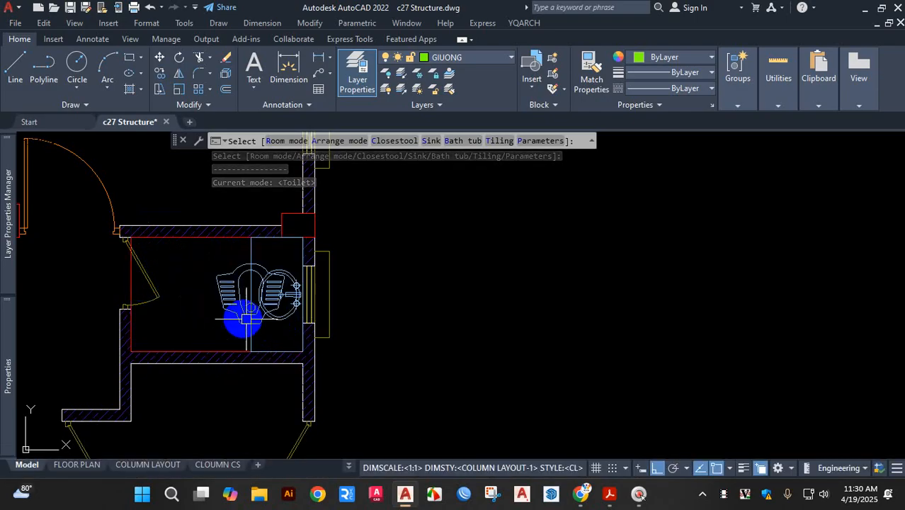
{"action": "left_click", "coordinate": [288, 296]}
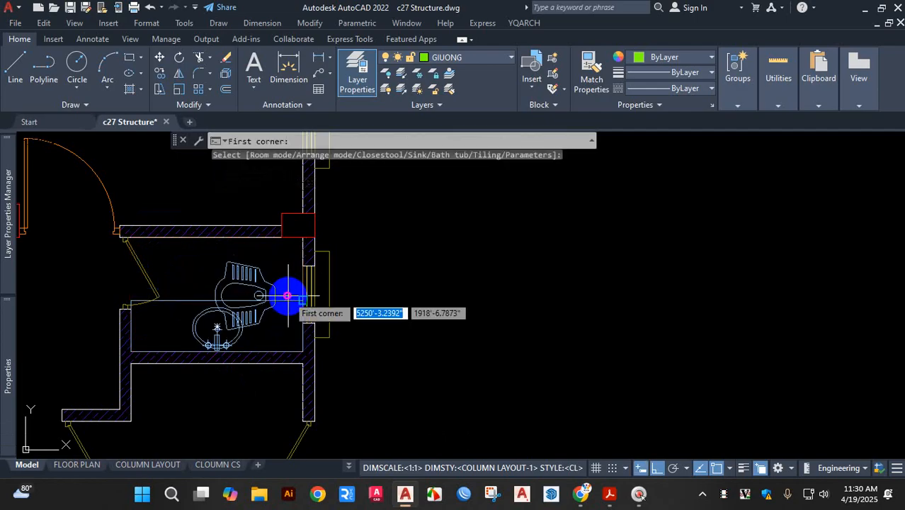
End the toilet arrangement and erase the sink and its counter, leaving only the squat pan in the small room
{"action": "key", "text": "Escape"}
{"action": "scroll", "coordinate": [204, 320], "scroll_direction": "up", "scroll_amount": 2}
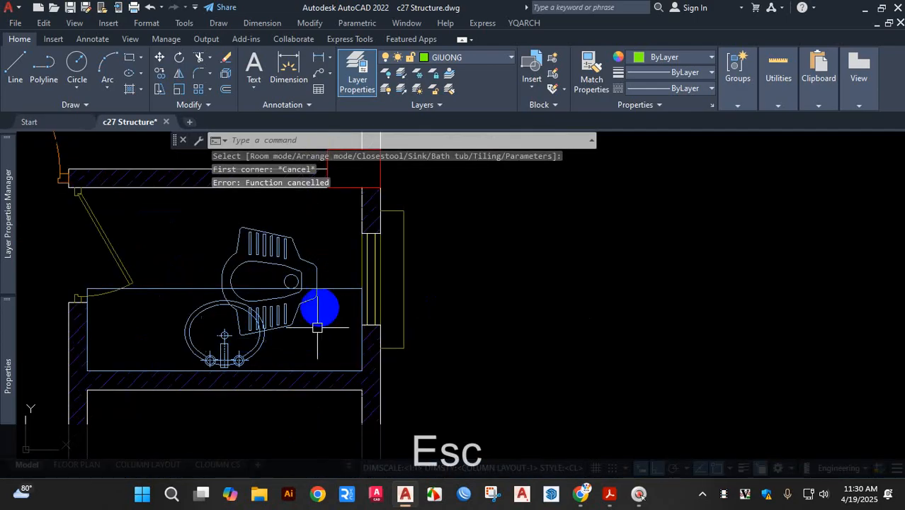
{"action": "left_click", "coordinate": [198, 269]}
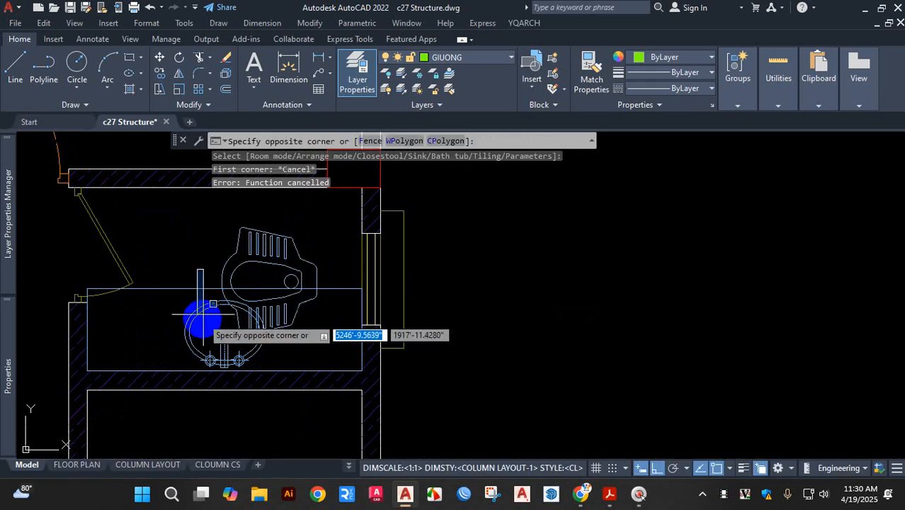
{"action": "left_click", "coordinate": [190, 327]}
{"action": "key", "text": "Delete"}
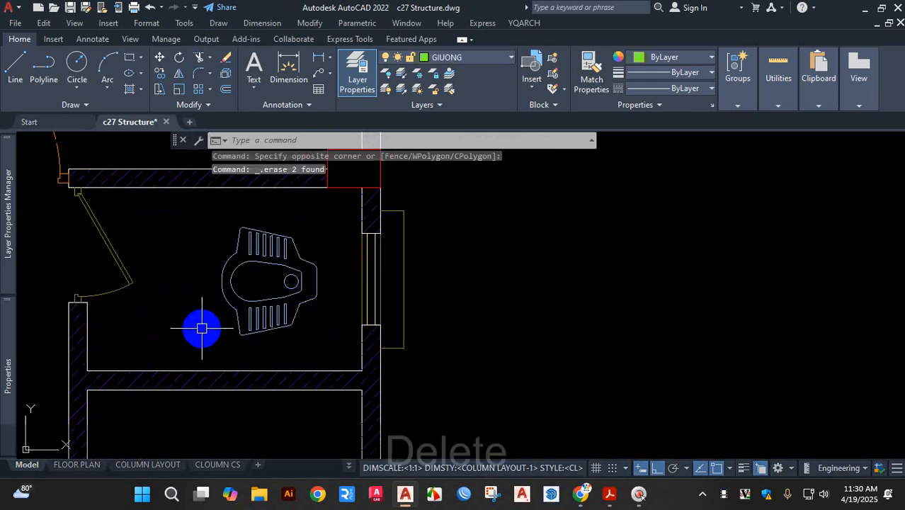
{"action": "scroll", "coordinate": [318, 245], "scroll_direction": "down", "scroll_amount": 5}
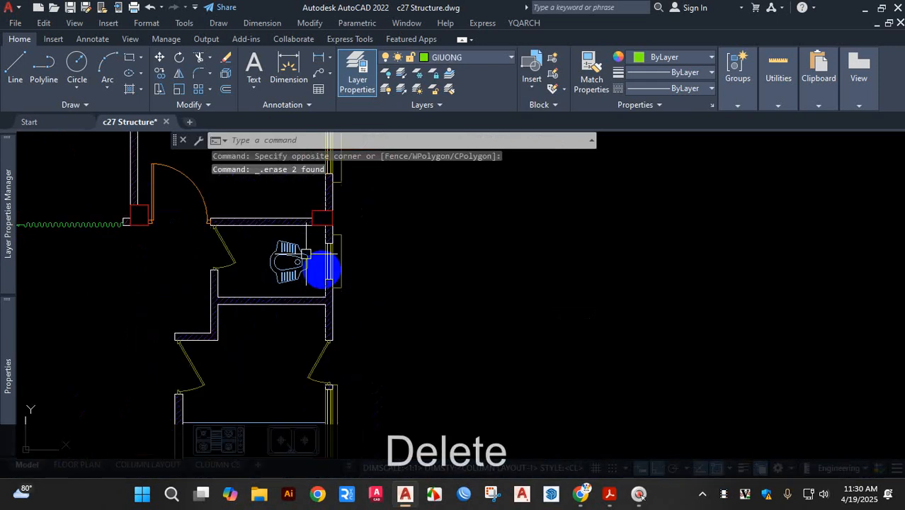
Start a YQArch Dining Room arrangement in the open hall beside the kitchen, from the column's lower corner to the kitchen wall's lower end
{"action": "left_click", "coordinate": [516, 24]}
{"action": "mouse_move", "coordinate": [599, 99]}
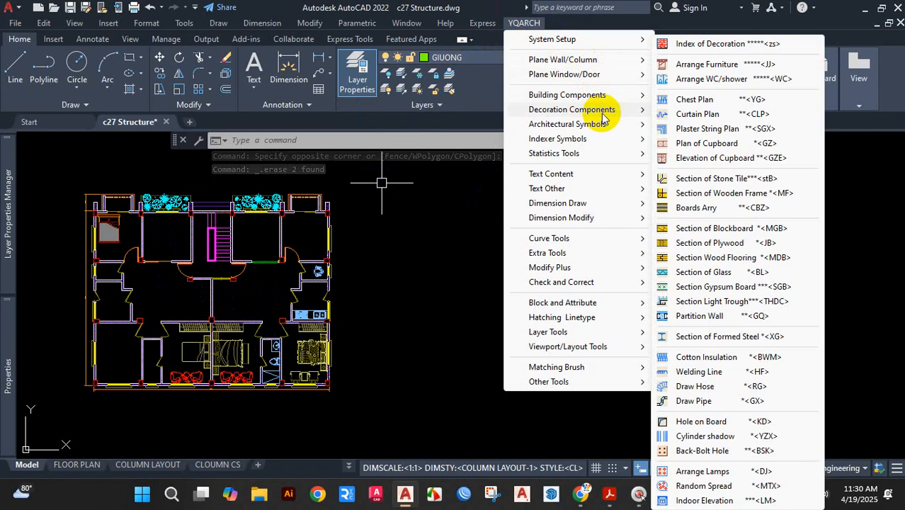
{"action": "left_click", "coordinate": [708, 65]}
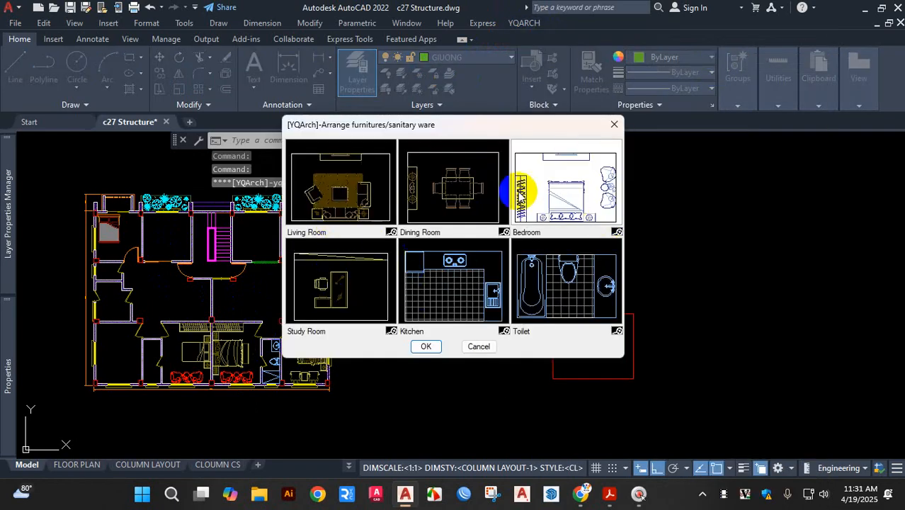
{"action": "left_click", "coordinate": [466, 195]}
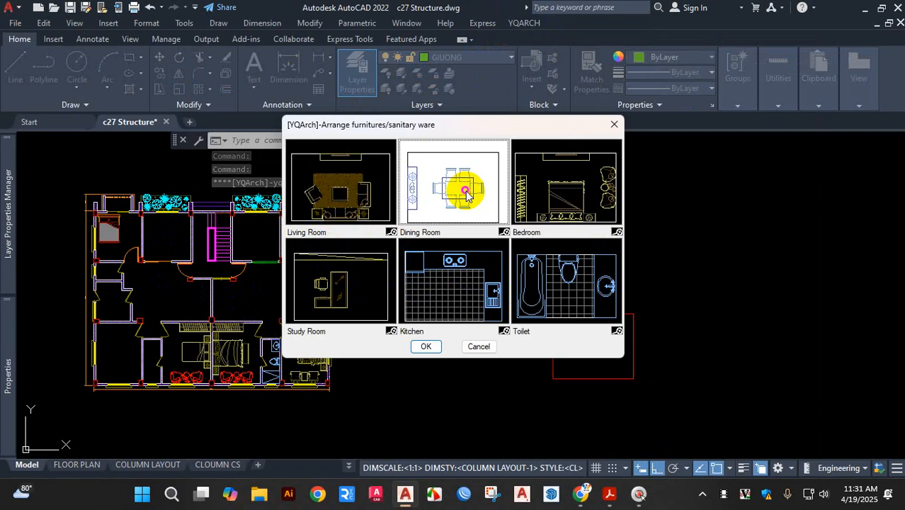
{"action": "left_click", "coordinate": [426, 347]}
{"action": "scroll", "coordinate": [266, 300], "scroll_direction": "up", "scroll_amount": 7}
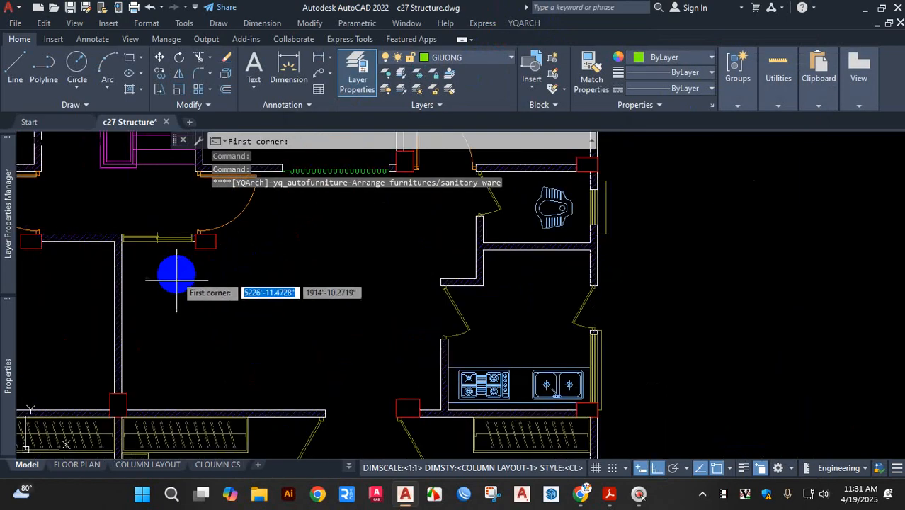
{"action": "left_click", "coordinate": [217, 249]}
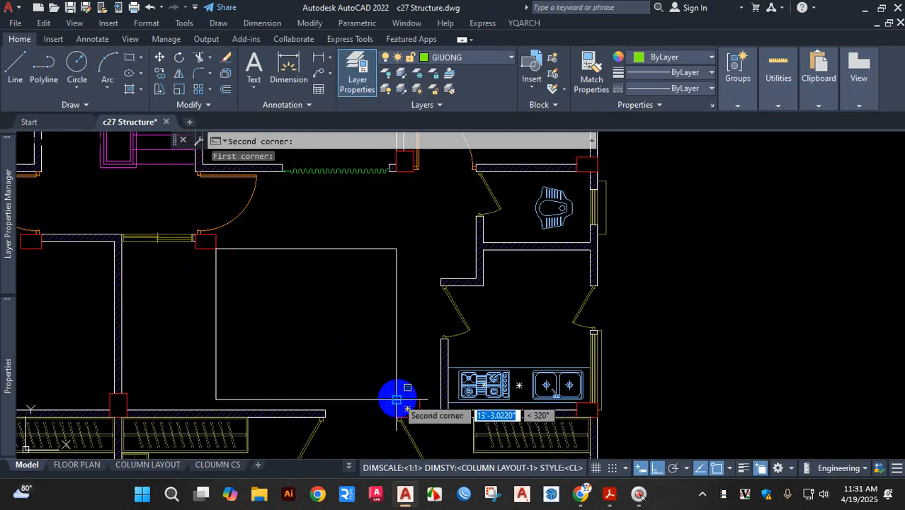
{"action": "left_click", "coordinate": [438, 403]}
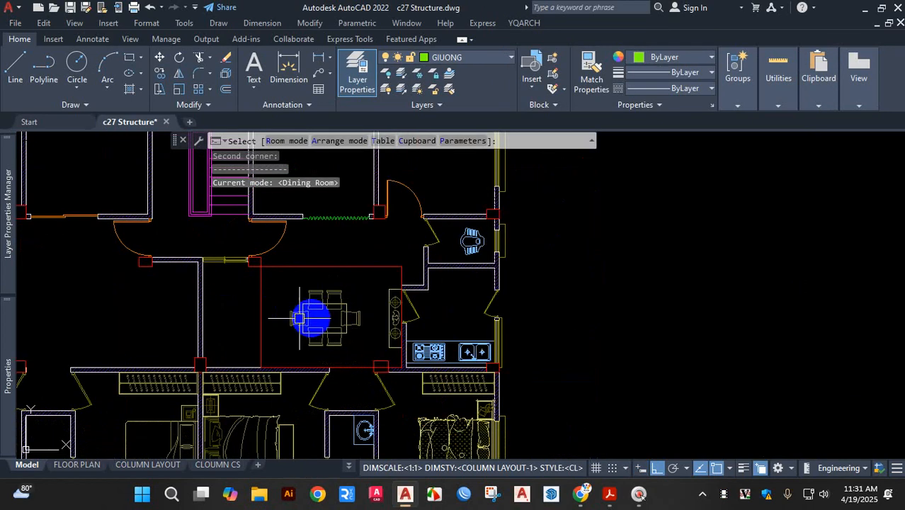
Cycle the dining table styles to the round table with six chairs, with the cupboard against the hall's lower wall
{"action": "scroll", "coordinate": [341, 306], "scroll_direction": "up", "scroll_amount": 2}
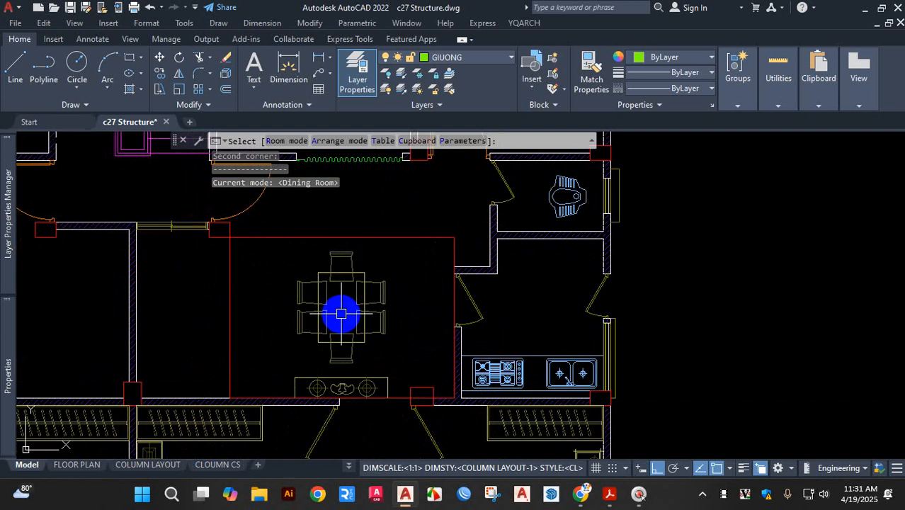
{"action": "scroll", "coordinate": [344, 283], "scroll_direction": "up", "scroll_amount": 2}
{"action": "scroll", "coordinate": [342, 314], "scroll_direction": "down", "scroll_amount": 2}
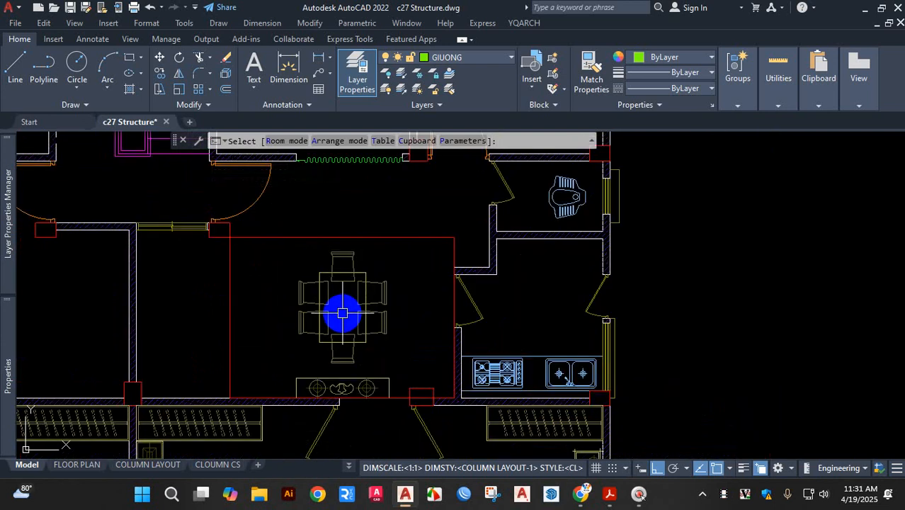
{"action": "key", "text": "t"}
{"action": "key", "text": "t"}
{"action": "key", "text": "t"}
{"action": "key", "text": "t"}
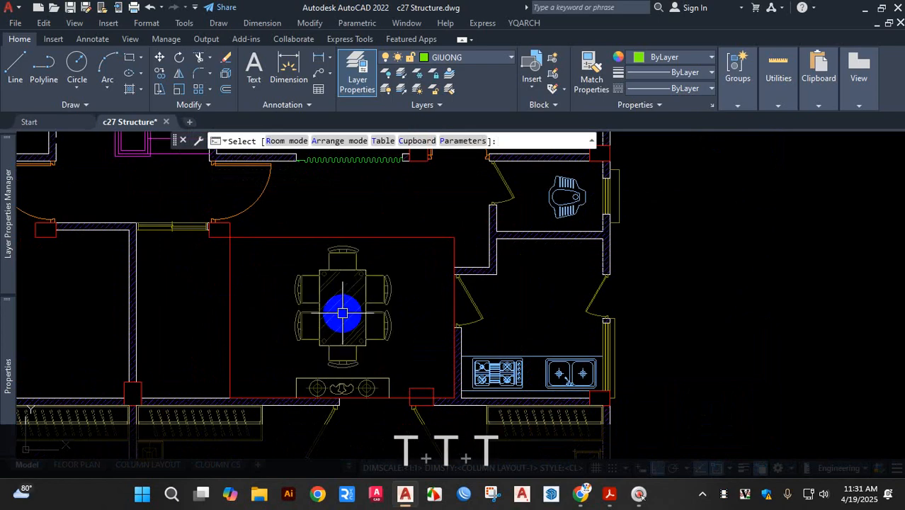
{"action": "key", "text": "t"}
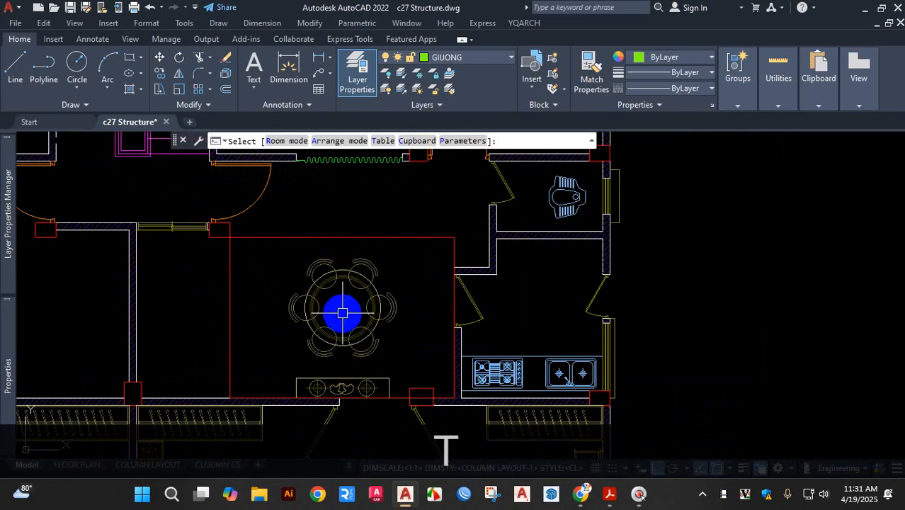
{"action": "key", "text": "t"}
{"action": "key", "text": "t"}
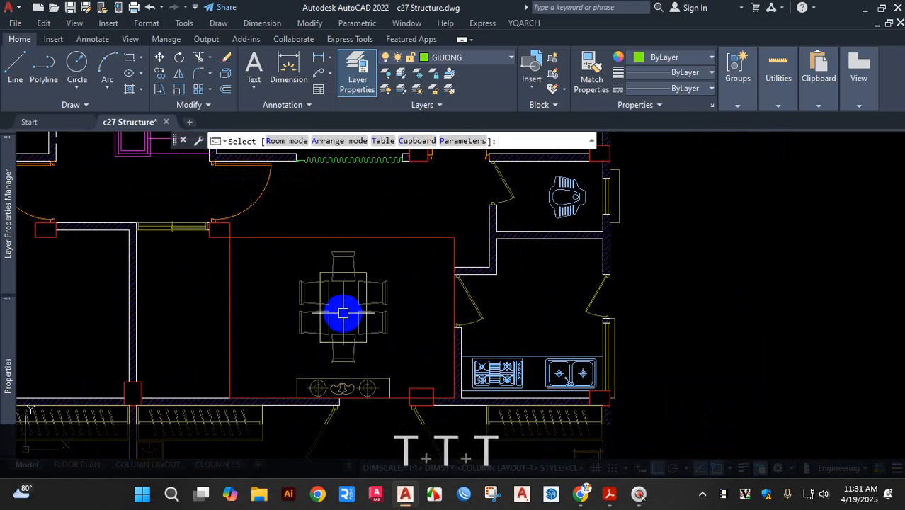
{"action": "key", "text": "t"}
{"action": "key", "text": "t"}
{"action": "key", "text": "t"}
{"action": "key", "text": "t"}
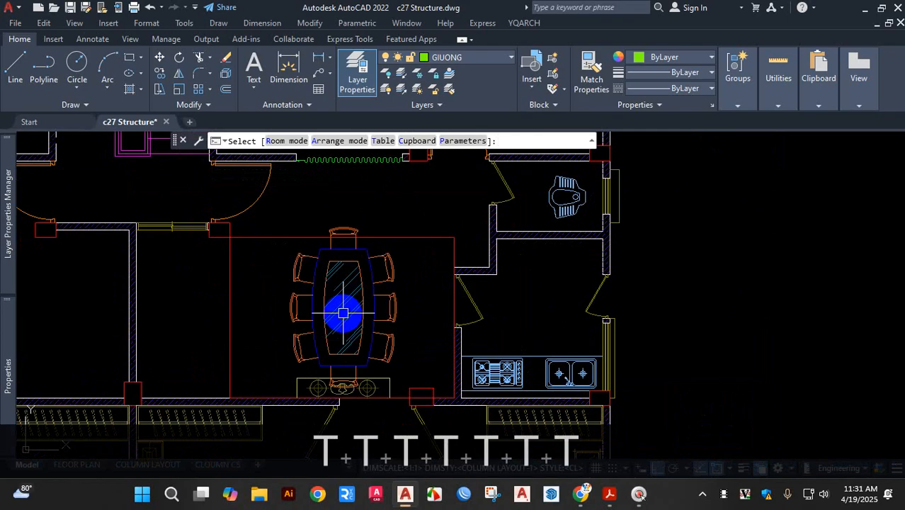
{"action": "key", "text": "t"}
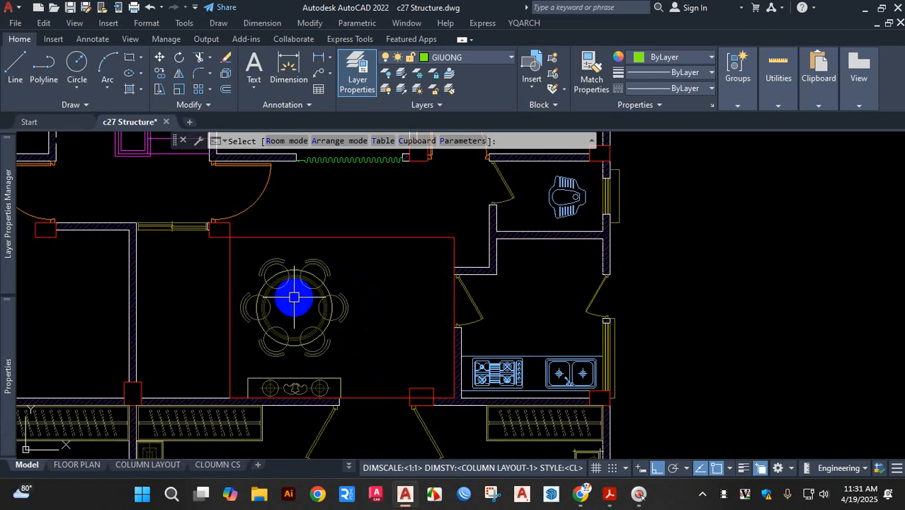
Cycle the cupboard options to none and place the round dining table with six chairs alone in the open hall near the kitchen
{"action": "key", "text": "c"}
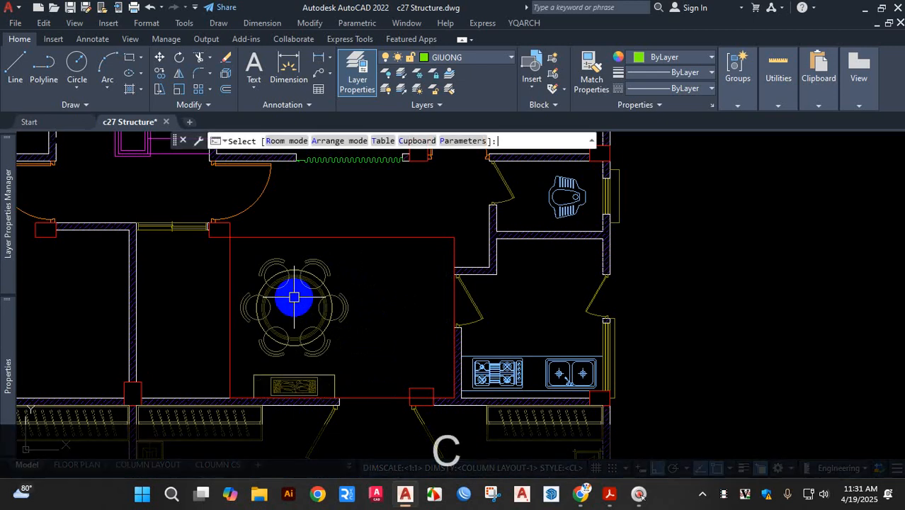
{"action": "key", "text": "c"}
{"action": "key", "text": "c"}
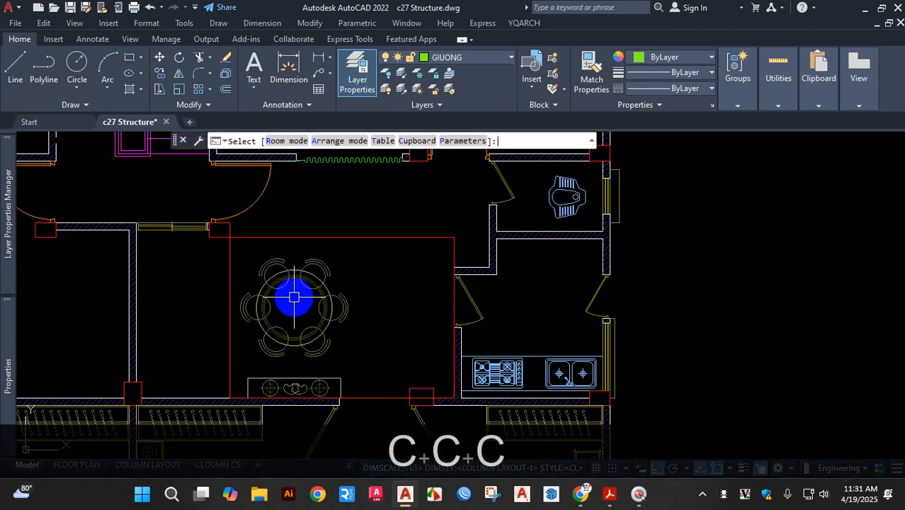
{"action": "key", "text": "c"}
{"action": "key", "text": "c"}
{"action": "key", "text": "c"}
{"action": "key", "text": "c"}
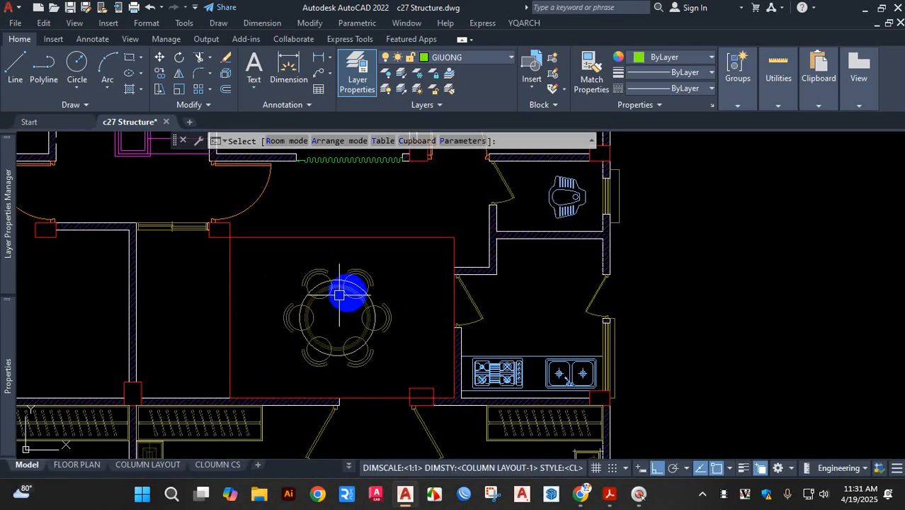
{"action": "left_click", "coordinate": [346, 287]}
Start another arrangement from the hall's inner upper wall corner to the free end of its lower wall, and switch the room mode to Living Room
{"action": "key", "text": "Return"}
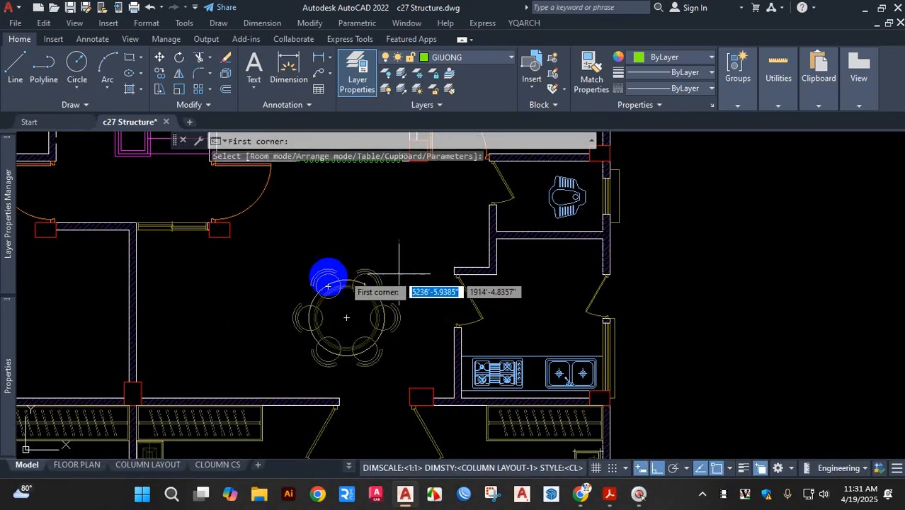
{"action": "left_click", "coordinate": [138, 230]}
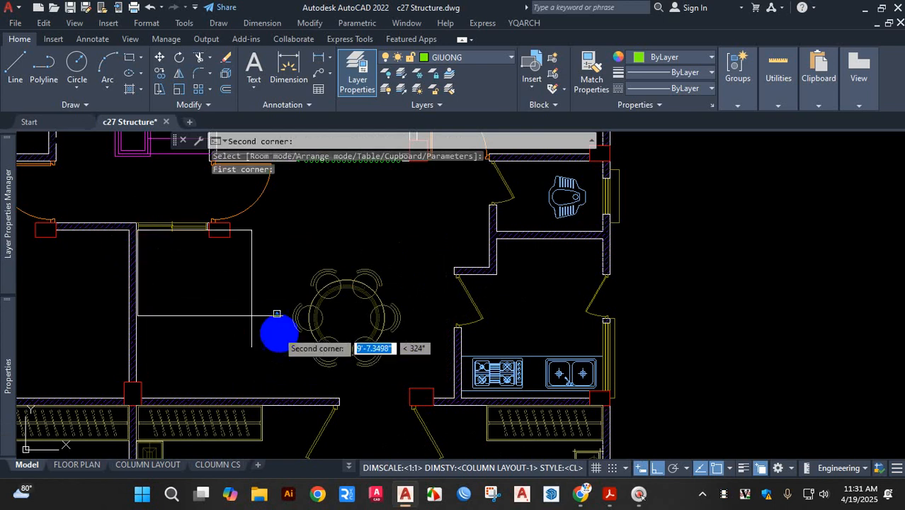
{"action": "left_click", "coordinate": [339, 399]}
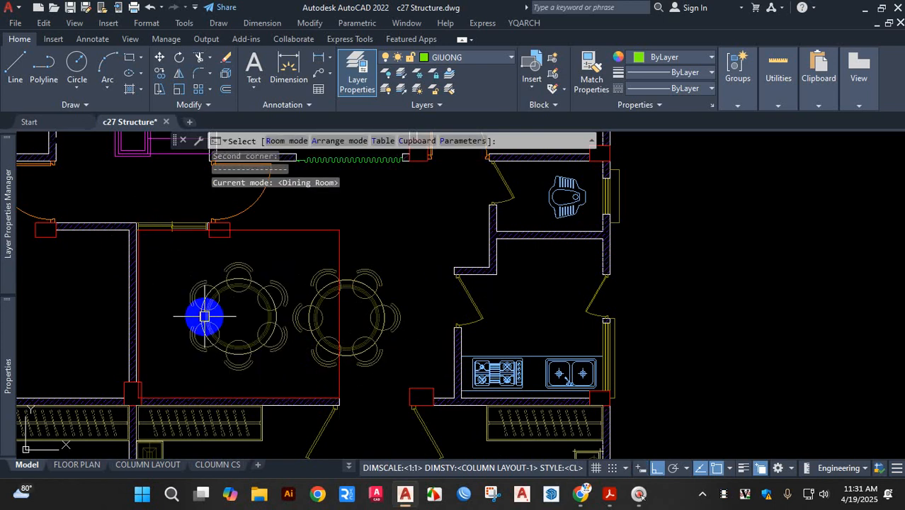
{"action": "key", "text": "r"}
{"action": "key", "text": "r"}
{"action": "key", "text": "r"}
{"action": "key", "text": "r"}
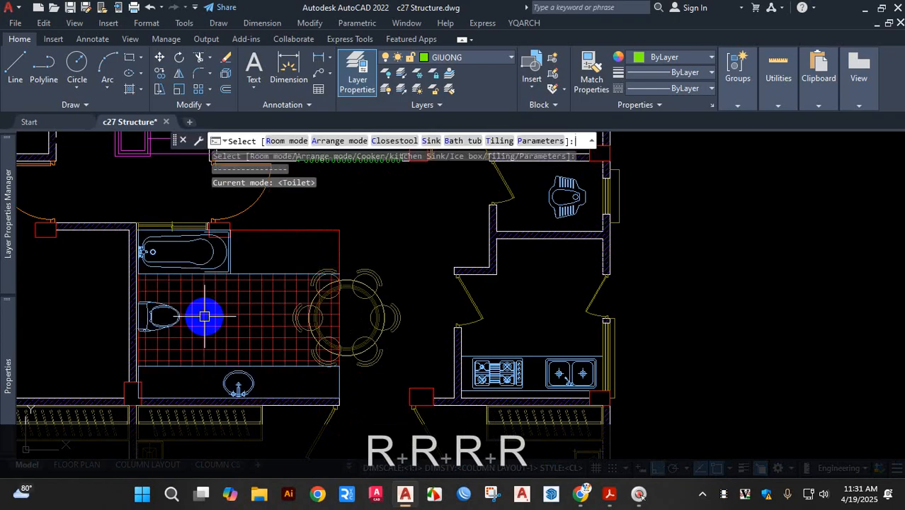
{"action": "key", "text": "r"}
{"action": "key", "text": "r"}
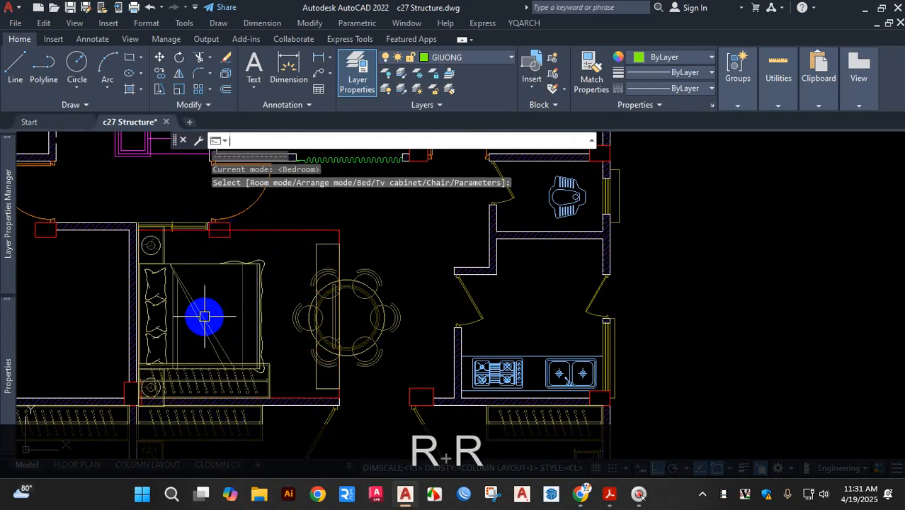
{"action": "key", "text": "r"}
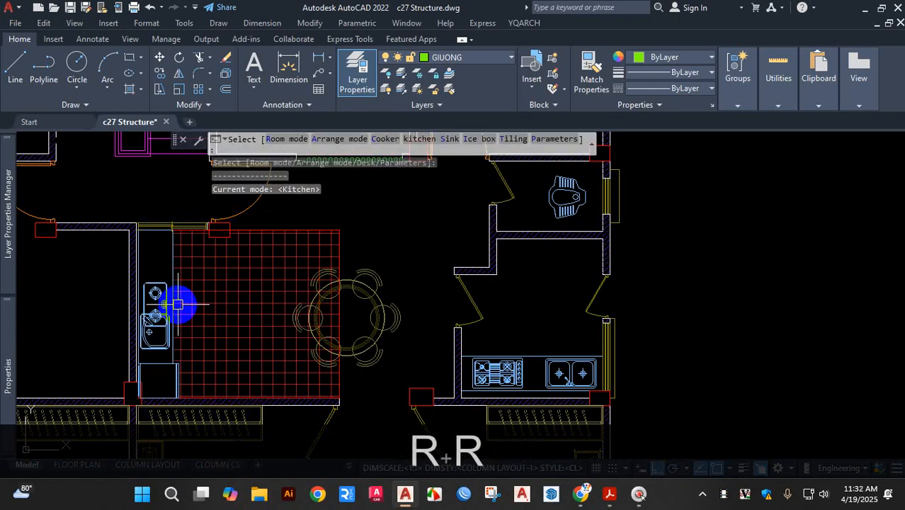
{"action": "key", "text": "r"}
{"action": "key", "text": "r"}
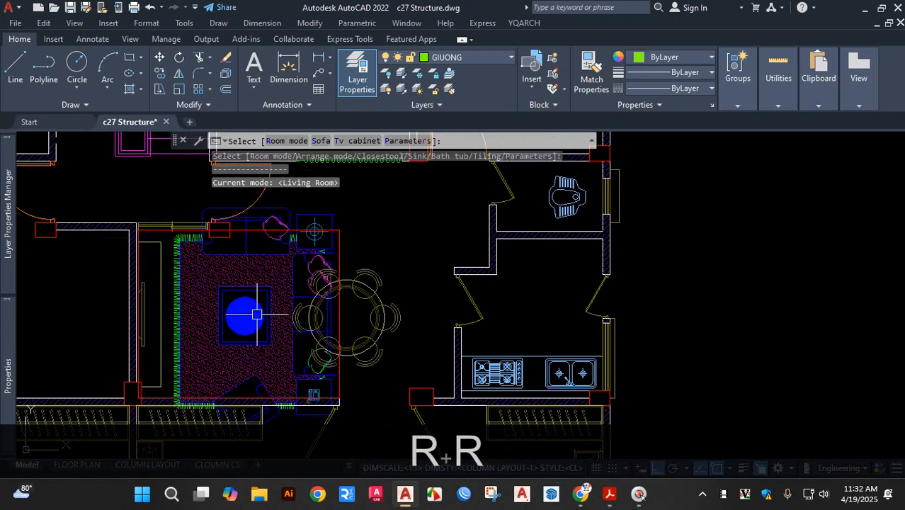
Cycle to the three-seat sofa with one armchair and two stools, choose a shorter TV cabinet on the lower wall, and place the living set
{"action": "key", "text": "s"}
{"action": "key", "text": "s"}
{"action": "key", "text": "s"}
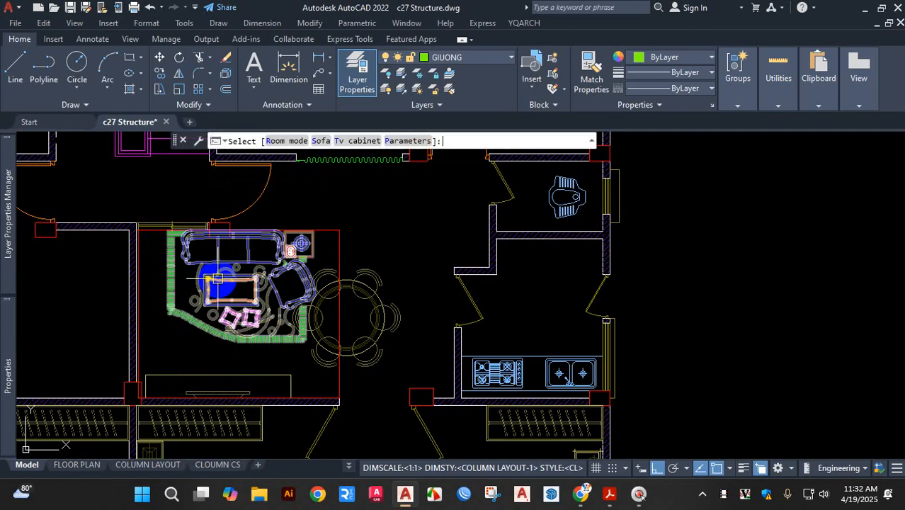
{"action": "key", "text": "t"}
{"action": "key", "text": "t"}
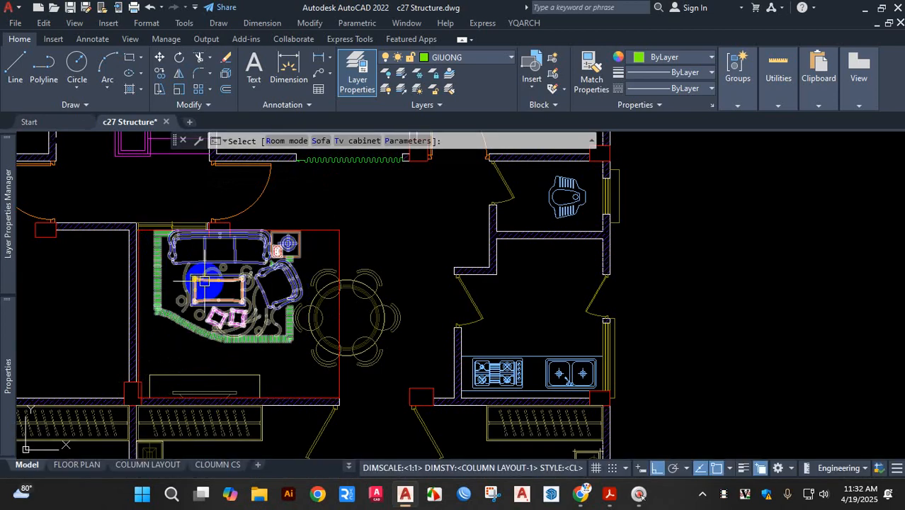
{"action": "left_click", "coordinate": [204, 281]}
{"action": "key", "text": "Escape"}
Examine the family living and dining space layout on the finished, labelled floor plan for comparison
{"action": "scroll", "coordinate": [334, 283], "scroll_direction": "down", "scroll_amount": 5}
{"action": "scroll", "coordinate": [338, 312], "scroll_direction": "up", "scroll_amount": 2}
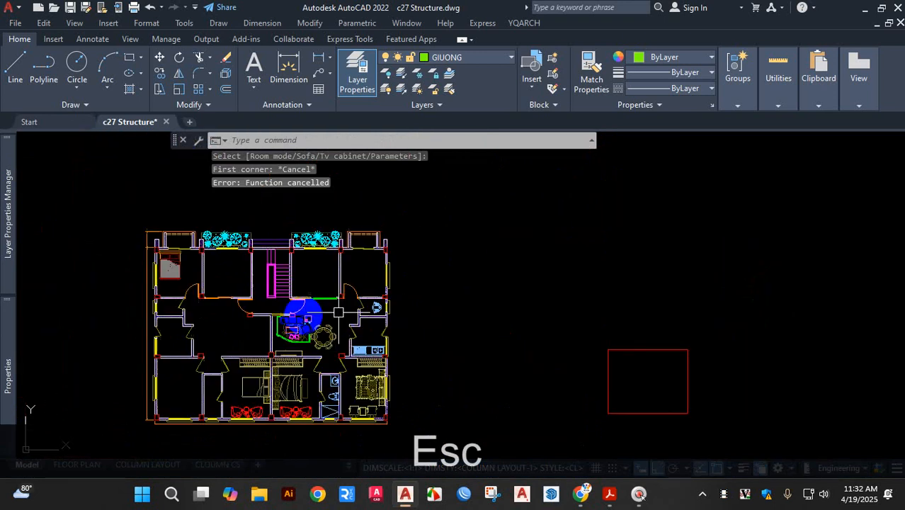
{"action": "scroll", "coordinate": [338, 312], "scroll_direction": "up", "scroll_amount": 2}
{"action": "scroll", "coordinate": [299, 307], "scroll_direction": "down", "scroll_amount": 5}
{"action": "scroll", "coordinate": [216, 313], "scroll_direction": "up", "scroll_amount": 3}
{"action": "scroll", "coordinate": [272, 303], "scroll_direction": "down", "scroll_amount": 3}
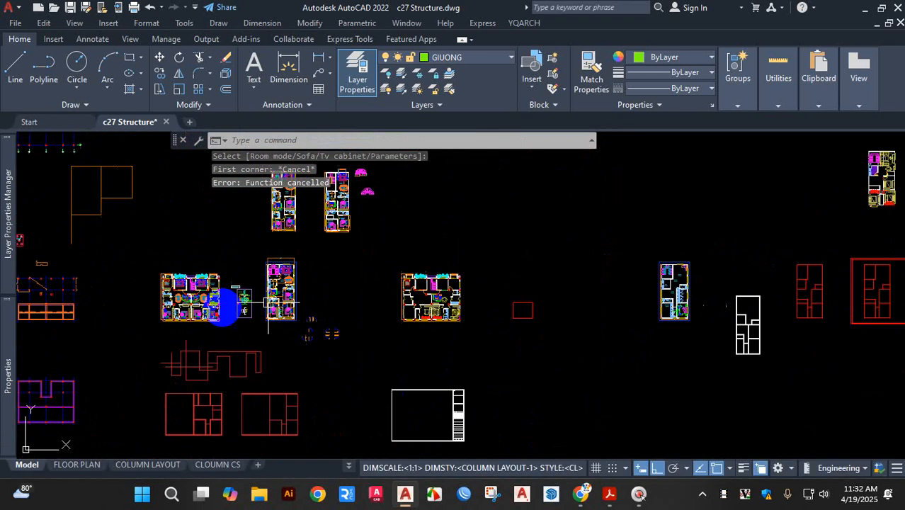
{"action": "scroll", "coordinate": [272, 304], "scroll_direction": "up", "scroll_amount": 6}
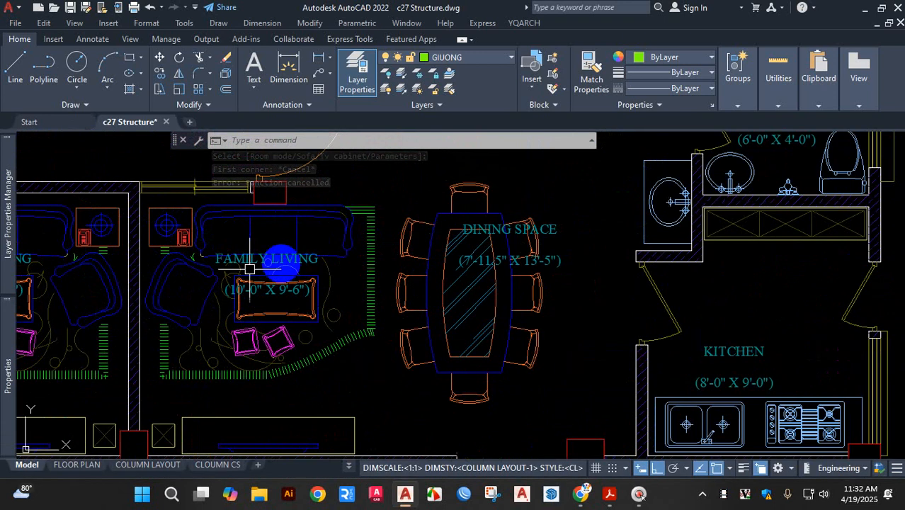
{"action": "scroll", "coordinate": [332, 284], "scroll_direction": "down", "scroll_amount": 6}
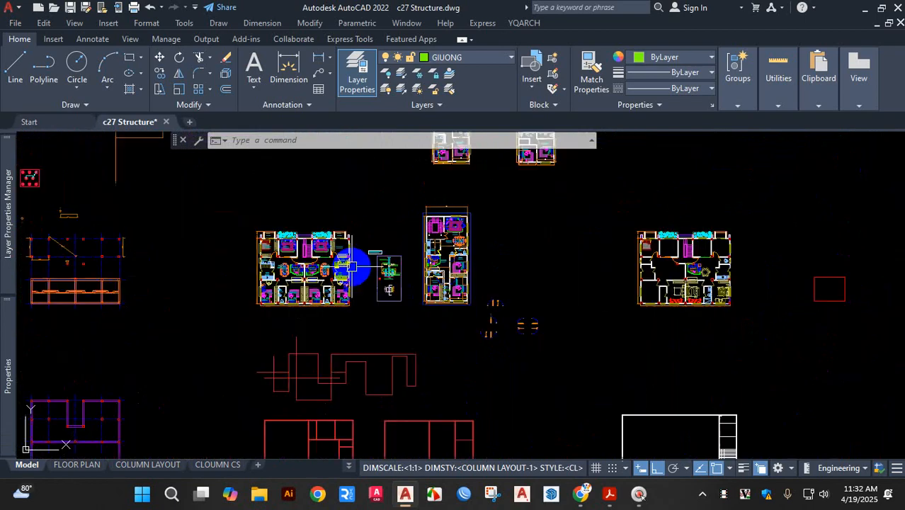
{"action": "scroll", "coordinate": [571, 265], "scroll_direction": "down", "scroll_amount": 2}
Review the beds, wardrobes, seating sets and toilet already placed in the lower row of rooms on the working floor plan
{"action": "scroll", "coordinate": [479, 272], "scroll_direction": "up", "scroll_amount": 6}
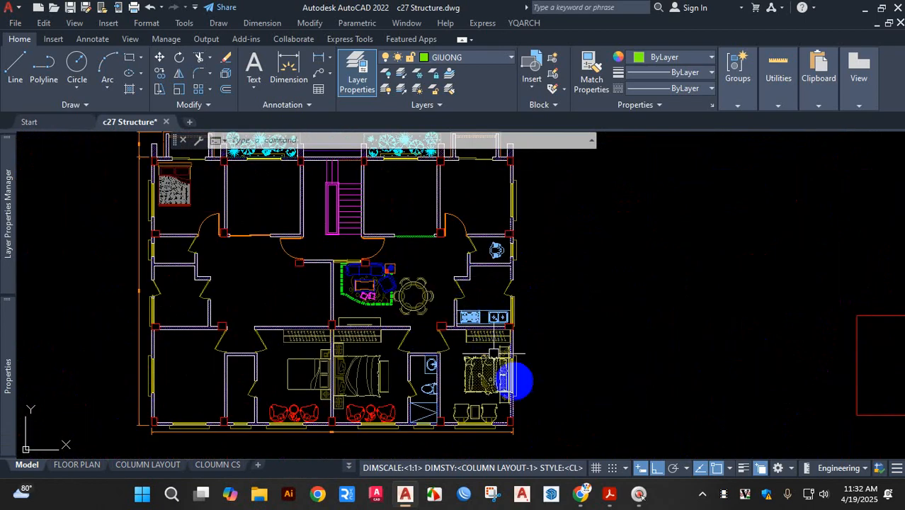
{"action": "scroll", "coordinate": [511, 383], "scroll_direction": "up", "scroll_amount": 4}
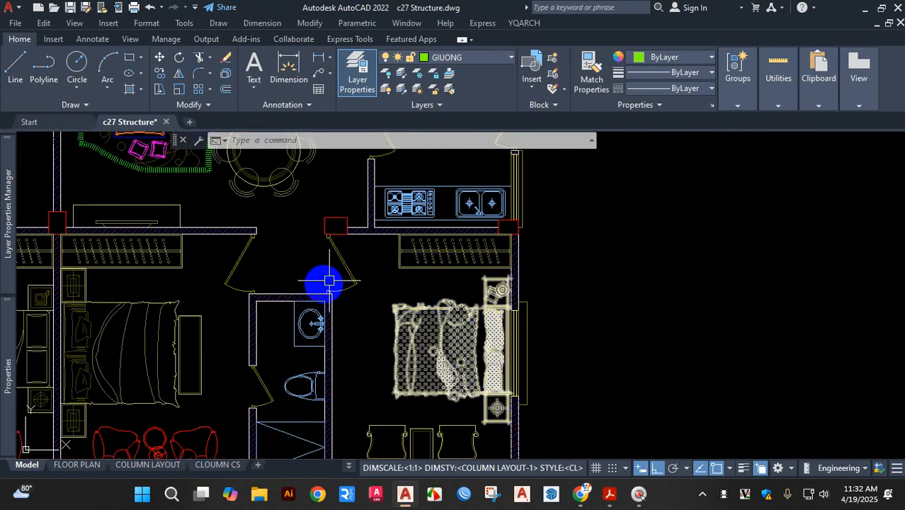
{"action": "scroll", "coordinate": [232, 319], "scroll_direction": "down", "scroll_amount": 4}
{"action": "scroll", "coordinate": [204, 311], "scroll_direction": "up", "scroll_amount": 4}
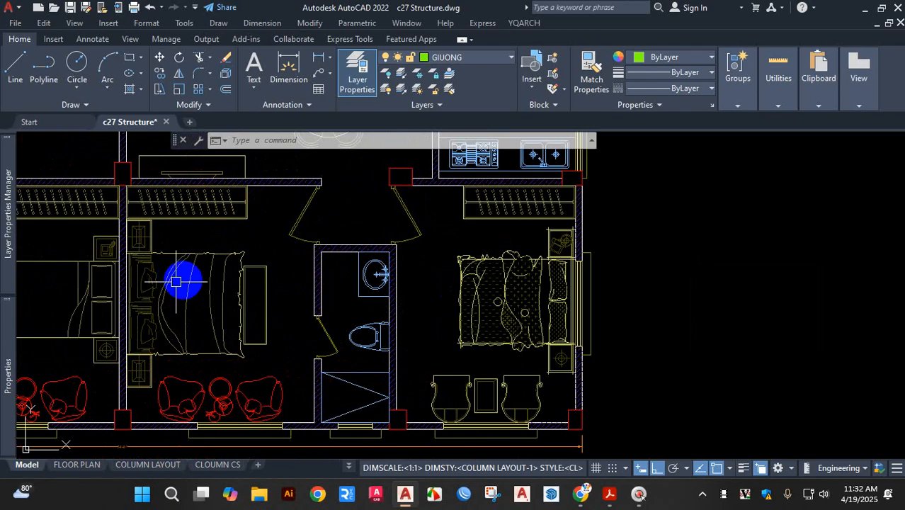
{"action": "scroll", "coordinate": [145, 227], "scroll_direction": "up", "scroll_amount": 5}
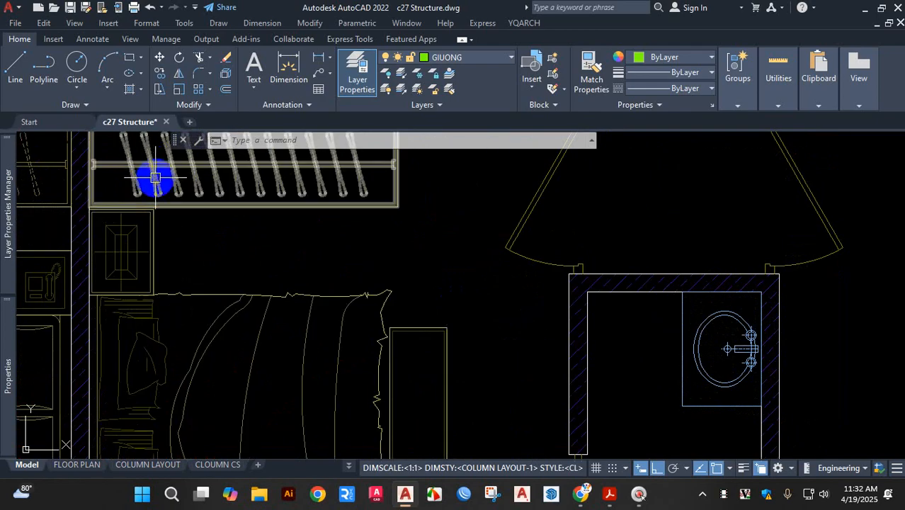
{"action": "scroll", "coordinate": [232, 141], "scroll_direction": "down", "scroll_amount": 5}
{"action": "scroll", "coordinate": [263, 263], "scroll_direction": "up", "scroll_amount": 4}
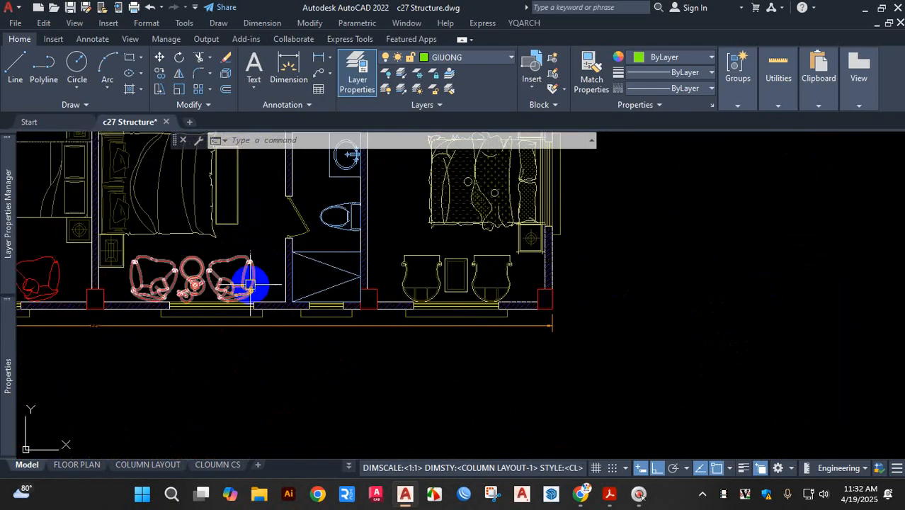
{"action": "scroll", "coordinate": [333, 252], "scroll_direction": "down", "scroll_amount": 5}
{"action": "scroll", "coordinate": [343, 268], "scroll_direction": "up", "scroll_amount": 5}
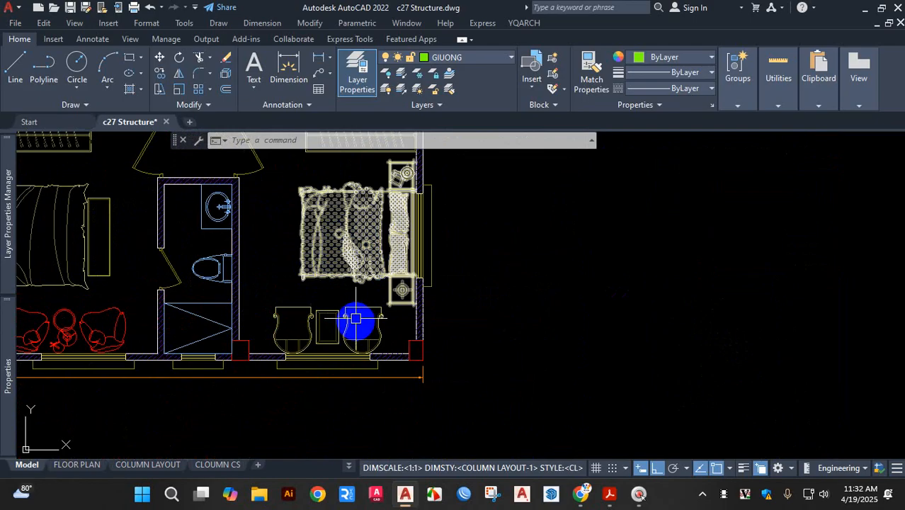
{"action": "scroll", "coordinate": [363, 322], "scroll_direction": "down", "scroll_amount": 5}
{"action": "scroll", "coordinate": [370, 253], "scroll_direction": "up", "scroll_amount": 4}
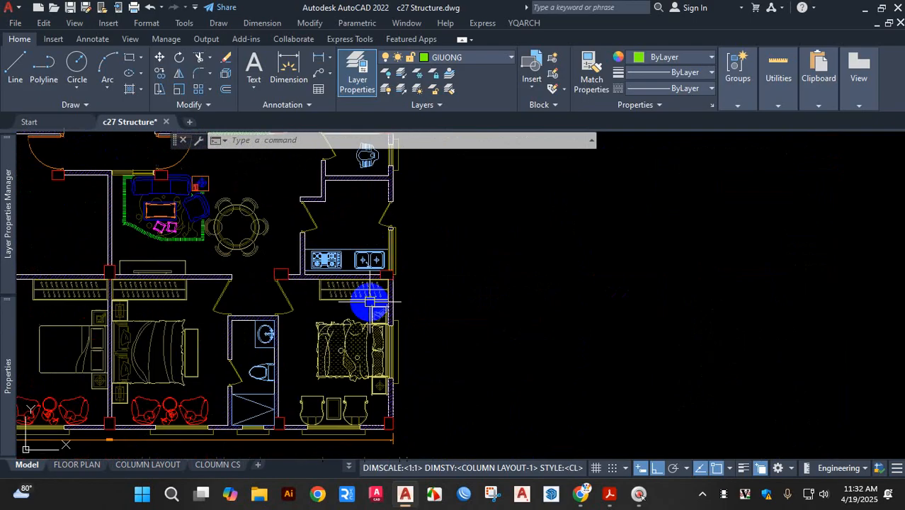
{"action": "scroll", "coordinate": [269, 337], "scroll_direction": "down", "scroll_amount": 5}
{"action": "scroll", "coordinate": [258, 313], "scroll_direction": "up", "scroll_amount": 4}
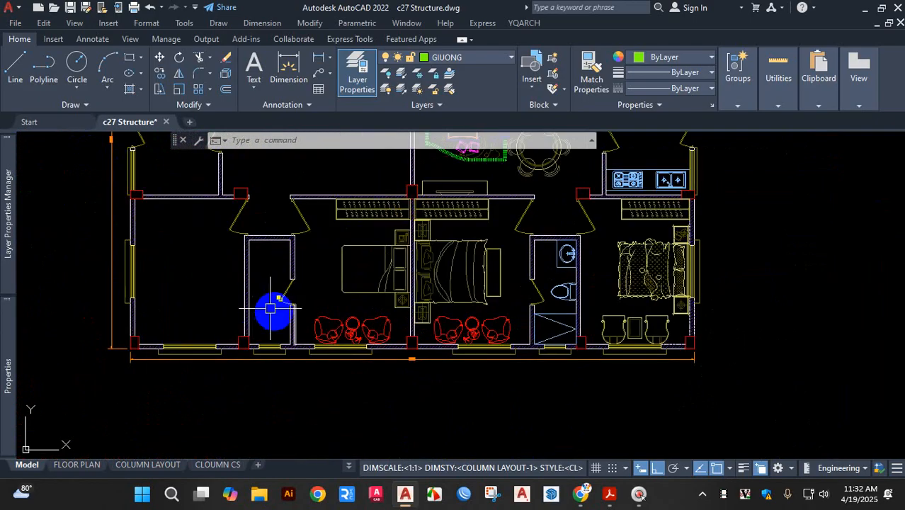
{"action": "key", "text": "ctrl+1"}
{"action": "left_click", "coordinate": [275, 273]}
{"action": "left_click_drag", "start_coordinate": [381, 210], "coordinate": [367, 217]}
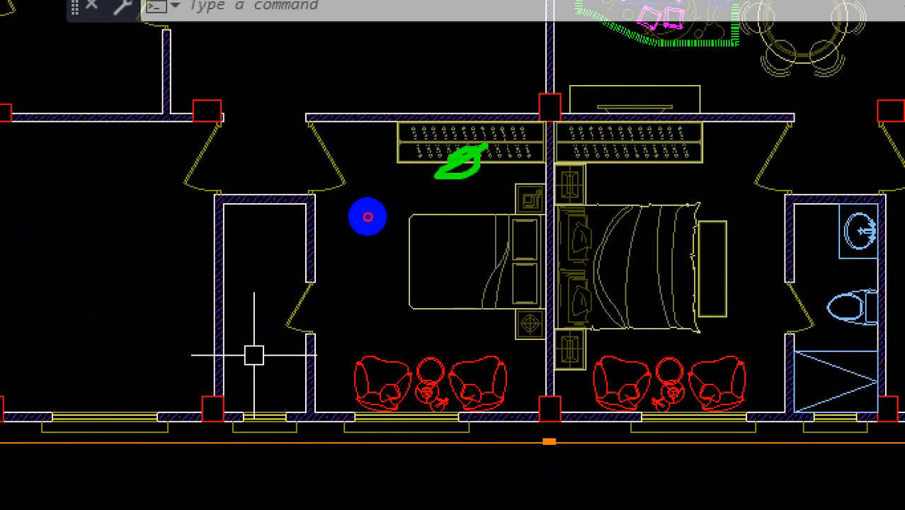
{"action": "mouse_move", "coordinate": [200, 201]}
{"action": "left_mouse_down"}
{"action": "mouse_move", "coordinate": [142, 200]}
{"action": "mouse_move", "coordinate": [150, 347]}
{"action": "left_mouse_up"}
{"action": "mouse_move", "coordinate": [196, 392]}
{"action": "left_mouse_down"}
{"action": "mouse_move", "coordinate": [204, 245]}
{"action": "mouse_move", "coordinate": [207, 329]}
{"action": "left_mouse_up"}
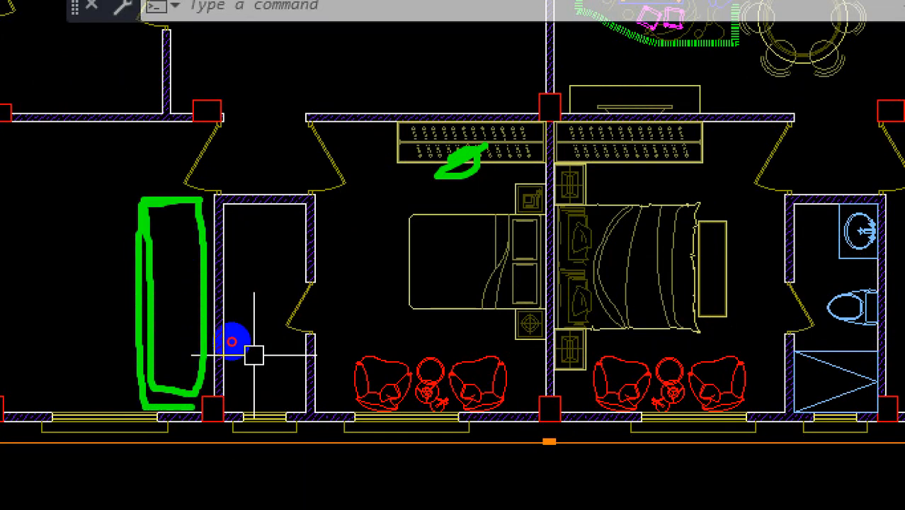
{"action": "left_click_drag", "start_coordinate": [240, 417], "coordinate": [243, 267]}
{"action": "left_click_drag", "start_coordinate": [242, 232], "coordinate": [217, 231]}
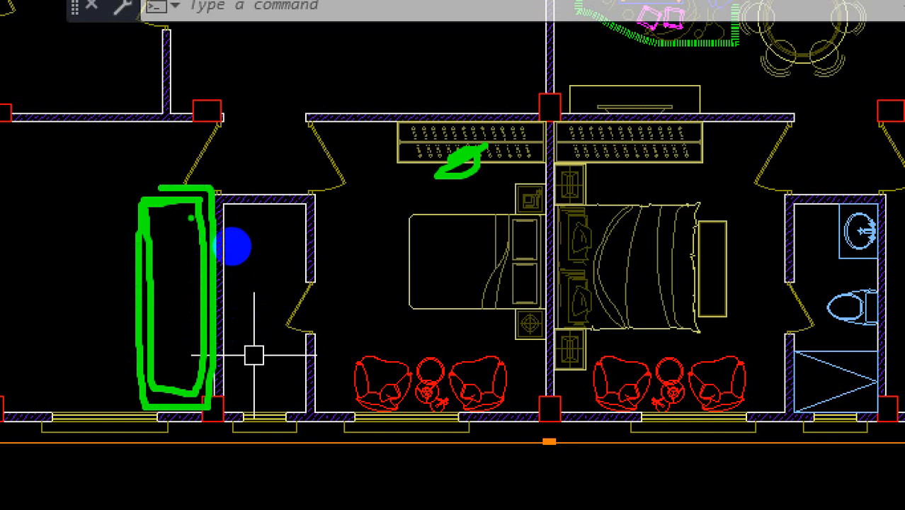
{"action": "key", "text": "Escape"}
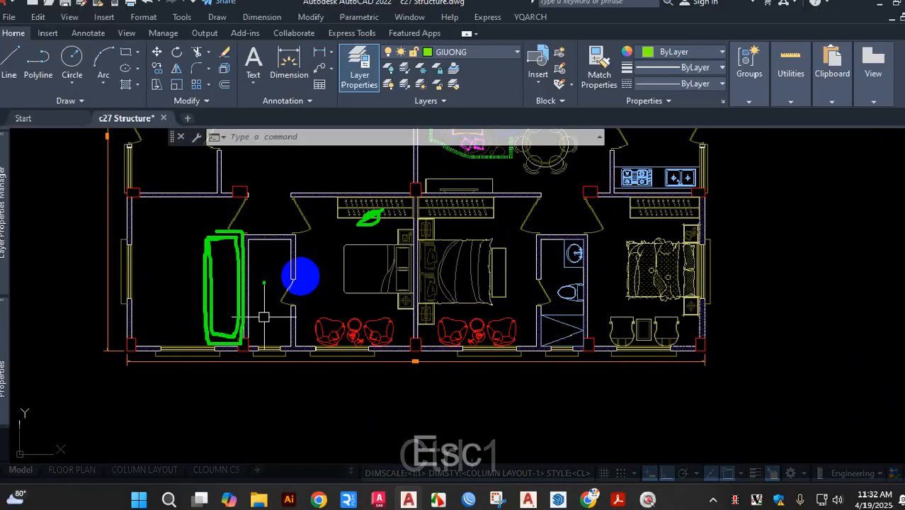
Erase the wardrobe against the upper wall of the bedroom just left of the plan's central dividing wall
{"action": "scroll", "coordinate": [378, 222], "scroll_direction": "up", "scroll_amount": 2}
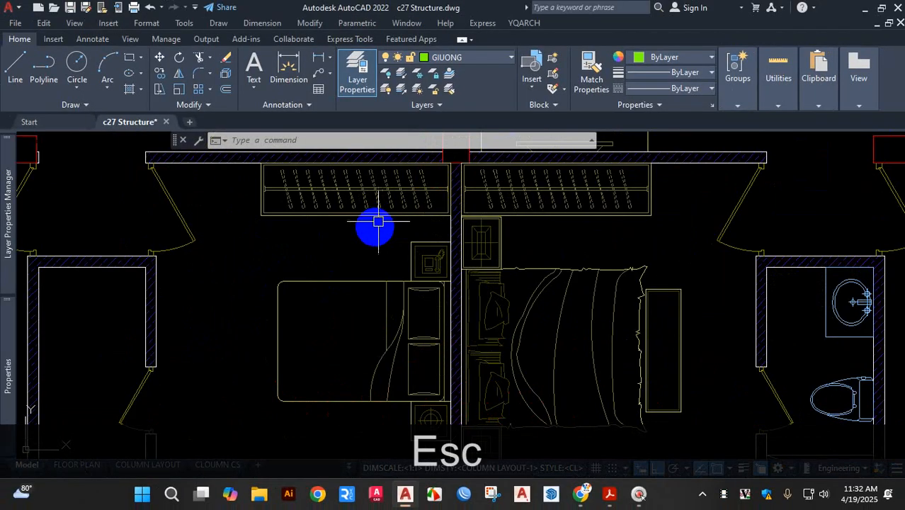
{"action": "left_click", "coordinate": [370, 235]}
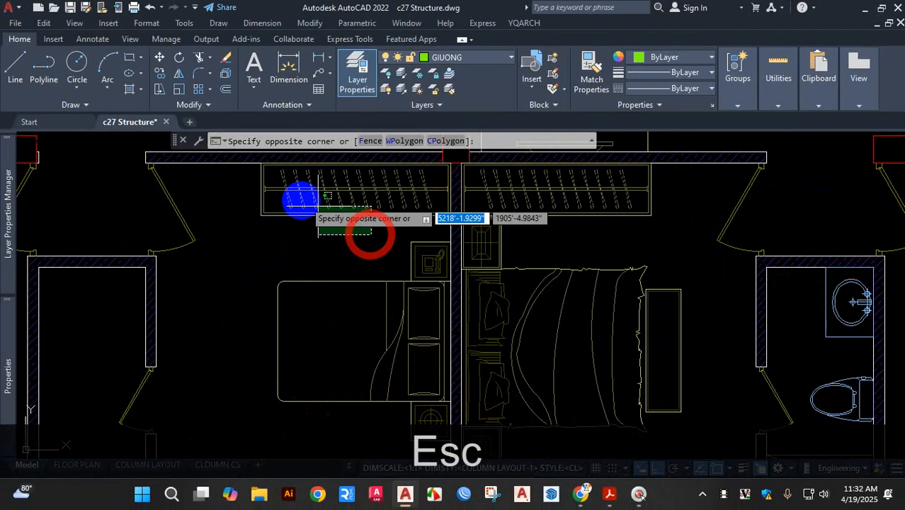
{"action": "left_click", "coordinate": [283, 197]}
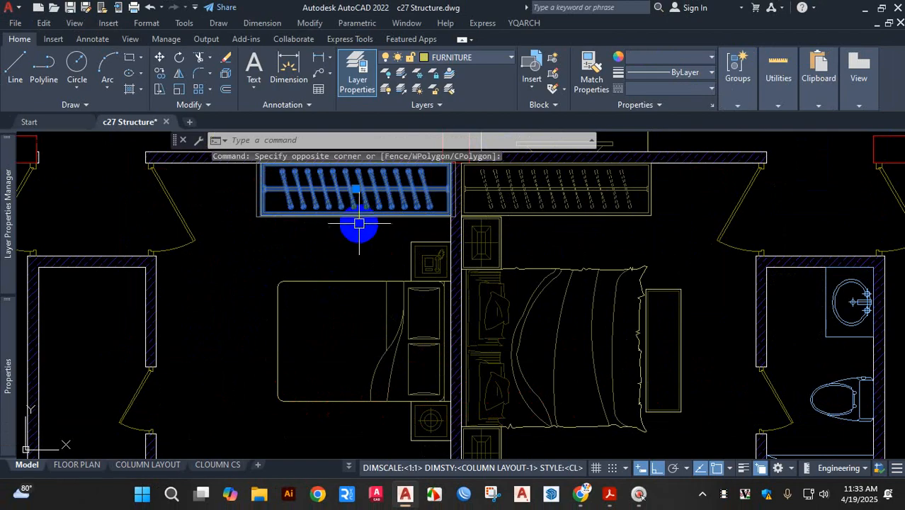
{"action": "key", "text": "Delete"}
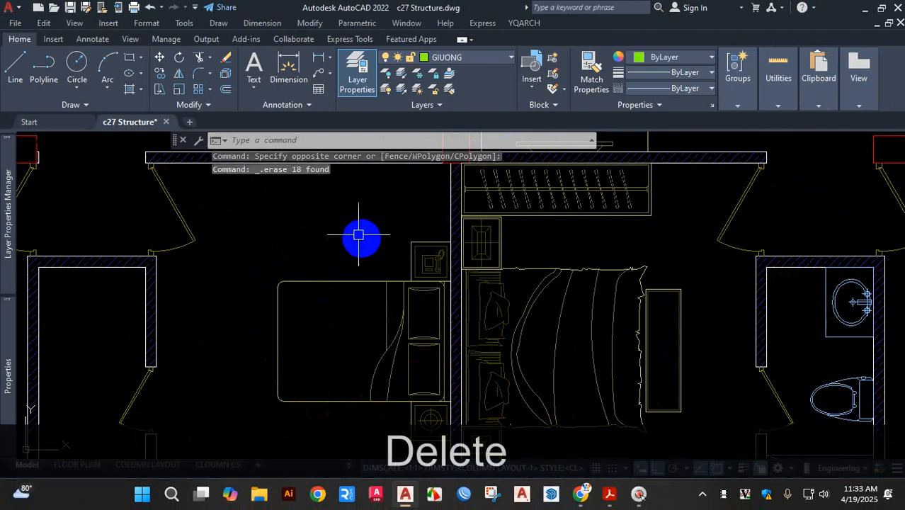
{"action": "scroll", "coordinate": [359, 238], "scroll_direction": "down", "scroll_amount": 4}
{"action": "scroll", "coordinate": [362, 237], "scroll_direction": "up", "scroll_amount": 3}
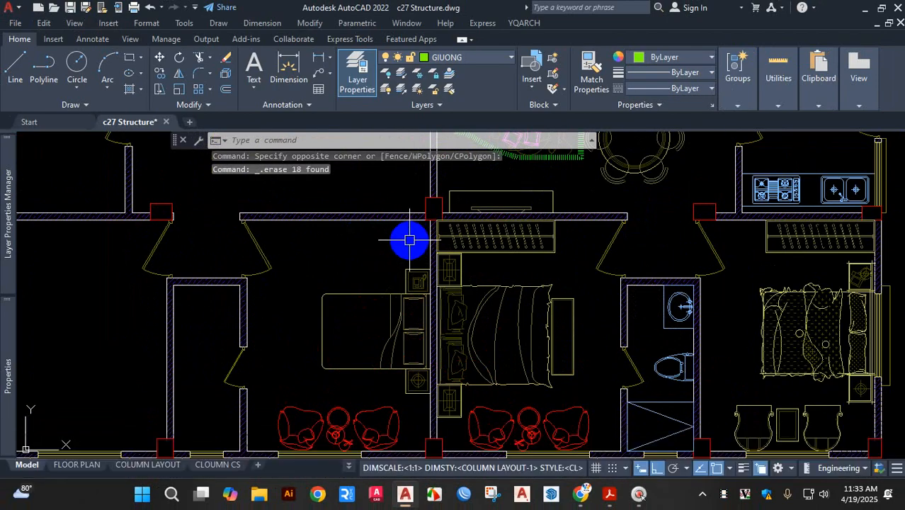
{"action": "key", "text": "ctrl+1"}
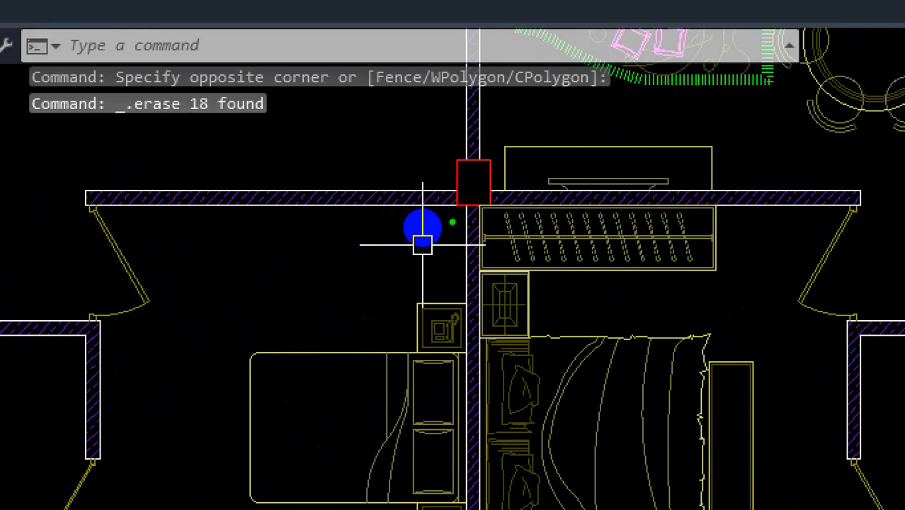
{"action": "mouse_move", "coordinate": [415, 225]}
{"action": "left_mouse_down"}
{"action": "mouse_move", "coordinate": [311, 225]}
{"action": "mouse_move", "coordinate": [295, 256]}
{"action": "mouse_move", "coordinate": [396, 256]}
{"action": "mouse_move", "coordinate": [416, 225]}
{"action": "left_mouse_up"}
{"action": "key", "text": "Escape"}
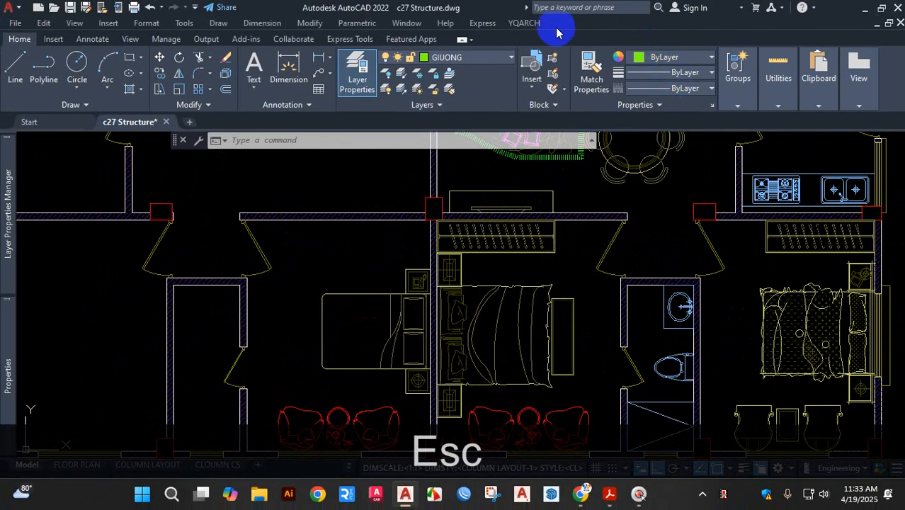
{"action": "left_click", "coordinate": [524, 22]}
{"action": "left_click", "coordinate": [573, 111]}
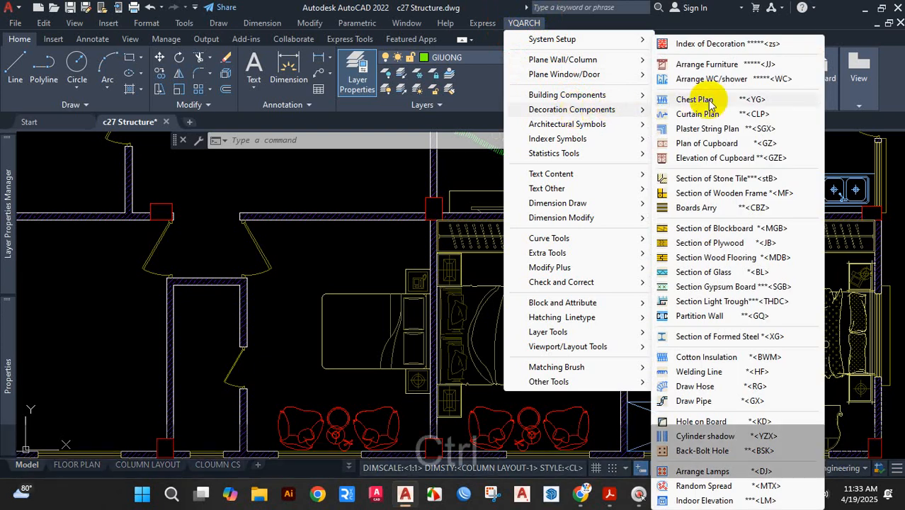
{"action": "key", "text": "ctrl+1"}
{"action": "mouse_move", "coordinate": [834, 80]}
{"action": "left_mouse_down"}
{"action": "mouse_move", "coordinate": [603, 87]}
{"action": "mouse_move", "coordinate": [744, 113]}
{"action": "mouse_move", "coordinate": [842, 108]}
{"action": "left_mouse_up"}
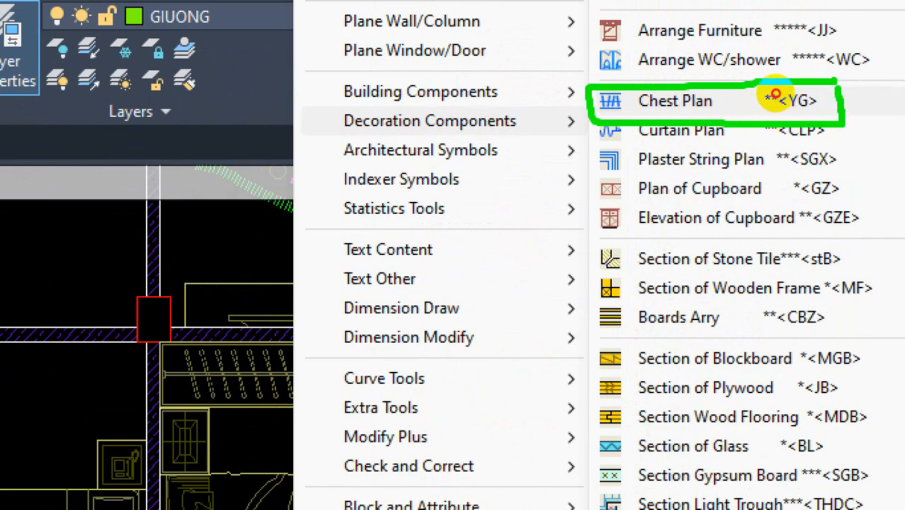
{"action": "key", "text": "Escape"}
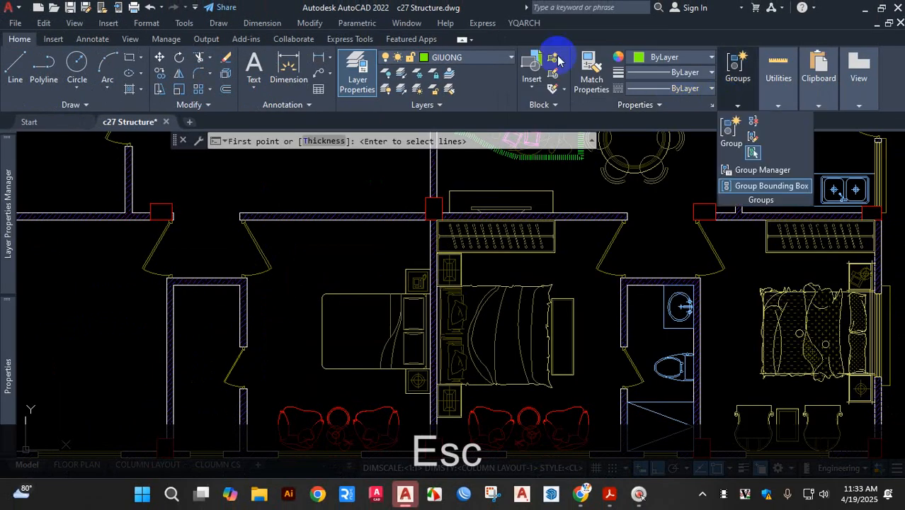
Start a YQArch Chest Plan wardrobe and set the chest thickness to 24 inches
{"action": "left_click", "coordinate": [524, 23]}
{"action": "mouse_move", "coordinate": [572, 110]}
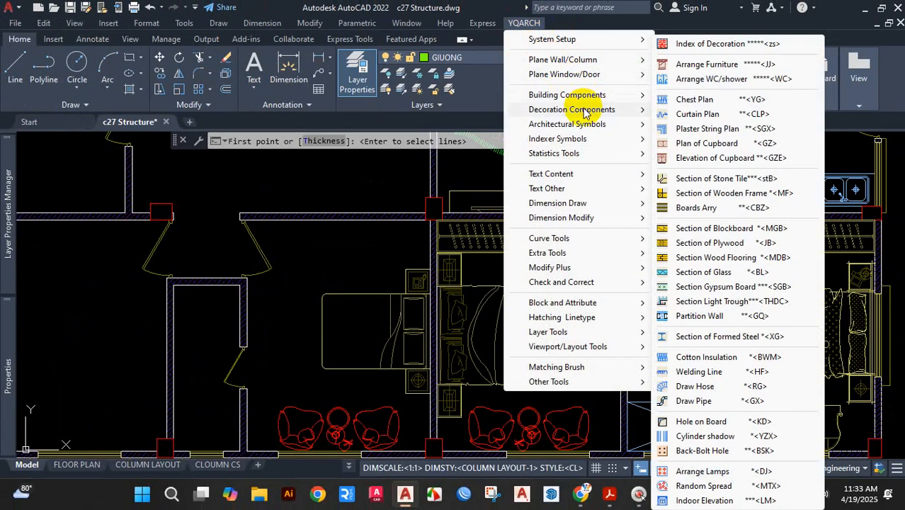
{"action": "left_click", "coordinate": [693, 101]}
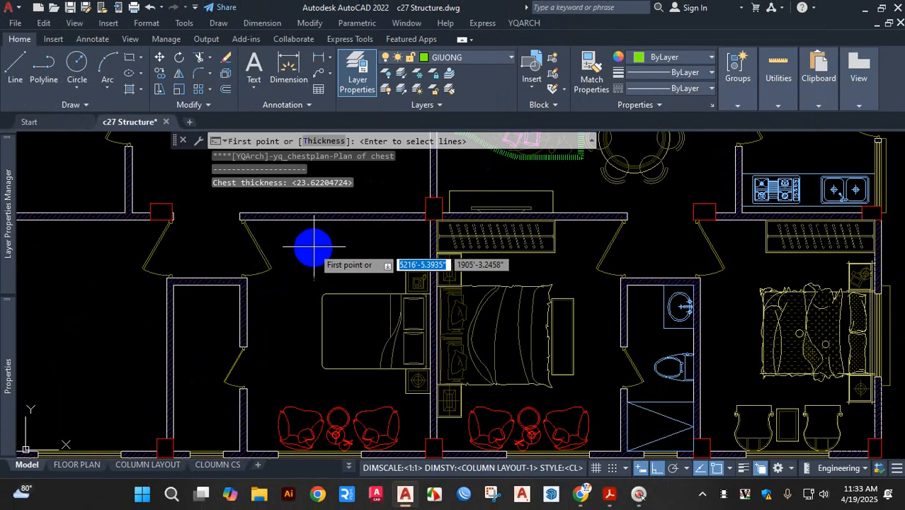
{"action": "scroll", "coordinate": [362, 207], "scroll_direction": "down", "scroll_amount": 3}
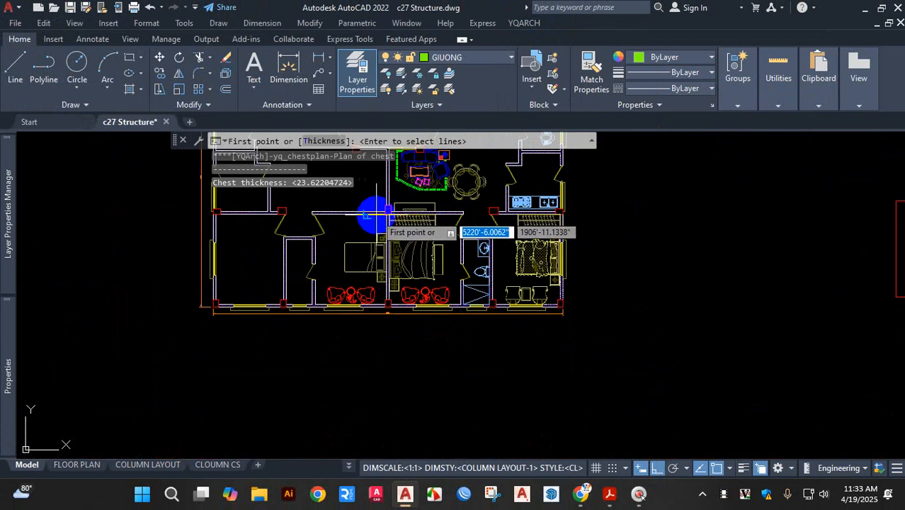
{"action": "left_click", "coordinate": [310, 142]}
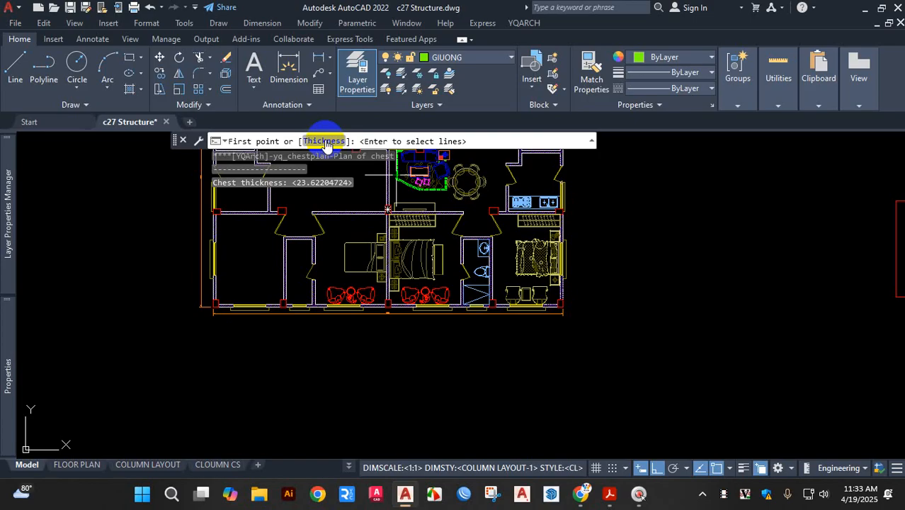
{"action": "left_click", "coordinate": [325, 141]}
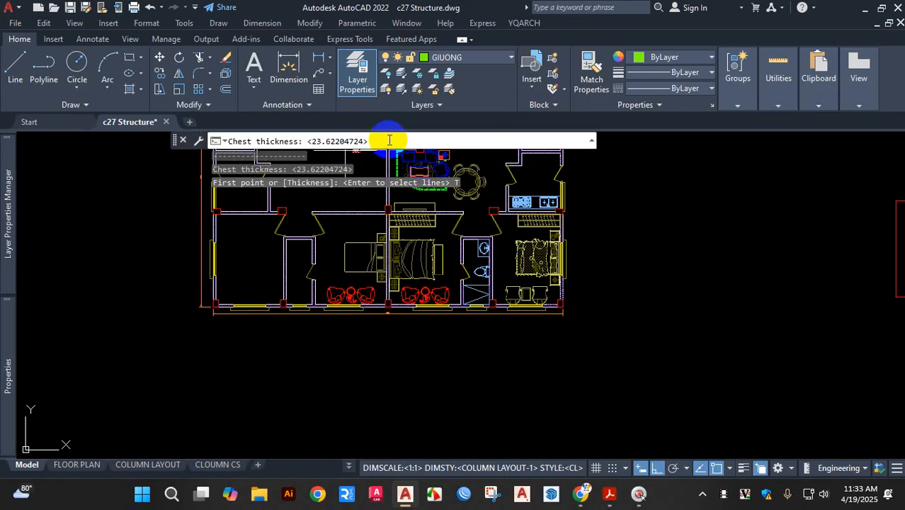
{"action": "type", "text": "24"}
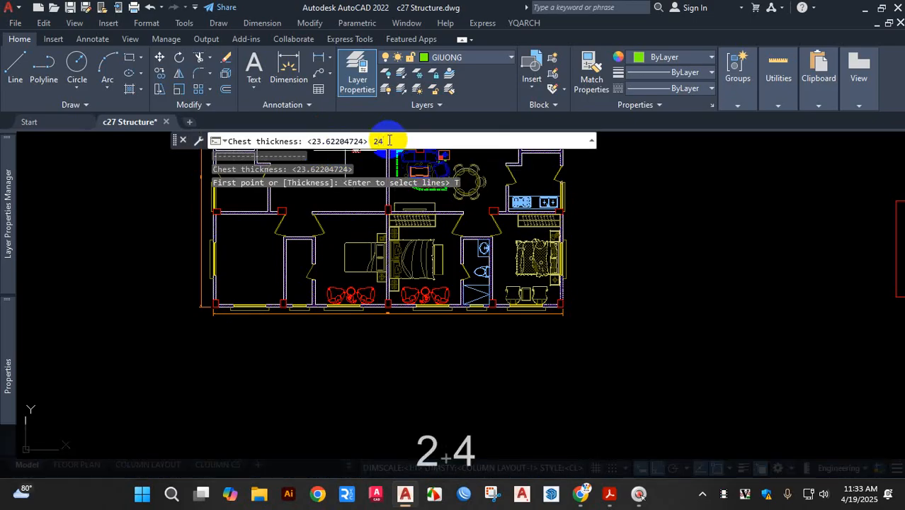
{"action": "key", "text": "Return"}
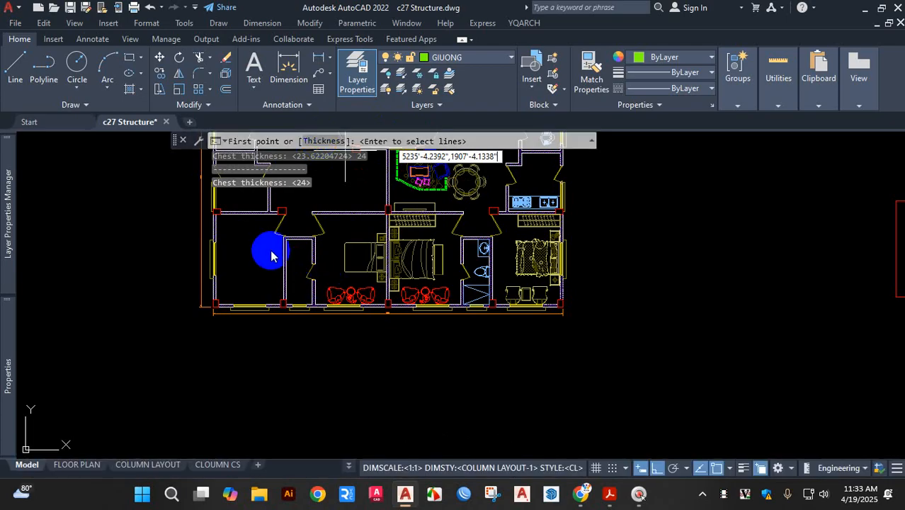
{"action": "scroll", "coordinate": [270, 251], "scroll_direction": "up", "scroll_amount": 4}
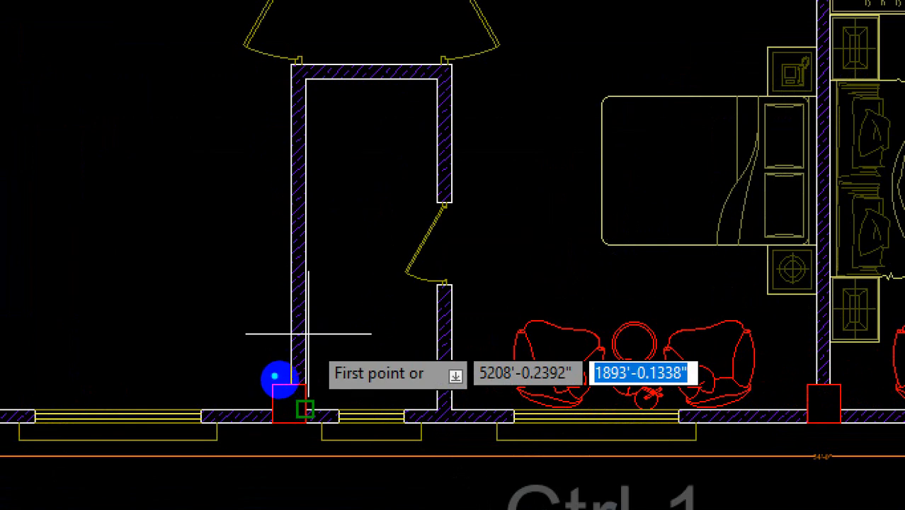
{"action": "left_click_drag", "start_coordinate": [274, 375], "coordinate": [255, 67]}
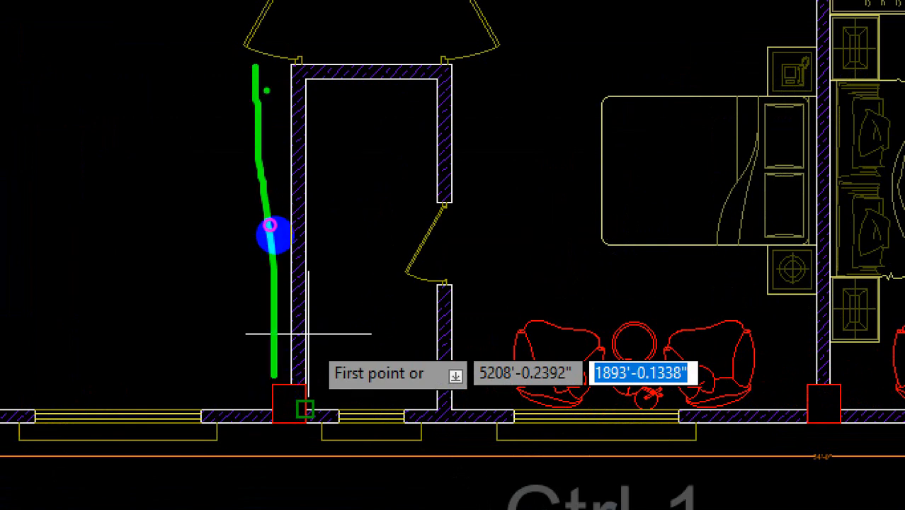
{"action": "left_click_drag", "start_coordinate": [403, 334], "coordinate": [338, 325]}
{"action": "left_click_drag", "start_coordinate": [314, 354], "coordinate": [408, 335]}
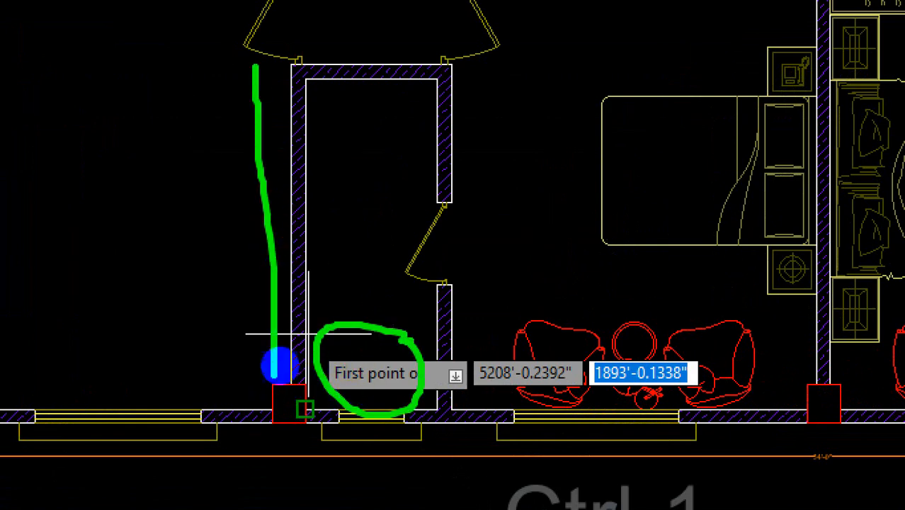
{"action": "key", "text": "Escape"}
Begin the wardrobe's back line at the foot of the far-left bedroom's inner wall, just above the red column
{"action": "scroll", "coordinate": [286, 391], "scroll_direction": "up", "scroll_amount": 4}
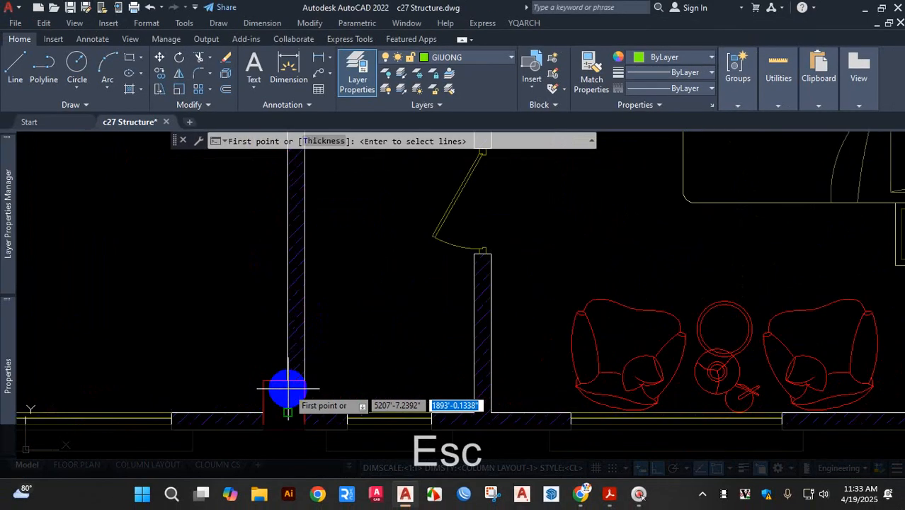
{"action": "scroll", "coordinate": [287, 388], "scroll_direction": "up", "scroll_amount": 4}
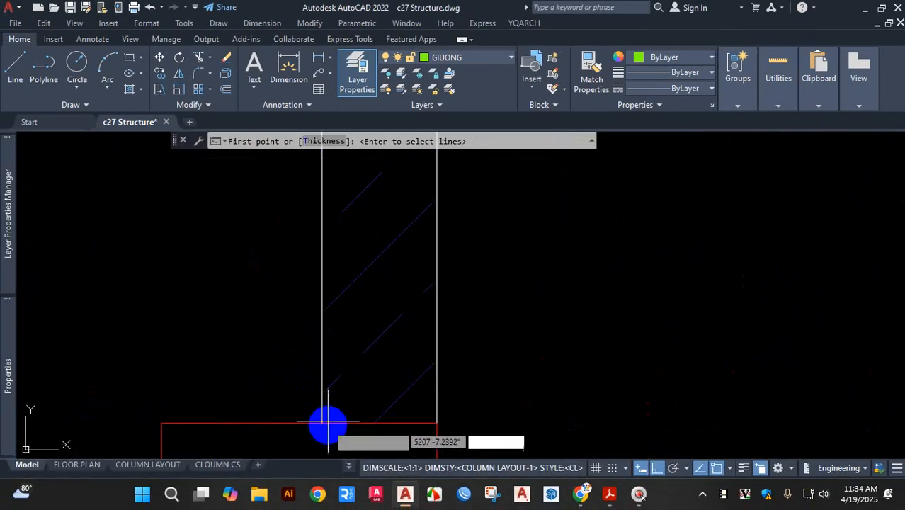
{"action": "scroll", "coordinate": [327, 422], "scroll_direction": "up", "scroll_amount": 5}
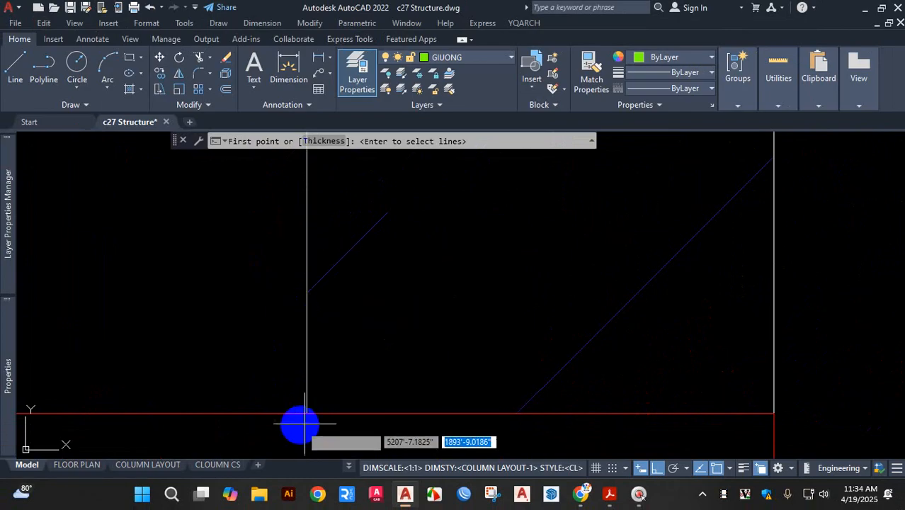
{"action": "scroll", "coordinate": [299, 422], "scroll_direction": "up", "scroll_amount": 5}
{"action": "scroll", "coordinate": [310, 368], "scroll_direction": "up", "scroll_amount": 2}
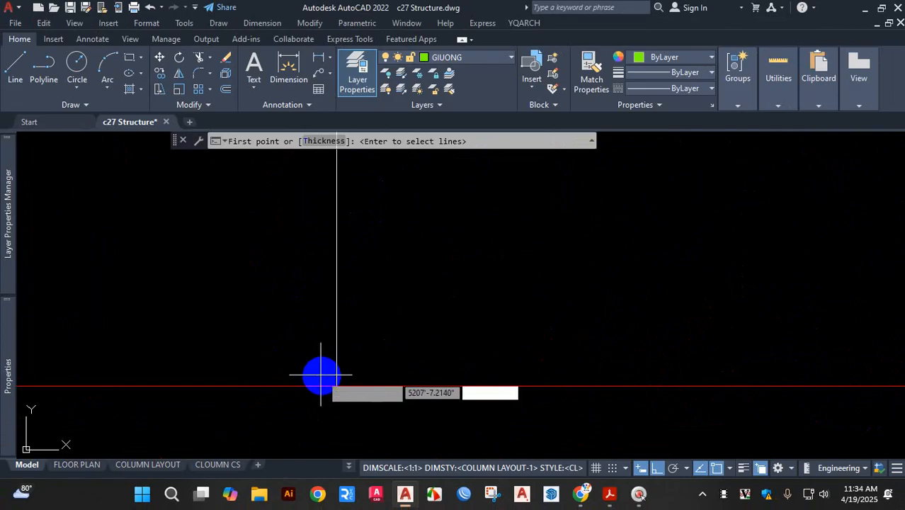
{"action": "left_click", "coordinate": [324, 375]}
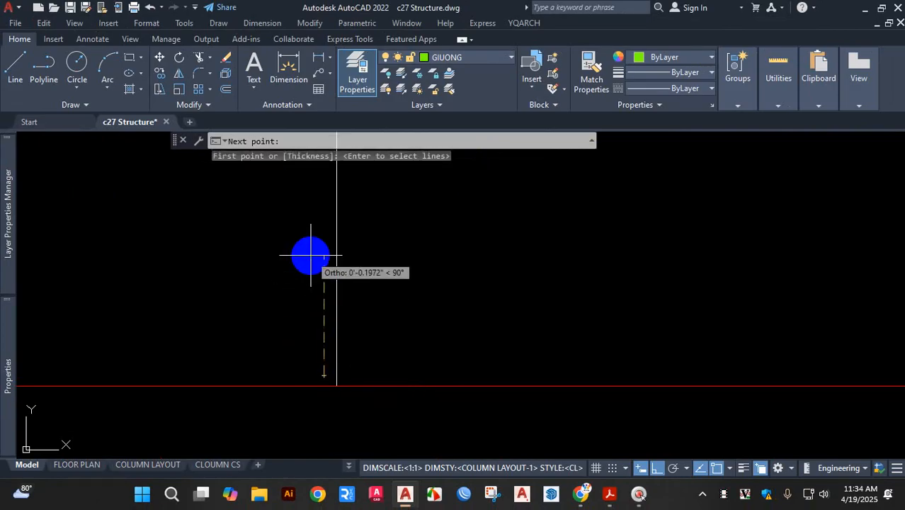
Run the wardrobe's back line about 9'-7" up along the wall, ending just below the wall's upper corner
{"action": "scroll", "coordinate": [311, 274], "scroll_direction": "down", "scroll_amount": 6}
{"action": "scroll", "coordinate": [310, 244], "scroll_direction": "up", "scroll_amount": 3}
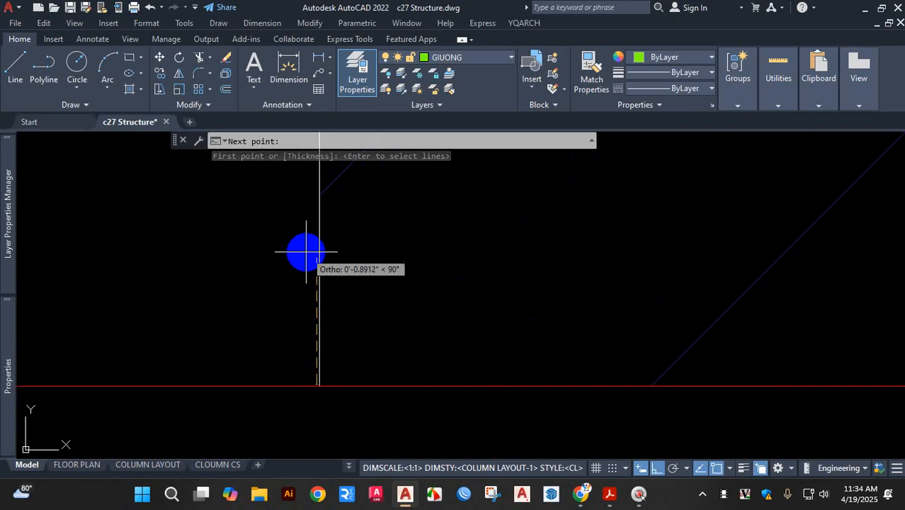
{"action": "scroll", "coordinate": [306, 252], "scroll_direction": "down", "scroll_amount": 5}
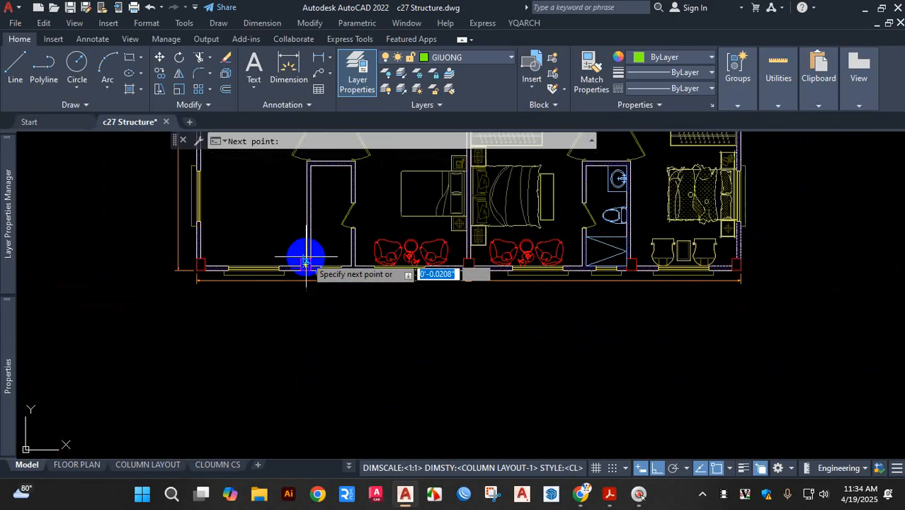
{"action": "scroll", "coordinate": [306, 201], "scroll_direction": "up", "scroll_amount": 10}
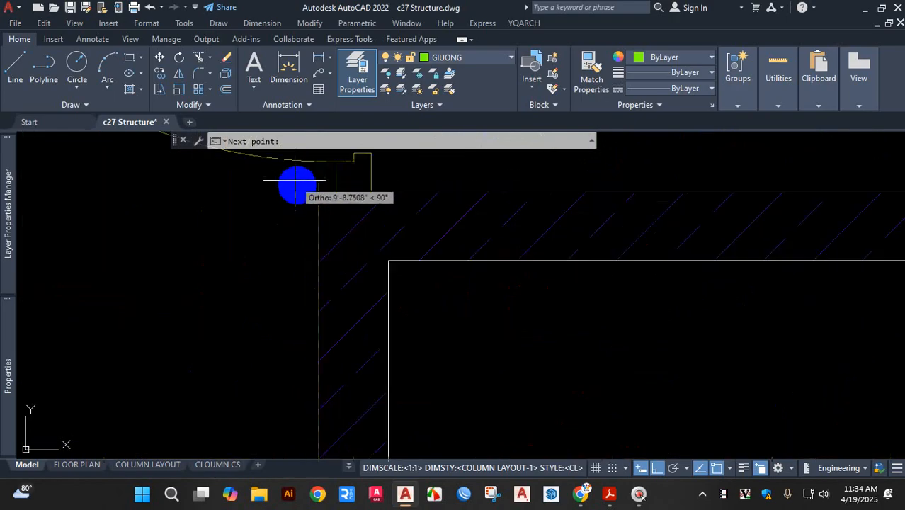
{"action": "scroll", "coordinate": [316, 199], "scroll_direction": "up", "scroll_amount": 5}
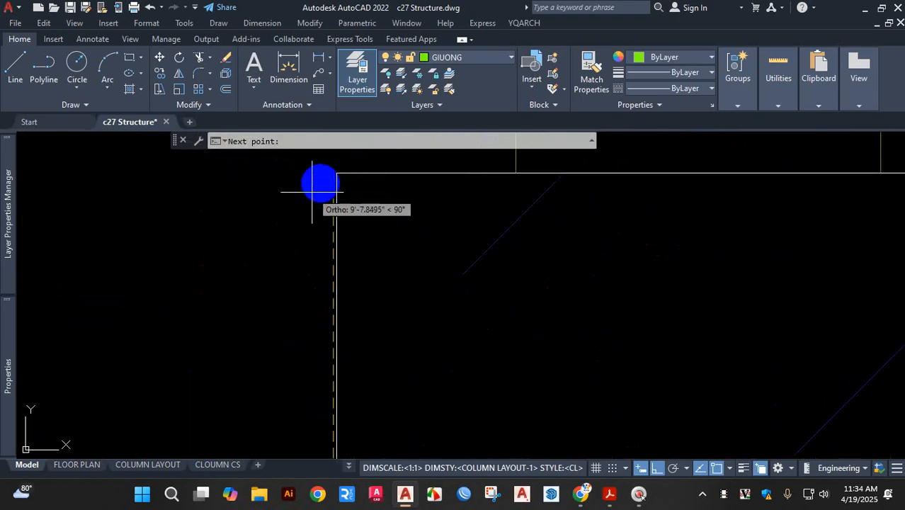
{"action": "scroll", "coordinate": [318, 185], "scroll_direction": "down", "scroll_amount": 2}
{"action": "scroll", "coordinate": [315, 210], "scroll_direction": "up", "scroll_amount": 2}
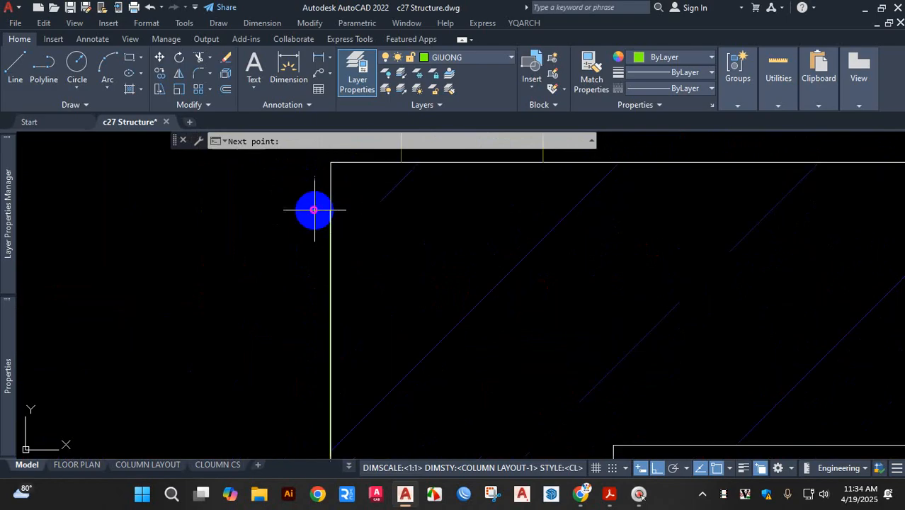
{"action": "scroll", "coordinate": [290, 199], "scroll_direction": "down", "scroll_amount": 10}
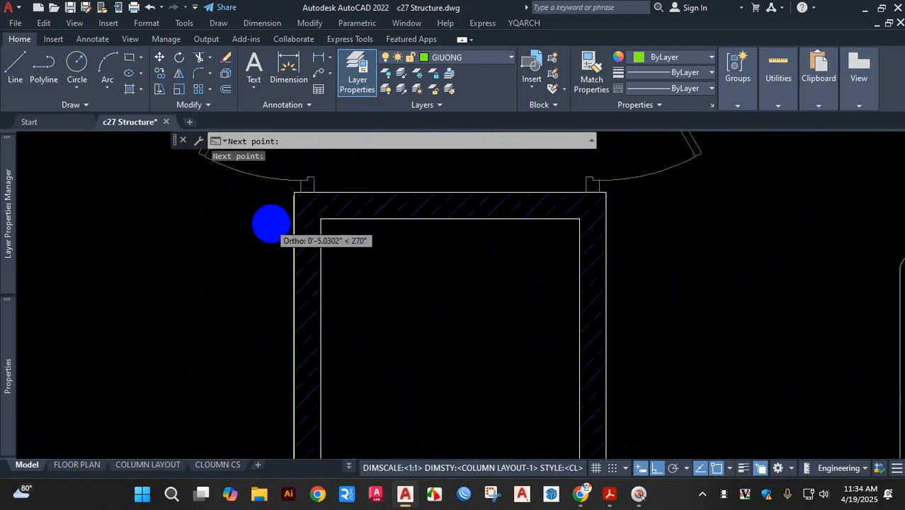
Finish the wardrobe line and place the wardrobe on the far-left bedroom's side of the wall
{"action": "scroll", "coordinate": [271, 224], "scroll_direction": "down", "scroll_amount": 7}
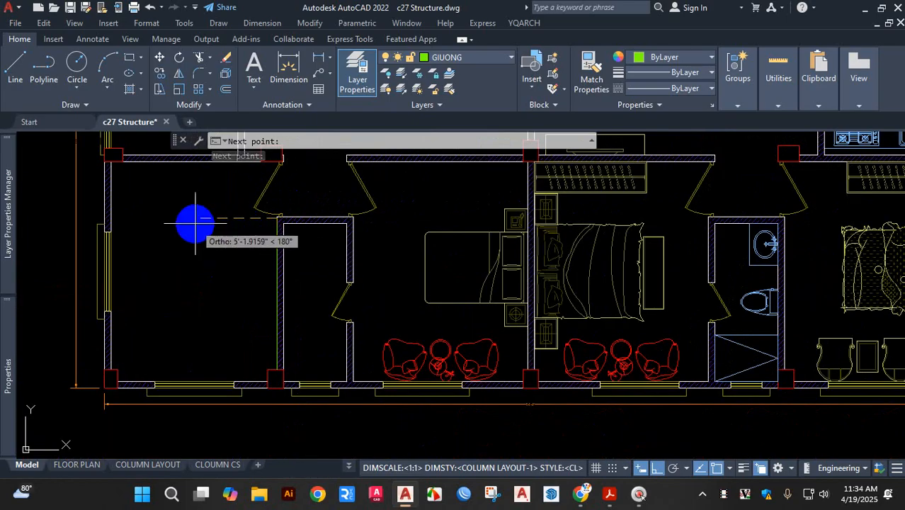
{"action": "scroll", "coordinate": [165, 224], "scroll_direction": "up", "scroll_amount": 2}
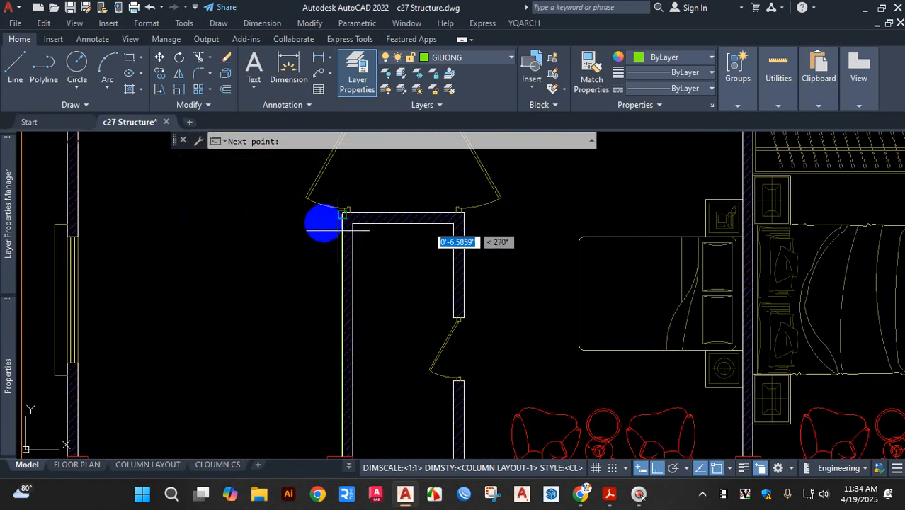
{"action": "scroll", "coordinate": [320, 224], "scroll_direction": "up", "scroll_amount": 4}
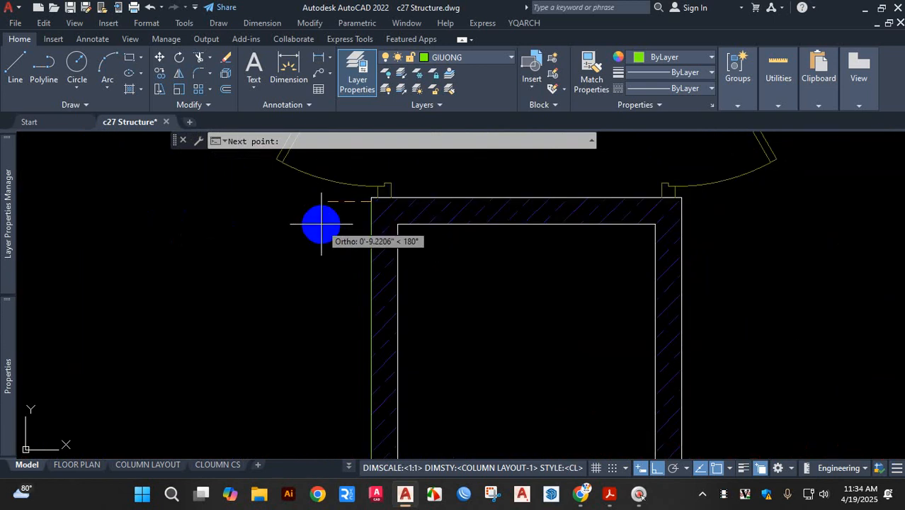
{"action": "key", "text": "Return"}
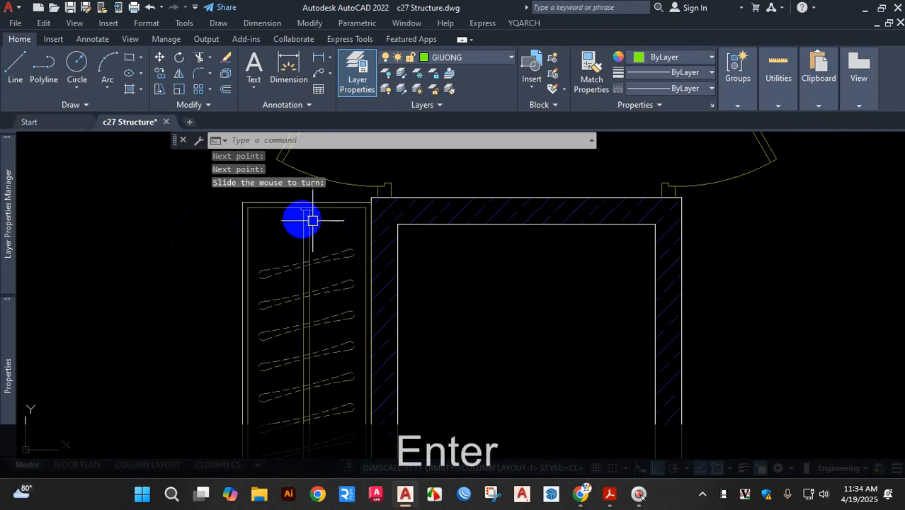
{"action": "scroll", "coordinate": [312, 221], "scroll_direction": "down", "scroll_amount": 4}
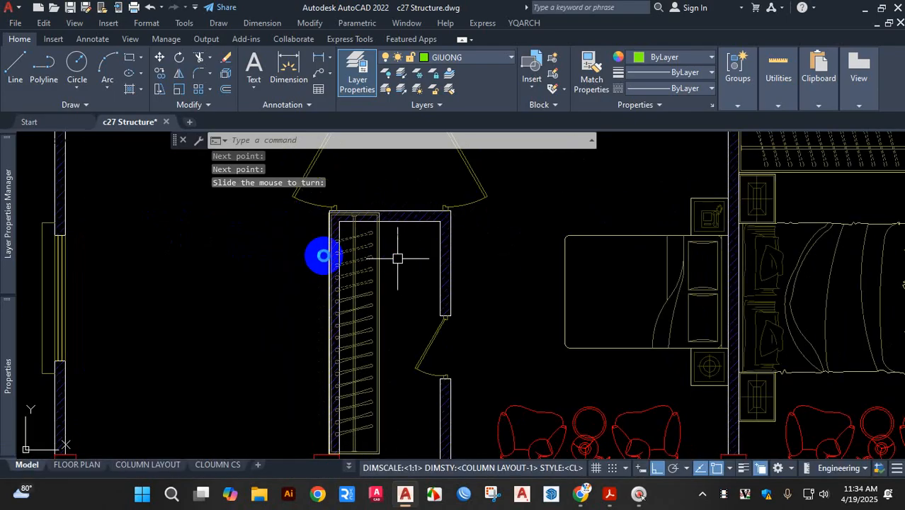
{"action": "left_click", "coordinate": [237, 254]}
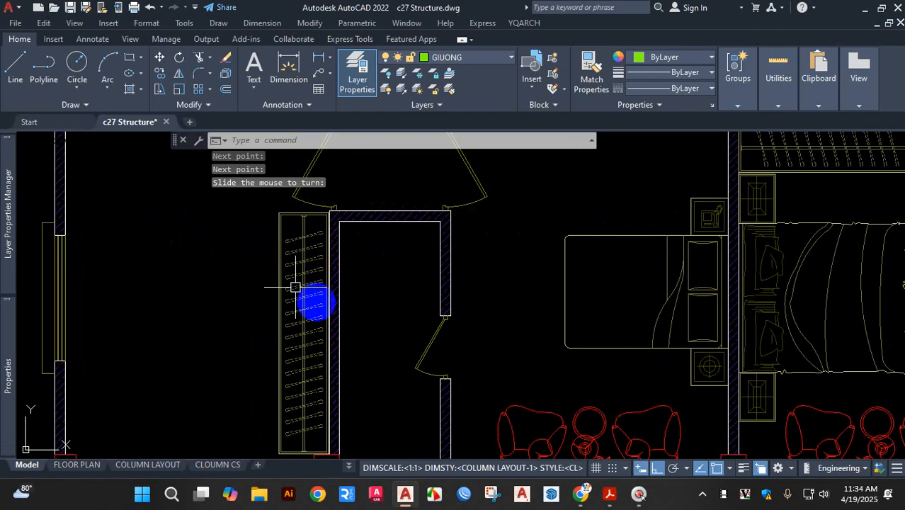
Start a YQArch Chest Plan wardrobe in the middle bedroom's upper corner, beside the red column and just below the upper wall
{"action": "scroll", "coordinate": [325, 267], "scroll_direction": "down", "scroll_amount": 2}
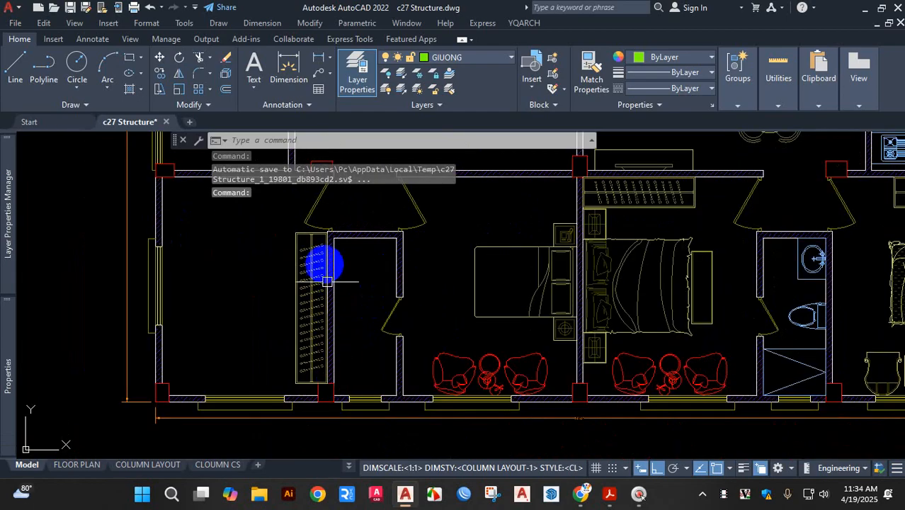
{"action": "scroll", "coordinate": [323, 234], "scroll_direction": "up", "scroll_amount": 2}
{"action": "scroll", "coordinate": [268, 269], "scroll_direction": "down", "scroll_amount": 4}
{"action": "scroll", "coordinate": [423, 234], "scroll_direction": "up", "scroll_amount": 3}
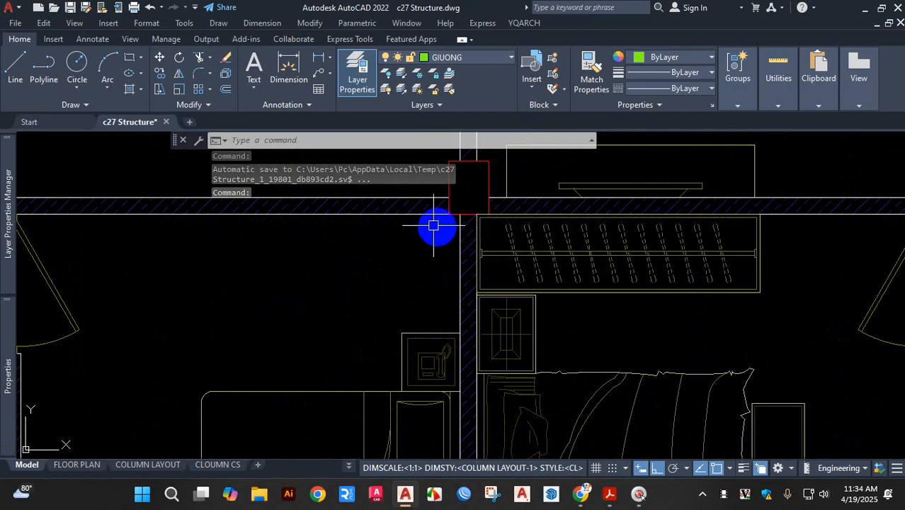
{"action": "left_click", "coordinate": [524, 23]}
{"action": "mouse_move", "coordinate": [563, 112]}
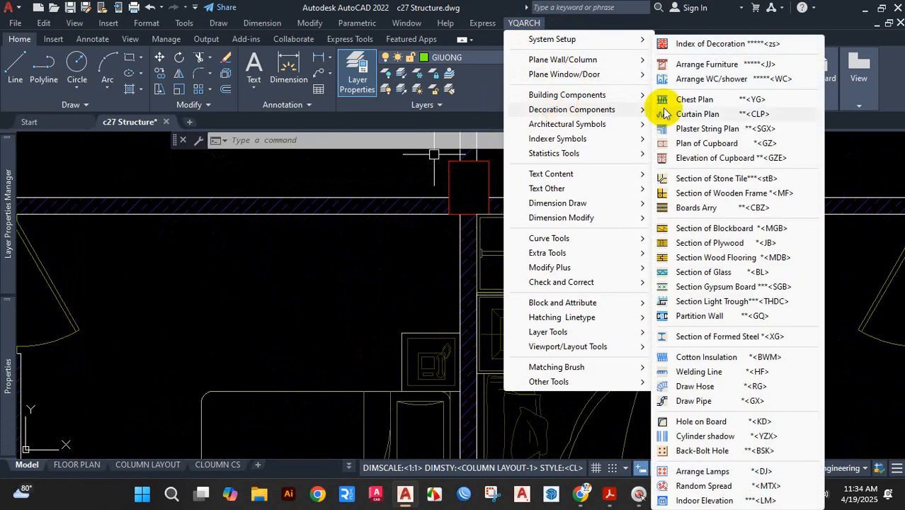
{"action": "left_click", "coordinate": [699, 101]}
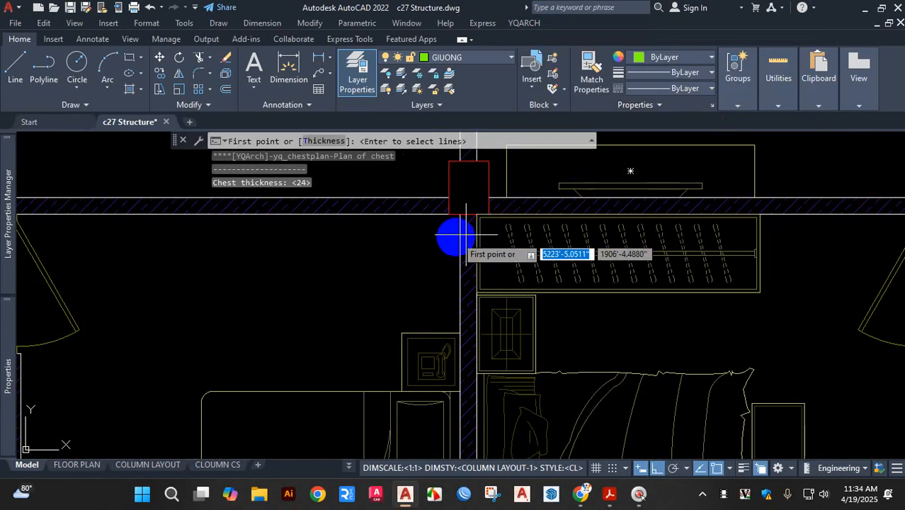
{"action": "scroll", "coordinate": [444, 221], "scroll_direction": "up", "scroll_amount": 4}
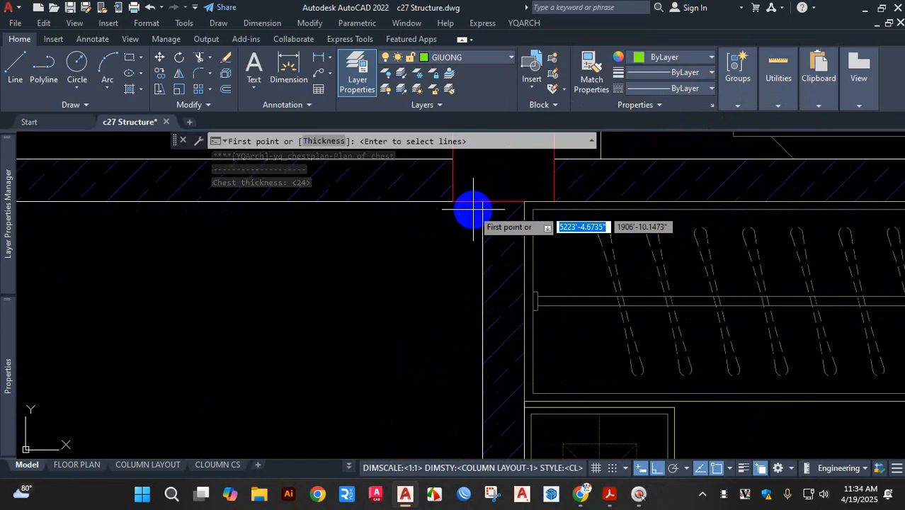
{"action": "left_click", "coordinate": [474, 208]}
Run the wardrobe's back line along the upper wall, stopping short of the door swing, and place the wardrobe inside the middle bedroom
{"action": "scroll", "coordinate": [354, 232], "scroll_direction": "down", "scroll_amount": 3}
{"action": "scroll", "coordinate": [163, 242], "scroll_direction": "up", "scroll_amount": 2}
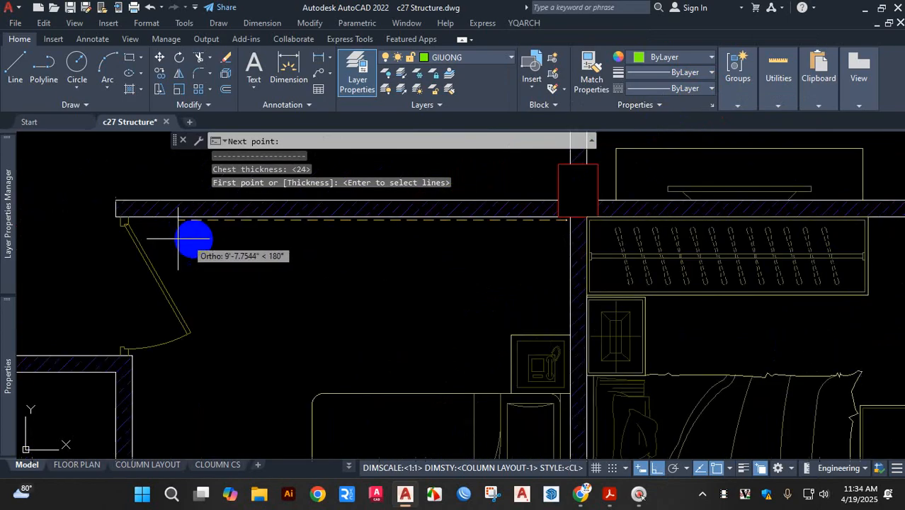
{"action": "left_click", "coordinate": [261, 235]}
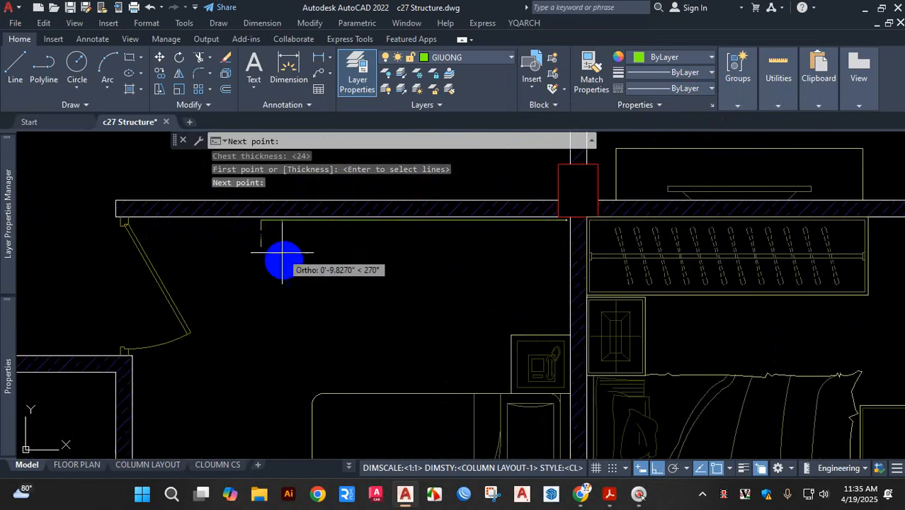
{"action": "key", "text": "Return"}
{"action": "left_click", "coordinate": [318, 288]}
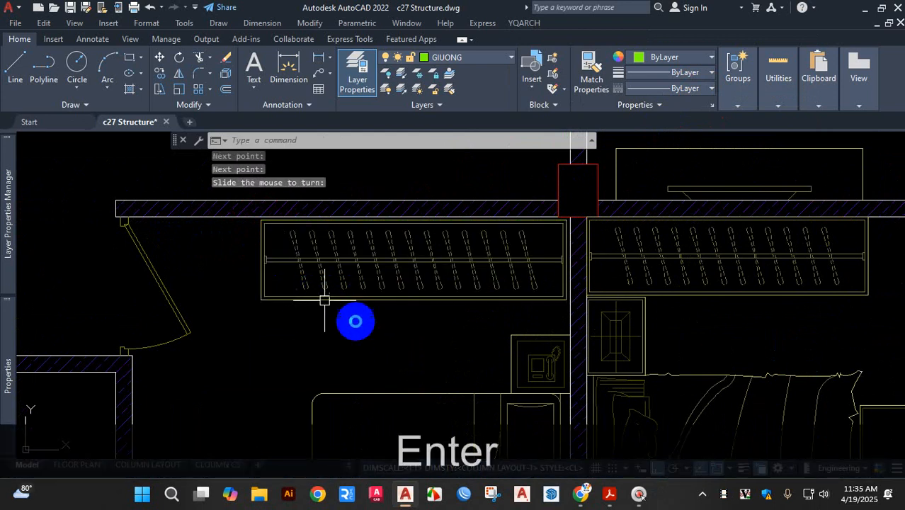
Examine how the two new bedroom wardrobes sit against their walls, the red column and the neighbouring doors
{"action": "left_click_drag", "start_coordinate": [330, 276], "coordinate": [356, 156]}
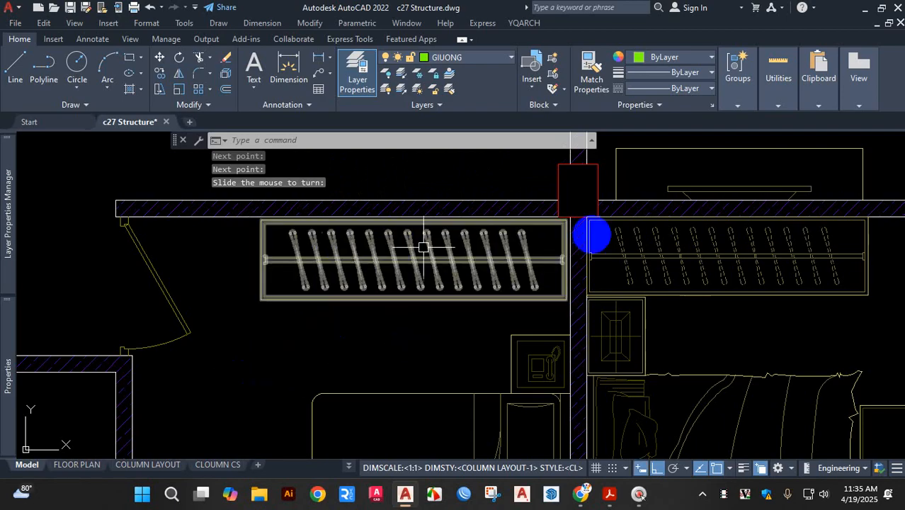
{"action": "scroll", "coordinate": [298, 208], "scroll_direction": "up", "scroll_amount": 9}
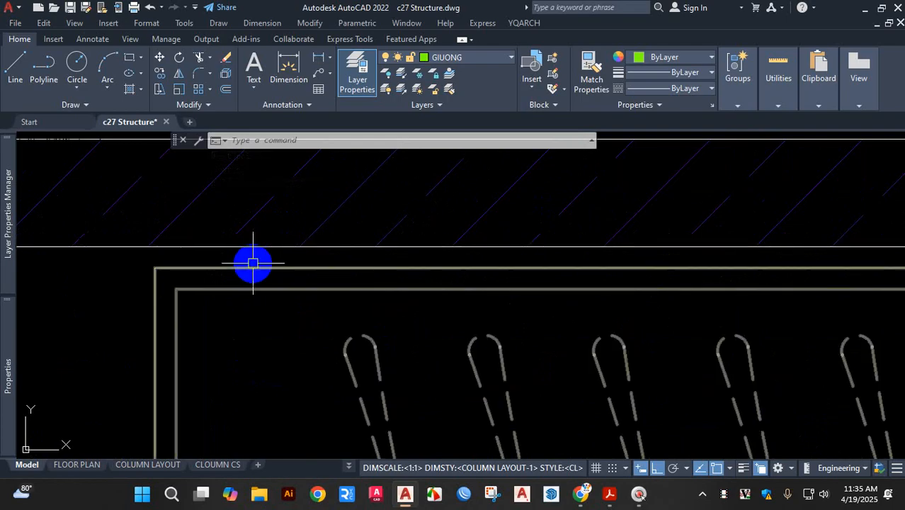
{"action": "scroll", "coordinate": [412, 242], "scroll_direction": "down", "scroll_amount": 8}
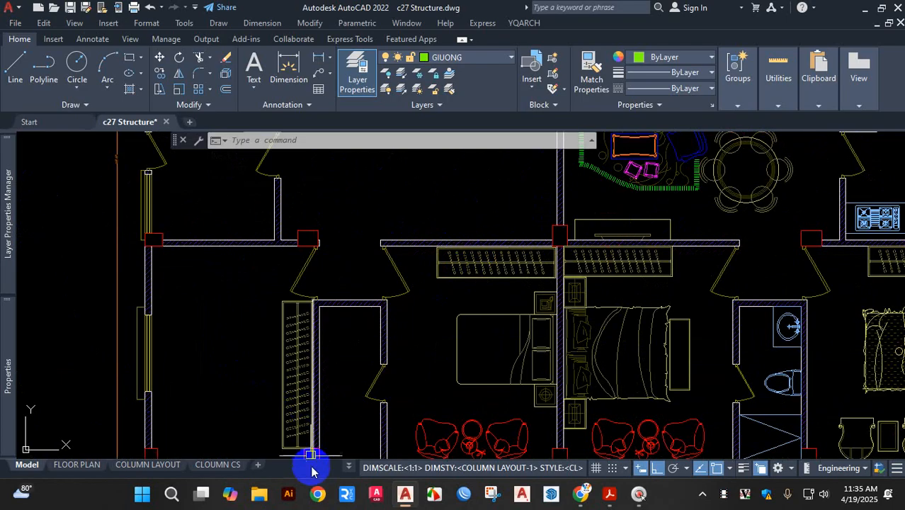
{"action": "scroll", "coordinate": [310, 465], "scroll_direction": "up", "scroll_amount": 4}
{"action": "scroll", "coordinate": [382, 319], "scroll_direction": "down", "scroll_amount": 1}
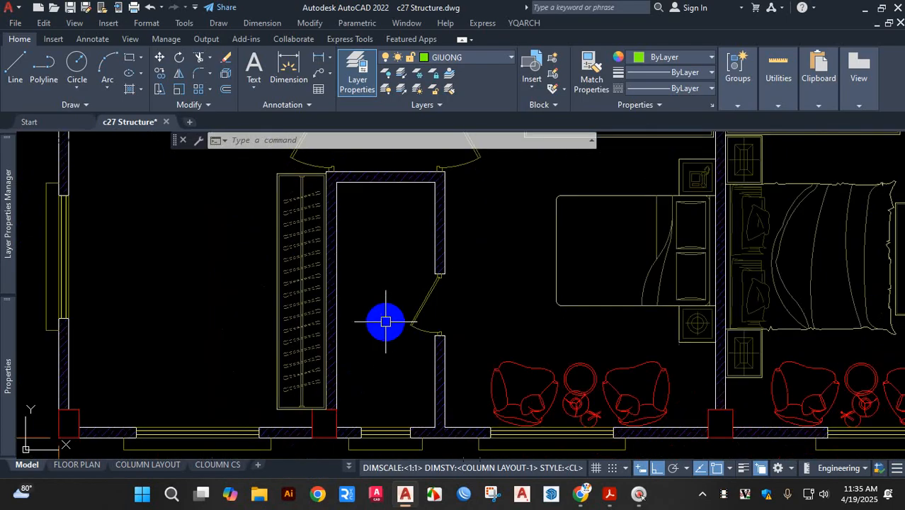
{"action": "scroll", "coordinate": [355, 405], "scroll_direction": "up", "scroll_amount": 2}
{"action": "scroll", "coordinate": [297, 402], "scroll_direction": "up", "scroll_amount": 3}
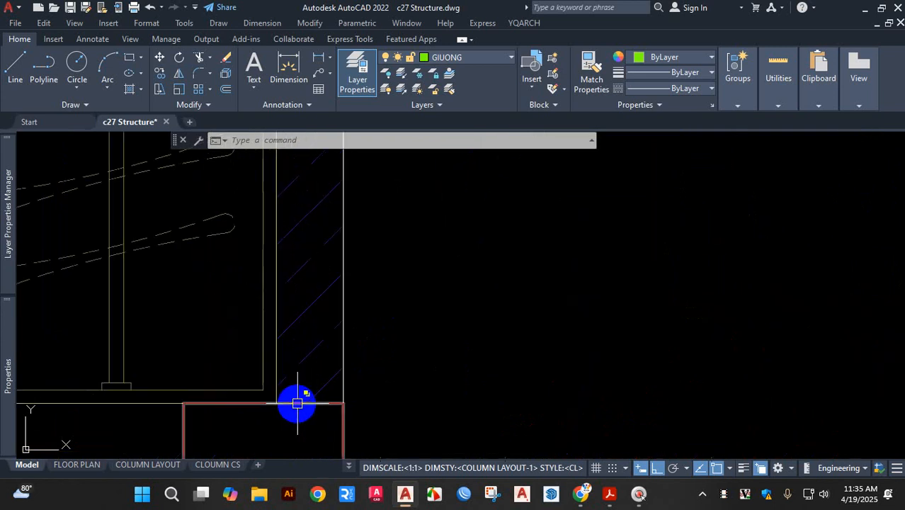
{"action": "scroll", "coordinate": [289, 391], "scroll_direction": "down", "scroll_amount": 2}
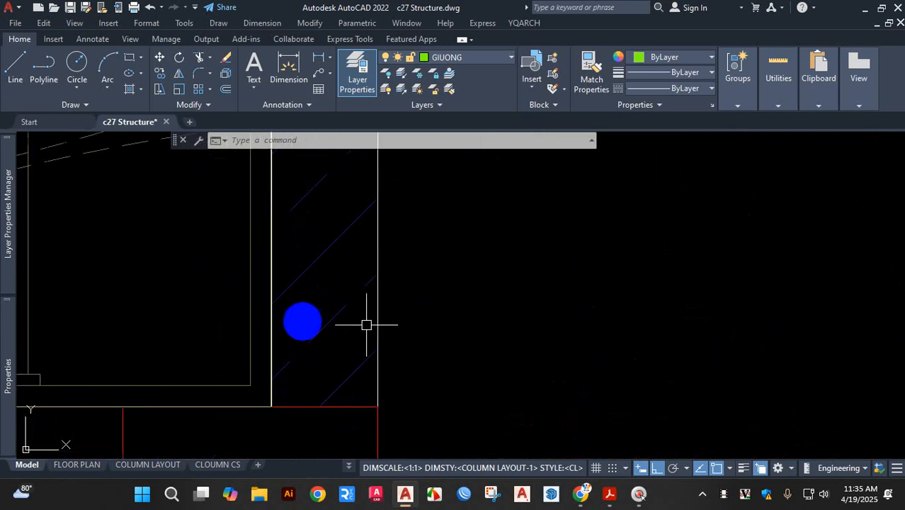
{"action": "scroll", "coordinate": [399, 335], "scroll_direction": "down", "scroll_amount": 3}
{"action": "scroll", "coordinate": [440, 312], "scroll_direction": "down", "scroll_amount": 4}
{"action": "scroll", "coordinate": [468, 216], "scroll_direction": "up", "scroll_amount": 4}
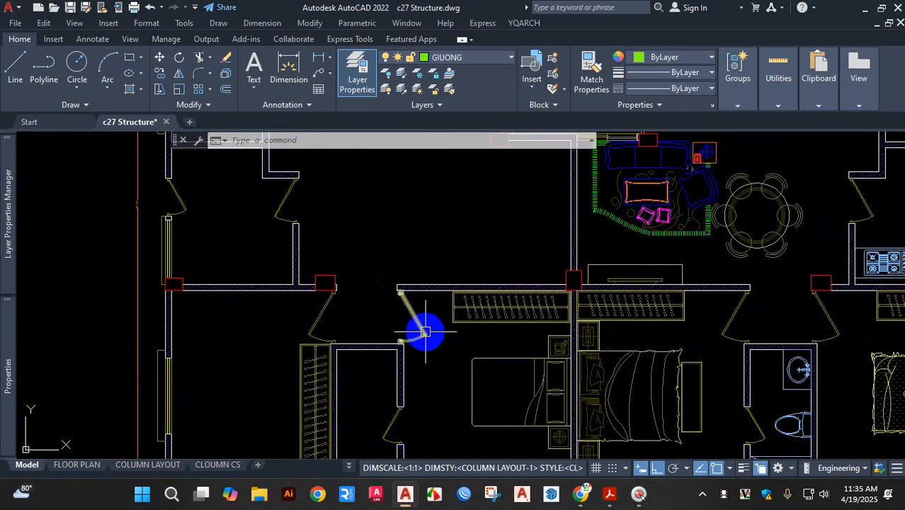
{"action": "scroll", "coordinate": [425, 331], "scroll_direction": "down", "scroll_amount": 1}
{"action": "scroll", "coordinate": [614, 316], "scroll_direction": "up", "scroll_amount": 1}
{"action": "scroll", "coordinate": [348, 313], "scroll_direction": "down", "scroll_amount": 2}
{"action": "scroll", "coordinate": [370, 319], "scroll_direction": "up", "scroll_amount": 2}
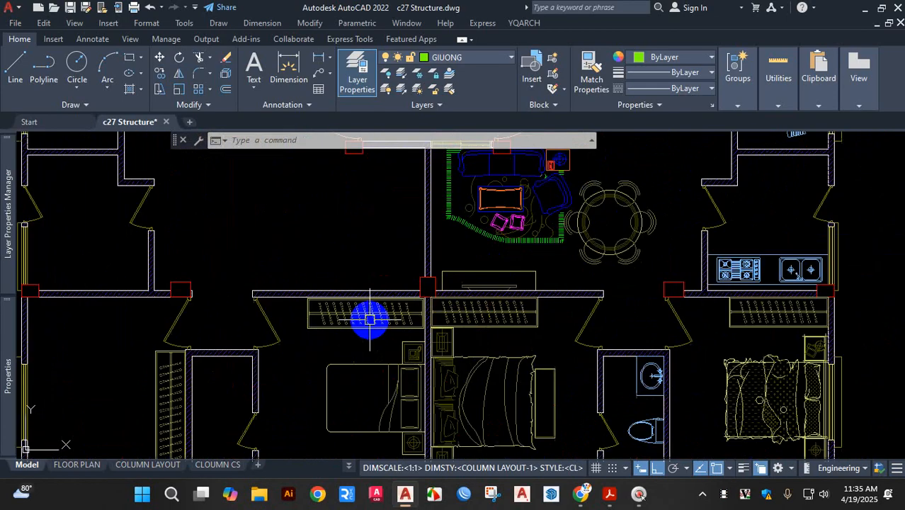
{"action": "scroll", "coordinate": [368, 282], "scroll_direction": "down", "scroll_amount": 2}
{"action": "scroll", "coordinate": [334, 282], "scroll_direction": "up", "scroll_amount": 3}
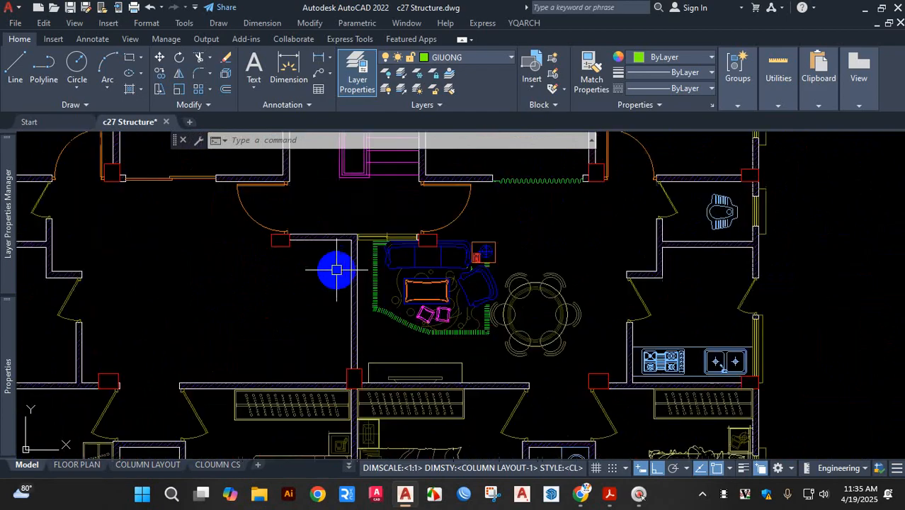
{"action": "key", "text": "ctrl+1"}
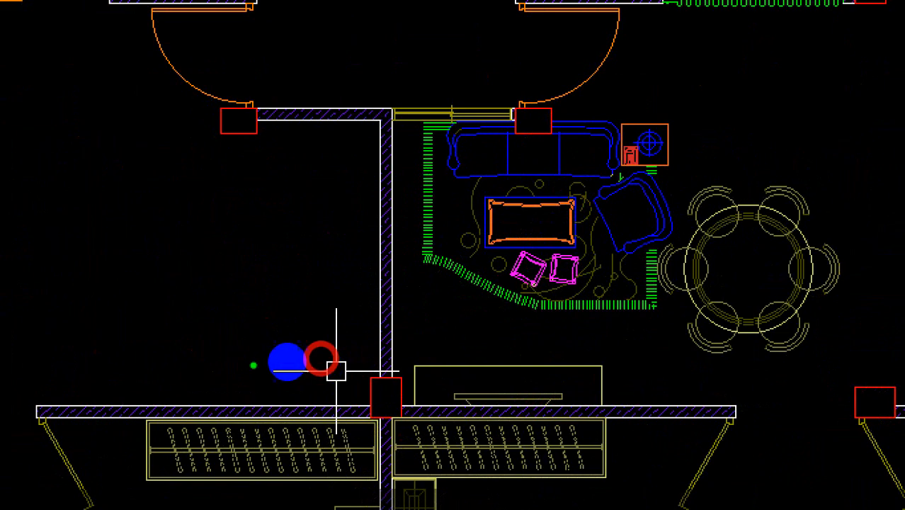
{"action": "mouse_move", "coordinate": [205, 360]}
{"action": "left_mouse_down"}
{"action": "mouse_move", "coordinate": [306, 368]}
{"action": "mouse_move", "coordinate": [325, 294]}
{"action": "left_mouse_up"}
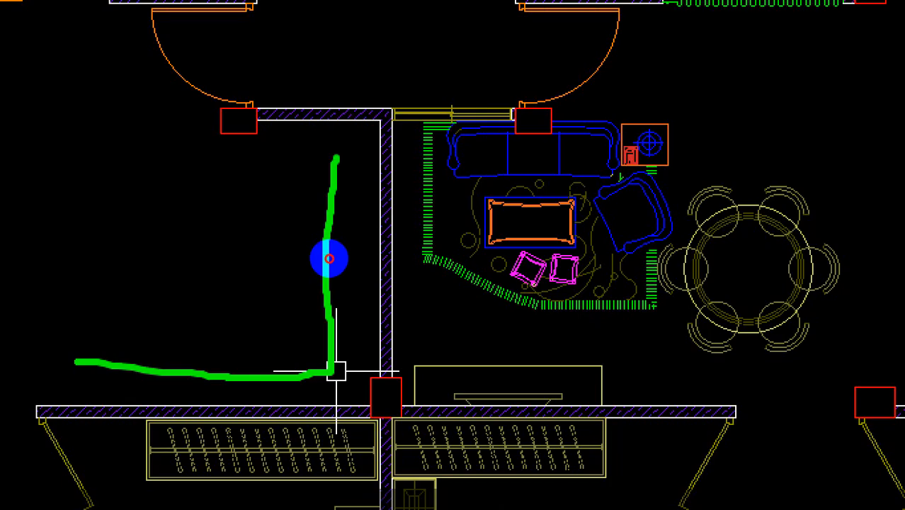
{"action": "left_click_drag", "start_coordinate": [64, 396], "coordinate": [321, 379]}
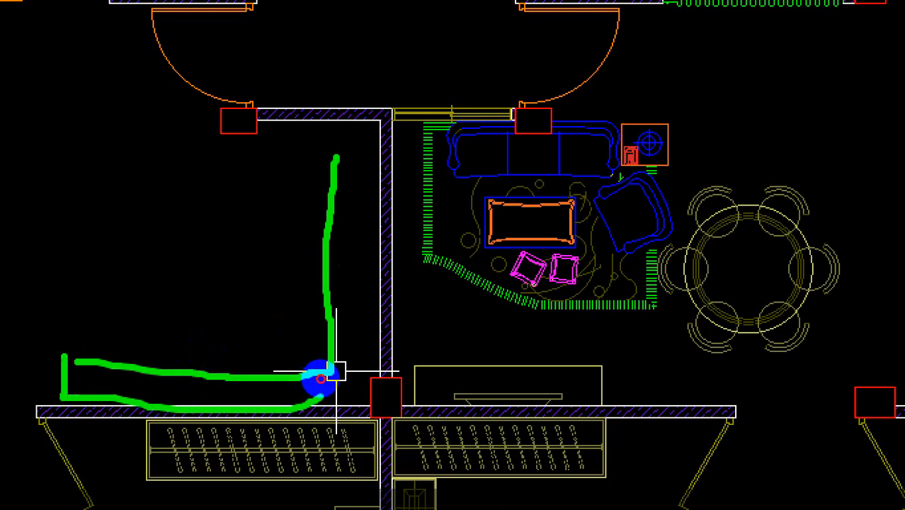
{"action": "left_click_drag", "start_coordinate": [349, 352], "coordinate": [349, 257]}
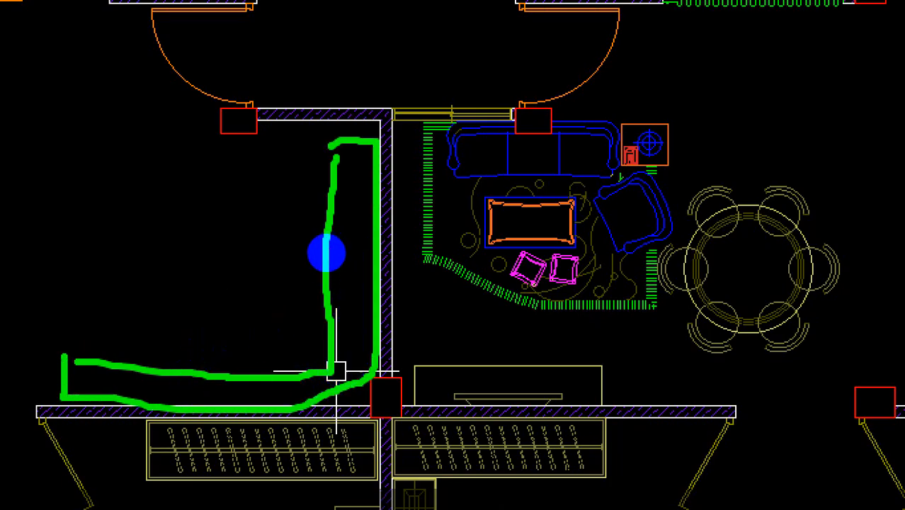
{"action": "key", "text": "Escape"}
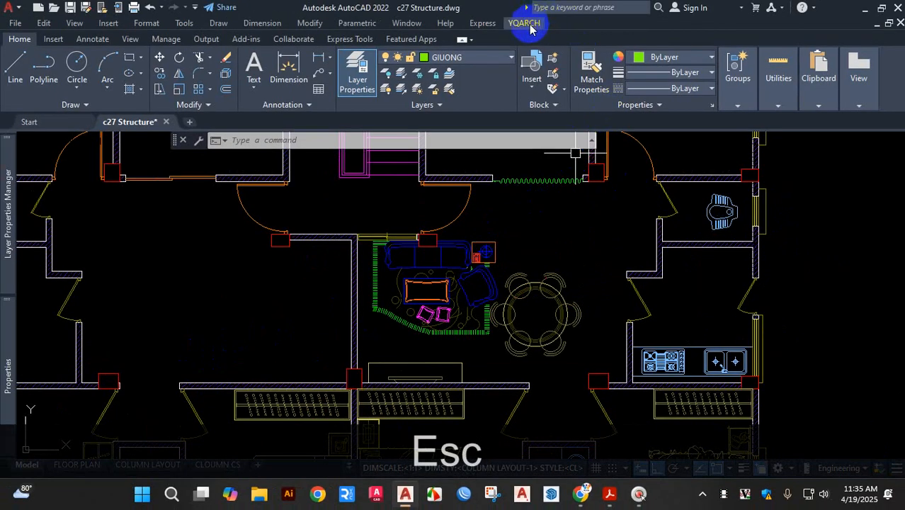
Start a Chest Plan wardrobe in the empty room above the middle bedroom, just above the lower wall's free end by the door opening
{"action": "left_click", "coordinate": [528, 25]}
{"action": "mouse_move", "coordinate": [591, 115]}
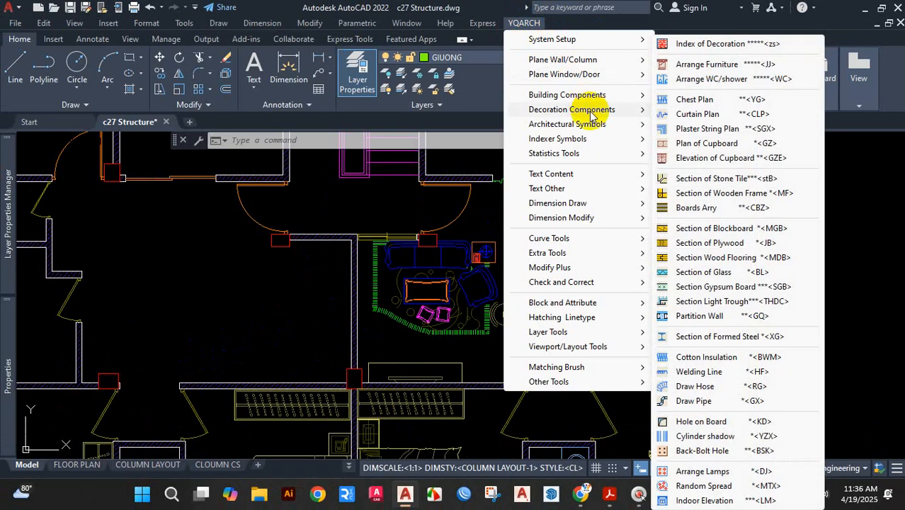
{"action": "left_click", "coordinate": [701, 102]}
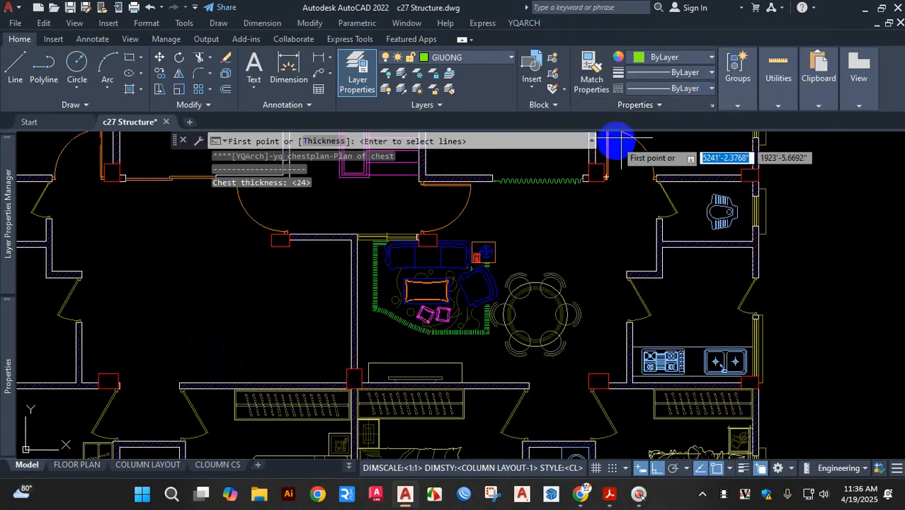
{"action": "scroll", "coordinate": [186, 382], "scroll_direction": "up", "scroll_amount": 5}
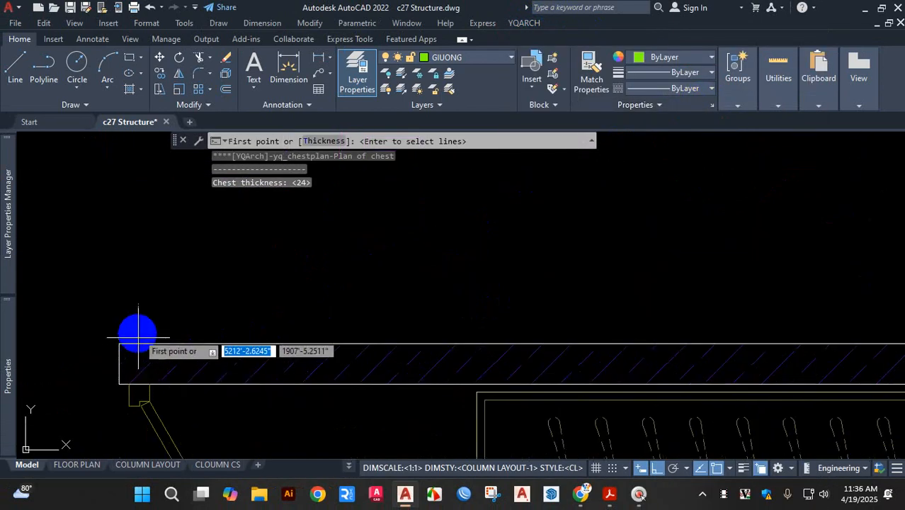
{"action": "left_click", "coordinate": [130, 328]}
Run the wardrobe's back line along the lower wall to the red column, then about 8'-11" up beside the dividing wall
{"action": "scroll", "coordinate": [283, 329], "scroll_direction": "down", "scroll_amount": 3}
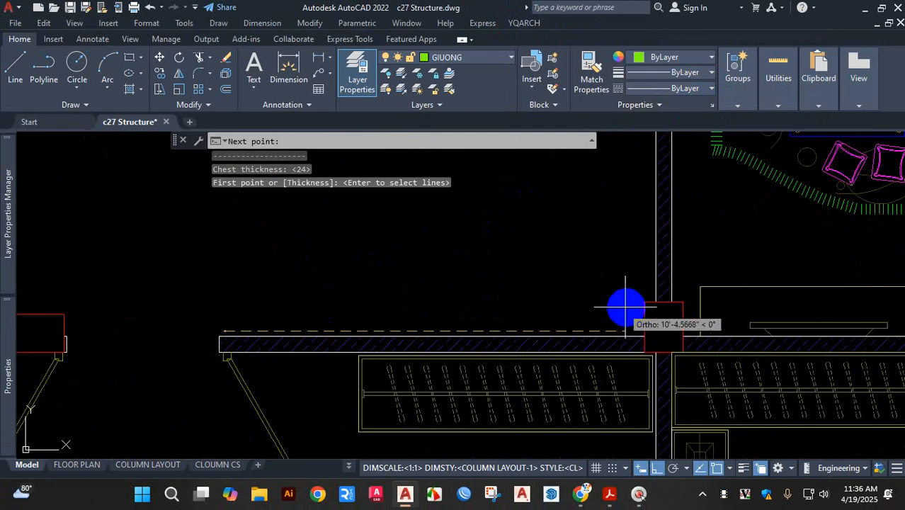
{"action": "scroll", "coordinate": [626, 308], "scroll_direction": "up", "scroll_amount": 3}
{"action": "left_click", "coordinate": [641, 331]}
{"action": "scroll", "coordinate": [616, 296], "scroll_direction": "down", "scroll_amount": 3}
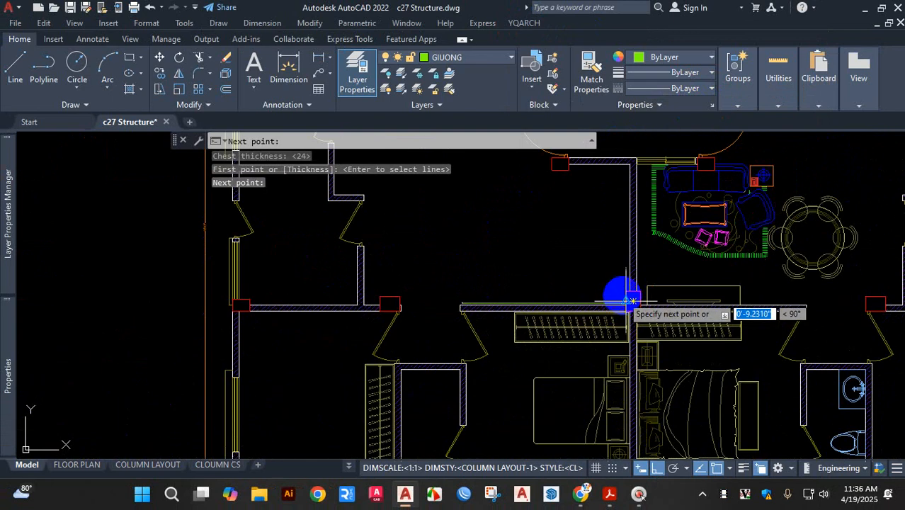
{"action": "scroll", "coordinate": [616, 238], "scroll_direction": "up", "scroll_amount": 1}
{"action": "scroll", "coordinate": [617, 241], "scroll_direction": "up", "scroll_amount": 3}
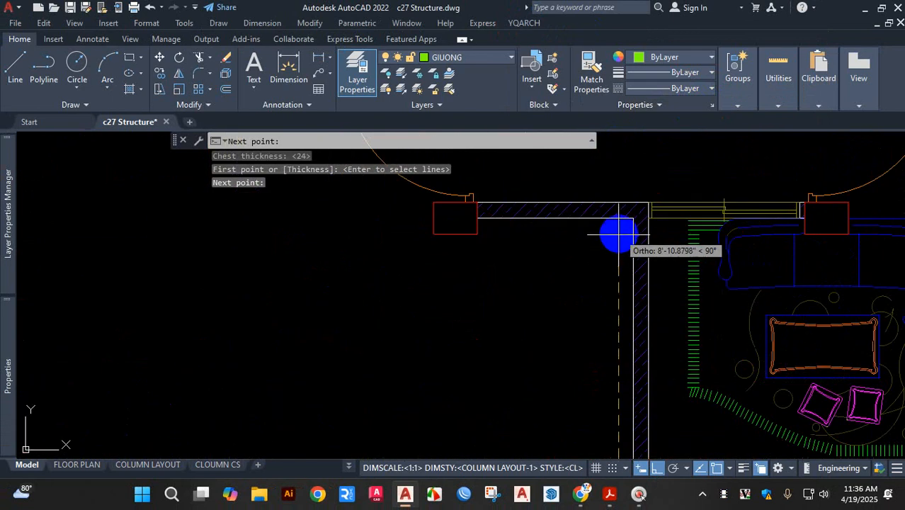
{"action": "left_click", "coordinate": [619, 231]}
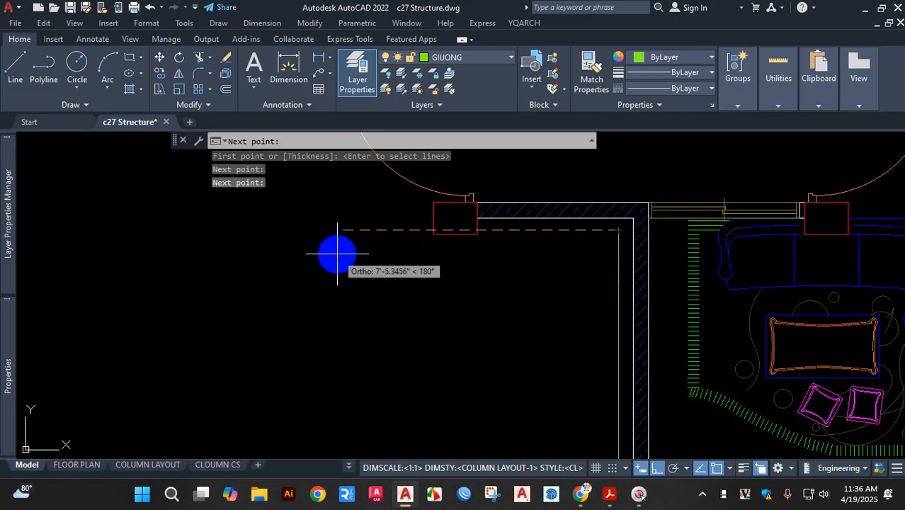
Add a third back-line segment below the upper wall, extending past its red column, and place the U-shaped wardrobe facing inward
{"action": "scroll", "coordinate": [333, 252], "scroll_direction": "down", "scroll_amount": 3}
{"action": "scroll", "coordinate": [414, 242], "scroll_direction": "up", "scroll_amount": 1}
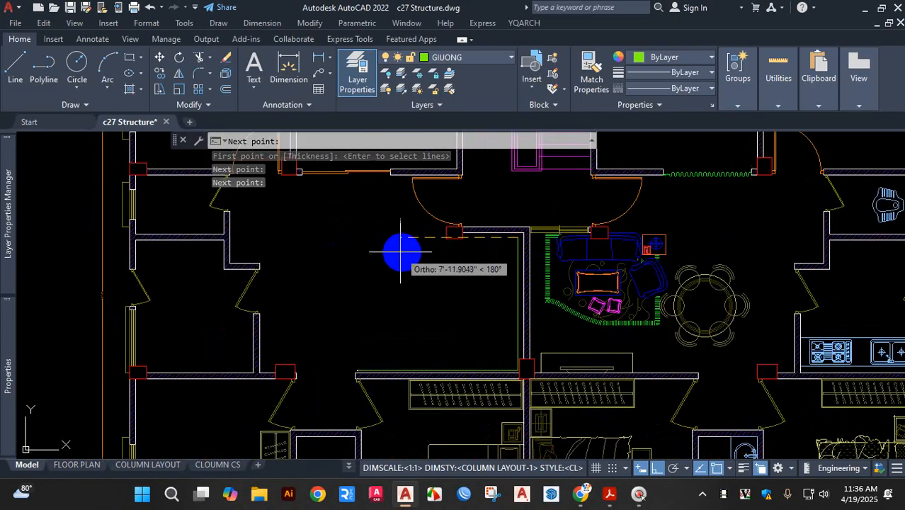
{"action": "left_click", "coordinate": [372, 249]}
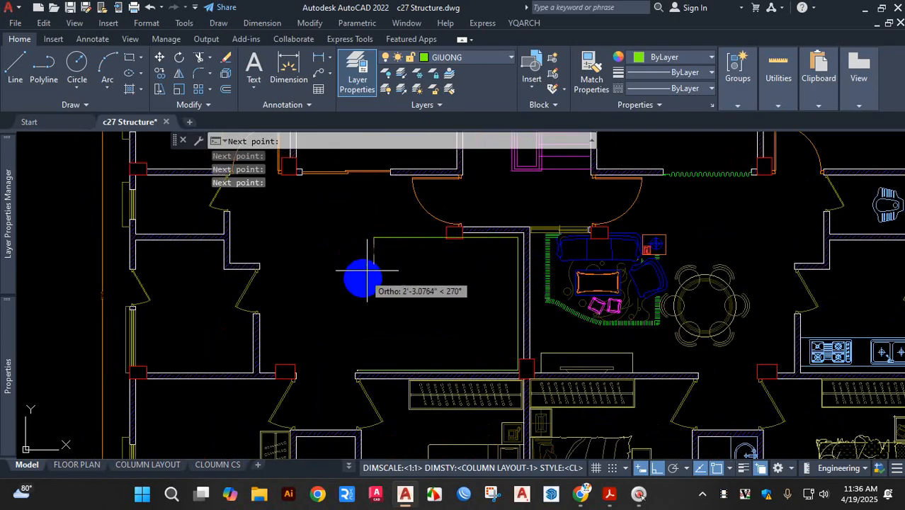
{"action": "key", "text": "Return"}
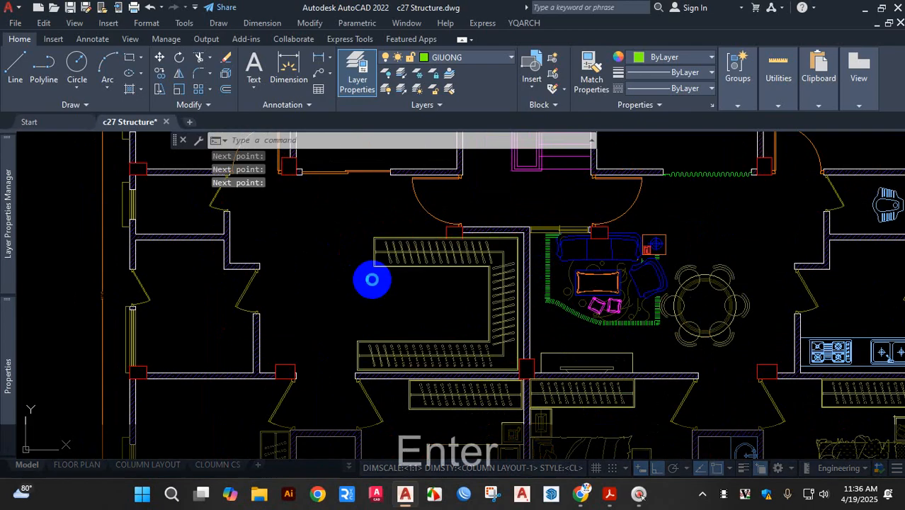
{"action": "left_click", "coordinate": [458, 283]}
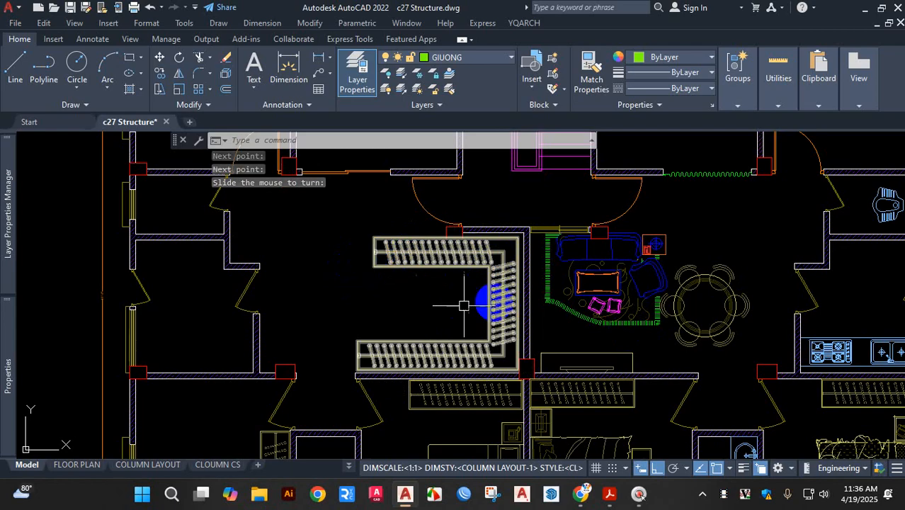
{"action": "scroll", "coordinate": [434, 301], "scroll_direction": "down", "scroll_amount": 5}
{"action": "scroll", "coordinate": [435, 301], "scroll_direction": "up", "scroll_amount": 5}
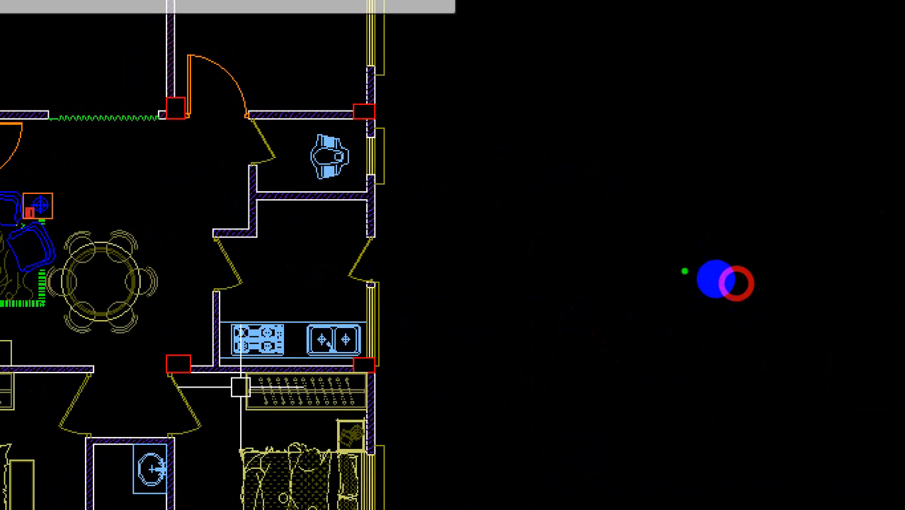
{"action": "mouse_move", "coordinate": [582, 219]}
{"action": "left_mouse_down"}
{"action": "mouse_move", "coordinate": [587, 354]}
{"action": "mouse_move", "coordinate": [794, 378]}
{"action": "mouse_move", "coordinate": [781, 211]}
{"action": "left_mouse_up"}
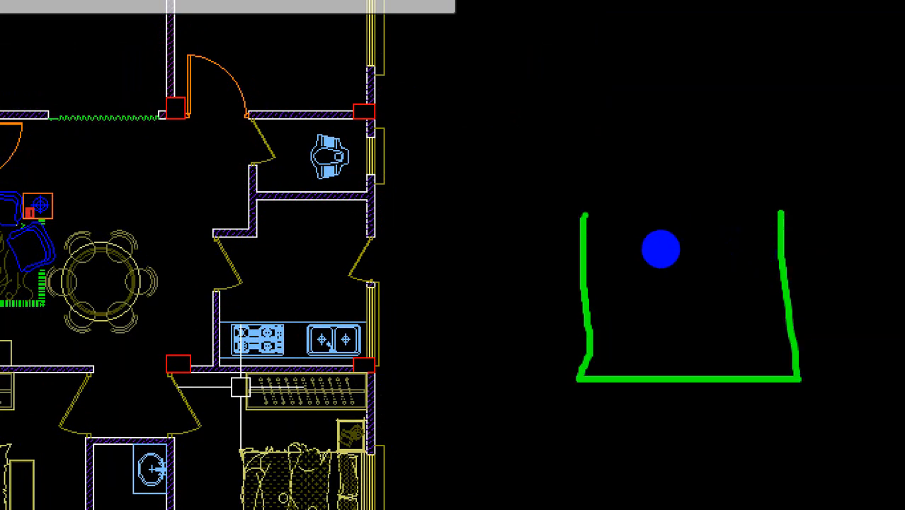
{"action": "mouse_move", "coordinate": [682, 307]}
{"action": "left_mouse_down"}
{"action": "mouse_move", "coordinate": [734, 309]}
{"action": "mouse_move", "coordinate": [736, 268]}
{"action": "mouse_move", "coordinate": [825, 220]}
{"action": "left_mouse_up"}
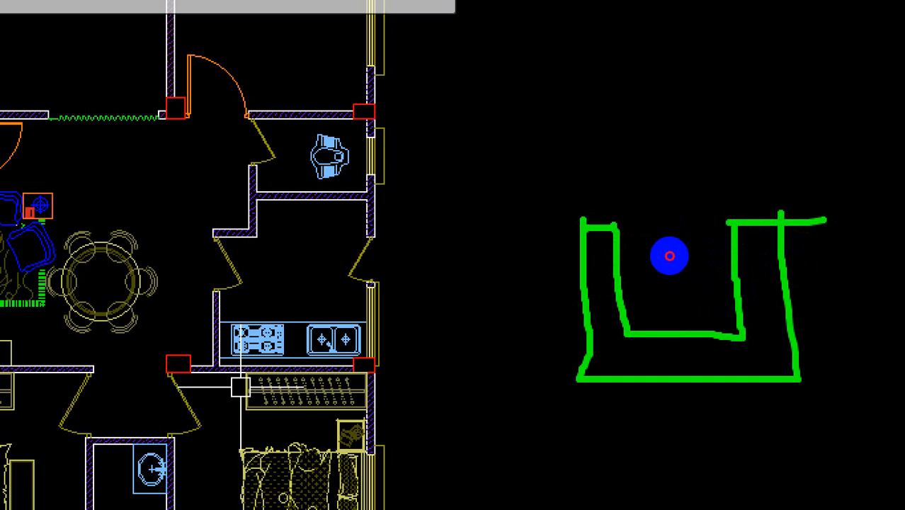
{"action": "left_click_drag", "start_coordinate": [614, 227], "coordinate": [642, 226]}
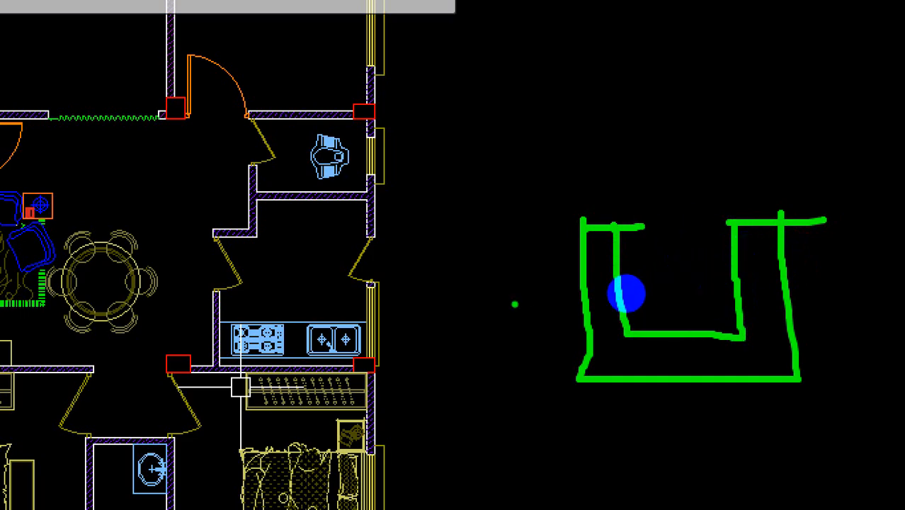
{"action": "key", "text": "Escape"}
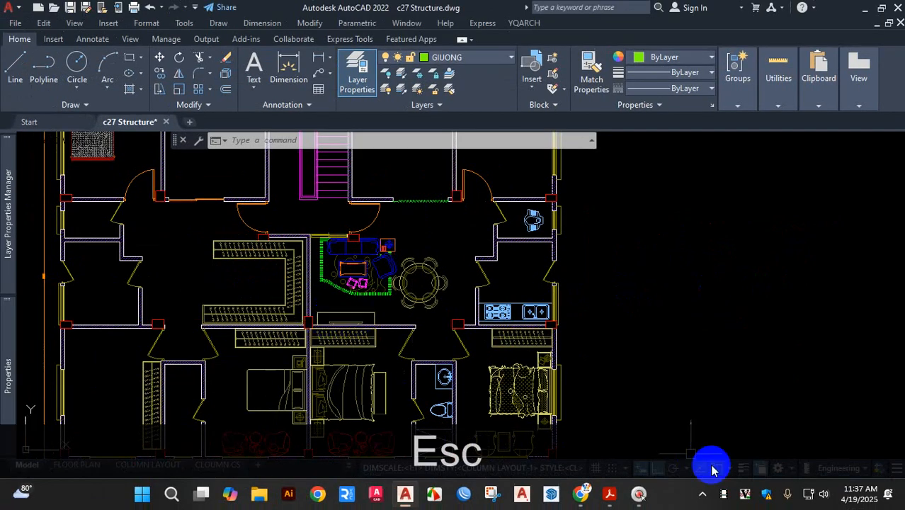
{"action": "left_click", "coordinate": [724, 494]}
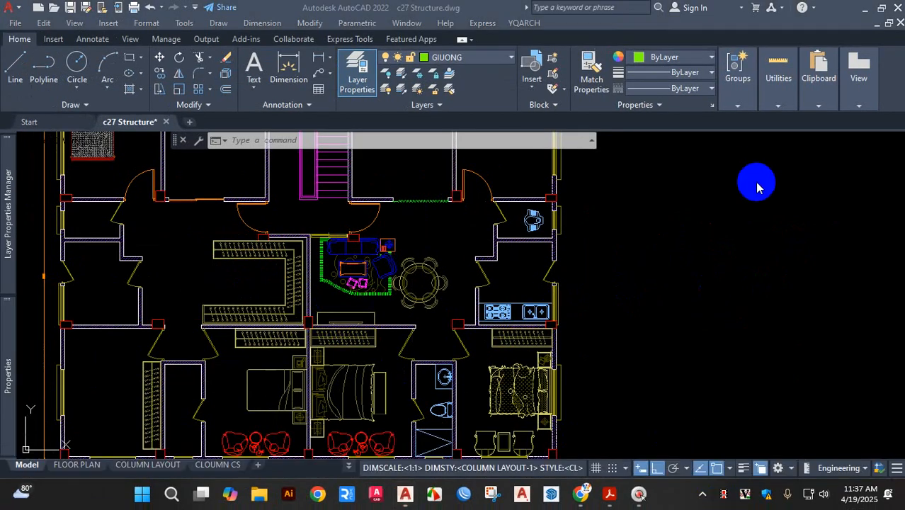
{"action": "left_click", "coordinate": [458, 226]}
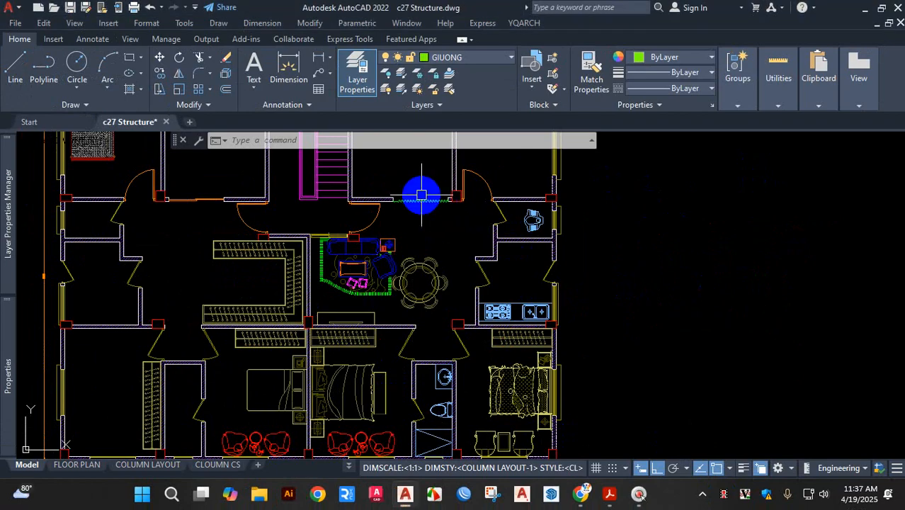
Examine the sliding door in the wall opening on one side of the staircase and the curtain across the matching opening
{"action": "scroll", "coordinate": [420, 193], "scroll_direction": "up", "scroll_amount": 2}
{"action": "scroll", "coordinate": [465, 218], "scroll_direction": "down", "scroll_amount": 5}
{"action": "scroll", "coordinate": [365, 216], "scroll_direction": "up", "scroll_amount": 4}
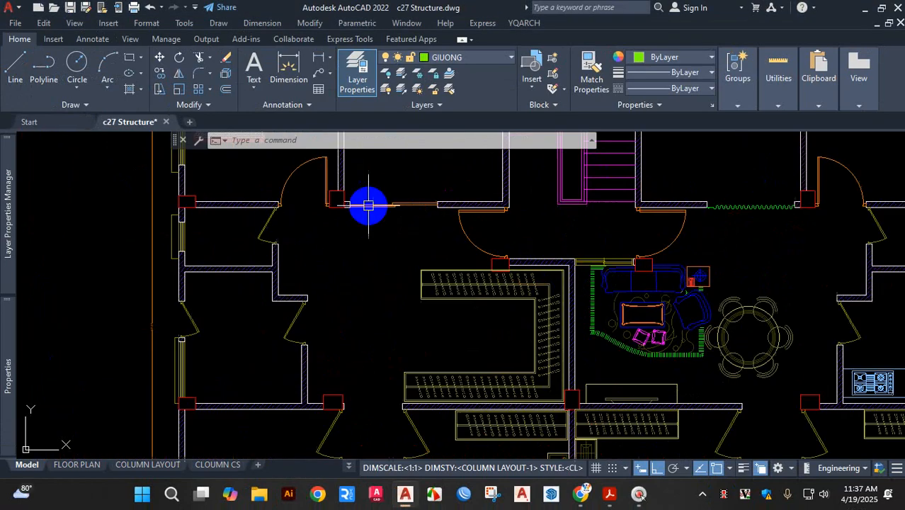
{"action": "scroll", "coordinate": [397, 191], "scroll_direction": "up", "scroll_amount": 3}
{"action": "scroll", "coordinate": [390, 228], "scroll_direction": "up", "scroll_amount": 2}
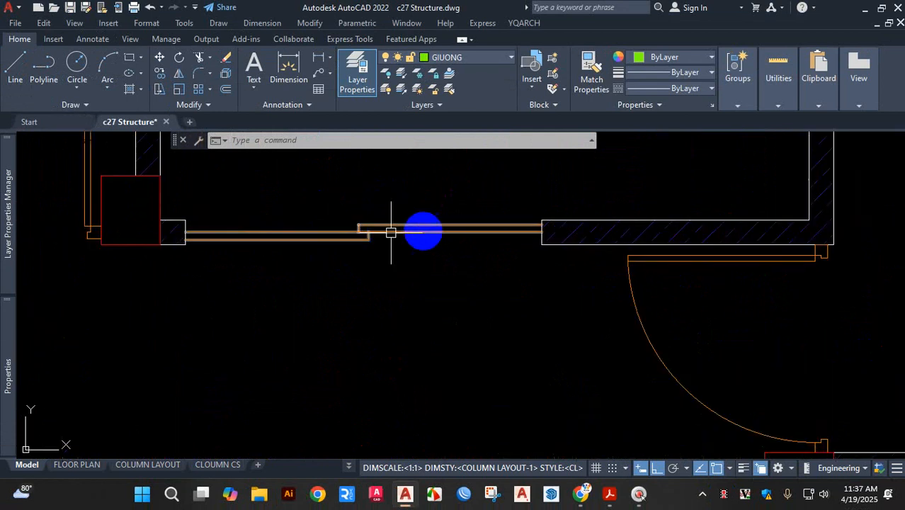
{"action": "key", "text": "ctrl+1"}
{"action": "left_click", "coordinate": [348, 255]}
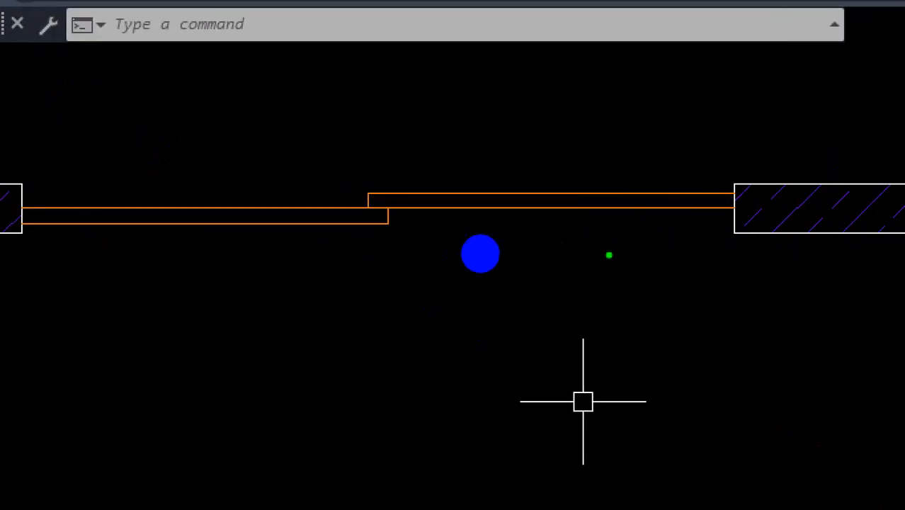
{"action": "left_click_drag", "start_coordinate": [516, 254], "coordinate": [393, 265]}
{"action": "key", "text": "ctrl+1"}
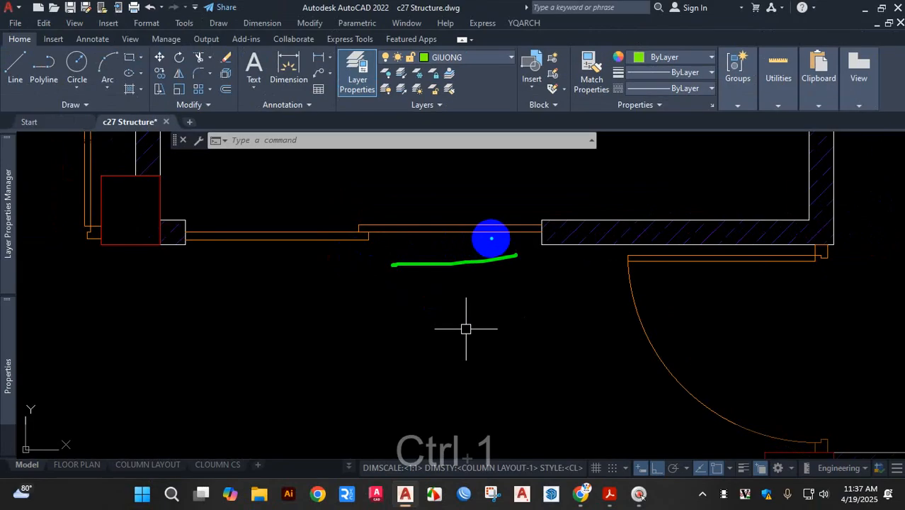
{"action": "key", "text": "Escape"}
{"action": "key", "text": "Escape"}
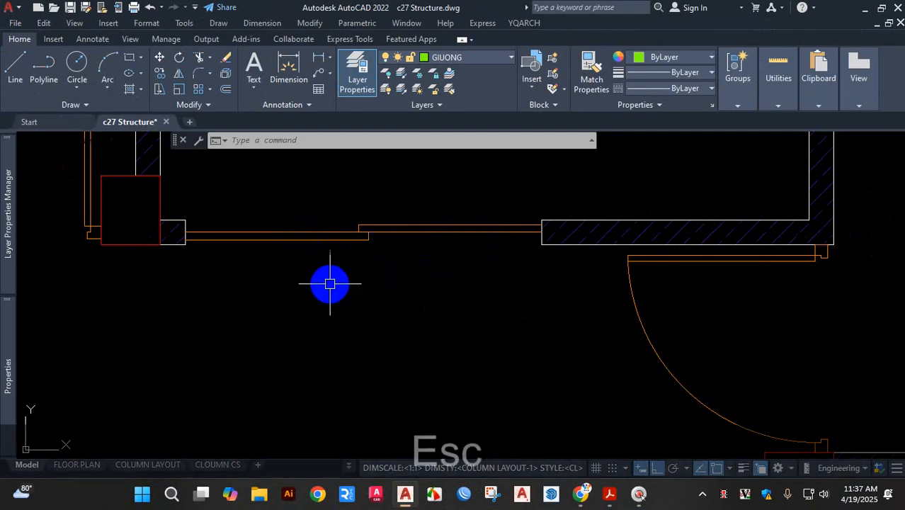
{"action": "scroll", "coordinate": [708, 280], "scroll_direction": "up", "scroll_amount": 2}
{"action": "scroll", "coordinate": [521, 282], "scroll_direction": "down", "scroll_amount": 5}
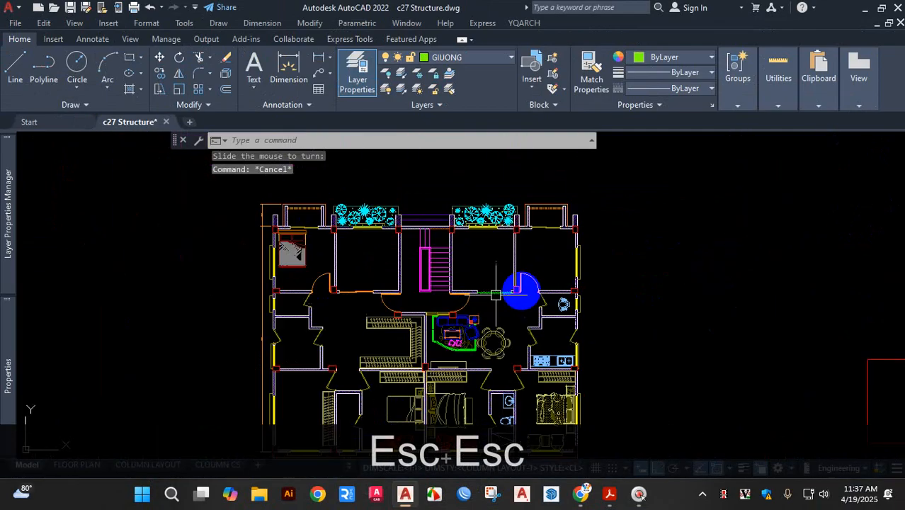
{"action": "scroll", "coordinate": [425, 322], "scroll_direction": "up", "scroll_amount": 7}
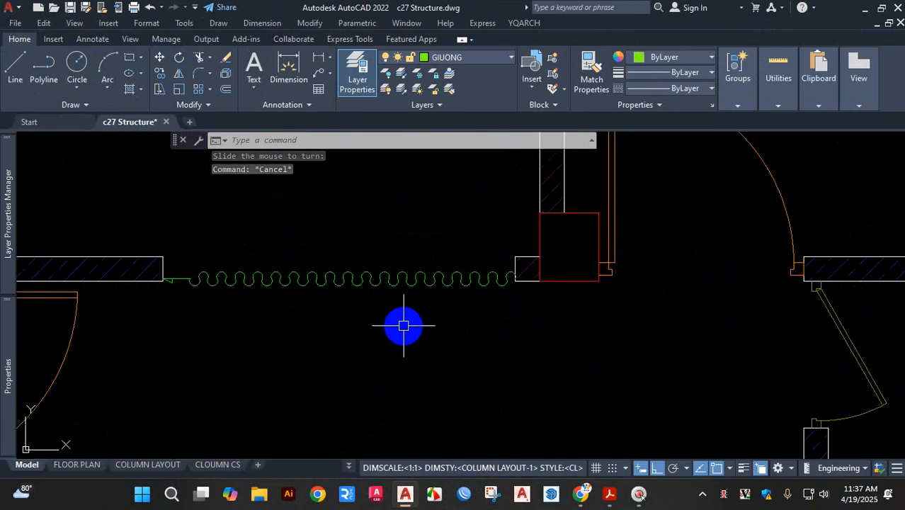
{"action": "key", "text": "ctrl+1"}
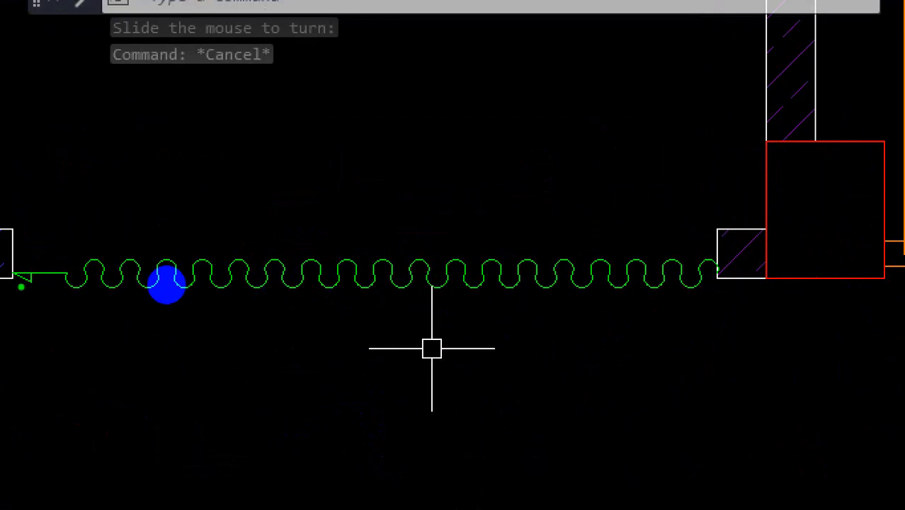
{"action": "left_click_drag", "start_coordinate": [166, 284], "coordinate": [394, 301]}
{"action": "mouse_move", "coordinate": [473, 319]}
{"action": "left_mouse_down"}
{"action": "mouse_move", "coordinate": [782, 261]}
{"action": "mouse_move", "coordinate": [391, 222]}
{"action": "mouse_move", "coordinate": [85, 279]}
{"action": "mouse_move", "coordinate": [429, 344]}
{"action": "left_mouse_up"}
{"action": "key", "text": "Escape"}
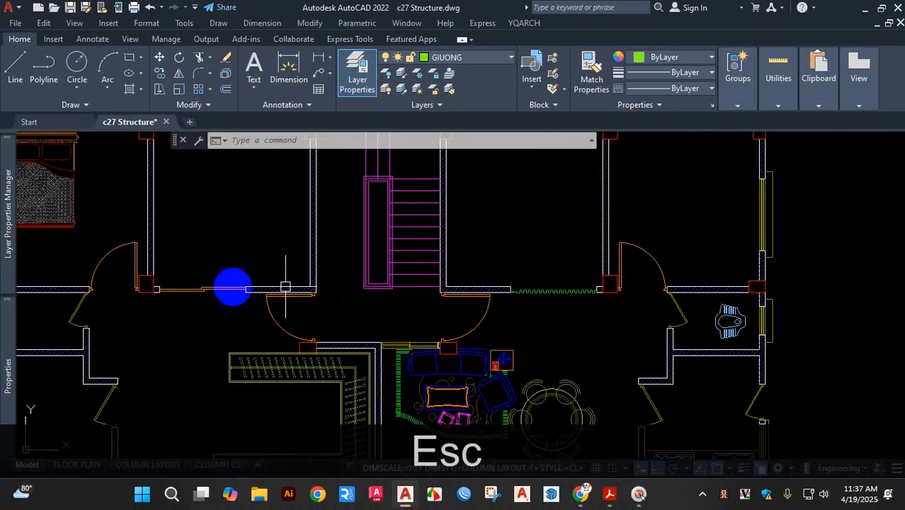
Try to erase the orange sliding door near the staircase with YQArch's Erase Wall command (EW)
{"action": "scroll", "coordinate": [170, 290], "scroll_direction": "up", "scroll_amount": 3}
{"action": "scroll", "coordinate": [216, 303], "scroll_direction": "up", "scroll_amount": 2}
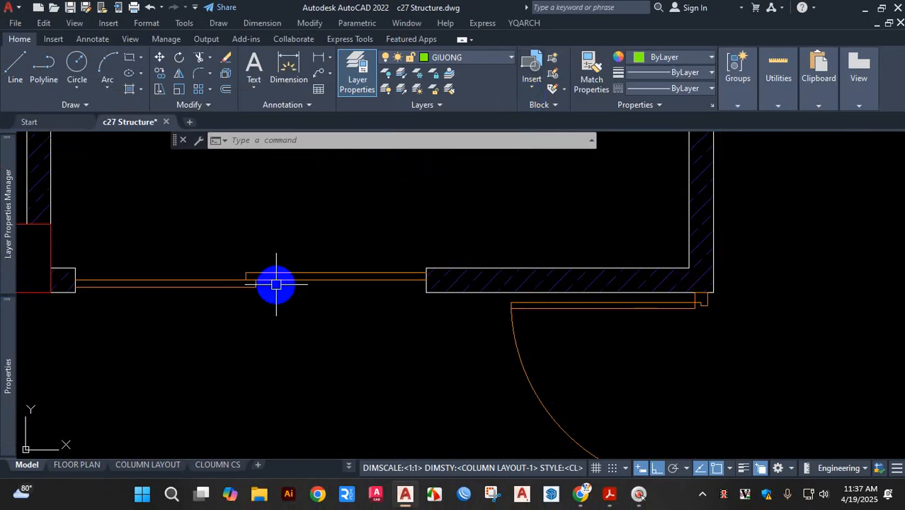
{"action": "scroll", "coordinate": [290, 296], "scroll_direction": "down", "scroll_amount": 2}
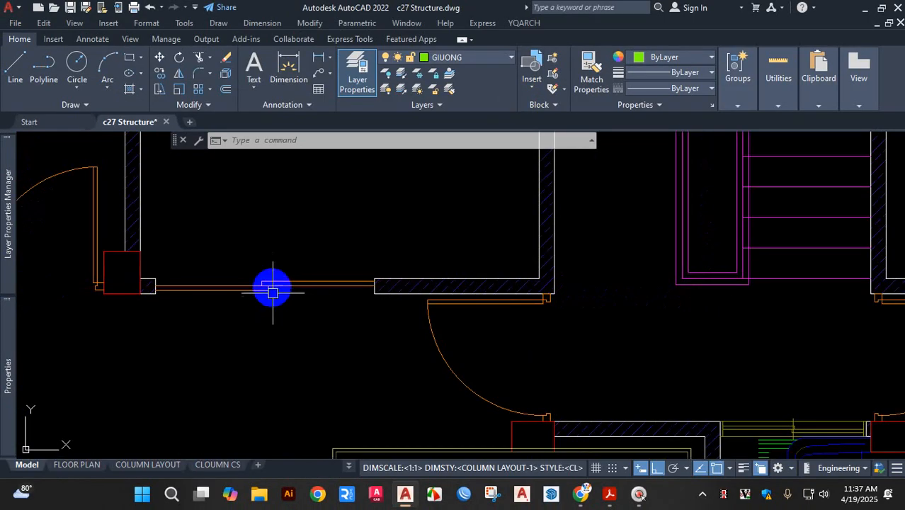
{"action": "type", "text": "ew"}
{"action": "key", "text": "space"}
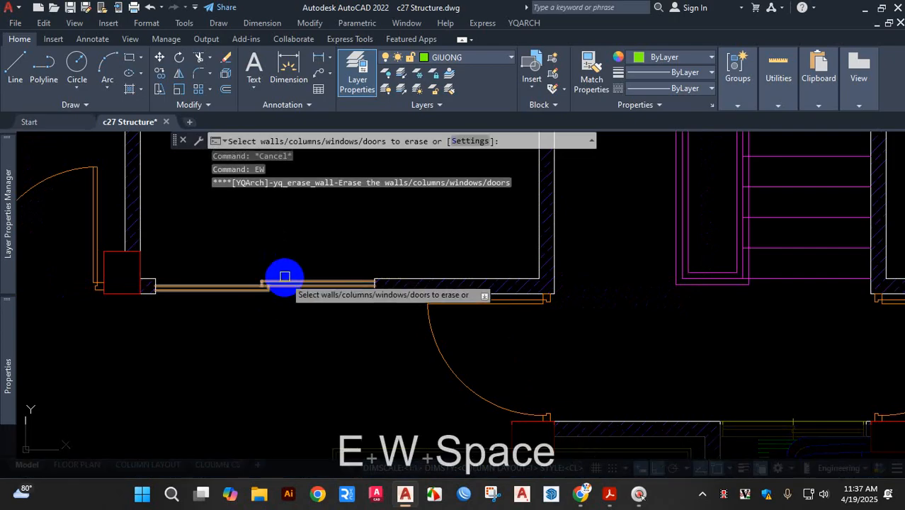
{"action": "left_click", "coordinate": [287, 275]}
{"action": "left_click", "coordinate": [273, 285]}
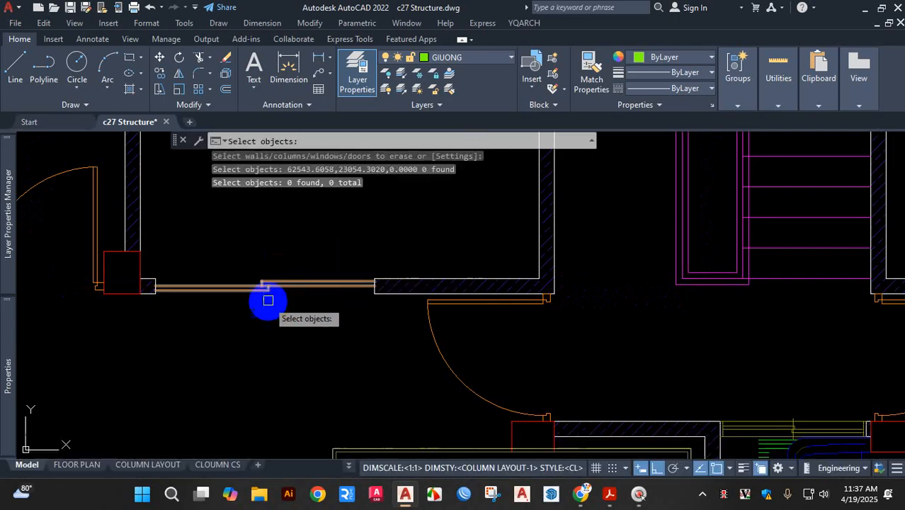
{"action": "left_click", "coordinate": [272, 283]}
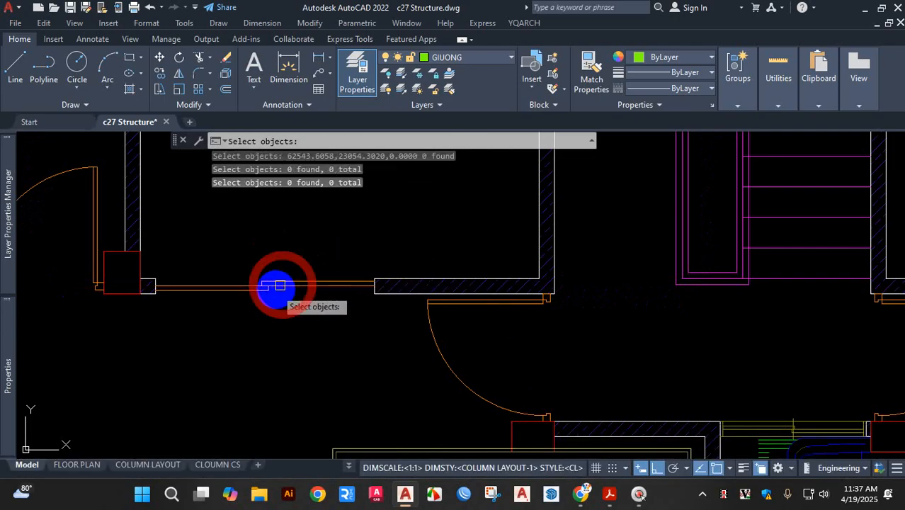
{"action": "key", "text": "Escape"}
Move the sliding door from its current layer to the Door layer
{"action": "left_click", "coordinate": [313, 259]}
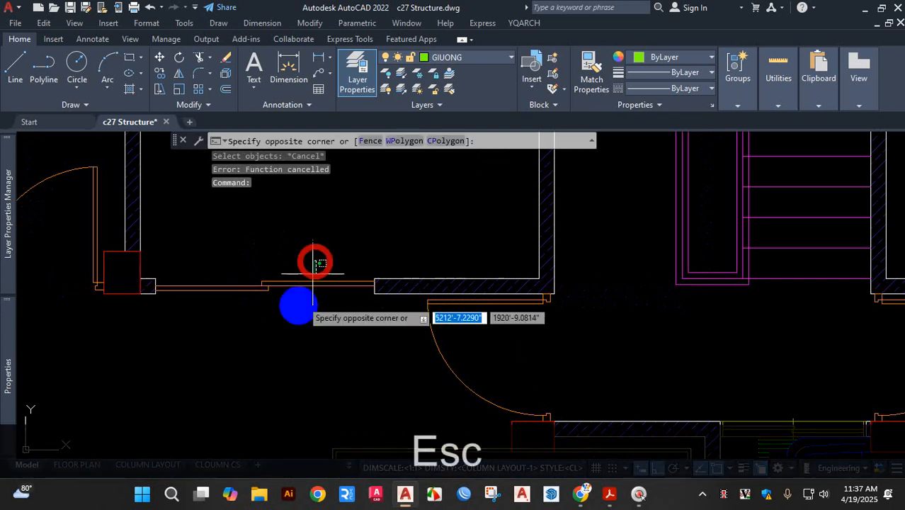
{"action": "left_click", "coordinate": [298, 312]}
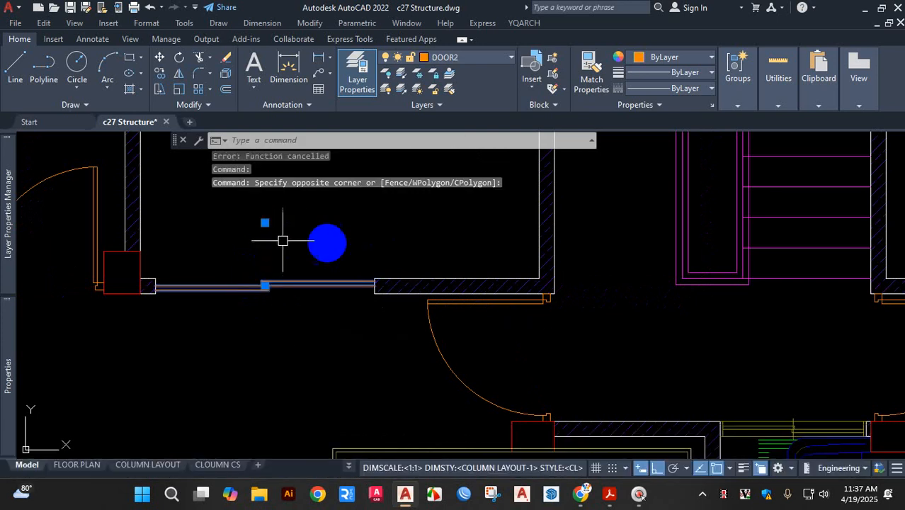
{"action": "left_click", "coordinate": [485, 57]}
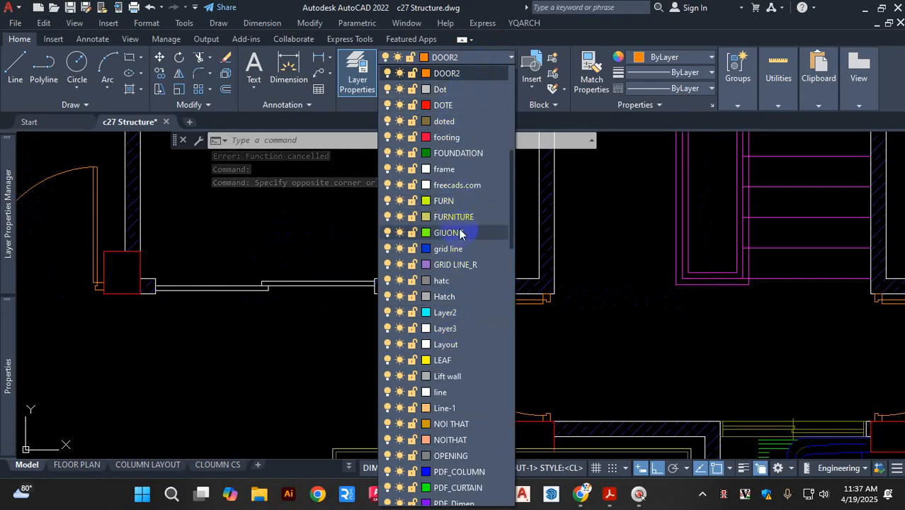
{"action": "scroll", "coordinate": [460, 228], "scroll_direction": "up", "scroll_amount": 4}
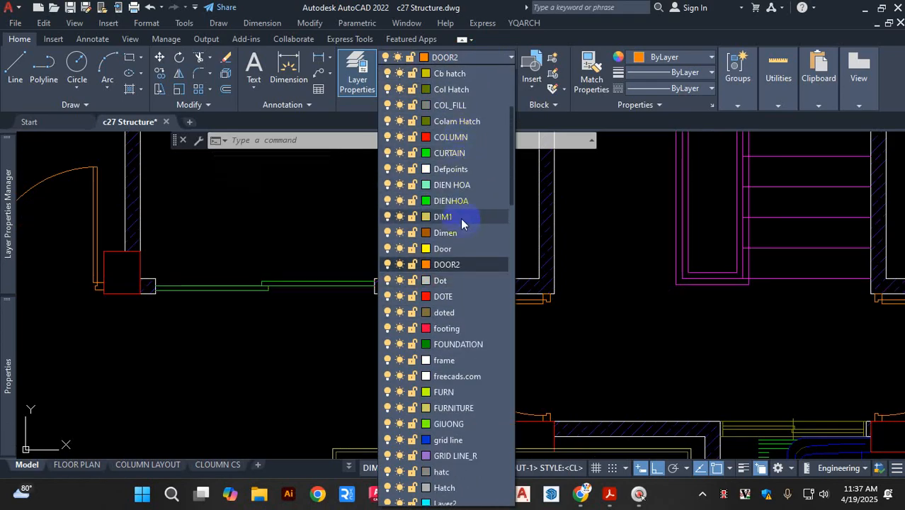
{"action": "left_click", "coordinate": [451, 248]}
{"action": "key", "text": "Escape"}
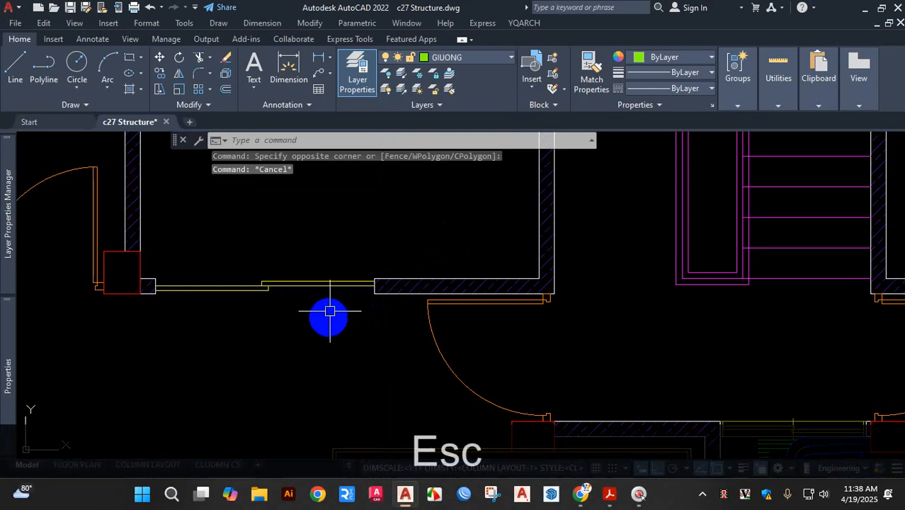
Erase the sliding door with YQArch's Erase Wall command (EW) so the wall closes over its opening
{"action": "type", "text": "ew"}
{"action": "key", "text": "space"}
{"action": "left_click", "coordinate": [318, 286]}
{"action": "key", "text": "space"}
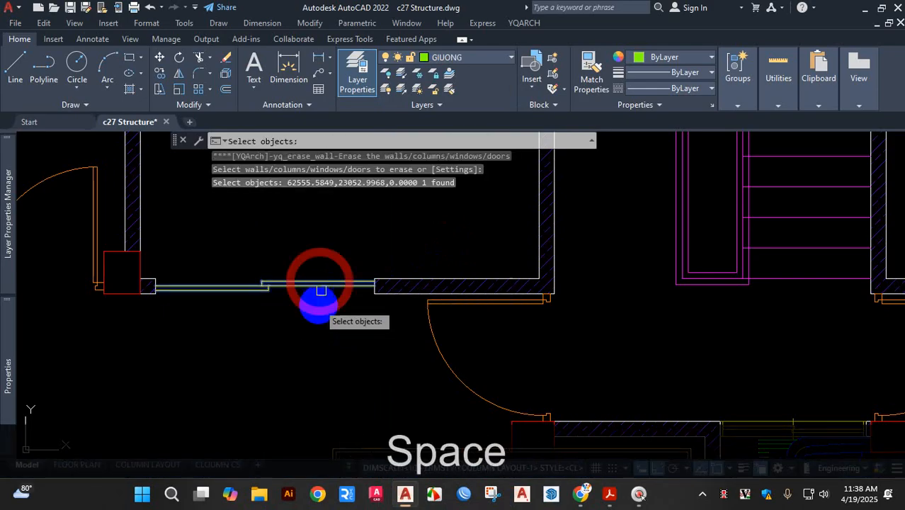
Delete the leftover wall hatches on both sides of the closed opening, including the short piece beside the red column
{"action": "scroll", "coordinate": [349, 307], "scroll_direction": "down", "scroll_amount": 2}
{"action": "scroll", "coordinate": [366, 282], "scroll_direction": "up", "scroll_amount": 4}
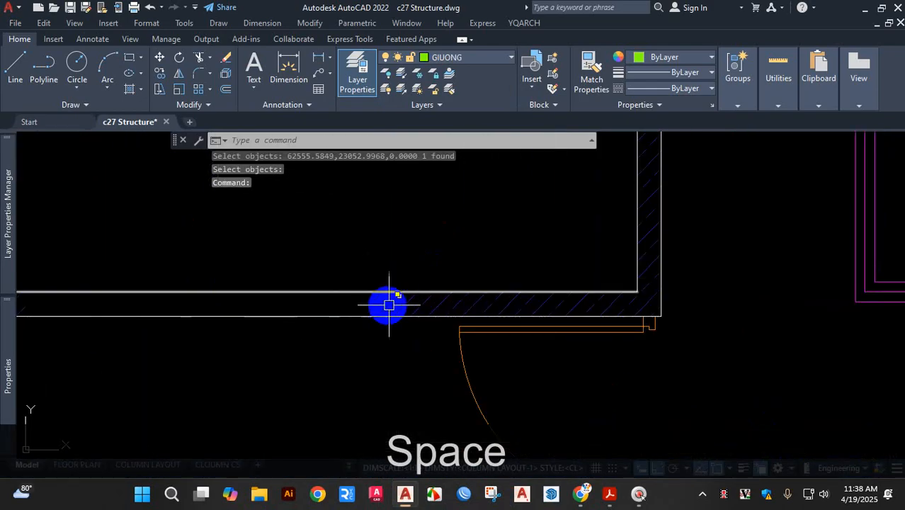
{"action": "left_click", "coordinate": [387, 306]}
{"action": "key", "text": "Delete"}
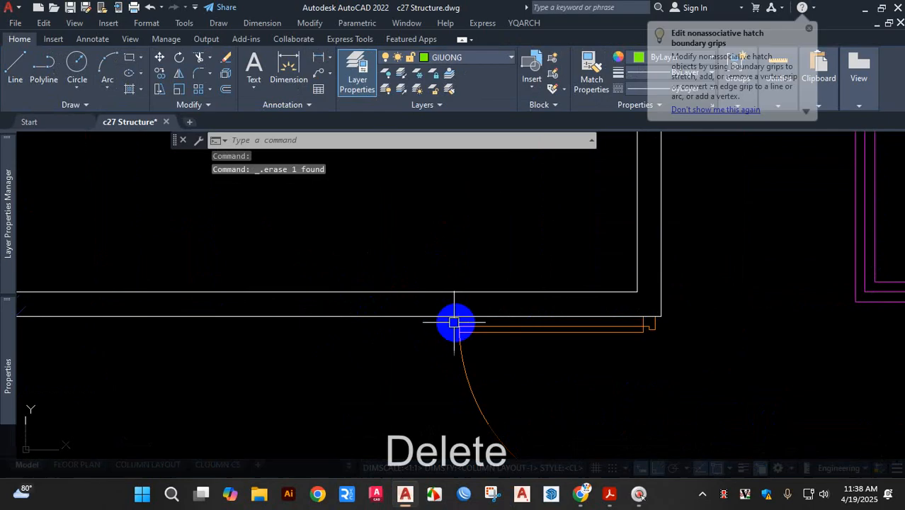
{"action": "scroll", "coordinate": [447, 318], "scroll_direction": "down", "scroll_amount": 3}
{"action": "scroll", "coordinate": [430, 316], "scroll_direction": "up", "scroll_amount": 3}
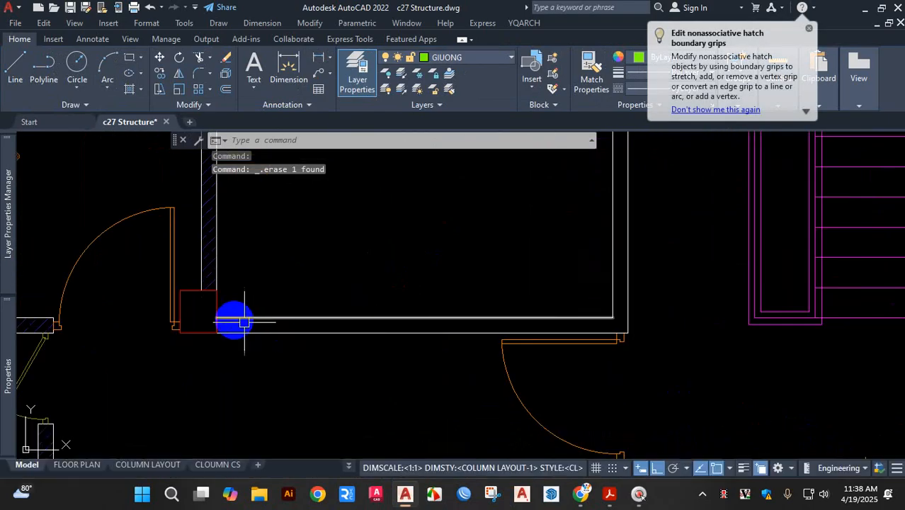
{"action": "scroll", "coordinate": [222, 323], "scroll_direction": "up", "scroll_amount": 5}
{"action": "left_click", "coordinate": [190, 329]}
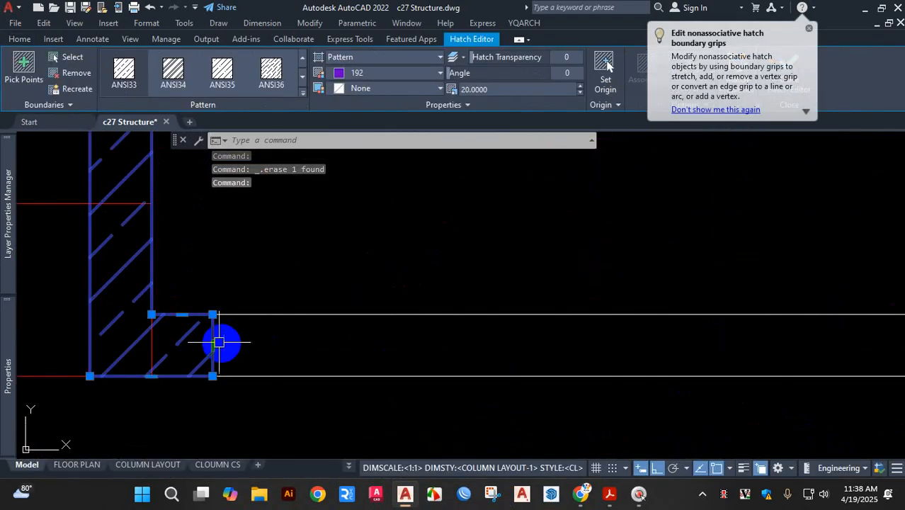
{"action": "key", "text": "Delete"}
Delete the green curtain from the wall opening on the other side of the staircase
{"action": "scroll", "coordinate": [264, 345], "scroll_direction": "down", "scroll_amount": 5}
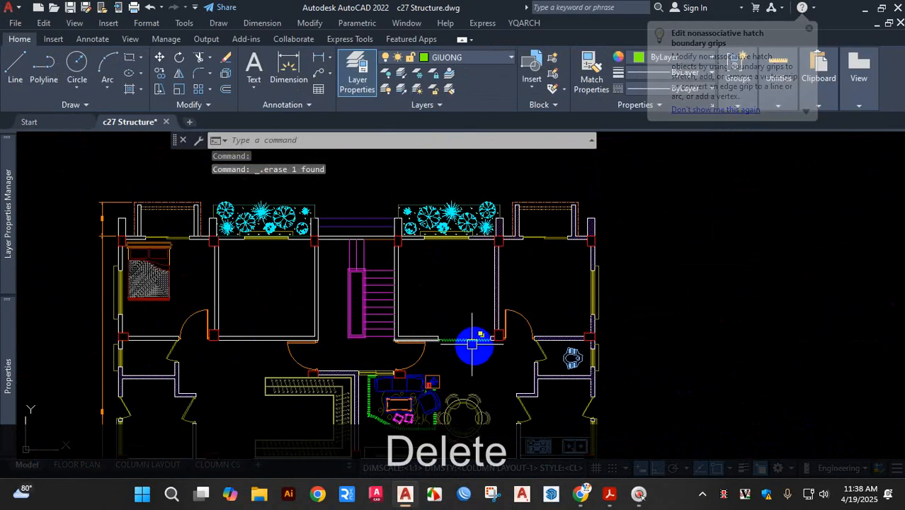
{"action": "scroll", "coordinate": [473, 342], "scroll_direction": "up", "scroll_amount": 4}
{"action": "left_click", "coordinate": [485, 291]}
{"action": "left_click", "coordinate": [426, 361]}
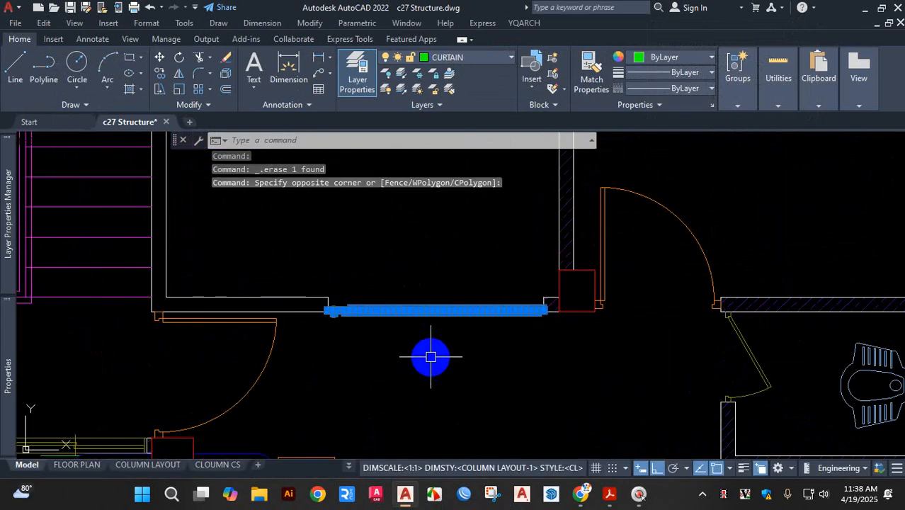
{"action": "key", "text": "Delete"}
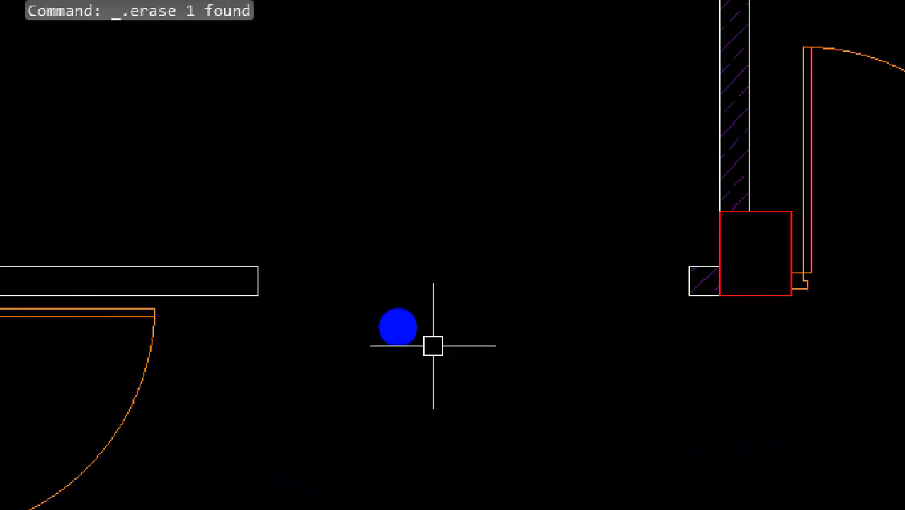
{"action": "mouse_move", "coordinate": [252, 261]}
{"action": "left_mouse_down"}
{"action": "mouse_move", "coordinate": [255, 317]}
{"action": "mouse_move", "coordinate": [671, 311]}
{"action": "left_mouse_up"}
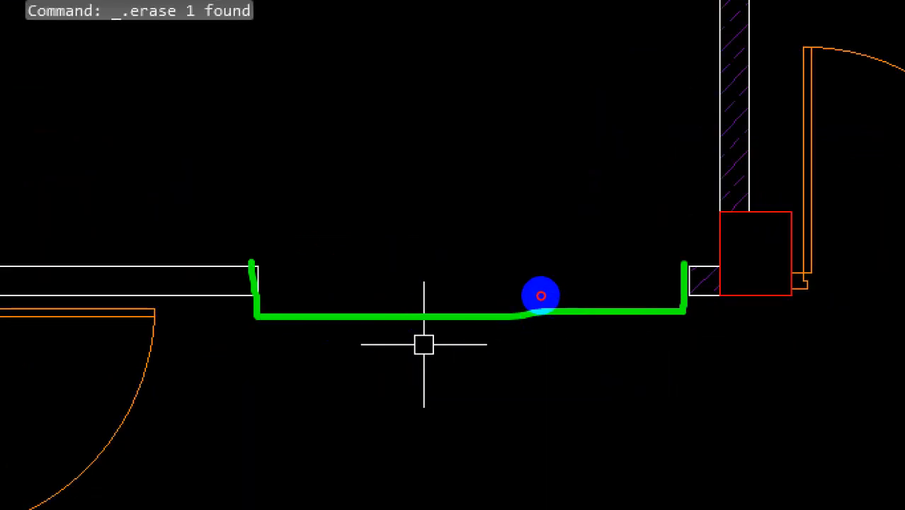
{"action": "left_click_drag", "start_coordinate": [684, 263], "coordinate": [352, 280]}
{"action": "key", "text": "Escape"}
{"action": "key", "text": "ctrl+1"}
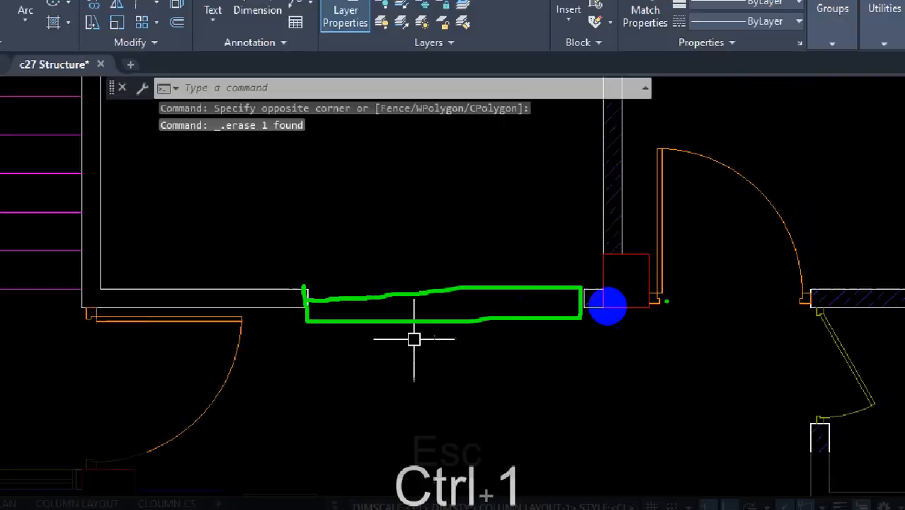
{"action": "key", "text": "Escape"}
{"action": "scroll", "coordinate": [380, 346], "scroll_direction": "down", "scroll_amount": 5}
{"action": "scroll", "coordinate": [353, 348], "scroll_direction": "up", "scroll_amount": 8}
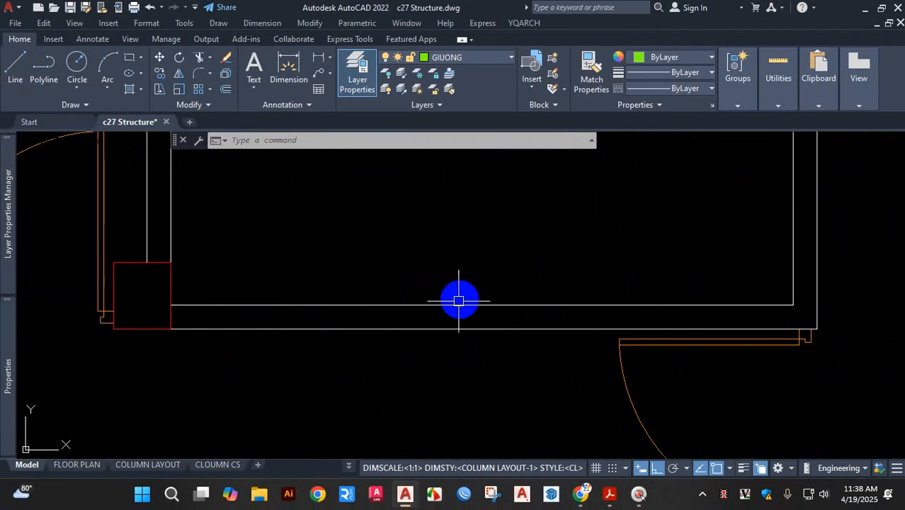
Draw a 5' line along the wall's inner face from the red column, continuing down across the wall thickness
{"action": "left_click", "coordinate": [21, 65]}
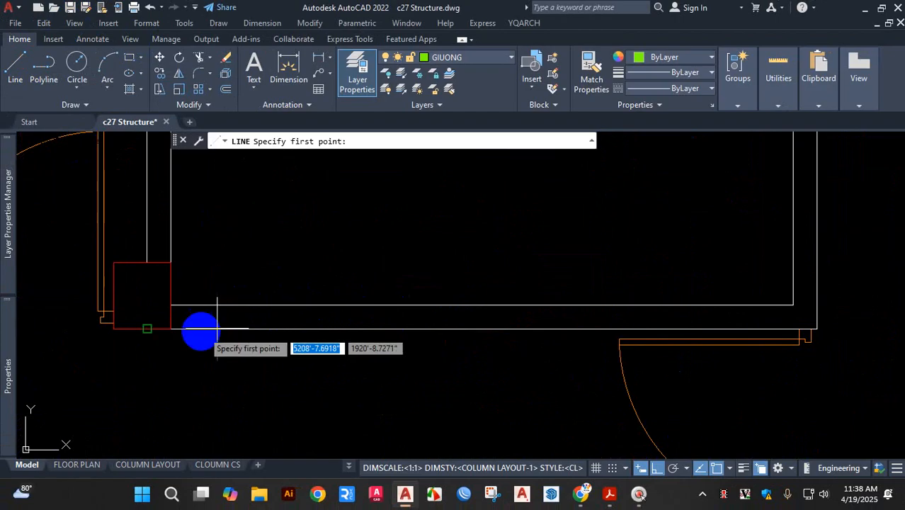
{"action": "left_click", "coordinate": [170, 305]}
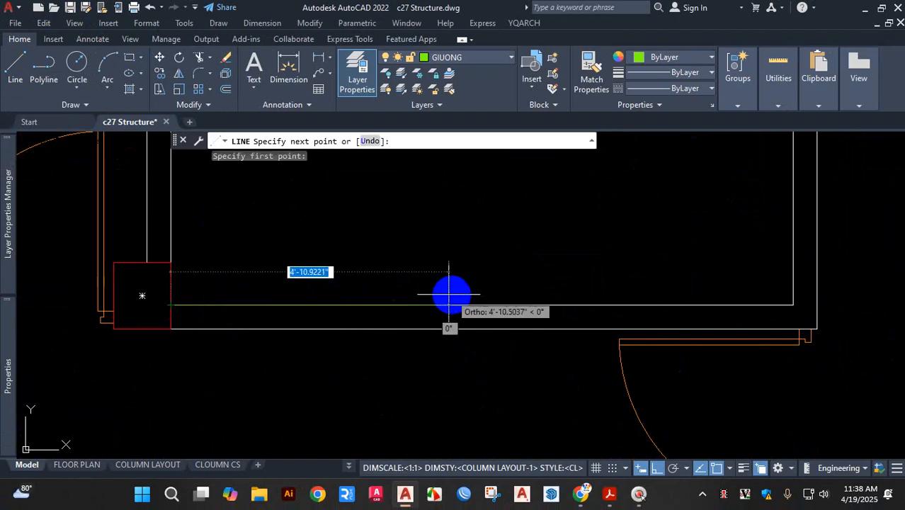
{"action": "type", "text": "5"}
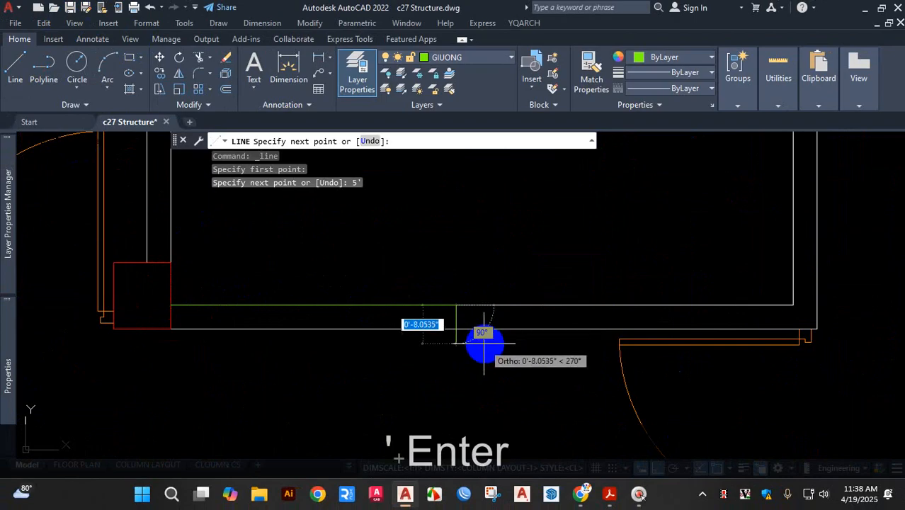
{"action": "left_click", "coordinate": [453, 348]}
{"action": "key", "text": "Escape"}
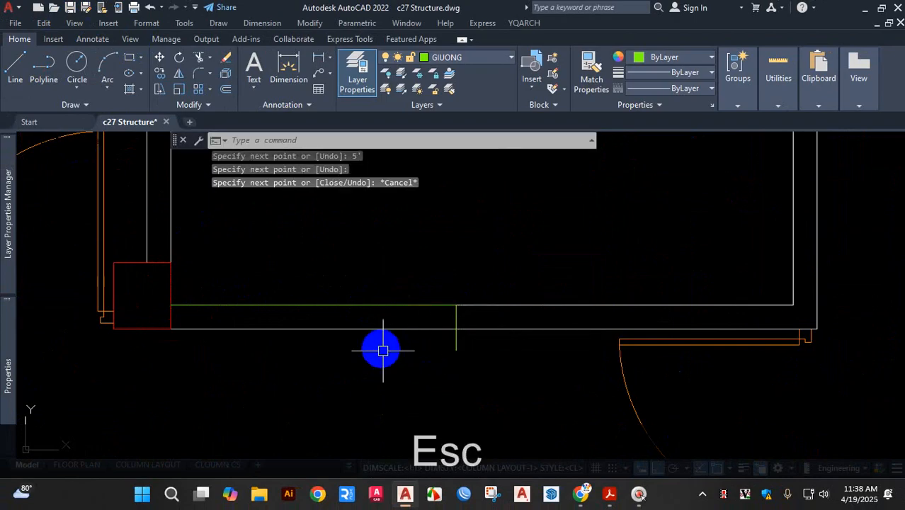
Trim the wall lines between the red column and the new cross line, plus the line's overhang below the wall
{"action": "type", "text": "tr"}
{"action": "key", "text": "space"}
{"action": "left_click_drag", "start_coordinate": [382, 289], "coordinate": [334, 376]}
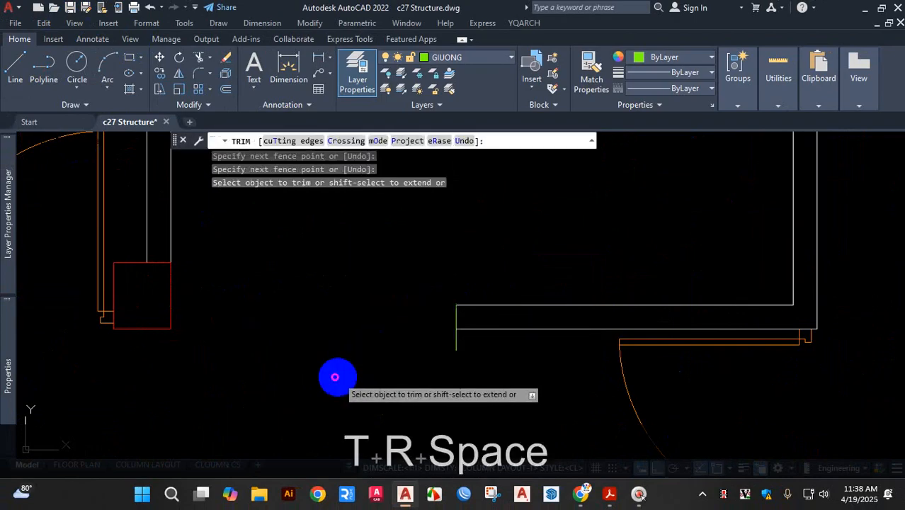
{"action": "left_click_drag", "start_coordinate": [468, 347], "coordinate": [445, 348]}
{"action": "right_click", "coordinate": [419, 346]}
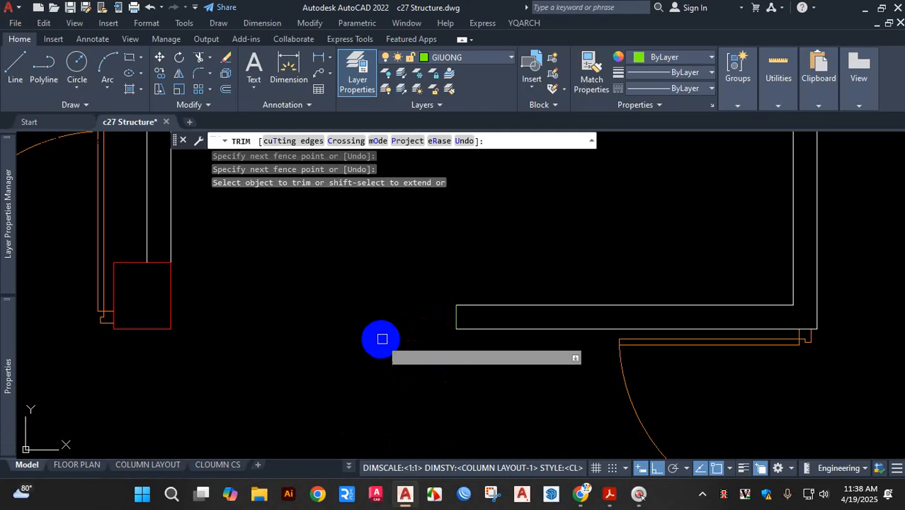
{"action": "key", "text": "Escape"}
{"action": "scroll", "coordinate": [322, 351], "scroll_direction": "down", "scroll_amount": 5}
{"action": "scroll", "coordinate": [592, 357], "scroll_direction": "up", "scroll_amount": 3}
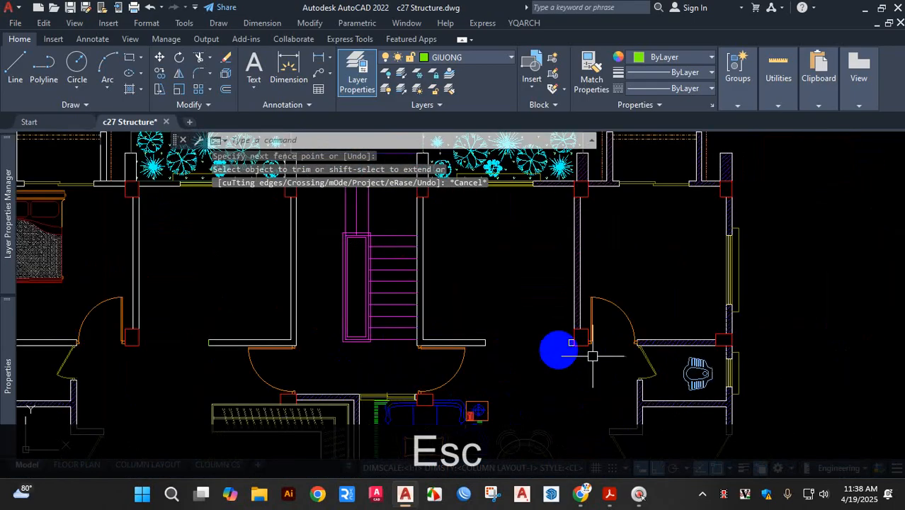
{"action": "scroll", "coordinate": [215, 340], "scroll_direction": "up", "scroll_amount": 4}
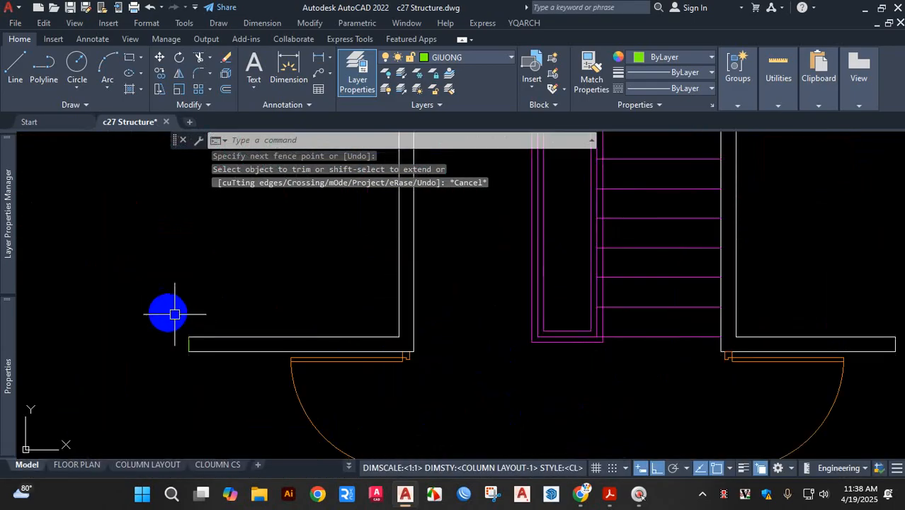
Undo the trim and the lines drawn for the wall opening
{"action": "key", "text": "ctrl+z"}
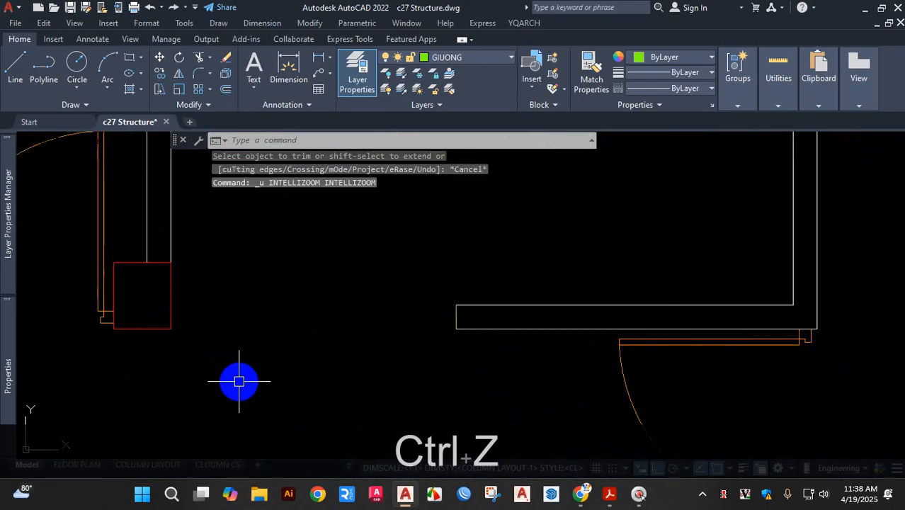
{"action": "key", "text": "ctrl+z"}
{"action": "key", "text": "ctrl+z"}
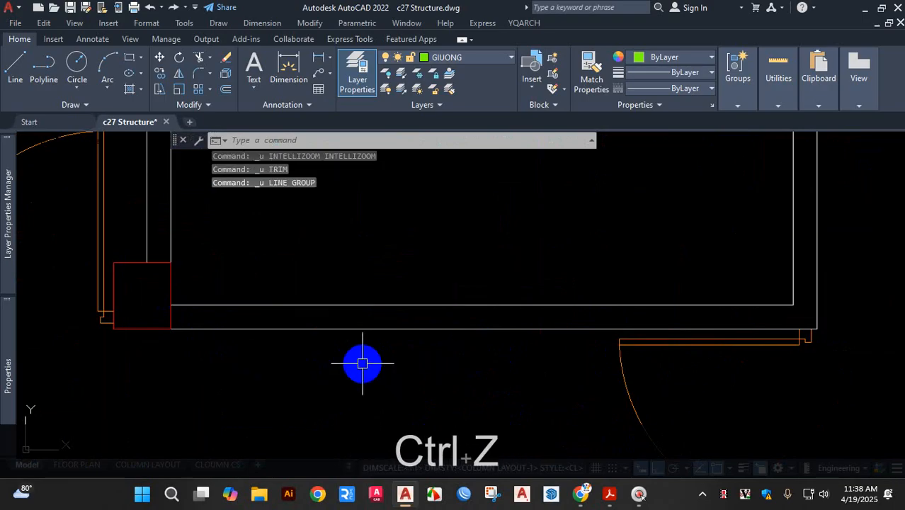
{"action": "left_click", "coordinate": [522, 24]}
{"action": "mouse_move", "coordinate": [556, 75]}
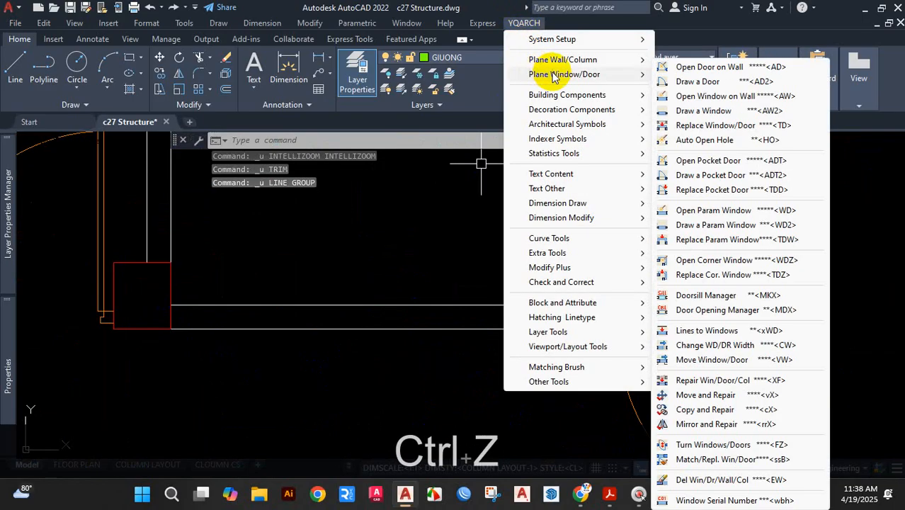
{"action": "key", "text": "ctrl+1"}
{"action": "left_click", "coordinate": [736, 147]}
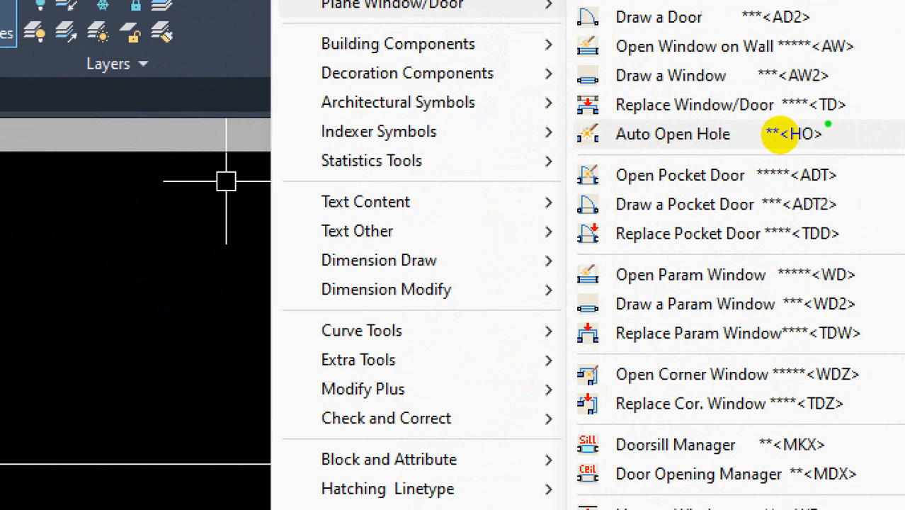
{"action": "left_click_drag", "start_coordinate": [830, 121], "coordinate": [620, 121], "text": "shift"}
{"action": "left_click_drag", "start_coordinate": [667, 141], "coordinate": [774, 142]}
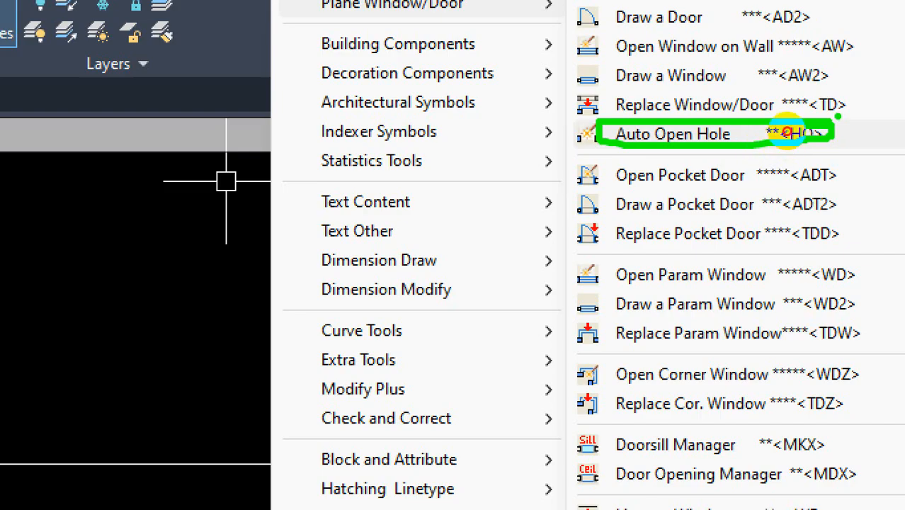
{"action": "left_click_drag", "start_coordinate": [837, 115], "coordinate": [645, 116]}
{"action": "left_click", "coordinate": [763, 133]}
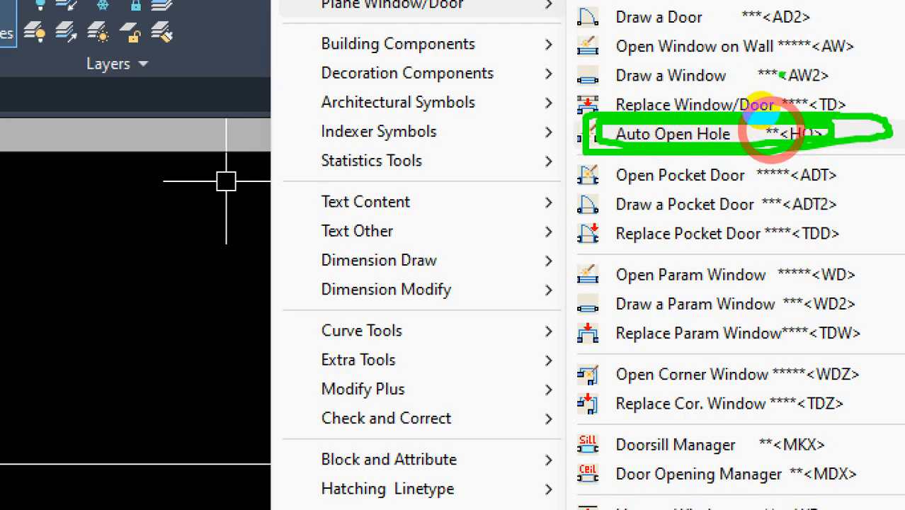
{"action": "key", "text": "Escape"}
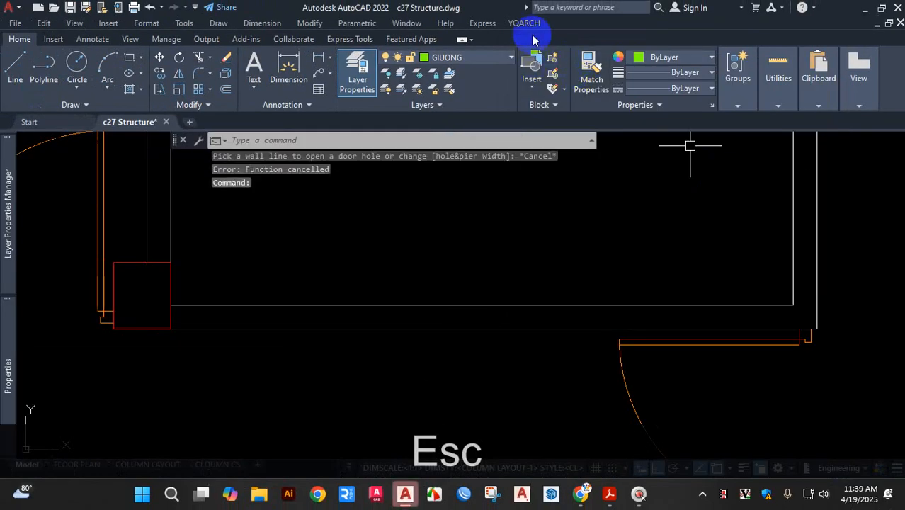
Open a door hole with width 60 and pier width 10 in the wall beside the red column, using YQArch's Auto Open Hole
{"action": "left_click", "coordinate": [524, 22]}
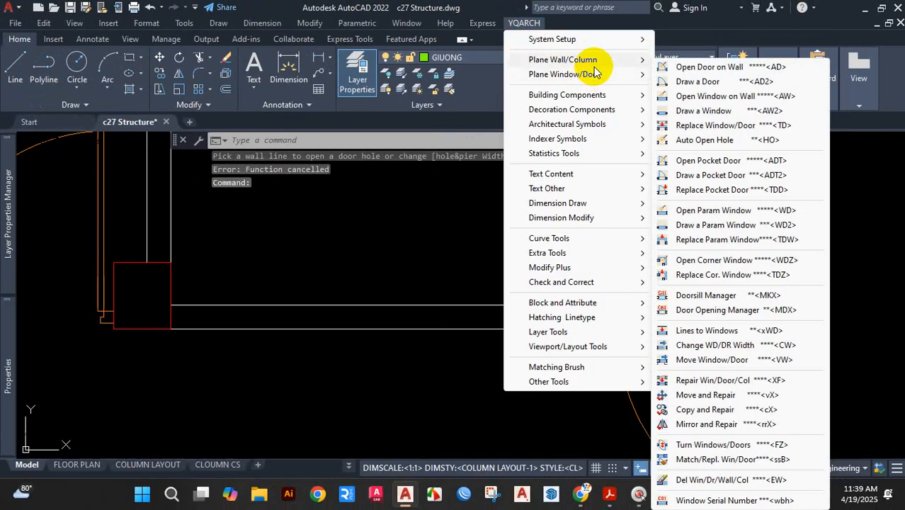
{"action": "mouse_move", "coordinate": [598, 77]}
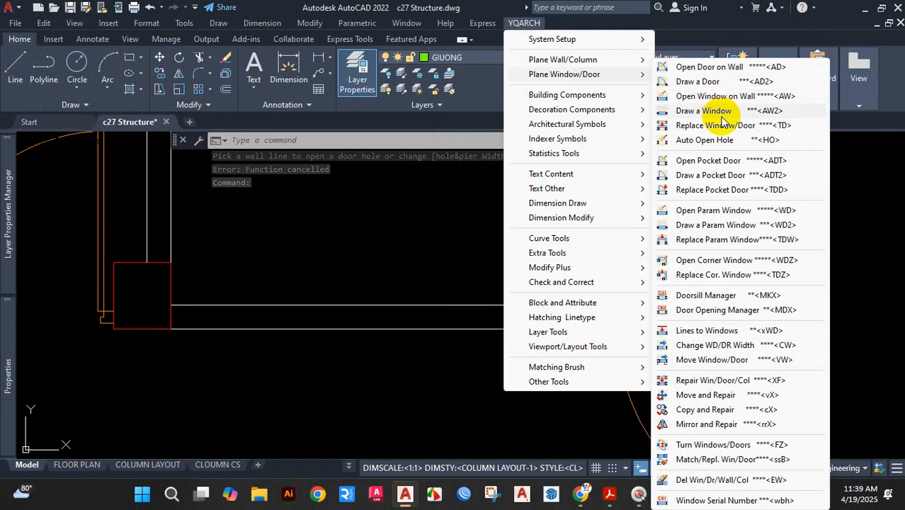
{"action": "left_click", "coordinate": [713, 142]}
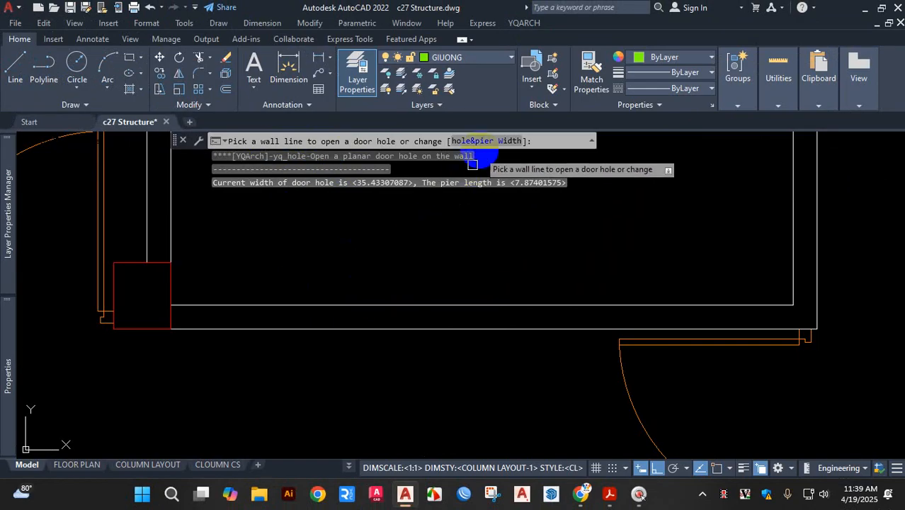
{"action": "left_click", "coordinate": [484, 142]}
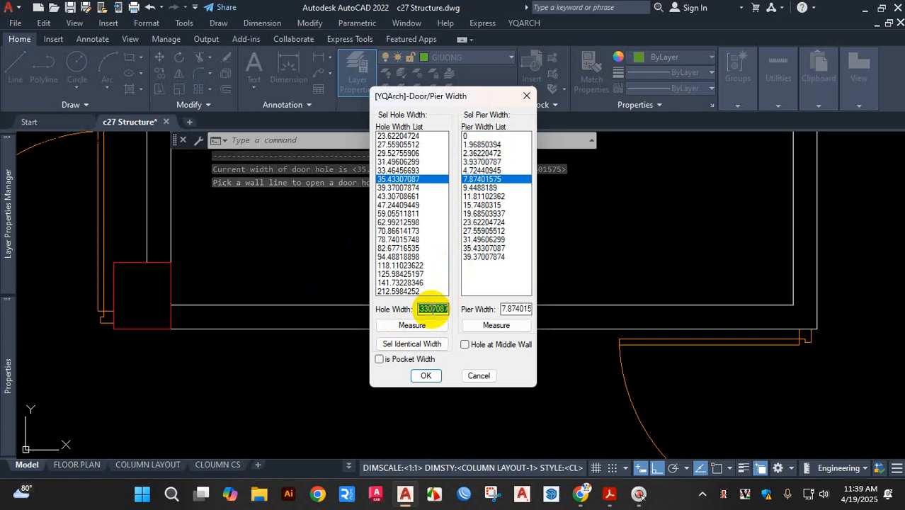
{"action": "type", "text": "60"}
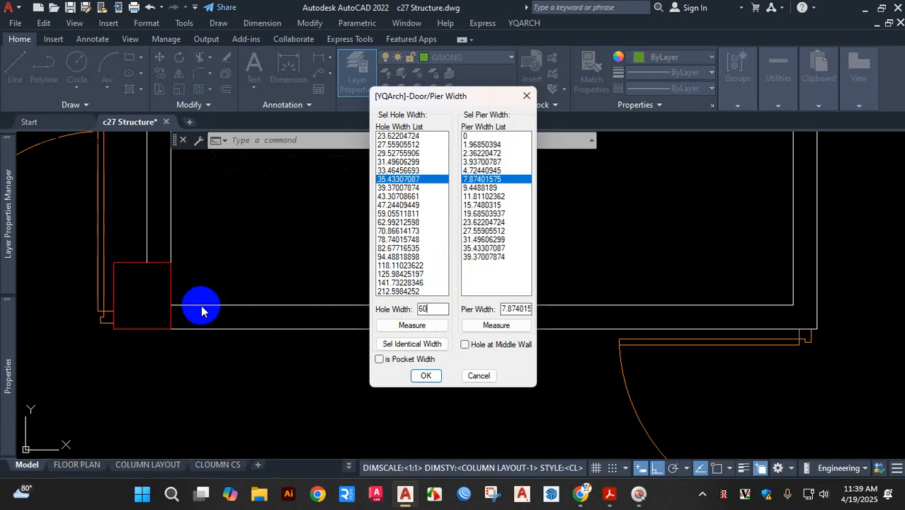
{"action": "left_click", "coordinate": [527, 325]}
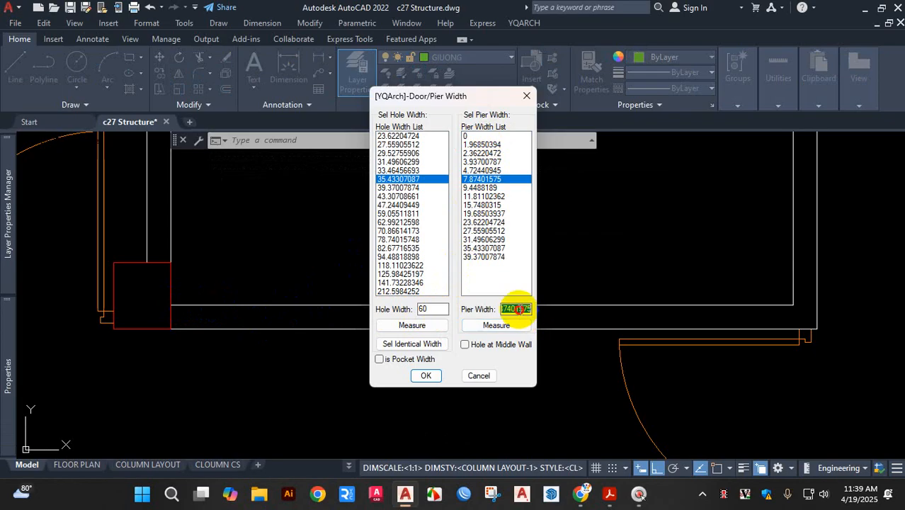
{"action": "type", "text": "10"}
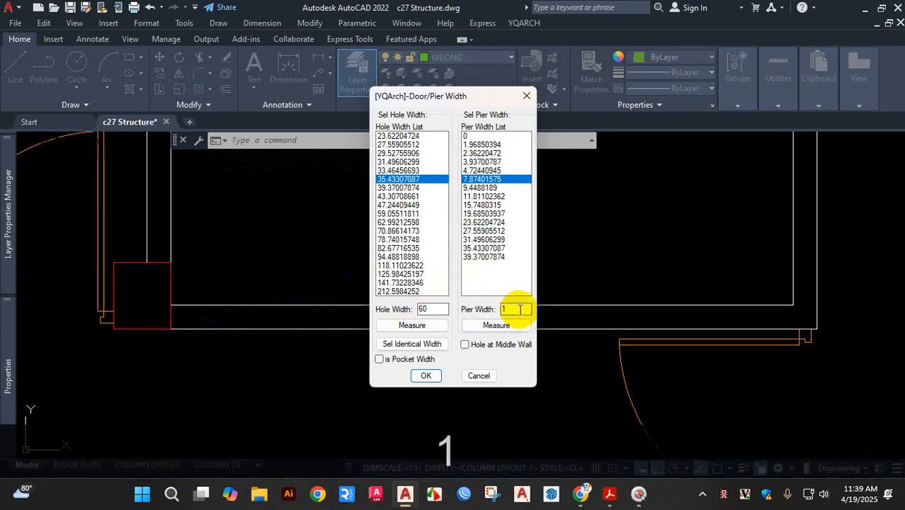
{"action": "left_click", "coordinate": [426, 377]}
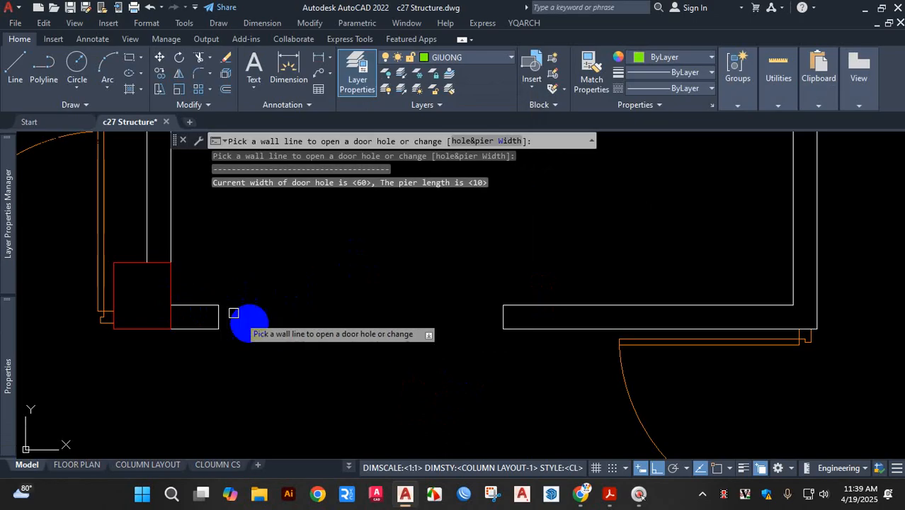
{"action": "scroll", "coordinate": [475, 353], "scroll_direction": "down", "scroll_amount": 3}
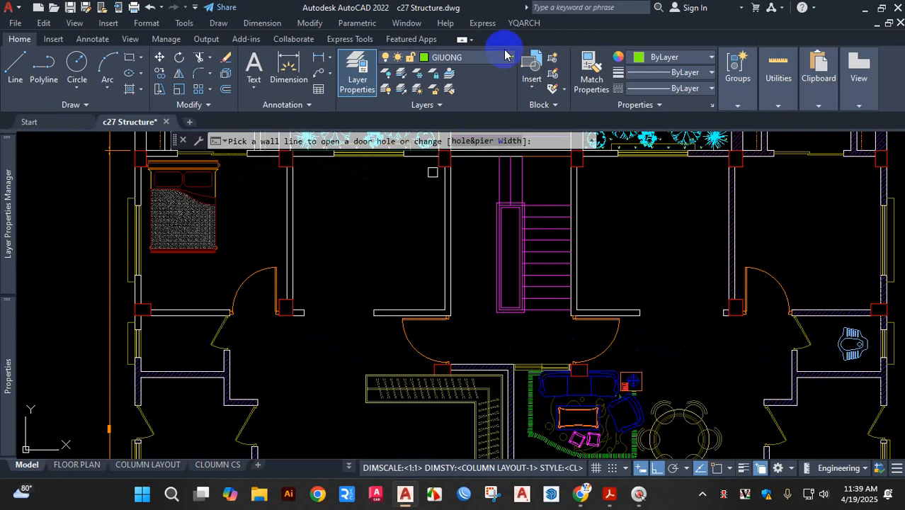
{"action": "key", "text": "Escape"}
{"action": "left_click", "coordinate": [525, 22]}
{"action": "mouse_move", "coordinate": [556, 80]}
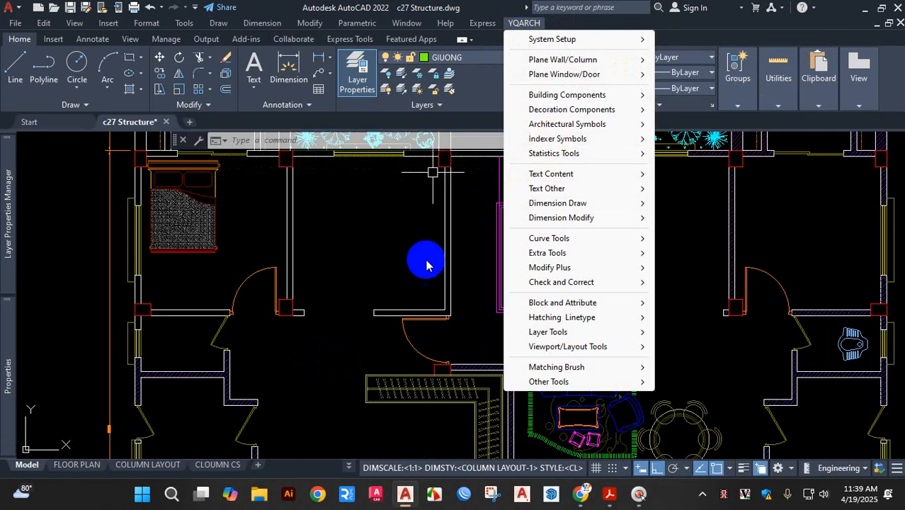
{"action": "mouse_move", "coordinate": [585, 119]}
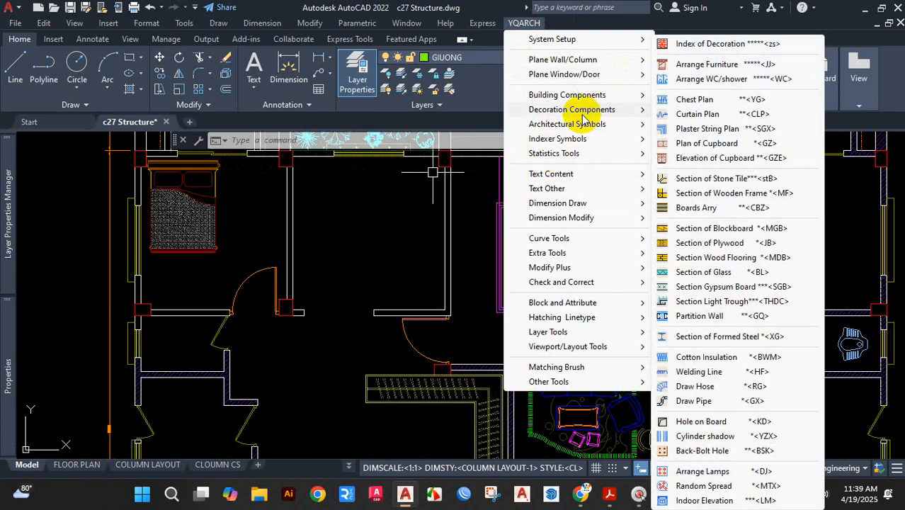
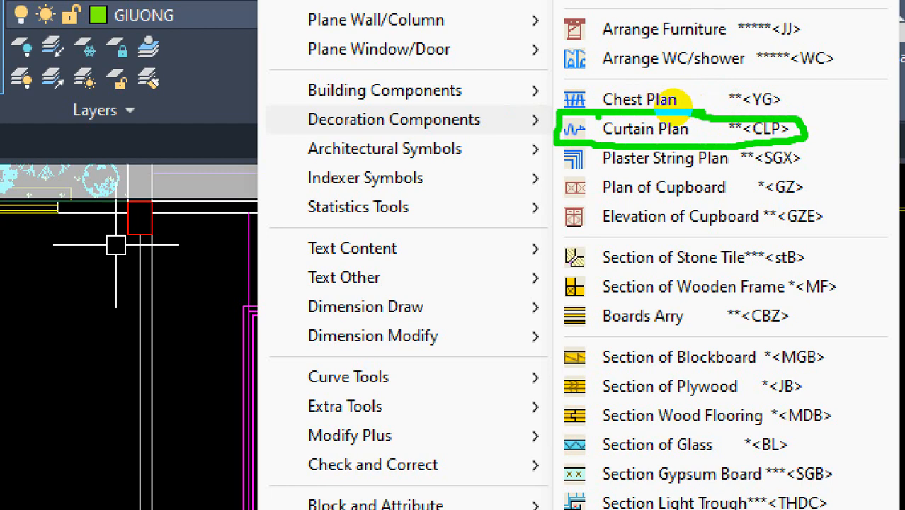
{"action": "key", "text": "Escape"}
{"action": "key", "text": "Escape"}
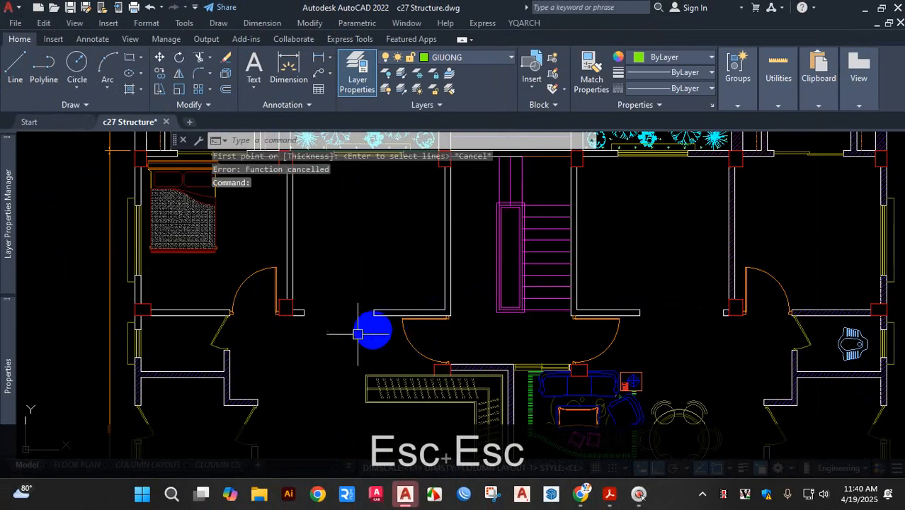
{"action": "scroll", "coordinate": [385, 313], "scroll_direction": "down", "scroll_amount": 6}
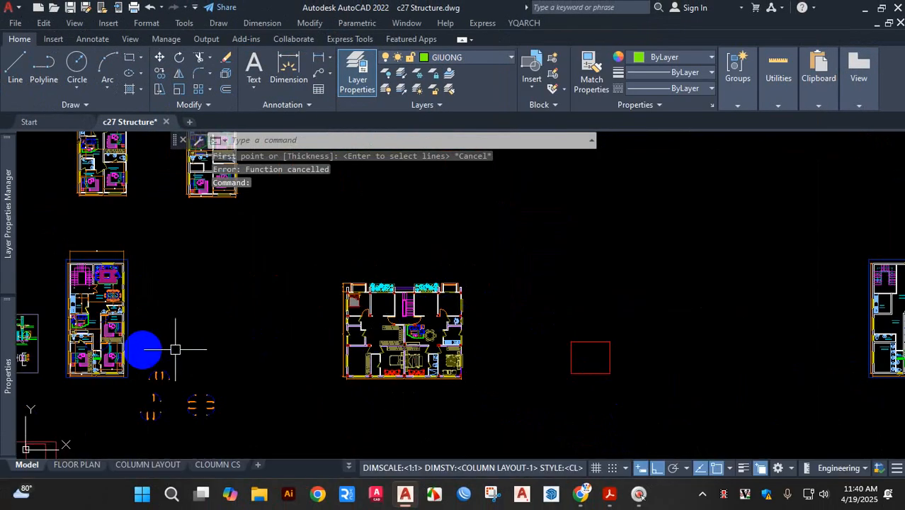
{"action": "scroll", "coordinate": [368, 315], "scroll_direction": "up", "scroll_amount": 8}
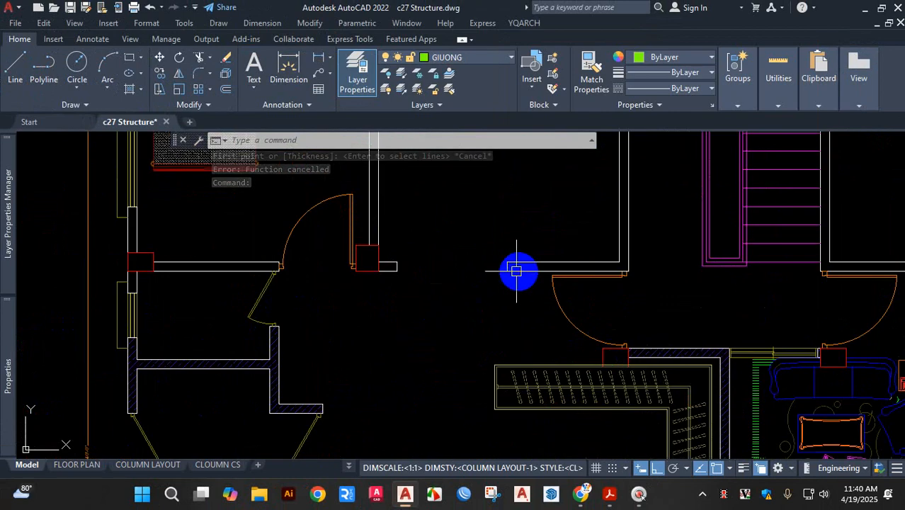
{"action": "scroll", "coordinate": [502, 273], "scroll_direction": "up", "scroll_amount": 2}
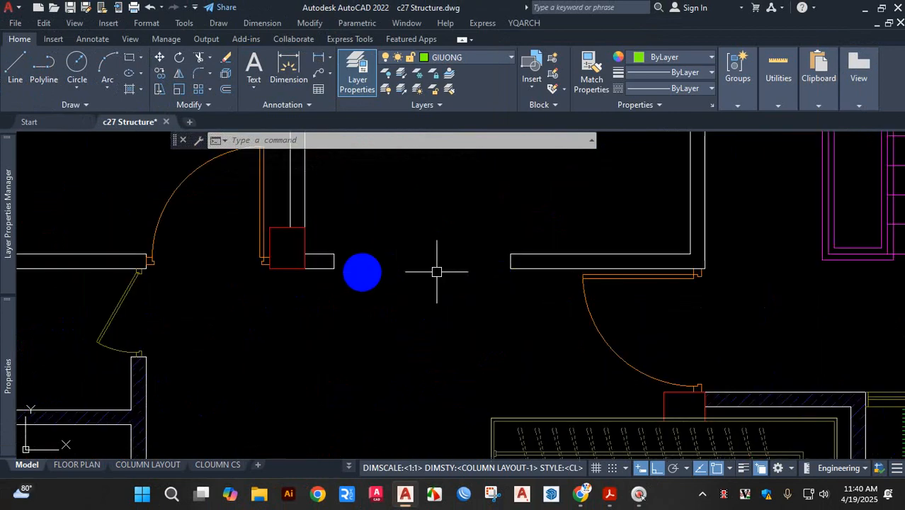
Draw a 4-thick YQArch curtain plan across the opening, starting at the long wall's end midpoint and finishing at the red column's pier
{"action": "left_click", "coordinate": [537, 27]}
{"action": "mouse_move", "coordinate": [571, 109]}
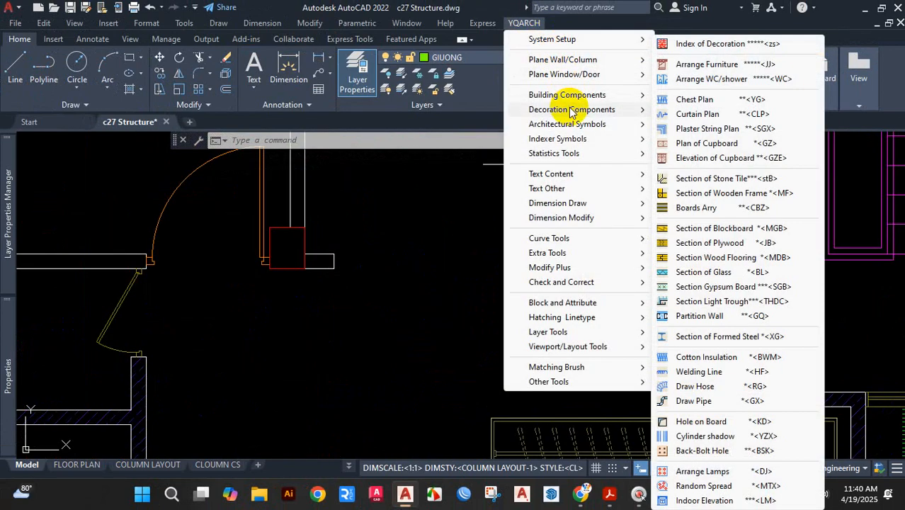
{"action": "left_click", "coordinate": [697, 114]}
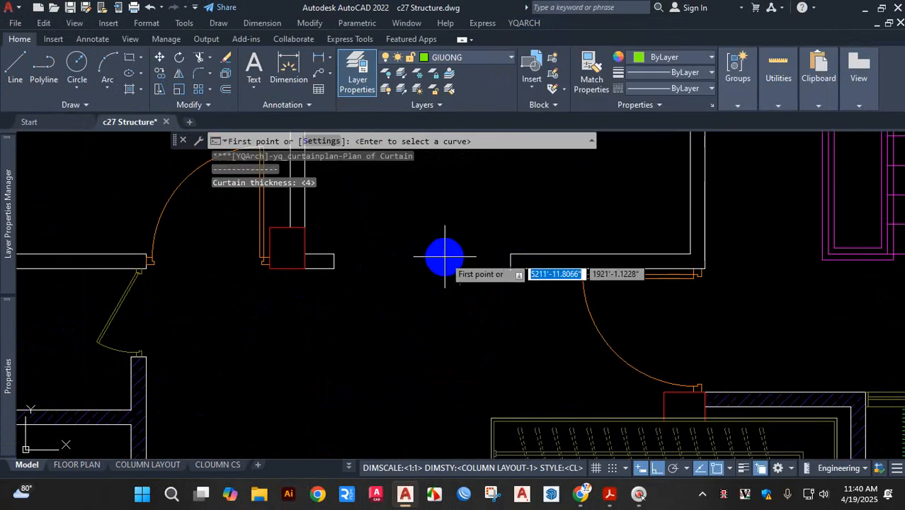
{"action": "scroll", "coordinate": [489, 279], "scroll_direction": "up", "scroll_amount": 2}
{"action": "left_click", "coordinate": [526, 249]}
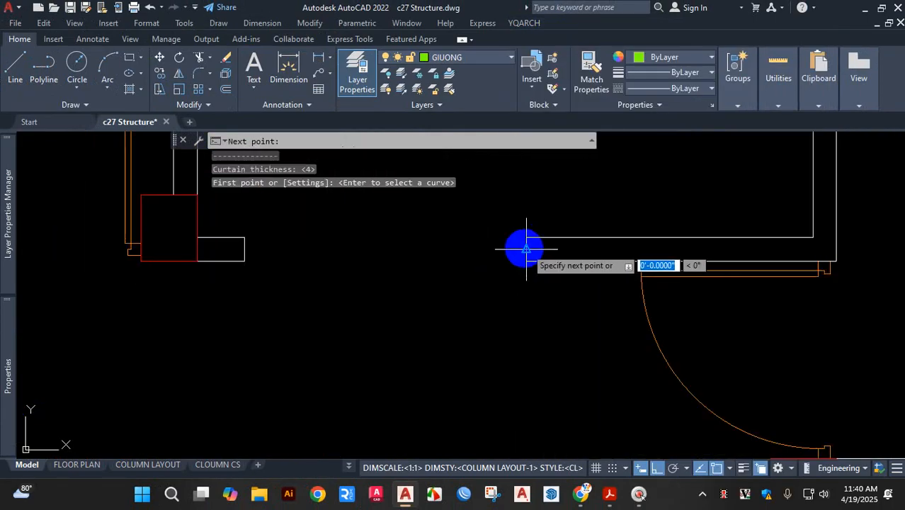
{"action": "left_click", "coordinate": [245, 248]}
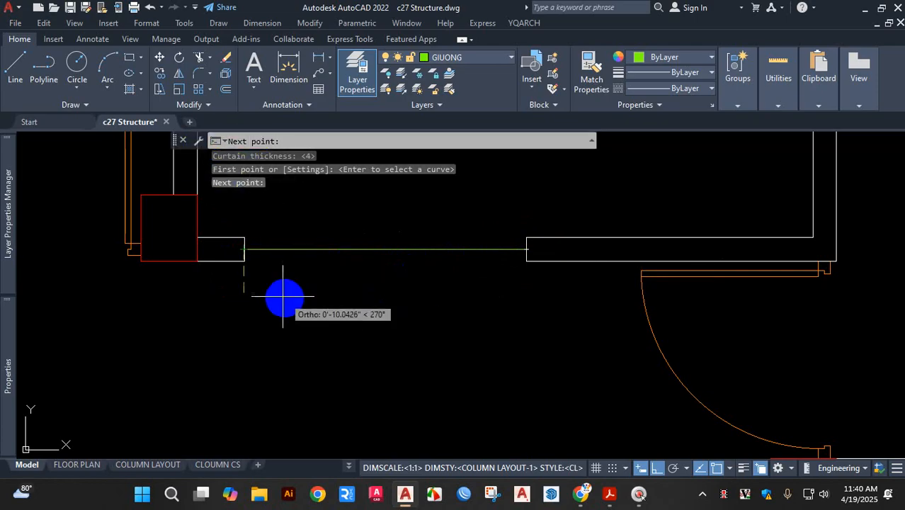
{"action": "key", "text": "Return"}
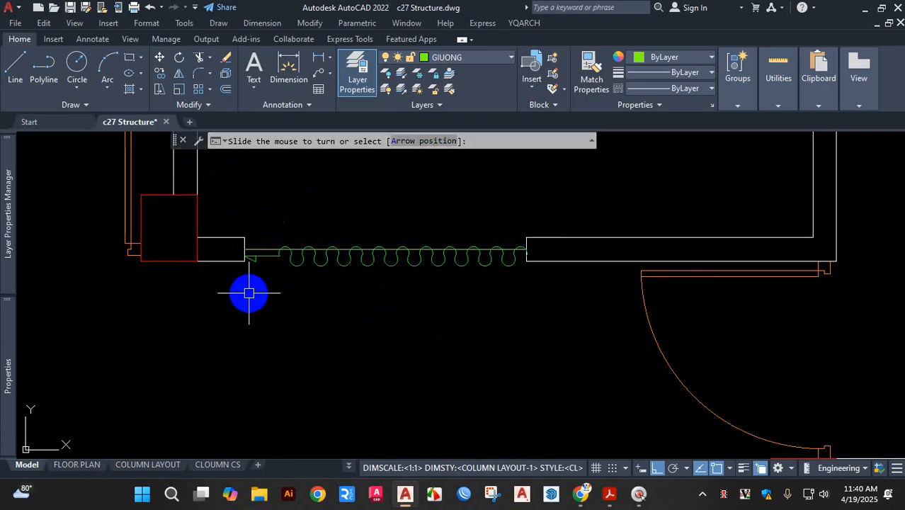
{"action": "key", "text": "ctrl"}
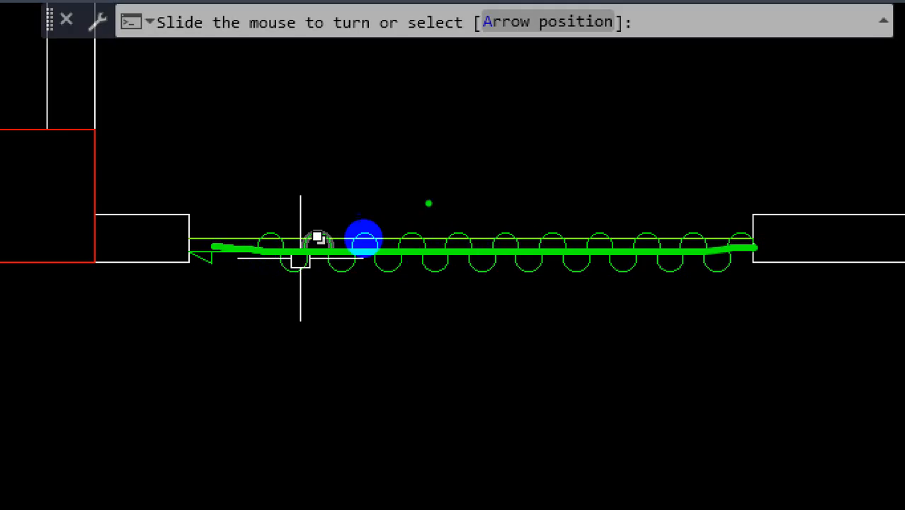
{"action": "key", "text": "Escape"}
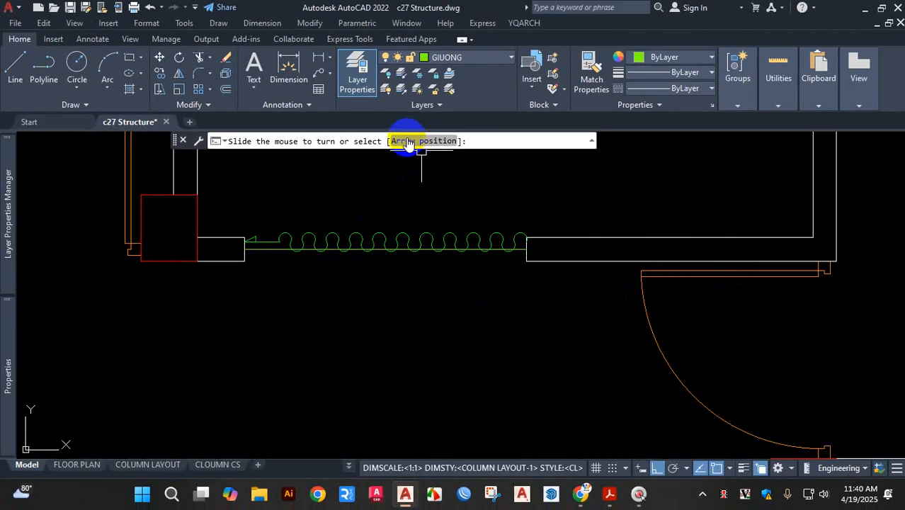
{"action": "left_click", "coordinate": [383, 234]}
Erase the curtain just drawn in the opening
{"action": "left_click", "coordinate": [367, 228]}
{"action": "left_click", "coordinate": [347, 300]}
{"action": "key", "text": "Delete"}
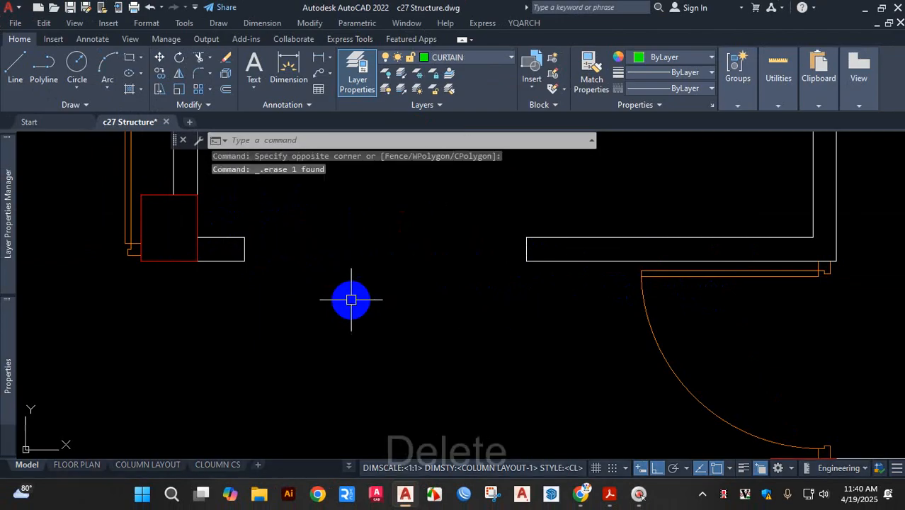
Draw a 4-thick curtain plan from the red column's pier to the long wall's end, with its folds on the lower side
{"action": "left_click", "coordinate": [524, 23]}
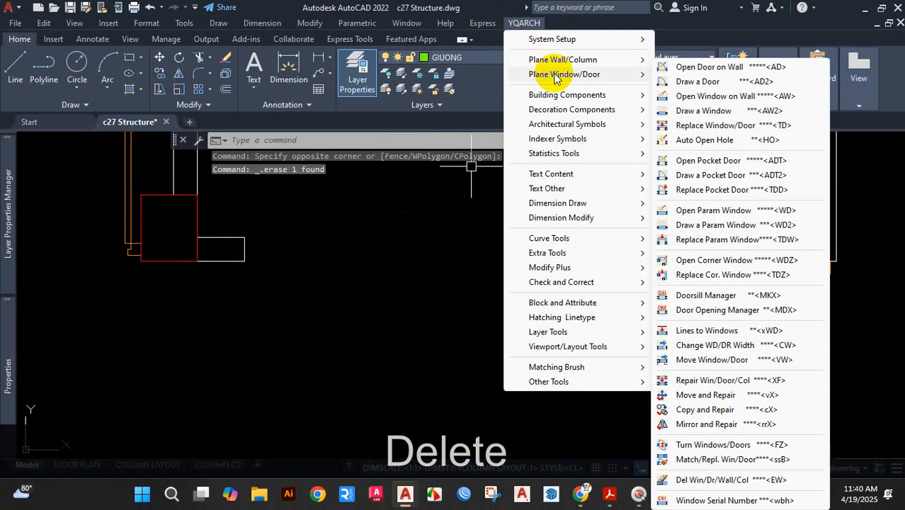
{"action": "mouse_move", "coordinate": [572, 99]}
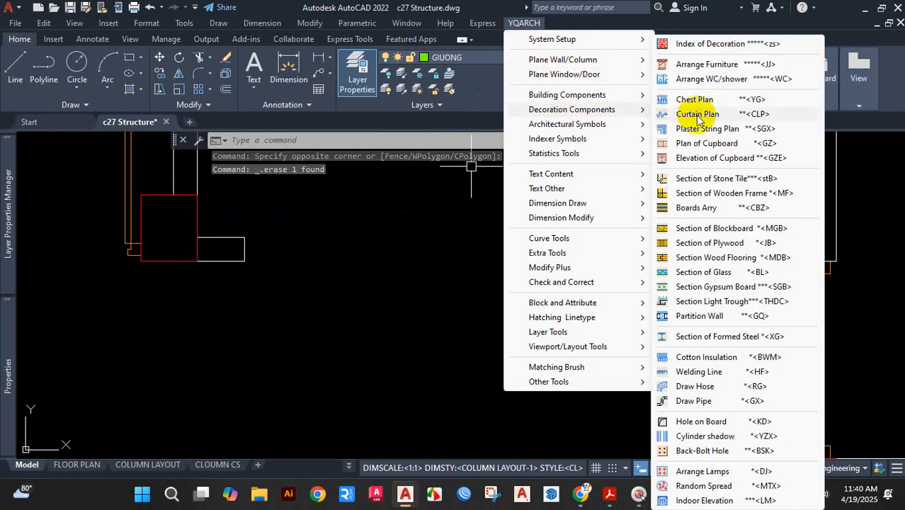
{"action": "left_click", "coordinate": [686, 112]}
{"action": "left_click", "coordinate": [244, 249]}
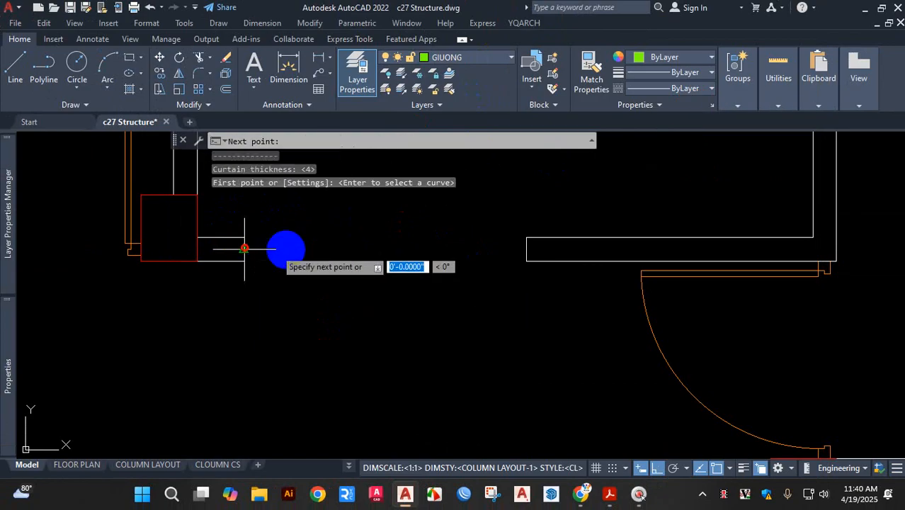
{"action": "left_click", "coordinate": [526, 248]}
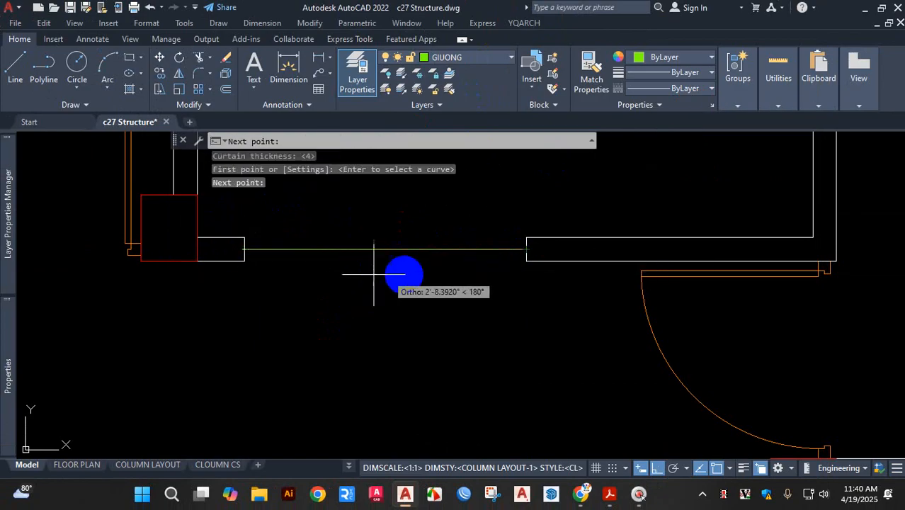
{"action": "key", "text": "Return"}
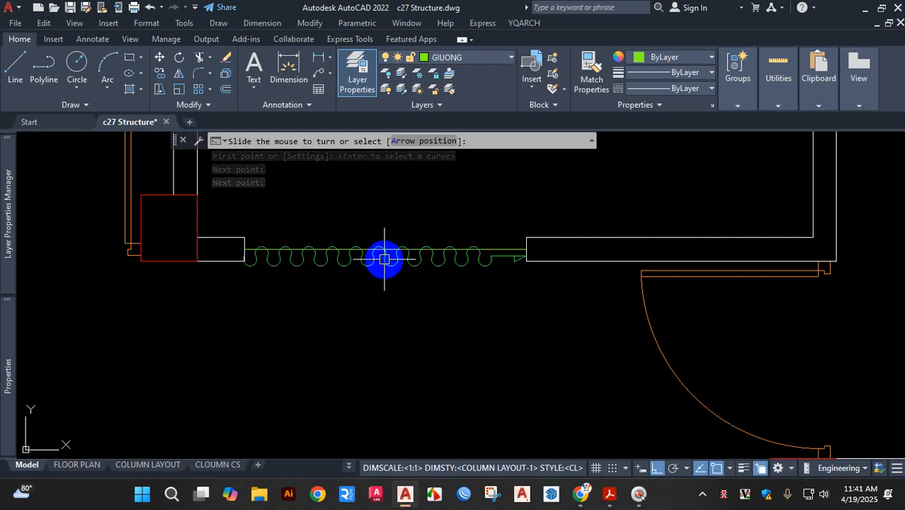
{"action": "left_click", "coordinate": [392, 276]}
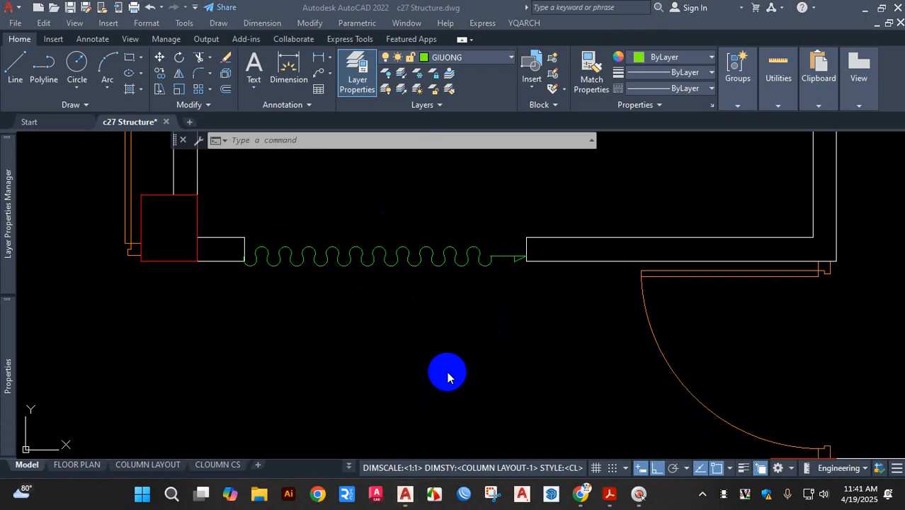
{"action": "key", "text": "Escape"}
Start a YQArch curtain plan for the opening on the staircase's right side and set the curtain thickness to 3 in its settings
{"action": "scroll", "coordinate": [461, 354], "scroll_direction": "down", "scroll_amount": 6}
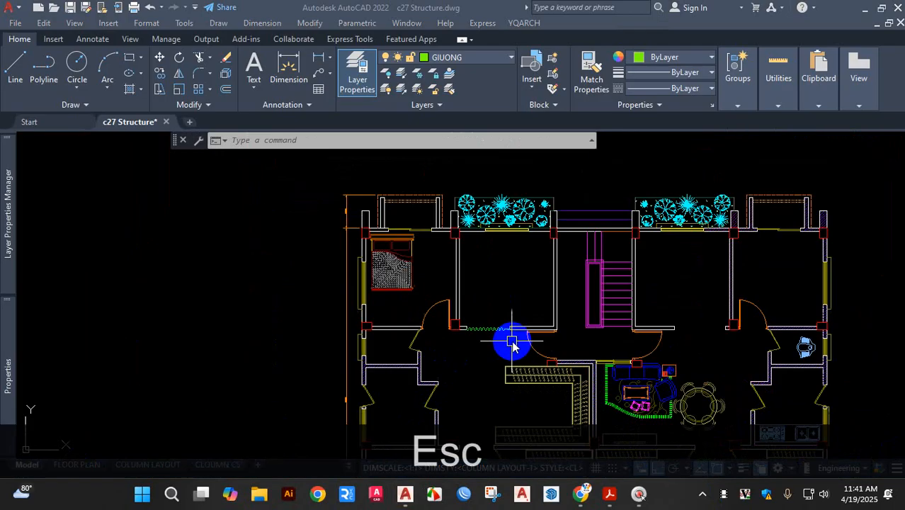
{"action": "scroll", "coordinate": [749, 338], "scroll_direction": "up", "scroll_amount": 4}
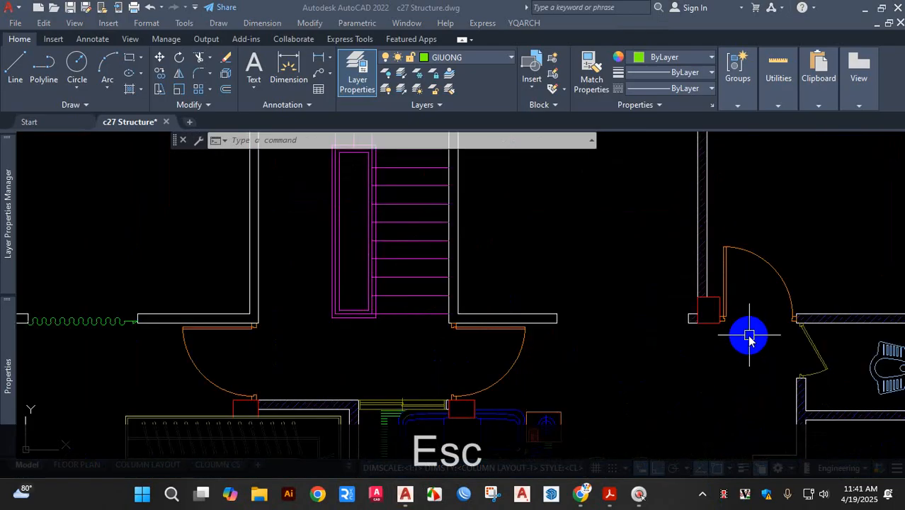
{"action": "left_click", "coordinate": [536, 27]}
{"action": "left_click", "coordinate": [533, 25]}
{"action": "mouse_move", "coordinate": [566, 110]}
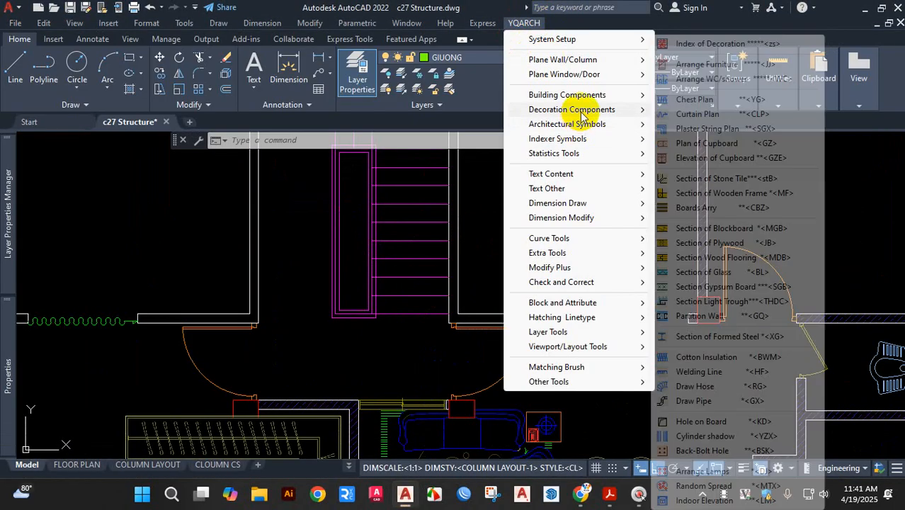
{"action": "left_click", "coordinate": [690, 114]}
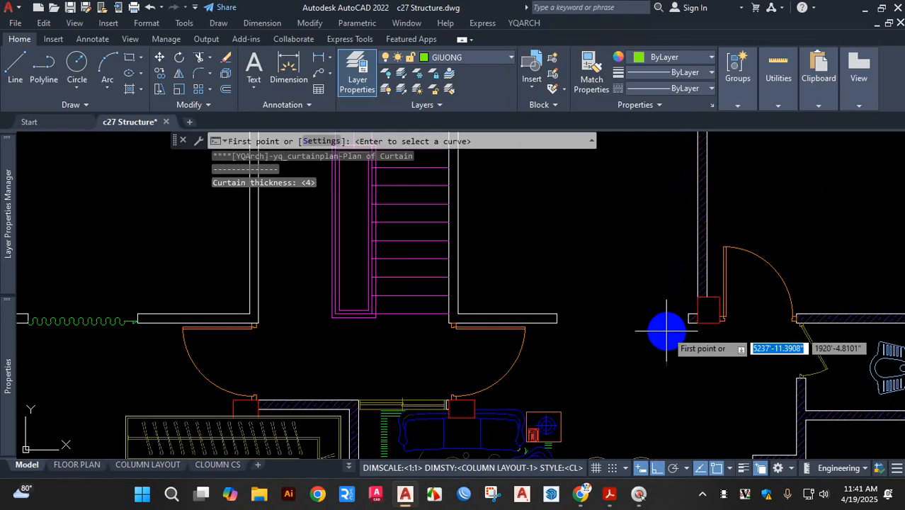
{"action": "scroll", "coordinate": [672, 322], "scroll_direction": "up", "scroll_amount": 4}
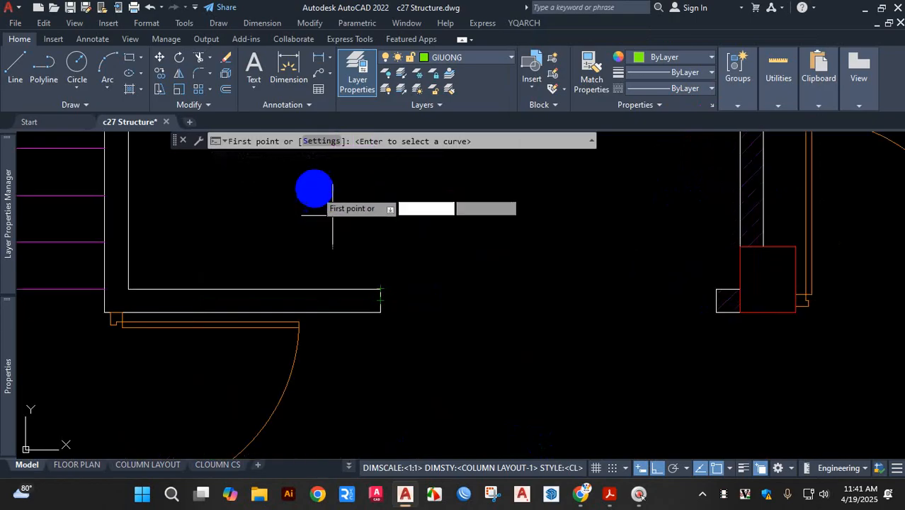
{"action": "left_click", "coordinate": [314, 142]}
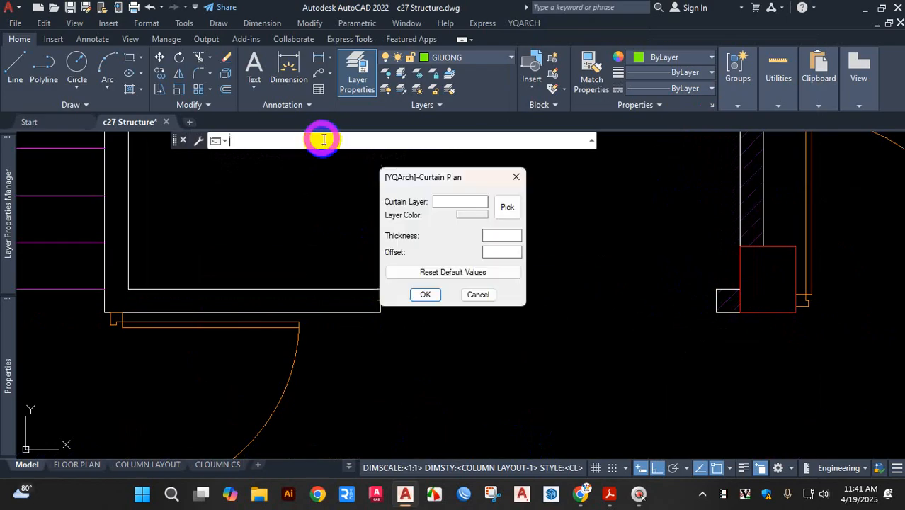
{"action": "key", "text": "ctrl"}
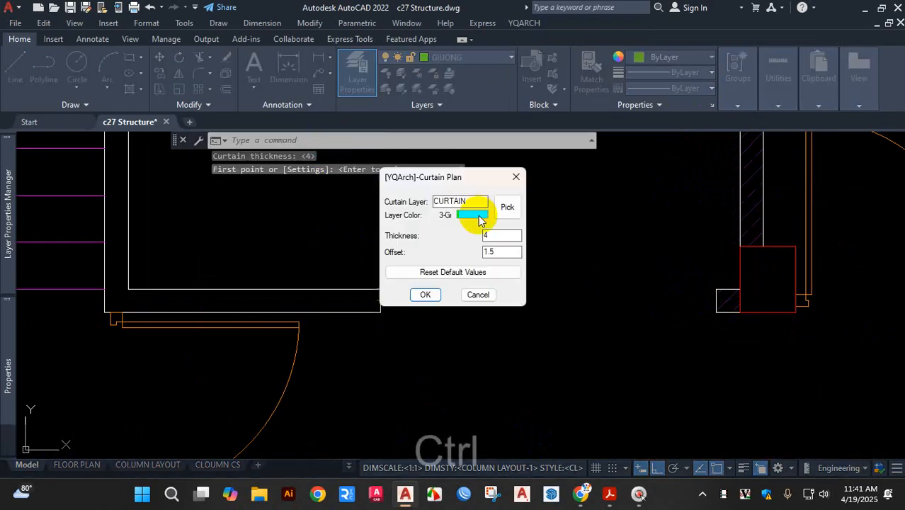
{"action": "key", "text": "ctrl+1"}
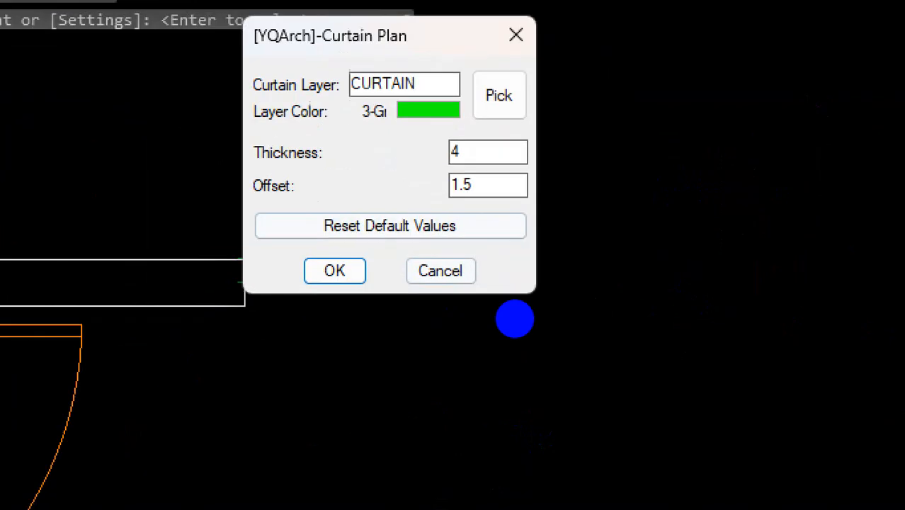
{"action": "left_click", "coordinate": [557, 296]}
{"action": "mouse_move", "coordinate": [557, 298]}
{"action": "left_mouse_down"}
{"action": "mouse_move", "coordinate": [611, 296]}
{"action": "mouse_move", "coordinate": [749, 248]}
{"action": "left_mouse_up"}
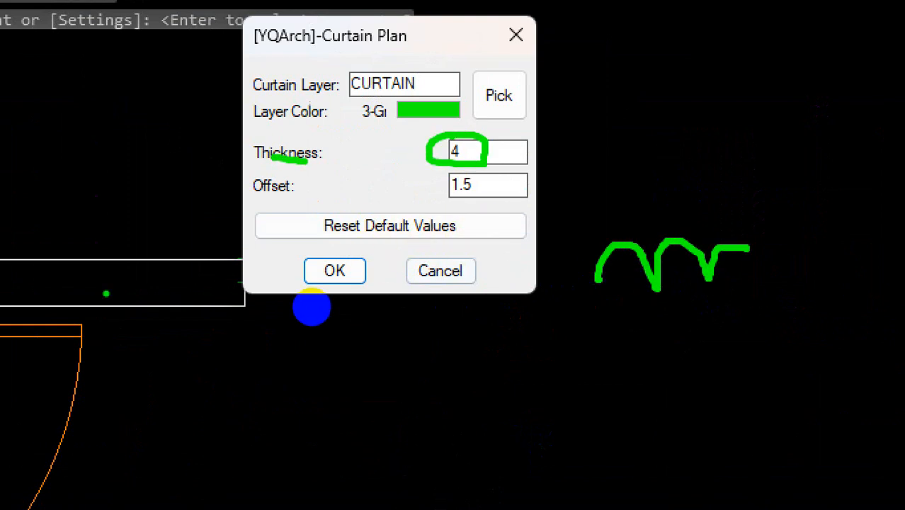
{"action": "key", "text": "Escape"}
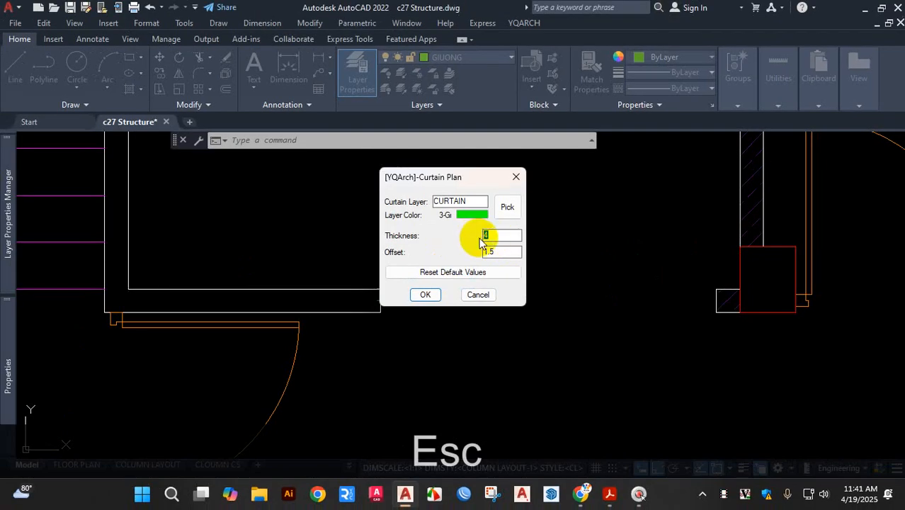
{"action": "type", "text": "3"}
Set the curtain offset to 1 and accept the curtain settings
{"action": "left_click", "coordinate": [507, 253]}
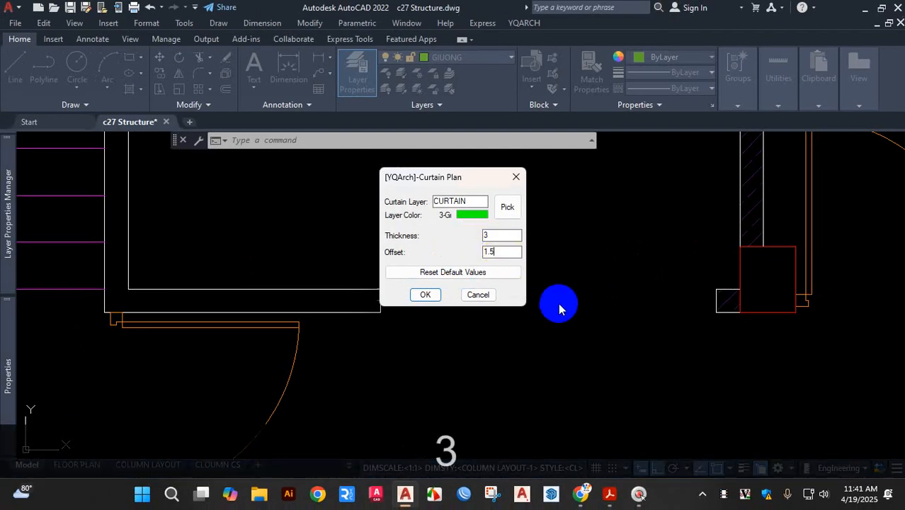
{"action": "key", "text": "ctrl+1"}
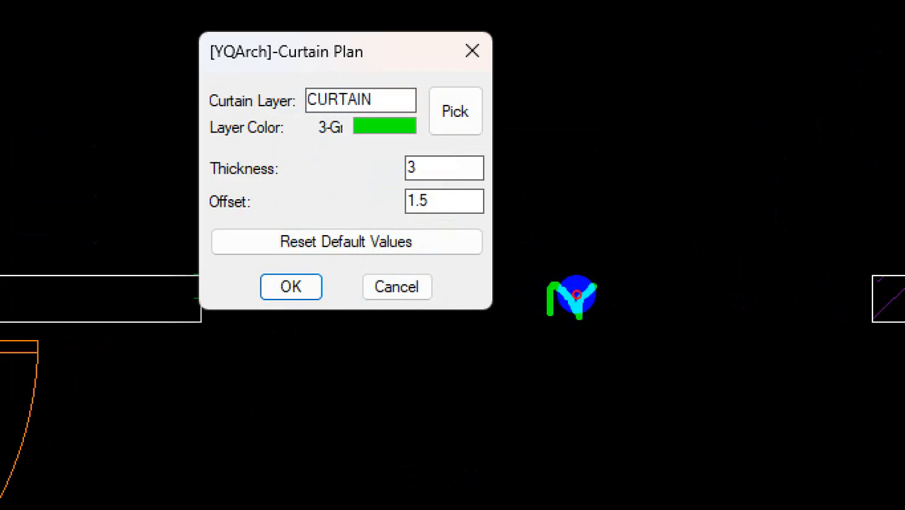
{"action": "left_click_drag", "start_coordinate": [595, 286], "coordinate": [621, 311]}
{"action": "mouse_move", "coordinate": [562, 262]}
{"action": "left_mouse_down"}
{"action": "mouse_move", "coordinate": [563, 290]}
{"action": "mouse_move", "coordinate": [589, 285]}
{"action": "left_mouse_up"}
{"action": "left_click_drag", "start_coordinate": [447, 195], "coordinate": [390, 210]}
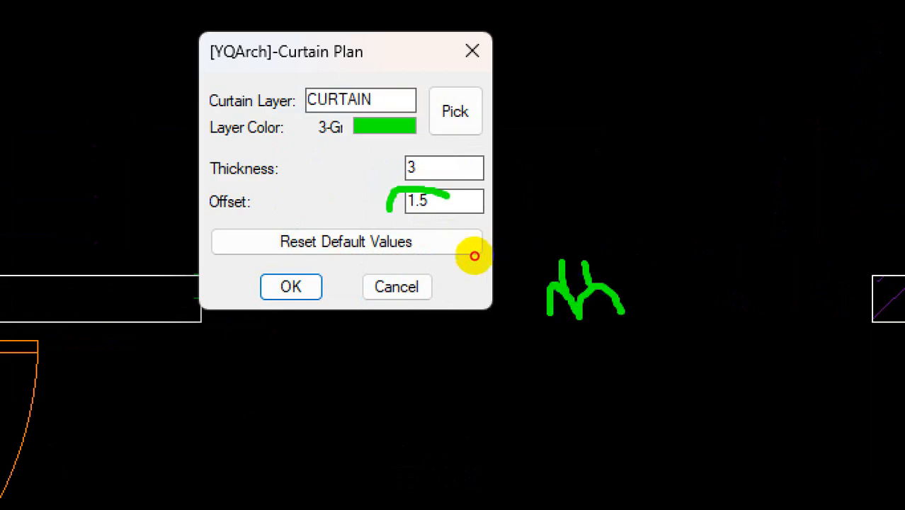
{"action": "key", "text": "Escape"}
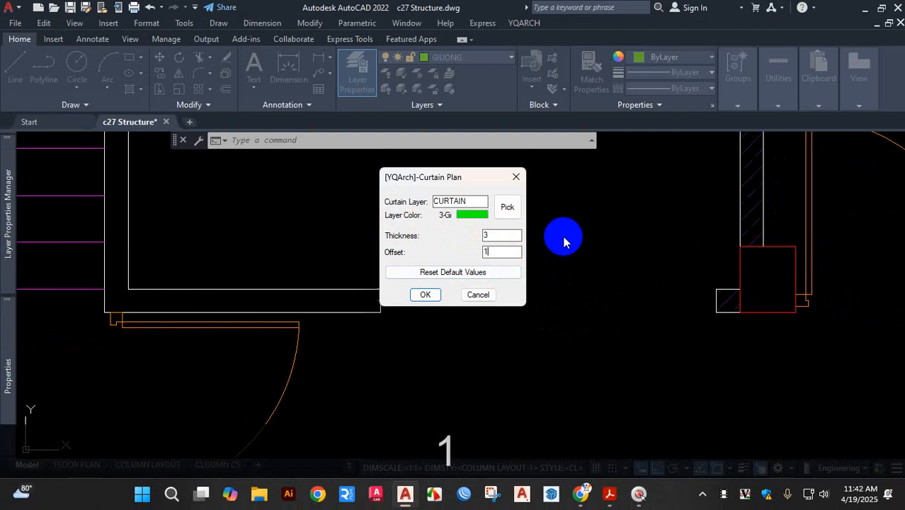
{"action": "left_click", "coordinate": [425, 296]}
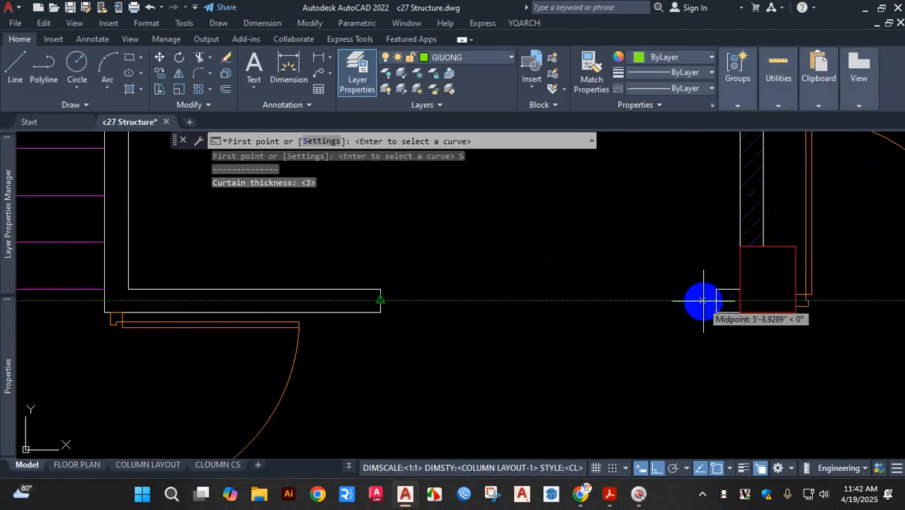
Run the curtain from the midpoint of the long wall's end to the midpoint of the red column's pier
{"action": "left_click", "coordinate": [383, 302]}
{"action": "left_click", "coordinate": [715, 300]}
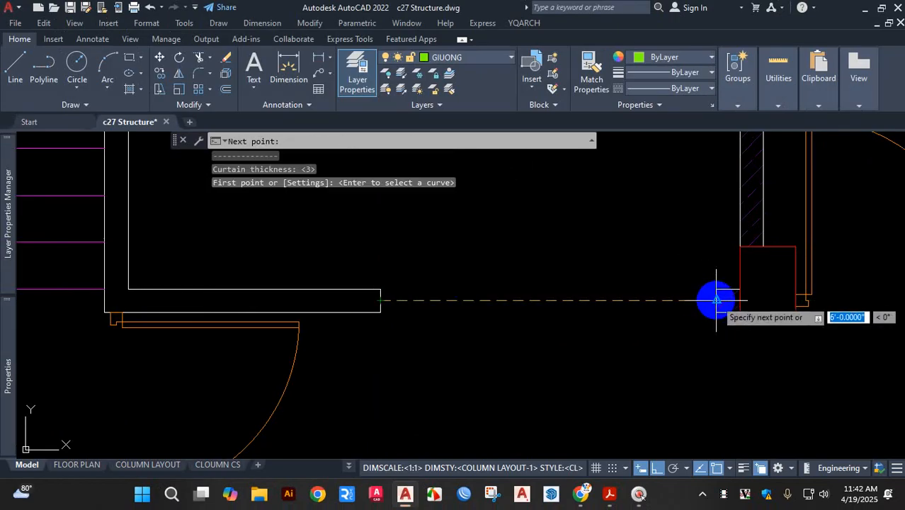
{"action": "key", "text": "Return"}
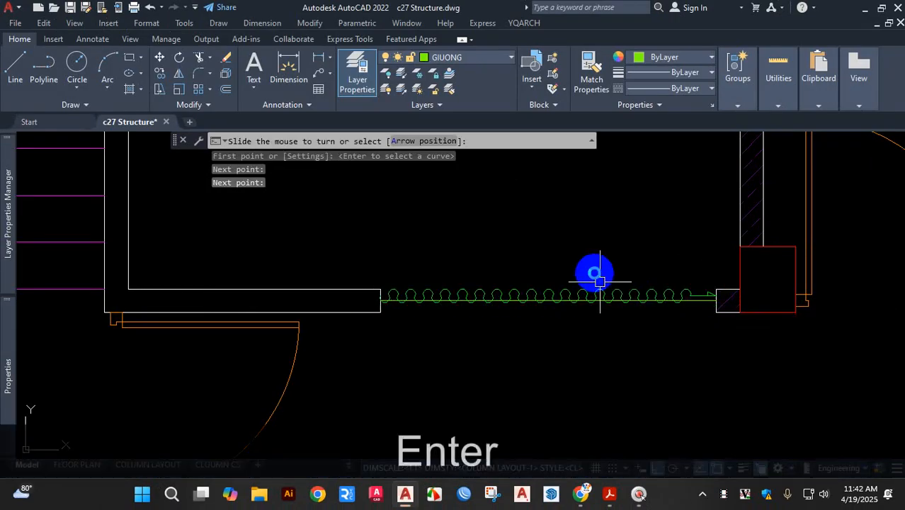
{"action": "scroll", "coordinate": [594, 304], "scroll_direction": "down", "scroll_amount": 2}
{"action": "scroll", "coordinate": [605, 312], "scroll_direction": "up", "scroll_amount": 6}
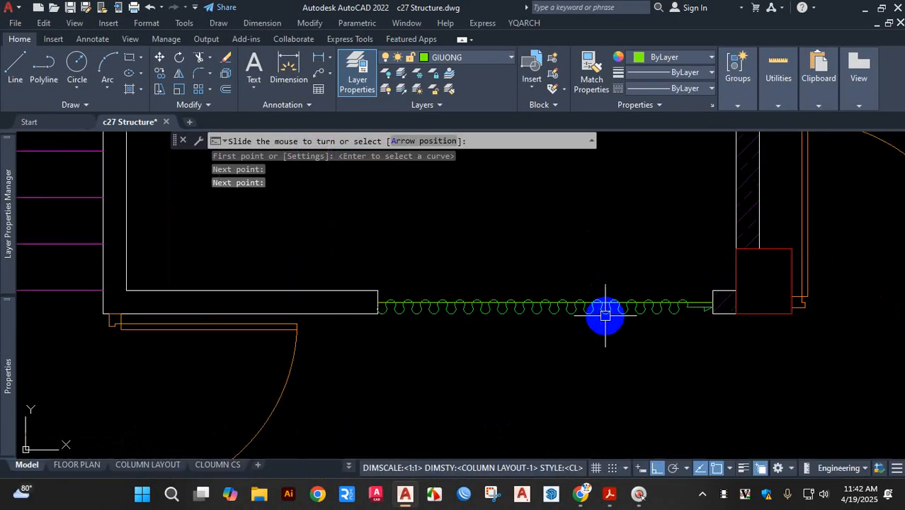
{"action": "key", "text": "ctrl+1"}
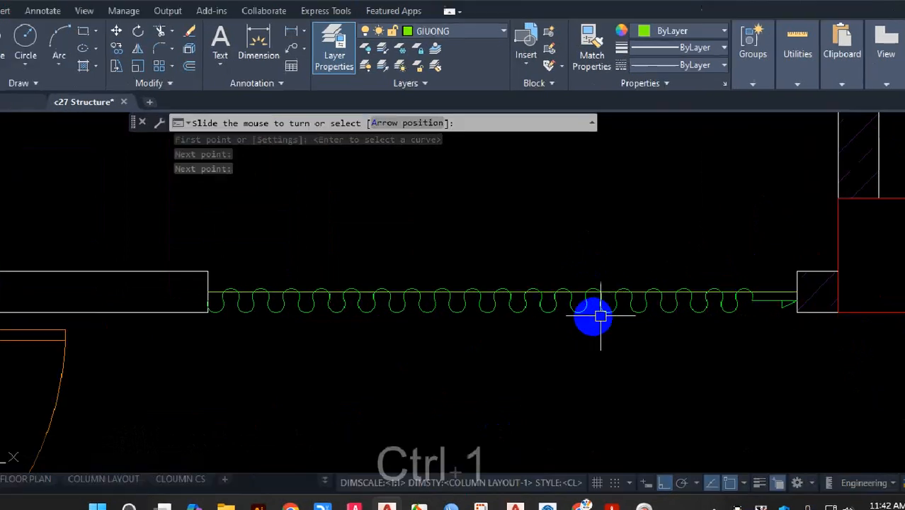
{"action": "left_click", "coordinate": [388, 287]}
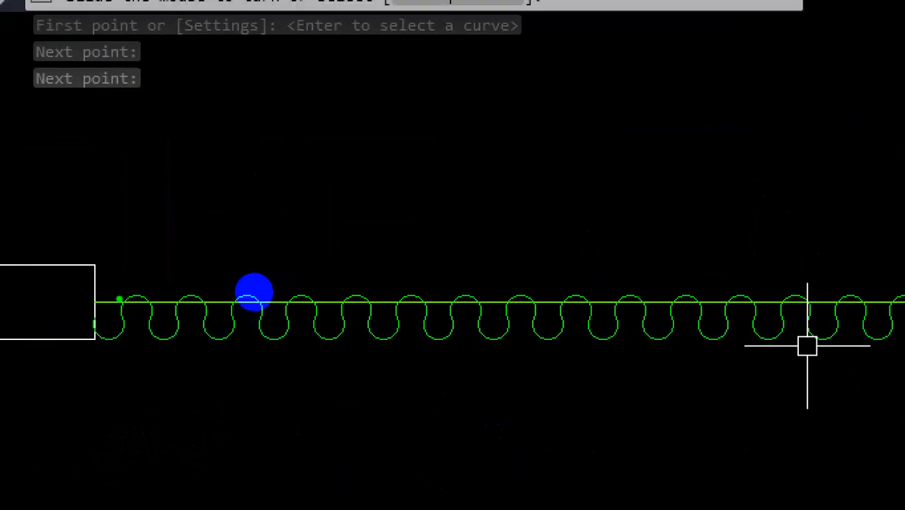
{"action": "left_click_drag", "start_coordinate": [115, 296], "coordinate": [188, 297]}
{"action": "left_click_drag", "start_coordinate": [115, 336], "coordinate": [184, 337]}
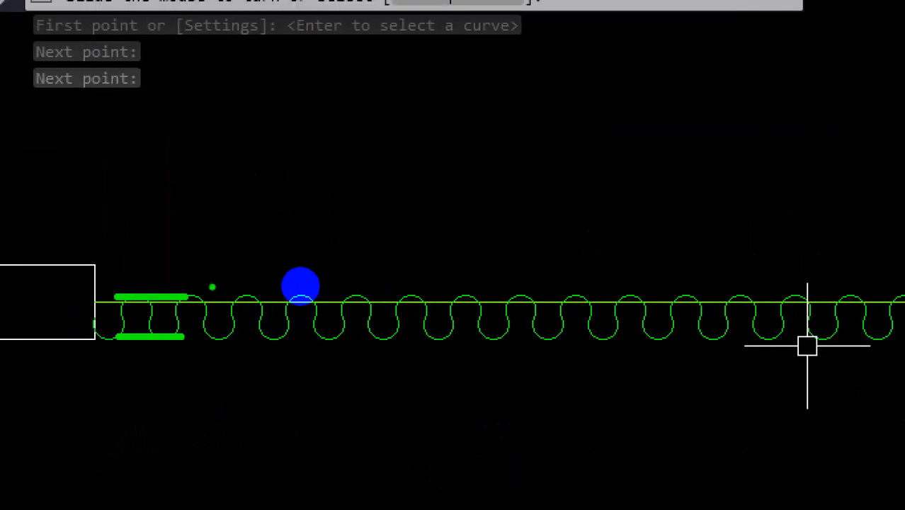
{"action": "left_click_drag", "start_coordinate": [225, 271], "coordinate": [228, 349]}
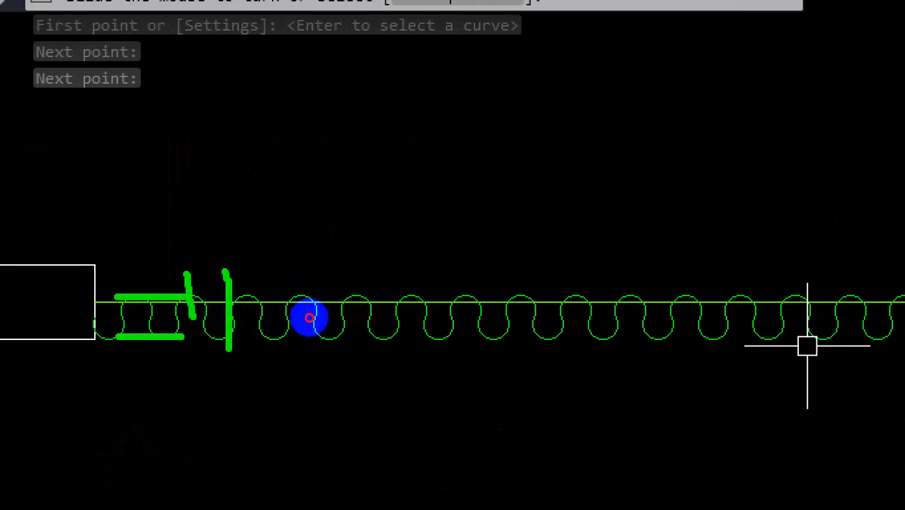
{"action": "key", "text": "Escape"}
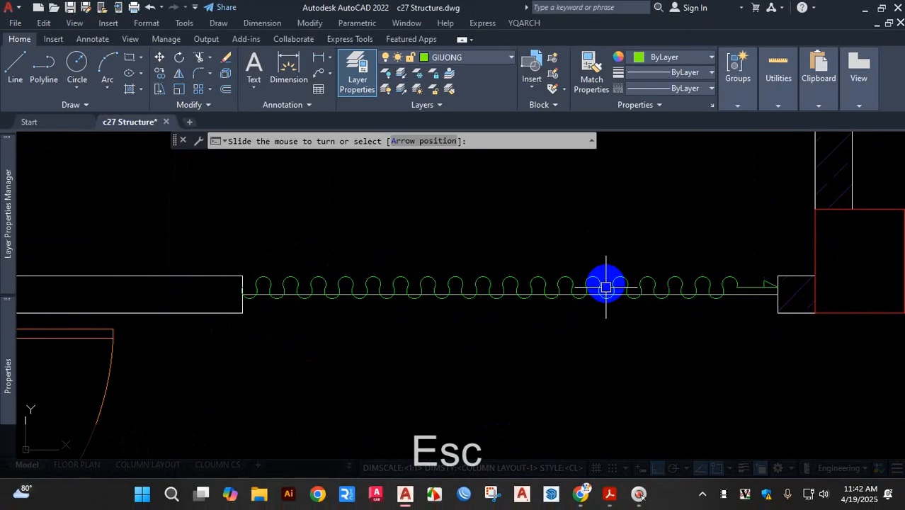
Place the curtain's folds on the lower side of the opening to finish the curtain plan
{"action": "left_click", "coordinate": [639, 310]}
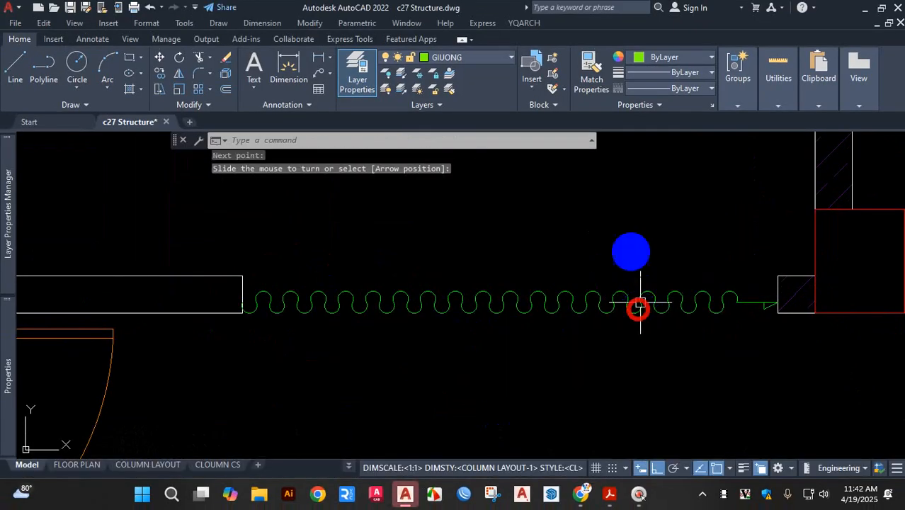
{"action": "scroll", "coordinate": [549, 253], "scroll_direction": "down", "scroll_amount": 5}
{"action": "scroll", "coordinate": [294, 268], "scroll_direction": "up", "scroll_amount": 2}
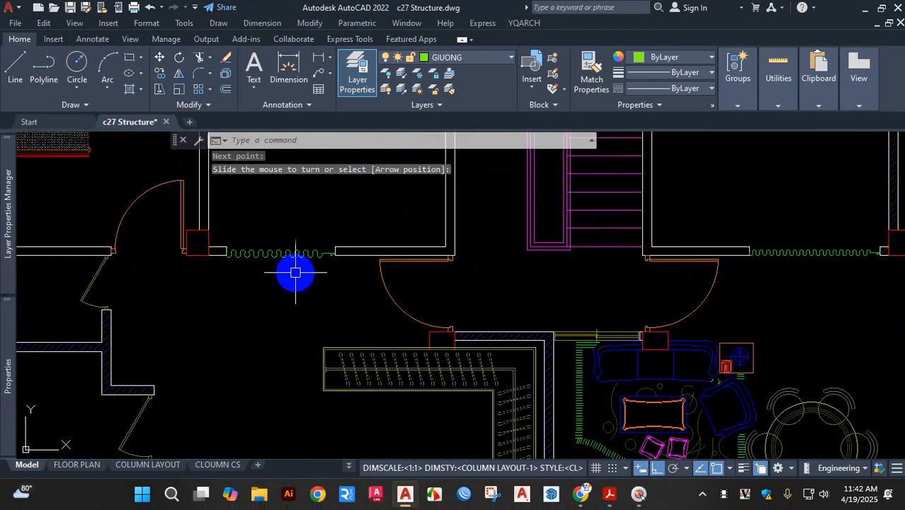
{"action": "scroll", "coordinate": [363, 282], "scroll_direction": "down", "scroll_amount": 6}
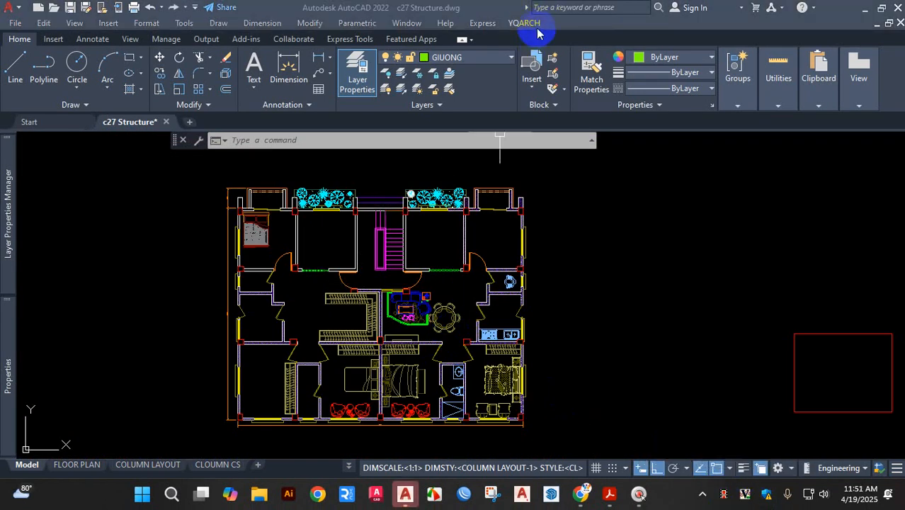
{"action": "left_click", "coordinate": [531, 26]}
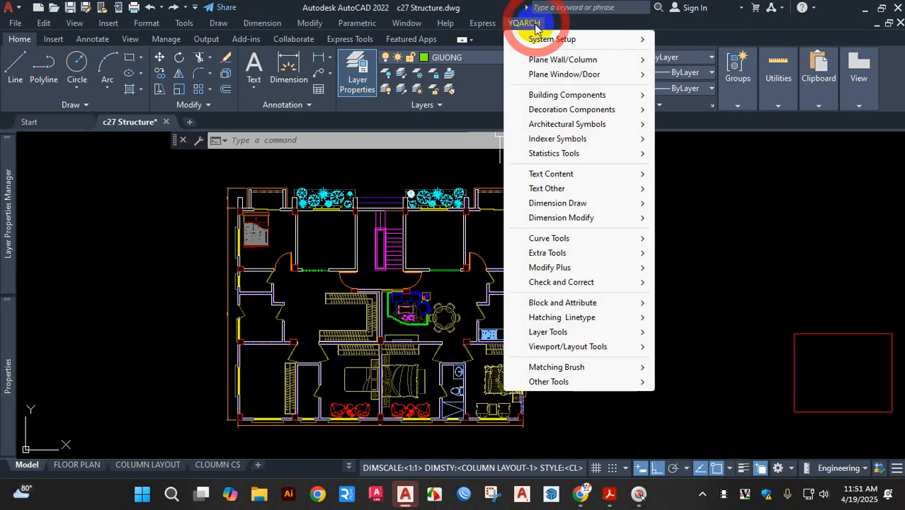
{"action": "mouse_move", "coordinate": [585, 74]}
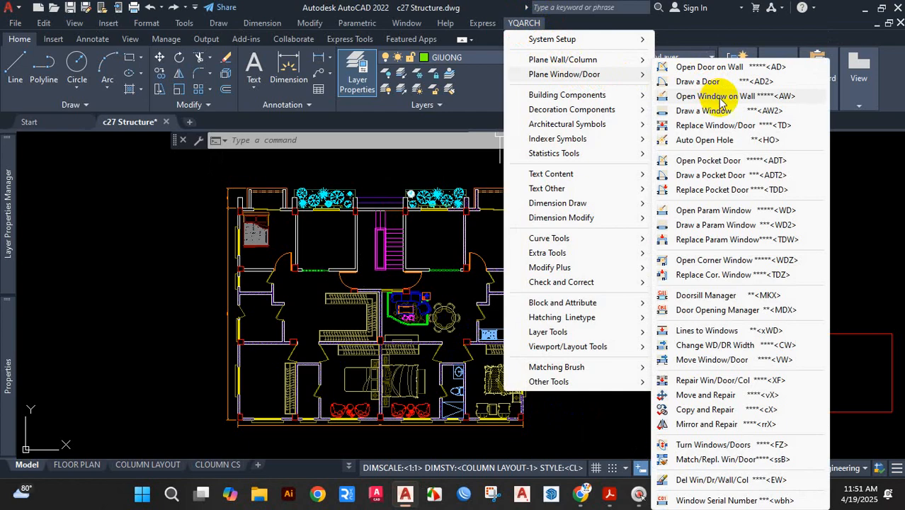
{"action": "mouse_move", "coordinate": [592, 115]}
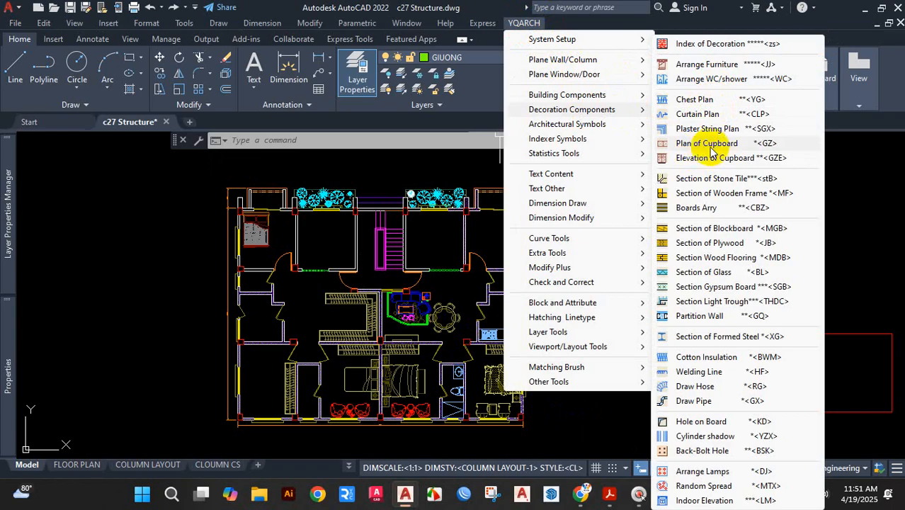
{"action": "left_click", "coordinate": [705, 301]}
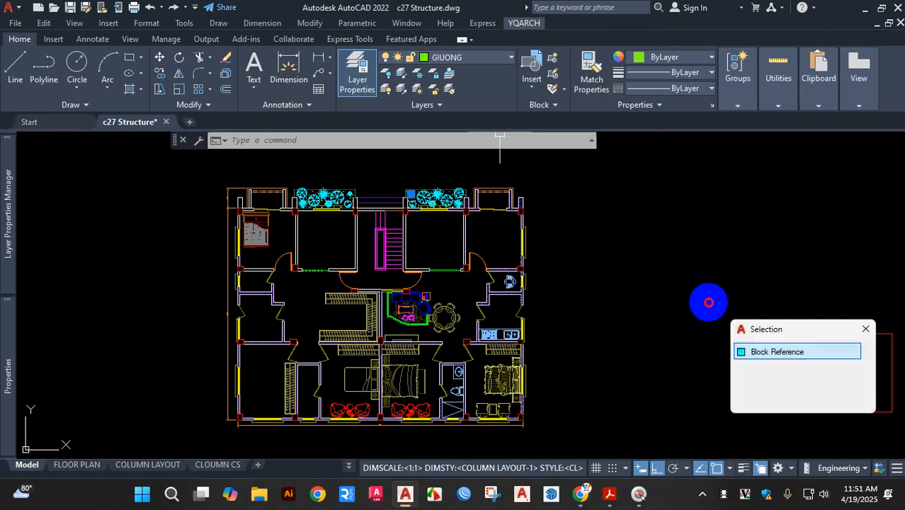
{"action": "key", "text": "Escape"}
Examine the crossed cupboard along the wall between the kitchen and the common bath in the furnished floor plan
{"action": "scroll", "coordinate": [709, 307], "scroll_direction": "down", "scroll_amount": 5}
{"action": "scroll", "coordinate": [460, 283], "scroll_direction": "up", "scroll_amount": 5}
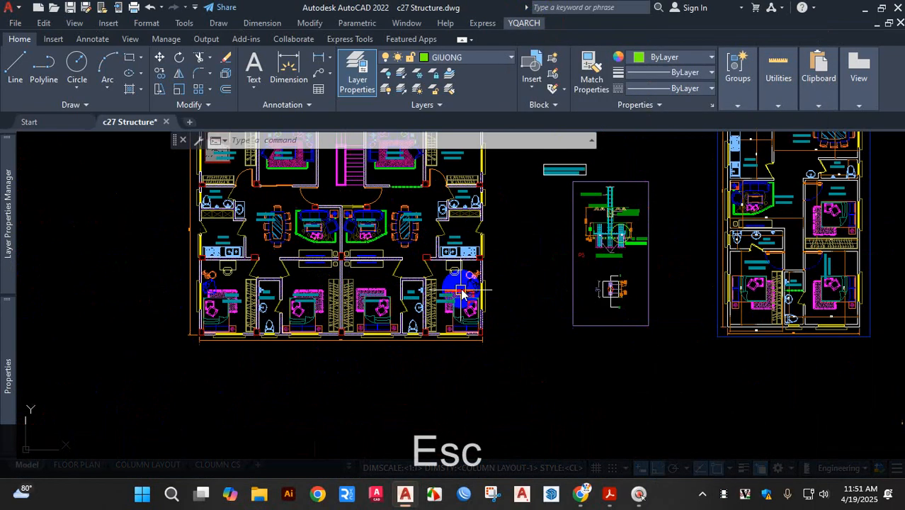
{"action": "scroll", "coordinate": [465, 211], "scroll_direction": "up", "scroll_amount": 5}
{"action": "key", "text": "ctrl+1"}
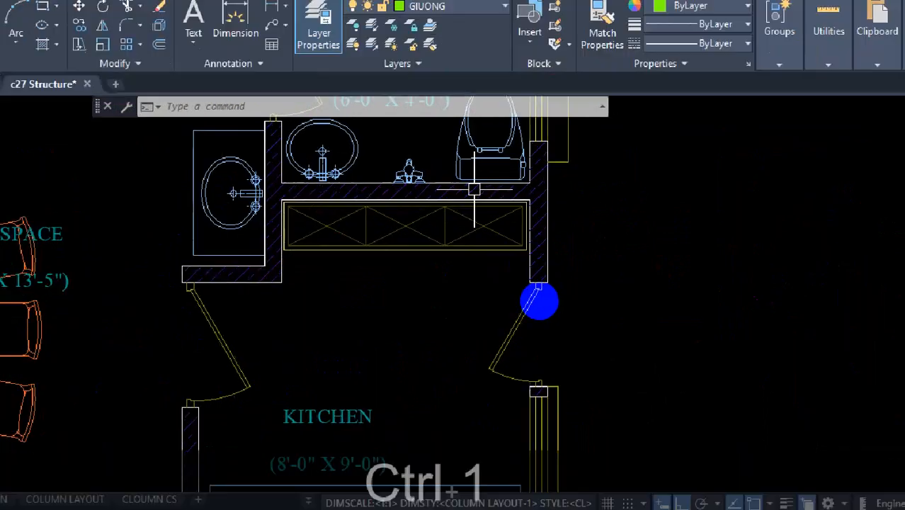
{"action": "mouse_move", "coordinate": [171, 162]}
{"action": "left_mouse_down"}
{"action": "mouse_move", "coordinate": [170, 253]}
{"action": "mouse_move", "coordinate": [514, 268]}
{"action": "mouse_move", "coordinate": [590, 187]}
{"action": "mouse_move", "coordinate": [428, 157]}
{"action": "mouse_move", "coordinate": [252, 162]}
{"action": "left_mouse_up"}
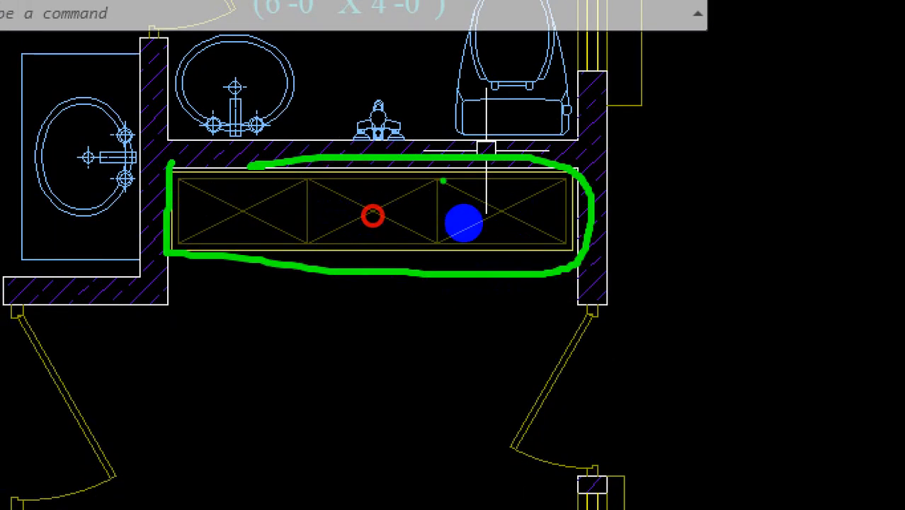
{"action": "key", "text": "Escape"}
{"action": "scroll", "coordinate": [596, 238], "scroll_direction": "down", "scroll_amount": 5}
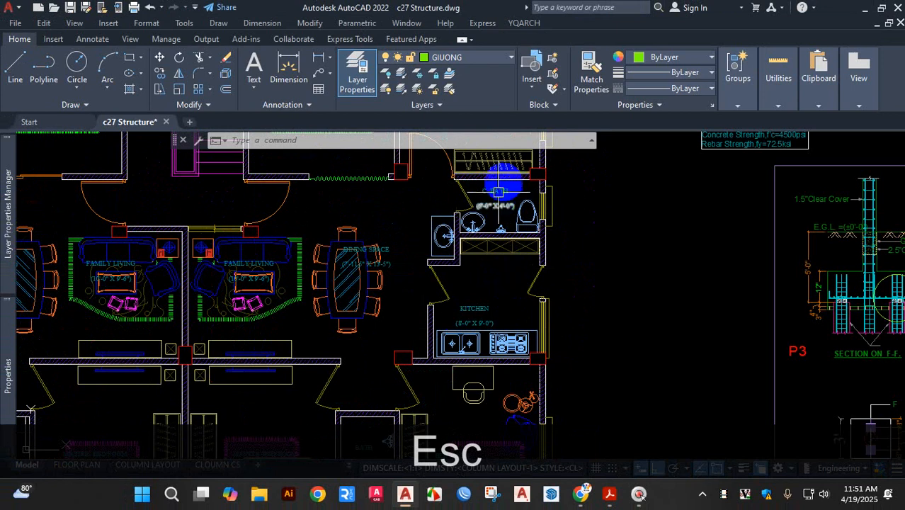
Examine the wardrobe with hangers above the common bath and compare it with the kitchen's crossed cupboard
{"action": "scroll", "coordinate": [500, 178], "scroll_direction": "down", "scroll_amount": 3}
{"action": "scroll", "coordinate": [500, 178], "scroll_direction": "up", "scroll_amount": 8}
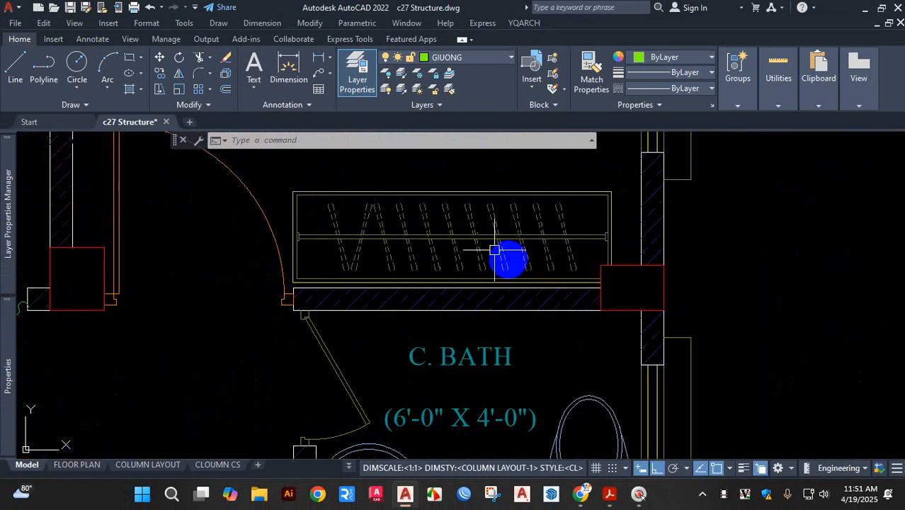
{"action": "key", "text": "ctrl+1"}
{"action": "left_click", "coordinate": [521, 264]}
{"action": "mouse_move", "coordinate": [503, 139]}
{"action": "left_mouse_down"}
{"action": "mouse_move", "coordinate": [537, 261]}
{"action": "mouse_move", "coordinate": [488, 153]}
{"action": "left_mouse_up"}
{"action": "mouse_move", "coordinate": [402, 141]}
{"action": "left_mouse_down"}
{"action": "mouse_move", "coordinate": [401, 164]}
{"action": "mouse_move", "coordinate": [448, 274]}
{"action": "left_mouse_up"}
{"action": "left_click_drag", "start_coordinate": [432, 162], "coordinate": [453, 273]}
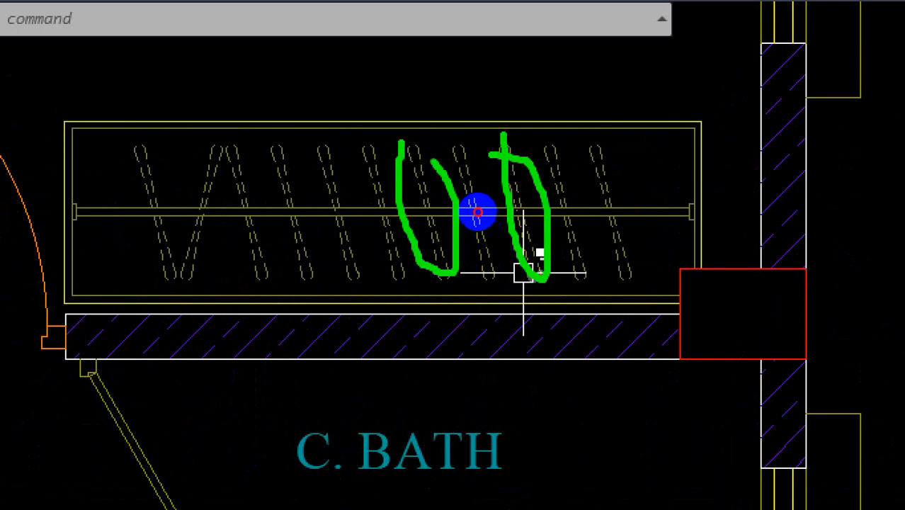
{"action": "key", "text": "Escape"}
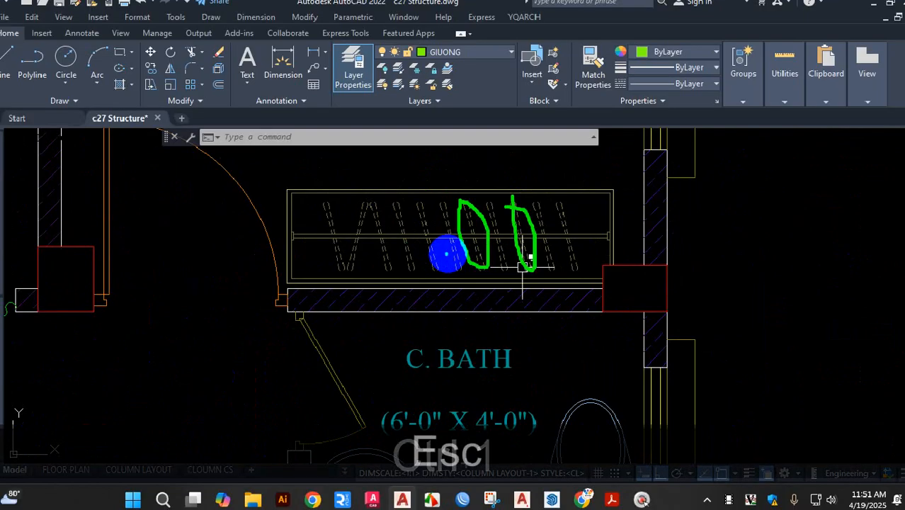
{"action": "scroll", "coordinate": [422, 244], "scroll_direction": "down", "scroll_amount": 4}
{"action": "scroll", "coordinate": [421, 245], "scroll_direction": "up", "scroll_amount": 8}
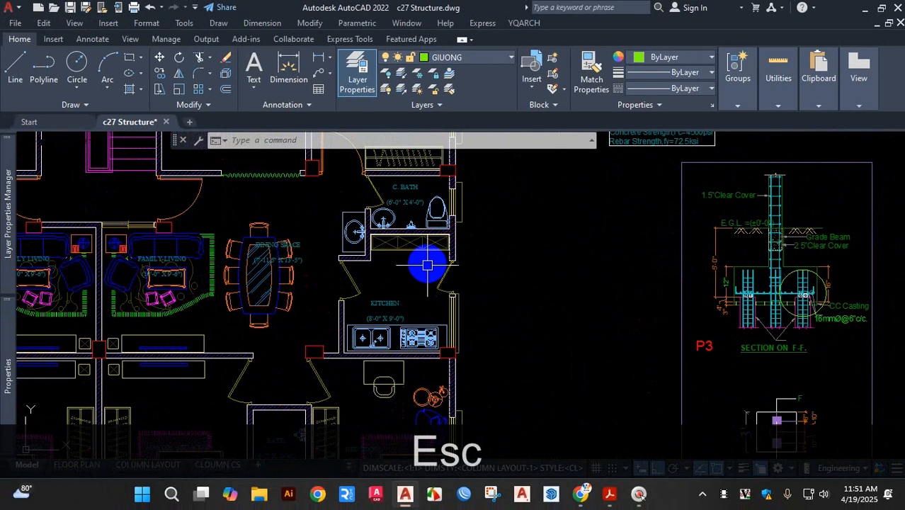
{"action": "scroll", "coordinate": [414, 288], "scroll_direction": "down", "scroll_amount": 5}
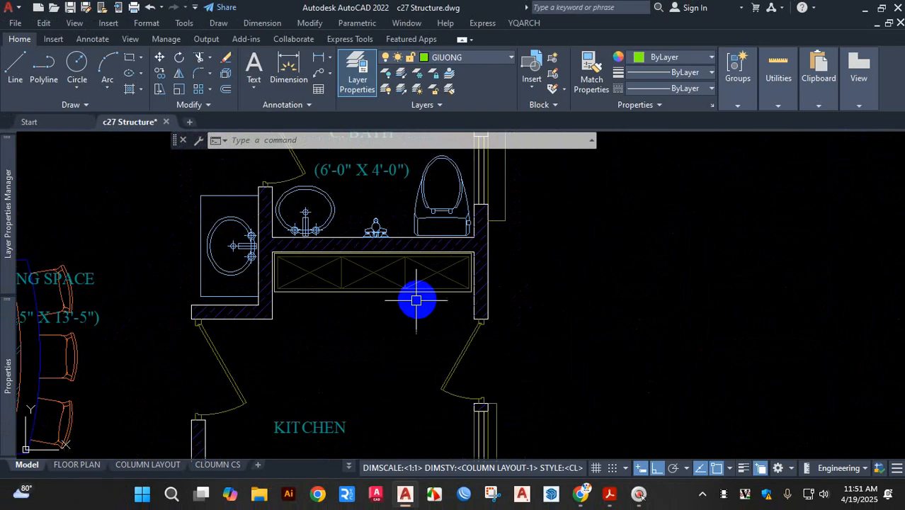
Inspect the existing cupboard in the kitchen of the furnished floor plan
{"action": "scroll", "coordinate": [432, 331], "scroll_direction": "up", "scroll_amount": 4}
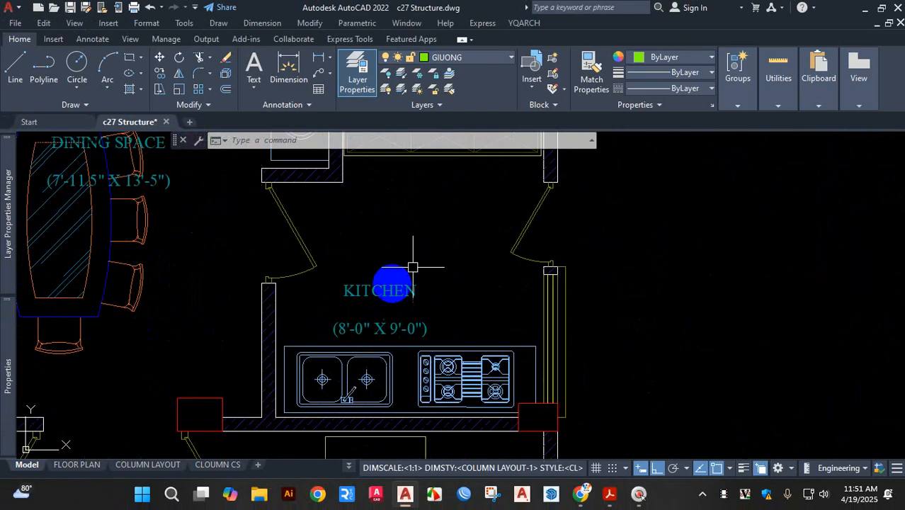
{"action": "scroll", "coordinate": [425, 205], "scroll_direction": "down", "scroll_amount": 3}
{"action": "scroll", "coordinate": [425, 155], "scroll_direction": "up", "scroll_amount": 5}
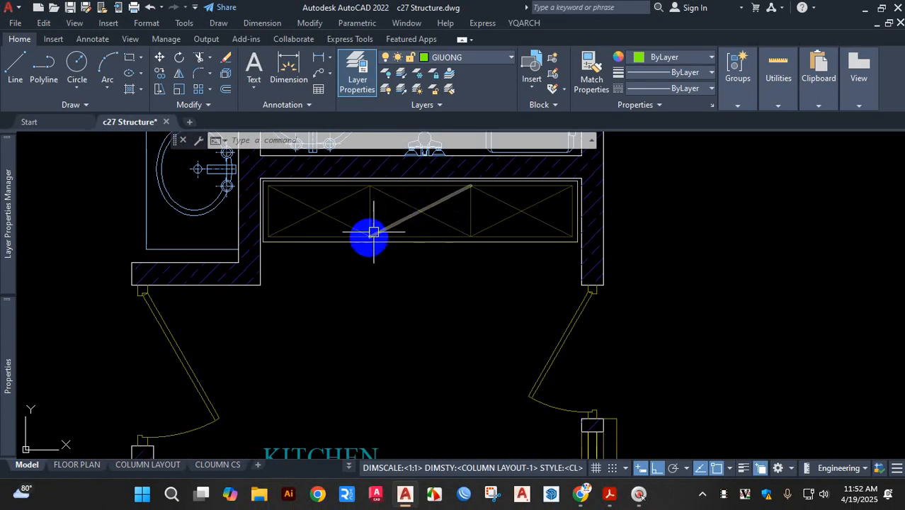
{"action": "scroll", "coordinate": [370, 228], "scroll_direction": "down", "scroll_amount": 6}
{"action": "scroll", "coordinate": [346, 257], "scroll_direction": "down", "scroll_amount": 8}
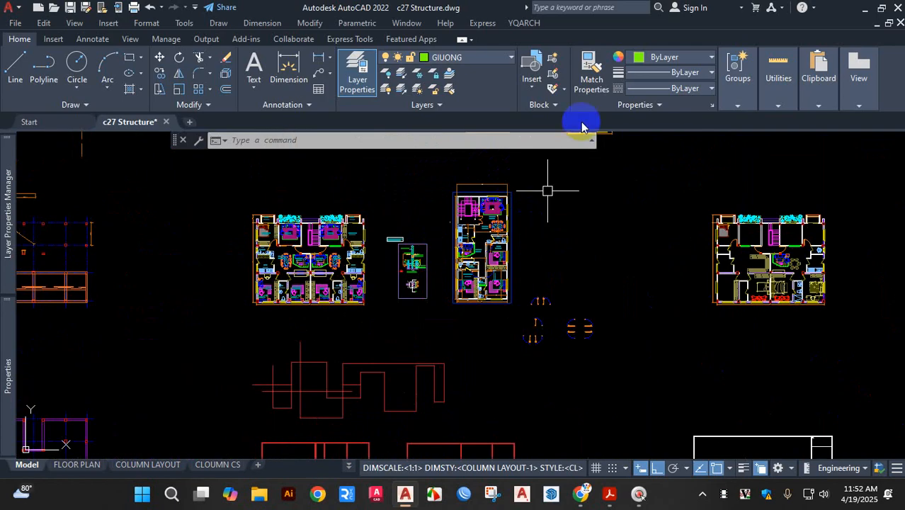
Review the Plan of Cupboard settings for mode, hole layer, hatching color, cross line, thickness and maximum width, and close them unchanged
{"action": "left_click", "coordinate": [524, 24]}
{"action": "mouse_move", "coordinate": [583, 101]}
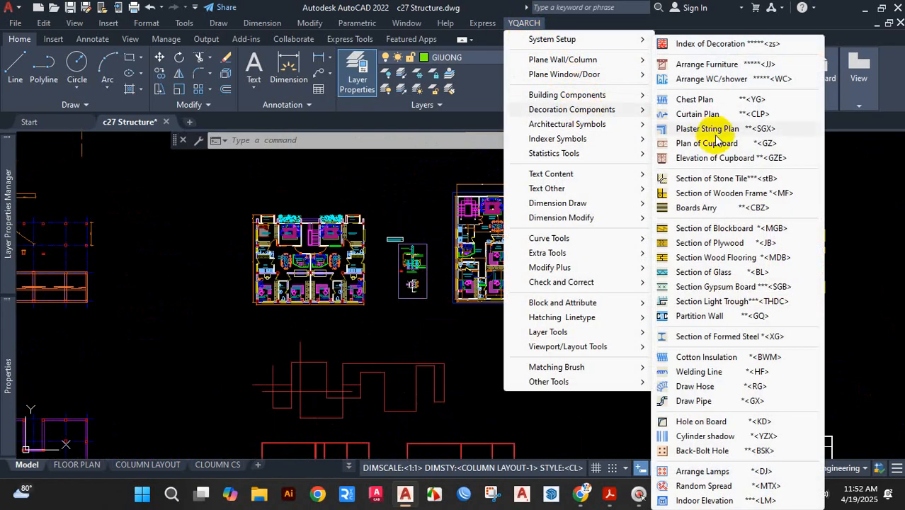
{"action": "left_click", "coordinate": [707, 144]}
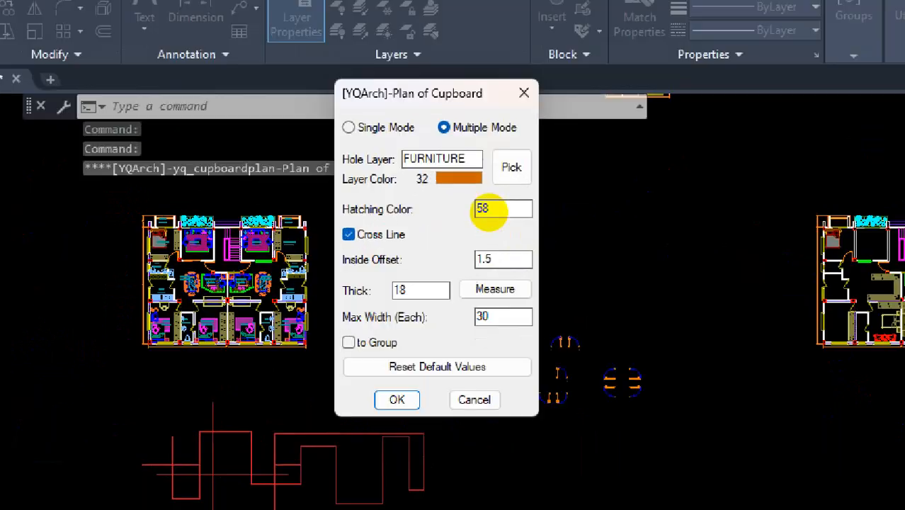
{"action": "left_click", "coordinate": [495, 182]}
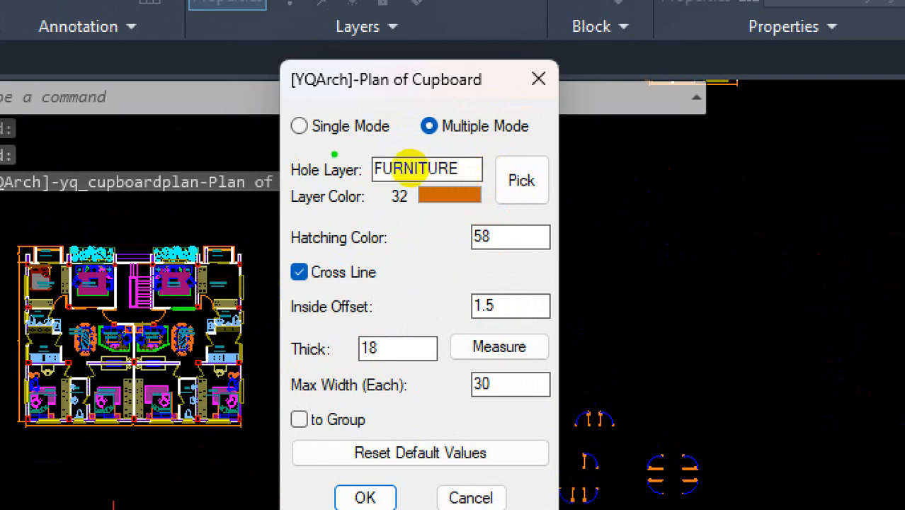
{"action": "left_click", "coordinate": [423, 165]}
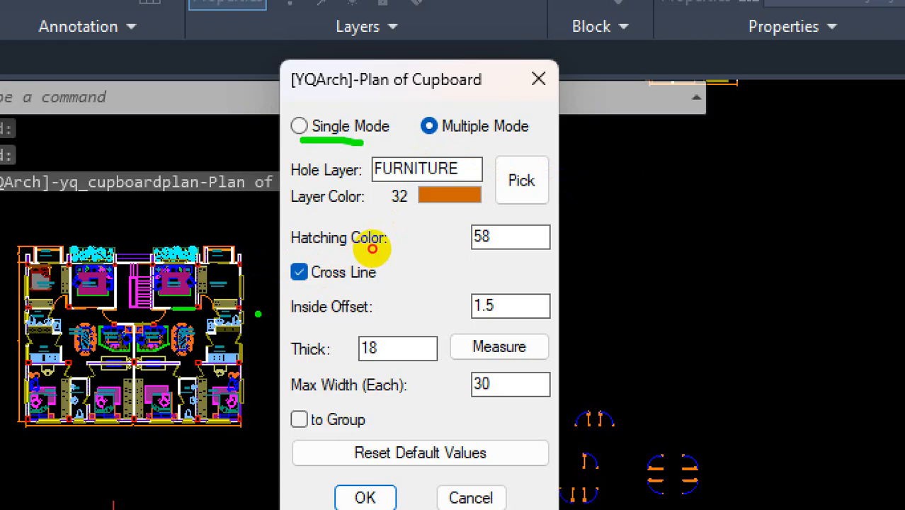
{"action": "mouse_move", "coordinate": [615, 275]}
{"action": "left_mouse_down"}
{"action": "mouse_move", "coordinate": [683, 222]}
{"action": "mouse_move", "coordinate": [620, 221]}
{"action": "left_mouse_up"}
{"action": "left_click_drag", "start_coordinate": [745, 252], "coordinate": [671, 266]}
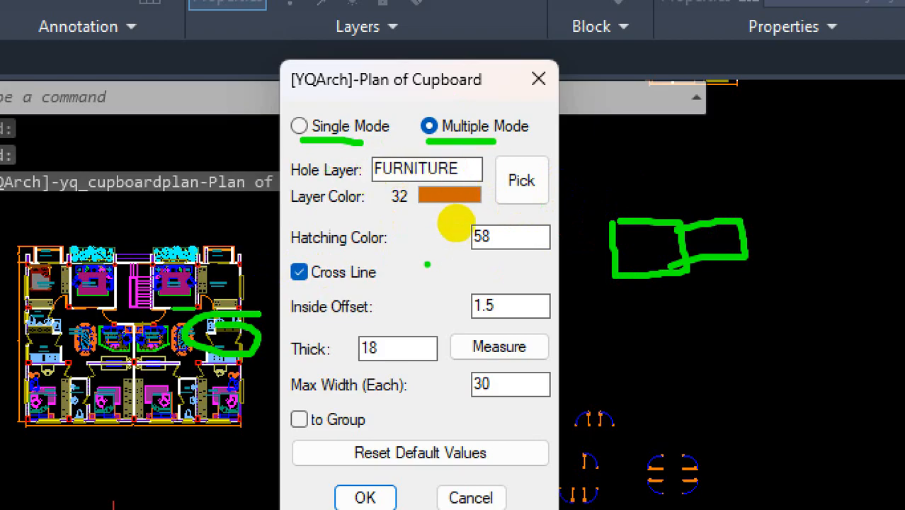
{"action": "mouse_move", "coordinate": [494, 139]}
{"action": "left_mouse_down"}
{"action": "mouse_move", "coordinate": [320, 182]}
{"action": "mouse_move", "coordinate": [487, 196]}
{"action": "mouse_move", "coordinate": [481, 157]}
{"action": "mouse_move", "coordinate": [393, 133]}
{"action": "left_mouse_up"}
{"action": "left_click_drag", "start_coordinate": [454, 168], "coordinate": [510, 127]}
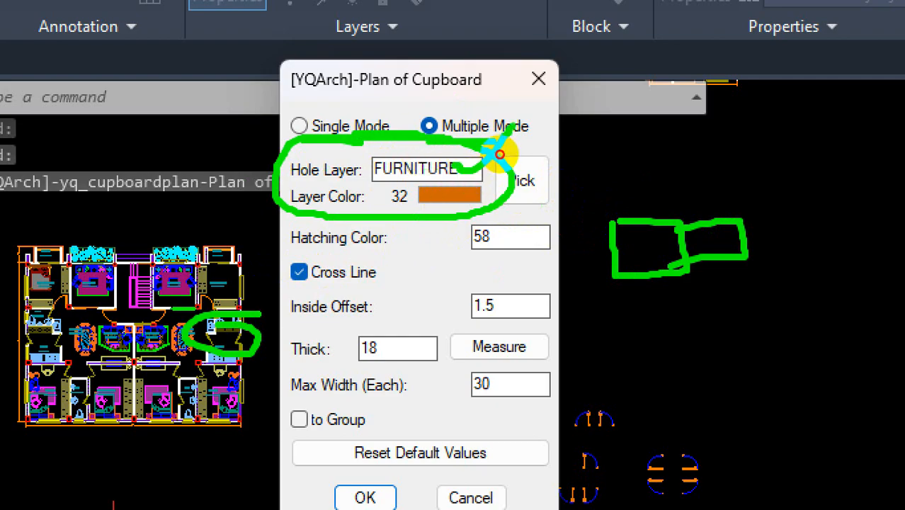
{"action": "left_click_drag", "start_coordinate": [459, 190], "coordinate": [515, 125]}
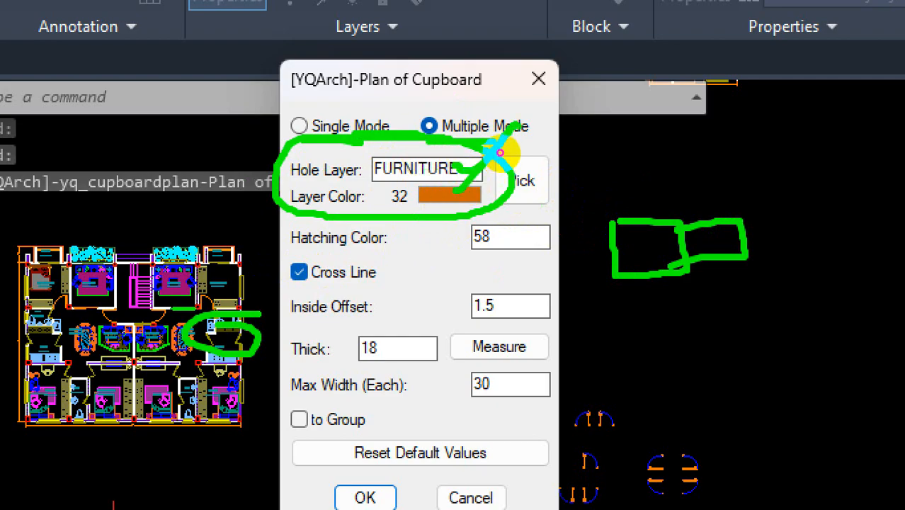
{"action": "mouse_move", "coordinate": [313, 250]}
{"action": "left_mouse_down"}
{"action": "mouse_move", "coordinate": [495, 250]}
{"action": "mouse_move", "coordinate": [538, 224]}
{"action": "mouse_move", "coordinate": [404, 222]}
{"action": "left_mouse_up"}
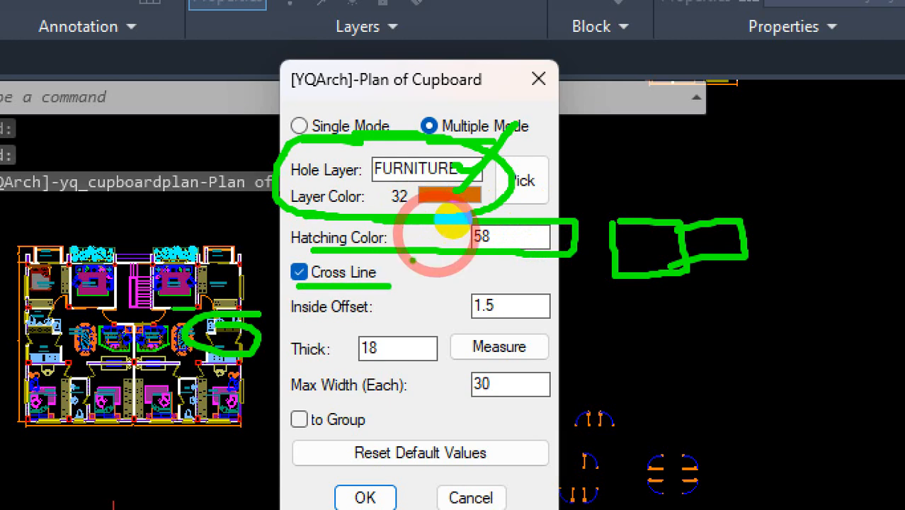
{"action": "left_click_drag", "start_coordinate": [299, 285], "coordinate": [391, 285]}
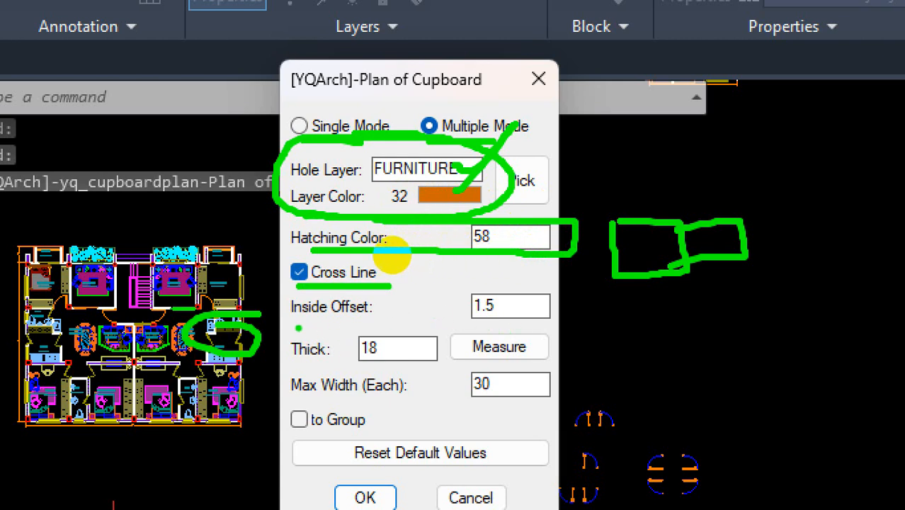
{"action": "mouse_move", "coordinate": [292, 345]}
{"action": "left_mouse_down"}
{"action": "mouse_move", "coordinate": [354, 379]}
{"action": "mouse_move", "coordinate": [464, 376]}
{"action": "left_mouse_up"}
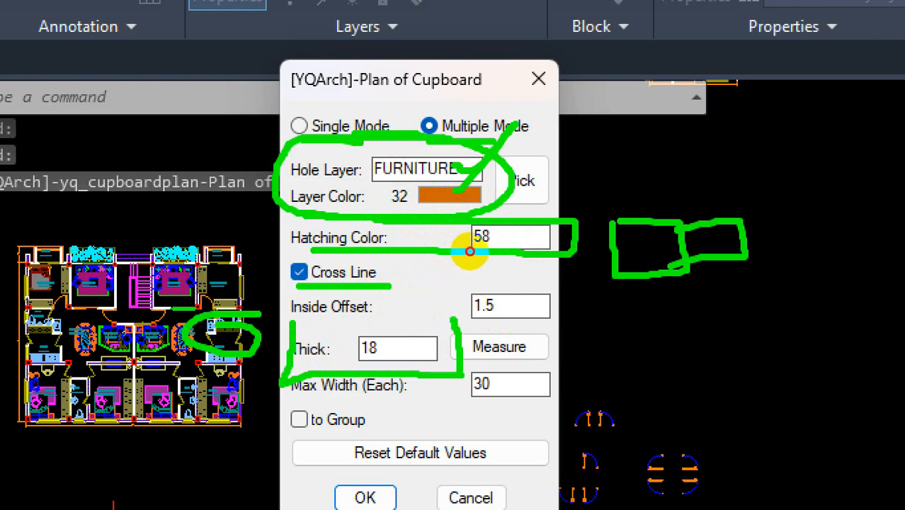
{"action": "left_click_drag", "start_coordinate": [453, 319], "coordinate": [293, 321]}
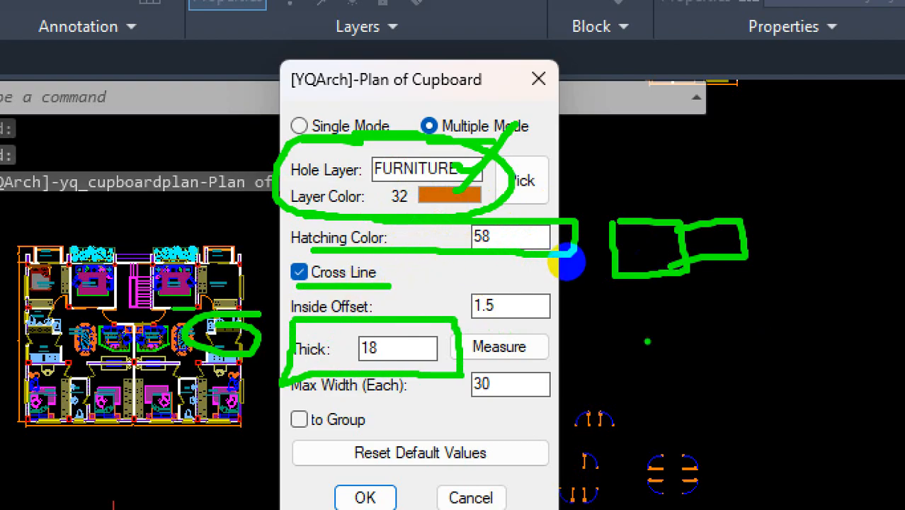
{"action": "left_click_drag", "start_coordinate": [394, 345], "coordinate": [397, 360]}
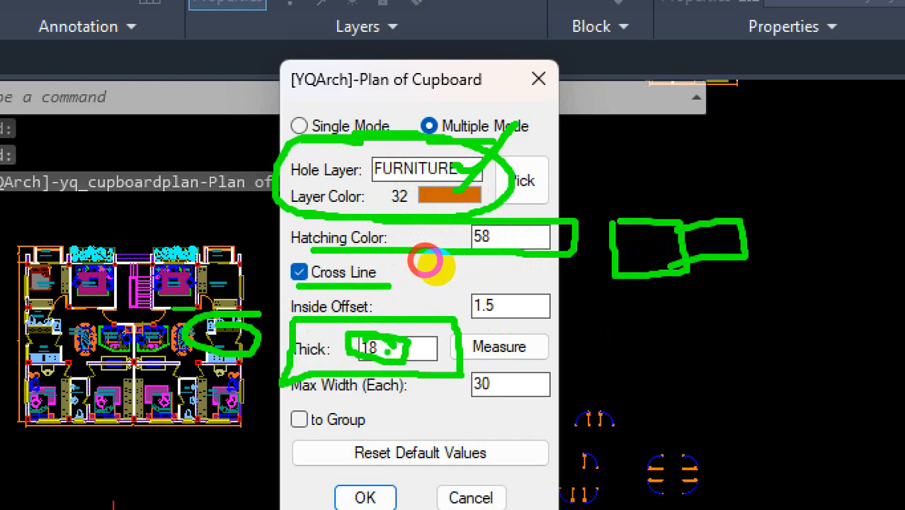
{"action": "key", "text": "Escape"}
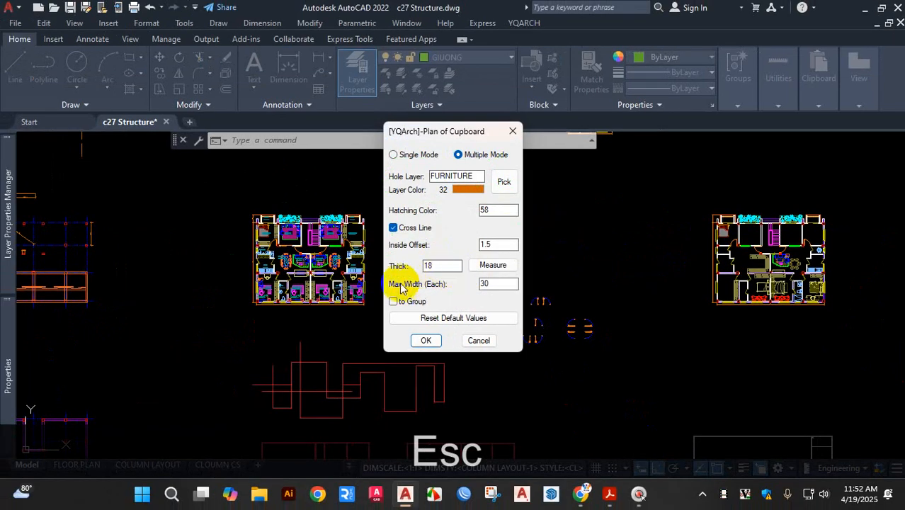
{"action": "left_click", "coordinate": [513, 131]}
Examine the depth and individual section widths of the existing kitchen cupboard below the C. BATH
{"action": "scroll", "coordinate": [312, 234], "scroll_direction": "up", "scroll_amount": 10}
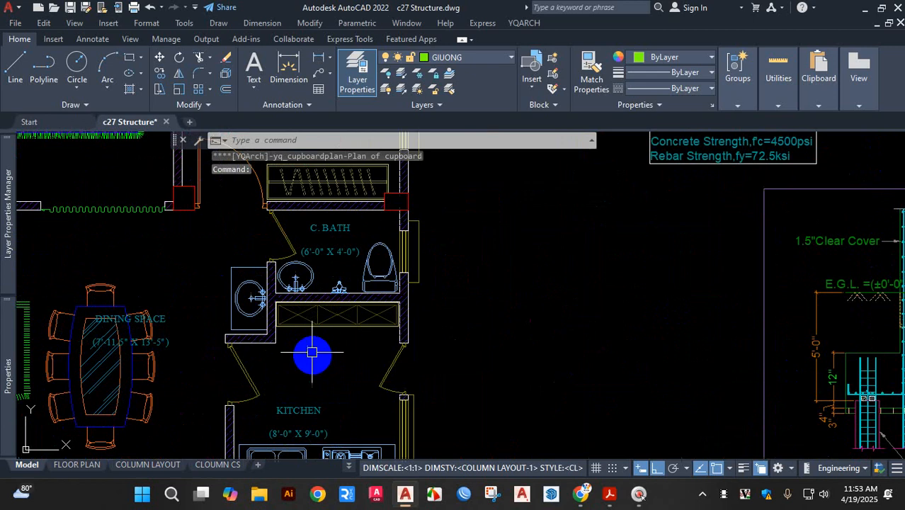
{"action": "key", "text": "ctrl+1"}
{"action": "left_click", "coordinate": [415, 303]}
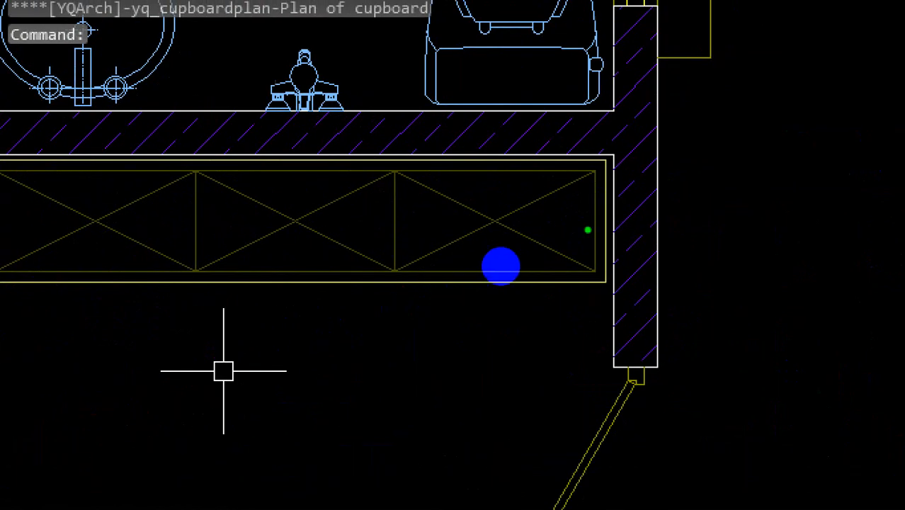
{"action": "scroll", "coordinate": [350, 298], "scroll_direction": "down", "scroll_amount": 1}
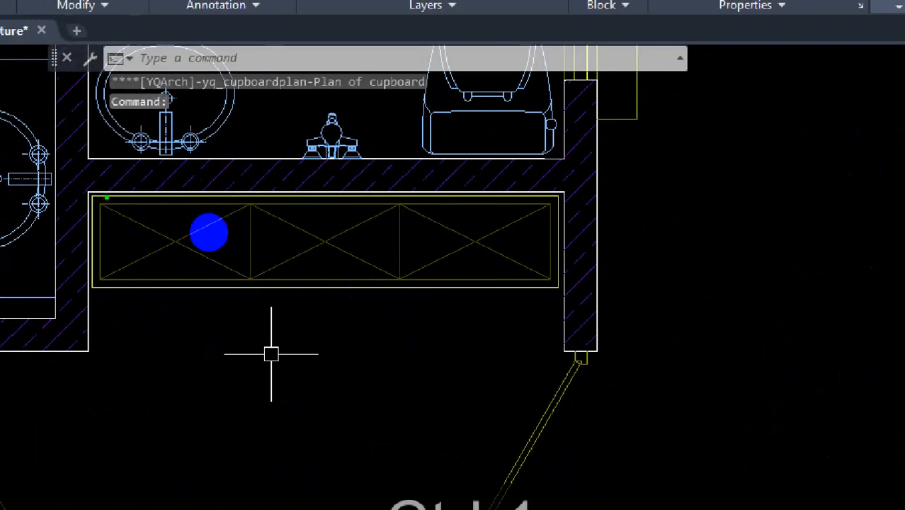
{"action": "left_click_drag", "start_coordinate": [106, 198], "coordinate": [110, 248]}
{"action": "left_click", "coordinate": [116, 279]}
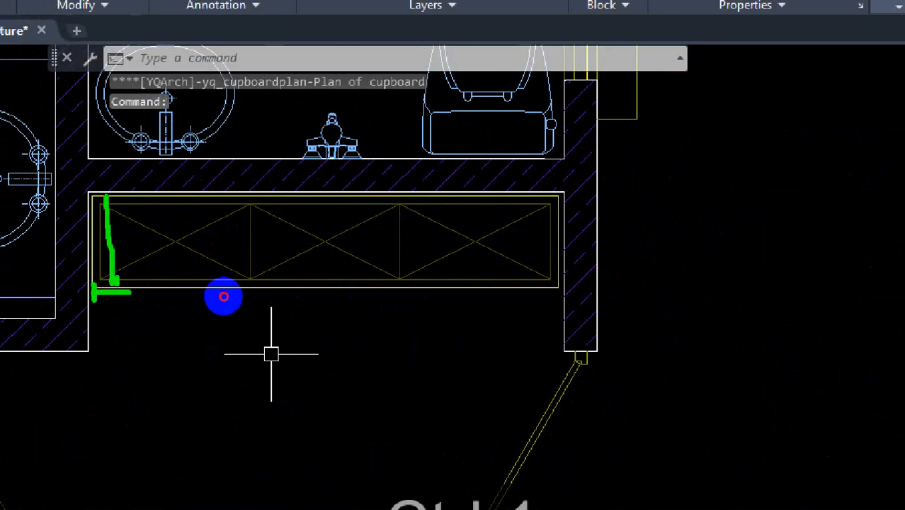
{"action": "left_click_drag", "start_coordinate": [223, 297], "coordinate": [288, 296]}
{"action": "left_click_drag", "start_coordinate": [252, 272], "coordinate": [252, 306]}
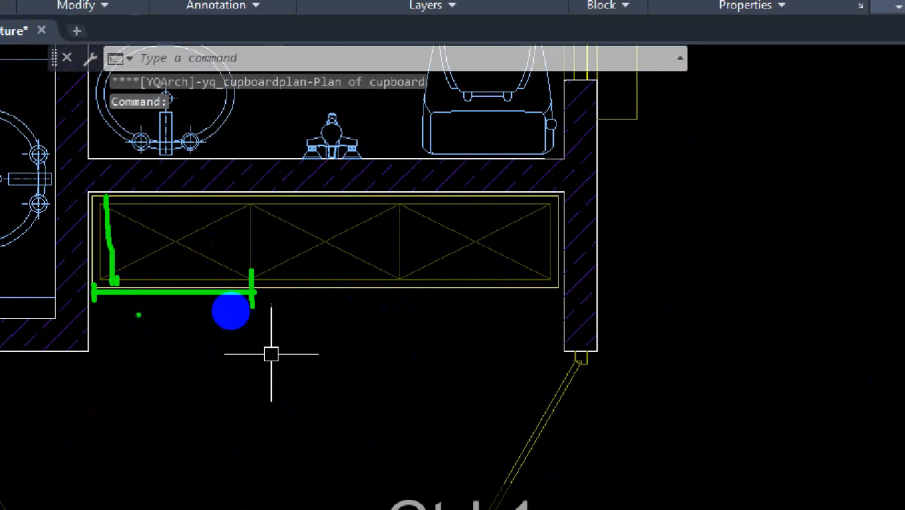
{"action": "mouse_move", "coordinate": [156, 330]}
{"action": "left_mouse_down"}
{"action": "mouse_move", "coordinate": [189, 326]}
{"action": "mouse_move", "coordinate": [183, 304]}
{"action": "left_mouse_up"}
{"action": "mouse_move", "coordinate": [213, 297]}
{"action": "left_mouse_down"}
{"action": "mouse_move", "coordinate": [209, 306]}
{"action": "mouse_move", "coordinate": [219, 302]}
{"action": "left_mouse_up"}
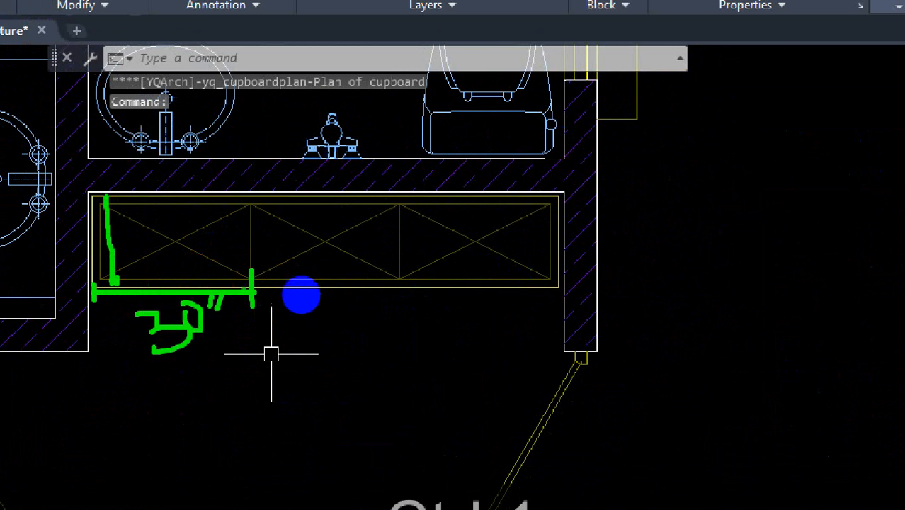
{"action": "mouse_move", "coordinate": [245, 257]}
{"action": "left_mouse_down"}
{"action": "mouse_move", "coordinate": [246, 315]}
{"action": "mouse_move", "coordinate": [354, 298]}
{"action": "left_mouse_up"}
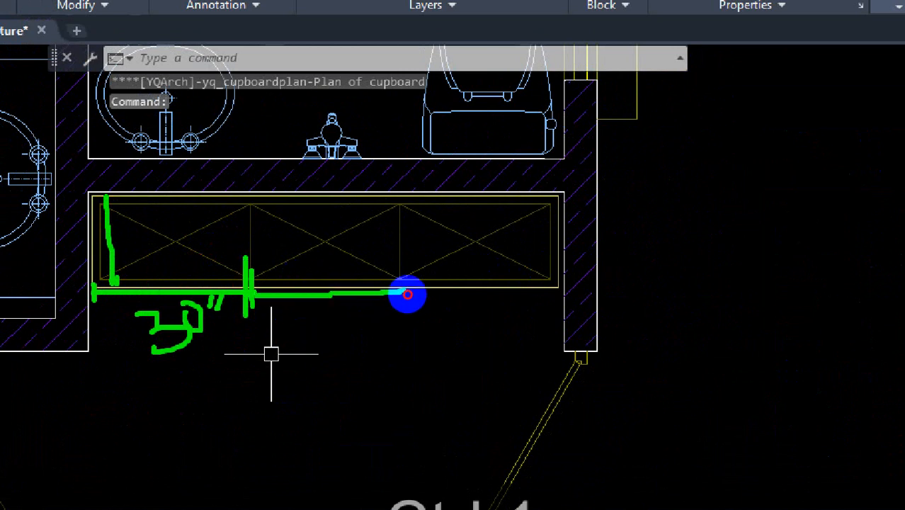
{"action": "left_click", "coordinate": [324, 286]}
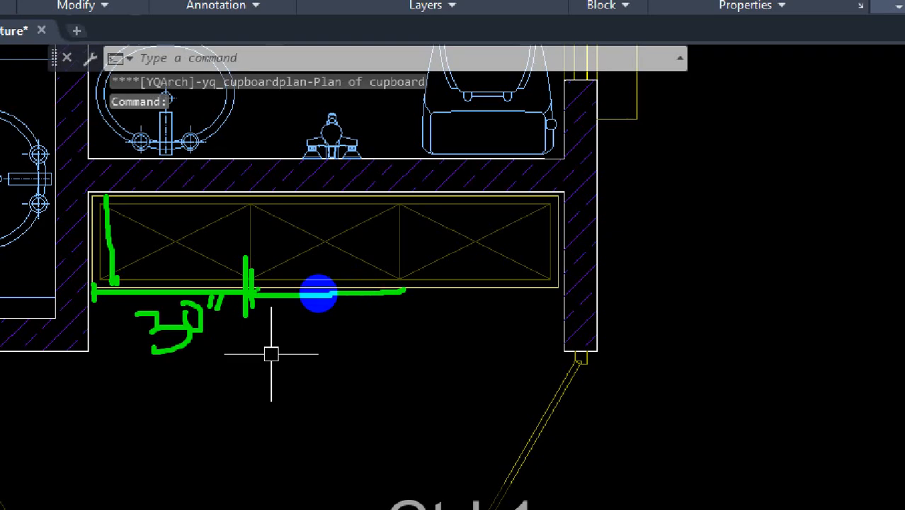
{"action": "left_click_drag", "start_coordinate": [97, 241], "coordinate": [252, 241]}
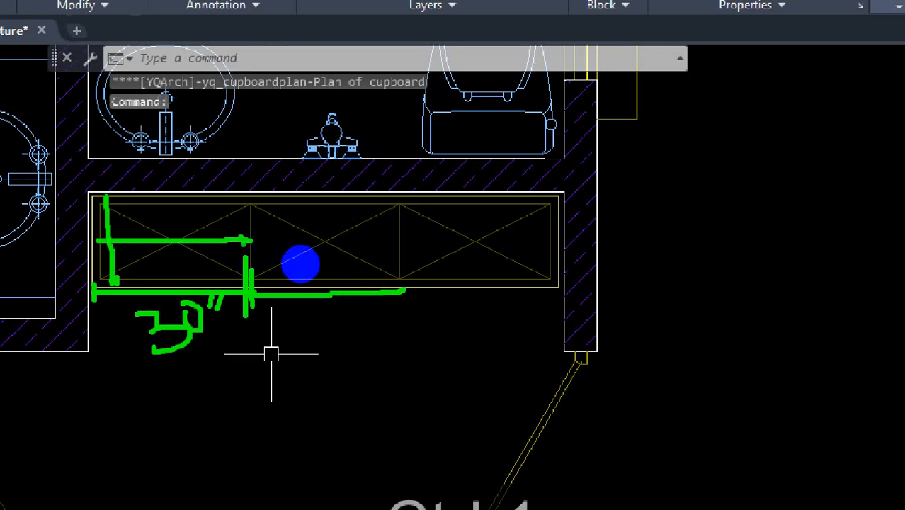
{"action": "key", "text": "ctrl+1"}
{"action": "key", "text": "Escape"}
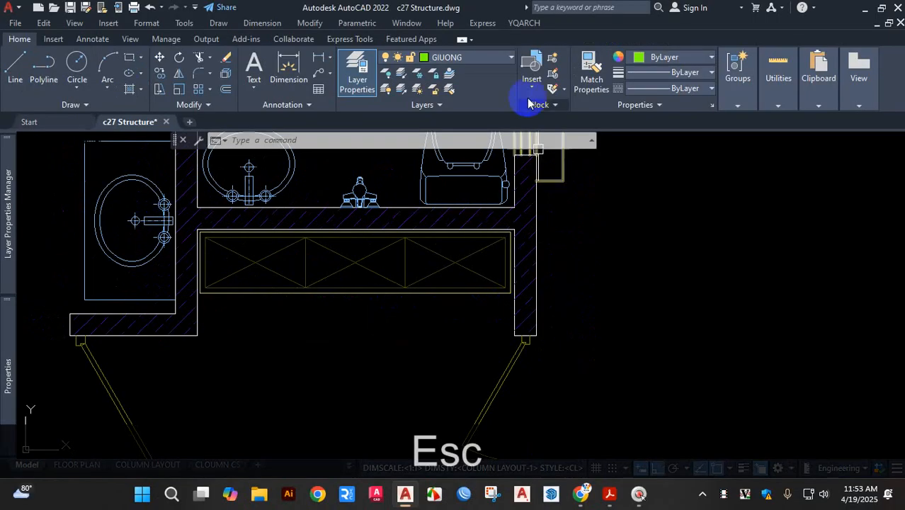
Start Plan of Cupboard in multiple mode and set the maximum width of each section to 48
{"action": "left_click", "coordinate": [521, 24]}
{"action": "mouse_move", "coordinate": [566, 125]}
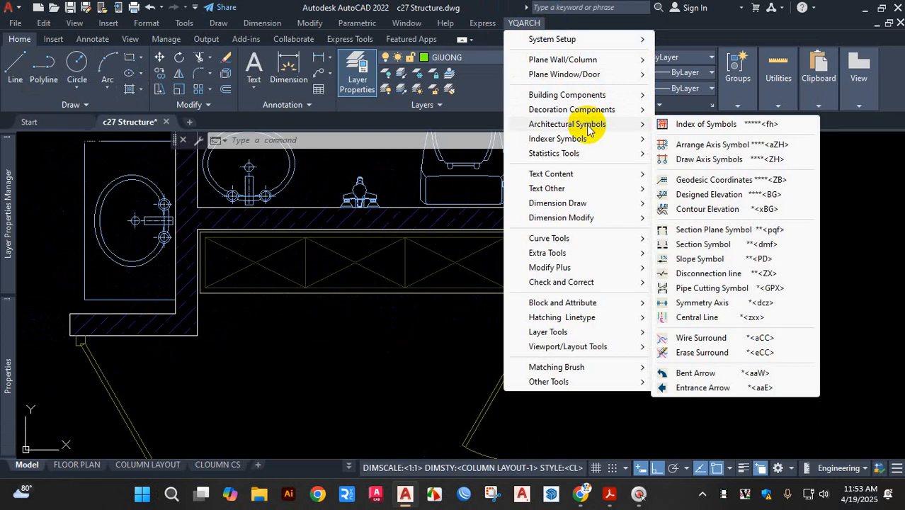
{"action": "mouse_move", "coordinate": [592, 110]}
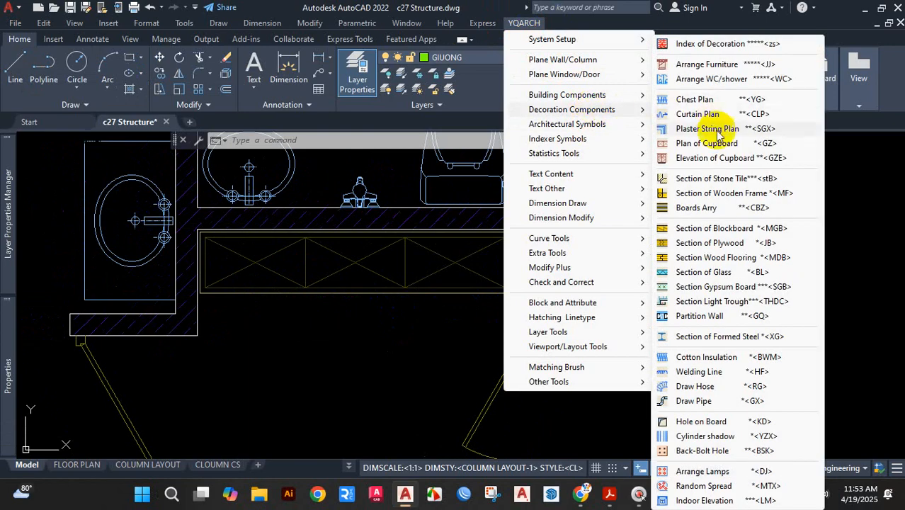
{"action": "left_click", "coordinate": [705, 144]}
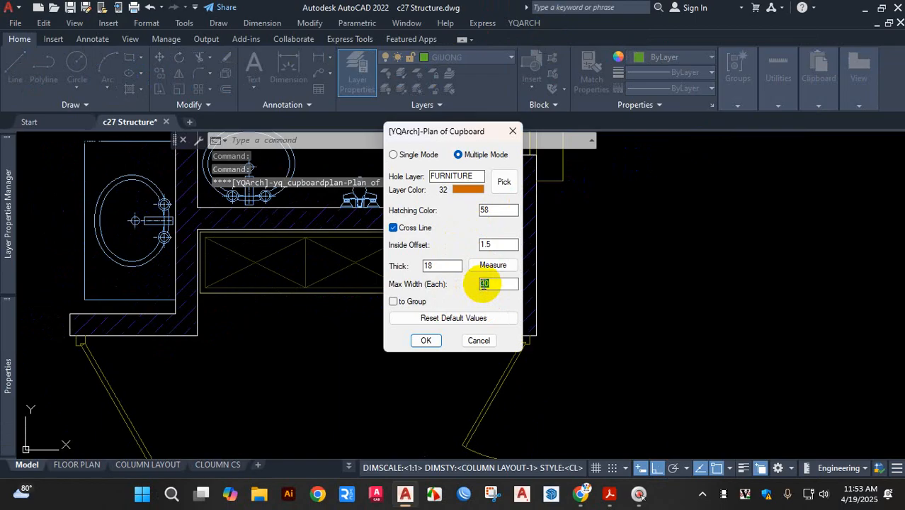
{"action": "type", "text": "48"}
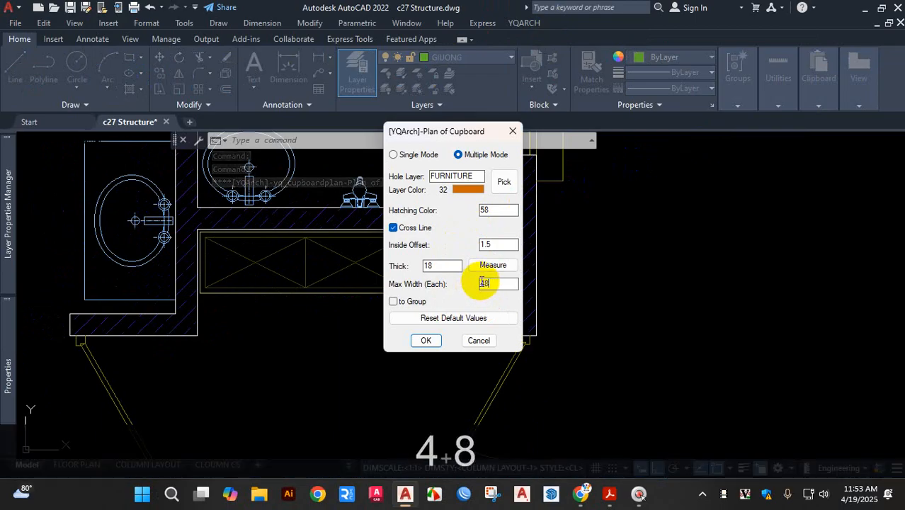
{"action": "left_click", "coordinate": [426, 340]}
Span the cupboard along the wall below the toilet in the unfinished plan's right-hand kitchen, from the left inner corner to just short of the right wall
{"action": "scroll", "coordinate": [228, 289], "scroll_direction": "down", "scroll_amount": 8}
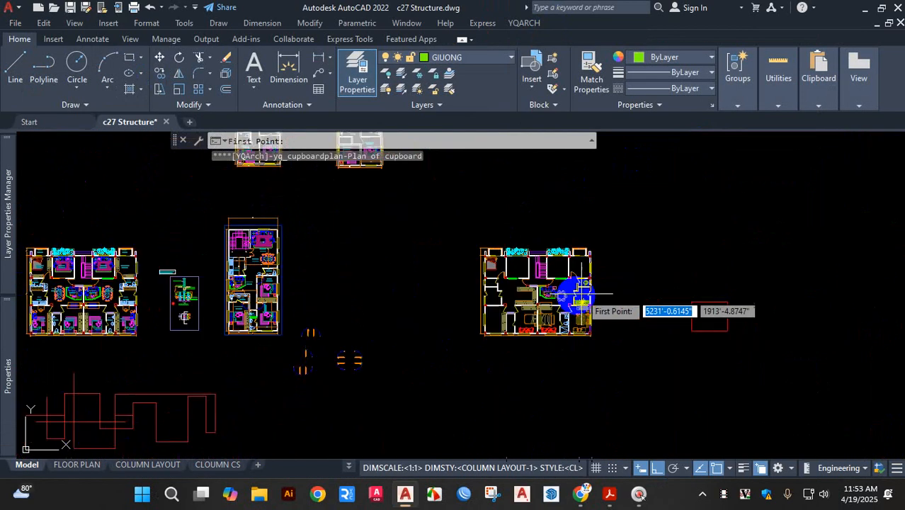
{"action": "scroll", "coordinate": [609, 288], "scroll_direction": "up", "scroll_amount": 10}
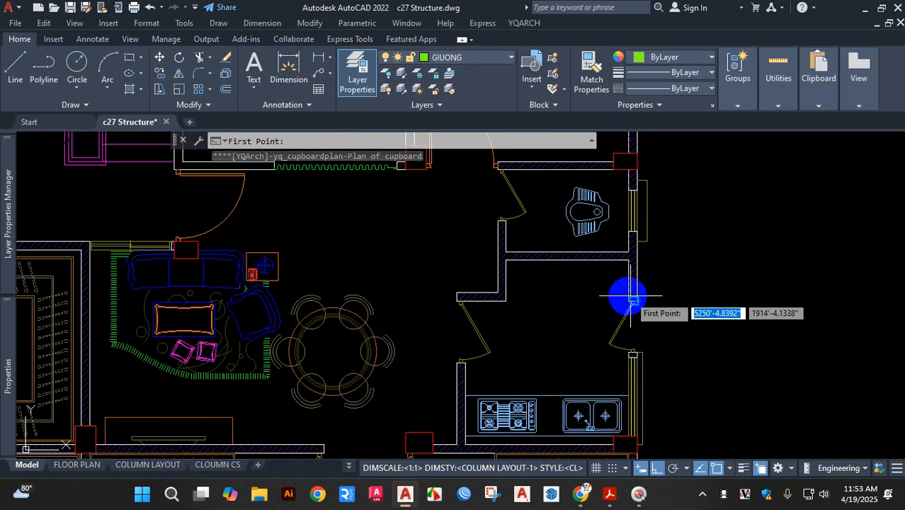
{"action": "scroll", "coordinate": [315, 208], "scroll_direction": "up", "scroll_amount": 3}
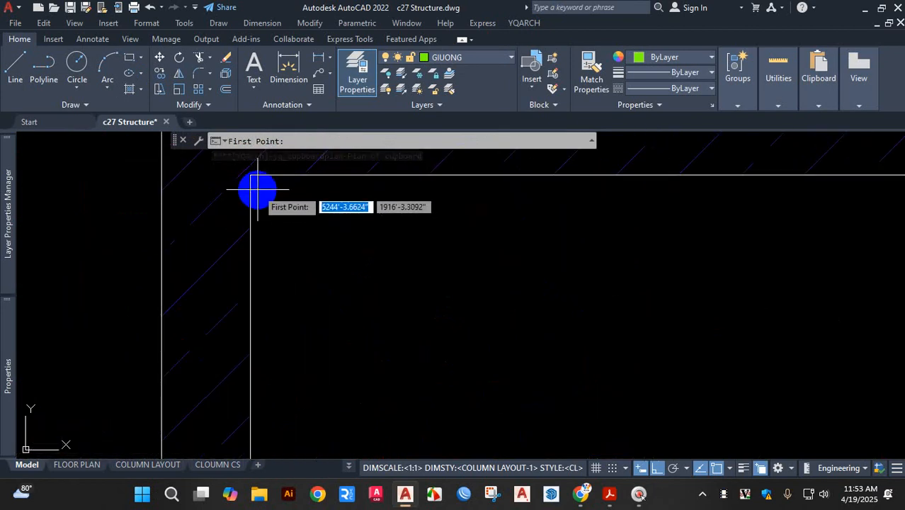
{"action": "left_click", "coordinate": [256, 187]}
{"action": "scroll", "coordinate": [366, 234], "scroll_direction": "up", "scroll_amount": 5}
{"action": "scroll", "coordinate": [549, 238], "scroll_direction": "down", "scroll_amount": 2}
{"action": "scroll", "coordinate": [500, 218], "scroll_direction": "up", "scroll_amount": 4}
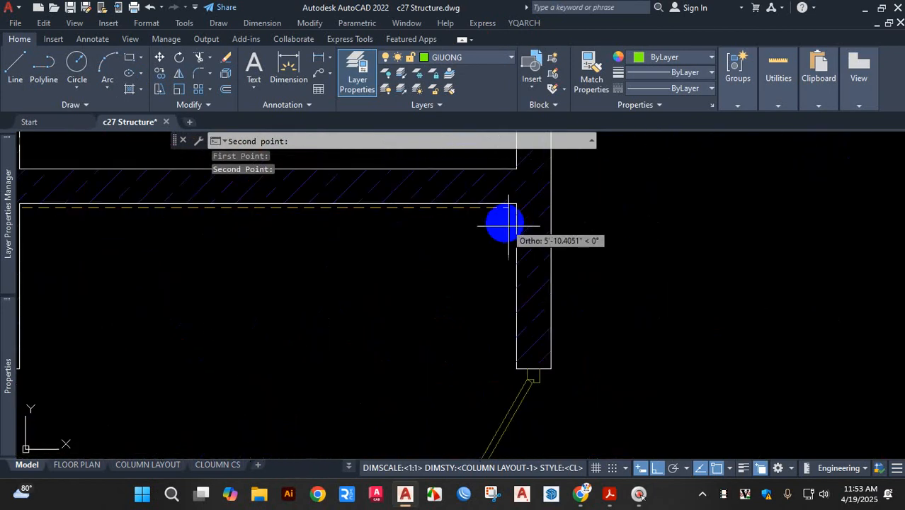
{"action": "left_click", "coordinate": [502, 234]}
{"action": "scroll", "coordinate": [432, 294], "scroll_direction": "down", "scroll_amount": 3}
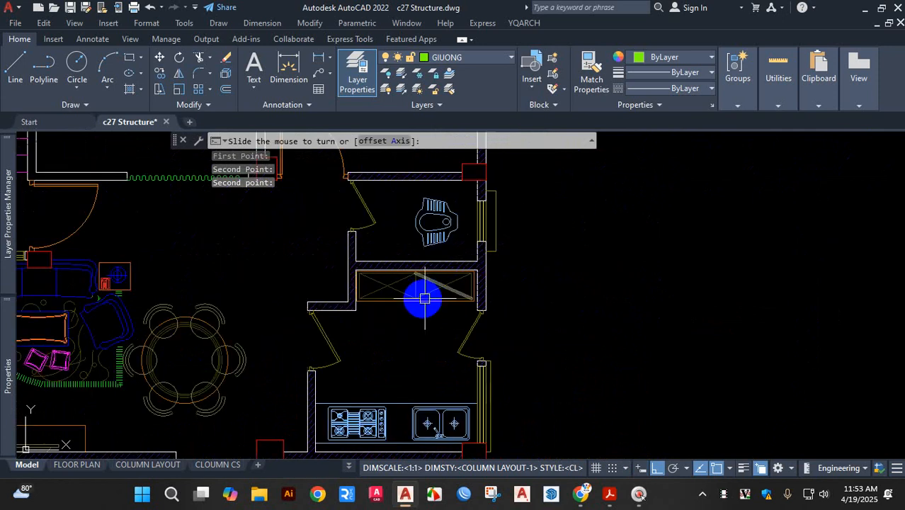
{"action": "scroll", "coordinate": [431, 323], "scroll_direction": "up", "scroll_amount": 4}
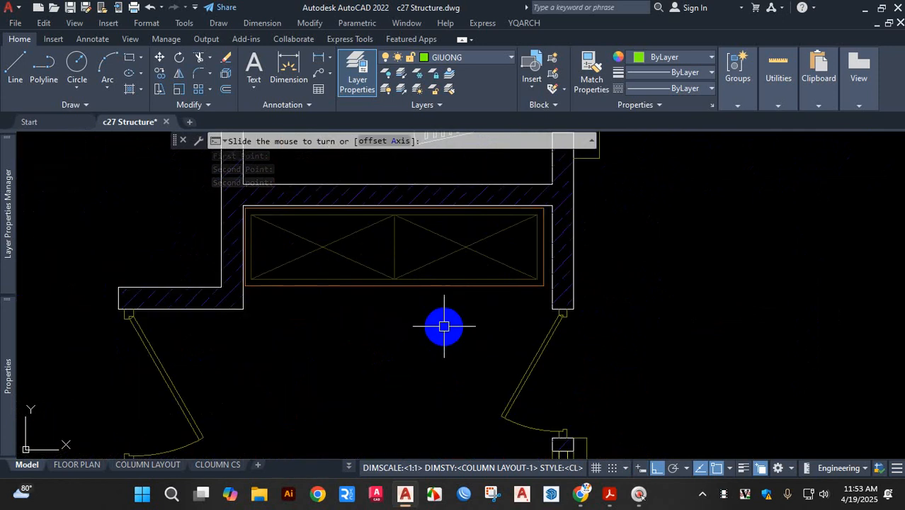
{"action": "key", "text": "ctrl+1"}
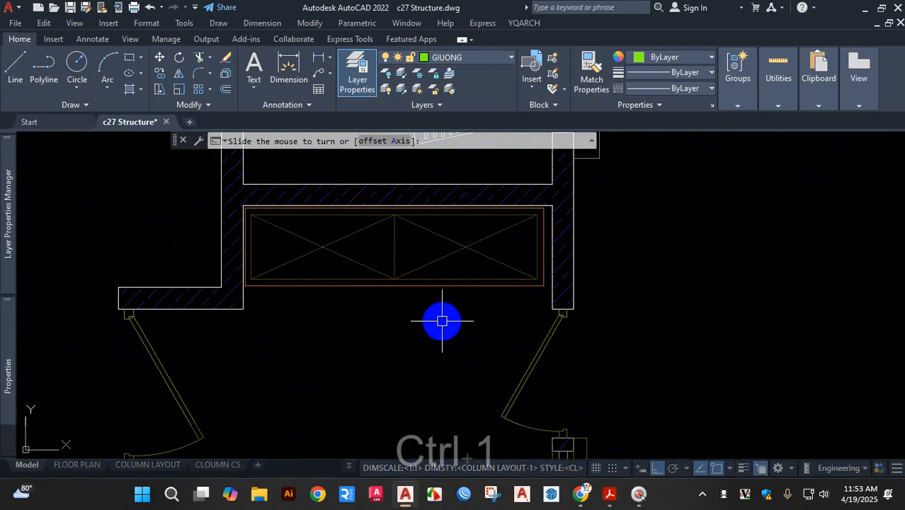
{"action": "mouse_move", "coordinate": [242, 226]}
{"action": "left_mouse_down"}
{"action": "mouse_move", "coordinate": [240, 265]}
{"action": "mouse_move", "coordinate": [394, 253]}
{"action": "left_mouse_up"}
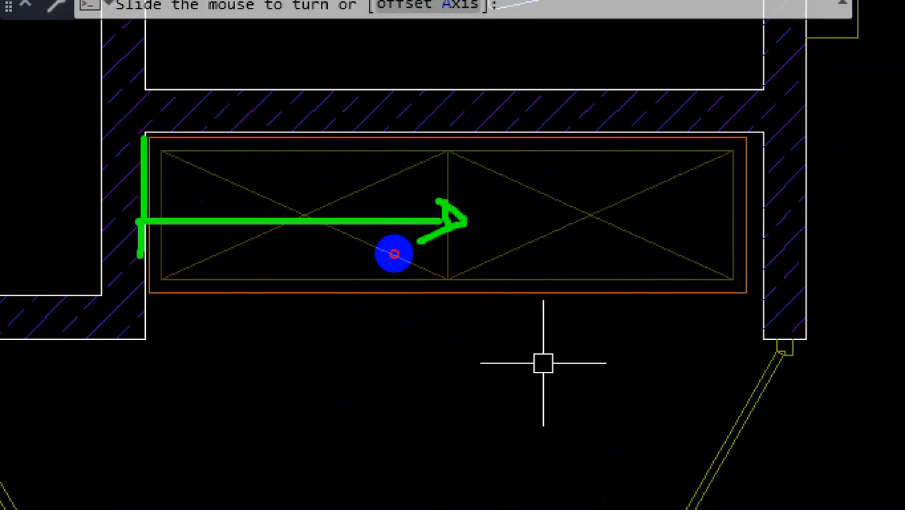
{"action": "left_click", "coordinate": [377, 173]}
{"action": "left_click_drag", "start_coordinate": [359, 150], "coordinate": [359, 297]}
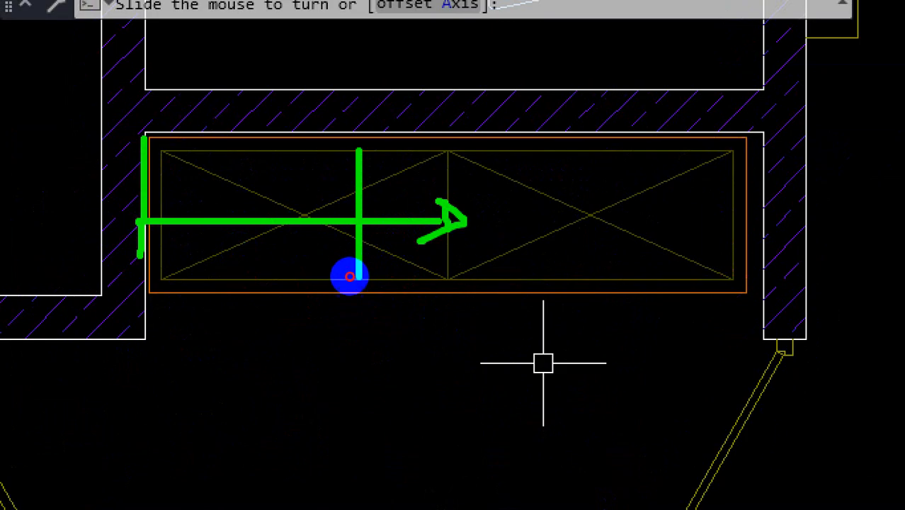
{"action": "mouse_move", "coordinate": [354, 169]}
{"action": "left_mouse_down"}
{"action": "mouse_move", "coordinate": [513, 167]}
{"action": "mouse_move", "coordinate": [511, 268]}
{"action": "left_mouse_up"}
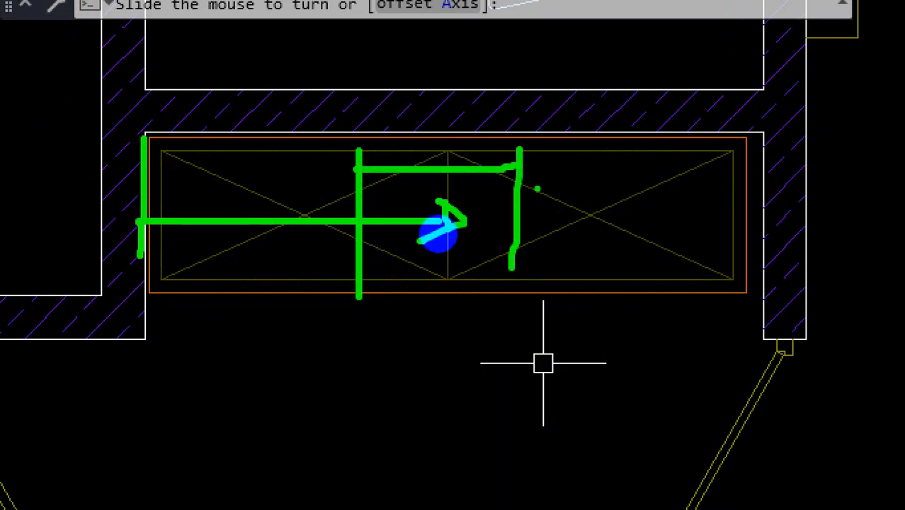
{"action": "left_click_drag", "start_coordinate": [519, 184], "coordinate": [739, 186]}
{"action": "left_click_drag", "start_coordinate": [736, 154], "coordinate": [735, 266]}
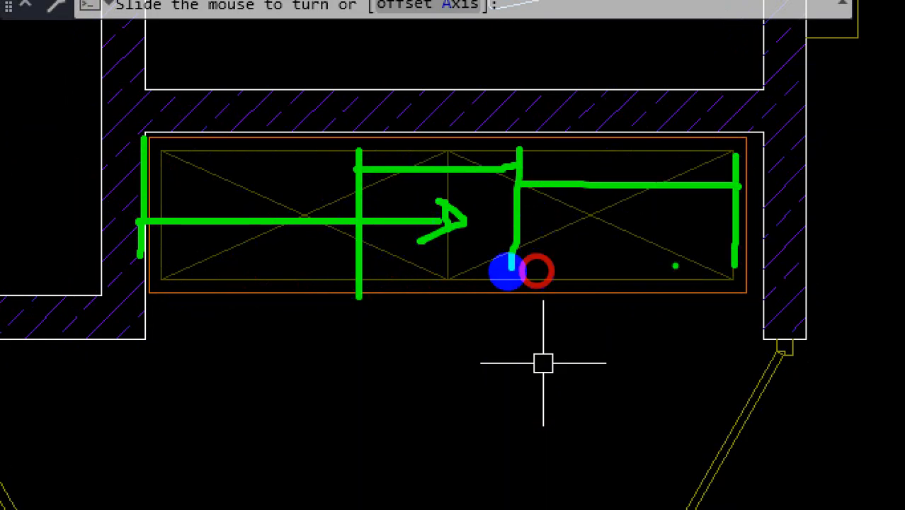
{"action": "key", "text": "Escape"}
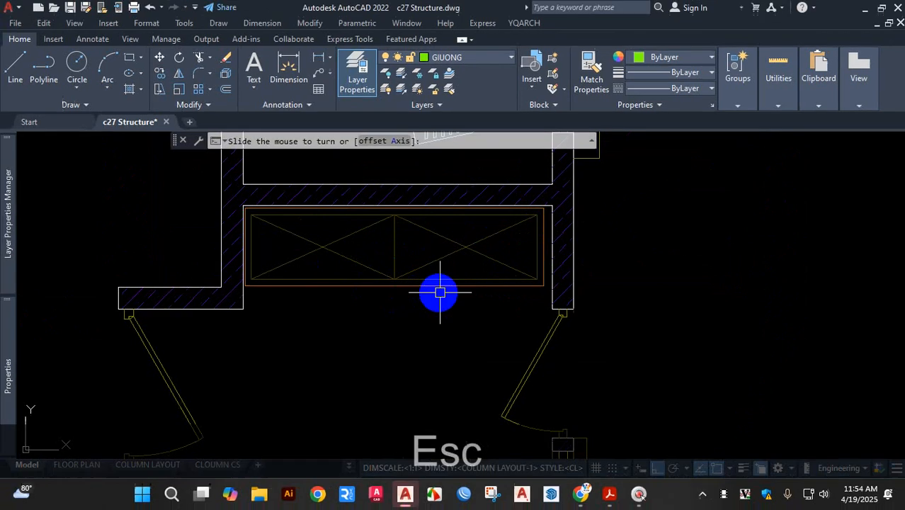
Place the cupboard on the kitchen side of the wall below the toilet
{"action": "scroll", "coordinate": [473, 294], "scroll_direction": "down", "scroll_amount": 5}
{"action": "scroll", "coordinate": [429, 298], "scroll_direction": "up", "scroll_amount": 2}
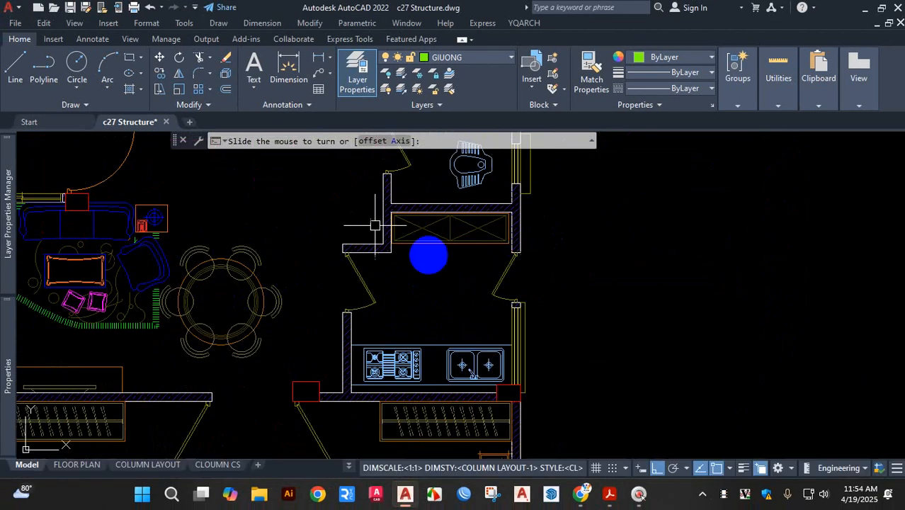
{"action": "left_click", "coordinate": [426, 279]}
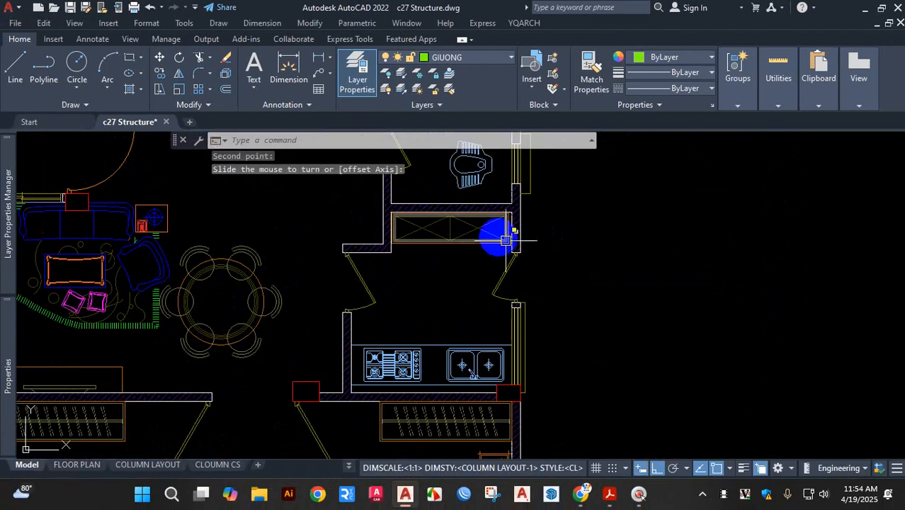
Examine the kitchen cupboard and the bedroom wardrobe above the C. BATH in the furnished floor plan
{"action": "scroll", "coordinate": [463, 290], "scroll_direction": "down", "scroll_amount": 5}
{"action": "scroll", "coordinate": [609, 259], "scroll_direction": "up", "scroll_amount": 2}
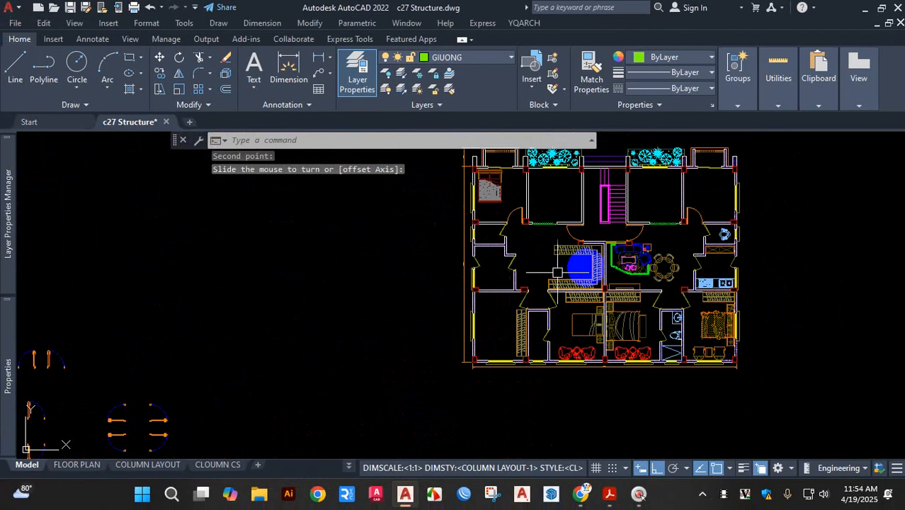
{"action": "scroll", "coordinate": [425, 262], "scroll_direction": "down", "scroll_amount": 3}
{"action": "scroll", "coordinate": [304, 266], "scroll_direction": "up", "scroll_amount": 8}
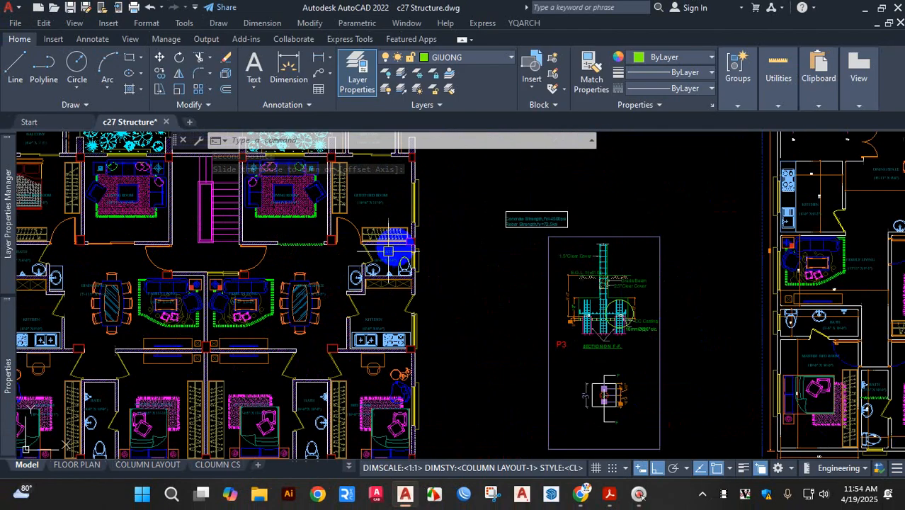
{"action": "scroll", "coordinate": [379, 363], "scroll_direction": "up", "scroll_amount": 4}
{"action": "scroll", "coordinate": [421, 300], "scroll_direction": "down", "scroll_amount": 5}
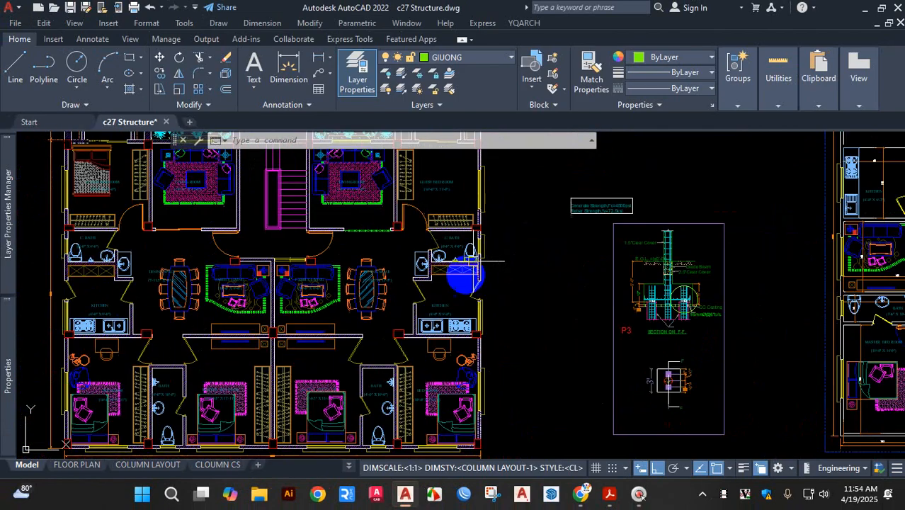
{"action": "scroll", "coordinate": [339, 323], "scroll_direction": "up", "scroll_amount": 5}
{"action": "scroll", "coordinate": [500, 224], "scroll_direction": "down", "scroll_amount": 5}
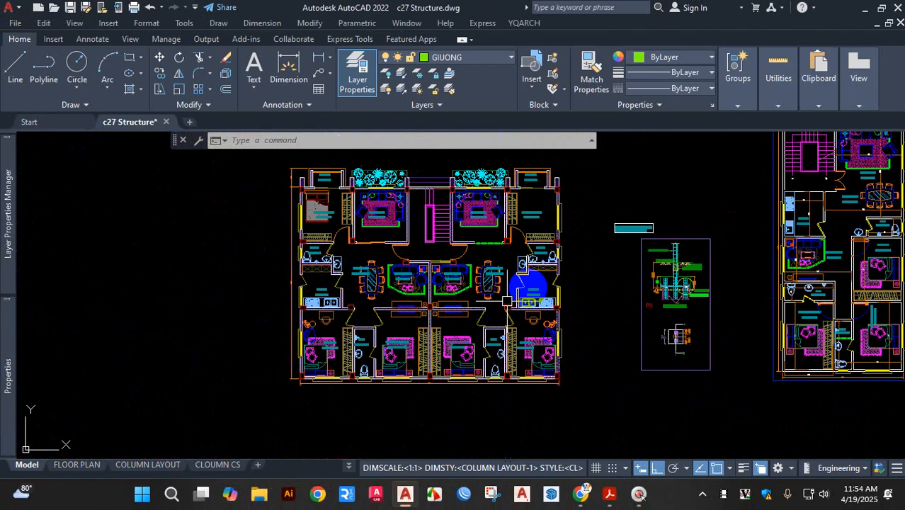
{"action": "scroll", "coordinate": [524, 241], "scroll_direction": "up", "scroll_amount": 5}
{"action": "scroll", "coordinate": [485, 241], "scroll_direction": "down", "scroll_amount": 2}
{"action": "scroll", "coordinate": [496, 262], "scroll_direction": "down", "scroll_amount": 5}
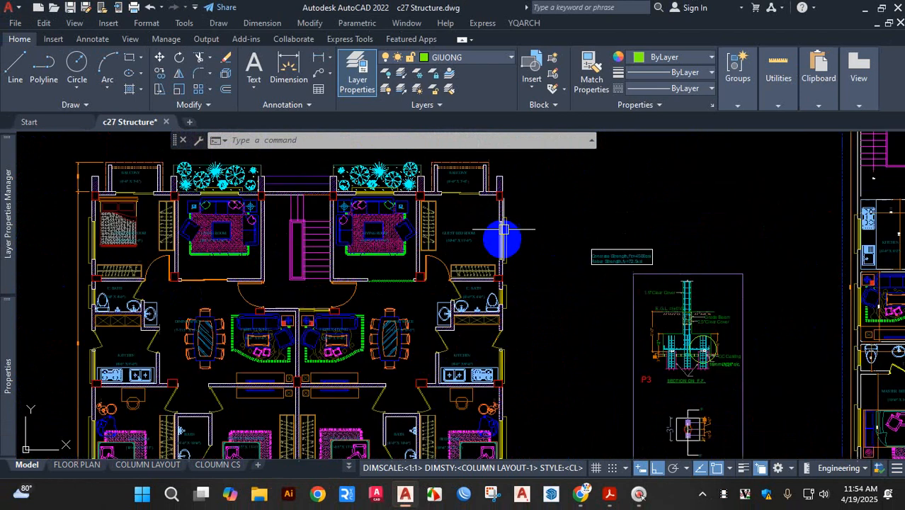
{"action": "scroll", "coordinate": [500, 238], "scroll_direction": "up", "scroll_amount": 5}
{"action": "scroll", "coordinate": [464, 297], "scroll_direction": "up", "scroll_amount": 3}
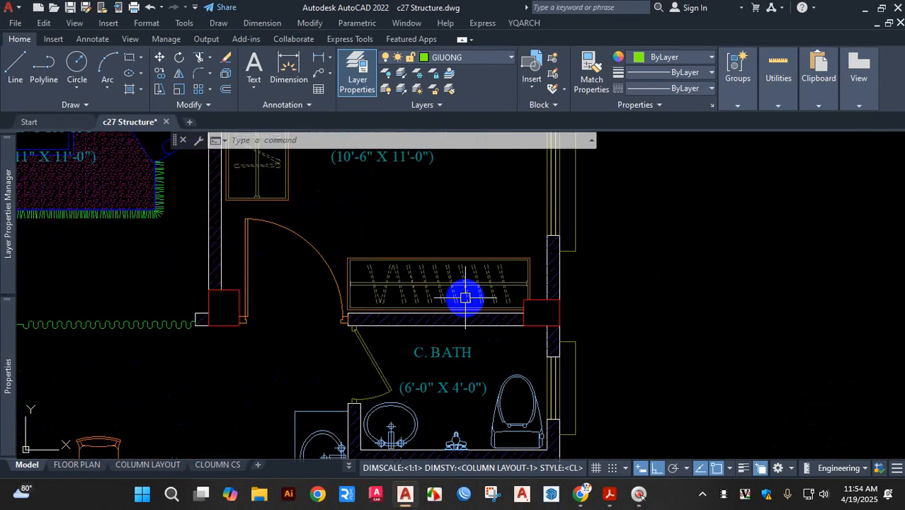
{"action": "scroll", "coordinate": [424, 262], "scroll_direction": "down", "scroll_amount": 5}
{"action": "scroll", "coordinate": [443, 279], "scroll_direction": "up", "scroll_amount": 3}
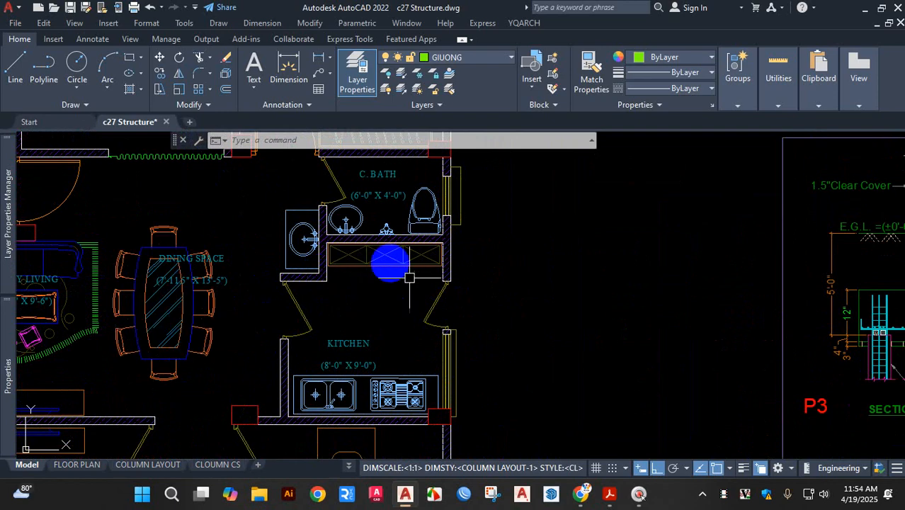
{"action": "scroll", "coordinate": [391, 253], "scroll_direction": "up", "scroll_amount": 3}
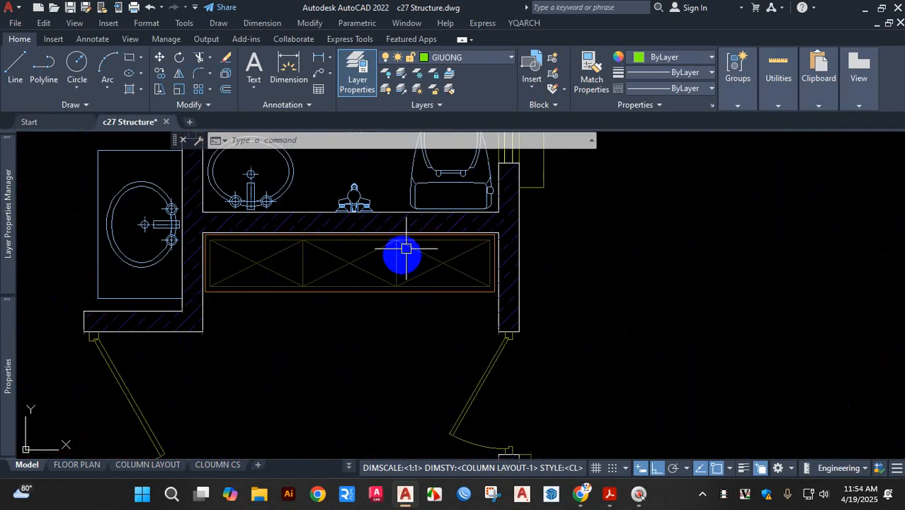
{"action": "scroll", "coordinate": [383, 283], "scroll_direction": "down", "scroll_amount": 5}
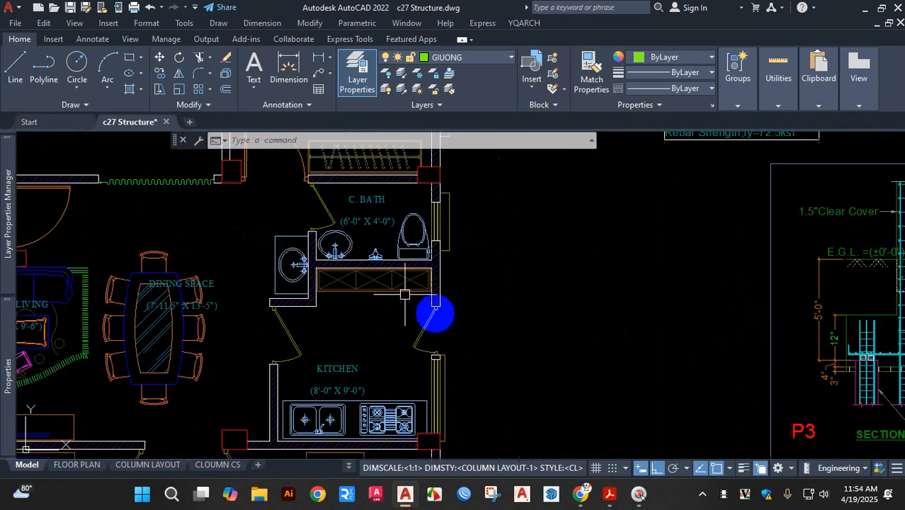
{"action": "scroll", "coordinate": [319, 354], "scroll_direction": "up", "scroll_amount": 2}
Start Arrange furnitures/sanitary ware with the Living Room layout for the empty room left of the stairs in the unfinished plan
{"action": "scroll", "coordinate": [323, 352], "scroll_direction": "down", "scroll_amount": 5}
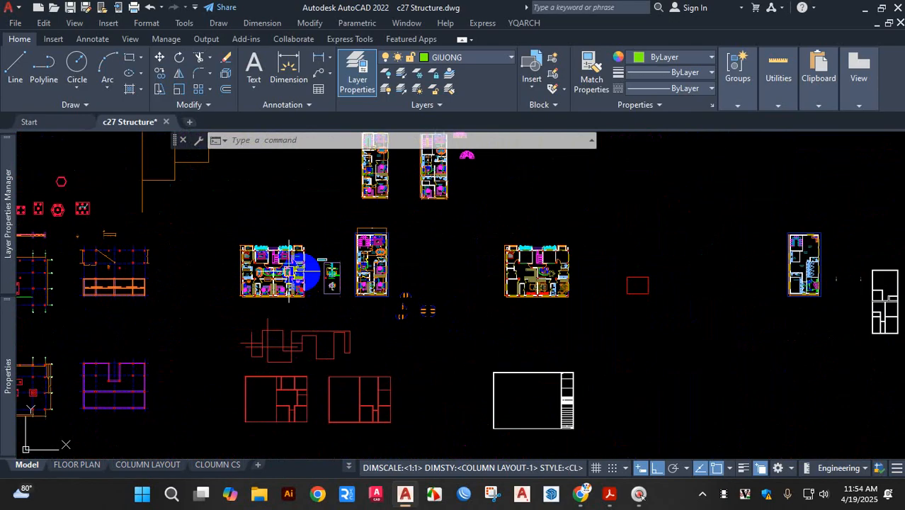
{"action": "scroll", "coordinate": [521, 258], "scroll_direction": "up", "scroll_amount": 4}
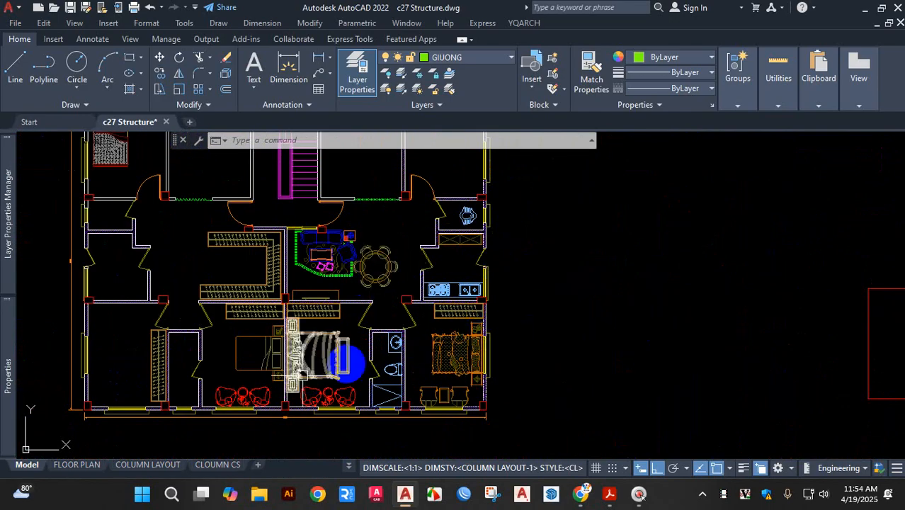
{"action": "scroll", "coordinate": [353, 364], "scroll_direction": "down", "scroll_amount": 4}
{"action": "scroll", "coordinate": [375, 326], "scroll_direction": "down", "scroll_amount": 5}
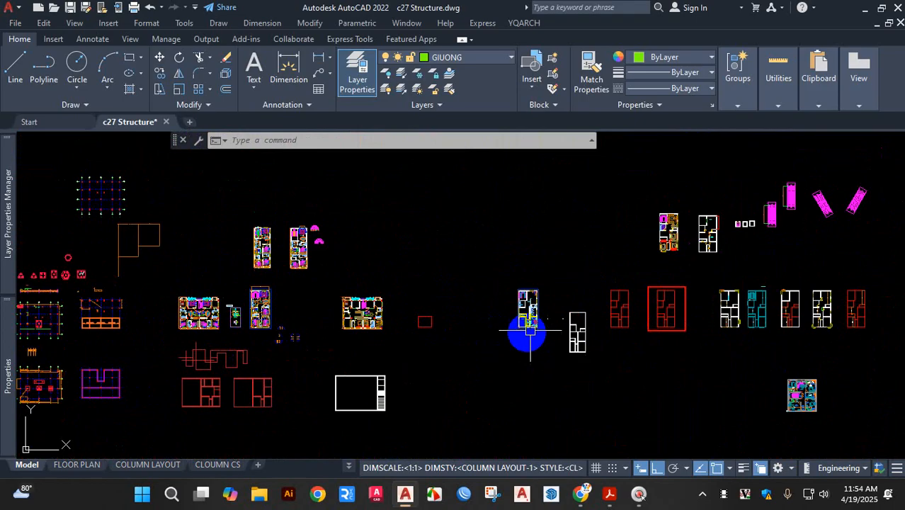
{"action": "scroll", "coordinate": [367, 314], "scroll_direction": "up", "scroll_amount": 2}
{"action": "scroll", "coordinate": [367, 313], "scroll_direction": "up", "scroll_amount": 8}
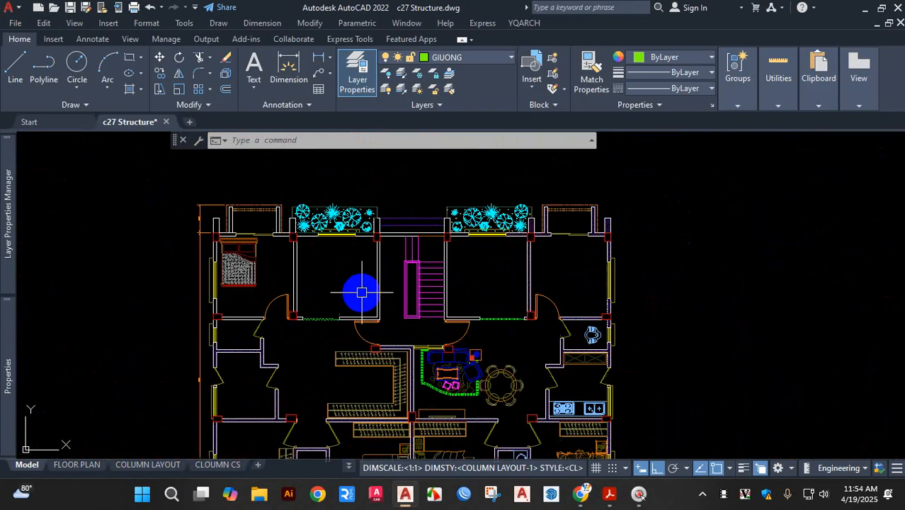
{"action": "scroll", "coordinate": [363, 279], "scroll_direction": "down", "scroll_amount": 4}
{"action": "scroll", "coordinate": [355, 255], "scroll_direction": "up", "scroll_amount": 4}
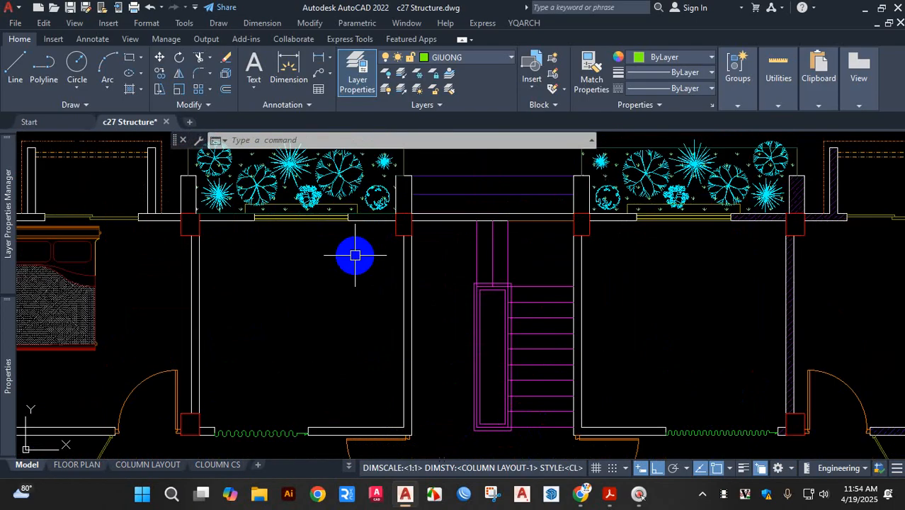
{"action": "type", "text": "jj"}
{"action": "key", "text": "Return"}
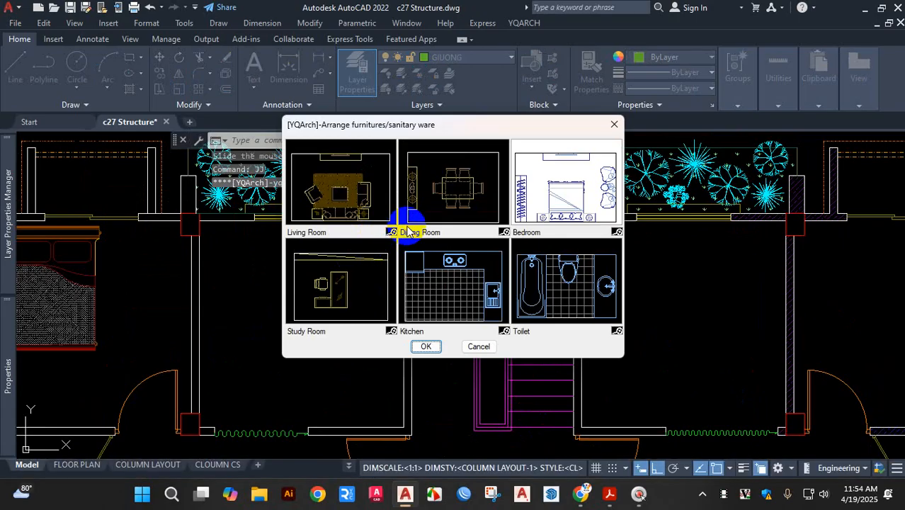
{"action": "left_click", "coordinate": [365, 193]}
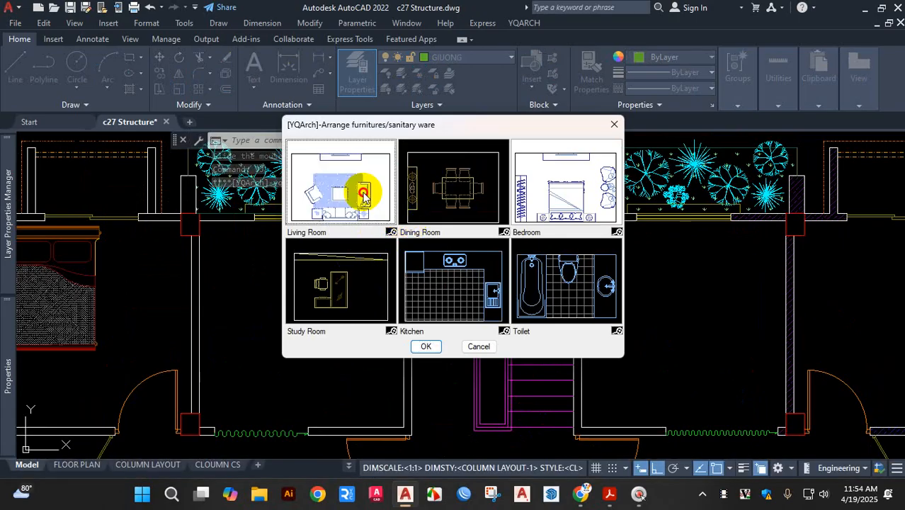
{"action": "left_click", "coordinate": [427, 346]}
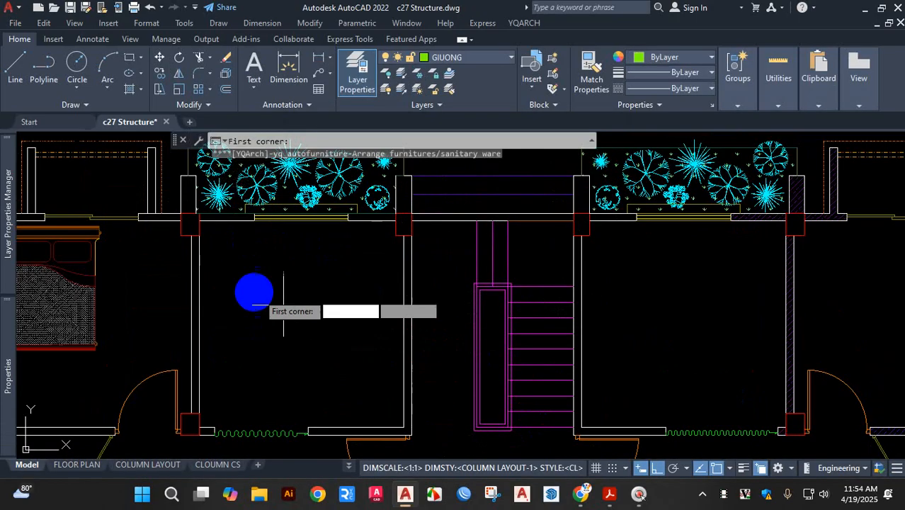
Define the living room area left of the stairs from its upper-left inner corner to its lower-right inner corner
{"action": "scroll", "coordinate": [188, 216], "scroll_direction": "up", "scroll_amount": 5}
{"action": "left_click", "coordinate": [176, 211]}
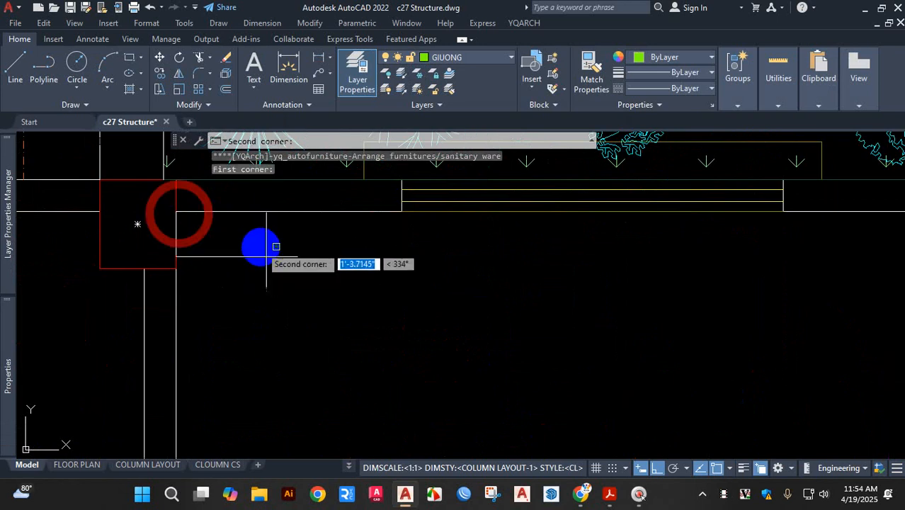
{"action": "scroll", "coordinate": [313, 227], "scroll_direction": "down", "scroll_amount": 5}
{"action": "scroll", "coordinate": [339, 327], "scroll_direction": "up", "scroll_amount": 5}
{"action": "left_click", "coordinate": [295, 322]}
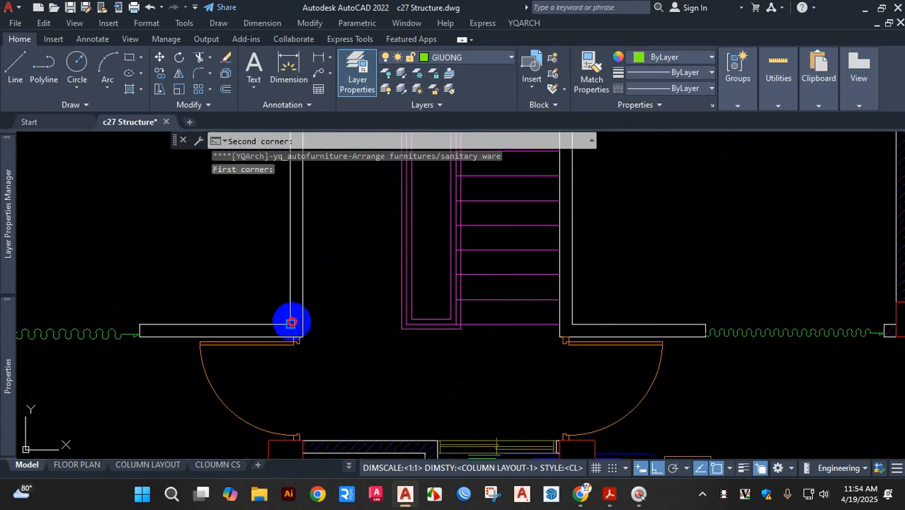
{"action": "scroll", "coordinate": [276, 233], "scroll_direction": "down", "scroll_amount": 5}
{"action": "scroll", "coordinate": [241, 247], "scroll_direction": "up", "scroll_amount": 5}
{"action": "scroll", "coordinate": [279, 266], "scroll_direction": "down", "scroll_amount": 5}
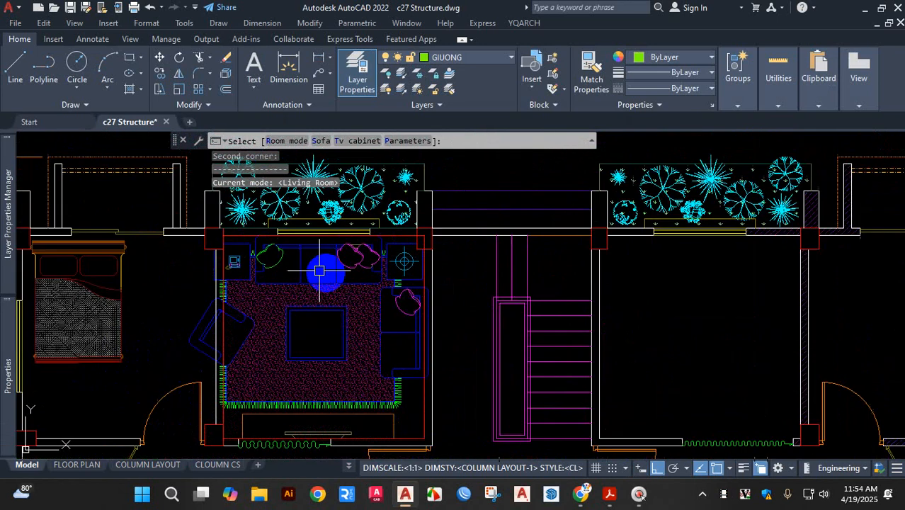
{"action": "scroll", "coordinate": [311, 280], "scroll_direction": "up", "scroll_amount": 2}
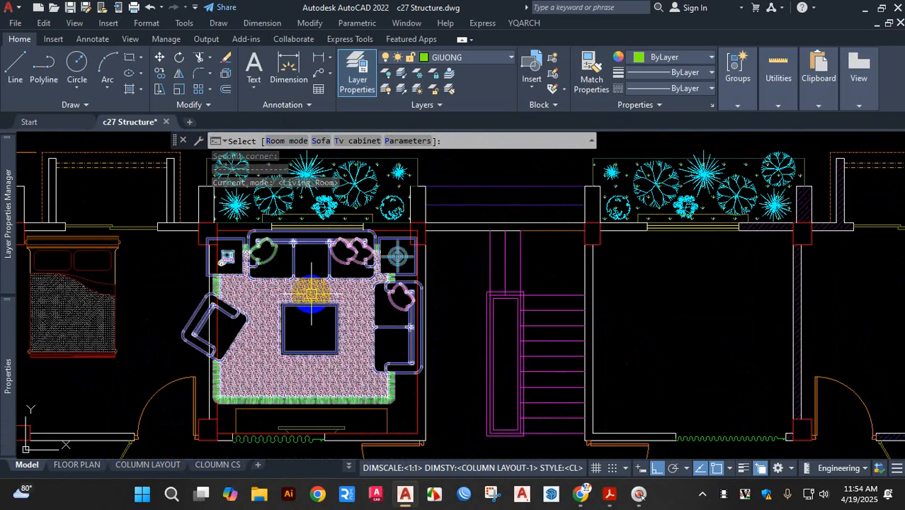
Cycle through the living room layouts and place the set with the curved coffee table, seated figures and TV cabinet on the room's left wall
{"action": "key", "text": "s"}
{"action": "key", "text": "s"}
{"action": "key", "text": "s"}
{"action": "key", "text": "s"}
{"action": "key", "text": "s"}
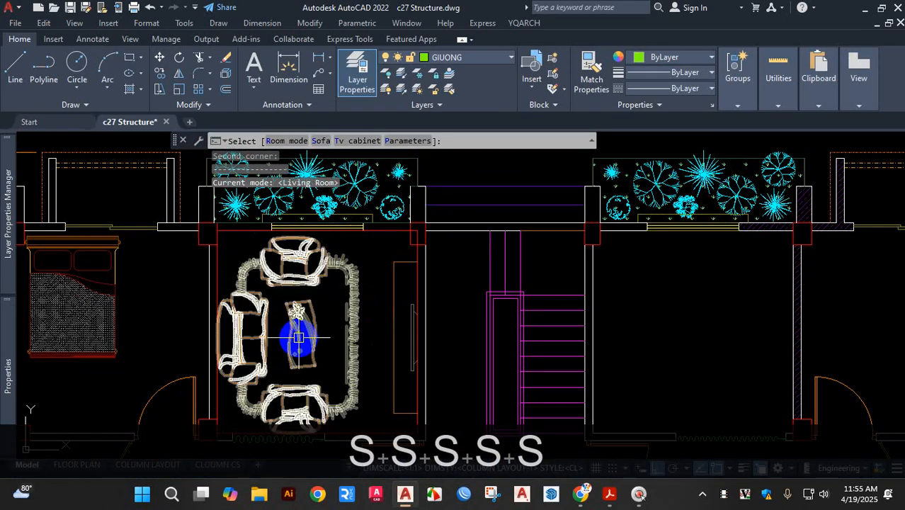
{"action": "key", "text": "s"}
{"action": "scroll", "coordinate": [300, 335], "scroll_direction": "down", "scroll_amount": 2}
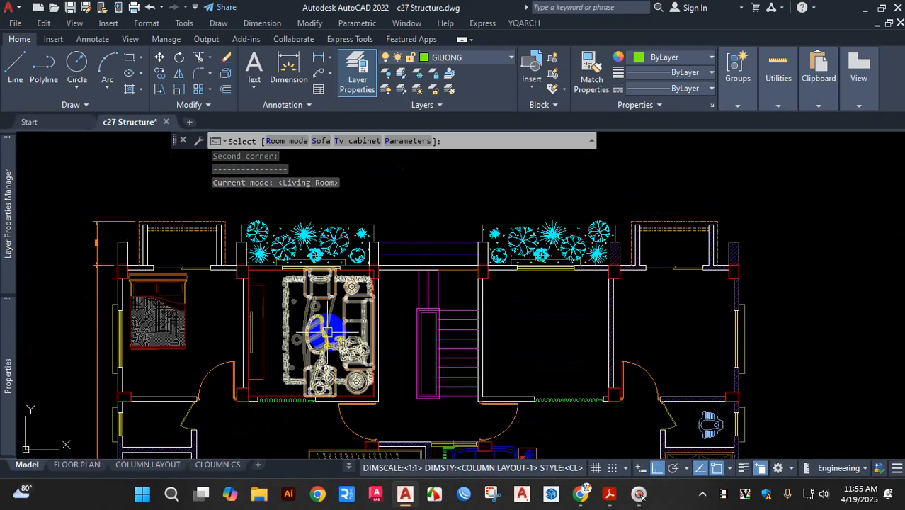
{"action": "left_click", "coordinate": [328, 331]}
{"action": "key", "text": "Escape"}
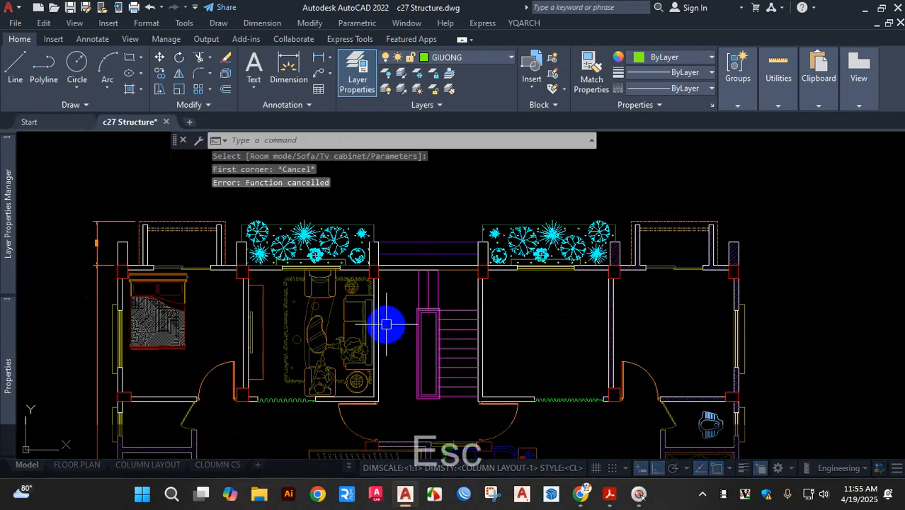
Examine how the placed sofa set fits against the living room's lower wall and the window wall above
{"action": "scroll", "coordinate": [344, 400], "scroll_direction": "up", "scroll_amount": 6}
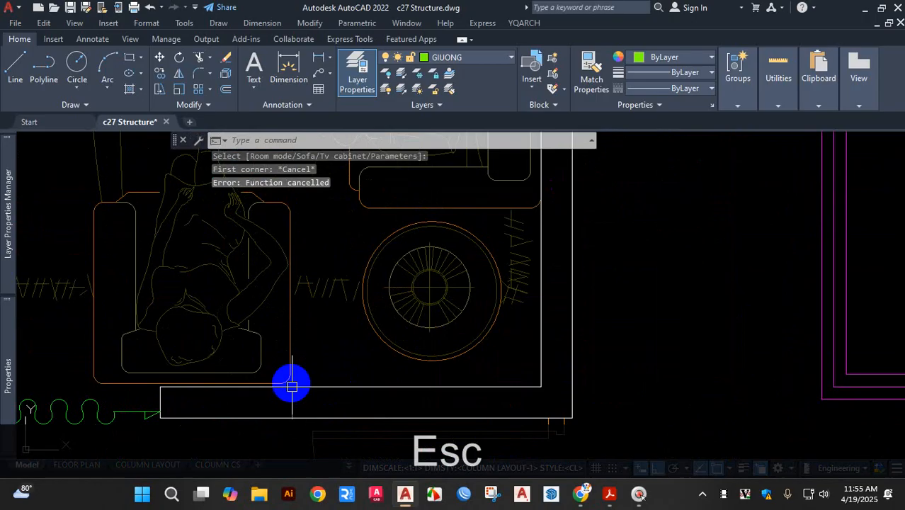
{"action": "scroll", "coordinate": [292, 386], "scroll_direction": "up", "scroll_amount": 2}
{"action": "scroll", "coordinate": [238, 388], "scroll_direction": "down", "scroll_amount": 8}
{"action": "scroll", "coordinate": [309, 293], "scroll_direction": "up", "scroll_amount": 4}
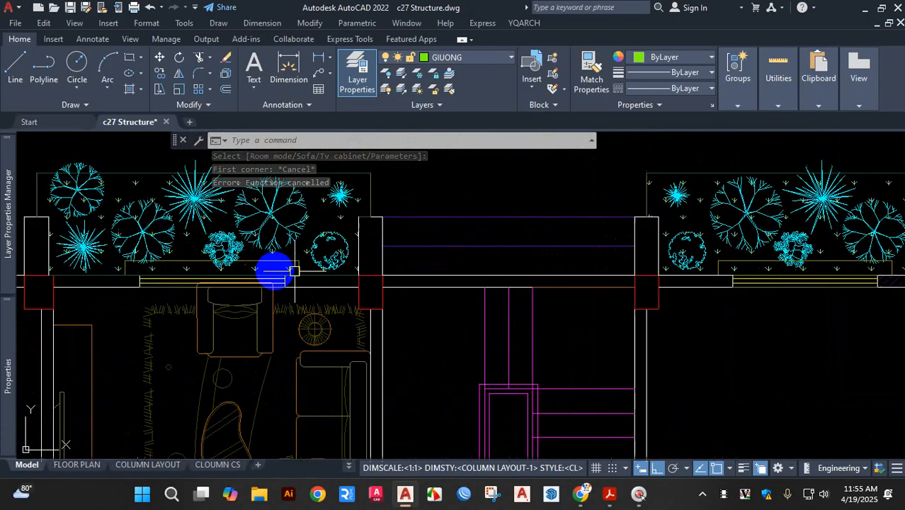
{"action": "scroll", "coordinate": [290, 298], "scroll_direction": "up", "scroll_amount": 2}
{"action": "scroll", "coordinate": [279, 340], "scroll_direction": "up", "scroll_amount": 3}
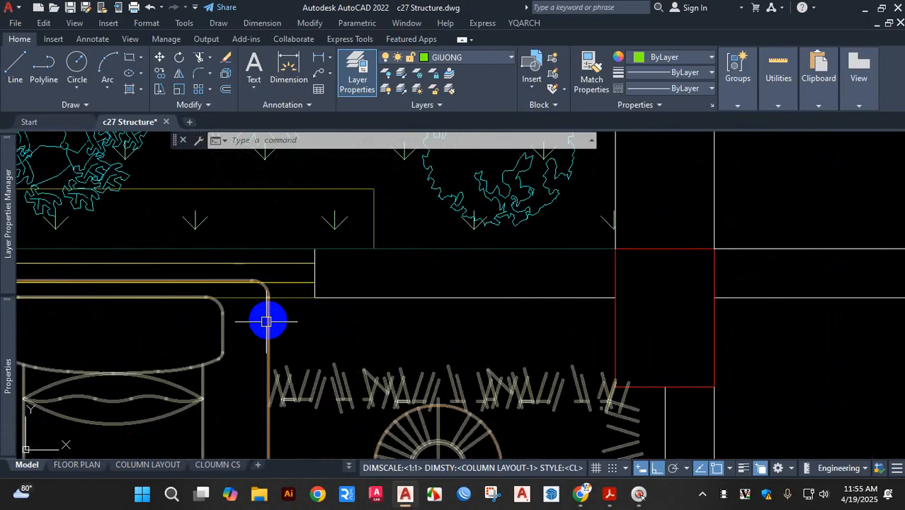
{"action": "key", "text": "Escape"}
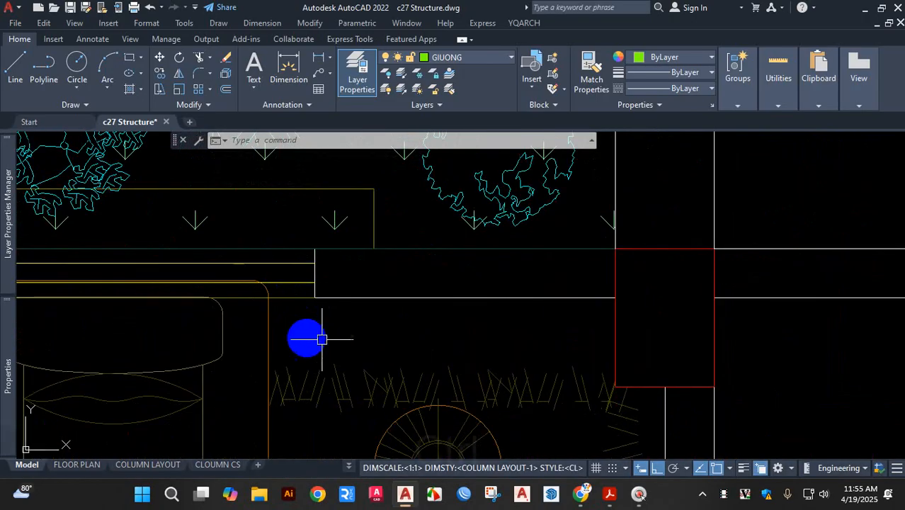
{"action": "key", "text": "ctrl+1"}
{"action": "left_click", "coordinate": [271, 312]}
{"action": "left_click_drag", "start_coordinate": [377, 275], "coordinate": [211, 265]}
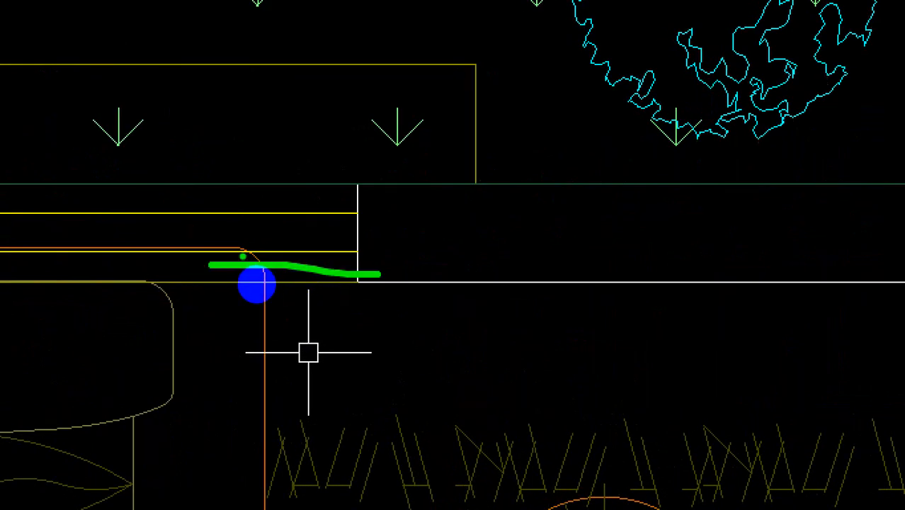
{"action": "key", "text": "ctrl+1"}
{"action": "key", "text": "Escape"}
{"action": "scroll", "coordinate": [378, 277], "scroll_direction": "down", "scroll_amount": 5}
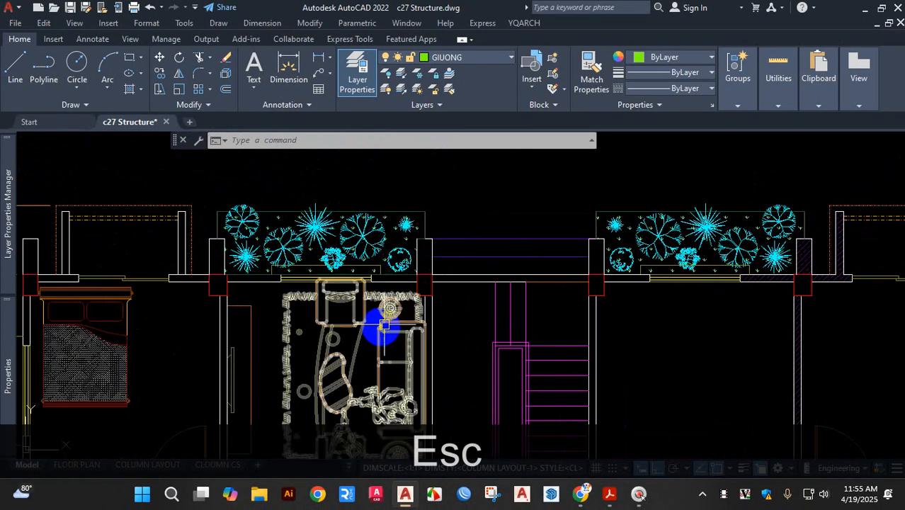
Review the Scale tool's description as an option for resizing the living room sofa set
{"action": "scroll", "coordinate": [382, 325], "scroll_direction": "up", "scroll_amount": 2}
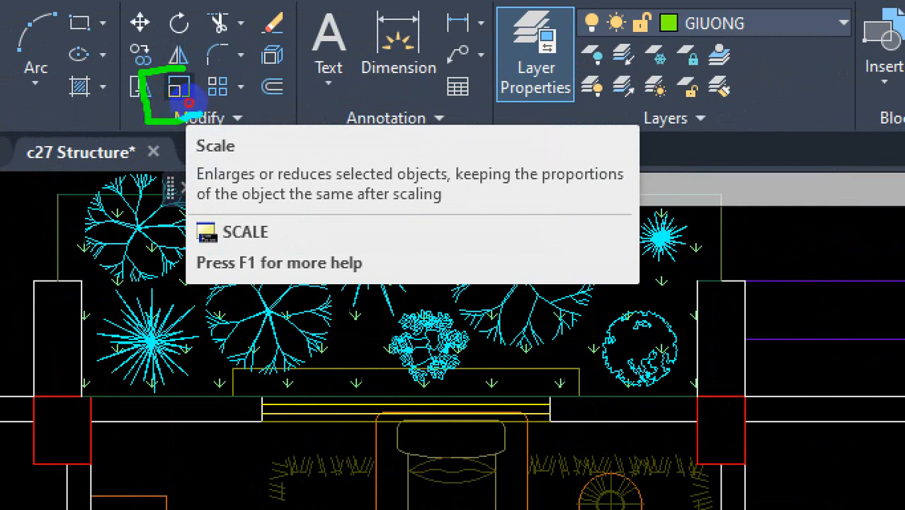
{"action": "key", "text": "ctrl+1"}
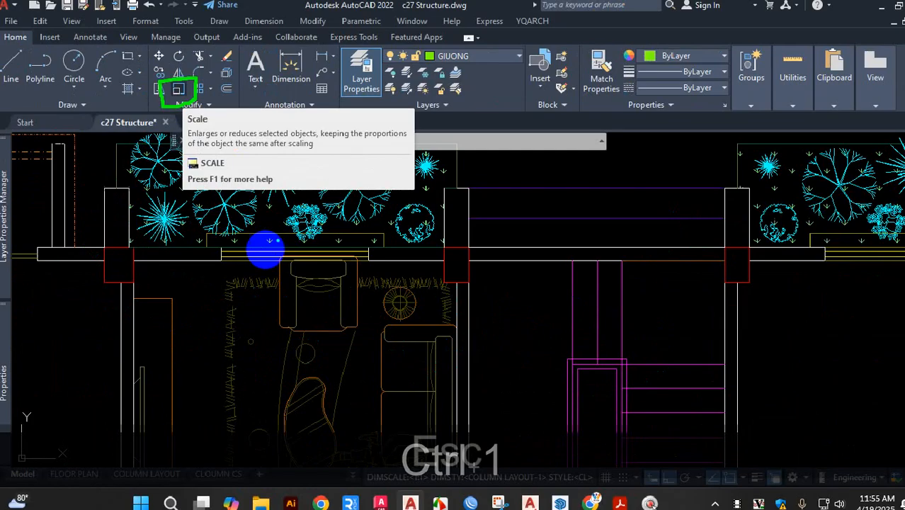
{"action": "key", "text": "Escape"}
{"action": "scroll", "coordinate": [329, 258], "scroll_direction": "down", "scroll_amount": 5}
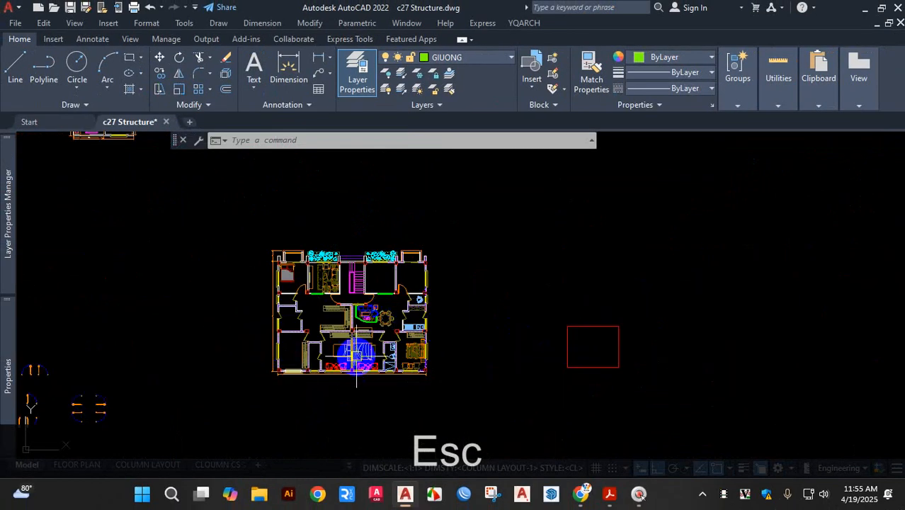
{"action": "scroll", "coordinate": [336, 286], "scroll_direction": "up", "scroll_amount": 4}
{"action": "scroll", "coordinate": [312, 225], "scroll_direction": "up", "scroll_amount": 4}
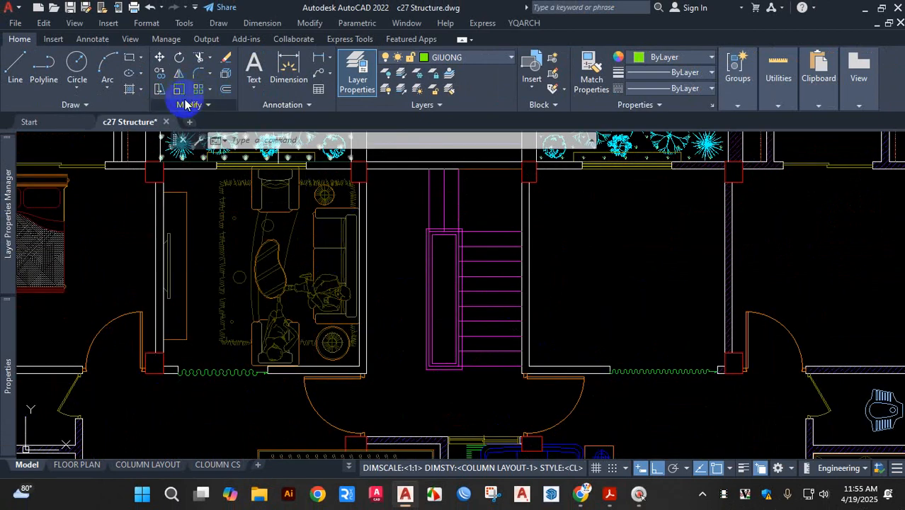
{"action": "key", "text": "ctrl+1"}
{"action": "mouse_move", "coordinate": [116, 217]}
{"action": "left_mouse_down"}
{"action": "mouse_move", "coordinate": [103, 226]}
{"action": "mouse_move", "coordinate": [98, 275]}
{"action": "left_mouse_up"}
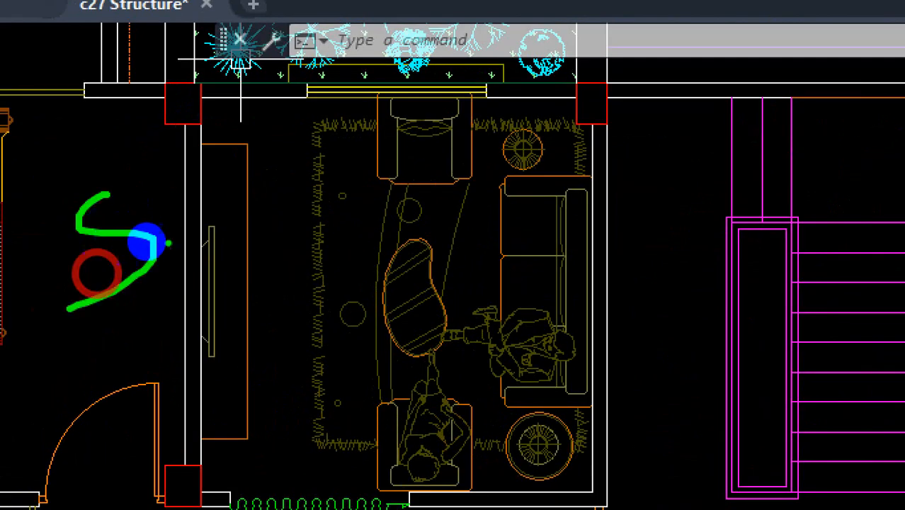
{"action": "left_click_drag", "start_coordinate": [147, 241], "coordinate": [188, 245]}
{"action": "key", "text": "ctrl+1"}
{"action": "key", "text": "Escape"}
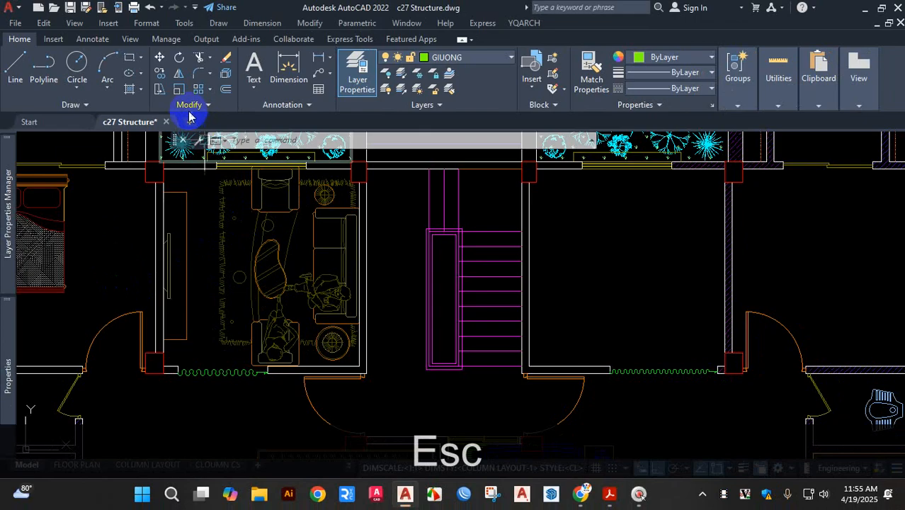
{"action": "left_click", "coordinate": [179, 89]}
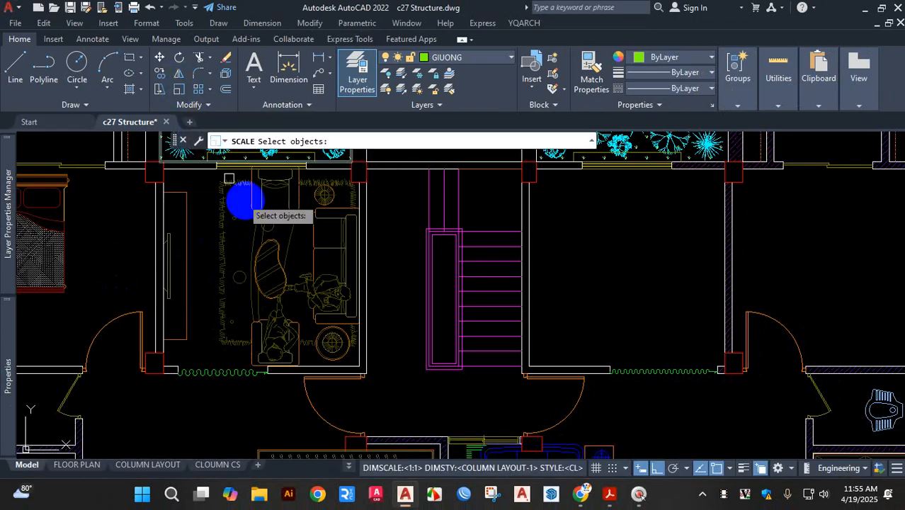
{"action": "left_click", "coordinate": [253, 206]}
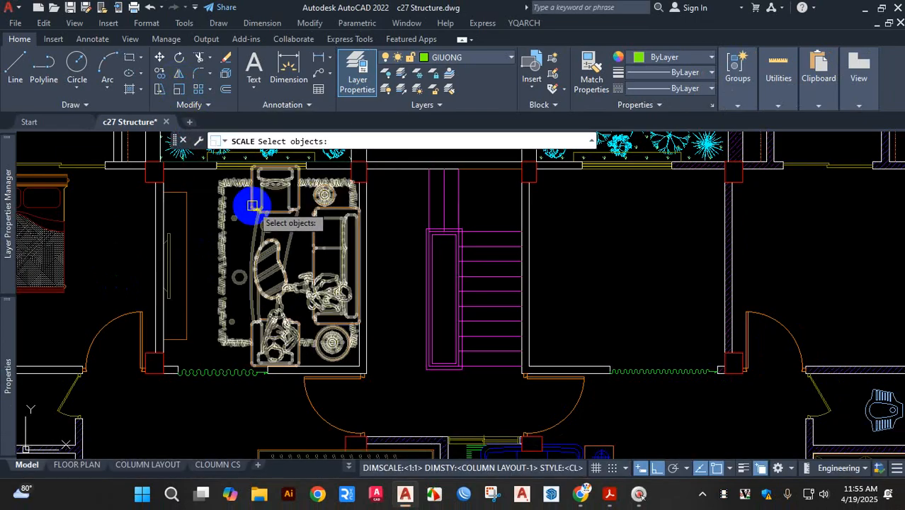
{"action": "left_click", "coordinate": [316, 250]}
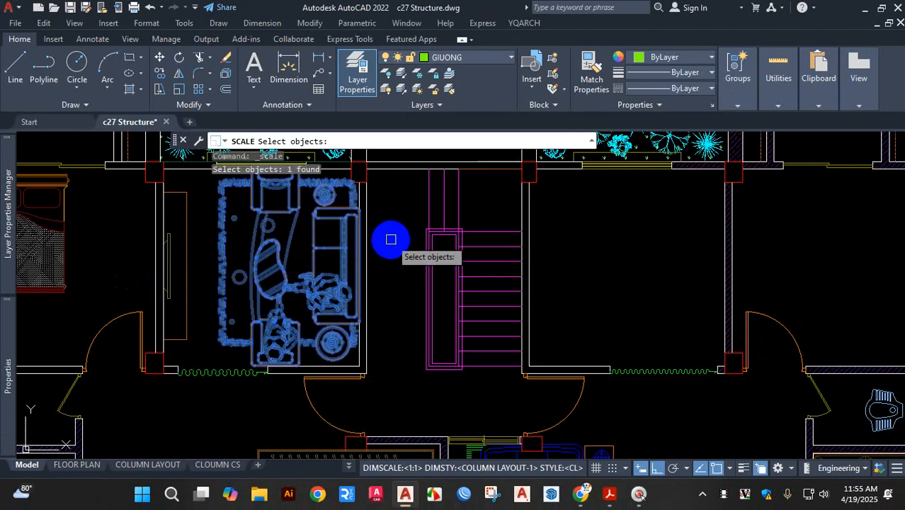
{"action": "key", "text": "Return"}
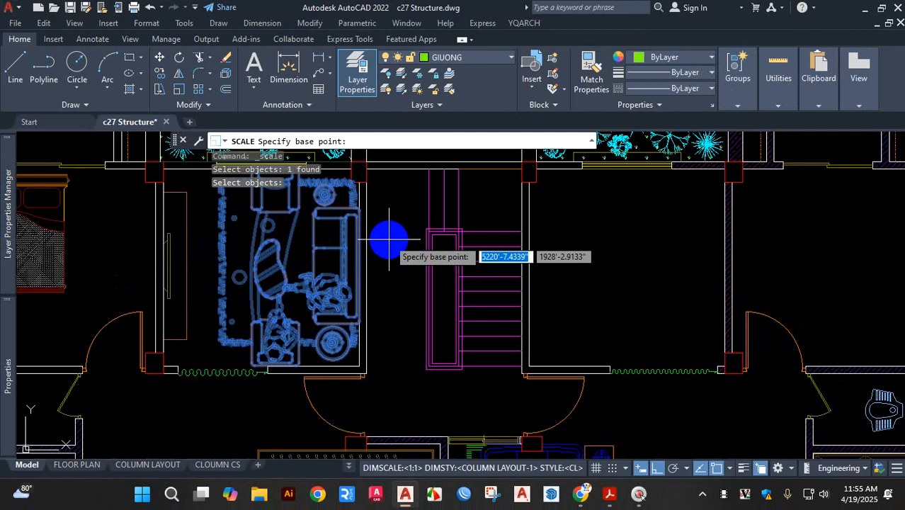
{"action": "key", "text": "ctrl"}
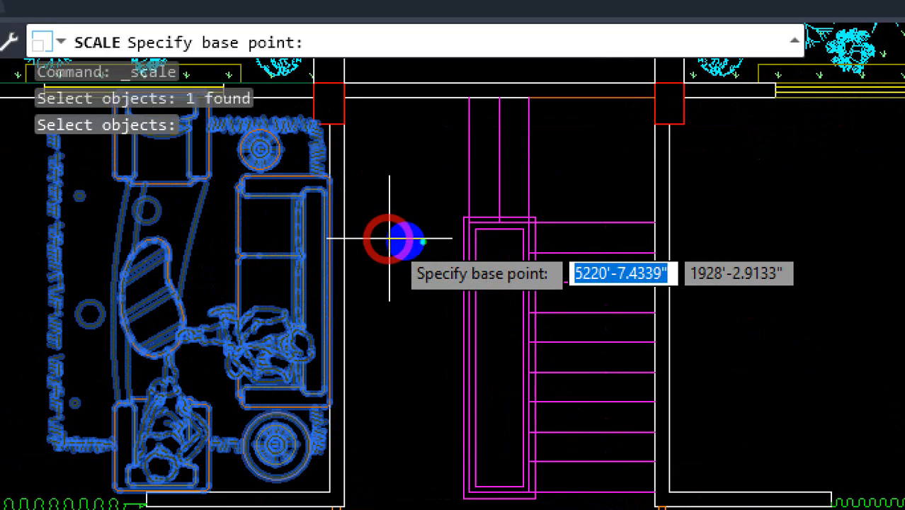
{"action": "mouse_move", "coordinate": [465, 236]}
{"action": "left_mouse_down"}
{"action": "mouse_move", "coordinate": [390, 243]}
{"action": "mouse_move", "coordinate": [513, 336]}
{"action": "left_mouse_up"}
{"action": "mouse_move", "coordinate": [473, 253]}
{"action": "left_mouse_down"}
{"action": "mouse_move", "coordinate": [423, 231]}
{"action": "mouse_move", "coordinate": [402, 233]}
{"action": "left_mouse_up"}
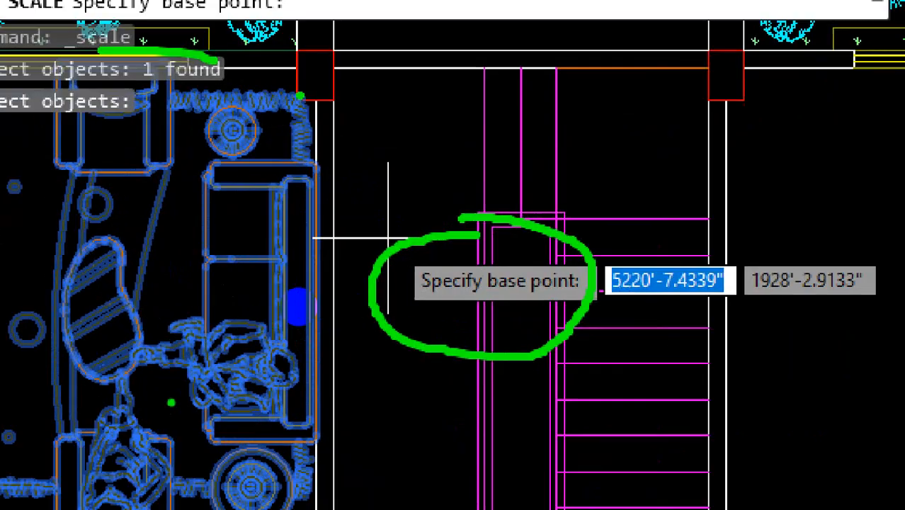
{"action": "key", "text": "Escape"}
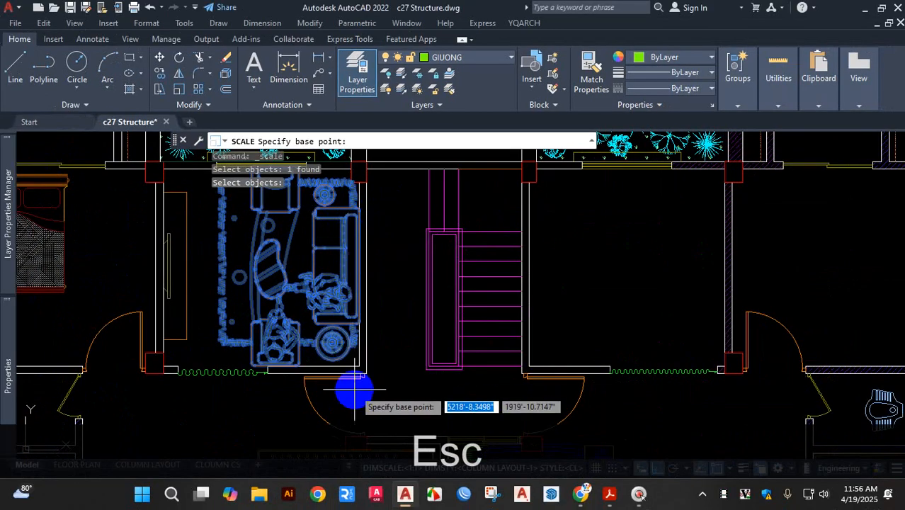
{"action": "scroll", "coordinate": [363, 388], "scroll_direction": "up", "scroll_amount": 5}
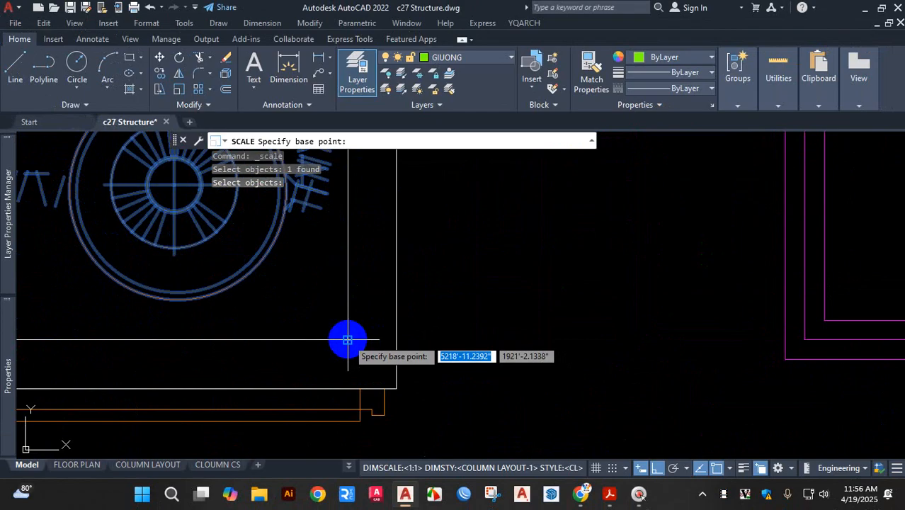
{"action": "left_click", "coordinate": [348, 340]}
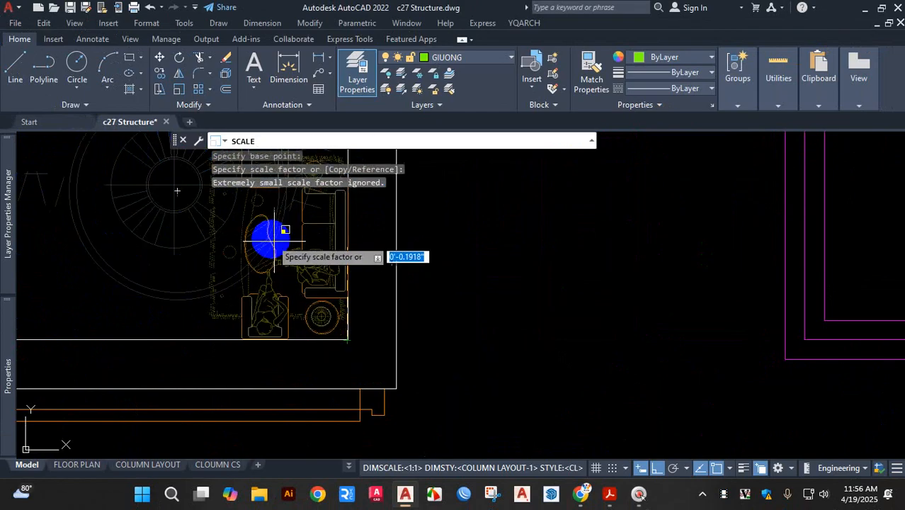
{"action": "scroll", "coordinate": [275, 241], "scroll_direction": "down", "scroll_amount": 5}
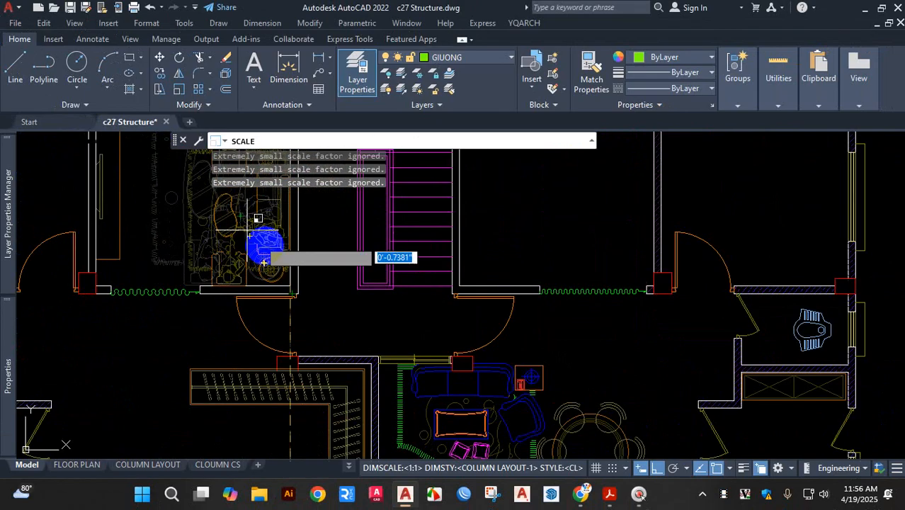
{"action": "scroll", "coordinate": [263, 262], "scroll_direction": "down", "scroll_amount": 3}
{"action": "scroll", "coordinate": [303, 283], "scroll_direction": "up", "scroll_amount": 4}
{"action": "scroll", "coordinate": [258, 253], "scroll_direction": "down", "scroll_amount": 4}
{"action": "scroll", "coordinate": [296, 262], "scroll_direction": "up", "scroll_amount": 3}
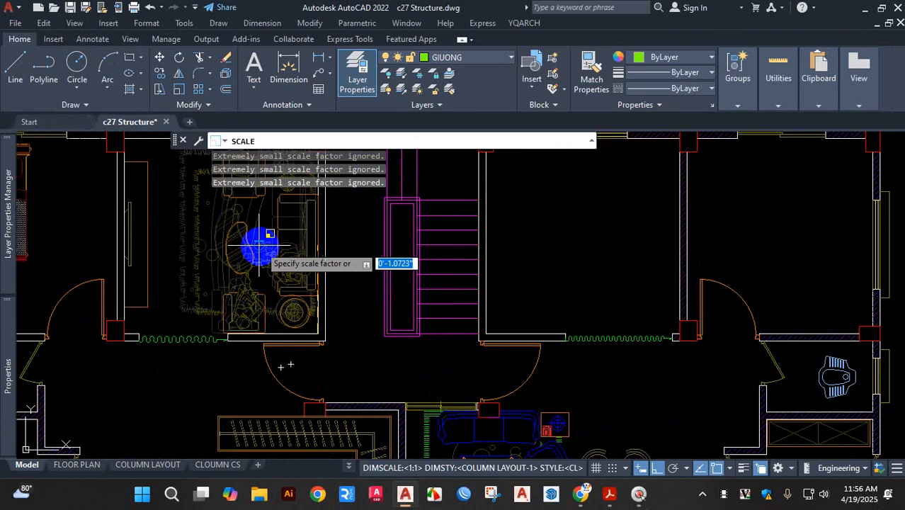
{"action": "scroll", "coordinate": [273, 258], "scroll_direction": "down", "scroll_amount": 3}
{"action": "scroll", "coordinate": [260, 247], "scroll_direction": "up", "scroll_amount": 4}
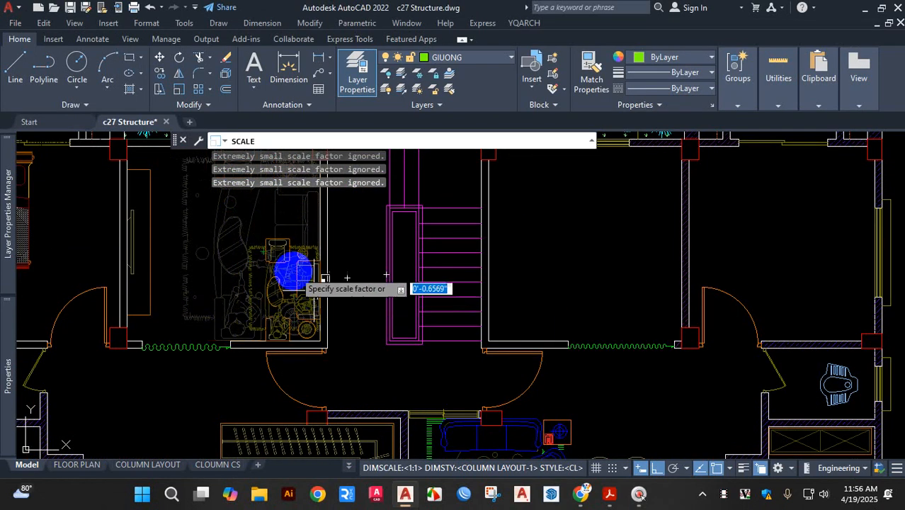
{"action": "scroll", "coordinate": [325, 277], "scroll_direction": "down", "scroll_amount": 6}
{"action": "scroll", "coordinate": [212, 234], "scroll_direction": "up", "scroll_amount": 4}
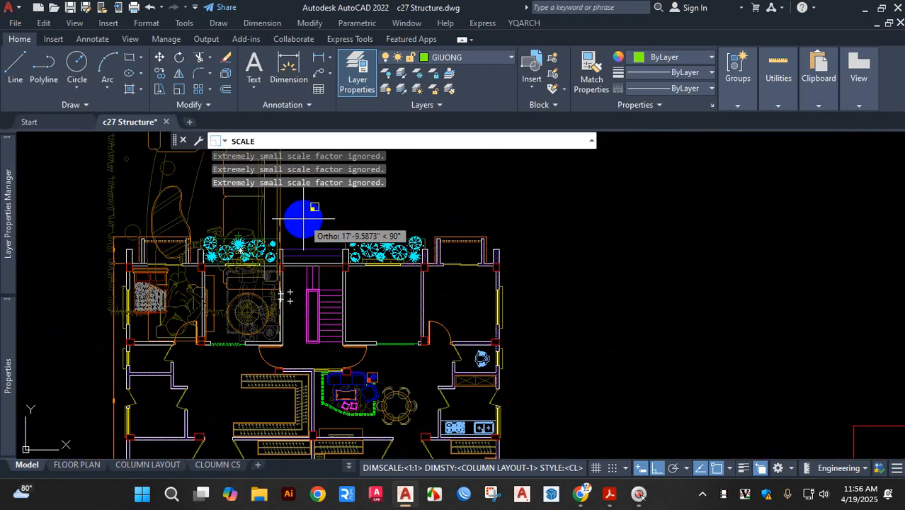
{"action": "key", "text": "Escape"}
{"action": "key", "text": "Escape"}
{"action": "key", "text": "Escape"}
Start Scale on the living room sofa set with the room's lower-right inner corner as the base point
{"action": "scroll", "coordinate": [256, 313], "scroll_direction": "up", "scroll_amount": 3}
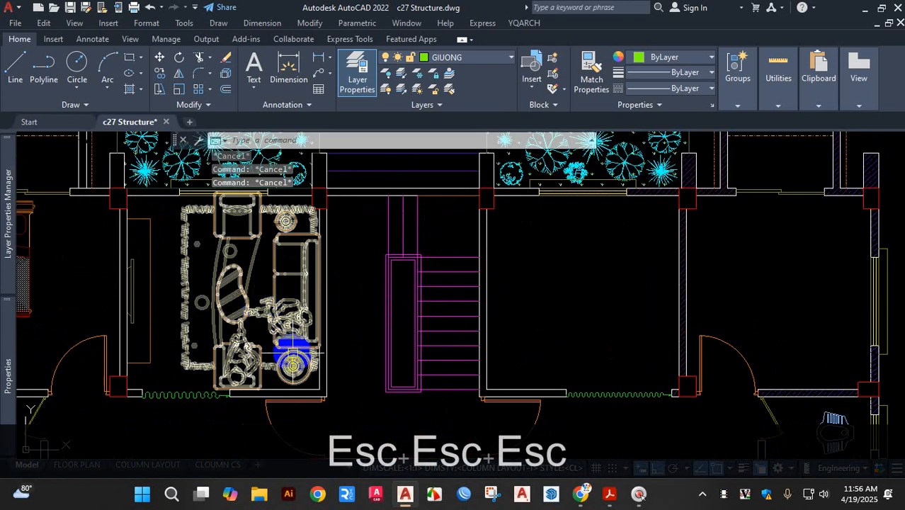
{"action": "type", "text": "sc"}
{"action": "key", "text": "space"}
{"action": "left_click", "coordinate": [268, 294]}
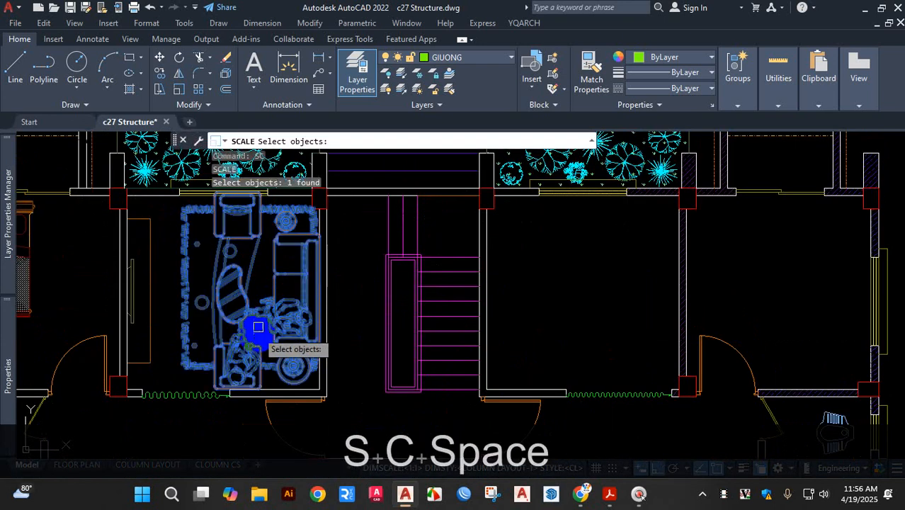
{"action": "key", "text": "space"}
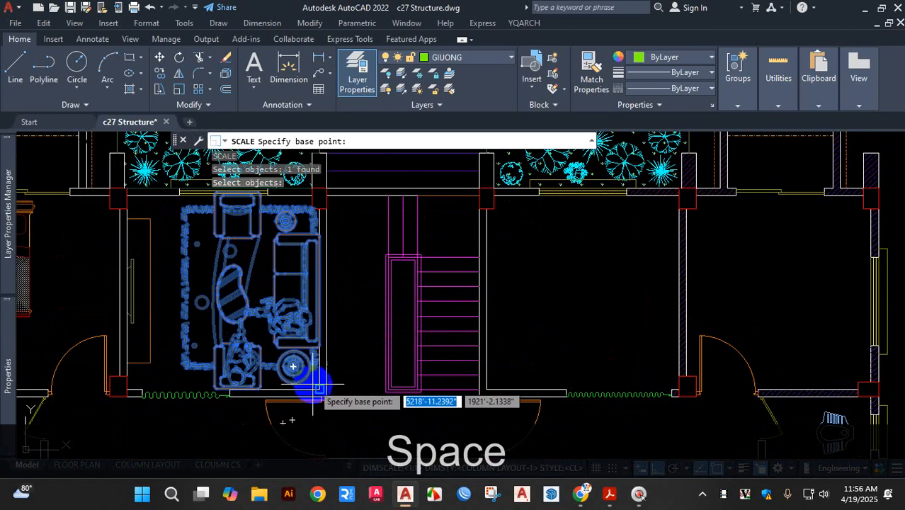
{"action": "scroll", "coordinate": [311, 381], "scroll_direction": "up", "scroll_amount": 4}
{"action": "left_click", "coordinate": [319, 389]}
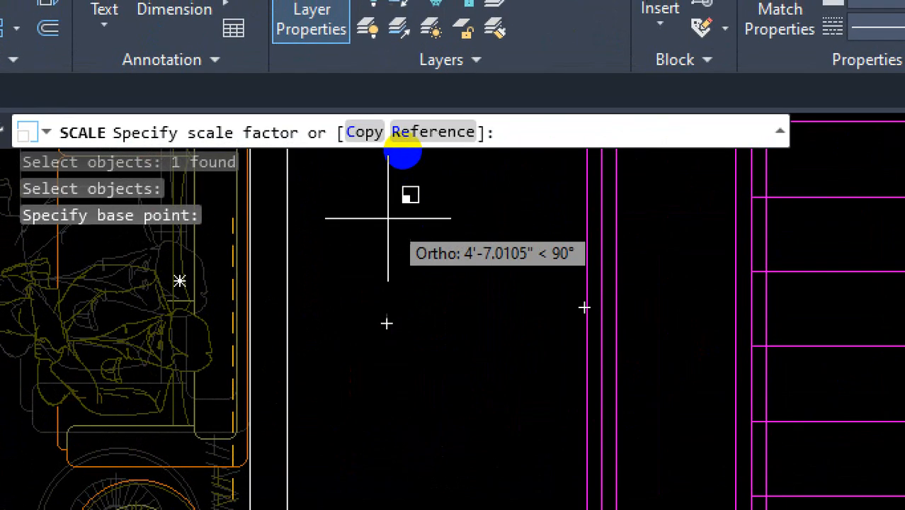
Scale the living room sofa set by a factor of 2
{"action": "left_click", "coordinate": [352, 134]}
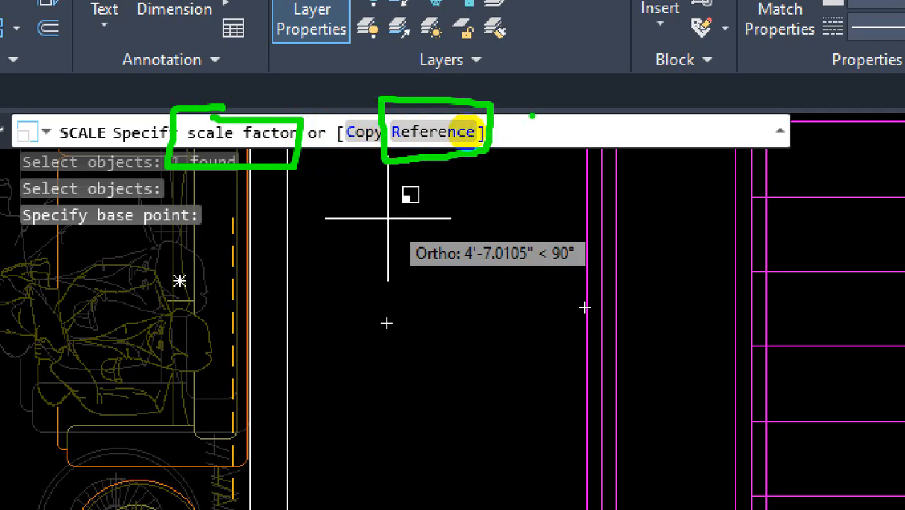
{"action": "key", "text": "Escape"}
{"action": "scroll", "coordinate": [261, 251], "scroll_direction": "down", "scroll_amount": 5}
{"action": "scroll", "coordinate": [261, 252], "scroll_direction": "down", "scroll_amount": 3}
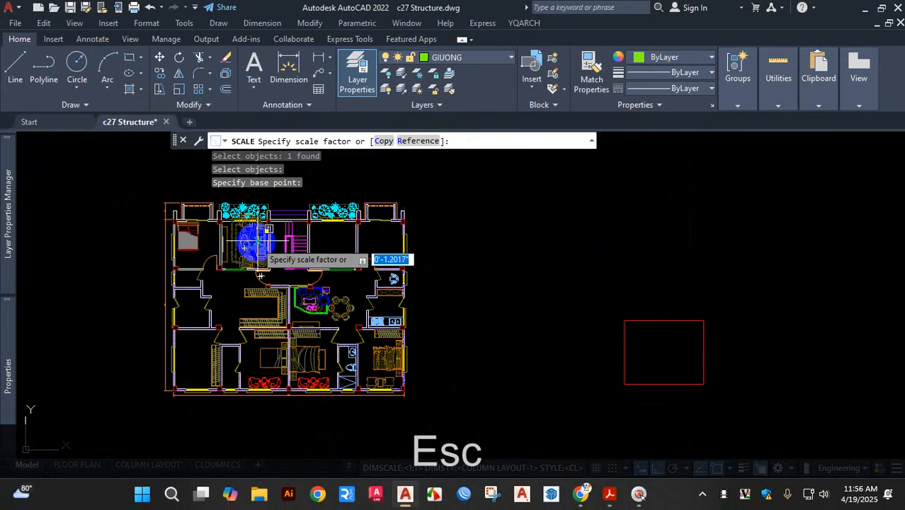
{"action": "scroll", "coordinate": [259, 248], "scroll_direction": "up", "scroll_amount": 6}
{"action": "type", "text": "2"}
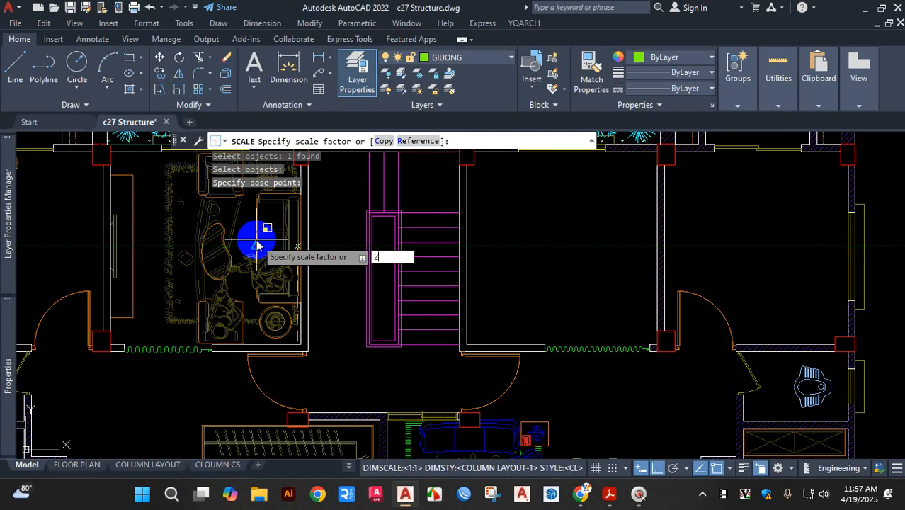
{"action": "key", "text": "Return"}
{"action": "scroll", "coordinate": [253, 223], "scroll_direction": "down", "scroll_amount": 5}
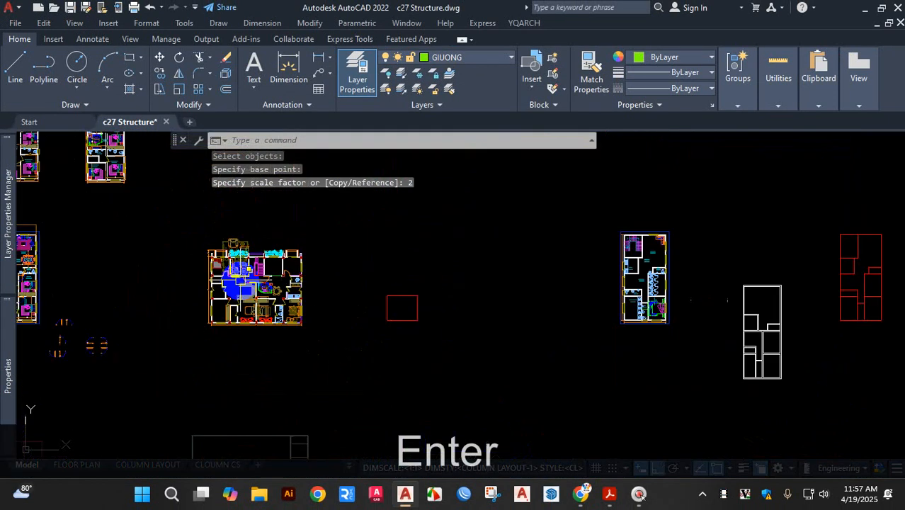
{"action": "scroll", "coordinate": [242, 238], "scroll_direction": "up", "scroll_amount": 5}
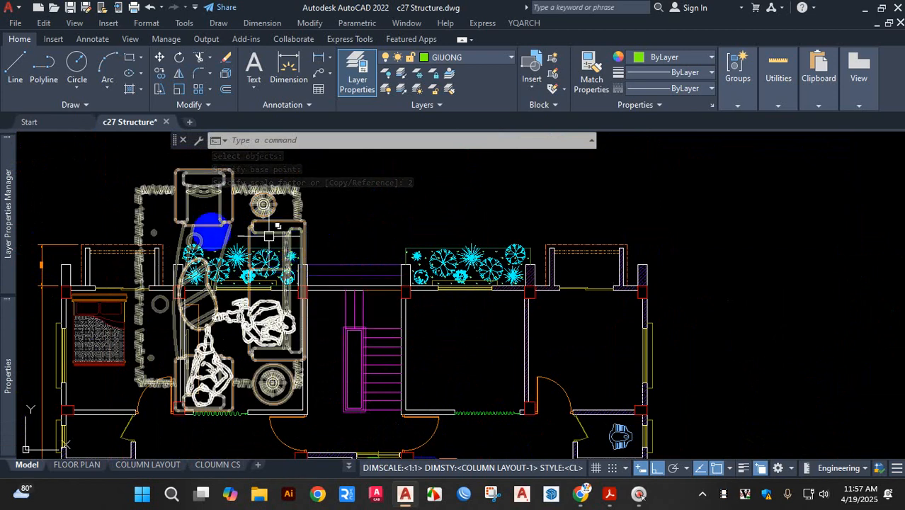
Scale the enlarged sofa set by a factor of .5 from a base point near the living room's lower-right inner corner
{"action": "type", "text": "sc"}
{"action": "key", "text": "space"}
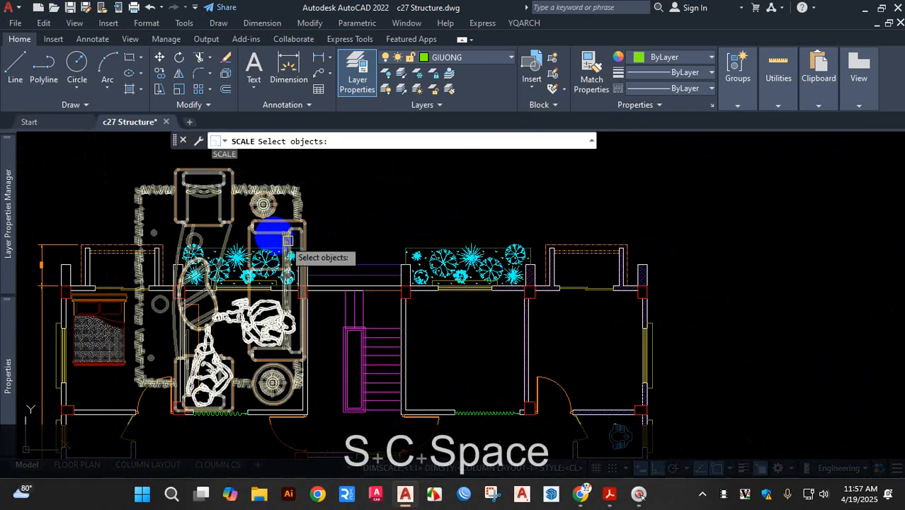
{"action": "left_click", "coordinate": [263, 207]}
{"action": "key", "text": "space"}
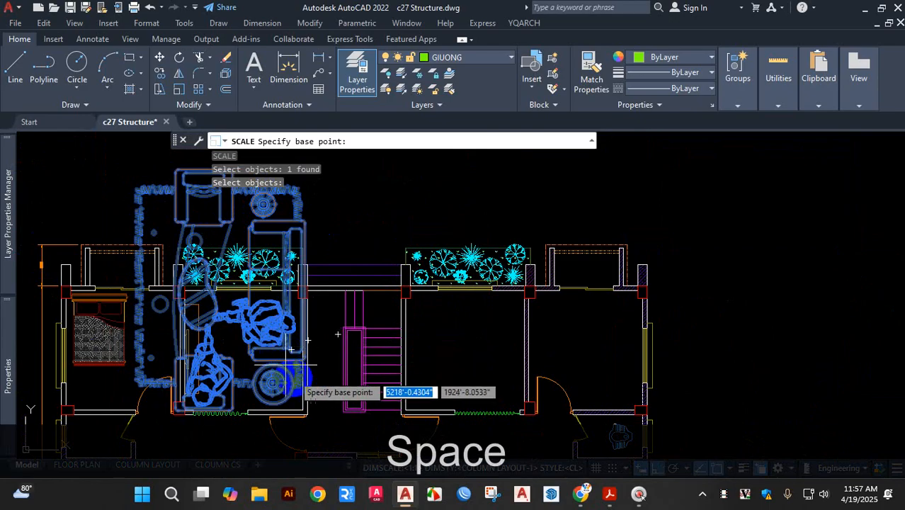
{"action": "scroll", "coordinate": [293, 403], "scroll_direction": "up", "scroll_amount": 5}
{"action": "left_click", "coordinate": [294, 404]}
{"action": "scroll", "coordinate": [293, 389], "scroll_direction": "down", "scroll_amount": 3}
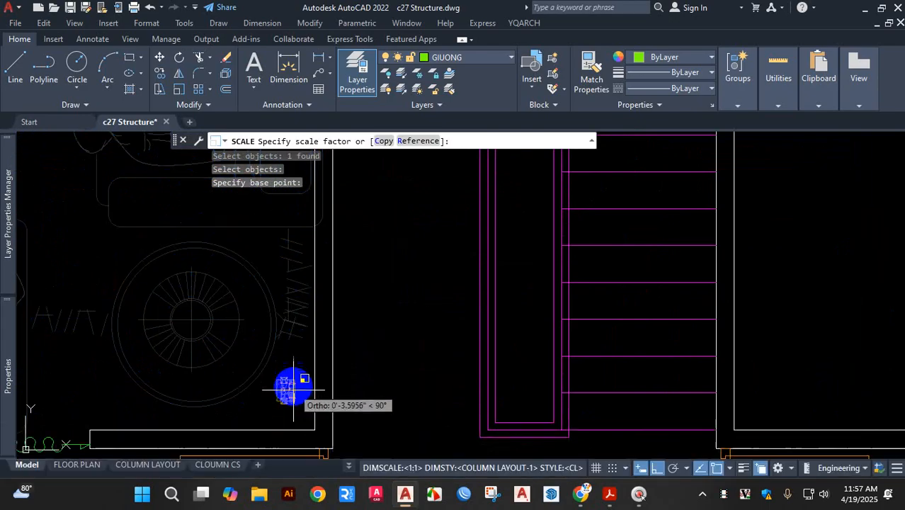
{"action": "scroll", "coordinate": [241, 347], "scroll_direction": "down", "scroll_amount": 3}
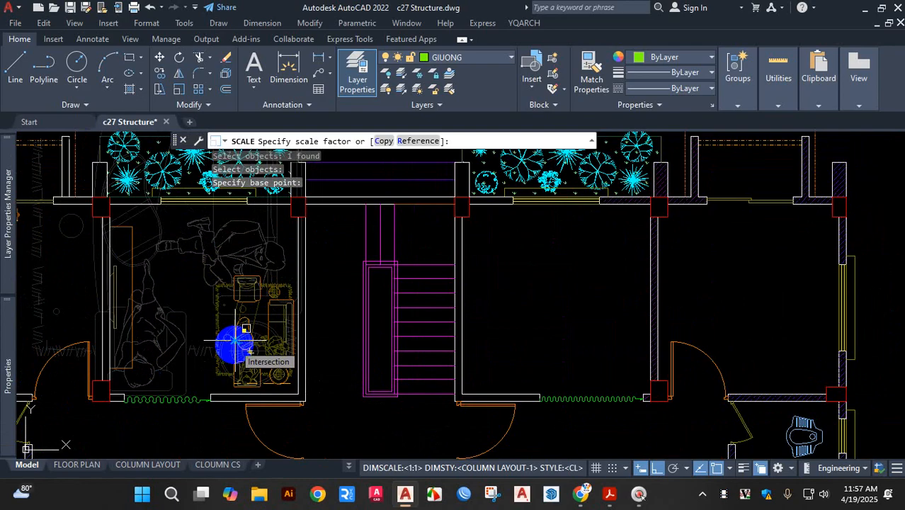
{"action": "type", "text": "1"}
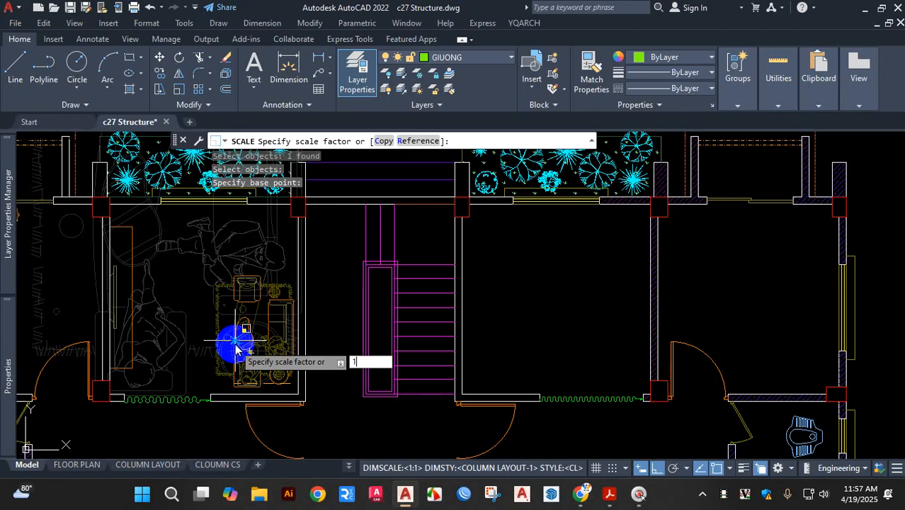
{"action": "key", "text": "BackSpace"}
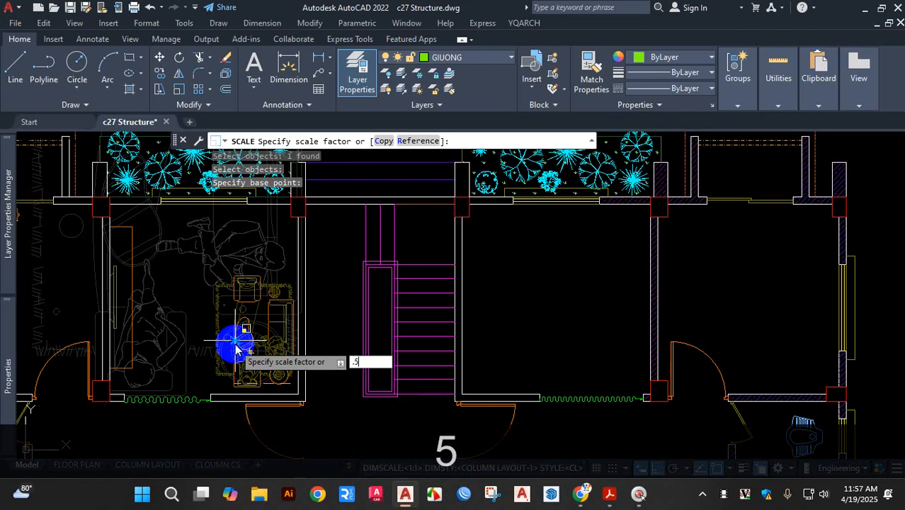
{"action": "type", "text": ".5"}
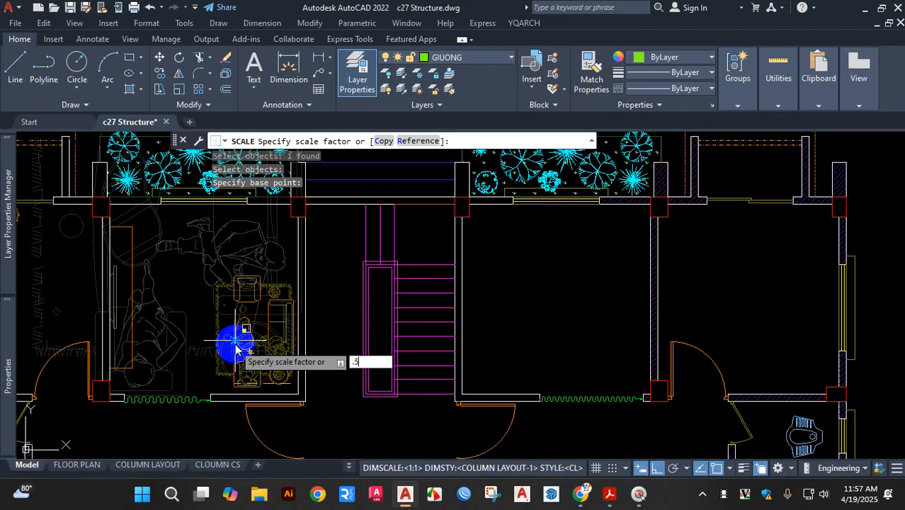
{"action": "key", "text": "Return"}
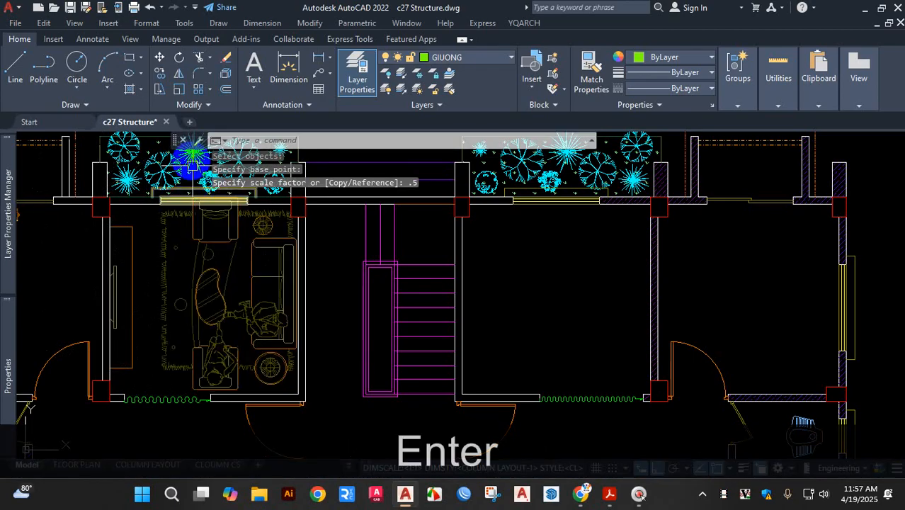
Examine how the rescaled sofa set fits against the living room's lower wall and where the upper armchair meets the window wall
{"action": "scroll", "coordinate": [241, 204], "scroll_direction": "up", "scroll_amount": 6}
{"action": "scroll", "coordinate": [238, 231], "scroll_direction": "down", "scroll_amount": 7}
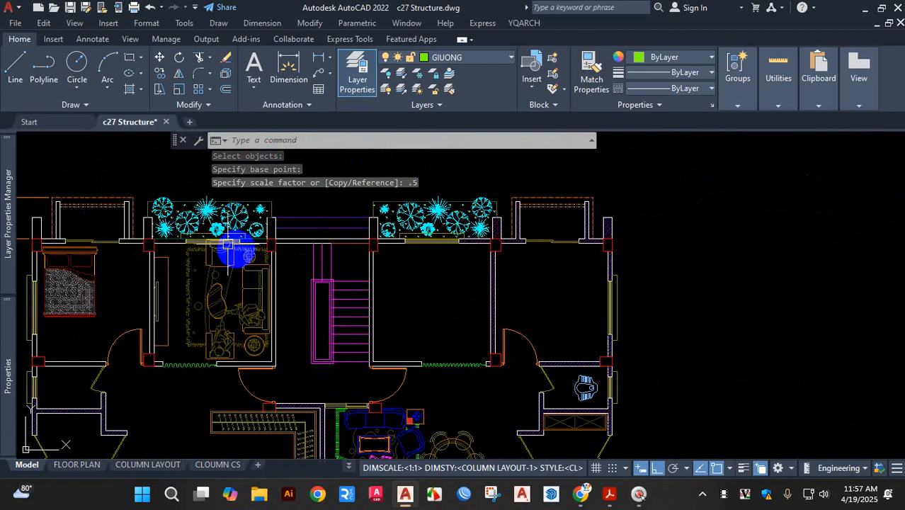
{"action": "scroll", "coordinate": [253, 333], "scroll_direction": "up", "scroll_amount": 3}
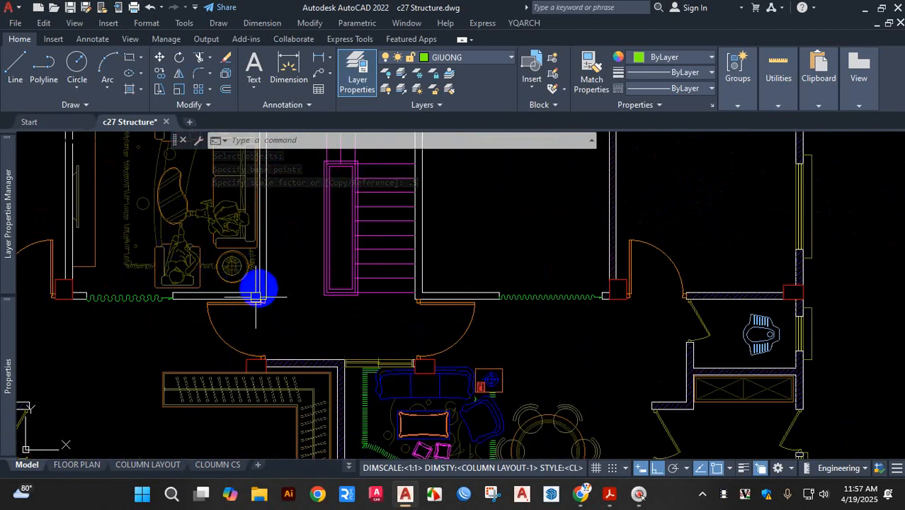
{"action": "scroll", "coordinate": [218, 296], "scroll_direction": "down", "scroll_amount": 6}
{"action": "scroll", "coordinate": [219, 255], "scroll_direction": "up", "scroll_amount": 6}
{"action": "scroll", "coordinate": [220, 255], "scroll_direction": "up", "scroll_amount": 4}
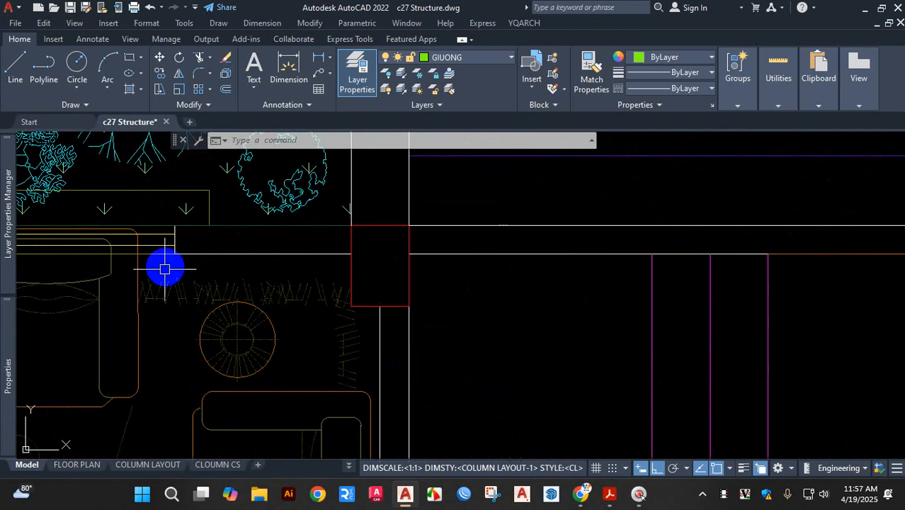
{"action": "key", "text": "ctrl+1"}
{"action": "left_click", "coordinate": [110, 280]}
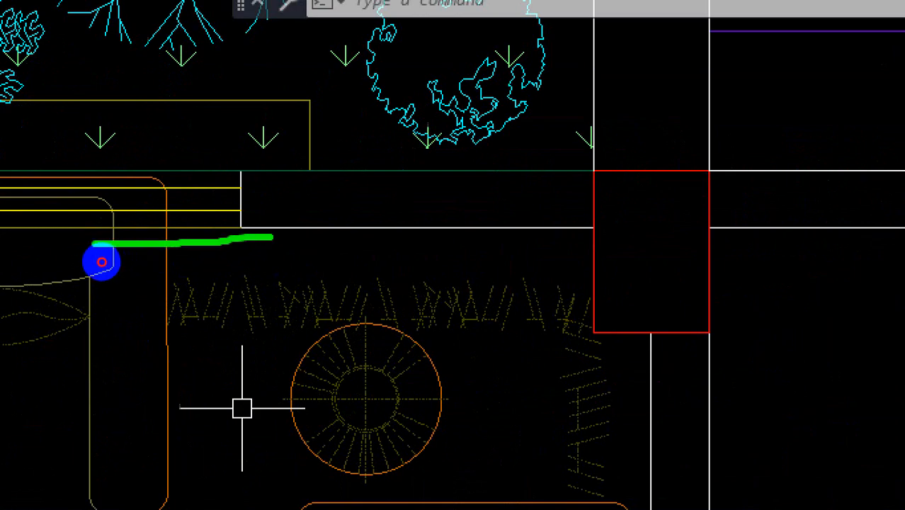
{"action": "key", "text": "Escape"}
{"action": "scroll", "coordinate": [454, 241], "scroll_direction": "down", "scroll_amount": 6}
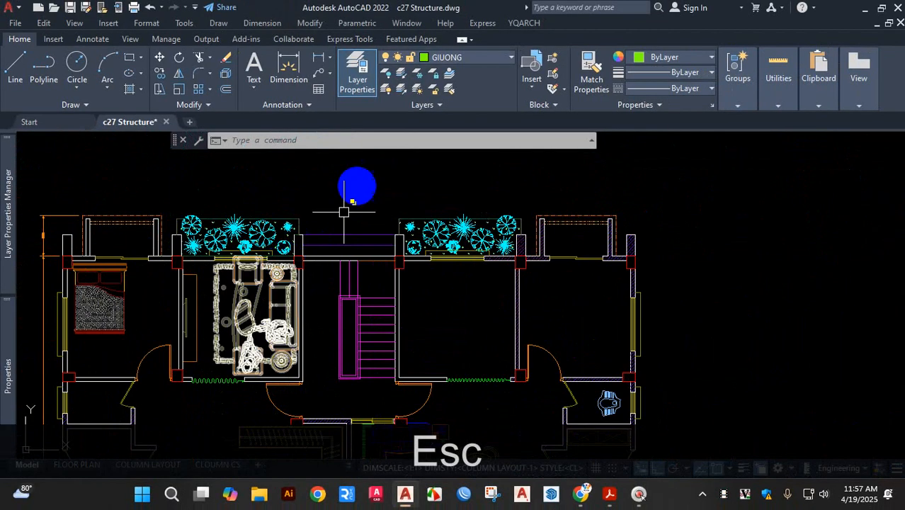
Start a reference scale of the sofa set with a base point just inside the living room's lower-right corner
{"action": "type", "text": "sc"}
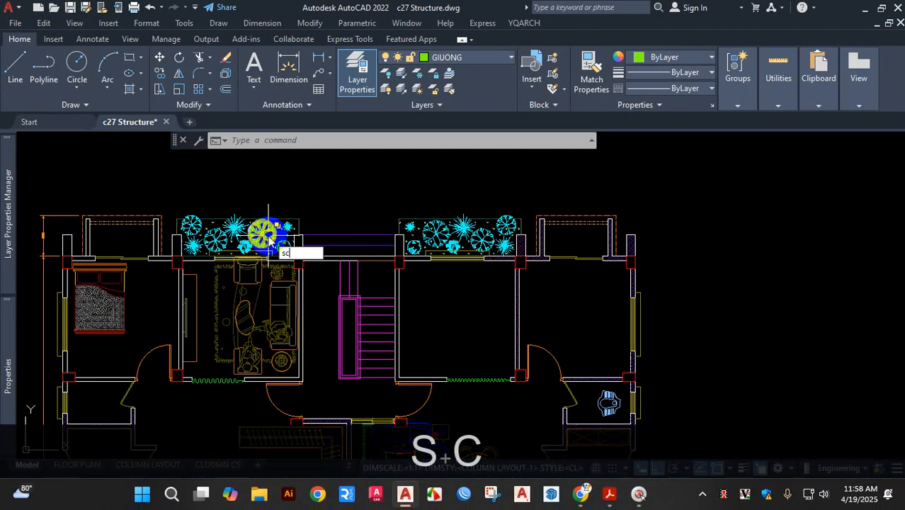
{"action": "key", "text": "Return"}
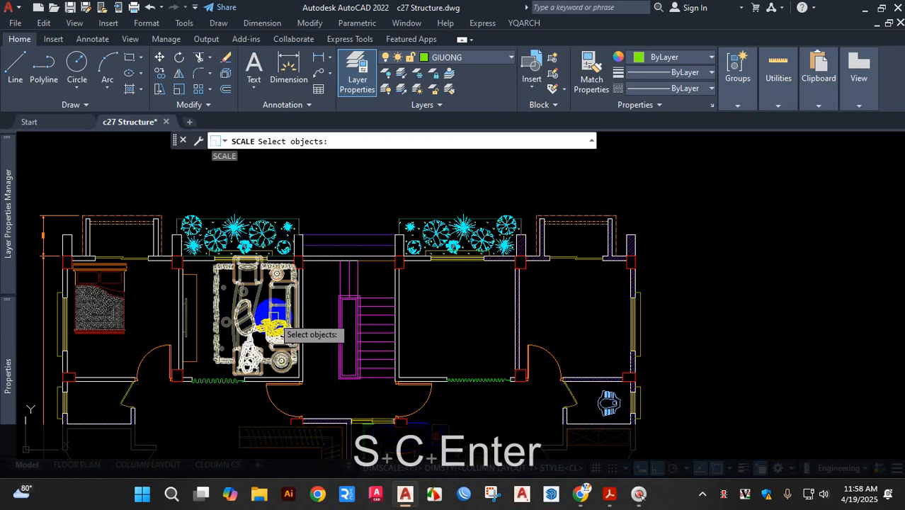
{"action": "left_click", "coordinate": [275, 320]}
{"action": "key", "text": "space"}
{"action": "scroll", "coordinate": [301, 388], "scroll_direction": "up", "scroll_amount": 2}
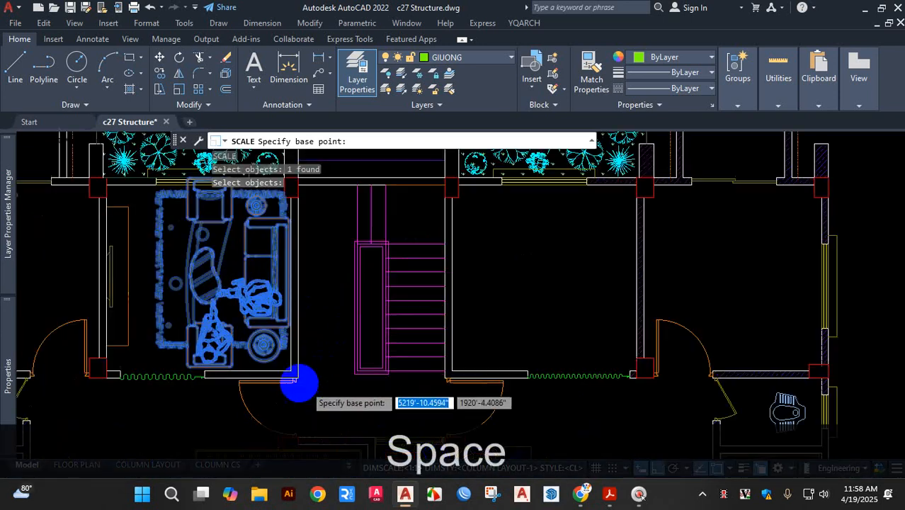
{"action": "scroll", "coordinate": [298, 381], "scroll_direction": "up", "scroll_amount": 5}
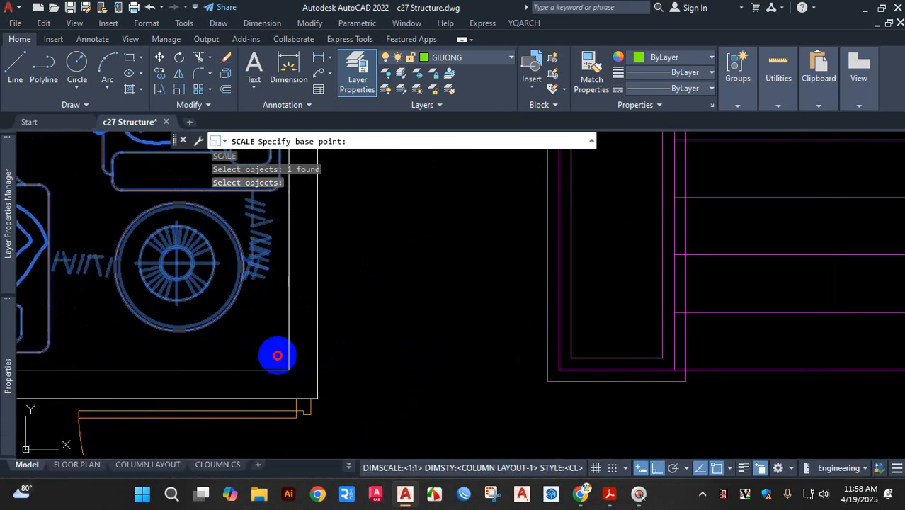
{"action": "left_click", "coordinate": [276, 356]}
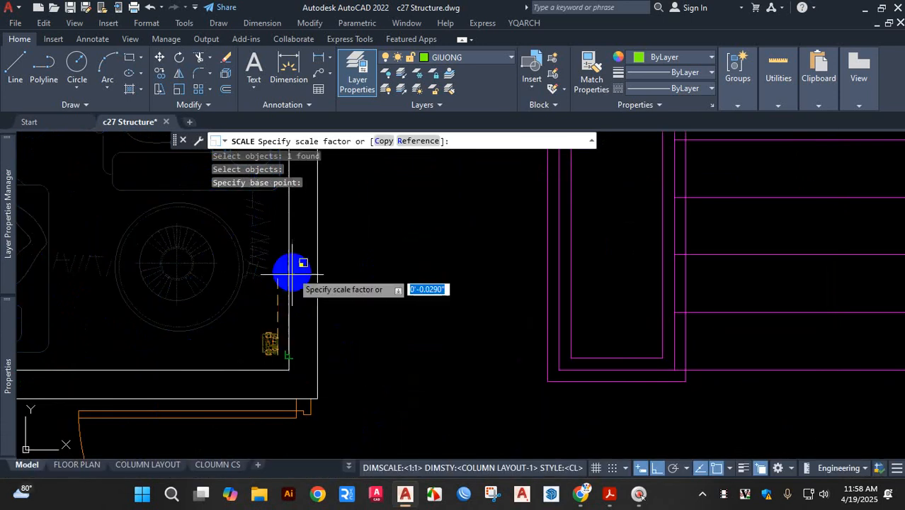
{"action": "left_click", "coordinate": [417, 142]}
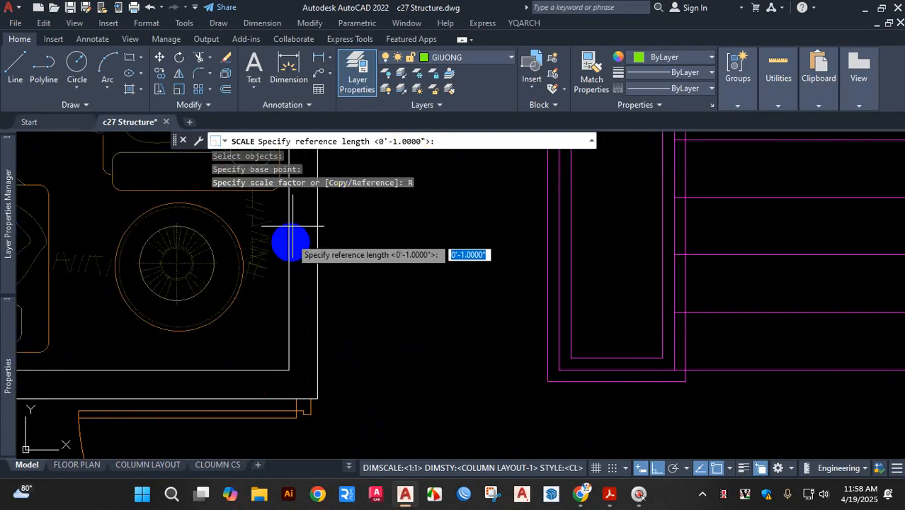
Define the reference length from the midpoint of the upper armchair's back edge straight down to the lower armchair's back edge
{"action": "scroll", "coordinate": [291, 234], "scroll_direction": "down", "scroll_amount": 2}
{"action": "scroll", "coordinate": [253, 356], "scroll_direction": "down", "scroll_amount": 3}
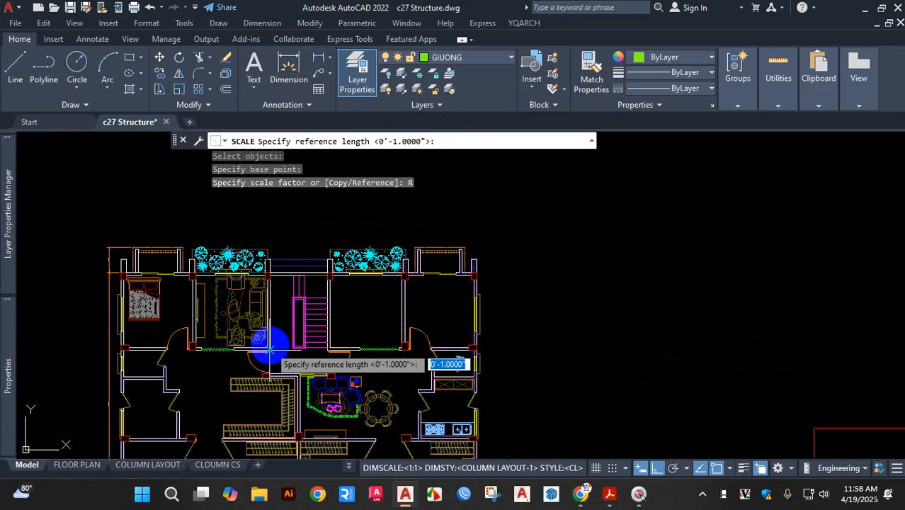
{"action": "scroll", "coordinate": [269, 333], "scroll_direction": "up", "scroll_amount": 1}
{"action": "scroll", "coordinate": [216, 255], "scroll_direction": "up", "scroll_amount": 3}
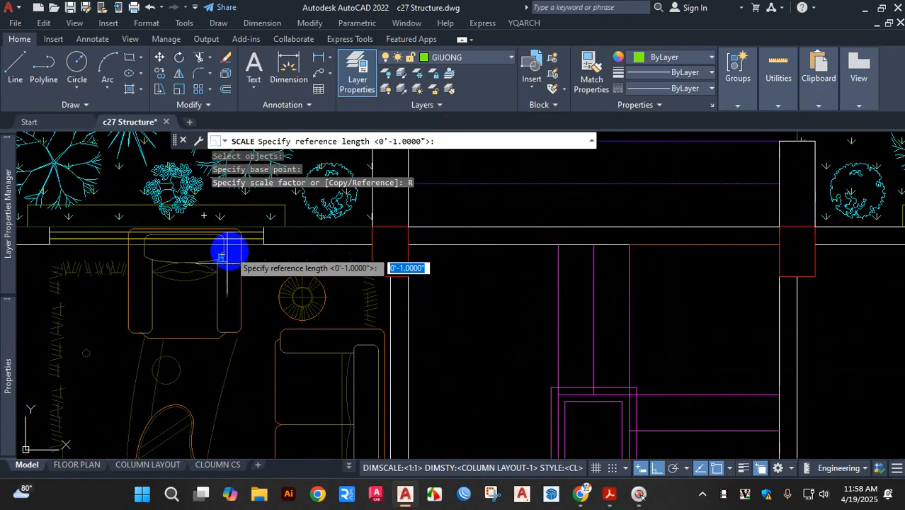
{"action": "scroll", "coordinate": [222, 251], "scroll_direction": "up", "scroll_amount": 3}
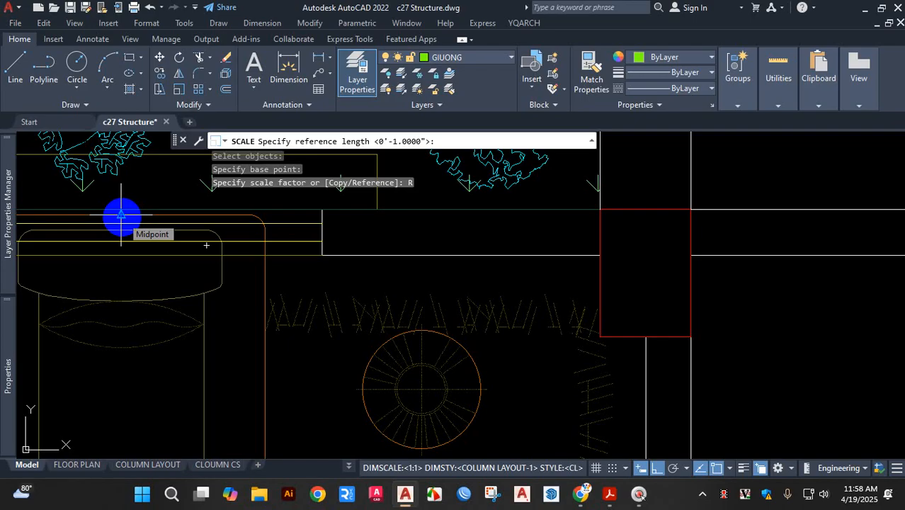
{"action": "scroll", "coordinate": [122, 214], "scroll_direction": "down", "scroll_amount": 3}
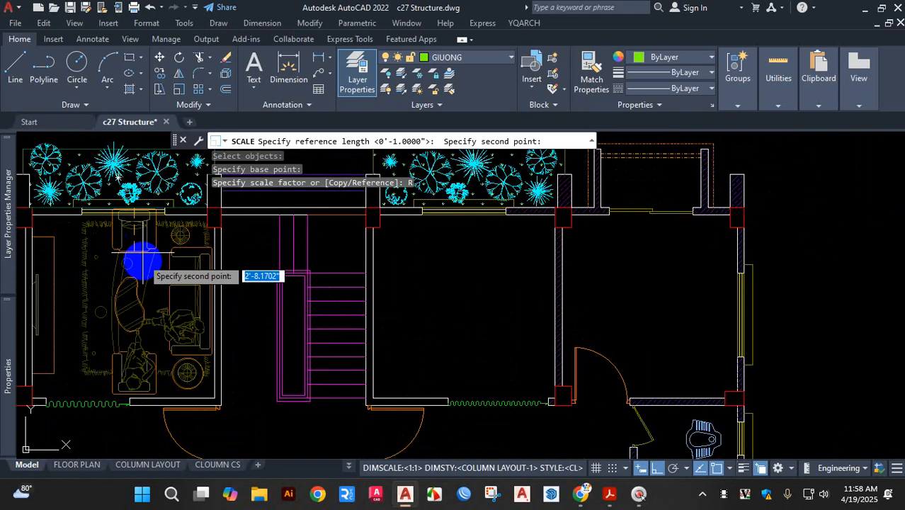
{"action": "scroll", "coordinate": [133, 396], "scroll_direction": "up", "scroll_amount": 4}
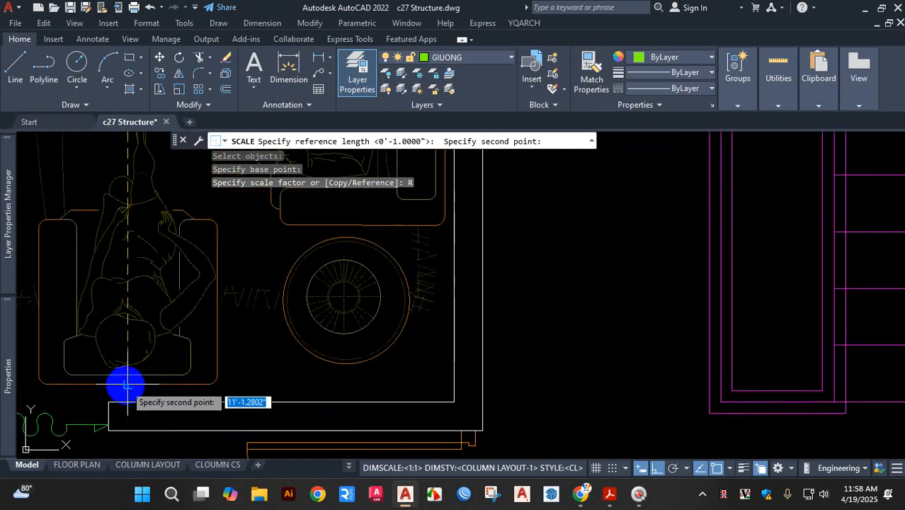
{"action": "left_click", "coordinate": [126, 384]}
{"action": "scroll", "coordinate": [148, 337], "scroll_direction": "down", "scroll_amount": 3}
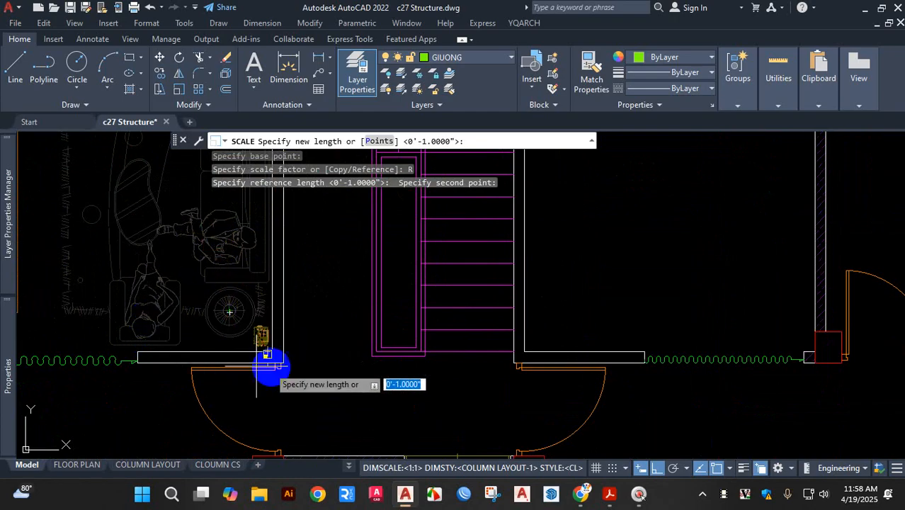
Try to set the sofa set's new length by picking the room's lower-right inner corner
{"action": "scroll", "coordinate": [179, 357], "scroll_direction": "up", "scroll_amount": 2}
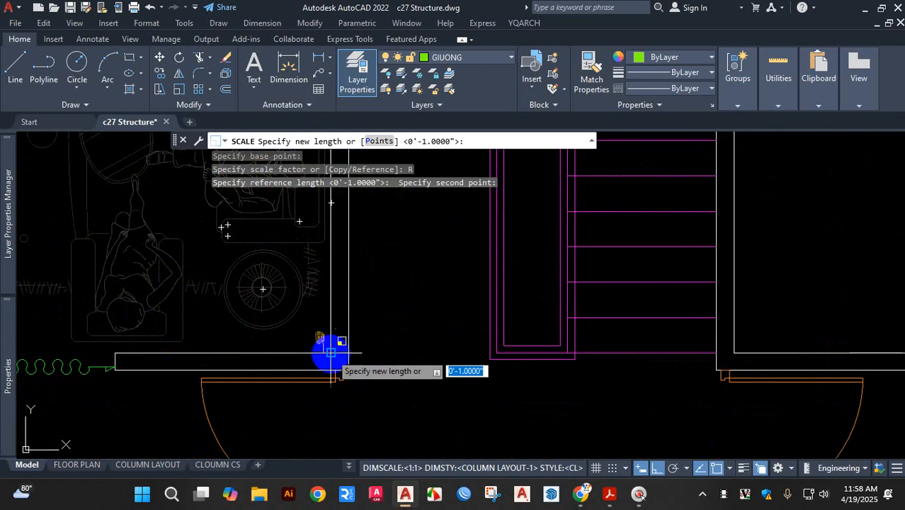
{"action": "left_click", "coordinate": [330, 352]}
{"action": "scroll", "coordinate": [291, 307], "scroll_direction": "down", "scroll_amount": 4}
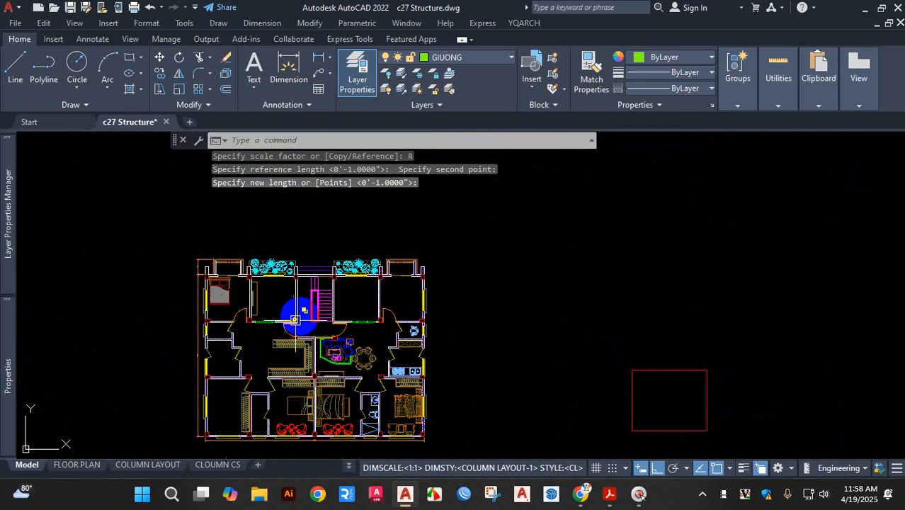
{"action": "scroll", "coordinate": [291, 308], "scroll_direction": "up", "scroll_amount": 5}
{"action": "key", "text": "Escape"}
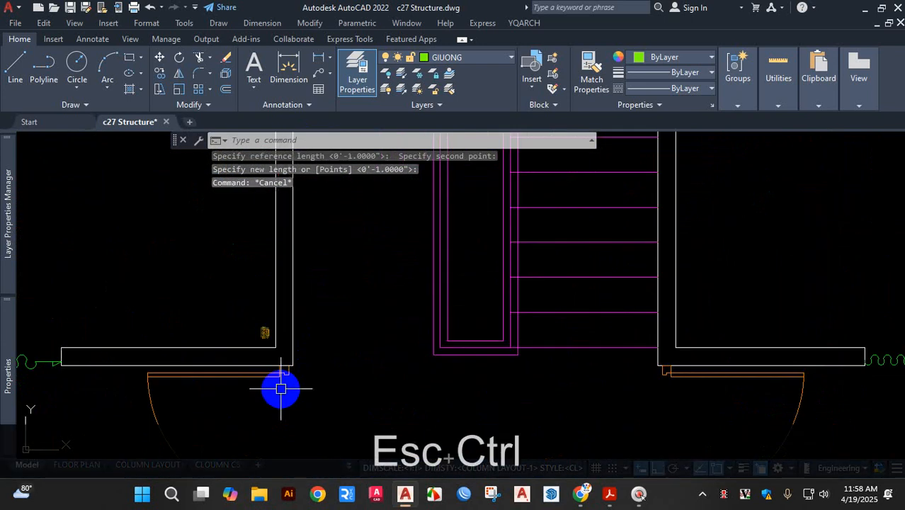
Undo the reference scaling of the sofa set
{"action": "key", "text": "ctrl+z"}
{"action": "key", "text": "ctrl+z"}
{"action": "key", "text": "ctrl+z"}
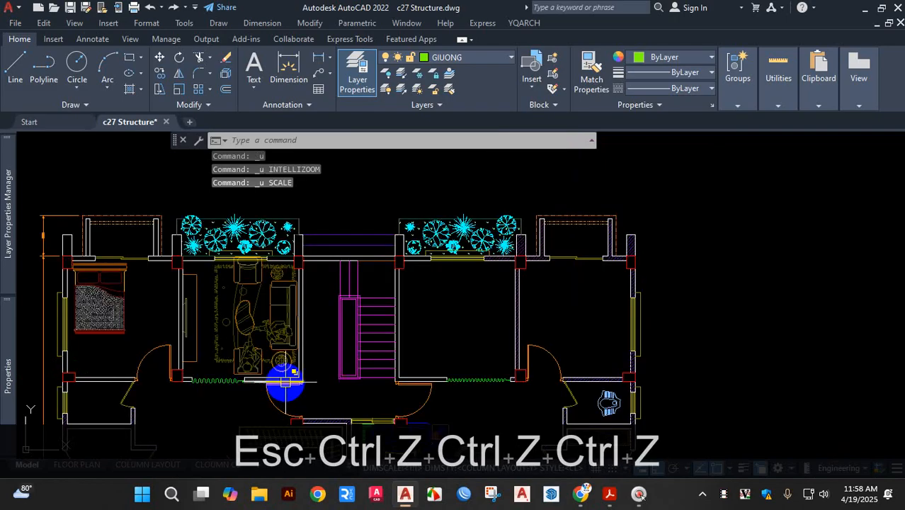
{"action": "scroll", "coordinate": [265, 375], "scroll_direction": "up", "scroll_amount": 2}
{"action": "type", "text": "sc"}
{"action": "key", "text": "space"}
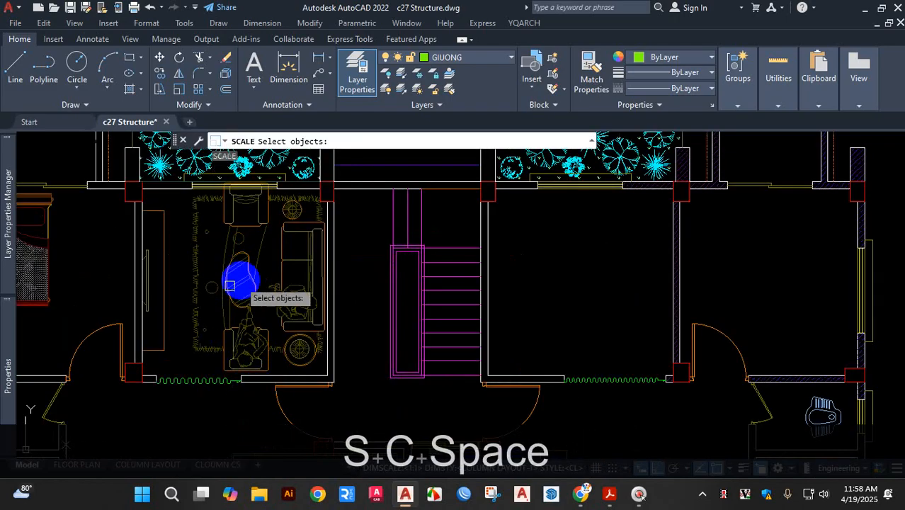
{"action": "left_click", "coordinate": [244, 267]}
{"action": "key", "text": "space"}
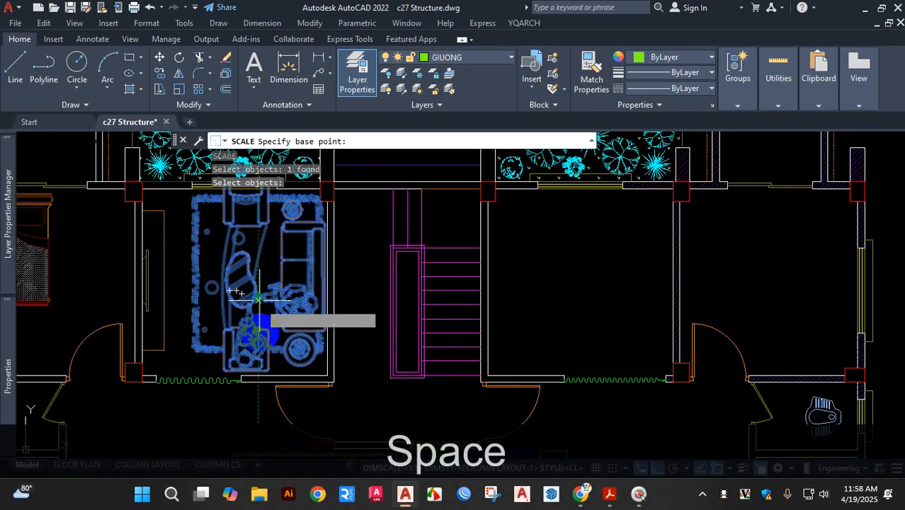
{"action": "scroll", "coordinate": [241, 381], "scroll_direction": "up", "scroll_amount": 4}
{"action": "left_click", "coordinate": [216, 376]}
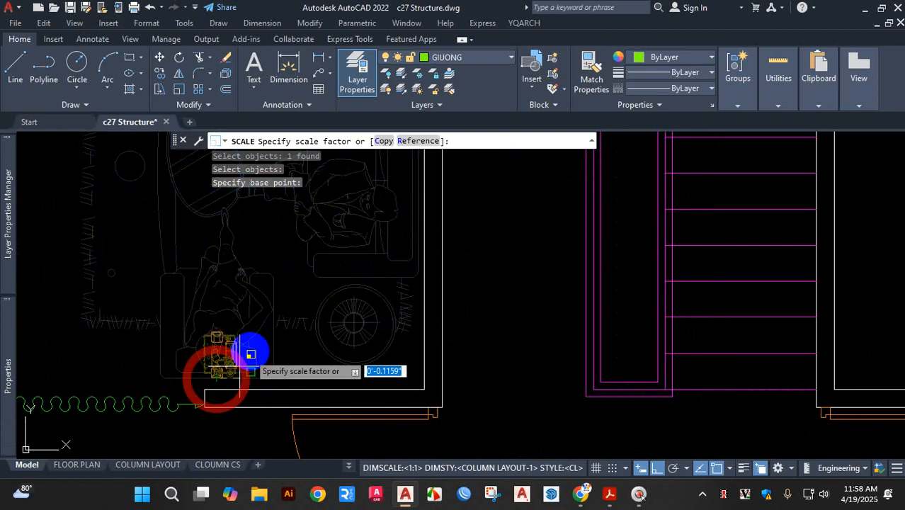
{"action": "left_click", "coordinate": [410, 141]}
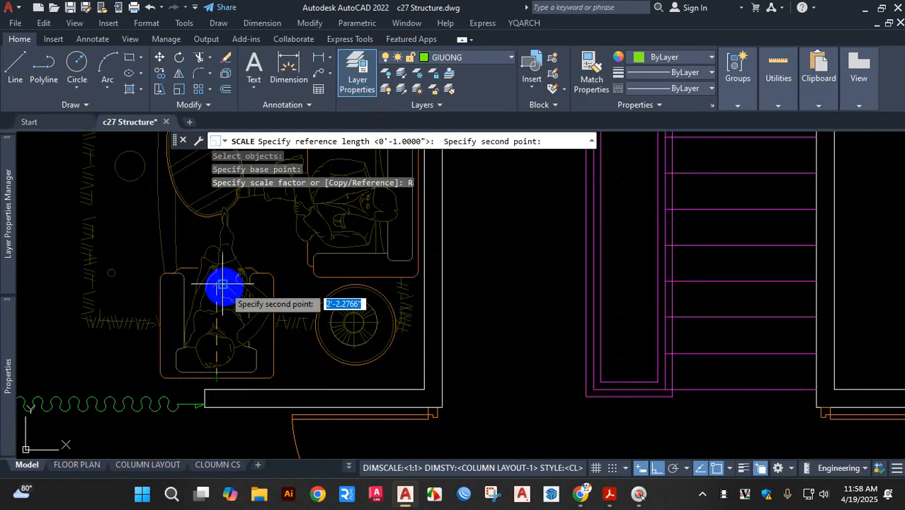
{"action": "scroll", "coordinate": [231, 306], "scroll_direction": "down", "scroll_amount": 4}
{"action": "scroll", "coordinate": [219, 236], "scroll_direction": "up", "scroll_amount": 2}
{"action": "scroll", "coordinate": [218, 242], "scroll_direction": "up", "scroll_amount": 5}
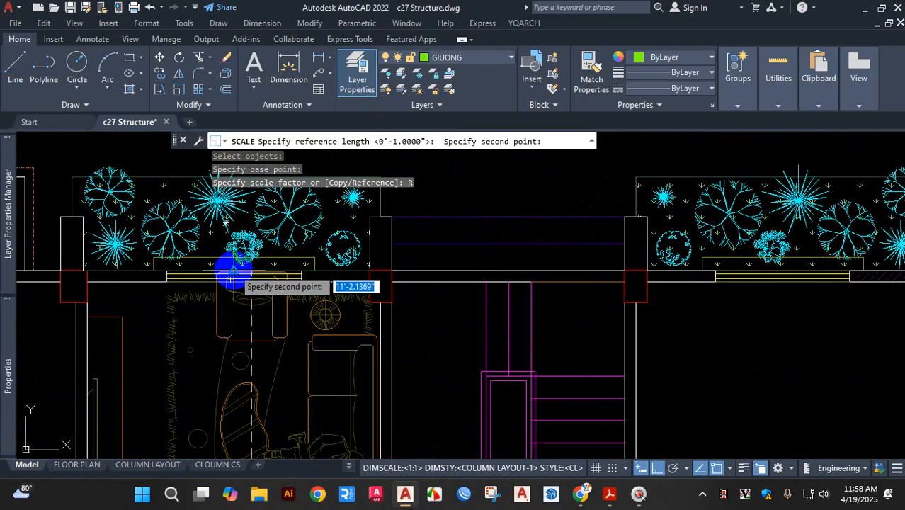
{"action": "left_click", "coordinate": [259, 268]}
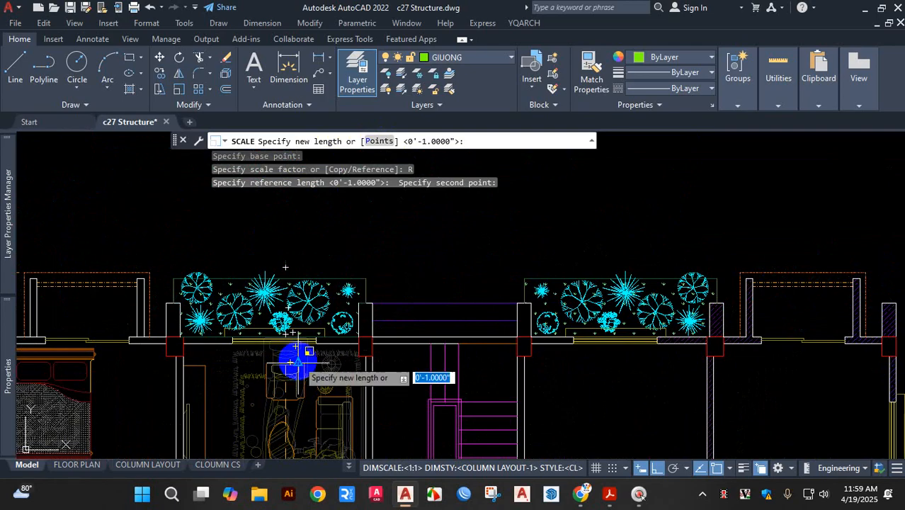
{"action": "key", "text": "Escape"}
Dimension the living room's clear depth between the inner faces of its upper and lower walls, placing the dimension line in the stair hall
{"action": "scroll", "coordinate": [354, 263], "scroll_direction": "up", "scroll_amount": 6}
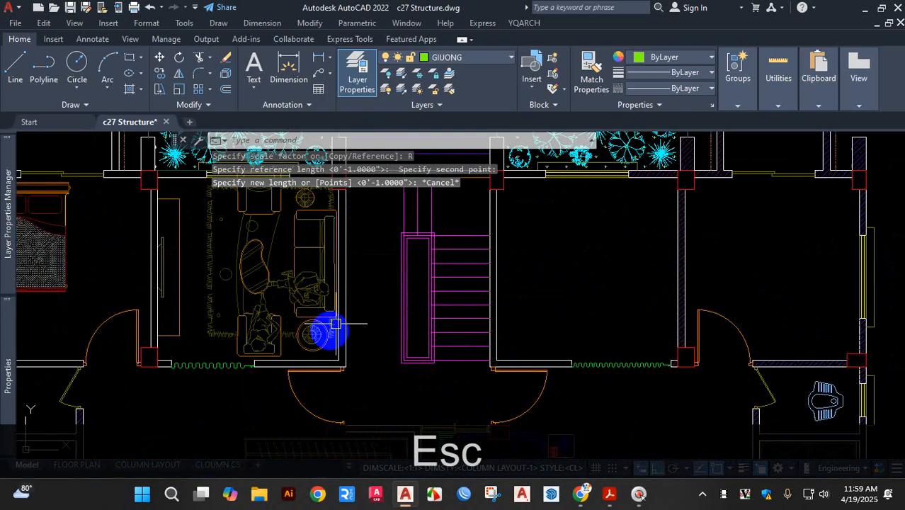
{"action": "left_click", "coordinate": [287, 65]}
{"action": "scroll", "coordinate": [263, 333], "scroll_direction": "down", "scroll_amount": 3}
{"action": "scroll", "coordinate": [262, 263], "scroll_direction": "up", "scroll_amount": 8}
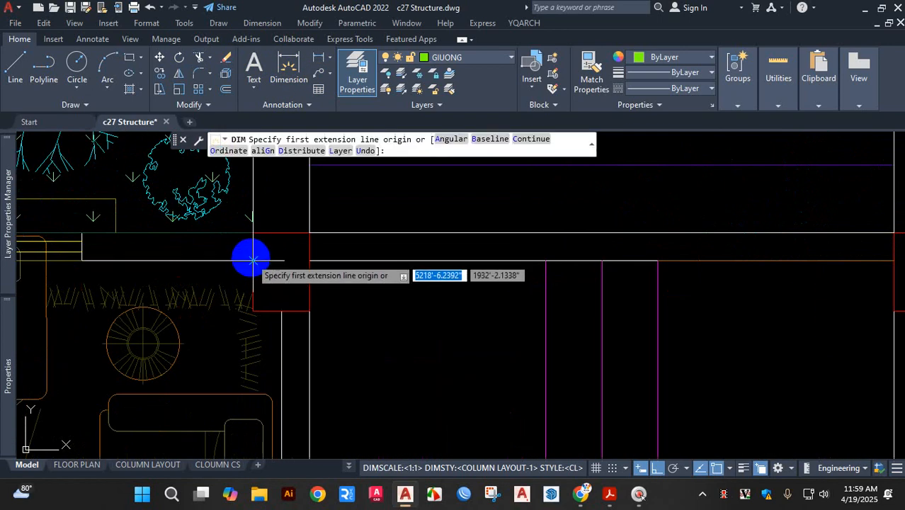
{"action": "left_click", "coordinate": [249, 258]}
{"action": "scroll", "coordinate": [262, 196], "scroll_direction": "down", "scroll_amount": 3}
{"action": "scroll", "coordinate": [268, 317], "scroll_direction": "up", "scroll_amount": 5}
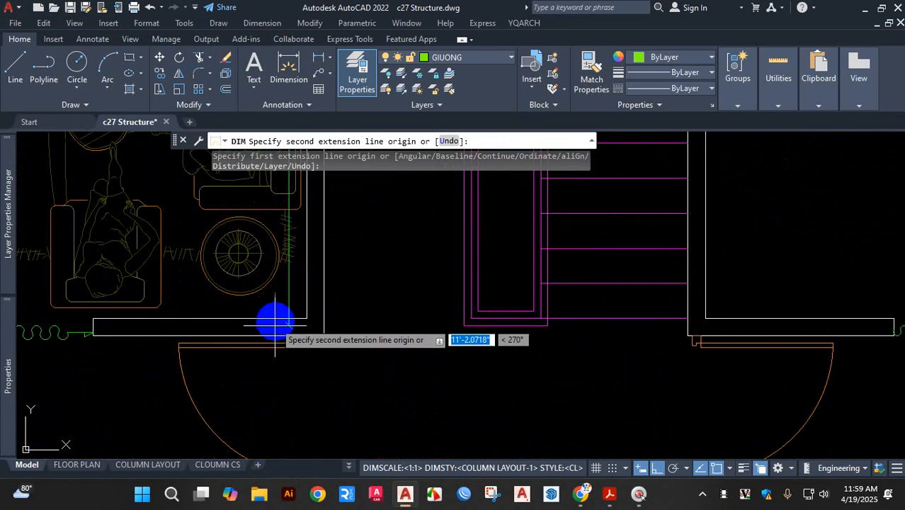
{"action": "left_click", "coordinate": [285, 318]}
{"action": "scroll", "coordinate": [322, 289], "scroll_direction": "down", "scroll_amount": 3}
{"action": "scroll", "coordinate": [329, 289], "scroll_direction": "up", "scroll_amount": 5}
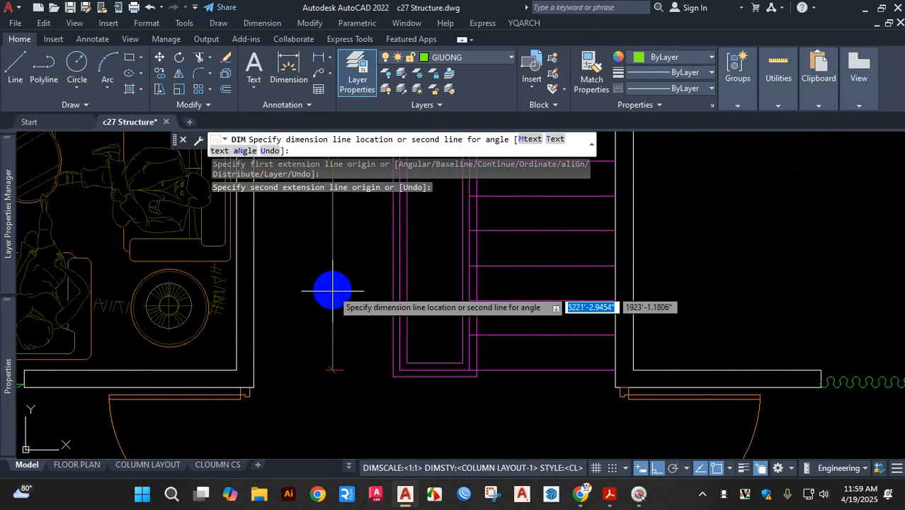
{"action": "left_click", "coordinate": [328, 290]}
{"action": "scroll", "coordinate": [343, 161], "scroll_direction": "down", "scroll_amount": 3}
{"action": "scroll", "coordinate": [353, 277], "scroll_direction": "up", "scroll_amount": 6}
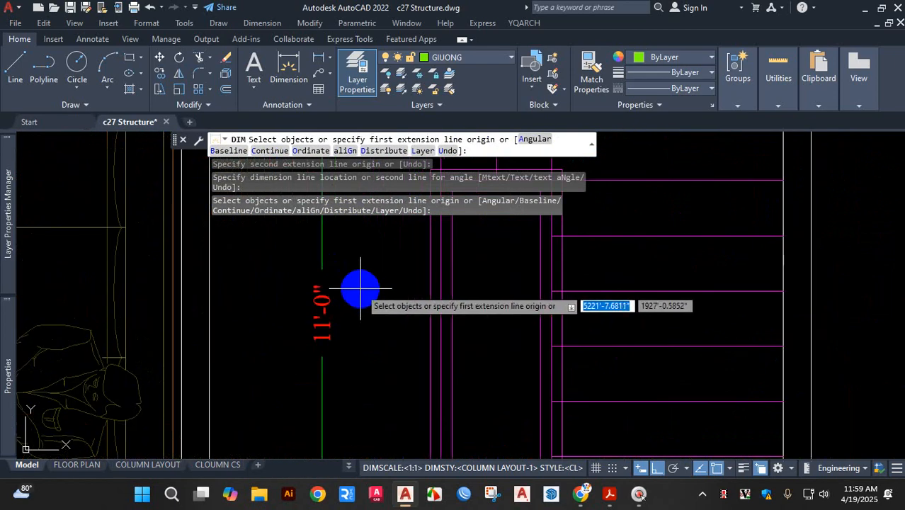
{"action": "key", "text": "Escape"}
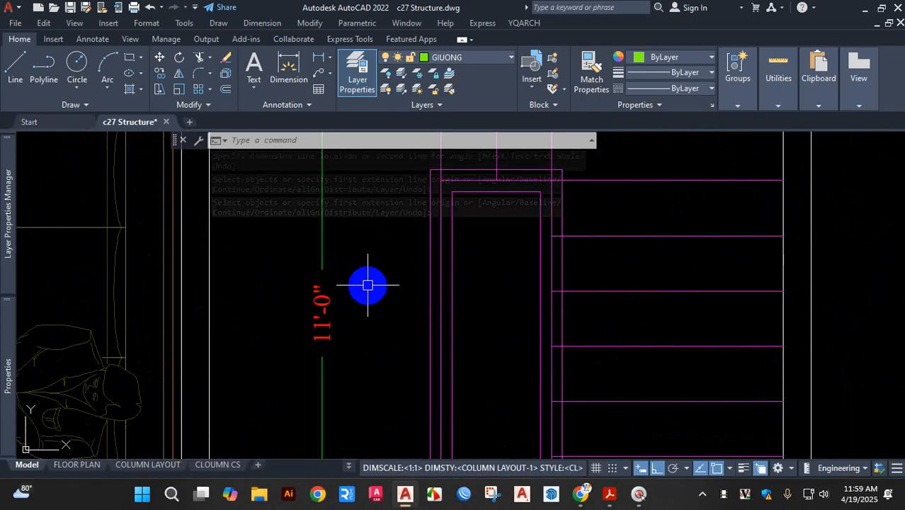
Start a reference scale of the living room sofa set with its base point at the midpoint of the lower armchair's back edge
{"action": "scroll", "coordinate": [357, 261], "scroll_direction": "down", "scroll_amount": 6}
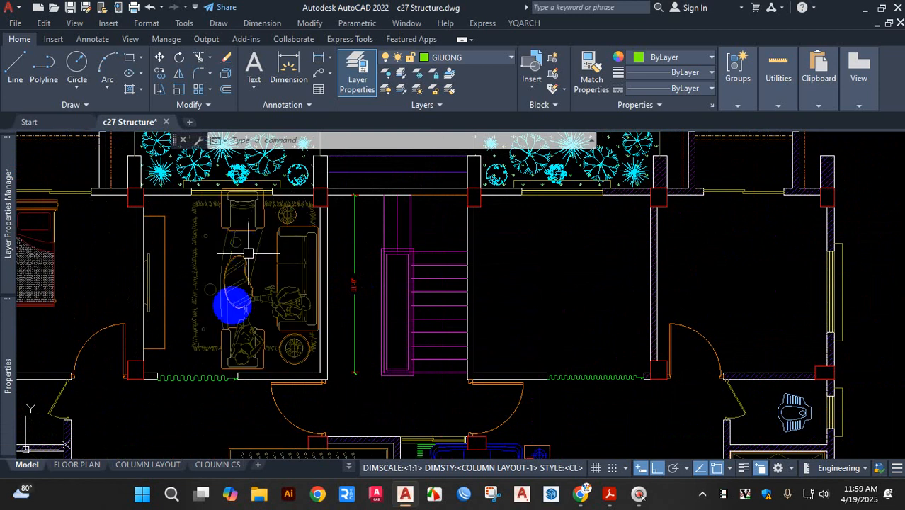
{"action": "type", "text": "sc"}
{"action": "key", "text": "space"}
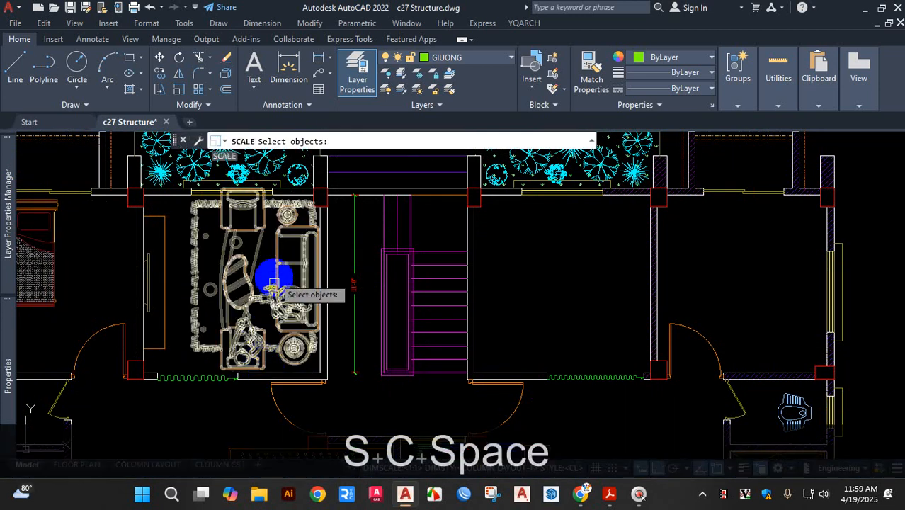
{"action": "left_click", "coordinate": [274, 277]}
{"action": "key", "text": "space"}
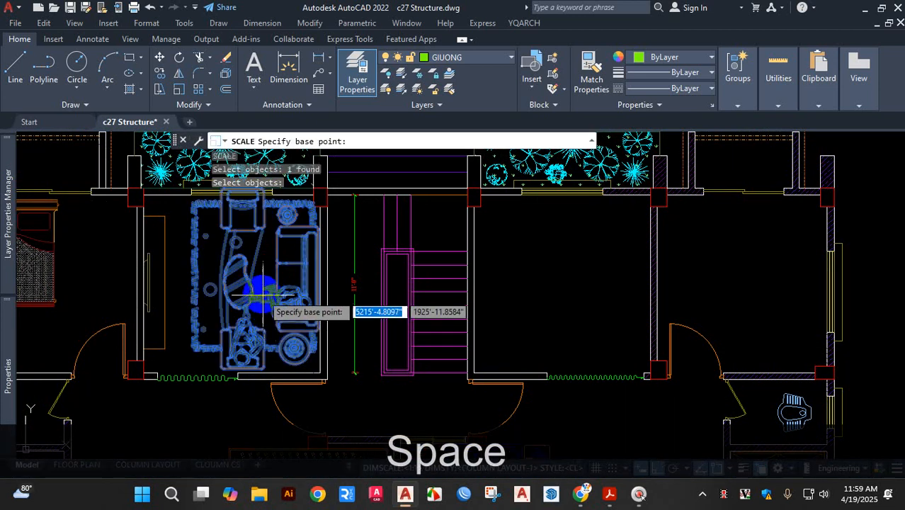
{"action": "scroll", "coordinate": [249, 380], "scroll_direction": "up", "scroll_amount": 3}
{"action": "left_click", "coordinate": [263, 356]}
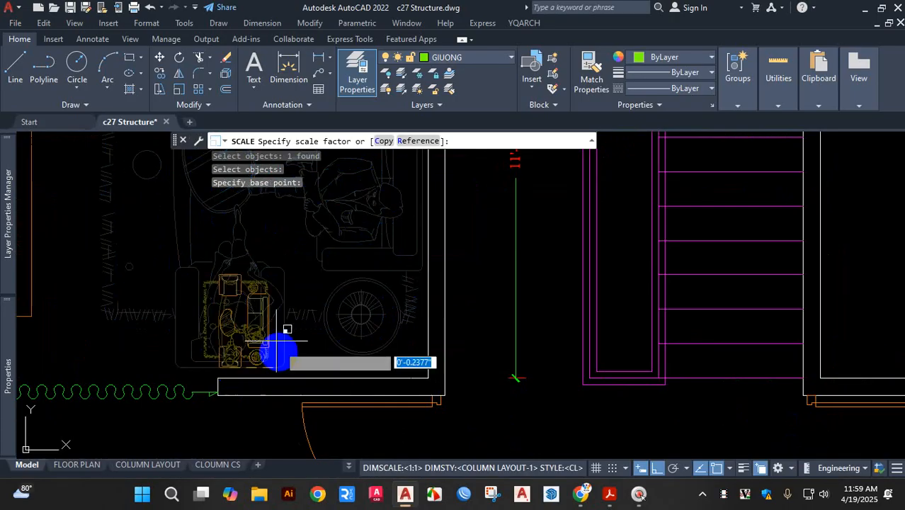
{"action": "left_click", "coordinate": [417, 141]}
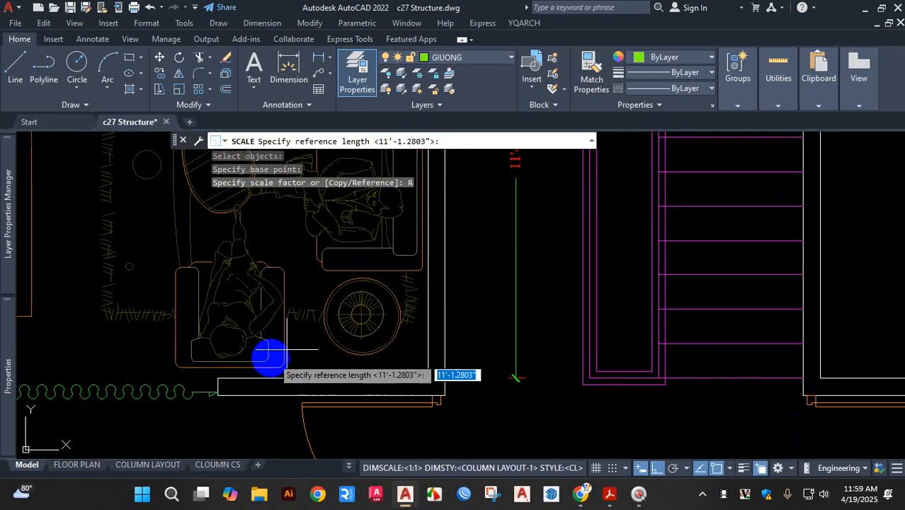
Take the reference length from the lower armchair's back edge to the upper armchair's back edge and set the new length to 10.5'
{"action": "left_click", "coordinate": [229, 368]}
{"action": "scroll", "coordinate": [231, 368], "scroll_direction": "down", "scroll_amount": 4}
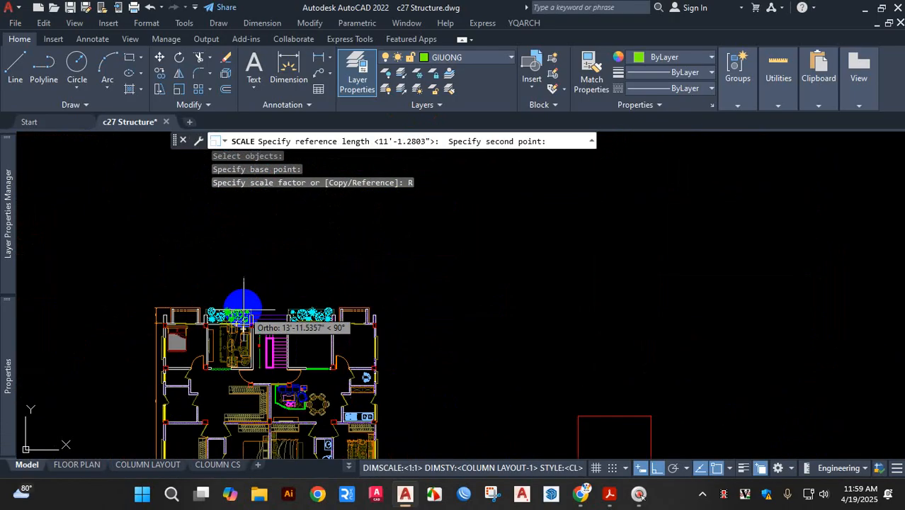
{"action": "scroll", "coordinate": [226, 323], "scroll_direction": "up", "scroll_amount": 4}
{"action": "scroll", "coordinate": [191, 331], "scroll_direction": "up", "scroll_amount": 4}
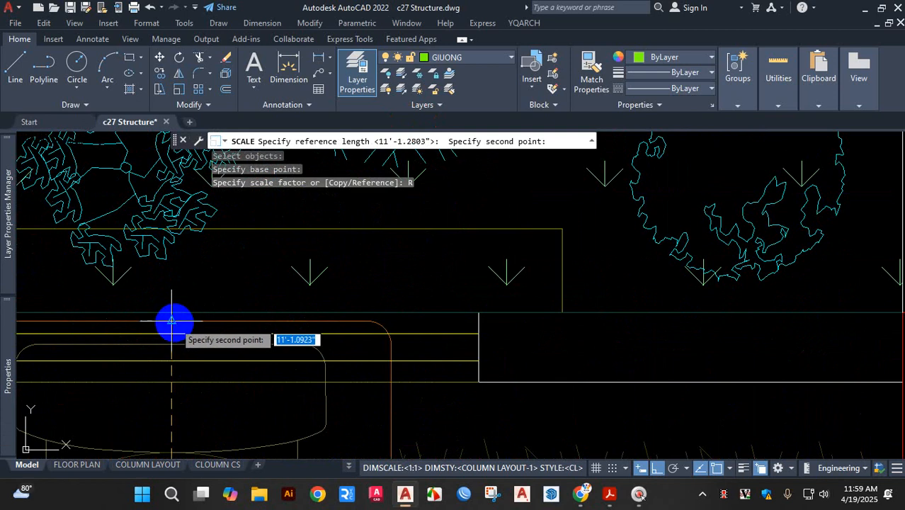
{"action": "left_click", "coordinate": [171, 322]}
{"action": "scroll", "coordinate": [237, 301], "scroll_direction": "down", "scroll_amount": 6}
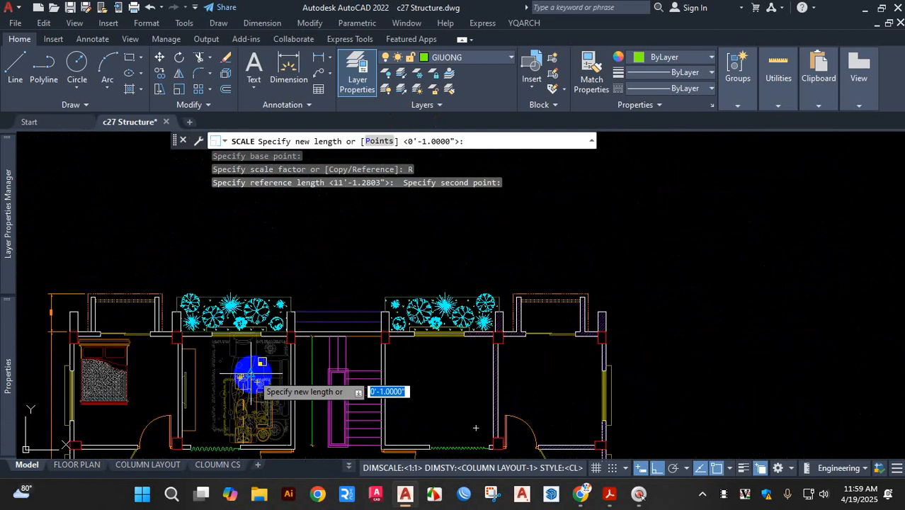
{"action": "type", "text": "10.5"}
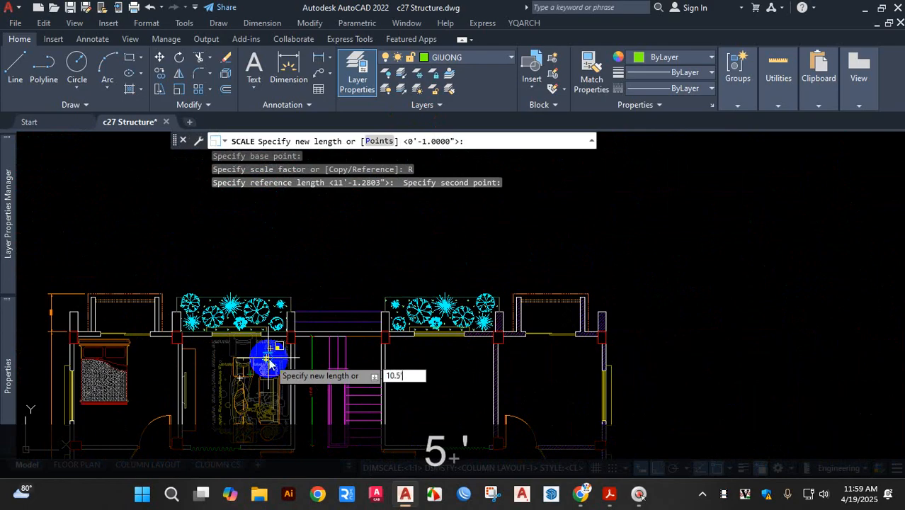
{"action": "key", "text": "Return"}
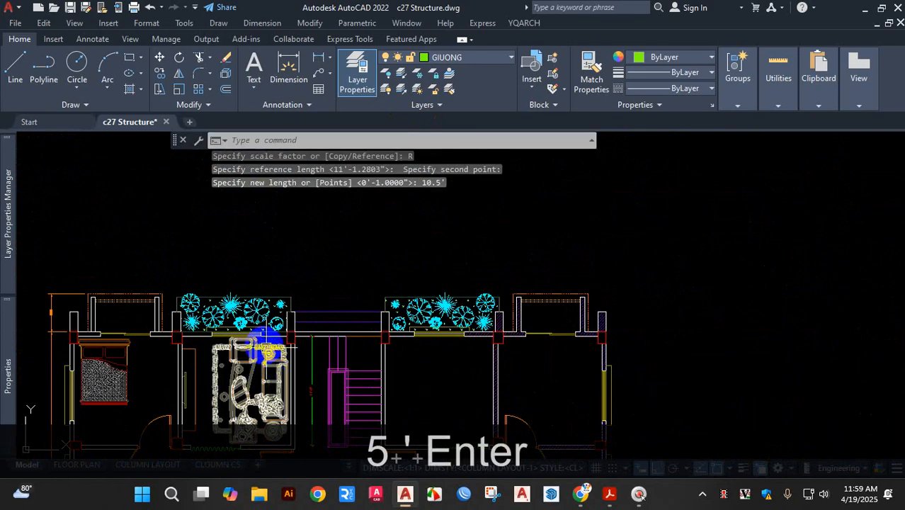
{"action": "scroll", "coordinate": [253, 340], "scroll_direction": "up", "scroll_amount": 10}
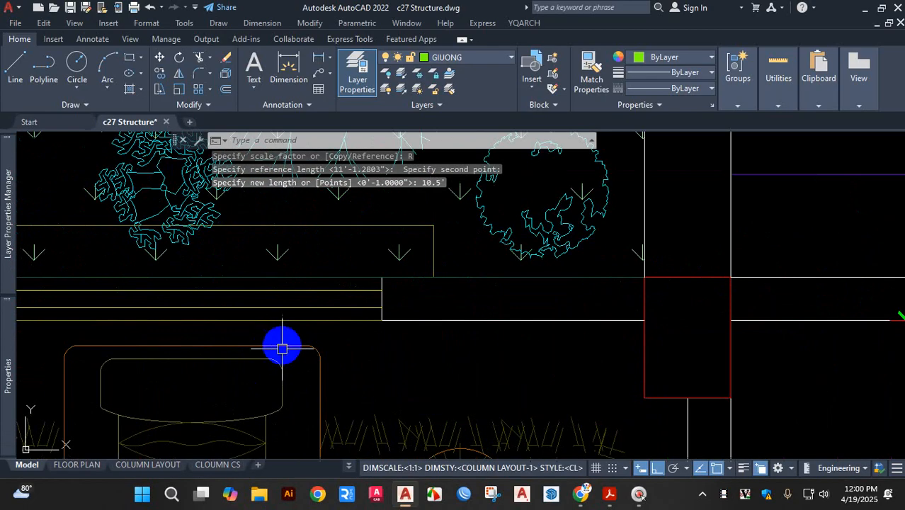
Dimension the sofa set's overall length between the two armchairs' back edges, placing the dimension line between the rug and the TV unit
{"action": "scroll", "coordinate": [299, 292], "scroll_direction": "down", "scroll_amount": 5}
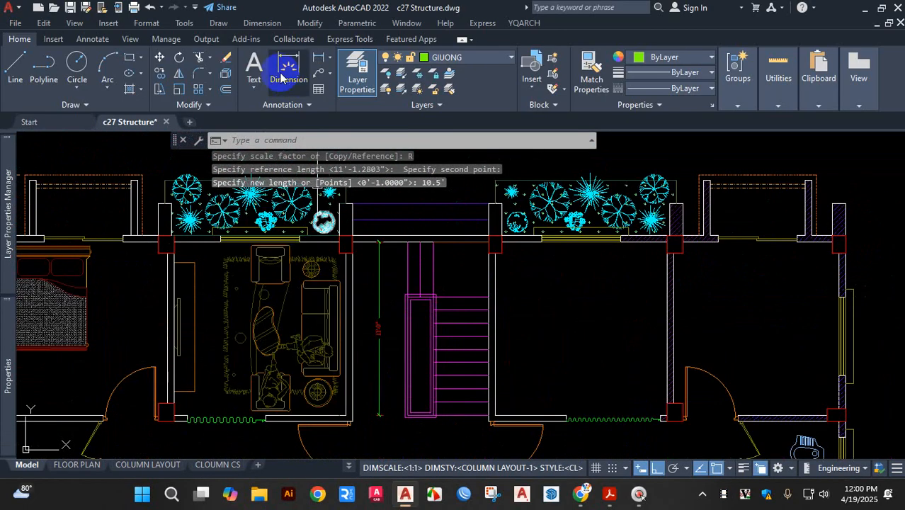
{"action": "left_click", "coordinate": [289, 68]}
{"action": "scroll", "coordinate": [272, 255], "scroll_direction": "up", "scroll_amount": 5}
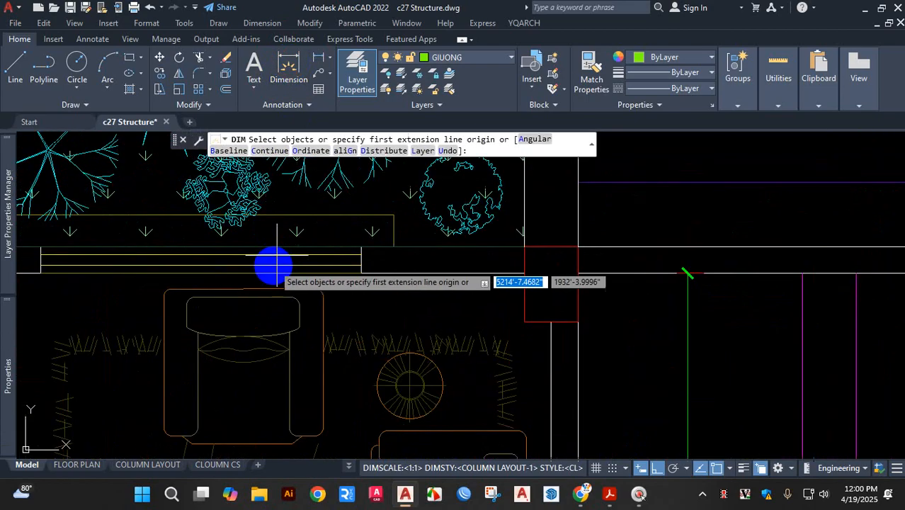
{"action": "left_click", "coordinate": [244, 288]}
{"action": "scroll", "coordinate": [258, 313], "scroll_direction": "down", "scroll_amount": 3}
{"action": "scroll", "coordinate": [247, 364], "scroll_direction": "up", "scroll_amount": 6}
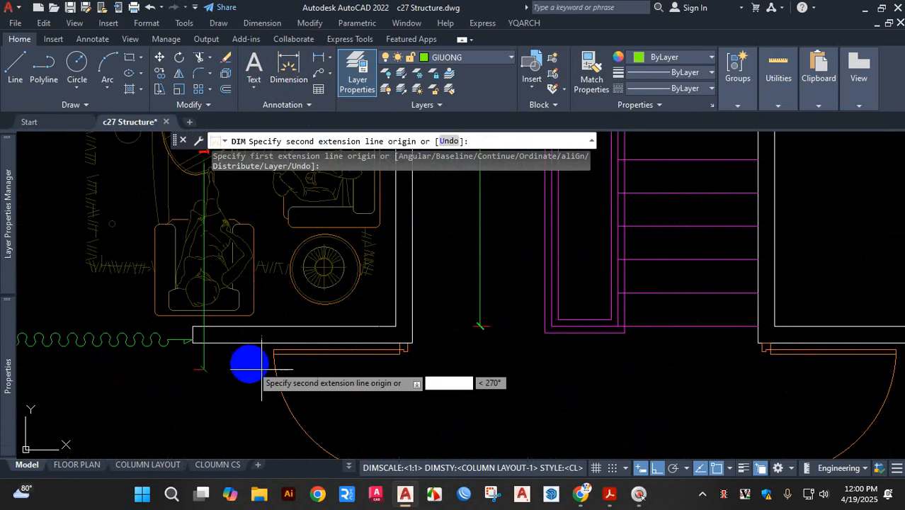
{"action": "left_click", "coordinate": [203, 320]}
{"action": "scroll", "coordinate": [211, 311], "scroll_direction": "down", "scroll_amount": 3}
{"action": "scroll", "coordinate": [188, 303], "scroll_direction": "up", "scroll_amount": 4}
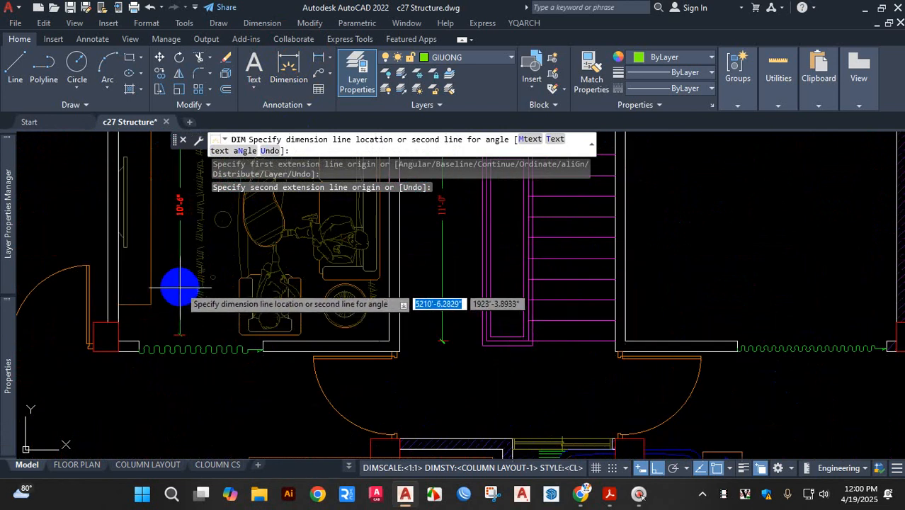
{"action": "left_click", "coordinate": [182, 205]}
{"action": "scroll", "coordinate": [182, 204], "scroll_direction": "up", "scroll_amount": 5}
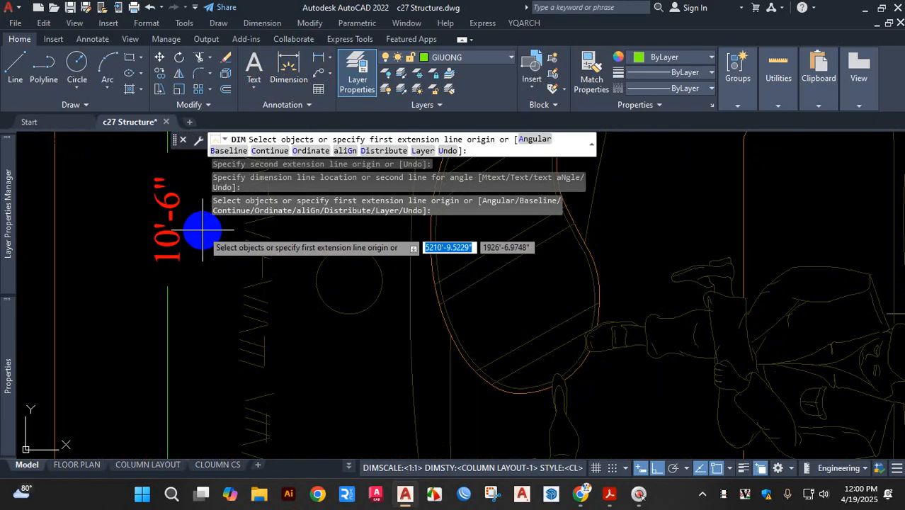
{"action": "scroll", "coordinate": [212, 255], "scroll_direction": "down", "scroll_amount": 8}
{"action": "key", "text": "Escape"}
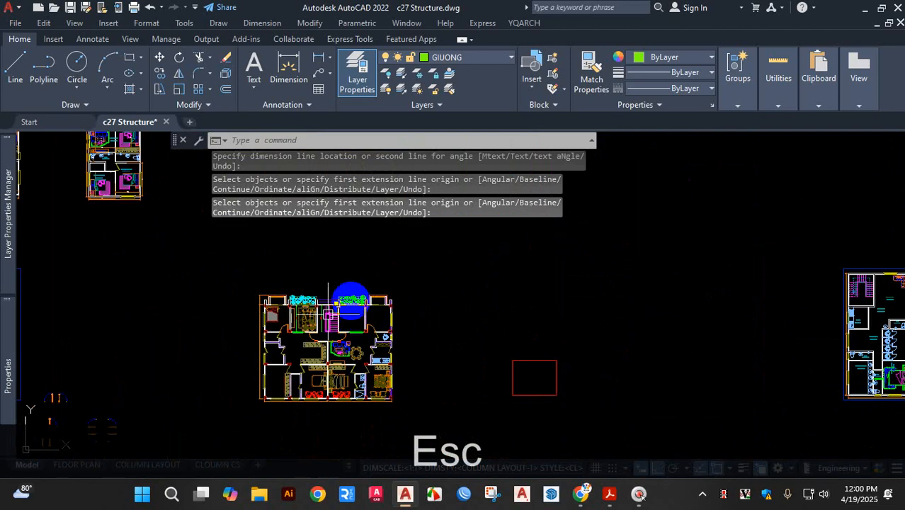
Look over the drawing's other floor plans and examine the beds in the current plan's lower bedrooms
{"action": "scroll", "coordinate": [426, 324], "scroll_direction": "down", "scroll_amount": 5}
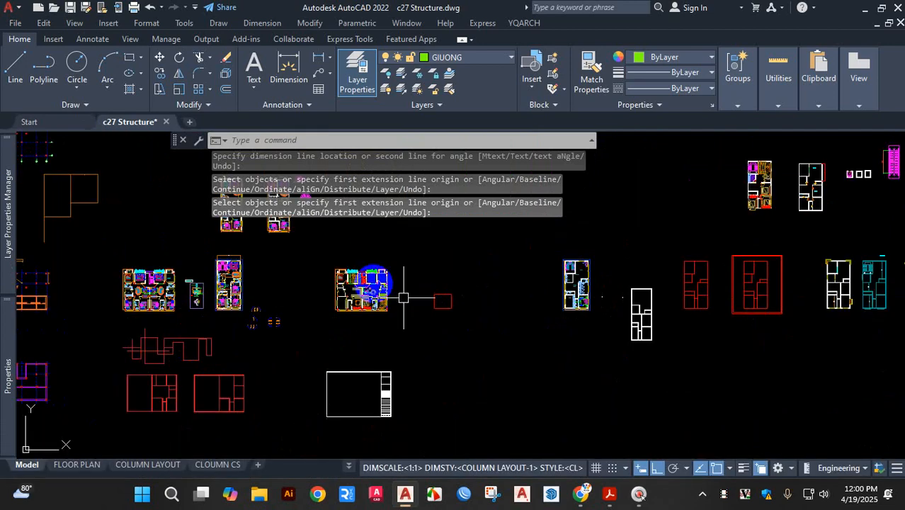
{"action": "scroll", "coordinate": [404, 301], "scroll_direction": "up", "scroll_amount": 4}
{"action": "scroll", "coordinate": [242, 267], "scroll_direction": "down", "scroll_amount": 1}
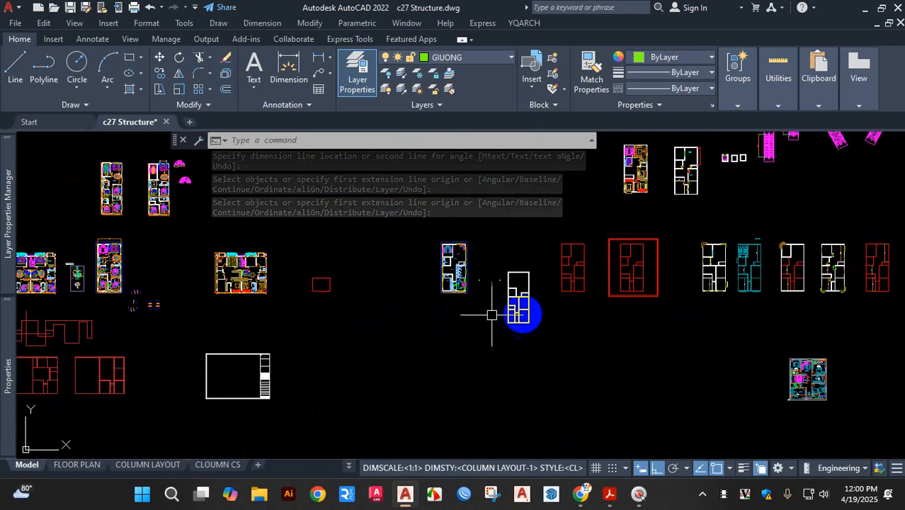
{"action": "scroll", "coordinate": [490, 303], "scroll_direction": "up", "scroll_amount": 2}
{"action": "scroll", "coordinate": [449, 305], "scroll_direction": "down", "scroll_amount": 3}
{"action": "scroll", "coordinate": [358, 288], "scroll_direction": "up", "scroll_amount": 1}
{"action": "scroll", "coordinate": [360, 283], "scroll_direction": "up", "scroll_amount": 1}
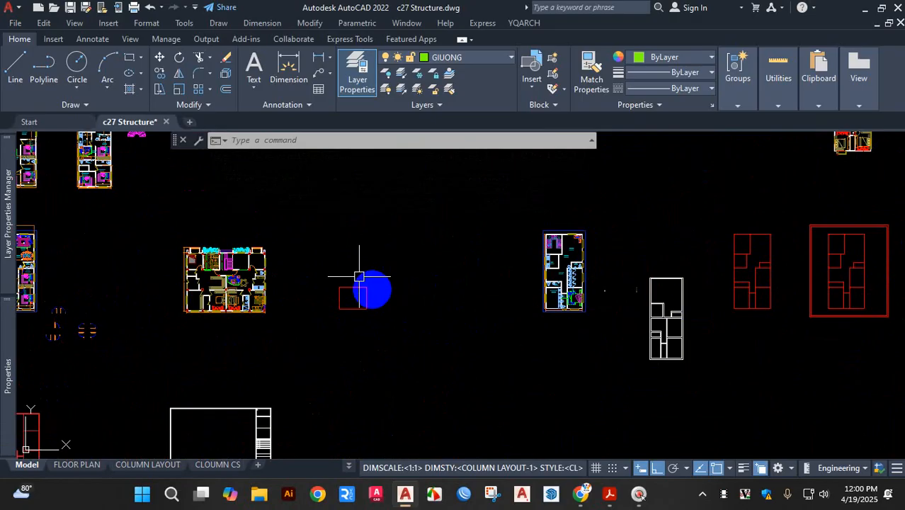
{"action": "scroll", "coordinate": [299, 297], "scroll_direction": "down", "scroll_amount": 2}
{"action": "scroll", "coordinate": [376, 303], "scroll_direction": "up", "scroll_amount": 4}
{"action": "scroll", "coordinate": [297, 290], "scroll_direction": "up", "scroll_amount": 3}
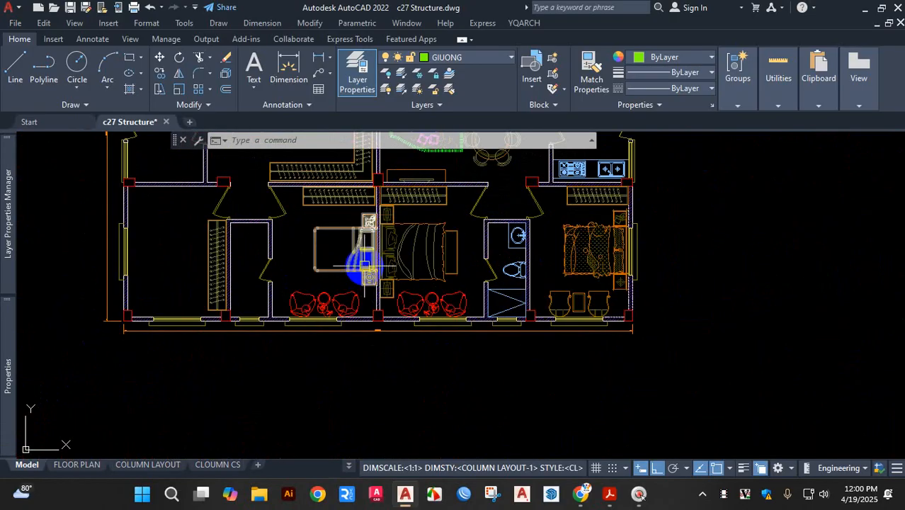
{"action": "scroll", "coordinate": [360, 256], "scroll_direction": "up", "scroll_amount": 4}
{"action": "scroll", "coordinate": [322, 163], "scroll_direction": "down", "scroll_amount": 4}
{"action": "scroll", "coordinate": [344, 216], "scroll_direction": "up", "scroll_amount": 4}
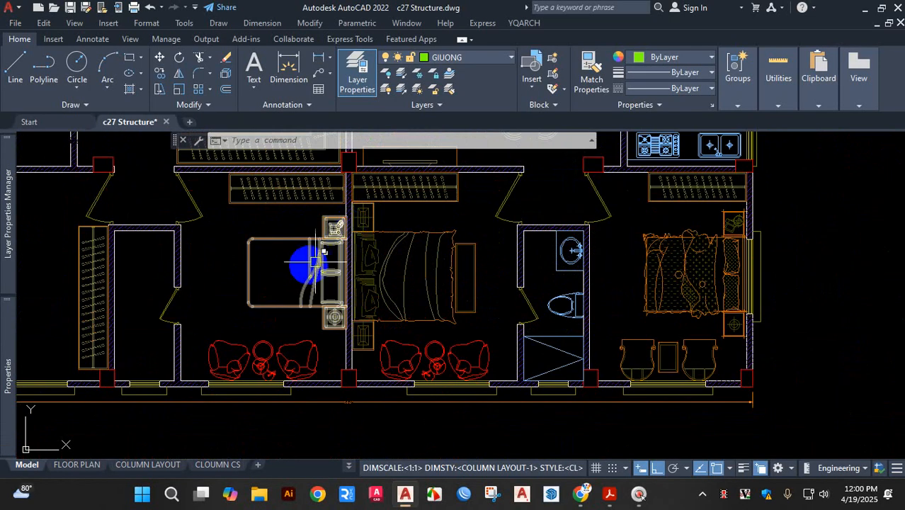
{"action": "left_click", "coordinate": [365, 236]}
{"action": "key", "text": "Escape"}
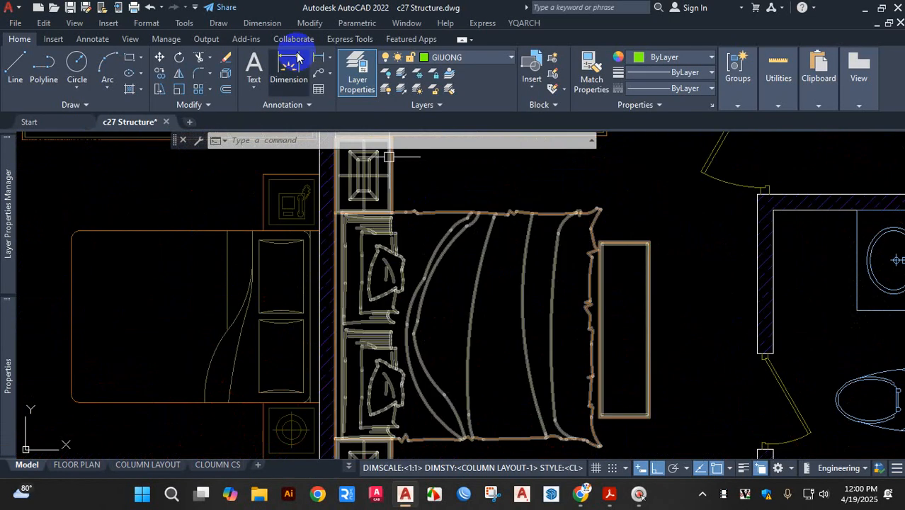
Dimension the width of the left bed in the adjoining lower bedrooms, placing the dimension line across its mattress
{"action": "left_click", "coordinate": [288, 71]}
{"action": "scroll", "coordinate": [303, 235], "scroll_direction": "up", "scroll_amount": 3}
{"action": "scroll", "coordinate": [335, 227], "scroll_direction": "up", "scroll_amount": 2}
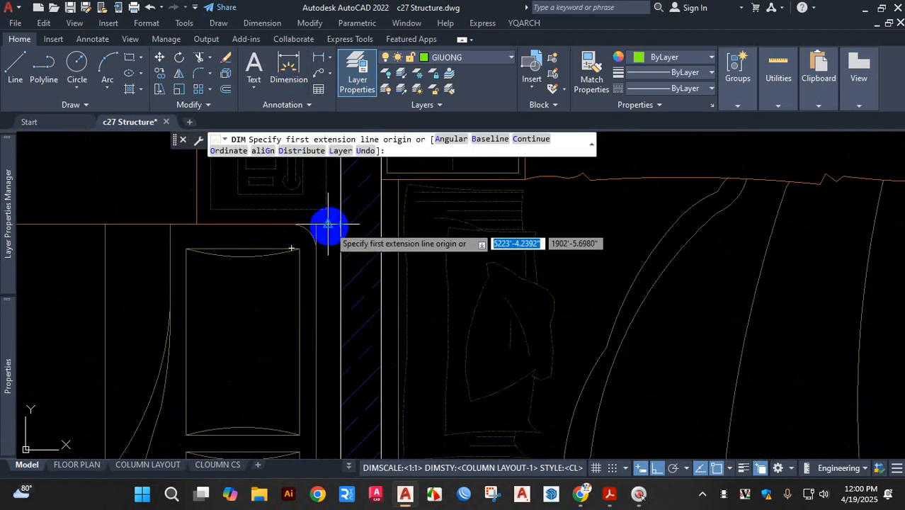
{"action": "left_click", "coordinate": [340, 225]}
{"action": "scroll", "coordinate": [354, 282], "scroll_direction": "down", "scroll_amount": 3}
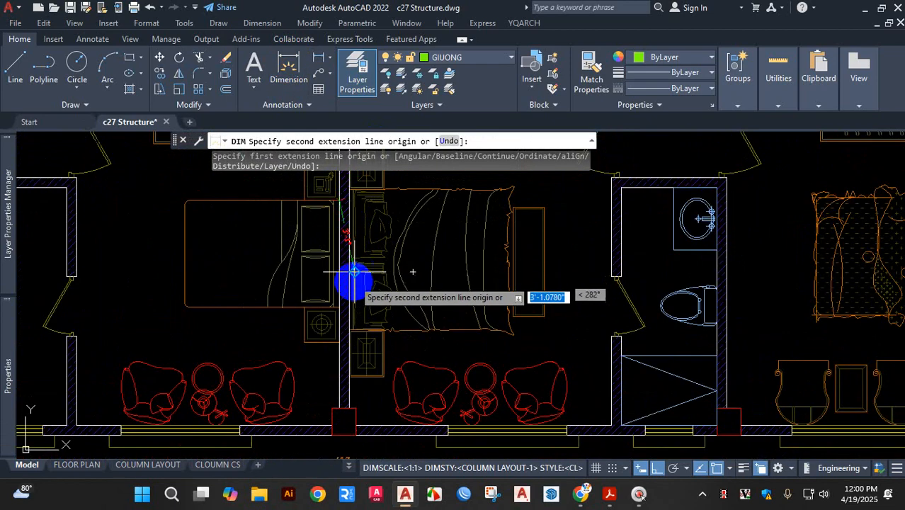
{"action": "scroll", "coordinate": [334, 313], "scroll_direction": "up", "scroll_amount": 3}
{"action": "left_click", "coordinate": [323, 324]}
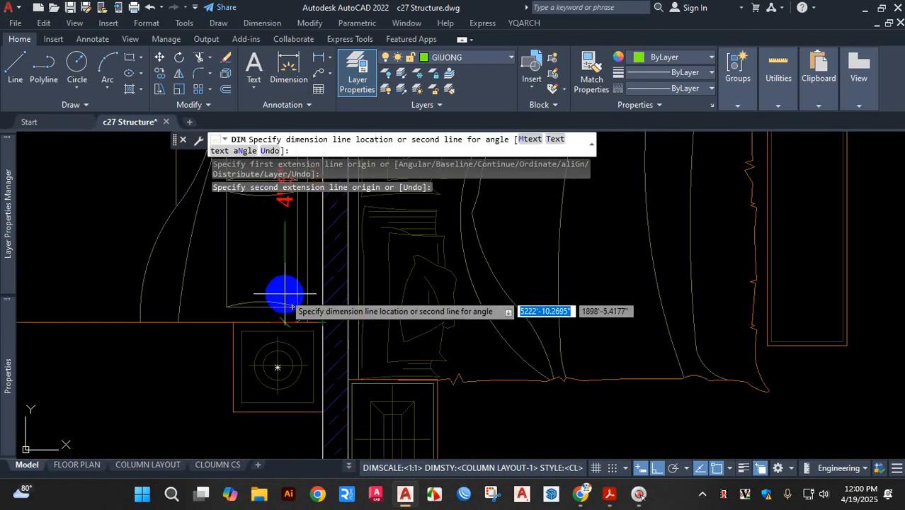
{"action": "scroll", "coordinate": [283, 295], "scroll_direction": "down", "scroll_amount": 3}
{"action": "scroll", "coordinate": [194, 269], "scroll_direction": "up", "scroll_amount": 3}
{"action": "left_click", "coordinate": [192, 271]}
{"action": "scroll", "coordinate": [195, 315], "scroll_direction": "down", "scroll_amount": 6}
{"action": "scroll", "coordinate": [200, 297], "scroll_direction": "up", "scroll_amount": 8}
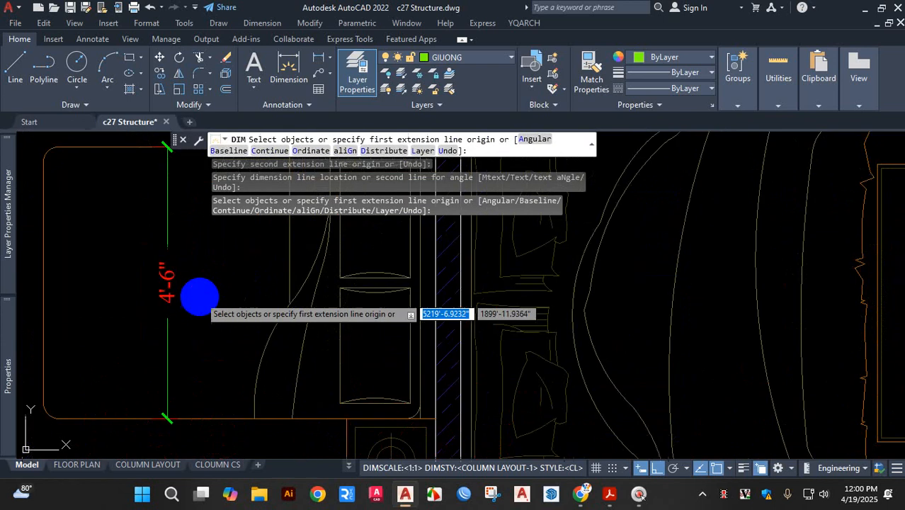
{"action": "key", "text": "Escape"}
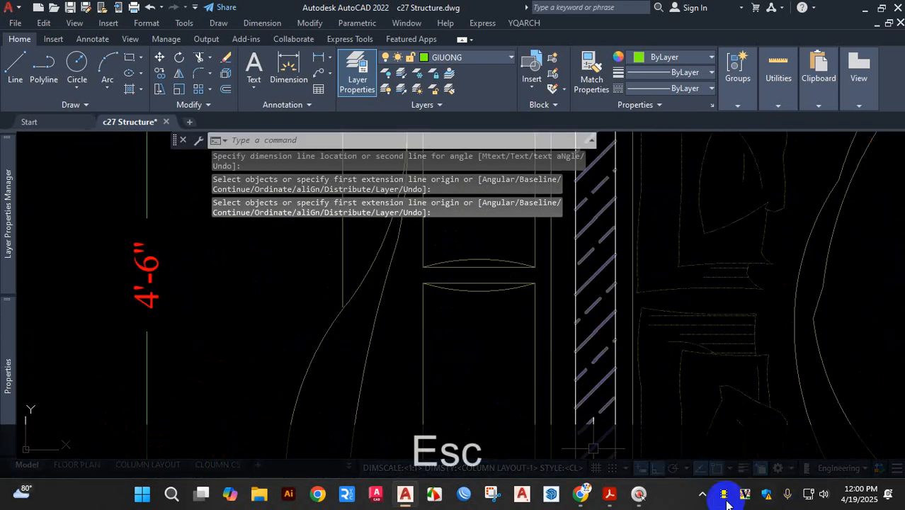
{"action": "scroll", "coordinate": [268, 323], "scroll_direction": "down", "scroll_amount": 3}
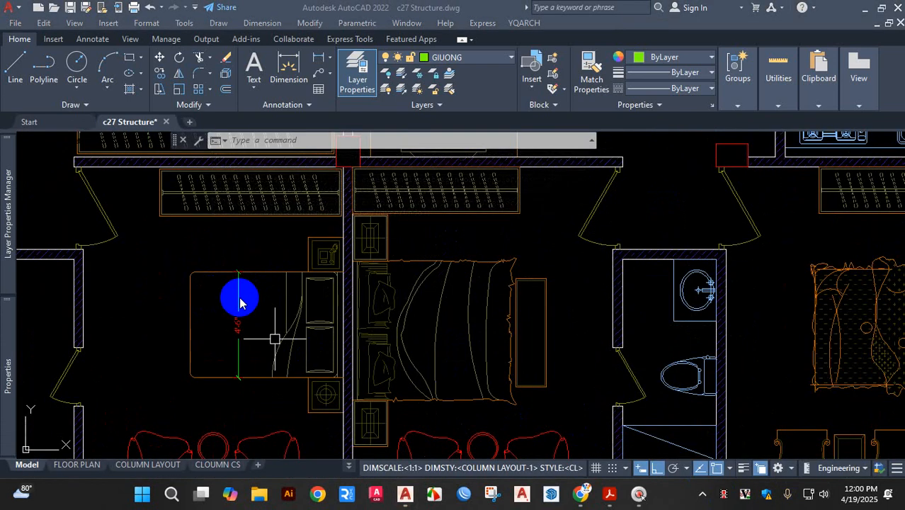
{"action": "scroll", "coordinate": [259, 322], "scroll_direction": "up", "scroll_amount": 2}
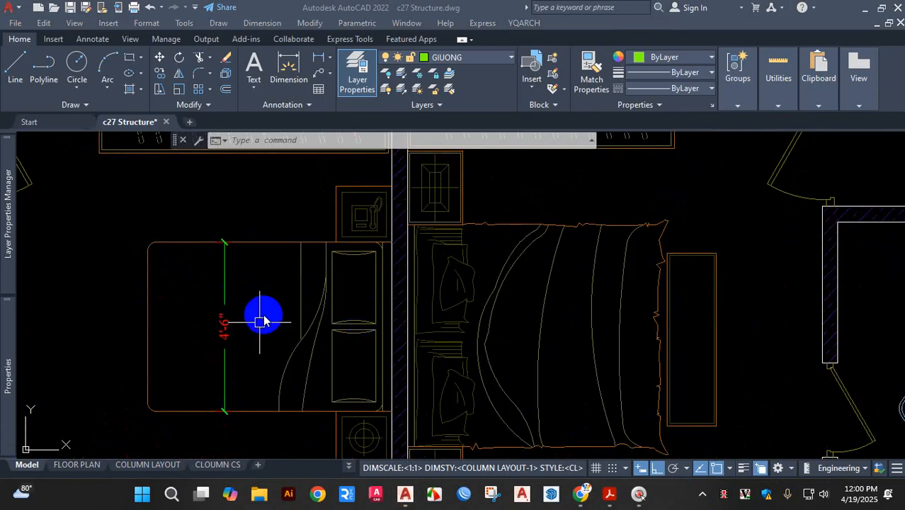
{"action": "key", "text": "Escape"}
{"action": "key", "text": "Escape"}
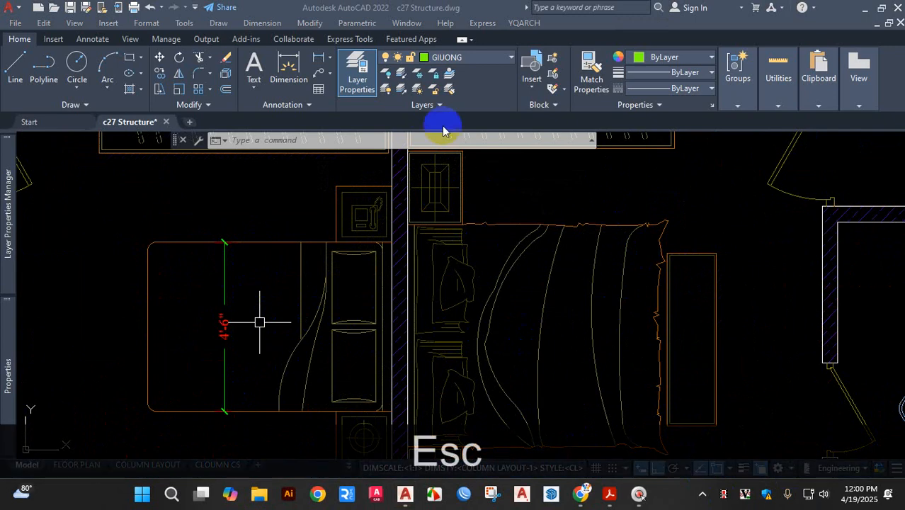
Dimension the width of the right bed, on the other side of the shared wall, placing the dimension line across its blanket
{"action": "scroll", "coordinate": [558, 248], "scroll_direction": "up", "scroll_amount": 5}
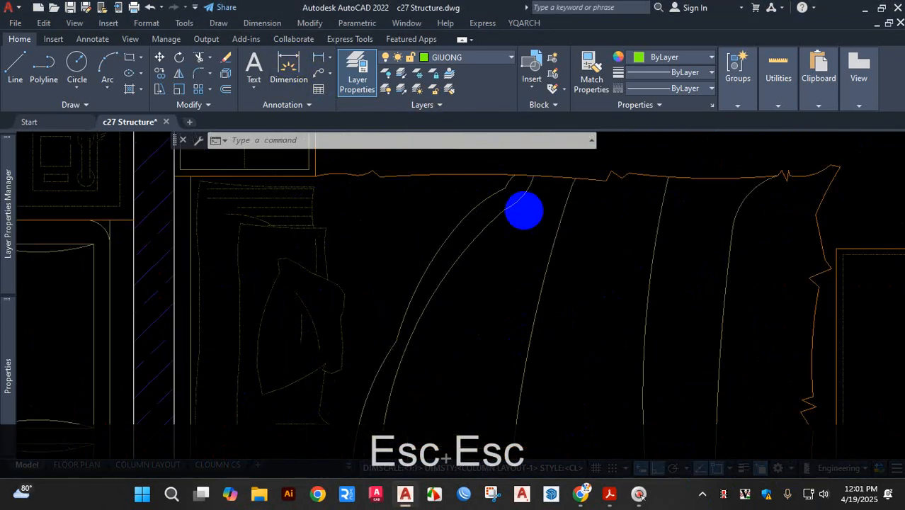
{"action": "scroll", "coordinate": [524, 210], "scroll_direction": "down", "scroll_amount": 6}
{"action": "scroll", "coordinate": [406, 208], "scroll_direction": "up", "scroll_amount": 4}
{"action": "scroll", "coordinate": [482, 191], "scroll_direction": "up", "scroll_amount": 4}
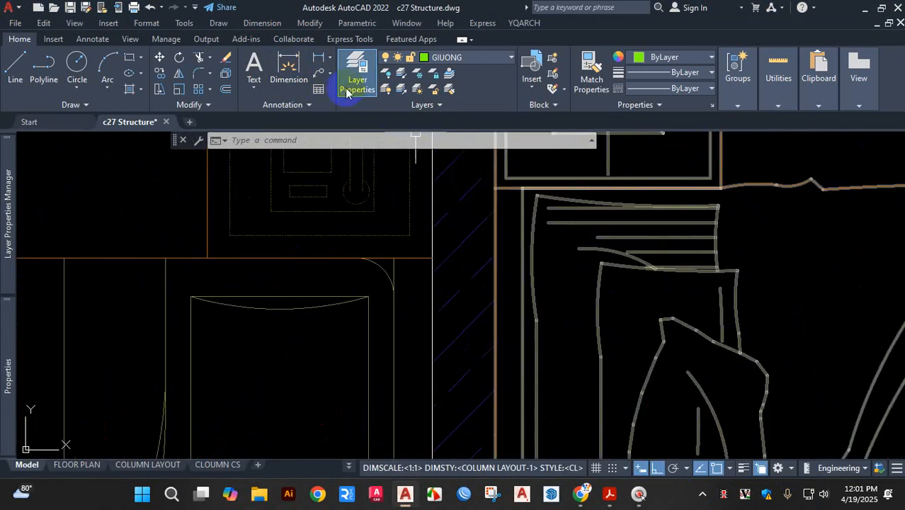
{"action": "left_click", "coordinate": [288, 68]}
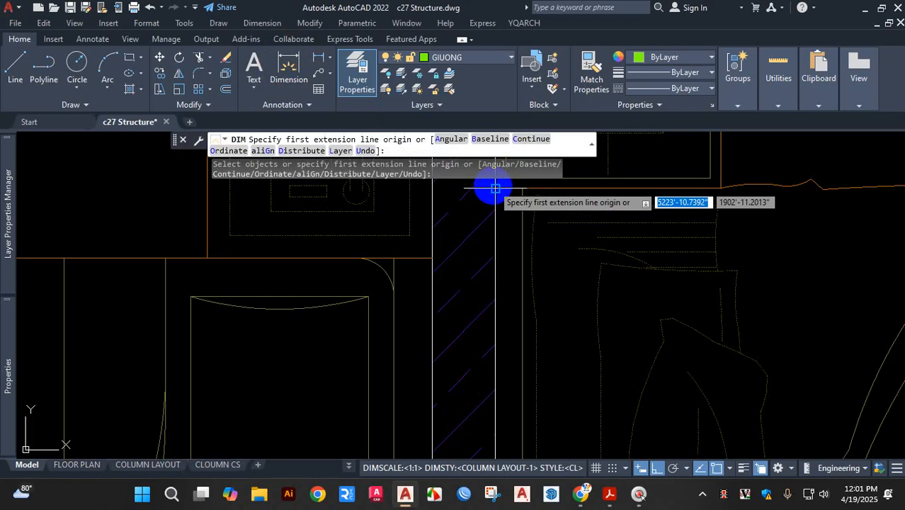
{"action": "left_click", "coordinate": [495, 190]}
{"action": "scroll", "coordinate": [510, 290], "scroll_direction": "down", "scroll_amount": 3}
{"action": "scroll", "coordinate": [512, 340], "scroll_direction": "up", "scroll_amount": 3}
{"action": "scroll", "coordinate": [495, 347], "scroll_direction": "up", "scroll_amount": 3}
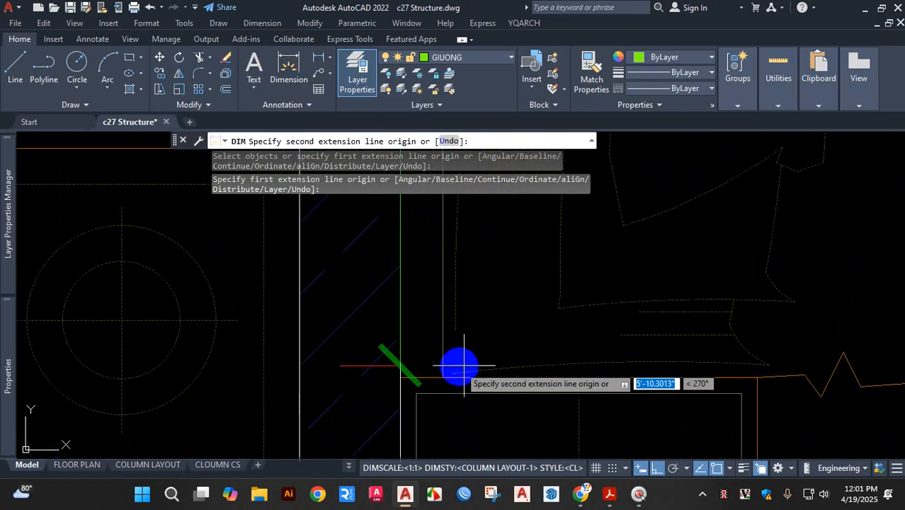
{"action": "left_click", "coordinate": [401, 366]}
{"action": "scroll", "coordinate": [460, 354], "scroll_direction": "down", "scroll_amount": 4}
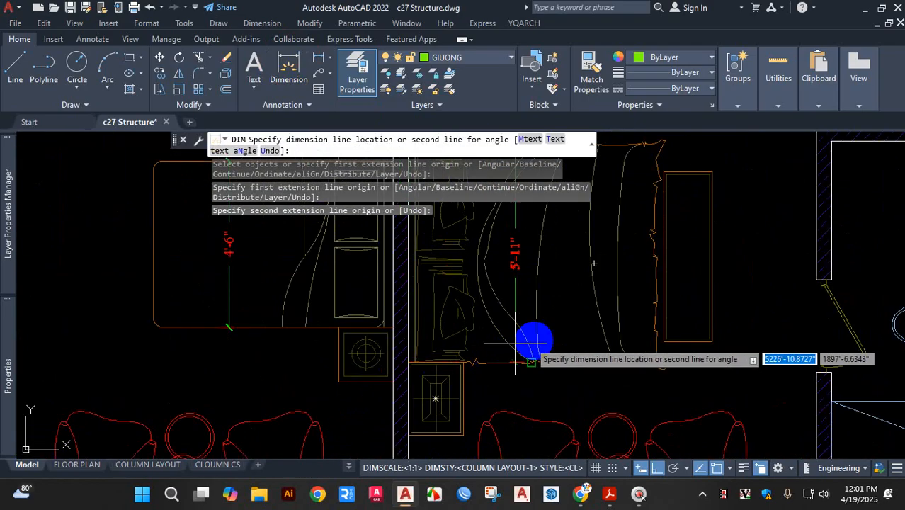
{"action": "left_click", "coordinate": [571, 303]}
{"action": "key", "text": "Escape"}
Compare the dimensioned widths of the two beds on either side of the shared bedroom wall
{"action": "scroll", "coordinate": [573, 269], "scroll_direction": "up", "scroll_amount": 3}
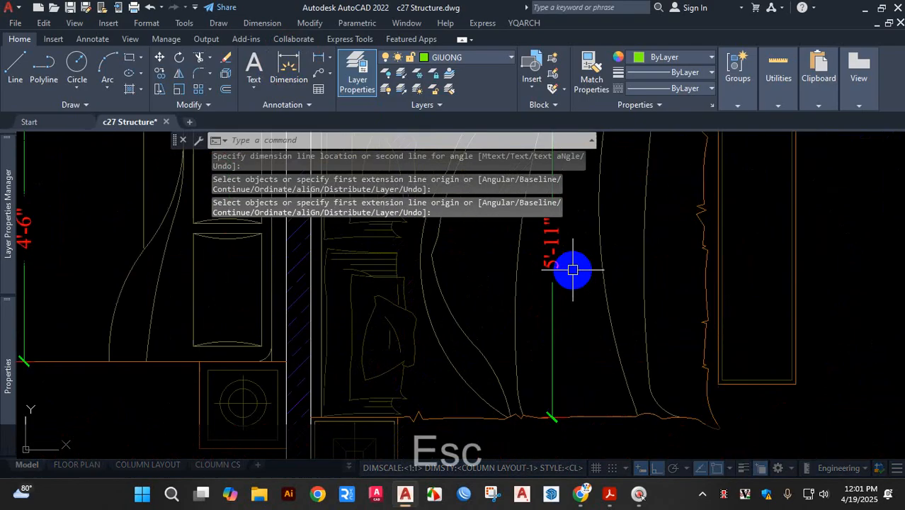
{"action": "scroll", "coordinate": [577, 271], "scroll_direction": "down", "scroll_amount": 3}
{"action": "scroll", "coordinate": [432, 374], "scroll_direction": "up", "scroll_amount": 2}
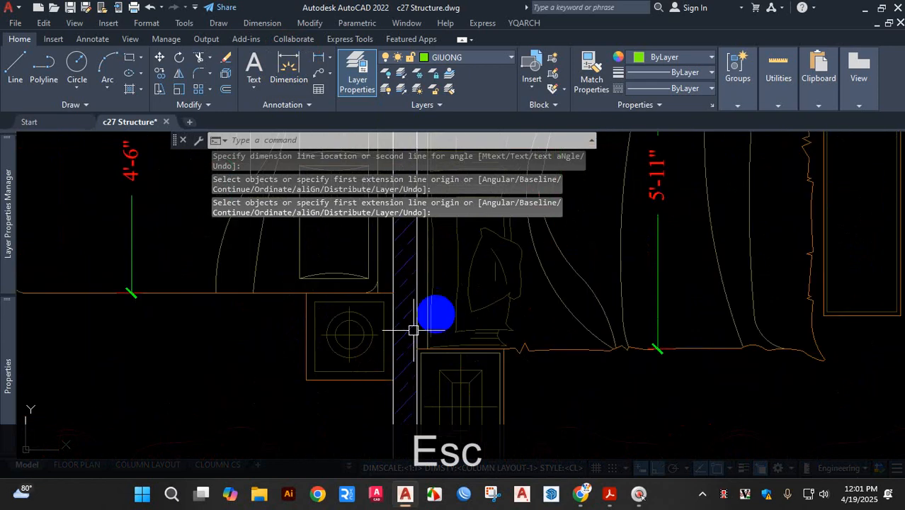
{"action": "scroll", "coordinate": [541, 375], "scroll_direction": "down", "scroll_amount": 5}
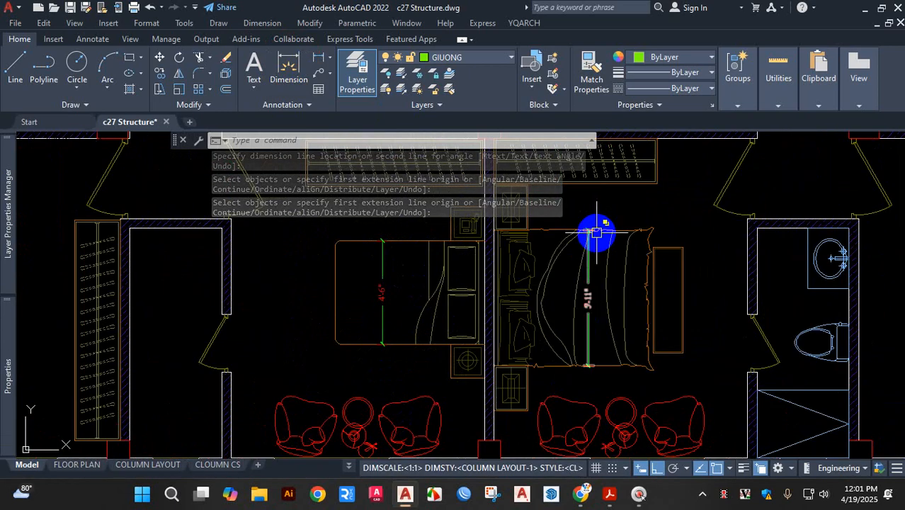
{"action": "scroll", "coordinate": [381, 294], "scroll_direction": "up", "scroll_amount": 2}
{"action": "scroll", "coordinate": [397, 312], "scroll_direction": "down", "scroll_amount": 2}
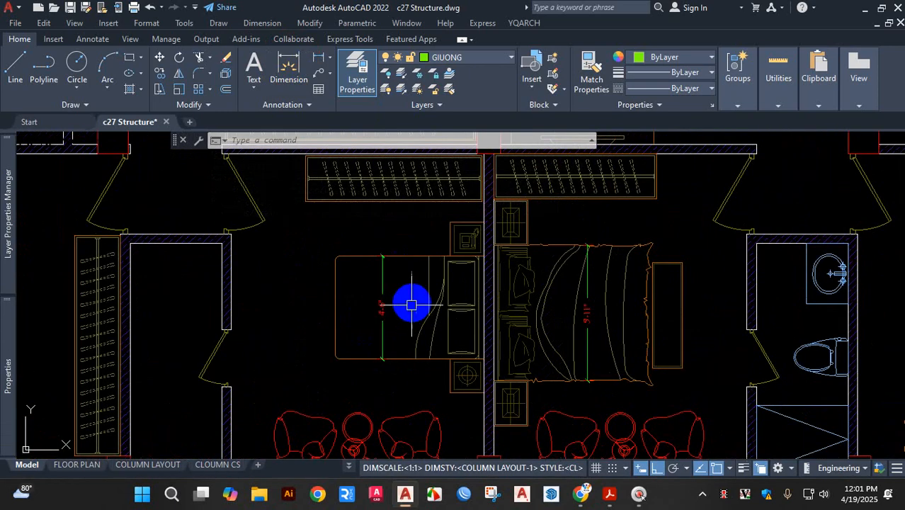
{"action": "scroll", "coordinate": [424, 298], "scroll_direction": "up", "scroll_amount": 2}
{"action": "scroll", "coordinate": [383, 308], "scroll_direction": "up", "scroll_amount": 2}
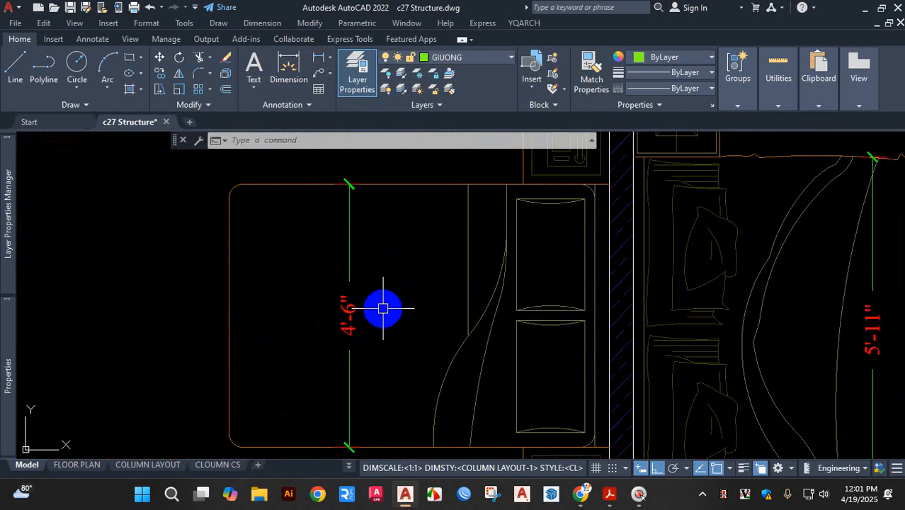
Start a reference scale of the left bed set with its base point at the midpoint of the bed's lower edge
{"action": "scroll", "coordinate": [382, 308], "scroll_direction": "down", "scroll_amount": 2}
{"action": "type", "text": "s"}
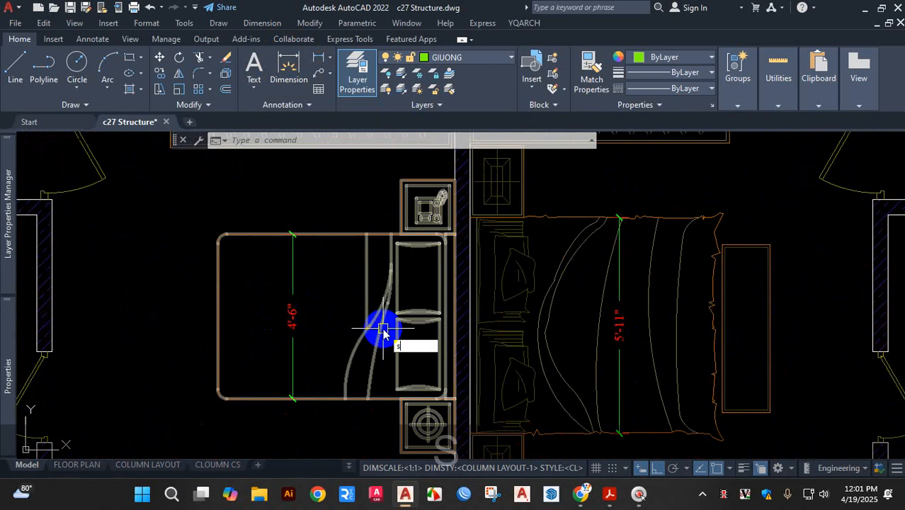
{"action": "type", "text": "c"}
{"action": "key", "text": "space"}
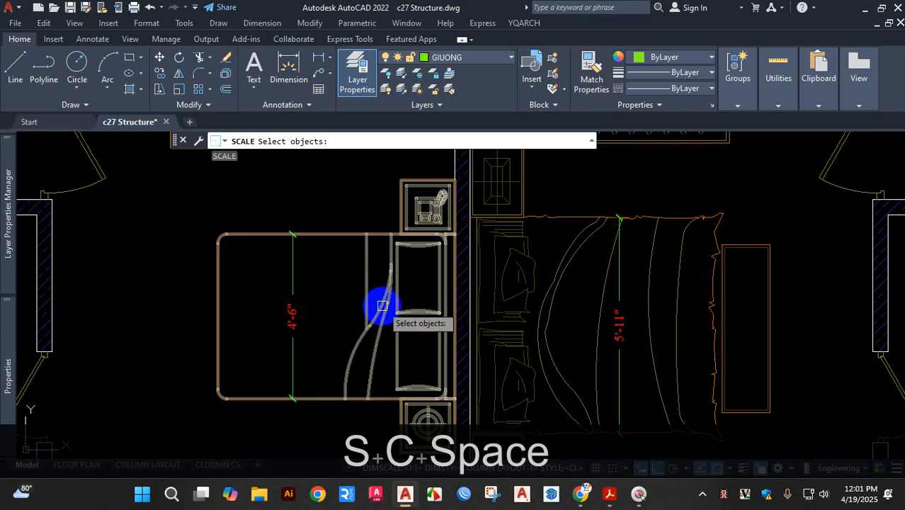
{"action": "left_click", "coordinate": [382, 306]}
{"action": "key", "text": "space"}
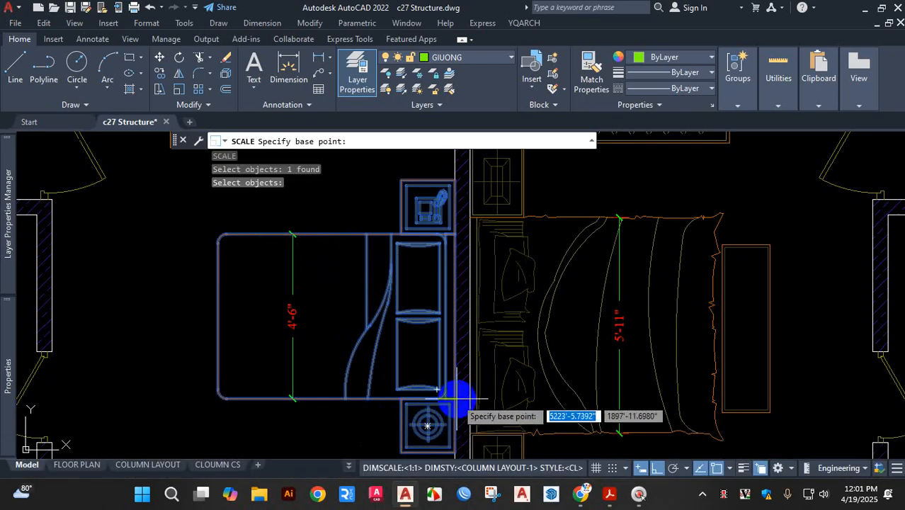
{"action": "left_click", "coordinate": [330, 399]}
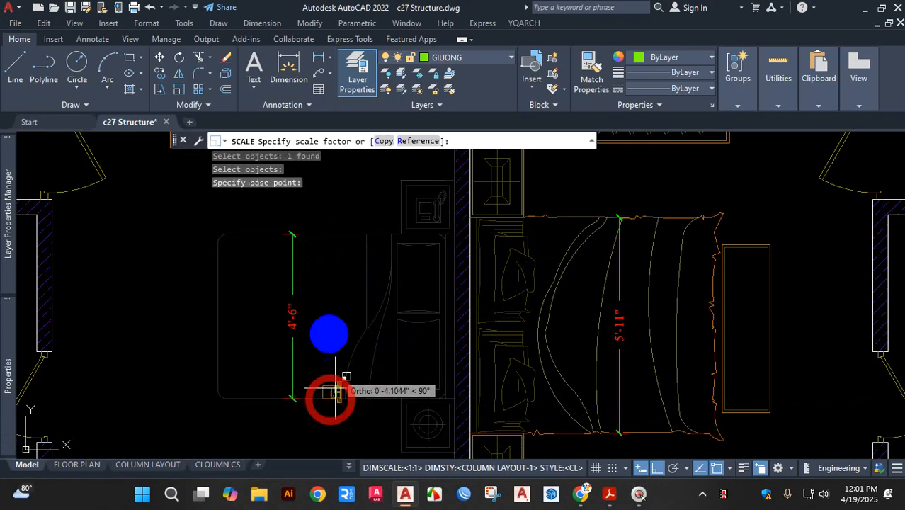
{"action": "left_click", "coordinate": [416, 141]}
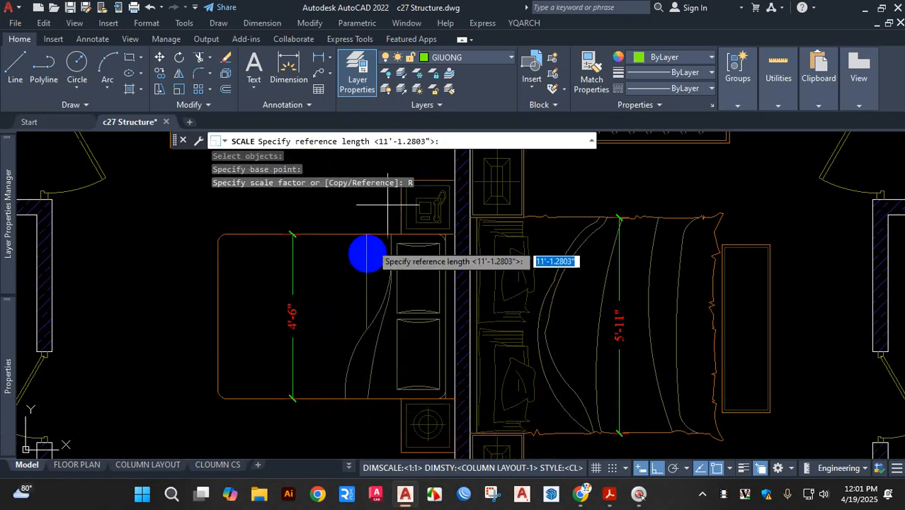
Take the reference length from the left bed's lower edge to its upper edge and set the new length to 5'
{"action": "left_click", "coordinate": [331, 398]}
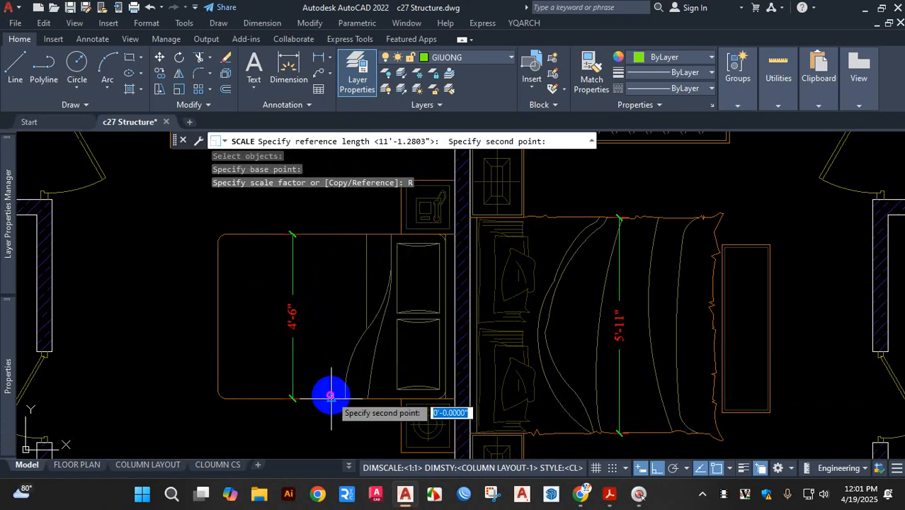
{"action": "left_click", "coordinate": [333, 236]}
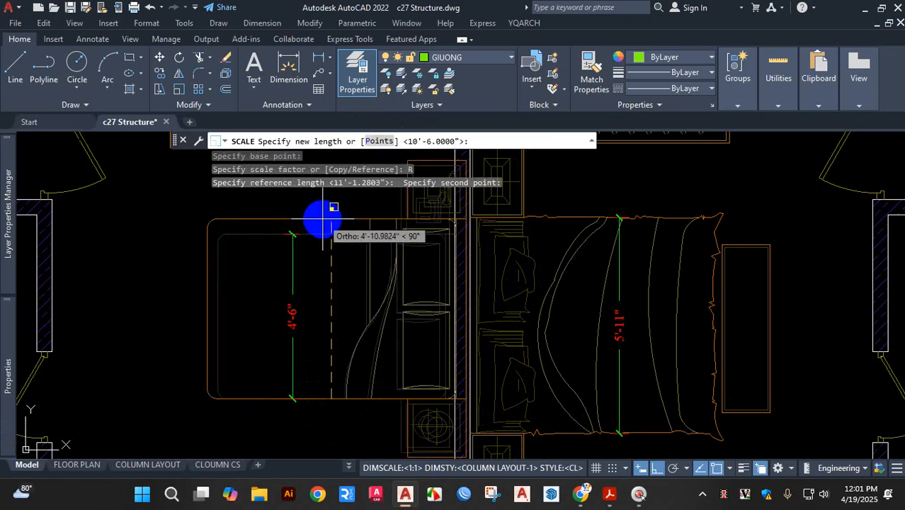
{"action": "type", "text": "5"}
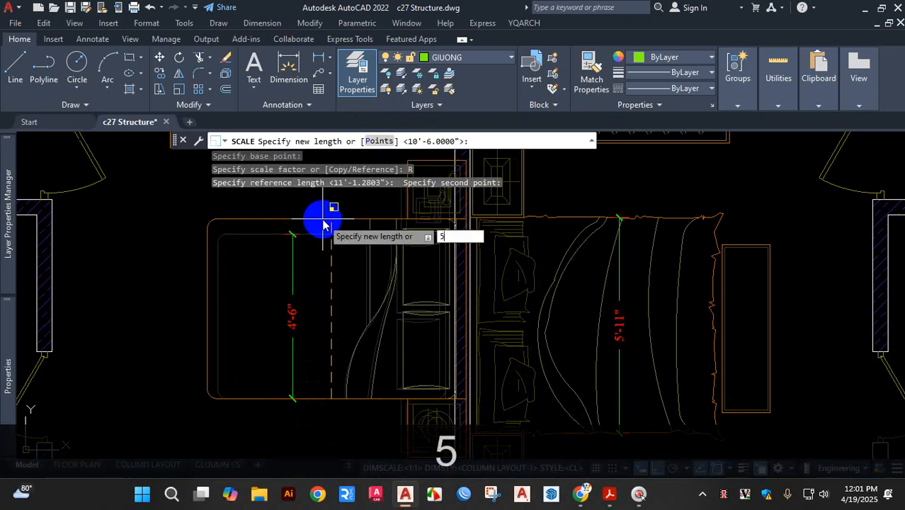
{"action": "type", "text": "'"}
{"action": "key", "text": "Return"}
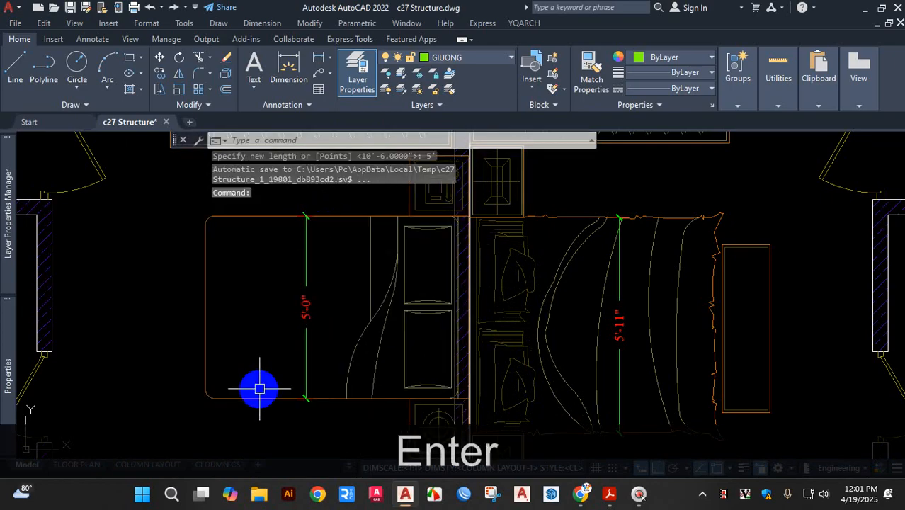
{"action": "scroll", "coordinate": [265, 380], "scroll_direction": "down", "scroll_amount": 3}
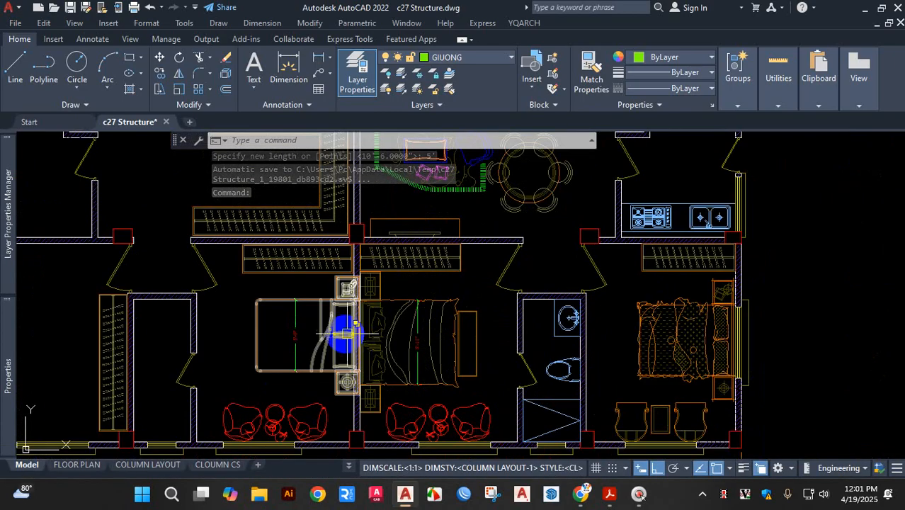
{"action": "scroll", "coordinate": [343, 329], "scroll_direction": "up", "scroll_amount": 2}
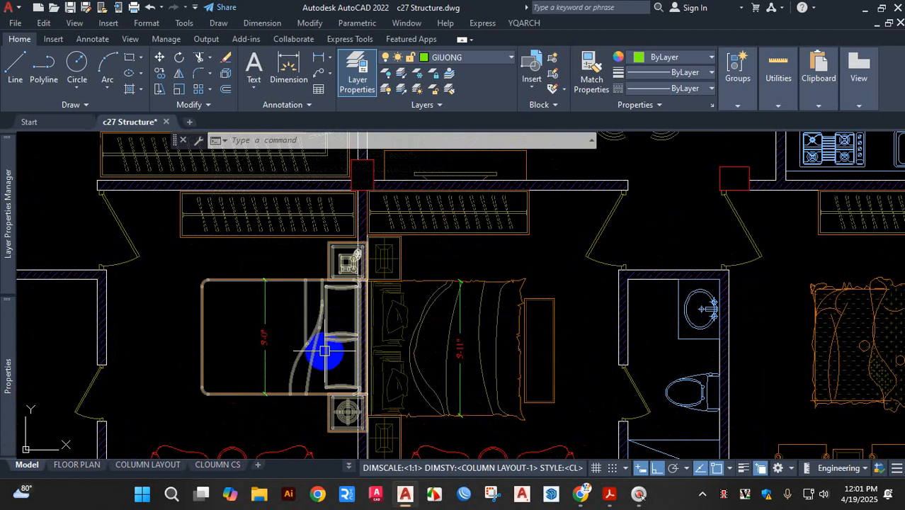
{"action": "key", "text": "ctrl+1"}
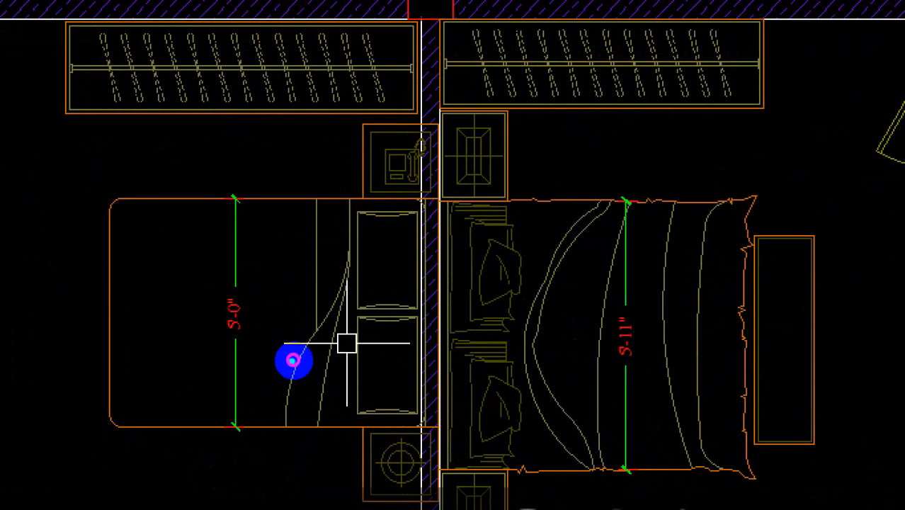
{"action": "left_click_drag", "start_coordinate": [268, 369], "coordinate": [265, 208]}
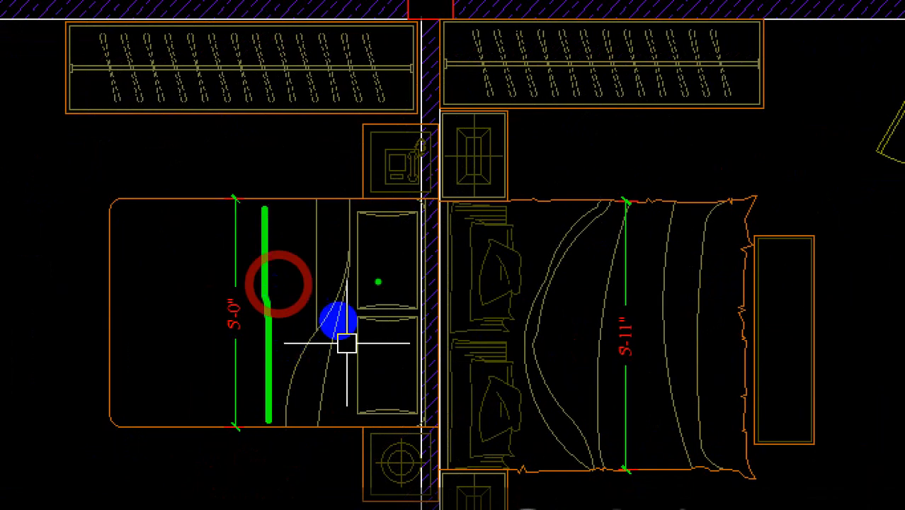
{"action": "left_click_drag", "start_coordinate": [432, 287], "coordinate": [130, 288]}
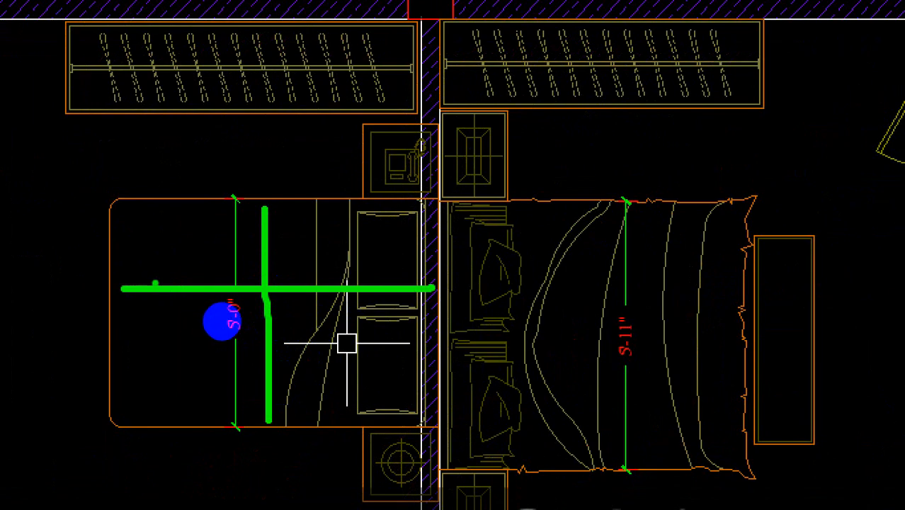
{"action": "key", "text": "Escape"}
{"action": "scroll", "coordinate": [487, 396], "scroll_direction": "up", "scroll_amount": 2}
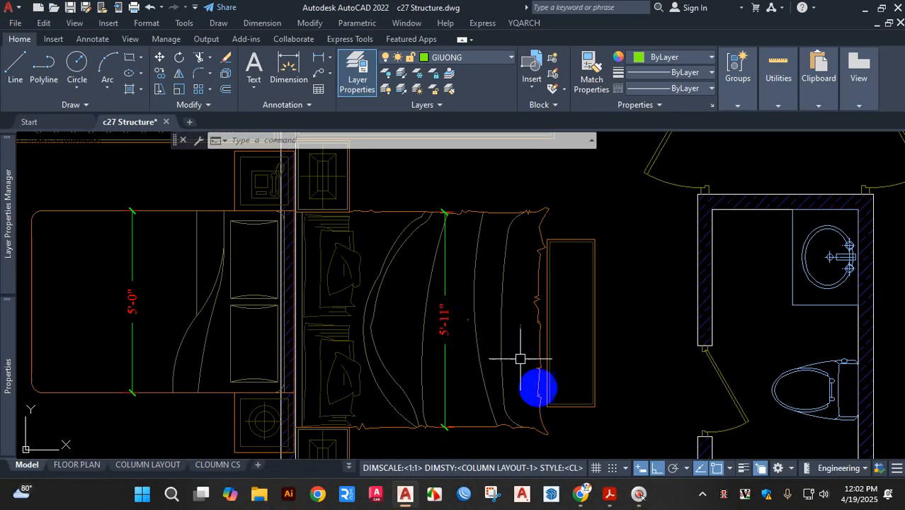
{"action": "key", "text": "ctrl+1"}
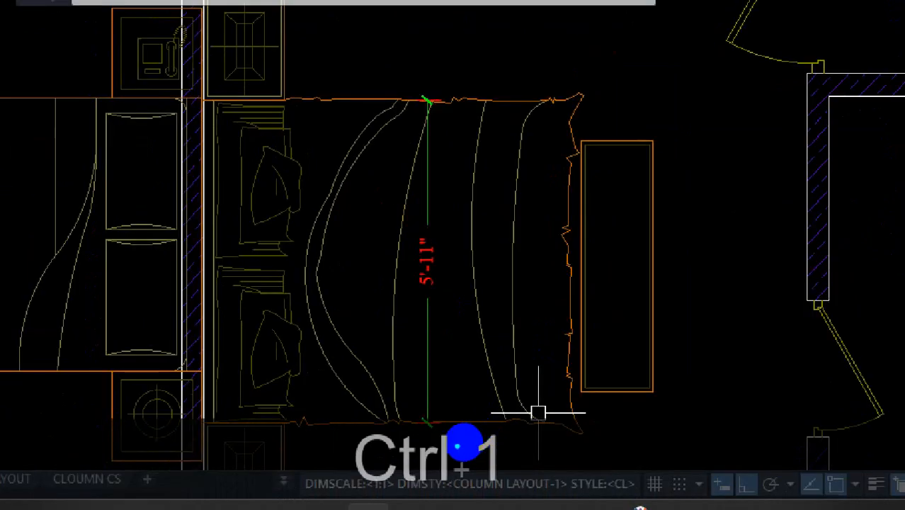
{"action": "left_click_drag", "start_coordinate": [434, 425], "coordinate": [396, 111]}
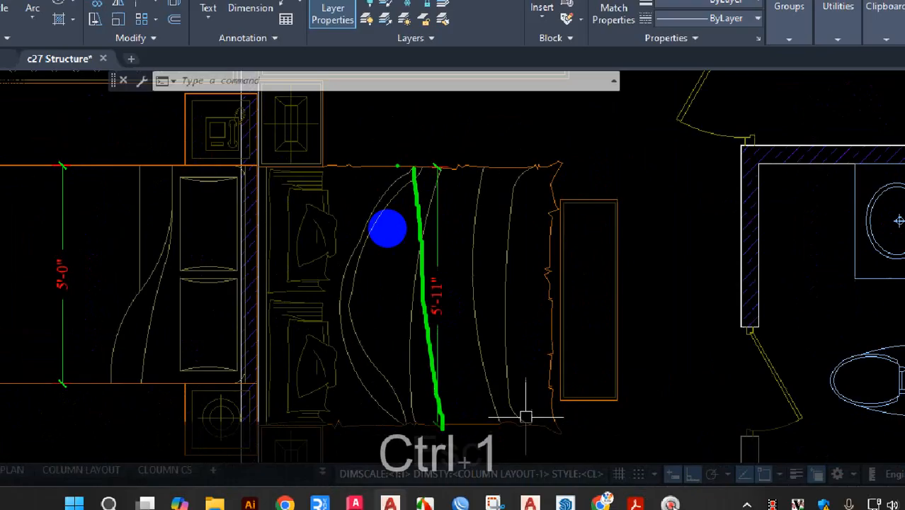
Dimension the round dining table's diameter vertically between its upper and lower edges, placing the dimension line inside the table
{"action": "key", "text": "Escape"}
{"action": "scroll", "coordinate": [398, 269], "scroll_direction": "down", "scroll_amount": 5}
{"action": "scroll", "coordinate": [543, 320], "scroll_direction": "up", "scroll_amount": 3}
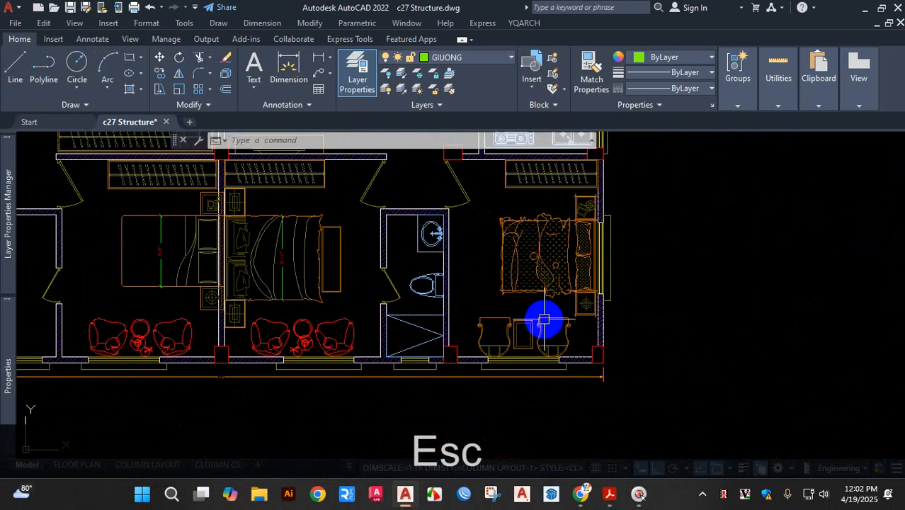
{"action": "scroll", "coordinate": [563, 357], "scroll_direction": "up", "scroll_amount": 1}
{"action": "scroll", "coordinate": [446, 327], "scroll_direction": "down", "scroll_amount": 3}
{"action": "scroll", "coordinate": [498, 244], "scroll_direction": "up", "scroll_amount": 1}
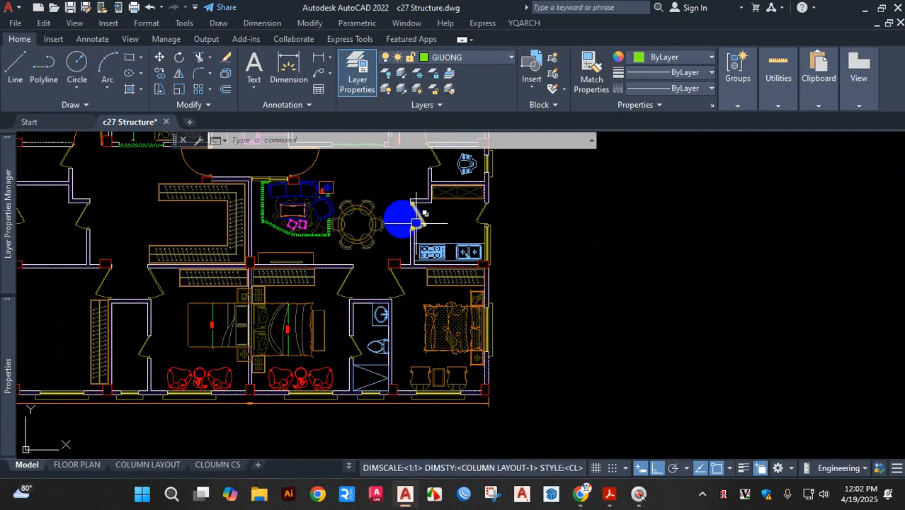
{"action": "scroll", "coordinate": [361, 212], "scroll_direction": "up", "scroll_amount": 5}
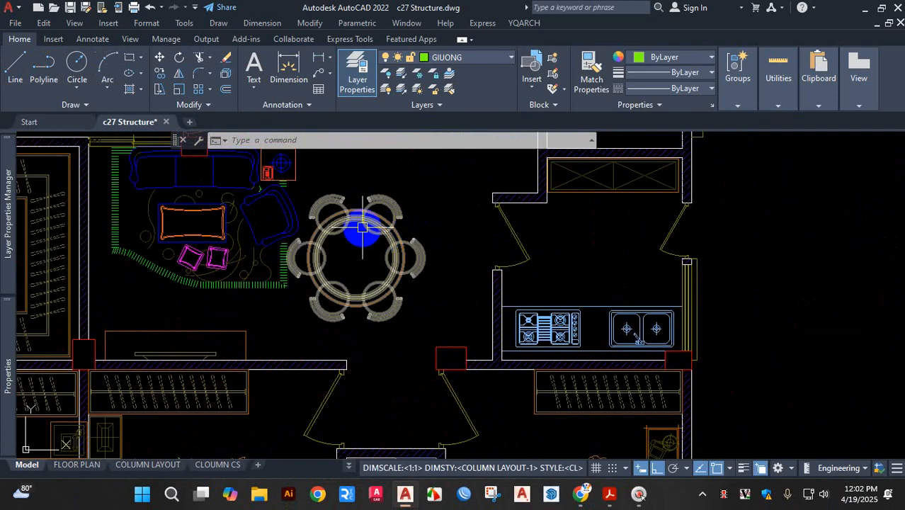
{"action": "left_click", "coordinate": [288, 65]}
{"action": "scroll", "coordinate": [391, 227], "scroll_direction": "up", "scroll_amount": 2}
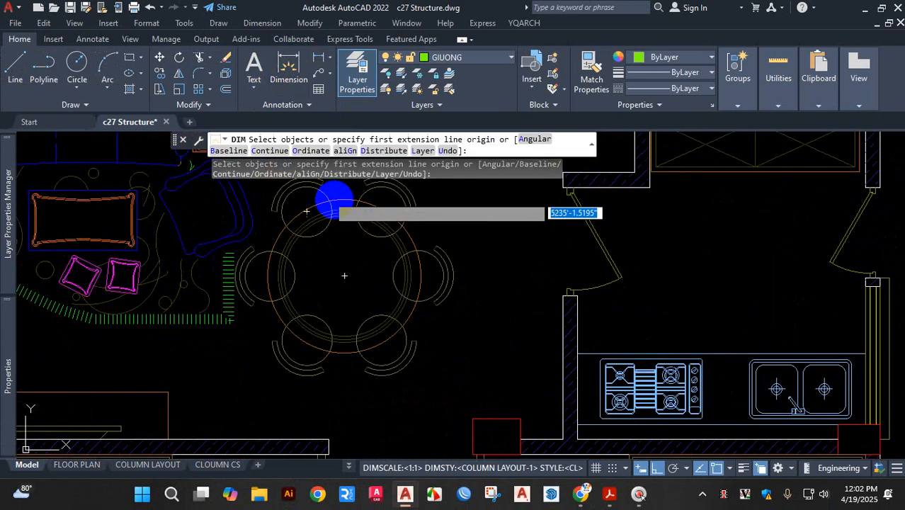
{"action": "left_click", "coordinate": [344, 199]}
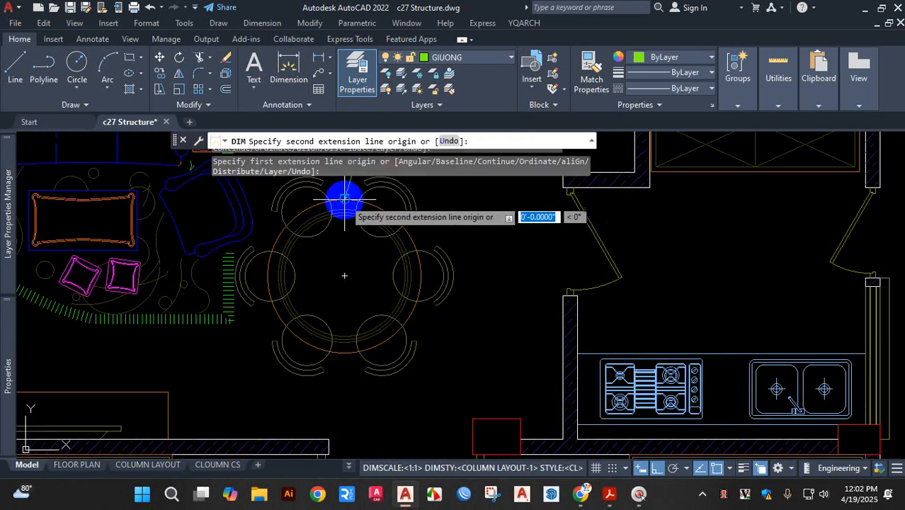
{"action": "left_click", "coordinate": [343, 350]}
{"action": "scroll", "coordinate": [348, 290], "scroll_direction": "up", "scroll_amount": 2}
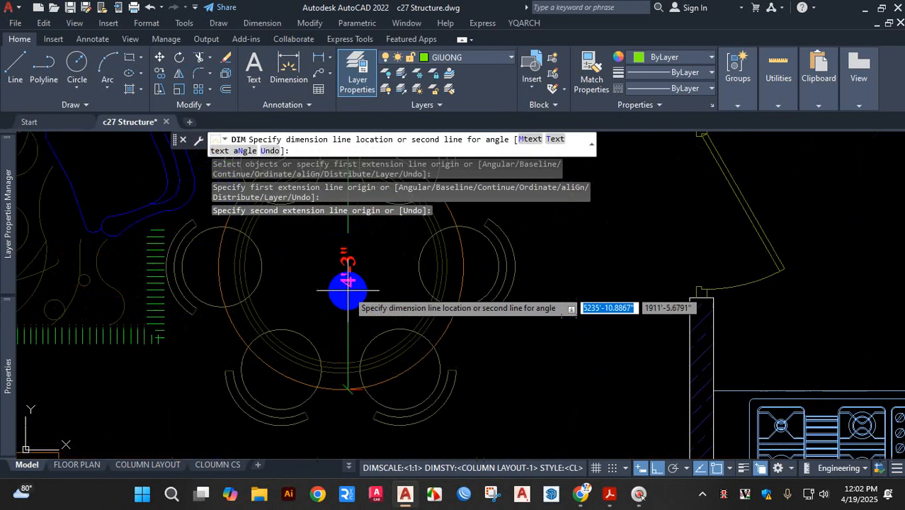
{"action": "left_click", "coordinate": [354, 292]}
{"action": "scroll", "coordinate": [378, 306], "scroll_direction": "down", "scroll_amount": 6}
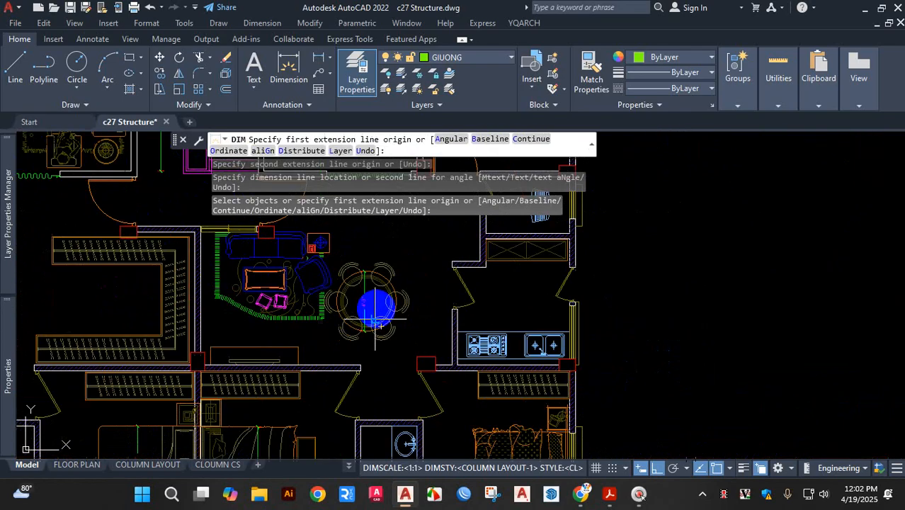
{"action": "scroll", "coordinate": [376, 325], "scroll_direction": "up", "scroll_amount": 4}
{"action": "key", "text": "Escape"}
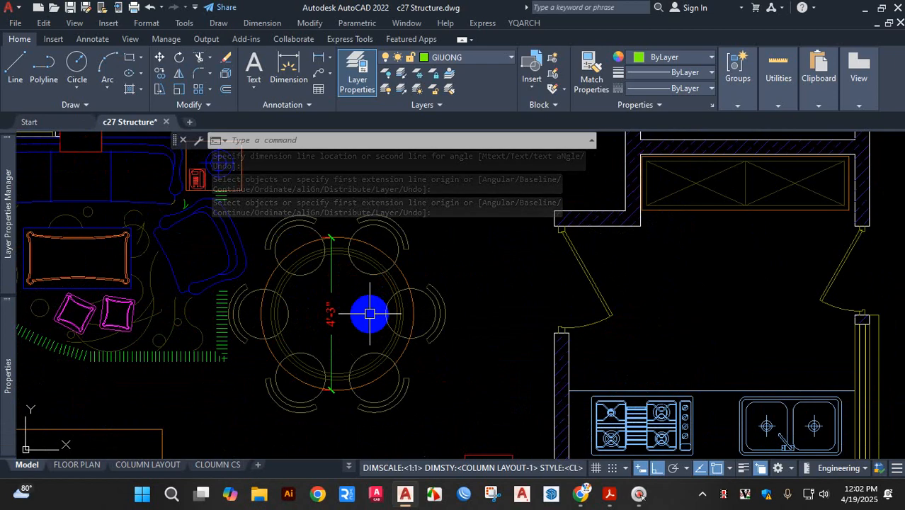
{"action": "scroll", "coordinate": [365, 316], "scroll_direction": "up", "scroll_amount": 2}
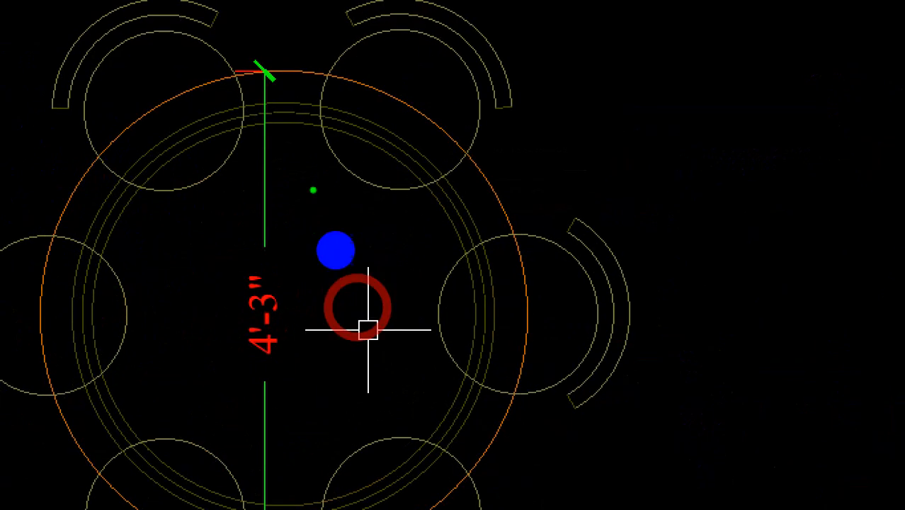
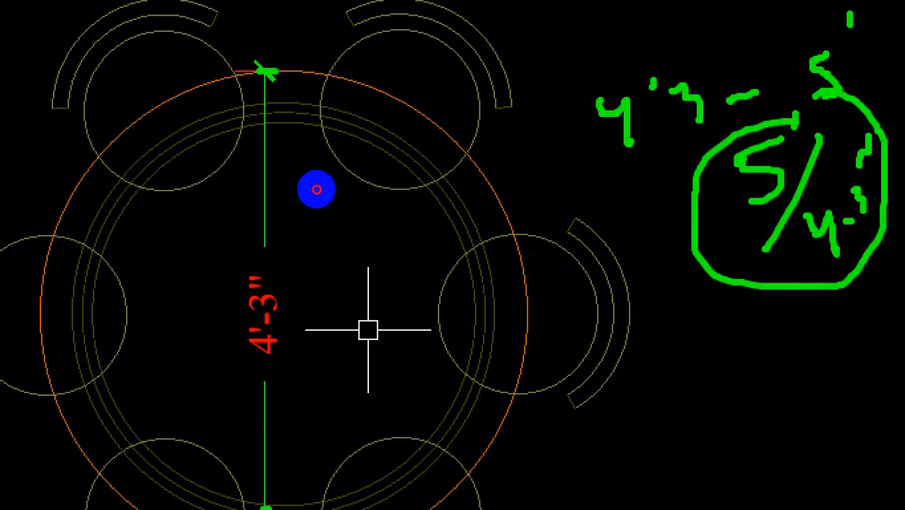
{"action": "mouse_move", "coordinate": [275, 71]}
{"action": "left_mouse_down"}
{"action": "mouse_move", "coordinate": [278, 507]}
{"action": "mouse_move", "coordinate": [312, 484]}
{"action": "left_mouse_up"}
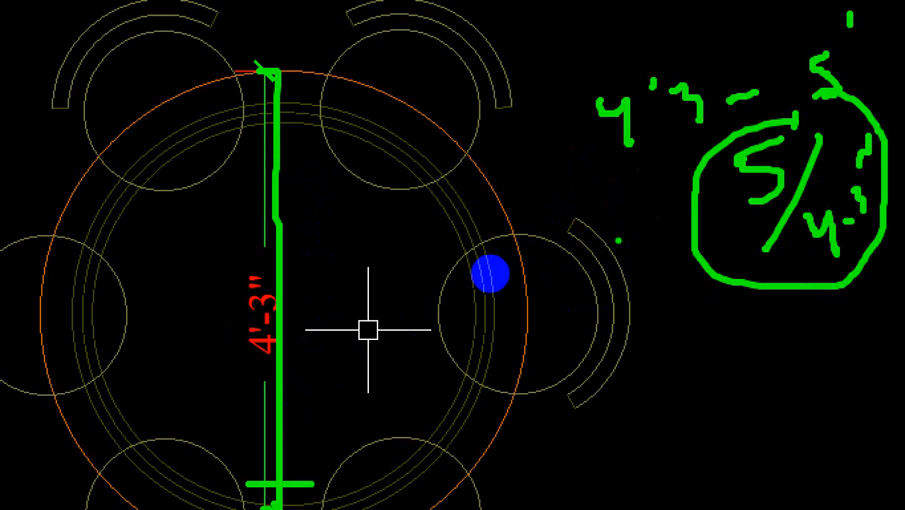
{"action": "mouse_move", "coordinate": [375, 250]}
{"action": "left_mouse_down"}
{"action": "mouse_move", "coordinate": [412, 278]}
{"action": "mouse_move", "coordinate": [407, 240]}
{"action": "left_mouse_up"}
{"action": "left_click_drag", "start_coordinate": [446, 213], "coordinate": [441, 228]}
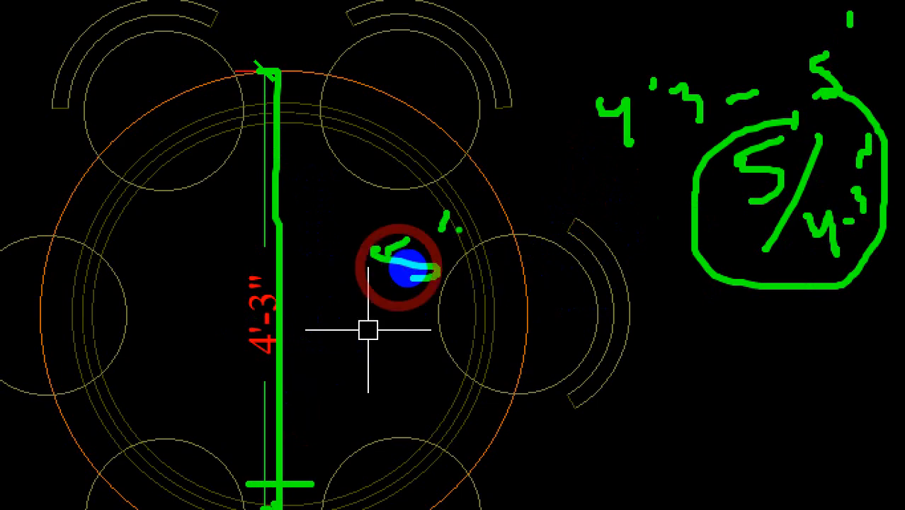
{"action": "key", "text": "ctrl+1"}
{"action": "key", "text": "Escape"}
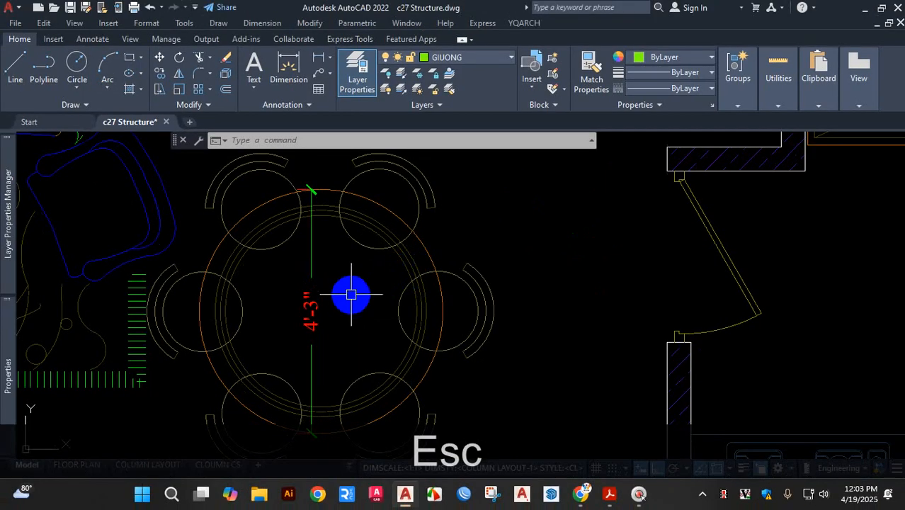
Start a reference scale of the dining table set with its base point at the table's centre
{"action": "type", "text": "sc"}
{"action": "key", "text": "space"}
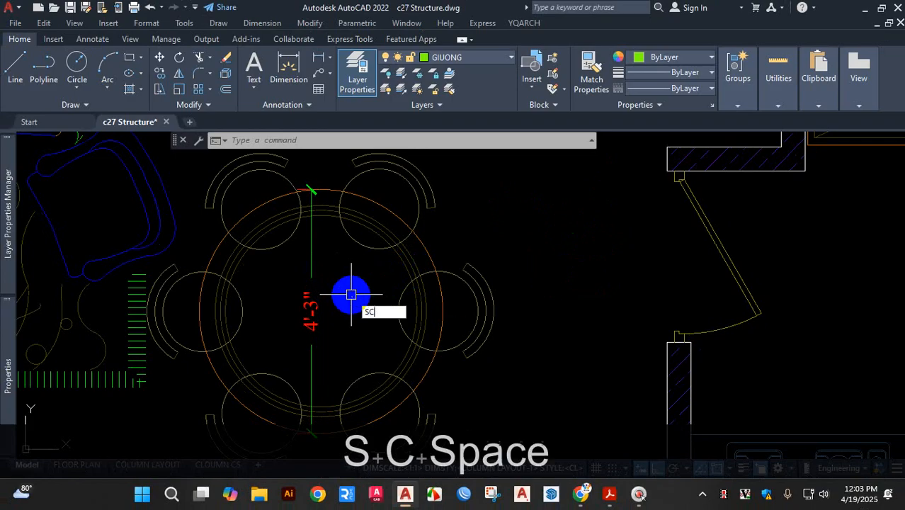
{"action": "left_click", "coordinate": [384, 241]}
{"action": "key", "text": "space"}
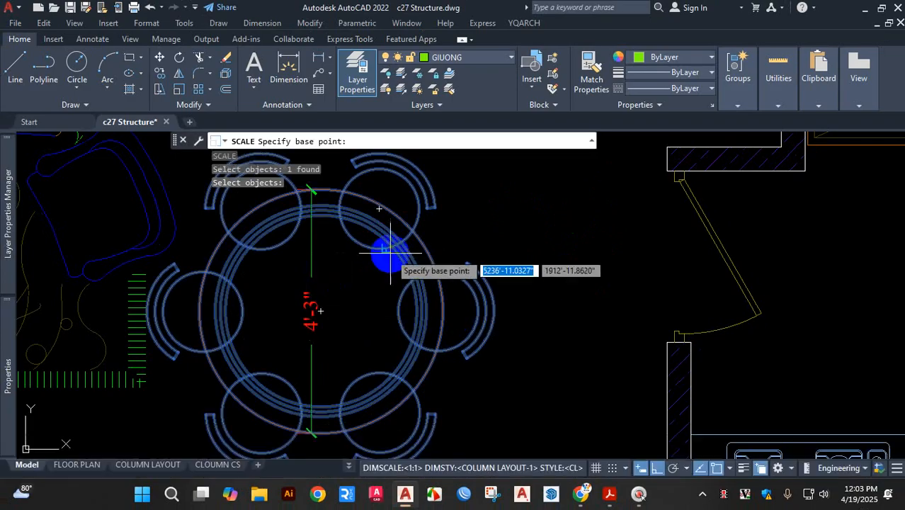
{"action": "left_click", "coordinate": [321, 310]}
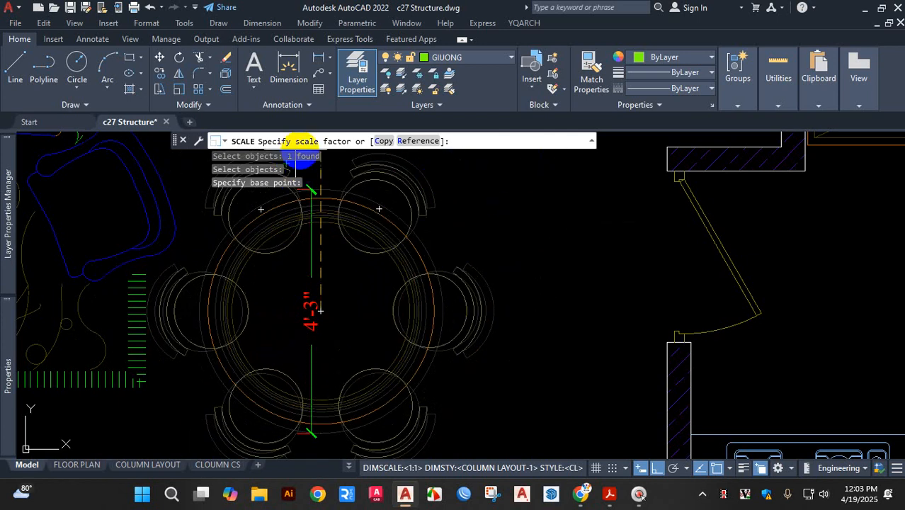
{"action": "left_click", "coordinate": [419, 145]}
{"action": "scroll", "coordinate": [345, 315], "scroll_direction": "down", "scroll_amount": 2}
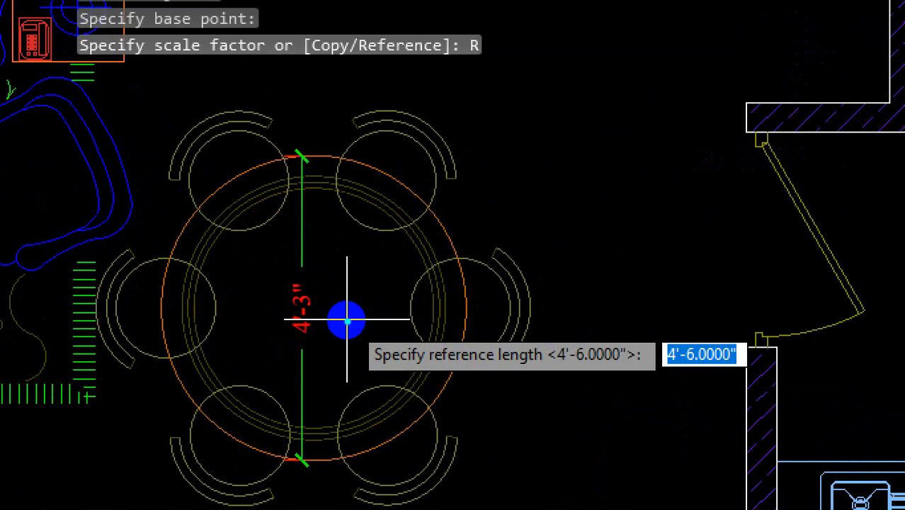
Take the reference length from the dining table's upper edge to its lower edge and set the new length to 5'
{"action": "left_click_drag", "start_coordinate": [330, 252], "coordinate": [326, 375]}
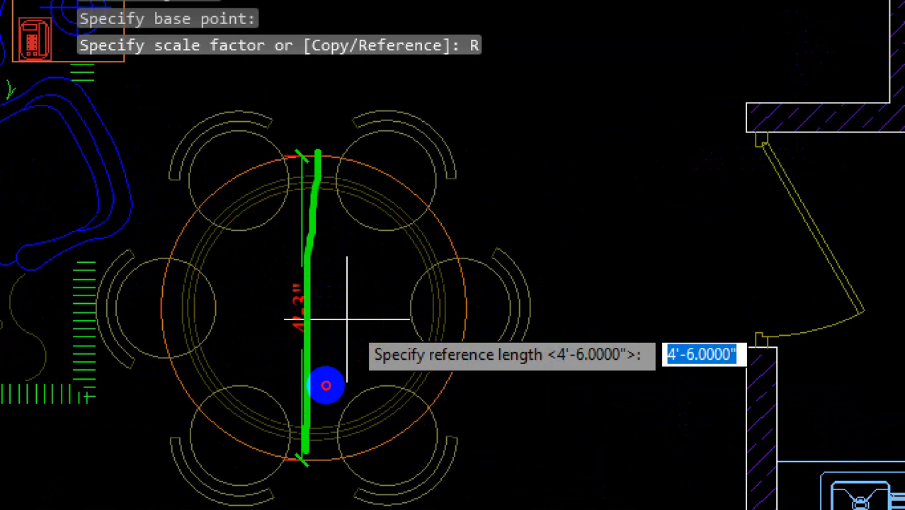
{"action": "key", "text": "Escape"}
{"action": "scroll", "coordinate": [326, 241], "scroll_direction": "up", "scroll_amount": 3}
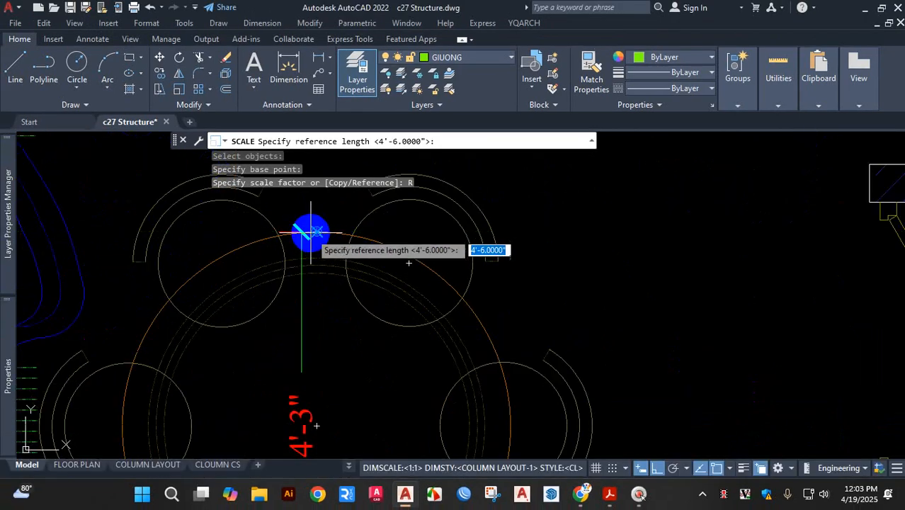
{"action": "left_click", "coordinate": [307, 228]}
{"action": "scroll", "coordinate": [327, 202], "scroll_direction": "down", "scroll_amount": 5}
{"action": "scroll", "coordinate": [323, 241], "scroll_direction": "up", "scroll_amount": 3}
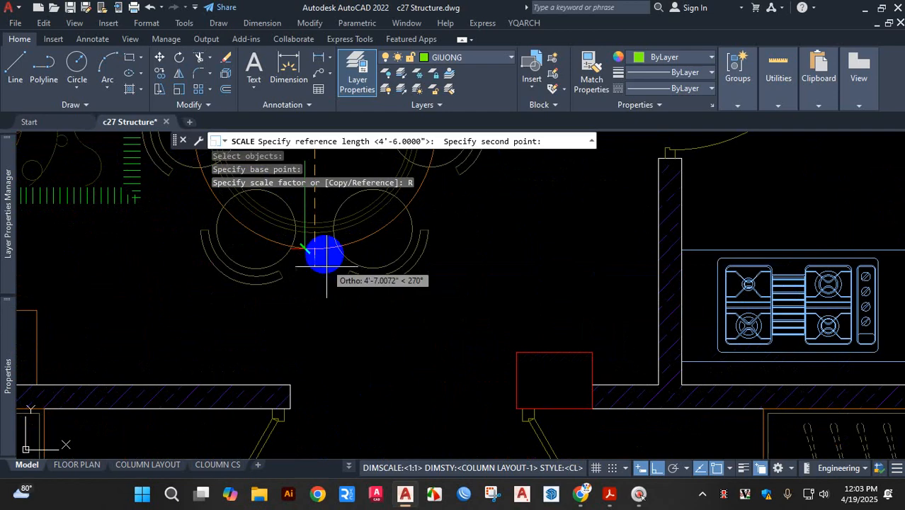
{"action": "left_click", "coordinate": [315, 248]}
{"action": "scroll", "coordinate": [354, 279], "scroll_direction": "down", "scroll_amount": 4}
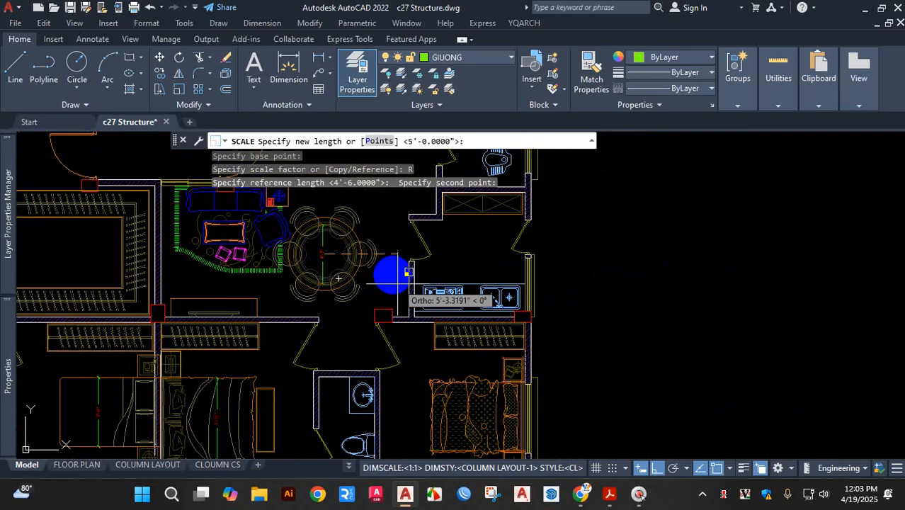
{"action": "scroll", "coordinate": [379, 252], "scroll_direction": "up", "scroll_amount": 3}
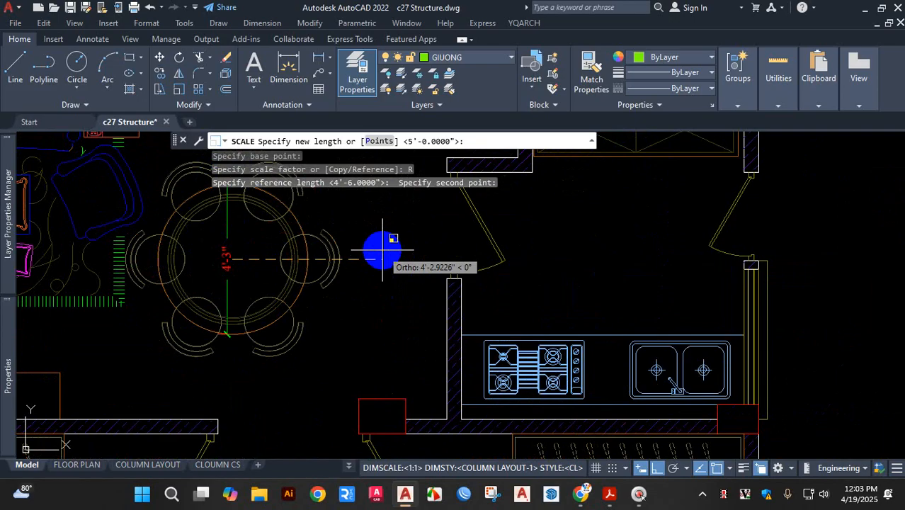
{"action": "type", "text": "5"}
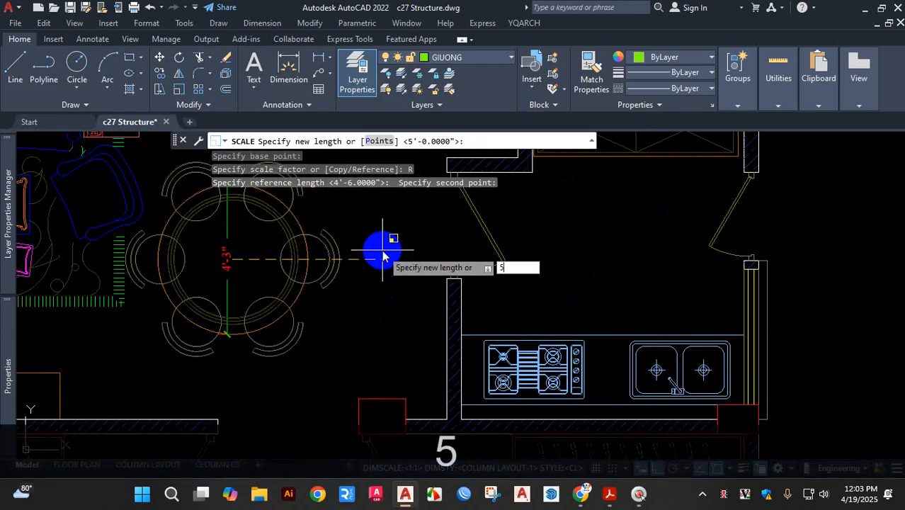
{"action": "type", "text": "'"}
{"action": "key", "text": "Return"}
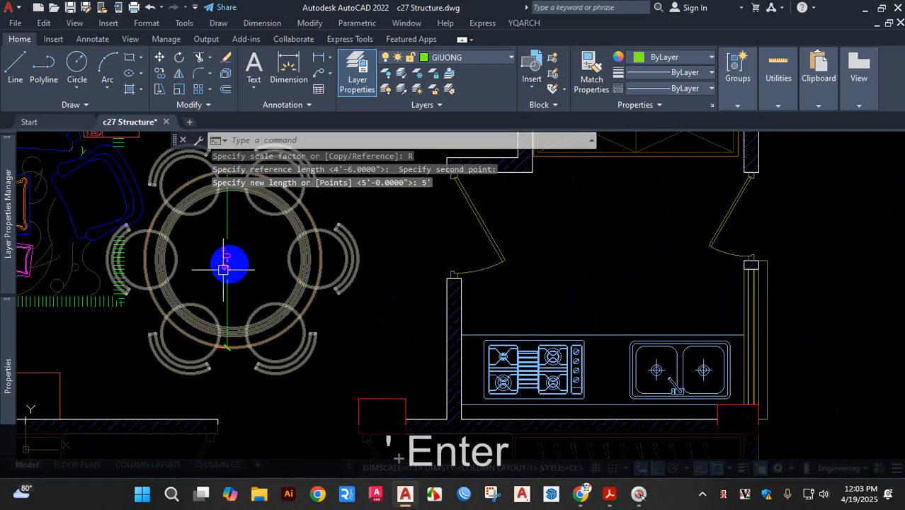
Check the vertical diameter dimension of the scaled dining table
{"action": "scroll", "coordinate": [231, 258], "scroll_direction": "up", "scroll_amount": 4}
{"action": "scroll", "coordinate": [248, 258], "scroll_direction": "down", "scroll_amount": 5}
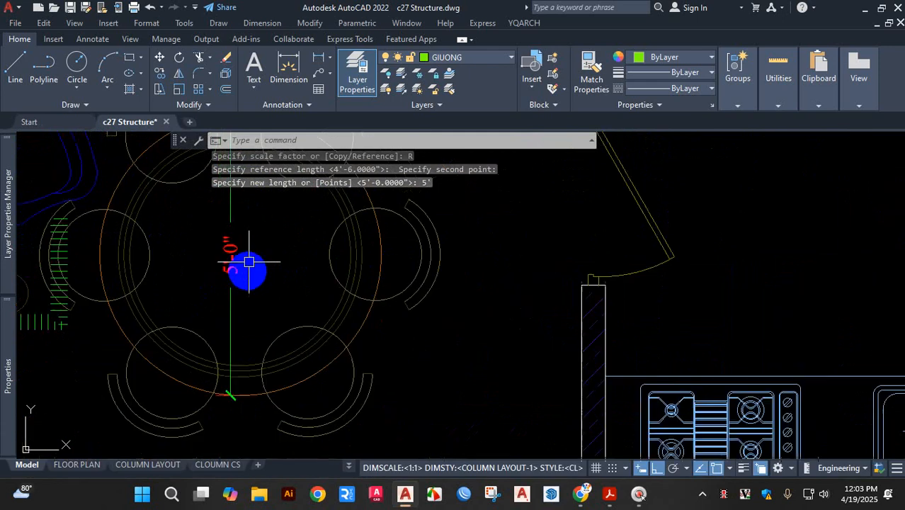
{"action": "scroll", "coordinate": [272, 234], "scroll_direction": "up", "scroll_amount": 2}
{"action": "scroll", "coordinate": [275, 278], "scroll_direction": "up", "scroll_amount": 5}
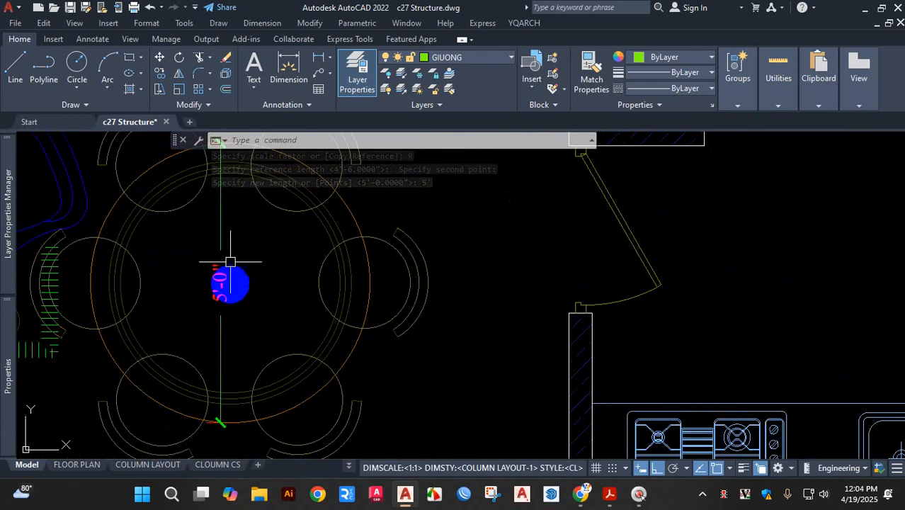
{"action": "scroll", "coordinate": [237, 293], "scroll_direction": "down", "scroll_amount": 3}
{"action": "key", "text": "ctrl+1"}
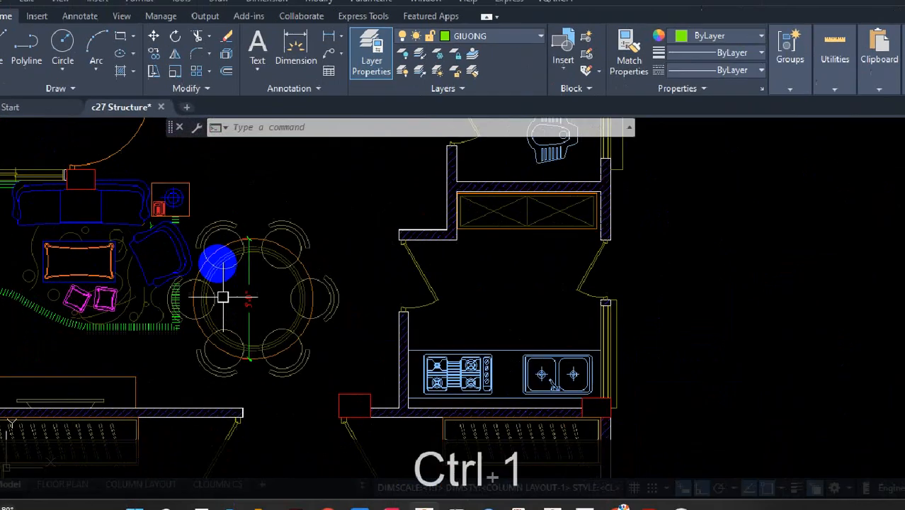
{"action": "left_click_drag", "start_coordinate": [185, 72], "coordinate": [178, 105]}
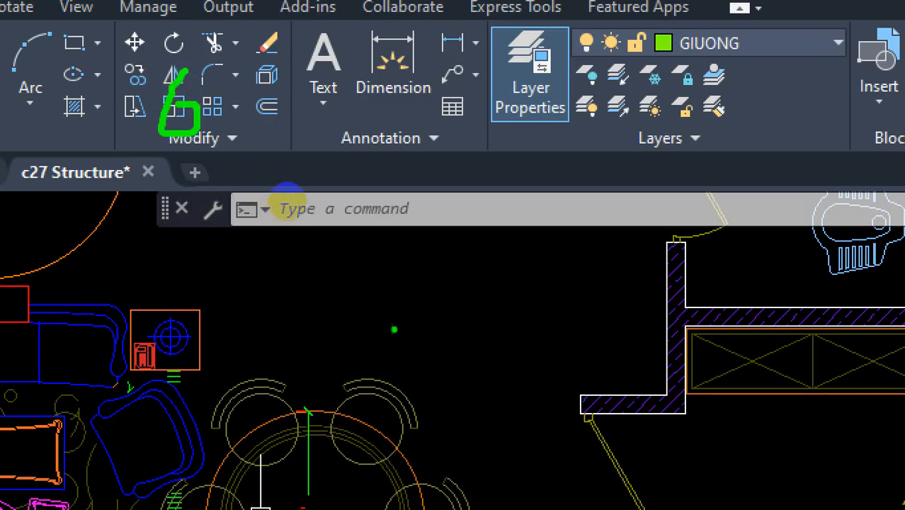
{"action": "mouse_move", "coordinate": [294, 177]}
{"action": "left_mouse_down"}
{"action": "mouse_move", "coordinate": [295, 217]}
{"action": "mouse_move", "coordinate": [305, 214]}
{"action": "mouse_move", "coordinate": [293, 167]}
{"action": "left_mouse_up"}
{"action": "left_click_drag", "start_coordinate": [260, 196], "coordinate": [330, 201]}
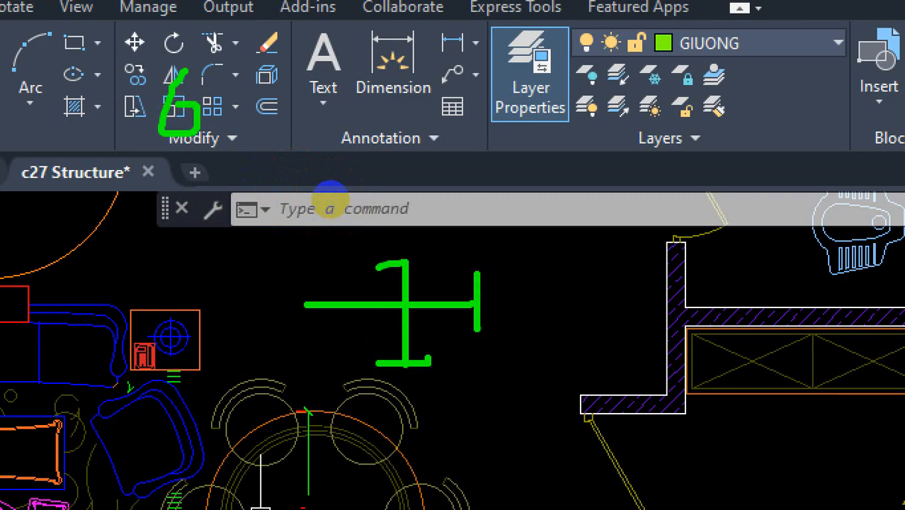
Dimension the dining table's diameter horizontally between its left and right edges, placing the dimension line inside the table above its centre
{"action": "scroll", "coordinate": [304, 212], "scroll_direction": "down", "scroll_amount": 2}
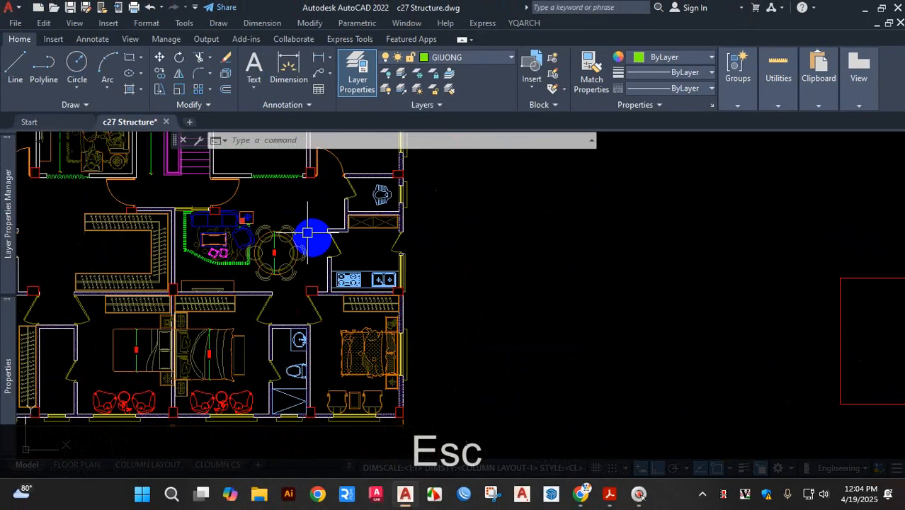
{"action": "scroll", "coordinate": [273, 234], "scroll_direction": "up", "scroll_amount": 6}
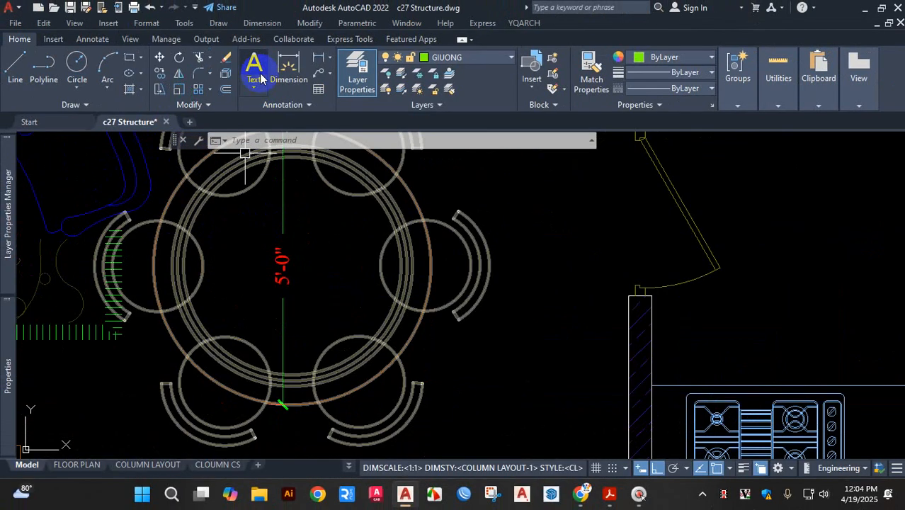
{"action": "left_click", "coordinate": [289, 71]}
{"action": "left_click", "coordinate": [154, 265]}
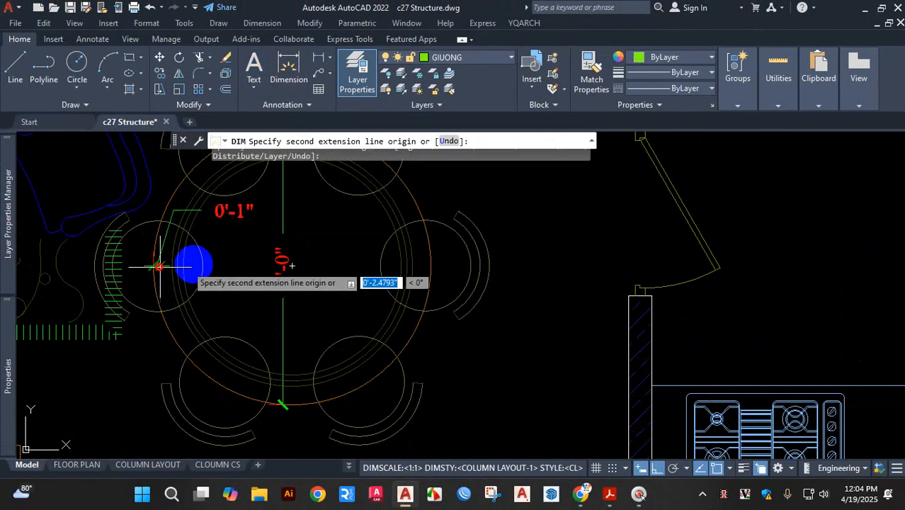
{"action": "left_click", "coordinate": [435, 264]}
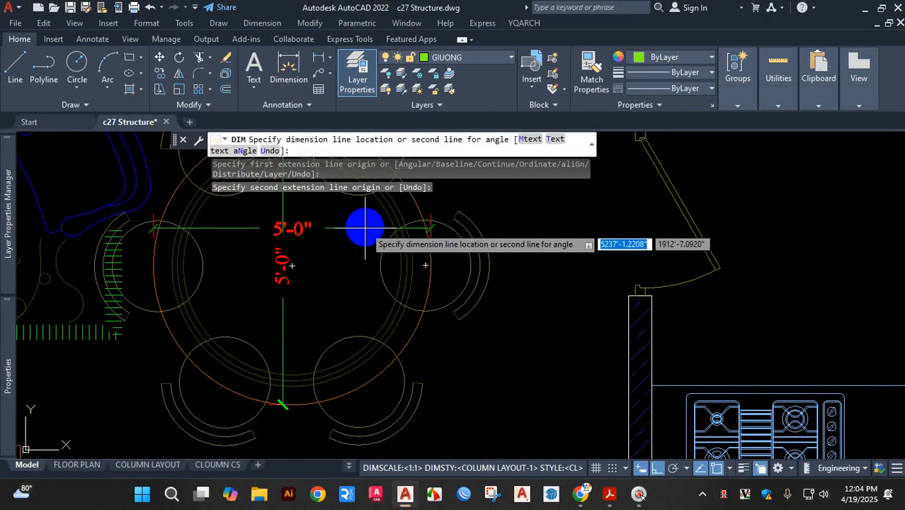
{"action": "left_click", "coordinate": [361, 227]}
{"action": "scroll", "coordinate": [359, 264], "scroll_direction": "down", "scroll_amount": 5}
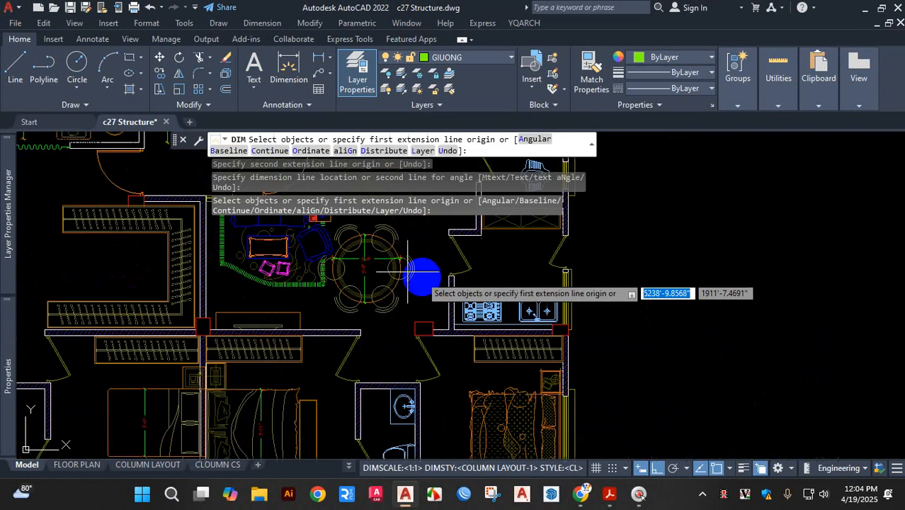
{"action": "scroll", "coordinate": [303, 376], "scroll_direction": "up", "scroll_amount": 5}
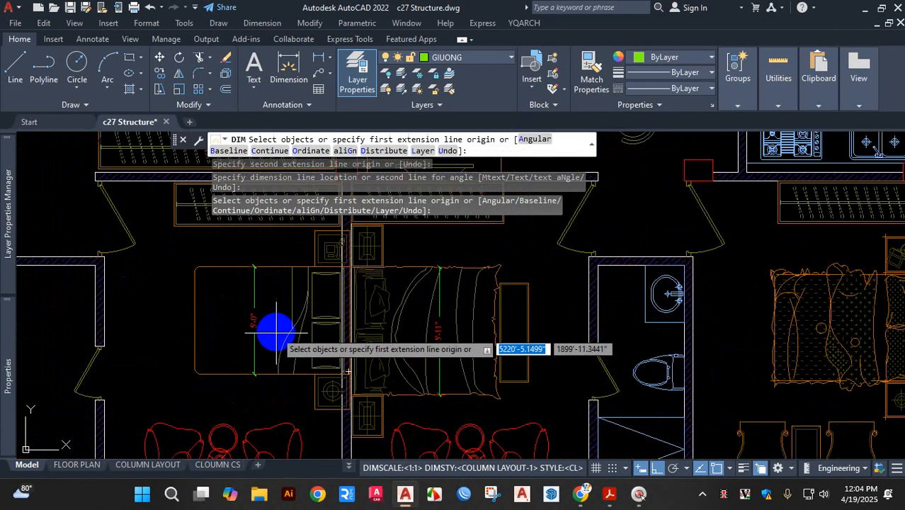
Dimension the length of the bed with the 5'-0" width from its foot edge to its head edge, placing the dimension line across the bed
{"action": "scroll", "coordinate": [275, 350], "scroll_direction": "up", "scroll_amount": 2}
{"action": "scroll", "coordinate": [287, 339], "scroll_direction": "down", "scroll_amount": 2}
{"action": "scroll", "coordinate": [283, 337], "scroll_direction": "up", "scroll_amount": 2}
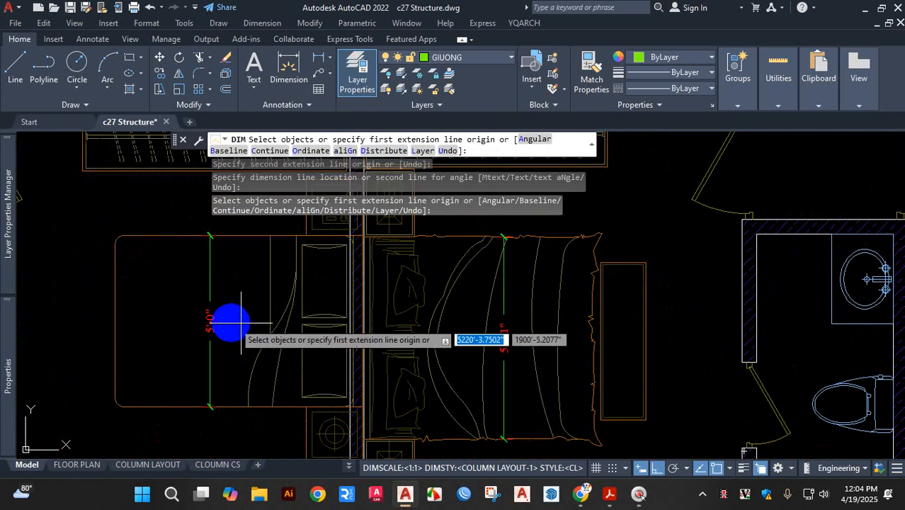
{"action": "left_click", "coordinate": [115, 320]}
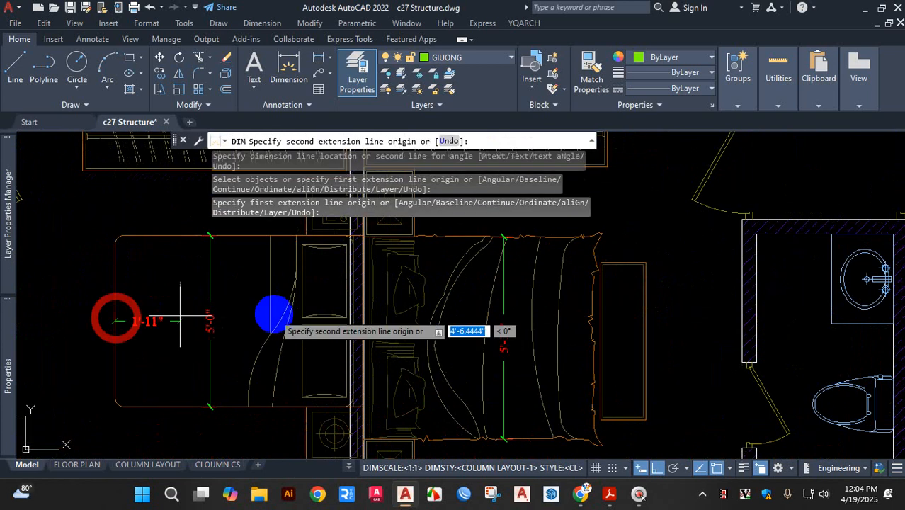
{"action": "scroll", "coordinate": [360, 312], "scroll_direction": "up", "scroll_amount": 4}
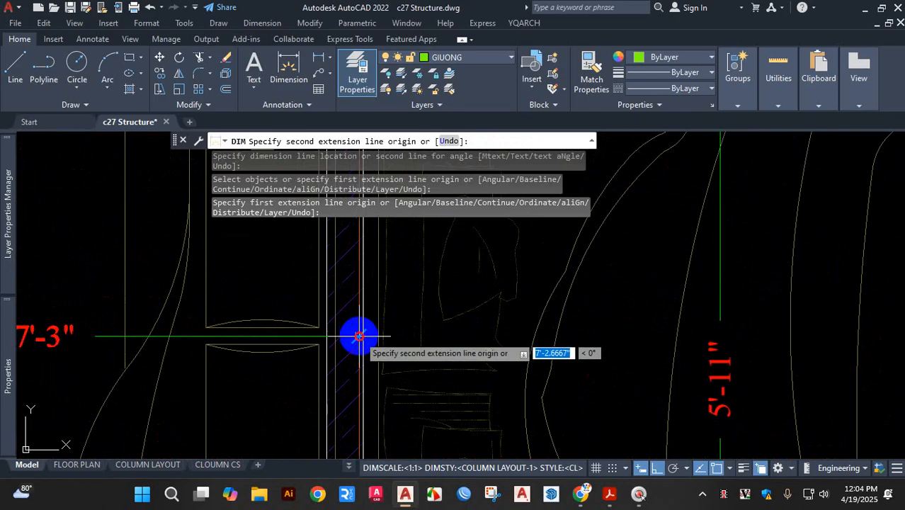
{"action": "left_click", "coordinate": [358, 333]}
{"action": "scroll", "coordinate": [317, 303], "scroll_direction": "down", "scroll_amount": 3}
{"action": "scroll", "coordinate": [223, 310], "scroll_direction": "up", "scroll_amount": 3}
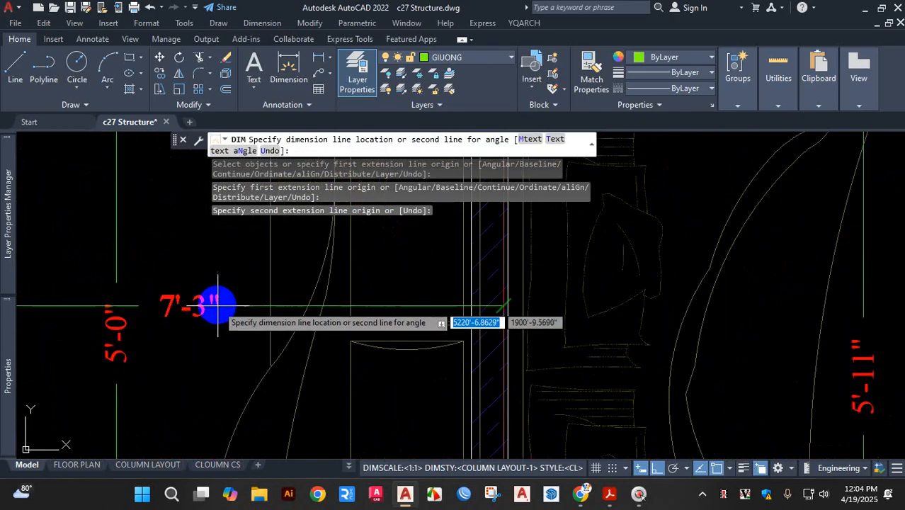
{"action": "left_click", "coordinate": [215, 306]}
{"action": "scroll", "coordinate": [200, 333], "scroll_direction": "down", "scroll_amount": 4}
{"action": "scroll", "coordinate": [205, 337], "scroll_direction": "up", "scroll_amount": 3}
{"action": "scroll", "coordinate": [206, 338], "scroll_direction": "up", "scroll_amount": 3}
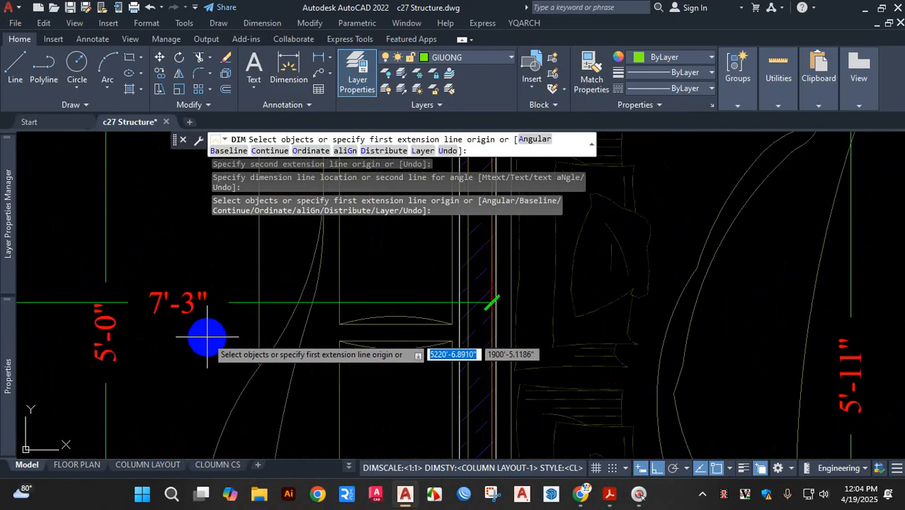
Compare the bed's length and width dimensions and finish dimensioning
{"action": "key", "text": "ctrl+1"}
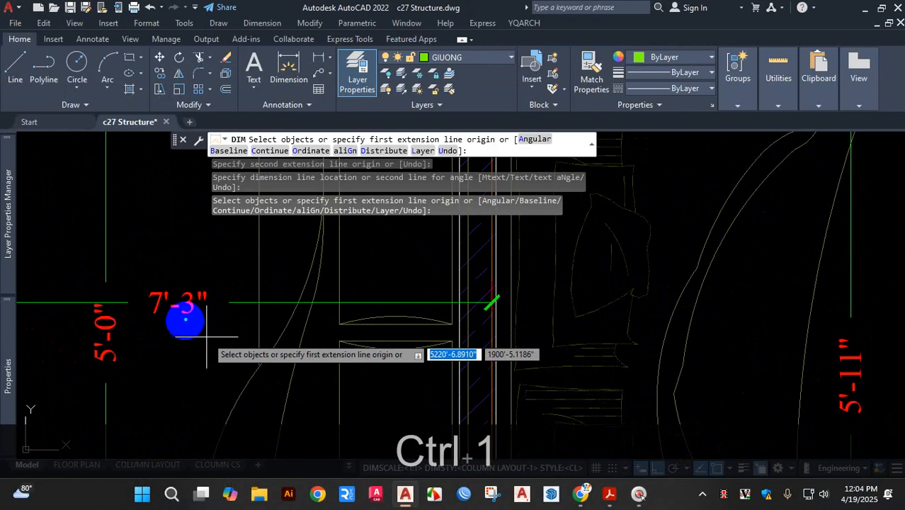
{"action": "mouse_move", "coordinate": [186, 276]}
{"action": "left_mouse_down"}
{"action": "mouse_move", "coordinate": [201, 248]}
{"action": "mouse_move", "coordinate": [187, 262]}
{"action": "left_mouse_up"}
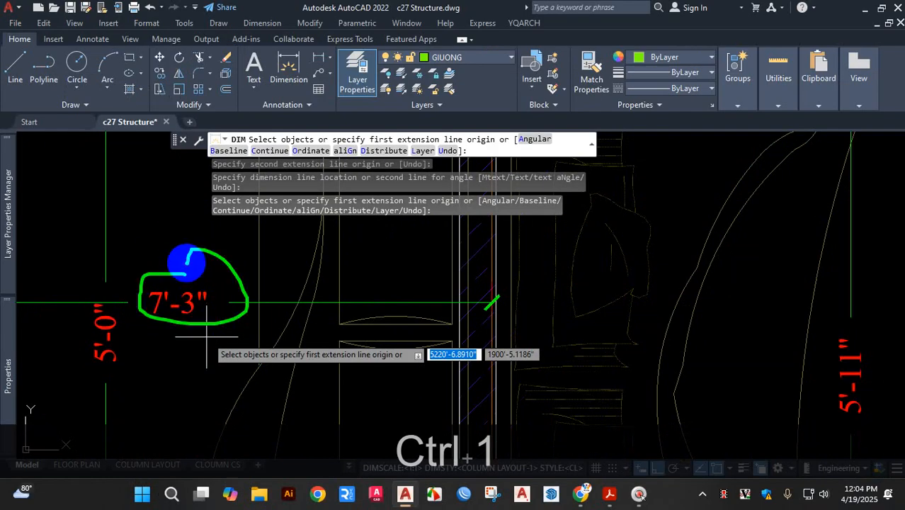
{"action": "mouse_move", "coordinate": [113, 305]}
{"action": "left_mouse_down"}
{"action": "mouse_move", "coordinate": [81, 319]}
{"action": "mouse_move", "coordinate": [112, 316]}
{"action": "left_mouse_up"}
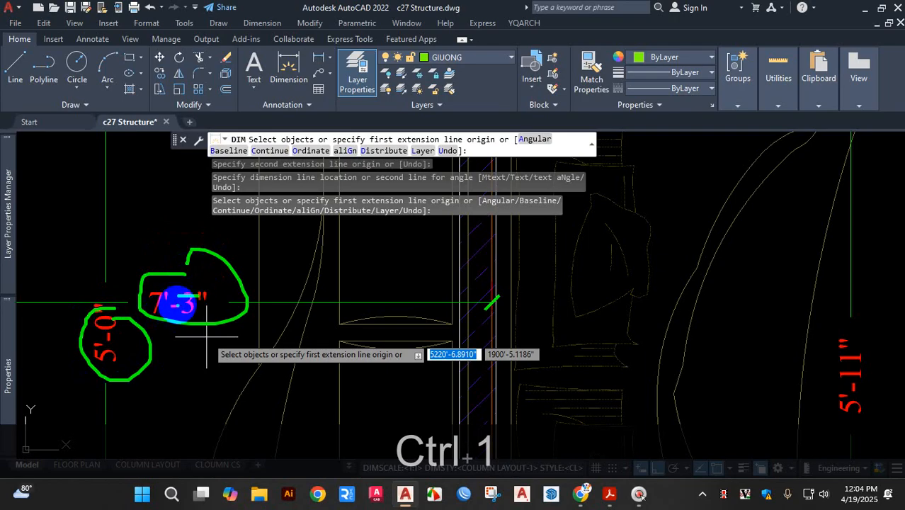
{"action": "mouse_move", "coordinate": [146, 339]}
{"action": "left_mouse_down"}
{"action": "mouse_move", "coordinate": [116, 307]}
{"action": "mouse_move", "coordinate": [89, 366]}
{"action": "mouse_move", "coordinate": [126, 312]}
{"action": "left_mouse_up"}
{"action": "key", "text": "Escape"}
{"action": "key", "text": "Escape"}
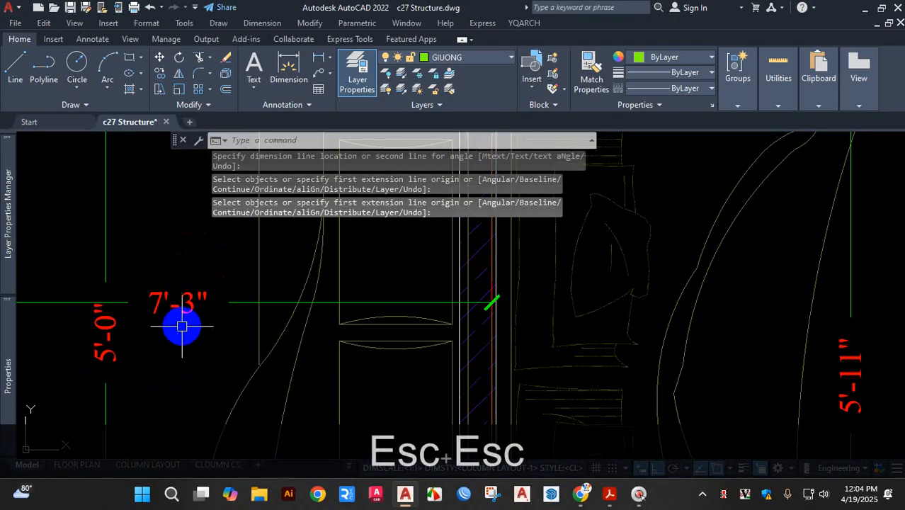
Start a reference scale of the bed together with its two dimensions, with the base point at the middle of the foot edge
{"action": "scroll", "coordinate": [189, 317], "scroll_direction": "down", "scroll_amount": 8}
{"action": "type", "text": "sc"}
{"action": "key", "text": "space"}
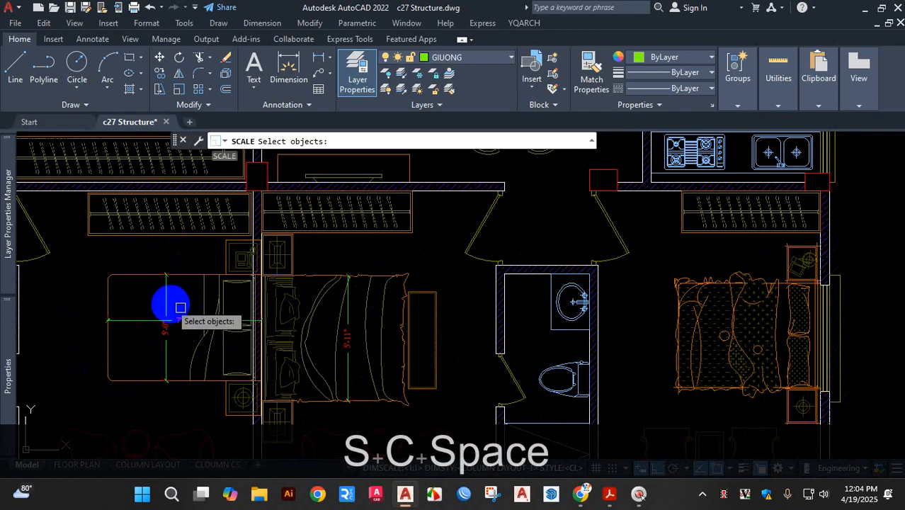
{"action": "left_click", "coordinate": [203, 302]}
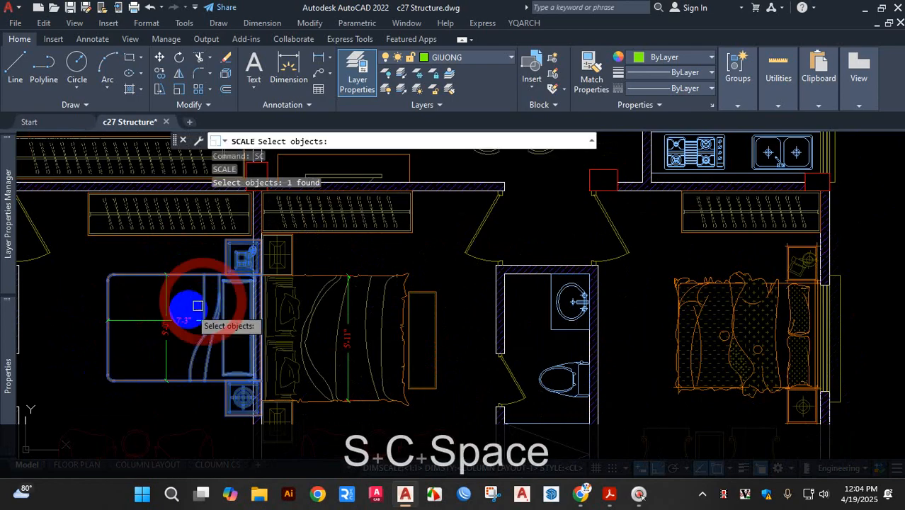
{"action": "left_click", "coordinate": [186, 307]}
{"action": "left_click", "coordinate": [140, 348]}
{"action": "key", "text": "space"}
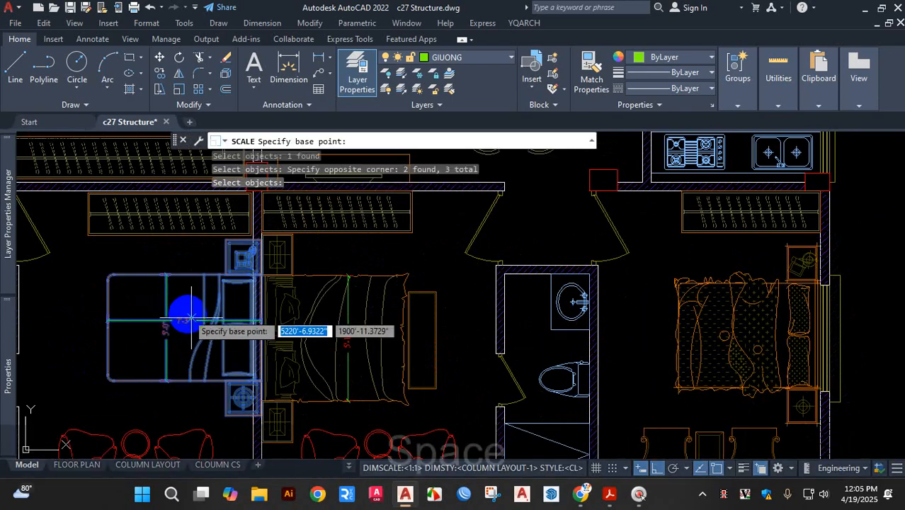
{"action": "scroll", "coordinate": [108, 351], "scroll_direction": "up", "scroll_amount": 2}
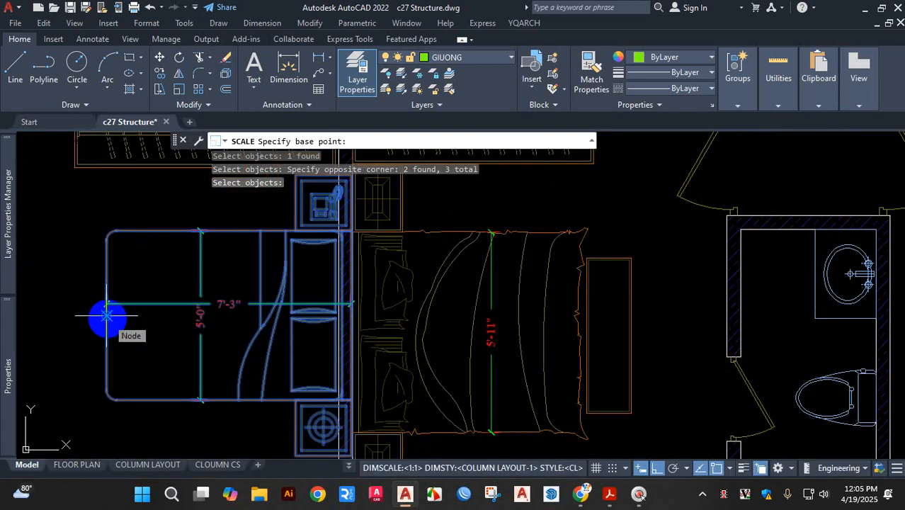
{"action": "left_click", "coordinate": [107, 315]}
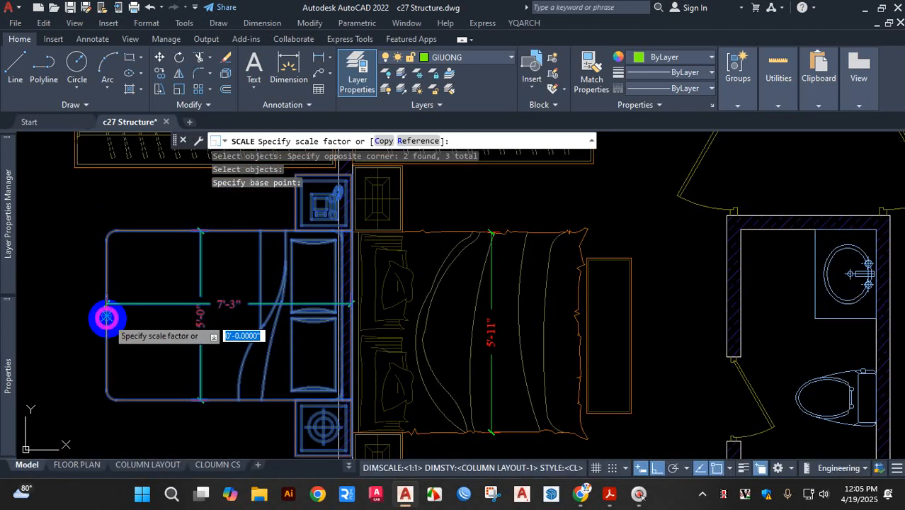
{"action": "left_click", "coordinate": [408, 141]}
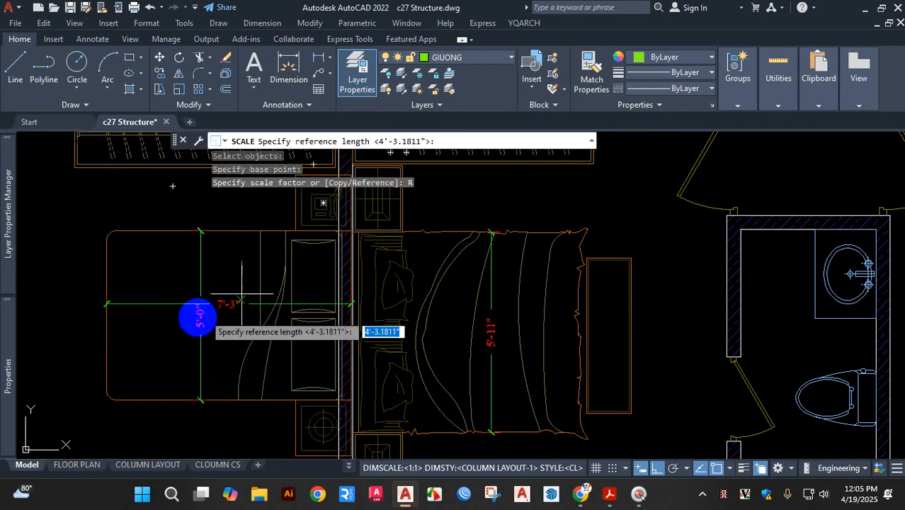
Take the reference length between the two ends of the bed's length dimension and set the new length to 7'
{"action": "scroll", "coordinate": [105, 311], "scroll_direction": "up", "scroll_amount": 2}
{"action": "scroll", "coordinate": [106, 300], "scroll_direction": "up", "scroll_amount": 2}
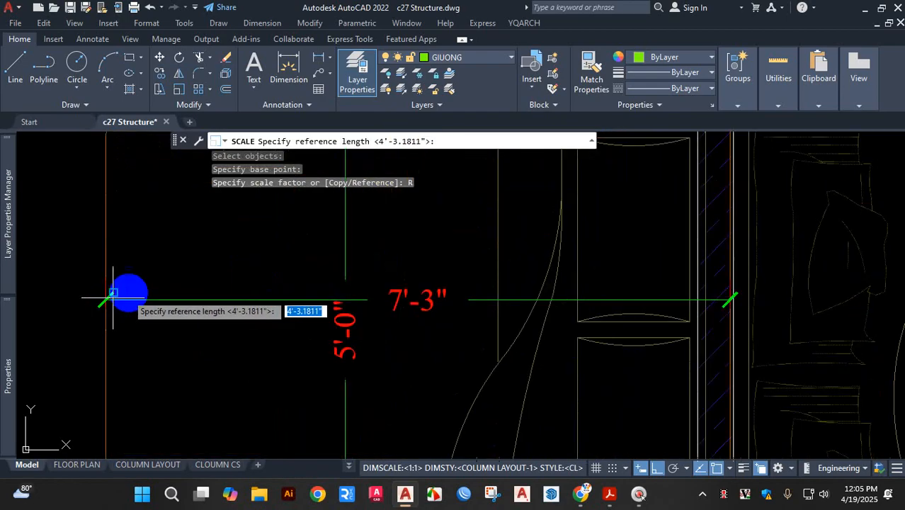
{"action": "scroll", "coordinate": [242, 303], "scroll_direction": "down", "scroll_amount": 2}
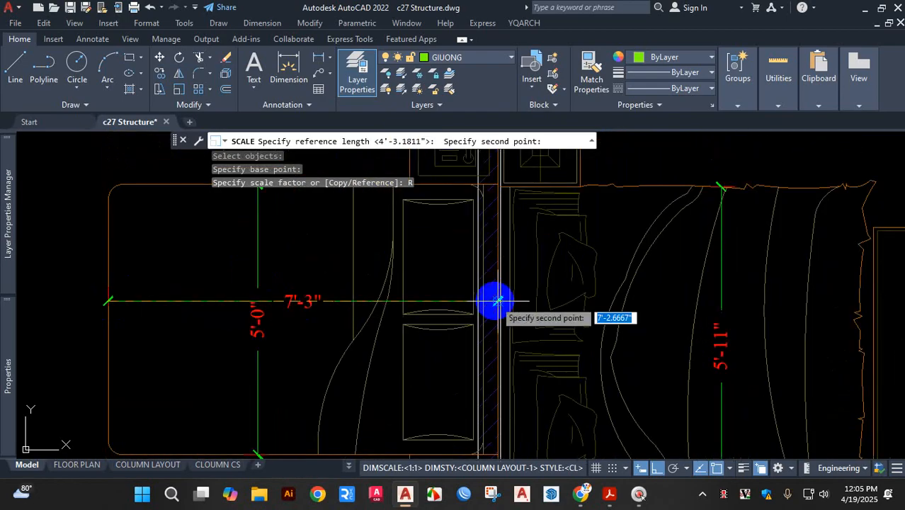
{"action": "scroll", "coordinate": [496, 304], "scroll_direction": "up", "scroll_amount": 3}
{"action": "left_click", "coordinate": [498, 305]}
{"action": "scroll", "coordinate": [269, 291], "scroll_direction": "down", "scroll_amount": 4}
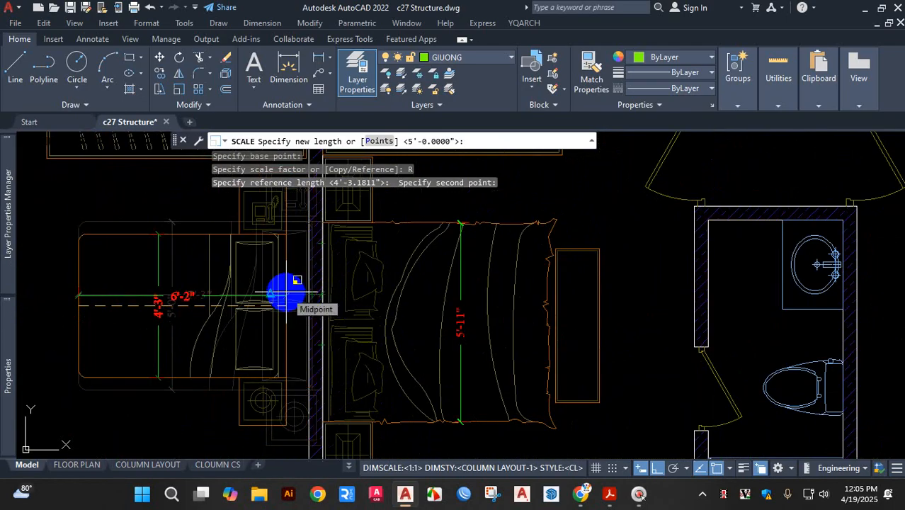
{"action": "type", "text": "7'"}
{"action": "key", "text": "Return"}
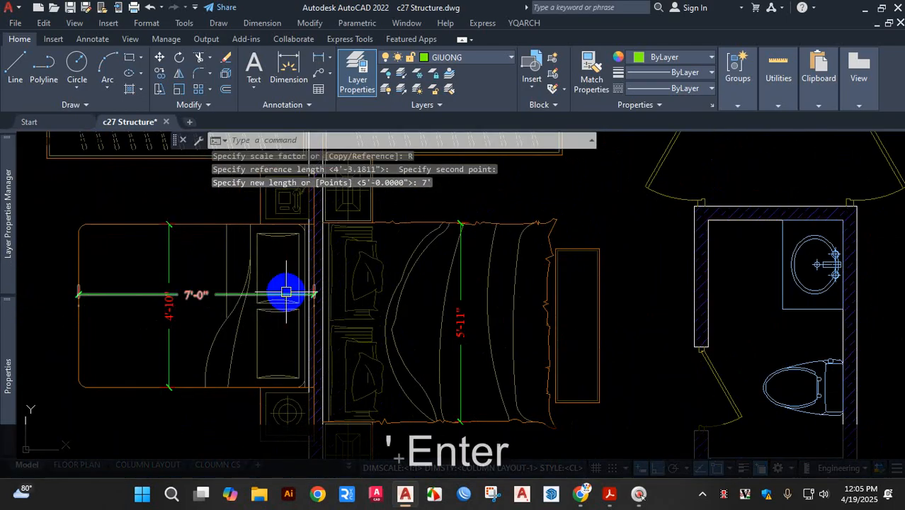
Check the length and width dimensions of the scaled bed
{"action": "scroll", "coordinate": [202, 298], "scroll_direction": "up", "scroll_amount": 2}
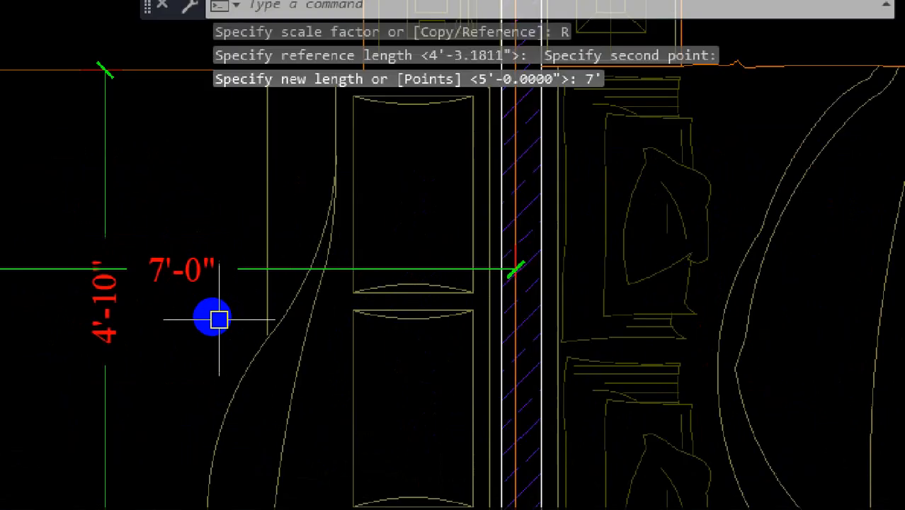
{"action": "mouse_move", "coordinate": [55, 242]}
{"action": "left_mouse_down"}
{"action": "mouse_move", "coordinate": [55, 279]}
{"action": "mouse_move", "coordinate": [71, 242]}
{"action": "left_mouse_up"}
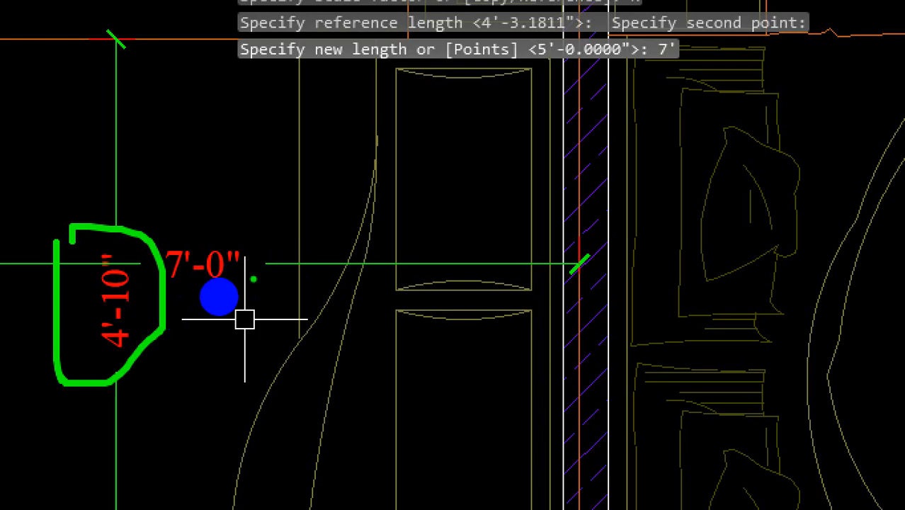
{"action": "key", "text": "ctrl+1"}
{"action": "key", "text": "Escape"}
{"action": "scroll", "coordinate": [308, 265], "scroll_direction": "down", "scroll_amount": 2}
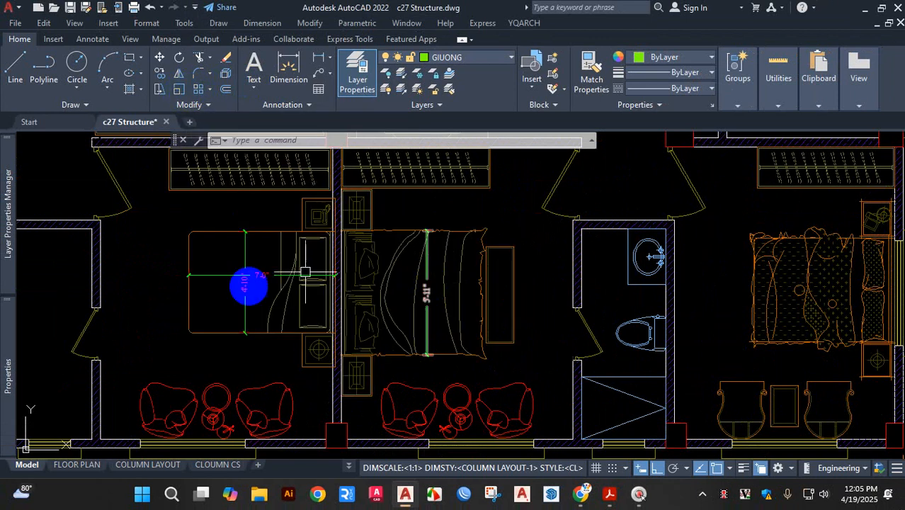
Draw a 12' by 10" rectangle in the empty area outside the floor plan
{"action": "scroll", "coordinate": [305, 272], "scroll_direction": "down", "scroll_amount": 5}
{"action": "scroll", "coordinate": [407, 287], "scroll_direction": "up", "scroll_amount": 1}
{"action": "scroll", "coordinate": [424, 234], "scroll_direction": "up", "scroll_amount": 3}
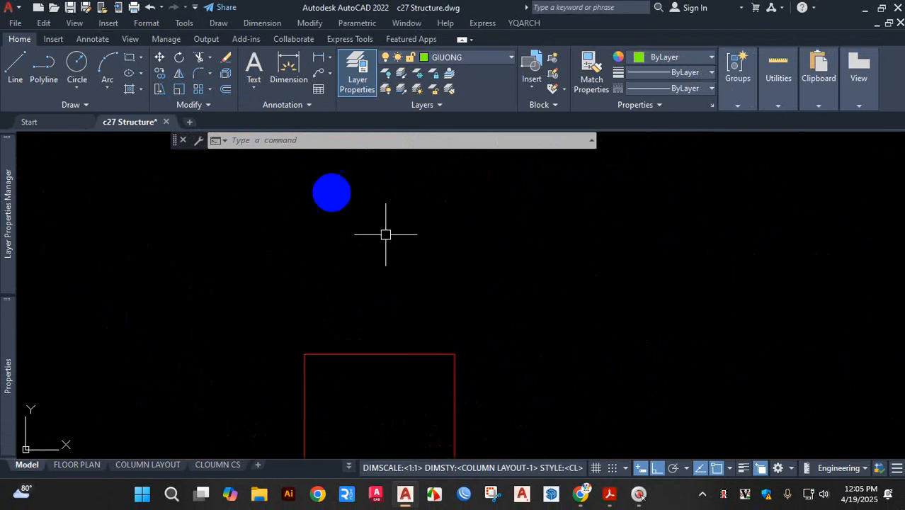
{"action": "left_click", "coordinate": [129, 61]}
{"action": "left_click", "coordinate": [227, 212]}
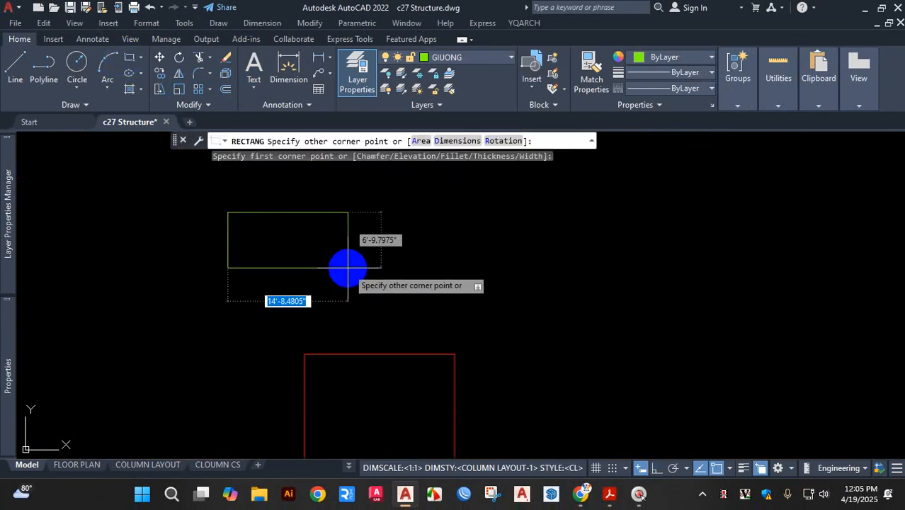
{"action": "type", "text": "12"}
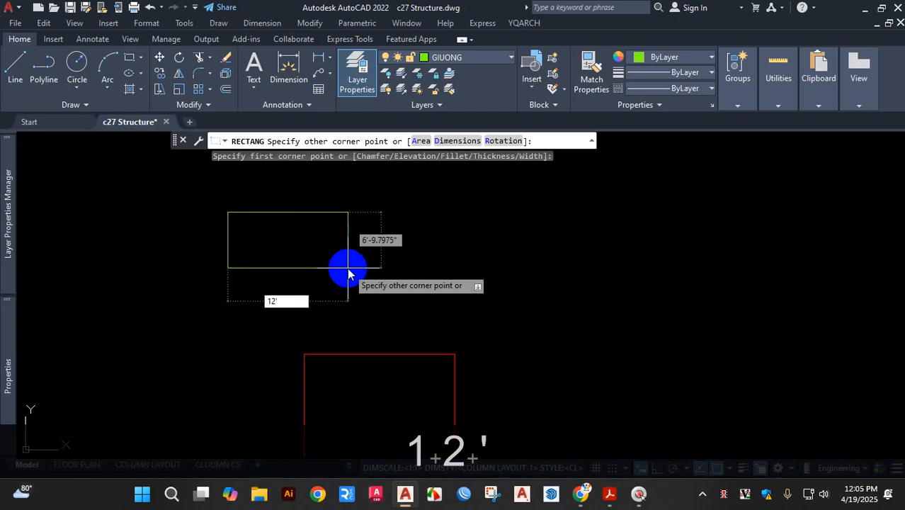
{"action": "type", "text": "'"}
{"action": "key", "text": "Tab"}
{"action": "type", "text": "10"}
{"action": "key", "text": "Return"}
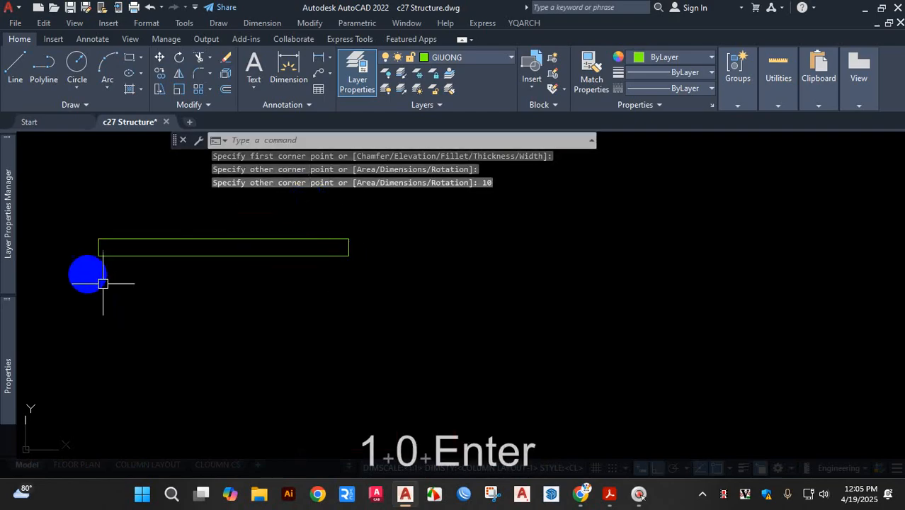
Dimension the rectangle's length above its upper edge and its width beside its left edge
{"action": "left_click", "coordinate": [283, 66]}
{"action": "scroll", "coordinate": [105, 246], "scroll_direction": "up", "scroll_amount": 2}
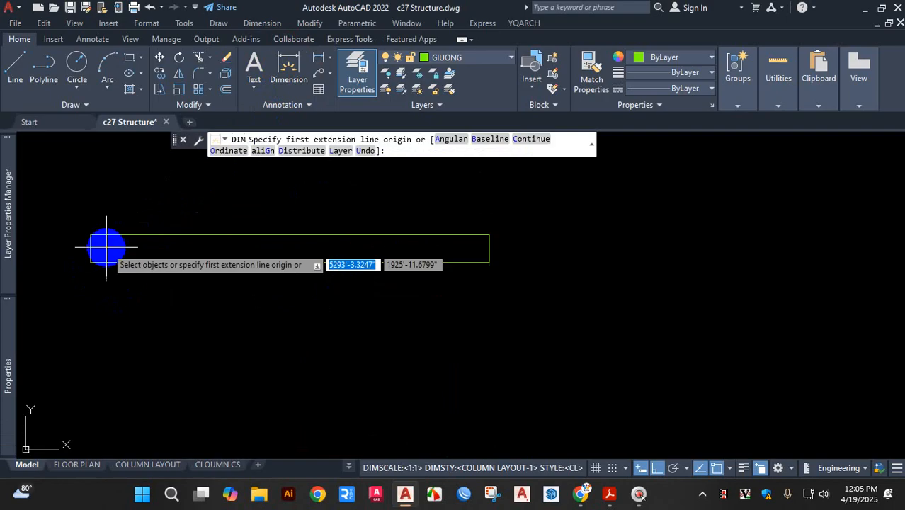
{"action": "key", "text": "Return"}
{"action": "left_click", "coordinate": [142, 235]}
{"action": "left_click", "coordinate": [148, 206]}
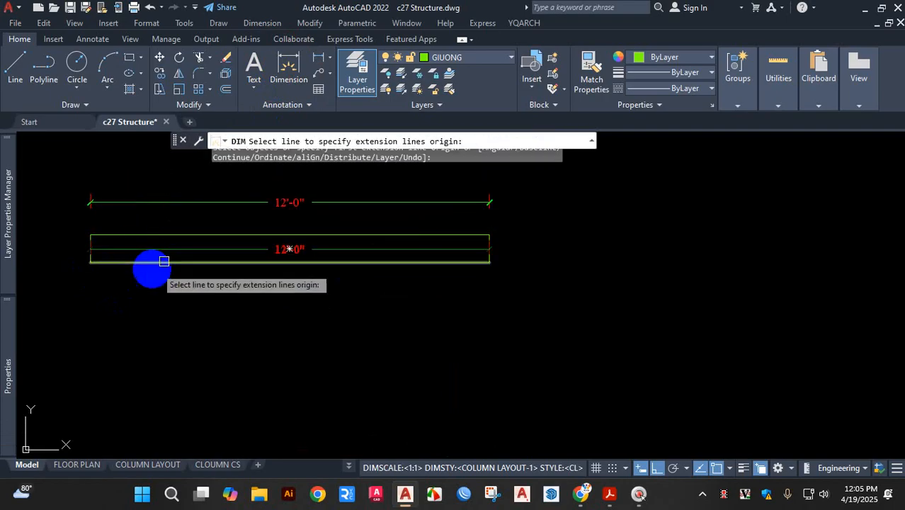
{"action": "scroll", "coordinate": [90, 238], "scroll_direction": "up", "scroll_amount": 2}
{"action": "key", "text": "Return"}
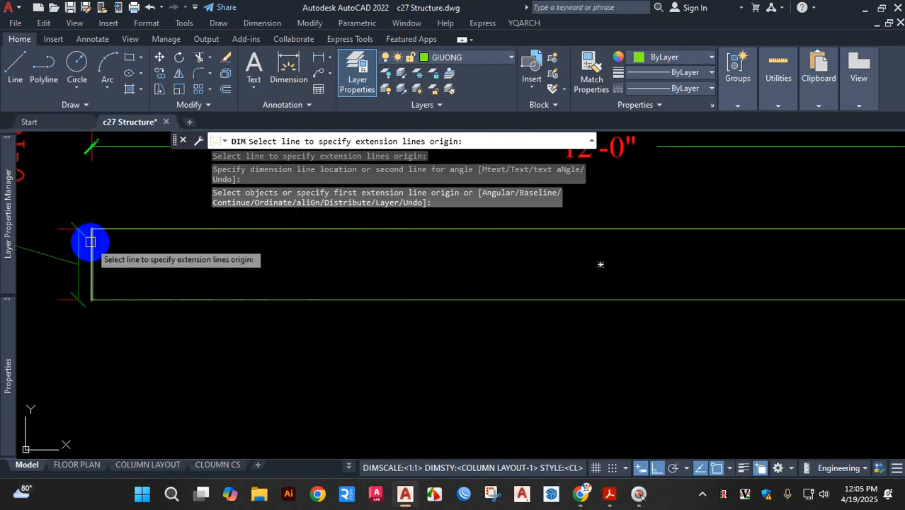
{"action": "left_click", "coordinate": [90, 241]}
{"action": "scroll", "coordinate": [82, 243], "scroll_direction": "down", "scroll_amount": 3}
{"action": "left_click", "coordinate": [56, 239]}
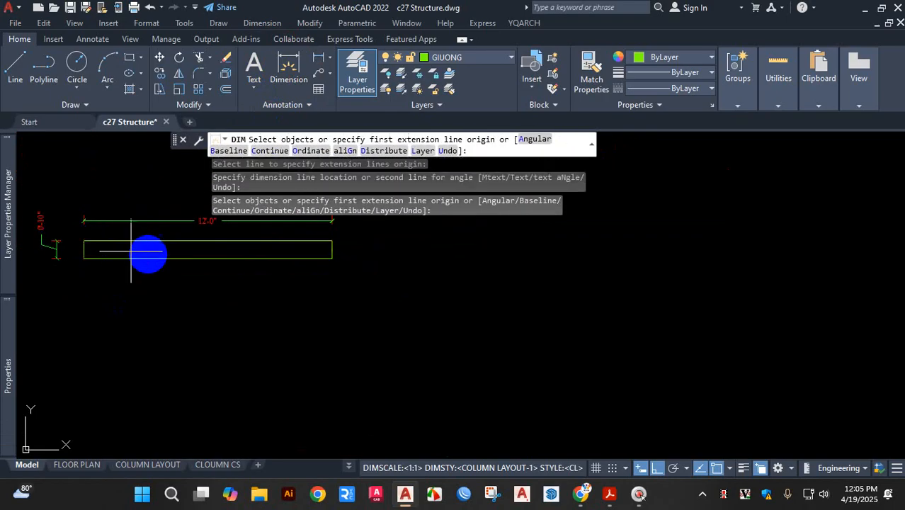
{"action": "key", "text": "Escape"}
Scale the rectangle by reference from its upper-left corner, taking its upper edge as the reference length and 10' as the new length
{"action": "type", "text": "sc"}
{"action": "key", "text": "space"}
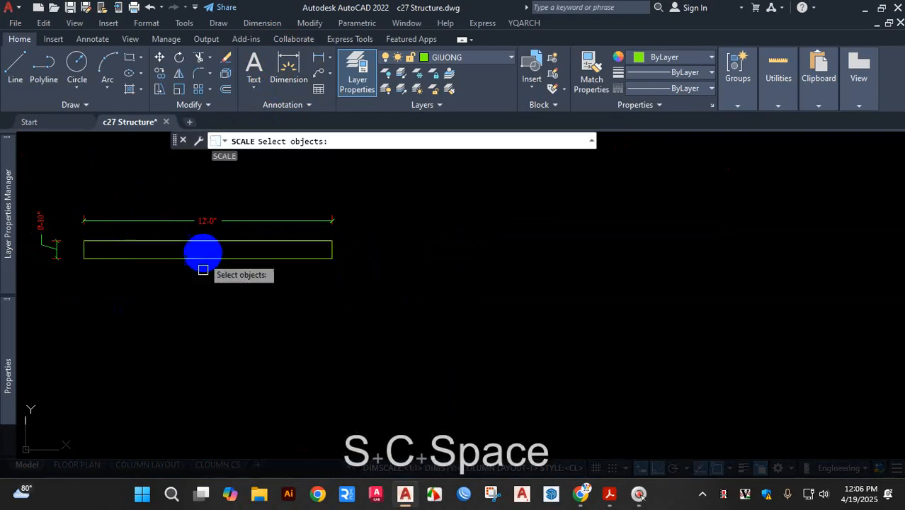
{"action": "left_click", "coordinate": [210, 242]}
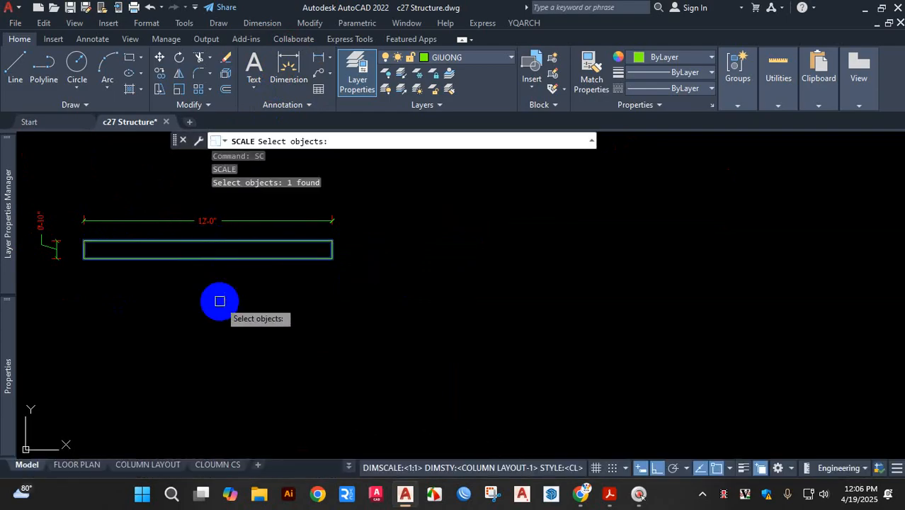
{"action": "key", "text": "Return"}
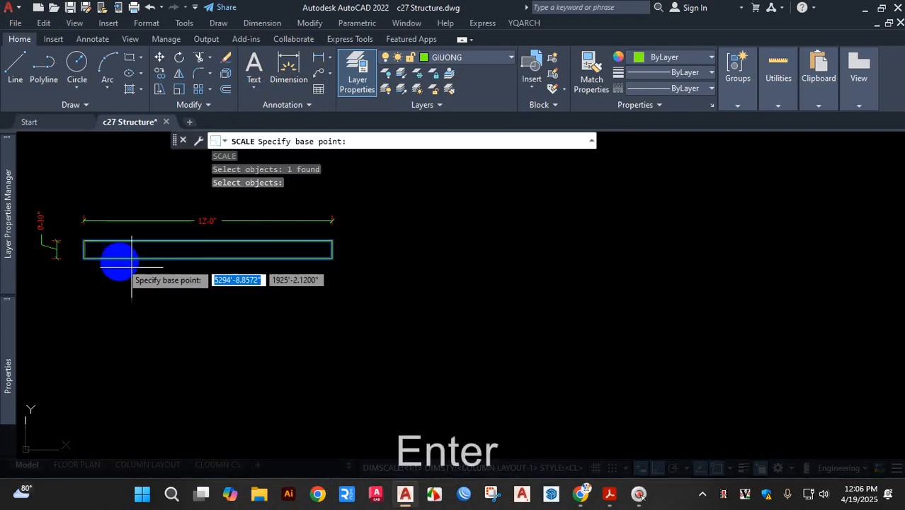
{"action": "left_click", "coordinate": [83, 242]}
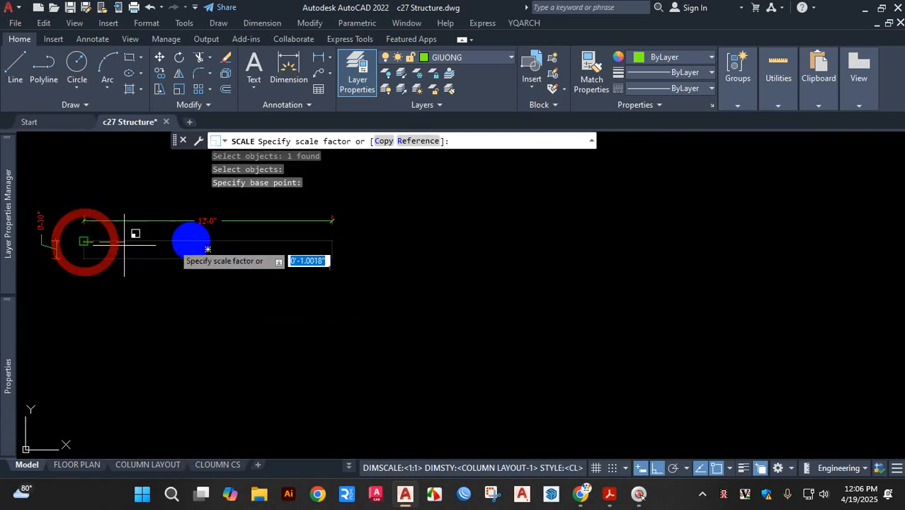
{"action": "left_click", "coordinate": [417, 140]}
{"action": "left_click", "coordinate": [83, 242]}
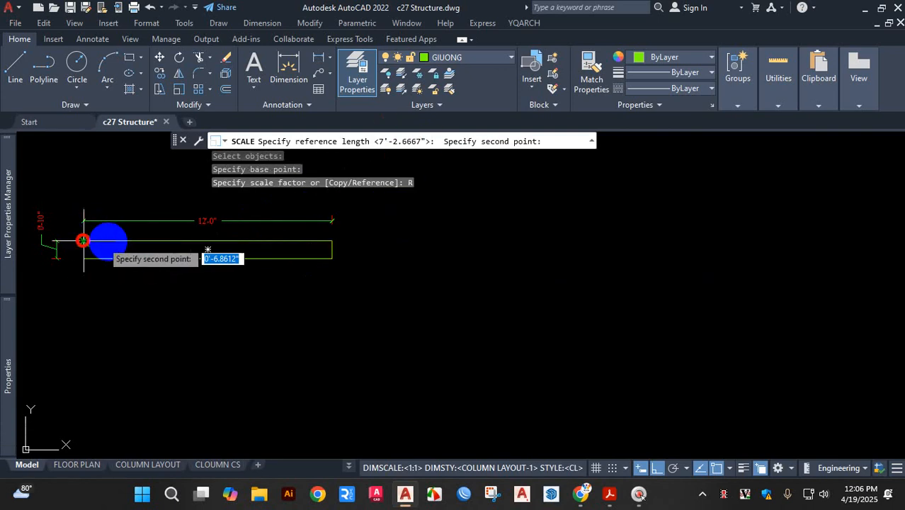
{"action": "left_click", "coordinate": [329, 243]}
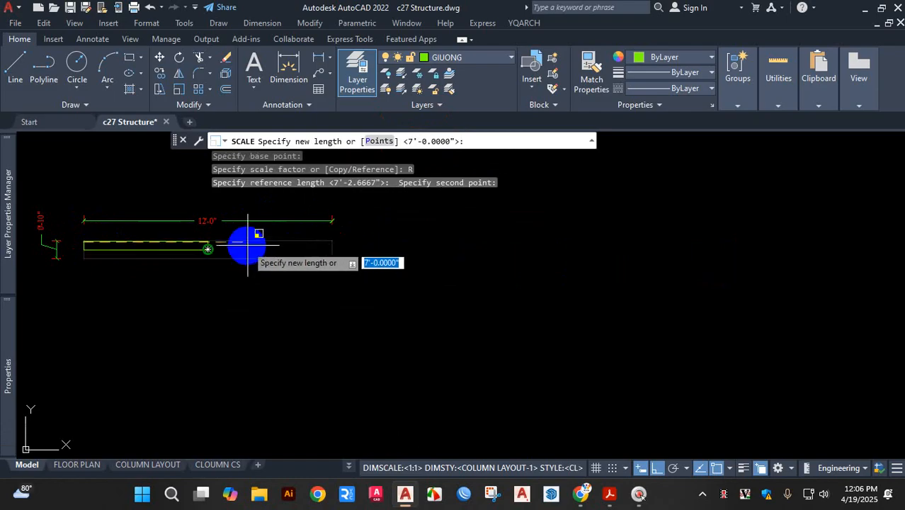
{"action": "scroll", "coordinate": [276, 249], "scroll_direction": "up", "scroll_amount": 3}
{"action": "type", "text": "10"}
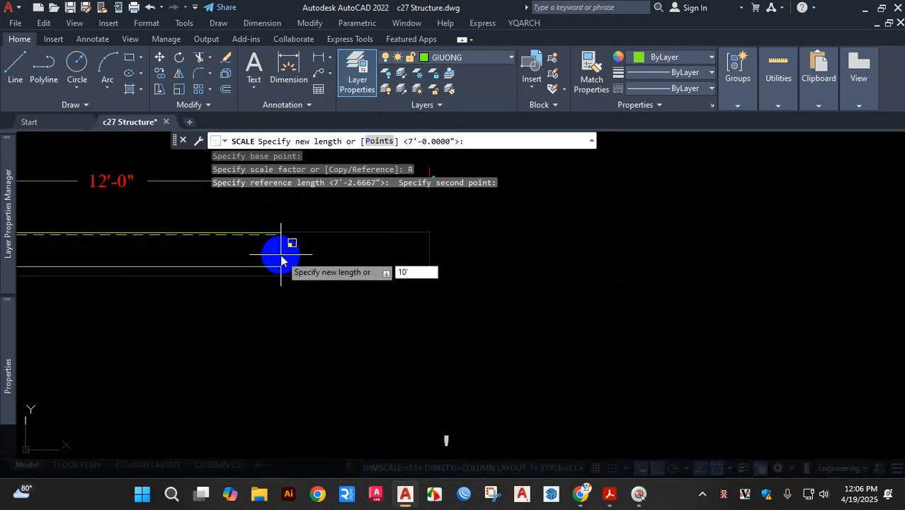
{"action": "key", "text": "Return"}
Check the length and width dimensions of the scaled rectangle
{"action": "scroll", "coordinate": [352, 308], "scroll_direction": "down", "scroll_amount": 6}
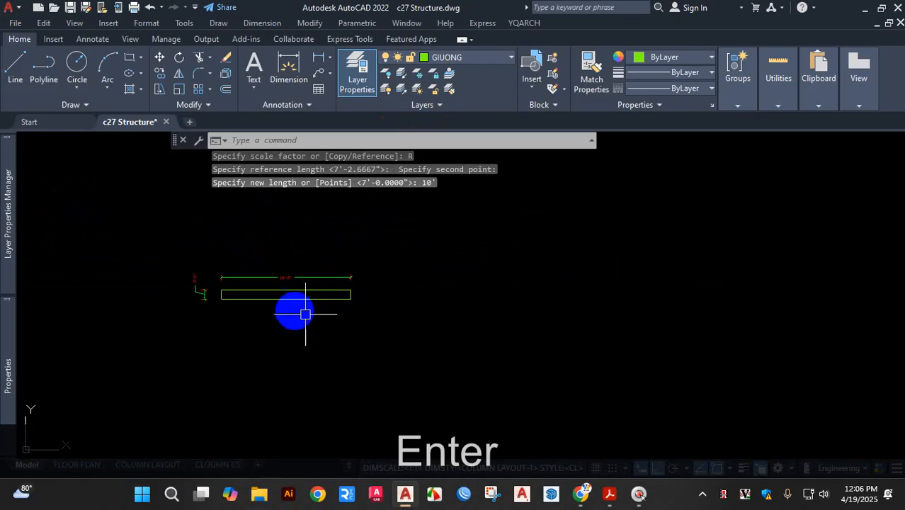
{"action": "scroll", "coordinate": [294, 300], "scroll_direction": "up", "scroll_amount": 4}
{"action": "scroll", "coordinate": [283, 255], "scroll_direction": "up", "scroll_amount": 2}
{"action": "scroll", "coordinate": [355, 268], "scroll_direction": "down", "scroll_amount": 3}
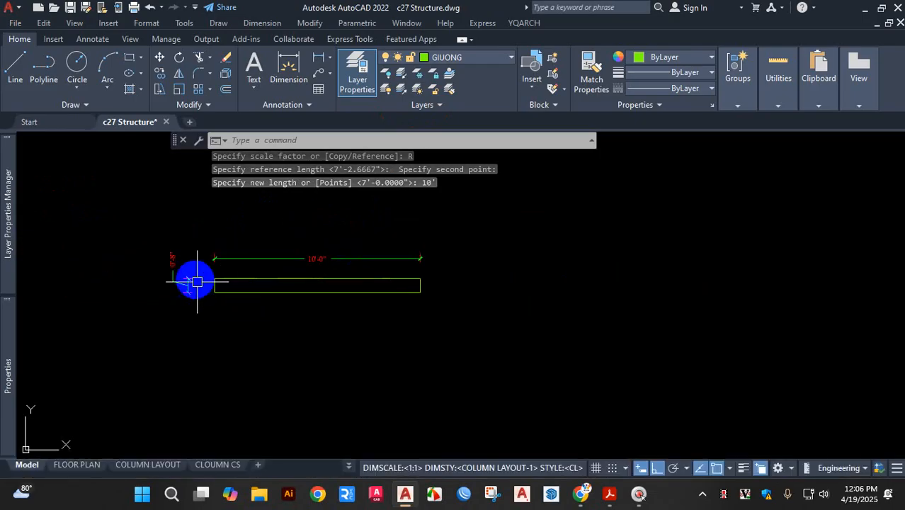
{"action": "scroll", "coordinate": [188, 276], "scroll_direction": "up", "scroll_amount": 3}
{"action": "scroll", "coordinate": [158, 210], "scroll_direction": "up", "scroll_amount": 4}
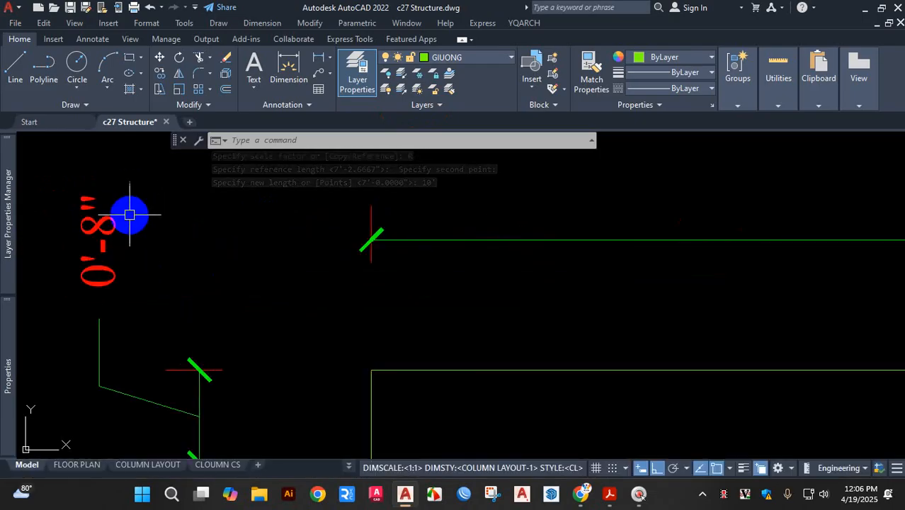
{"action": "scroll", "coordinate": [146, 231], "scroll_direction": "down", "scroll_amount": 4}
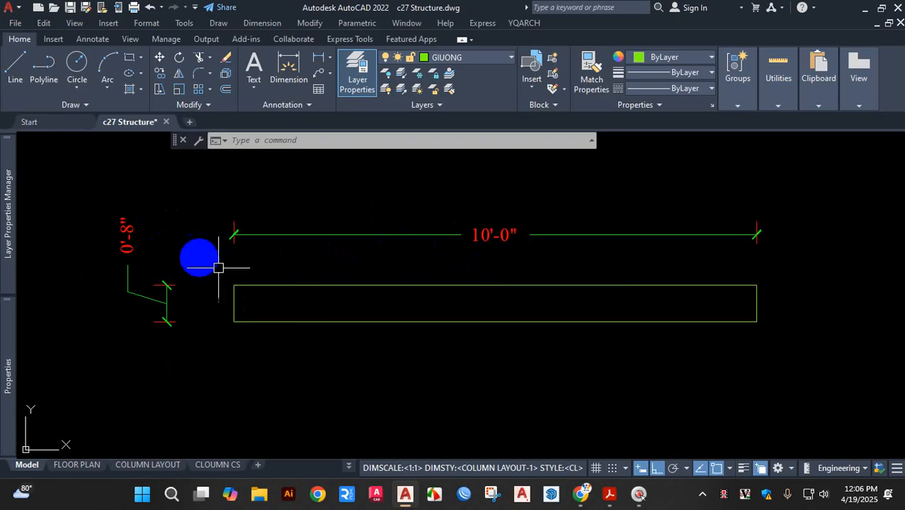
{"action": "scroll", "coordinate": [148, 247], "scroll_direction": "up", "scroll_amount": 2}
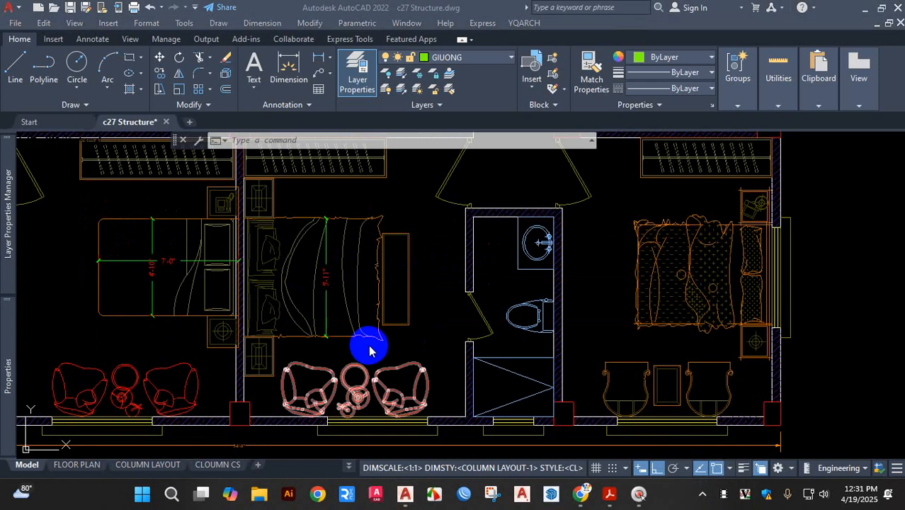
Move the middle bedroom's bed block together with its width dimension about 6" straight down, towards the seating by the window
{"action": "key", "text": "Escape"}
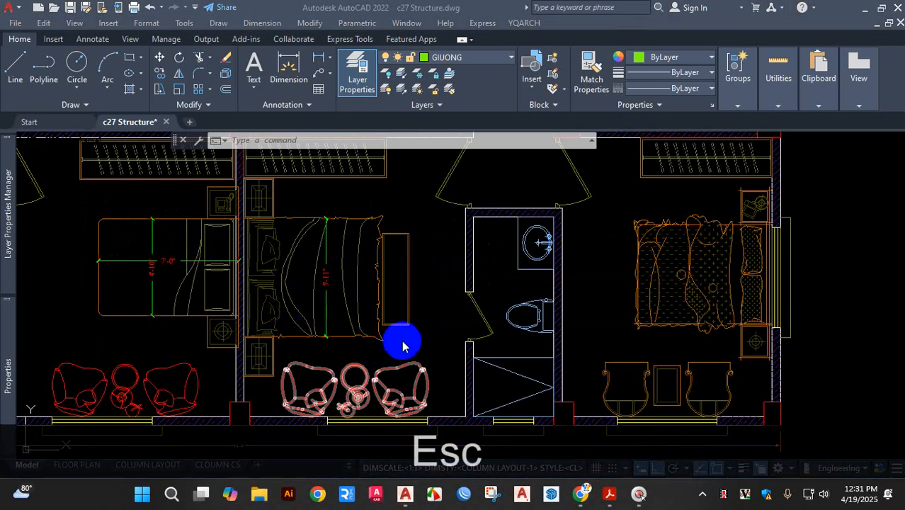
{"action": "left_click", "coordinate": [404, 203]}
{"action": "left_click", "coordinate": [303, 252]}
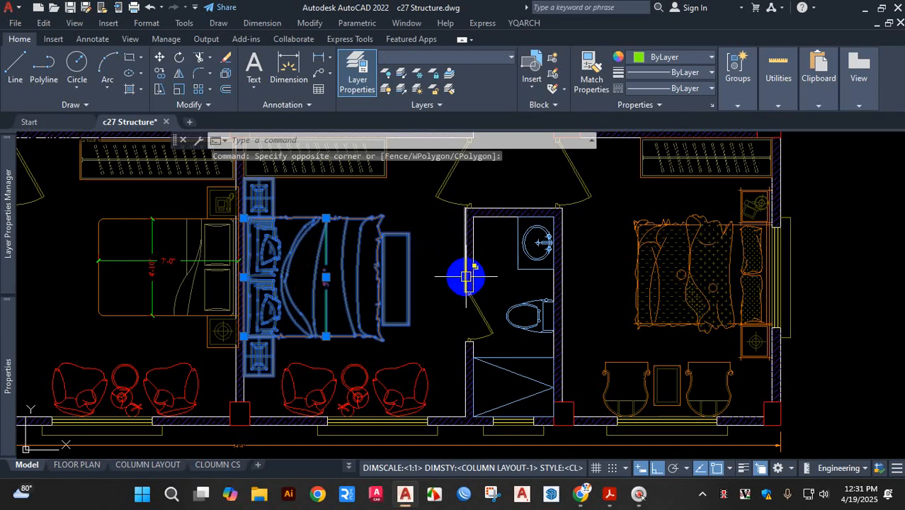
{"action": "type", "text": "m"}
{"action": "key", "text": "space"}
{"action": "left_click", "coordinate": [445, 268]}
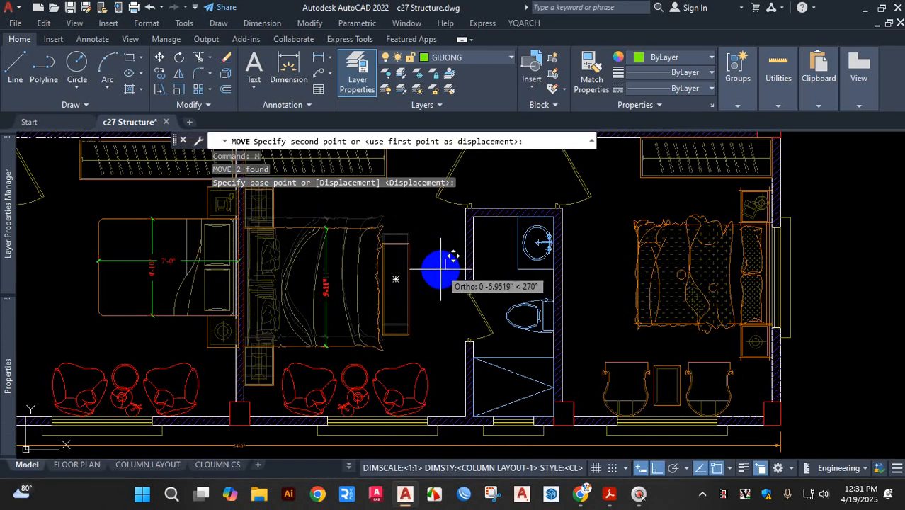
{"action": "left_click", "coordinate": [440, 267]}
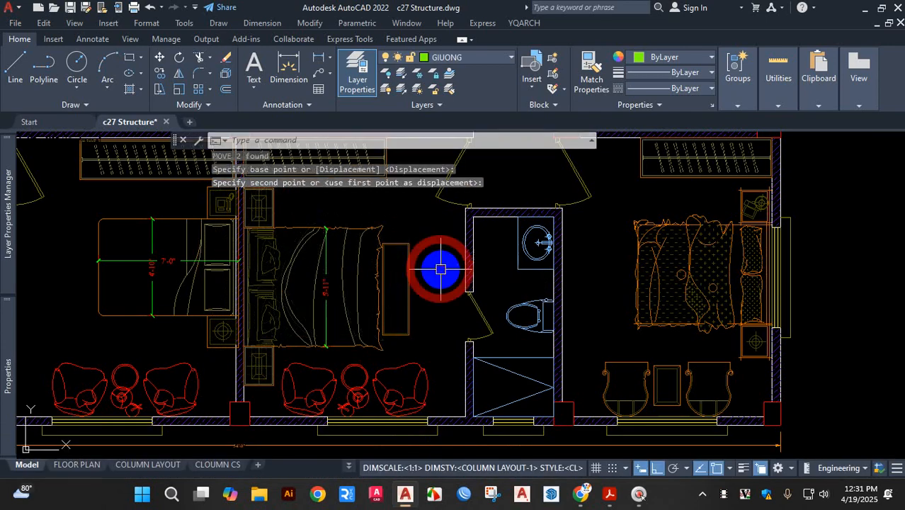
{"action": "double_click", "coordinate": [354, 234]}
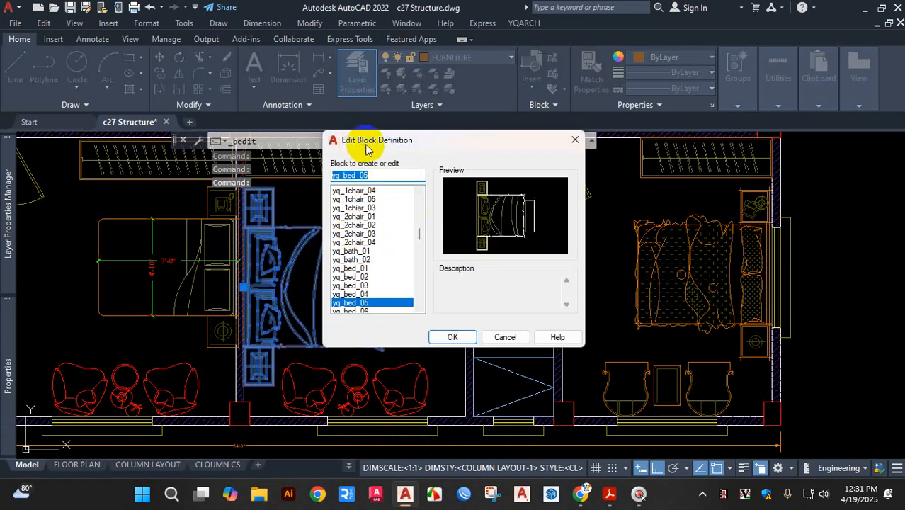
{"action": "left_click", "coordinate": [575, 141]}
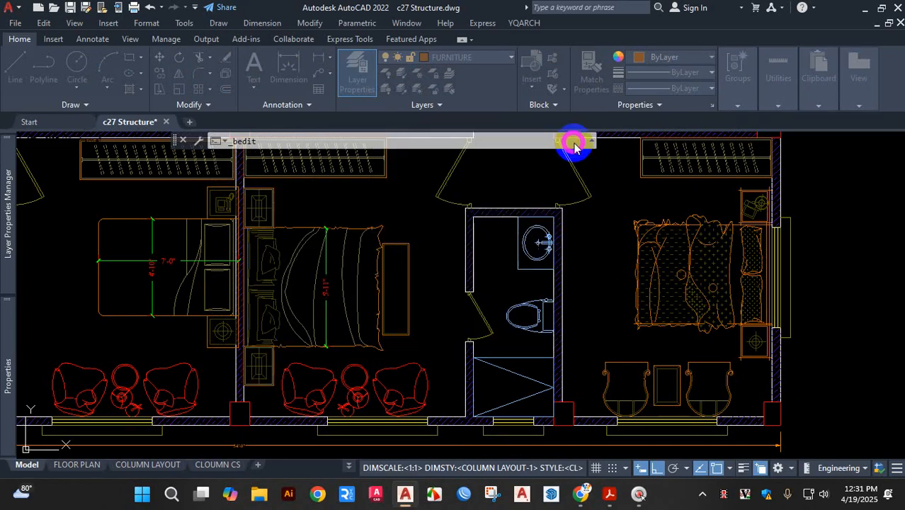